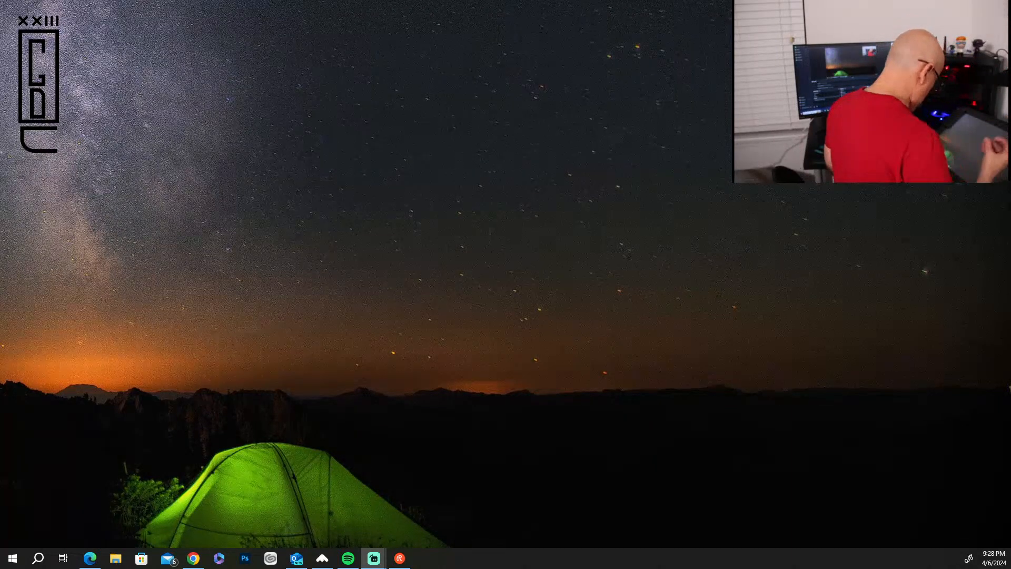
Launch Krita from the installed programs and bring its window to fill the main screen.
left_click(13, 559)
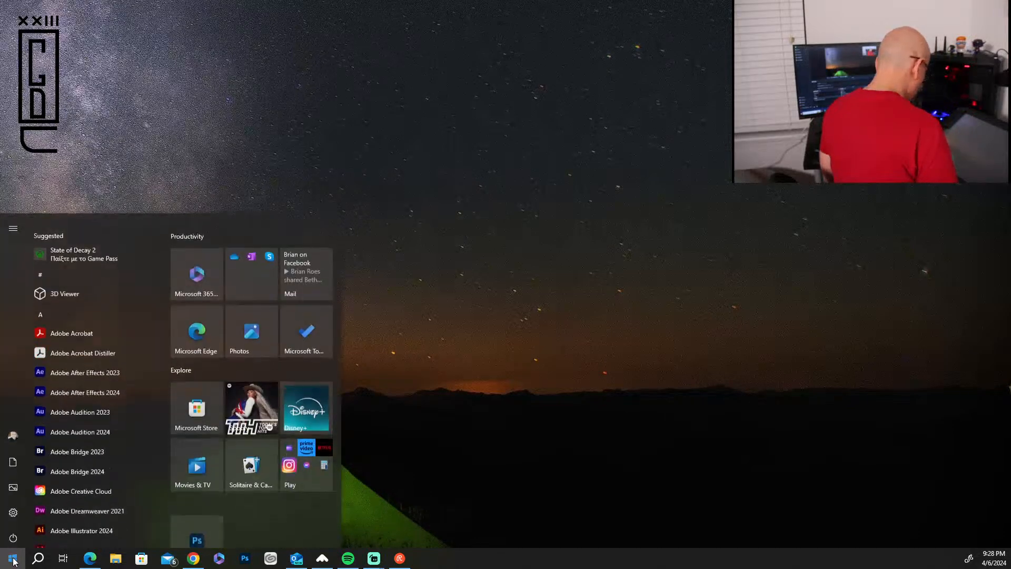
scroll(169, 235, "down", 2)
scroll(169, 234, "down", 8)
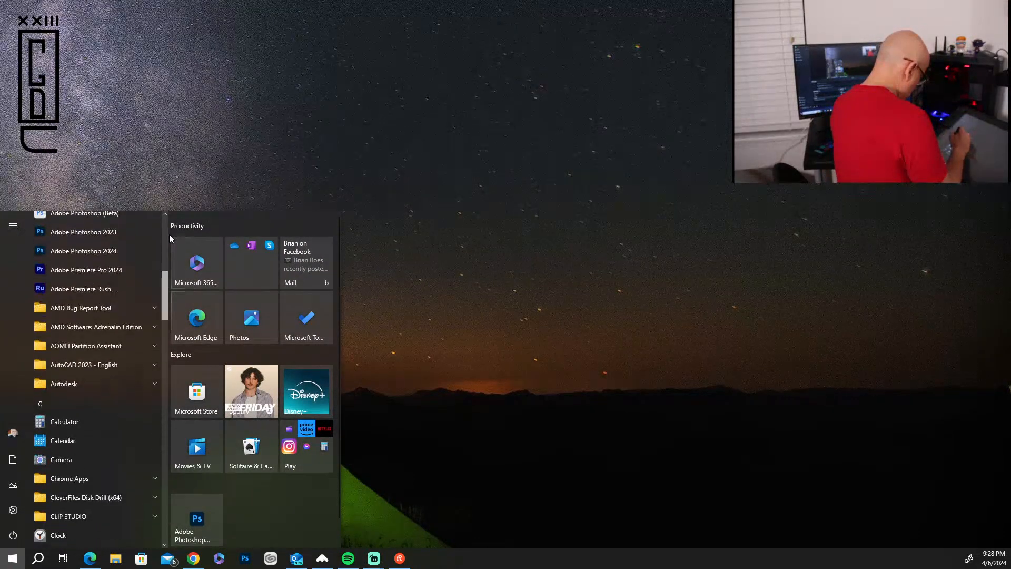
scroll(169, 234, "down", 5)
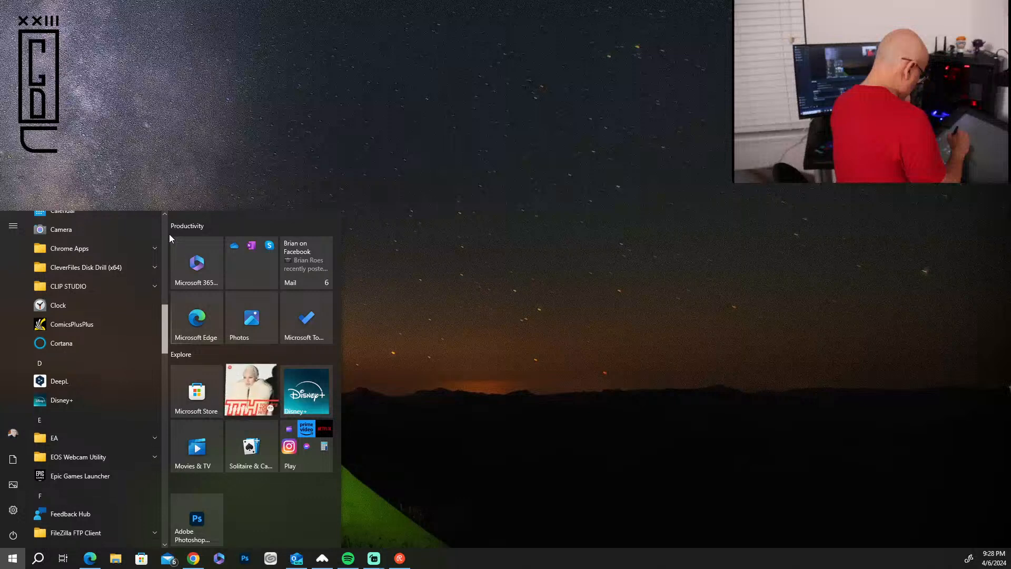
scroll(169, 234, "down", 4)
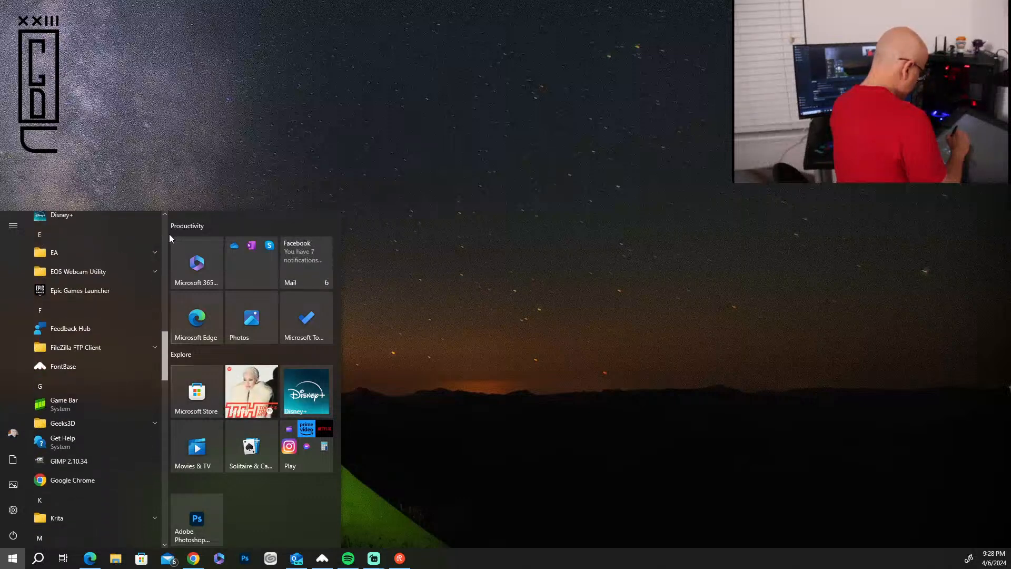
scroll(169, 234, "down", 5)
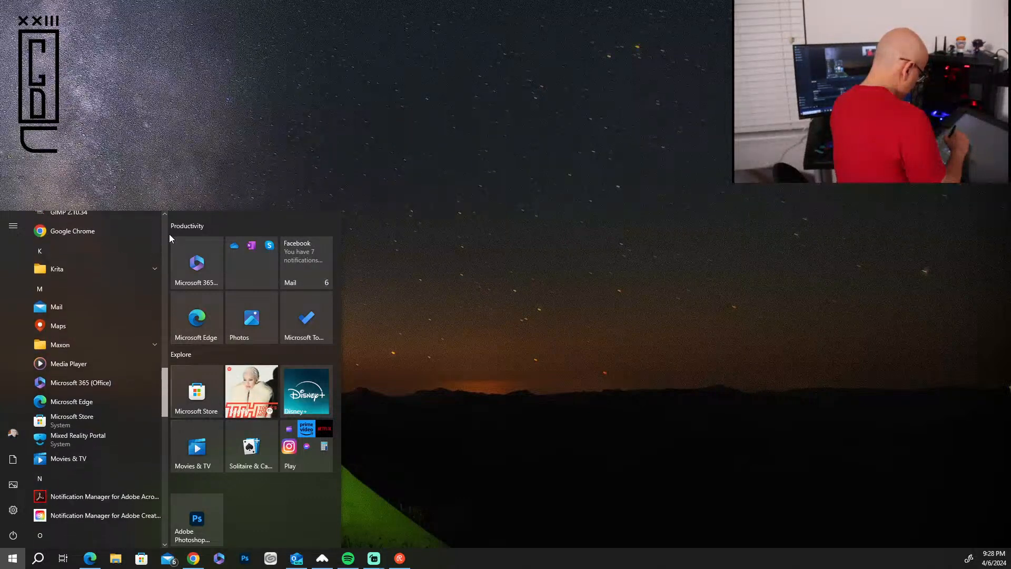
scroll(169, 233, "down", 4)
scroll(169, 234, "up", 5)
scroll(169, 234, "up", 5)
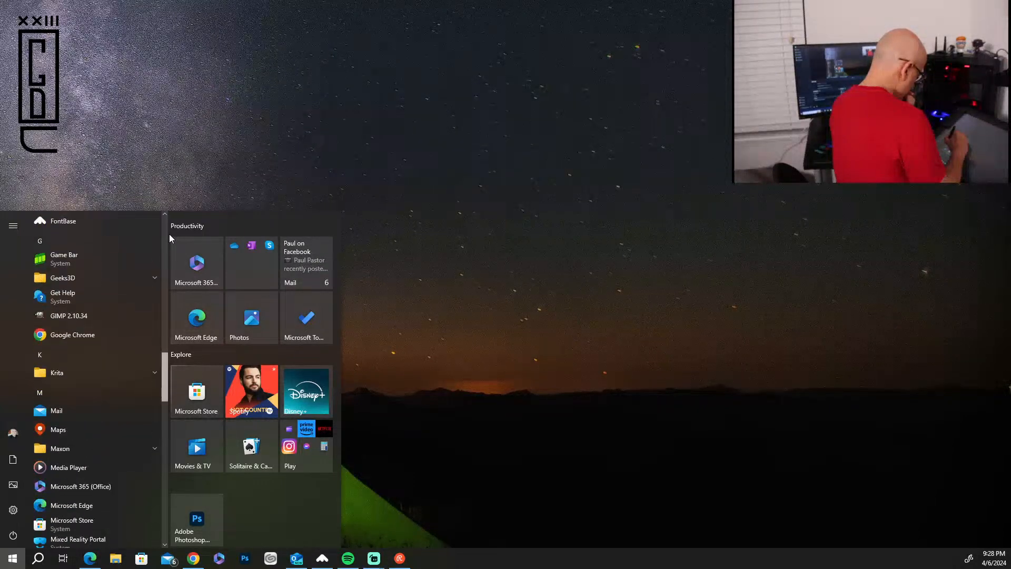
left_click(97, 380)
left_click(97, 400)
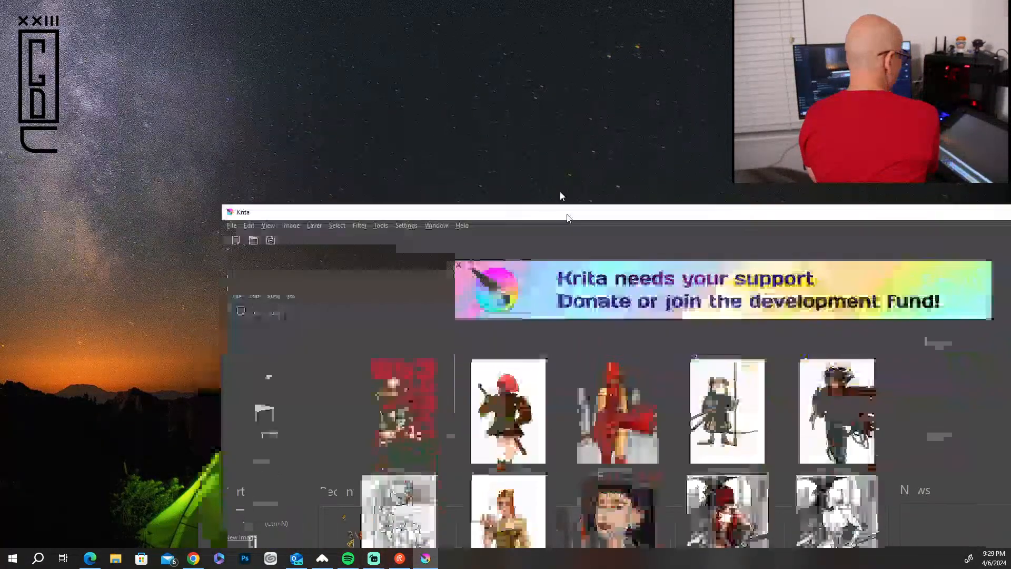
left_click_drag(567, 215, 386, 1)
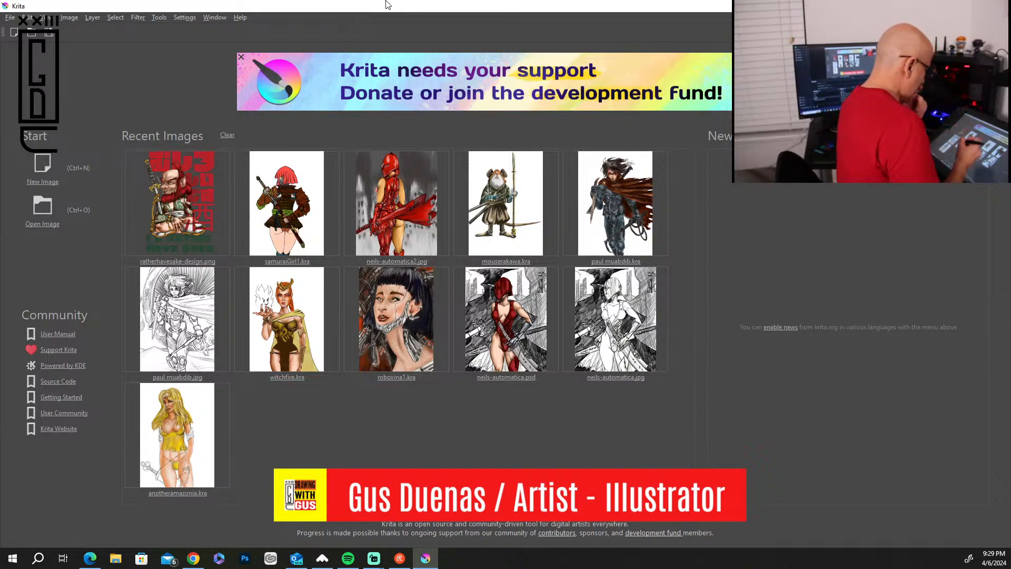
View ratherhavesake-design.png and roboxina1.kra from the recent images, closing each one without saving.
left_click(186, 208)
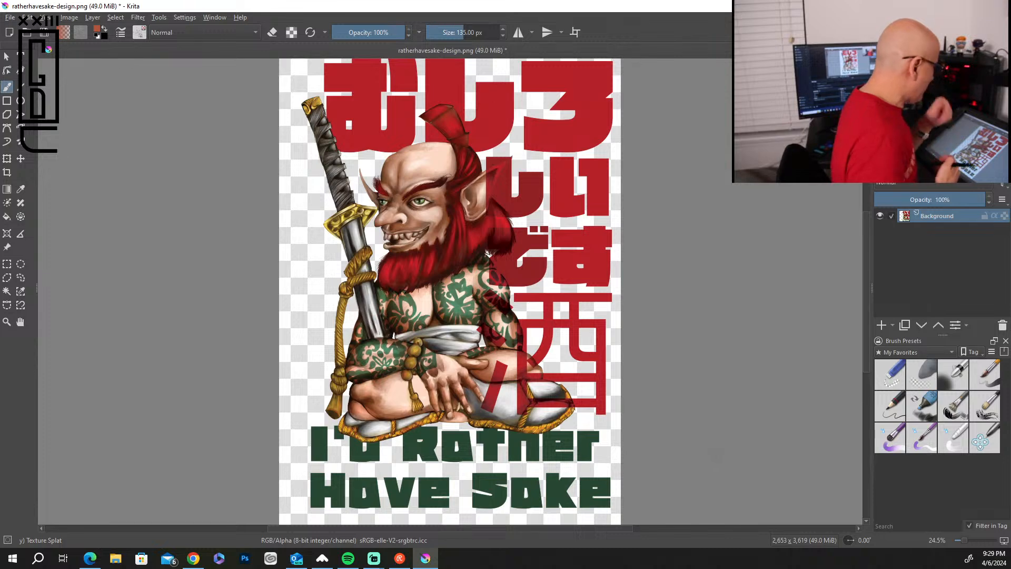
key("ctrl+w")
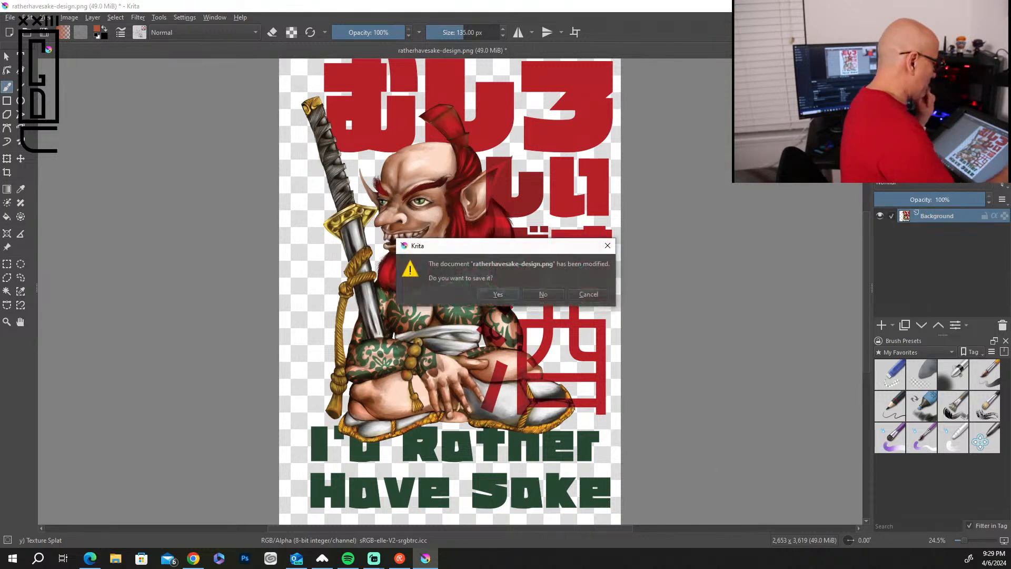
left_click(541, 294)
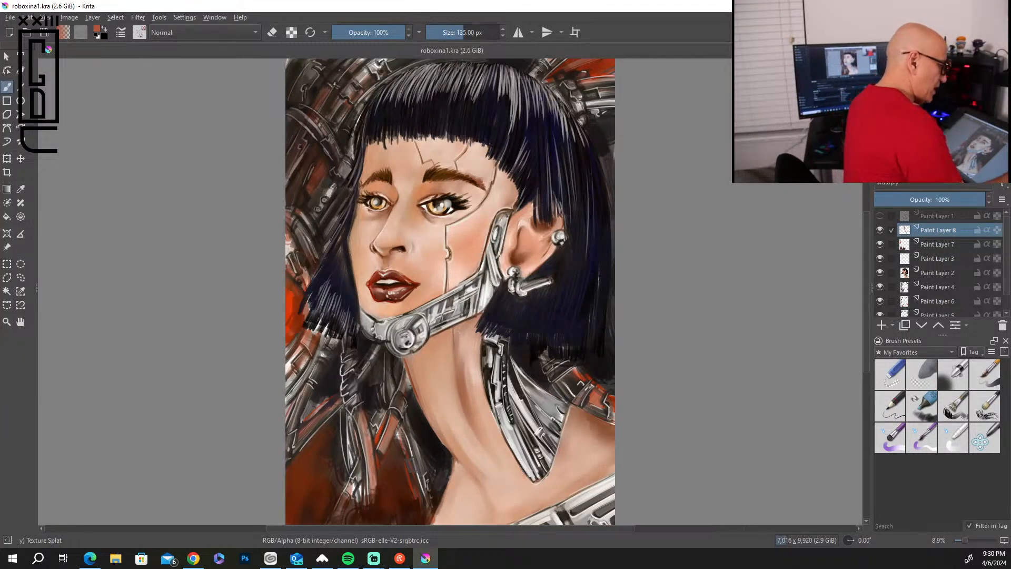
key("ctrl+w")
Switch to Clip Studio and open the robota4-dub project in Clip Studio Paint.
left_click(270, 557)
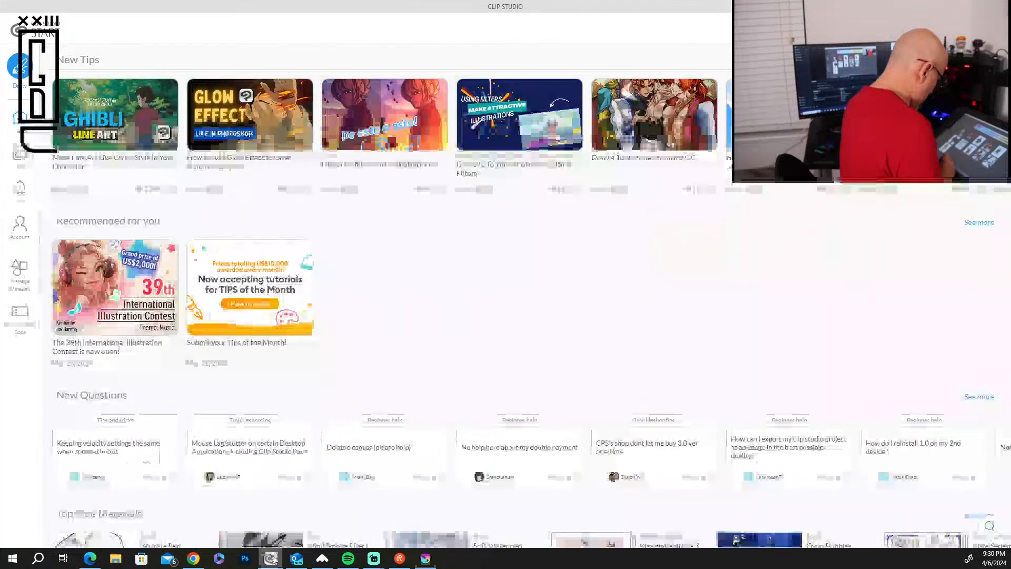
left_click(21, 155)
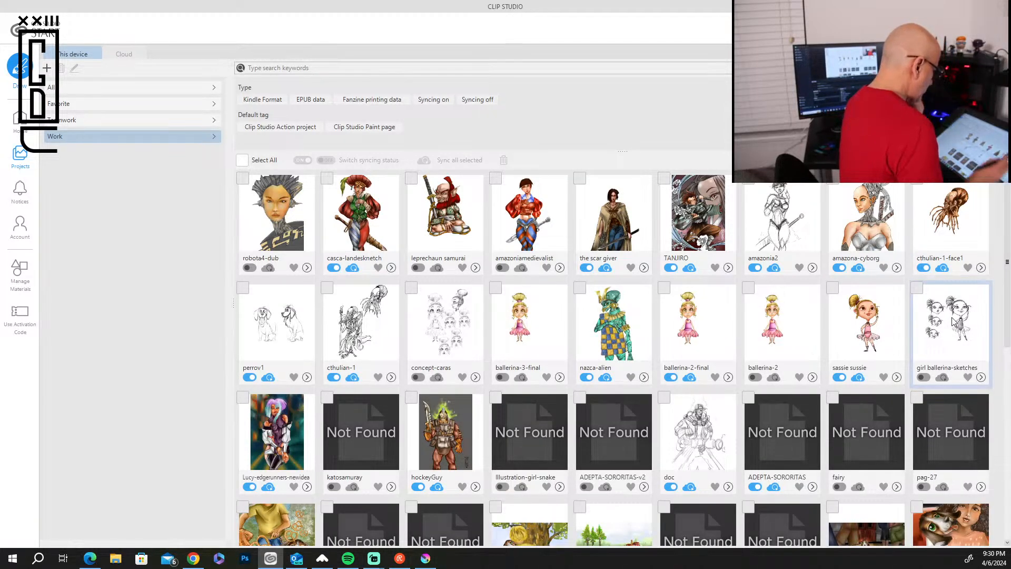
left_click(280, 225)
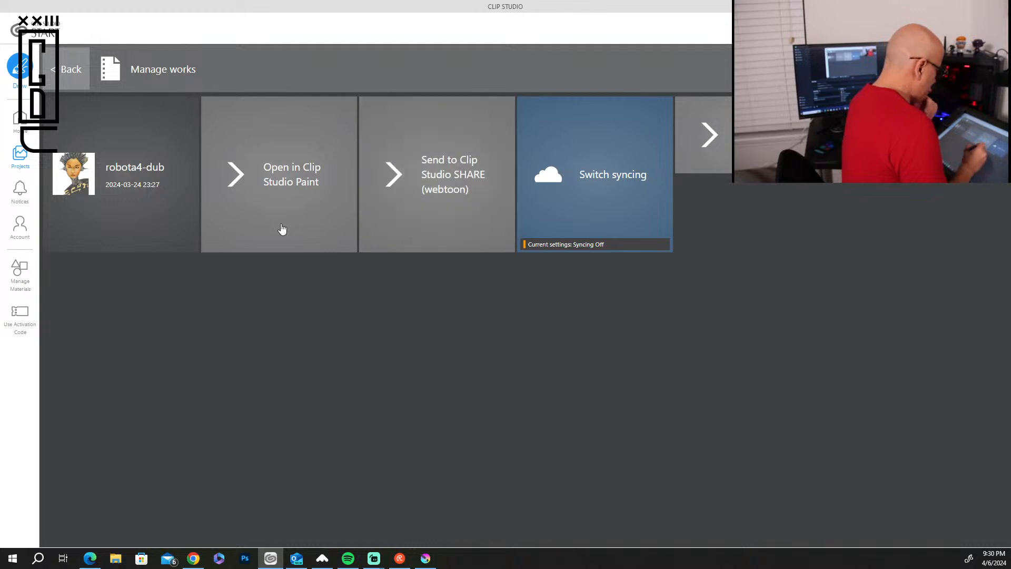
left_click(281, 228)
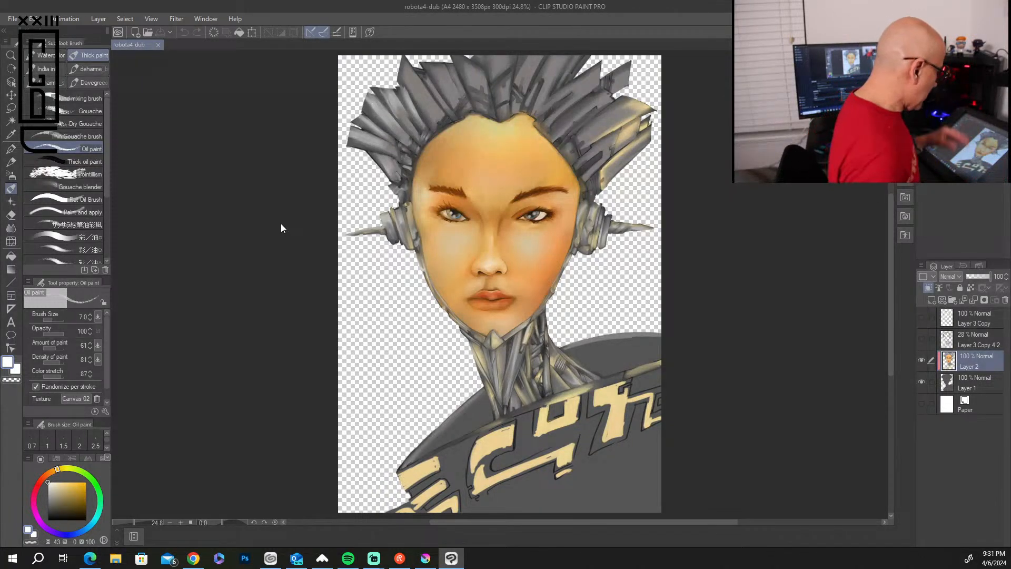
Hide and show Layer 2 of robota4-dub, and inspect the painted face and mechanical neck up close.
left_click(921, 362)
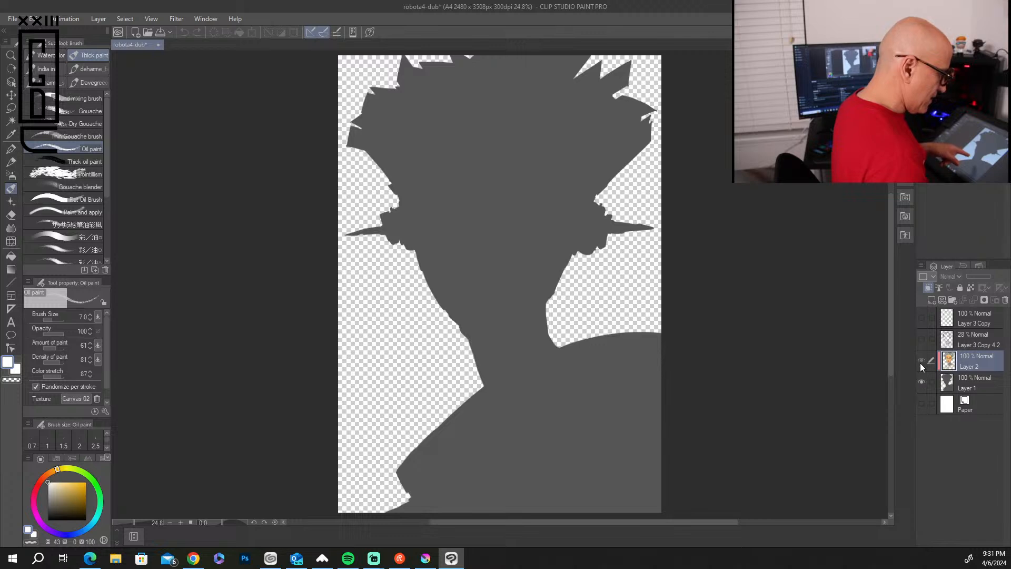
left_click(921, 362)
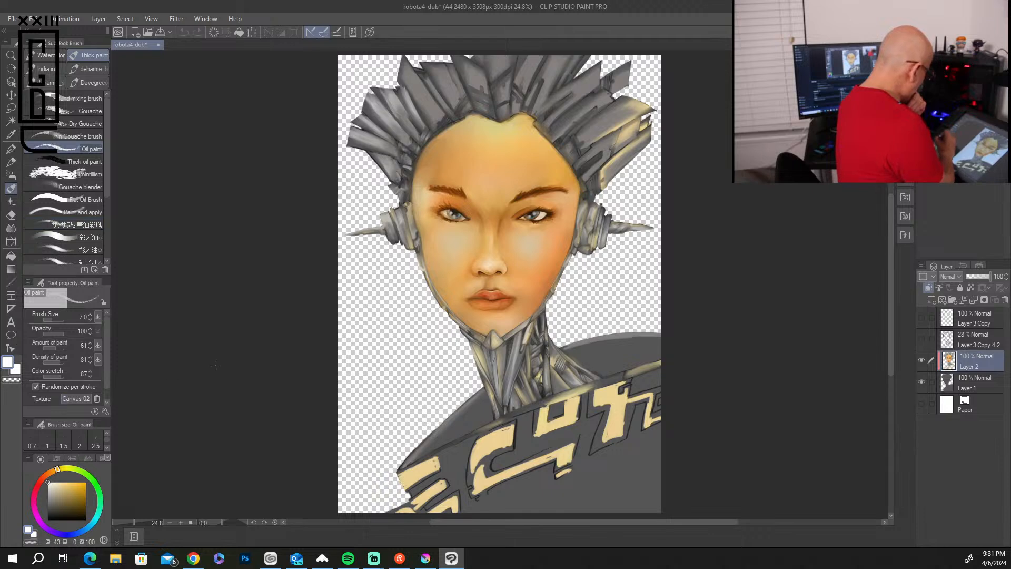
scroll(652, 375, "up", 5)
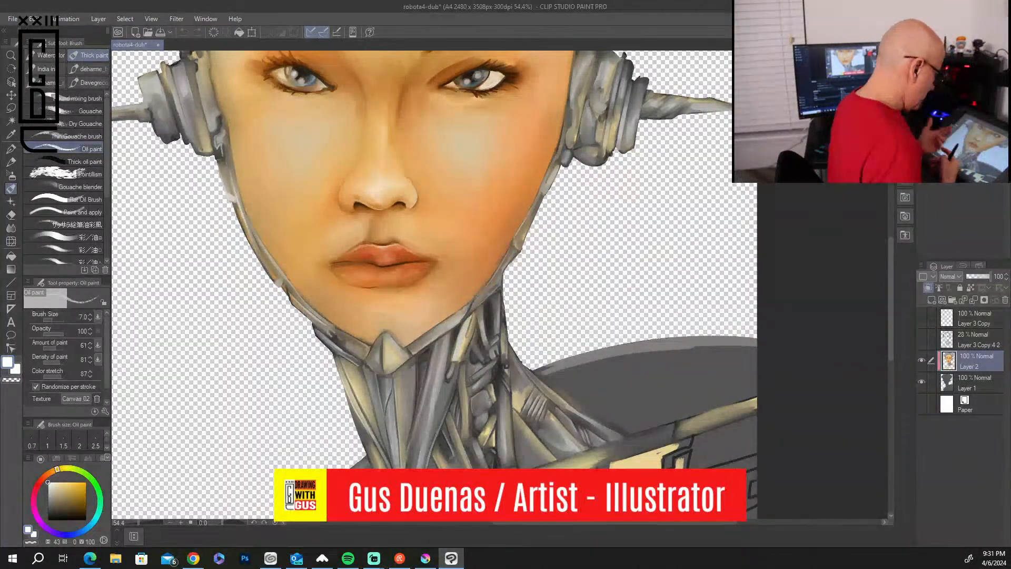
mouse_move(890, 271)
left_mouse_down()
mouse_move(892, 244)
mouse_move(890, 262)
left_mouse_up()
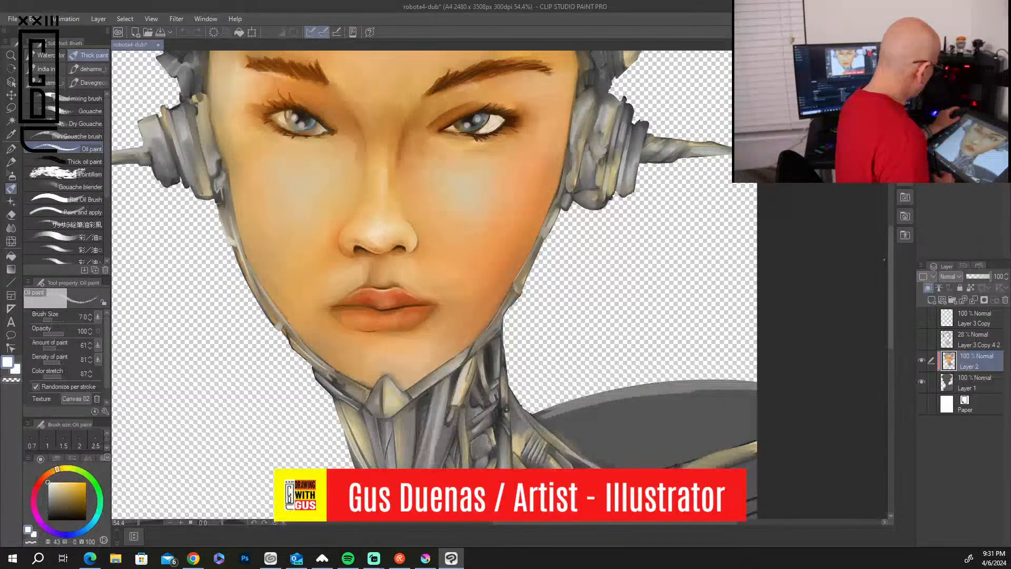
scroll(884, 259, "down", 12)
scroll(883, 259, "up", 4)
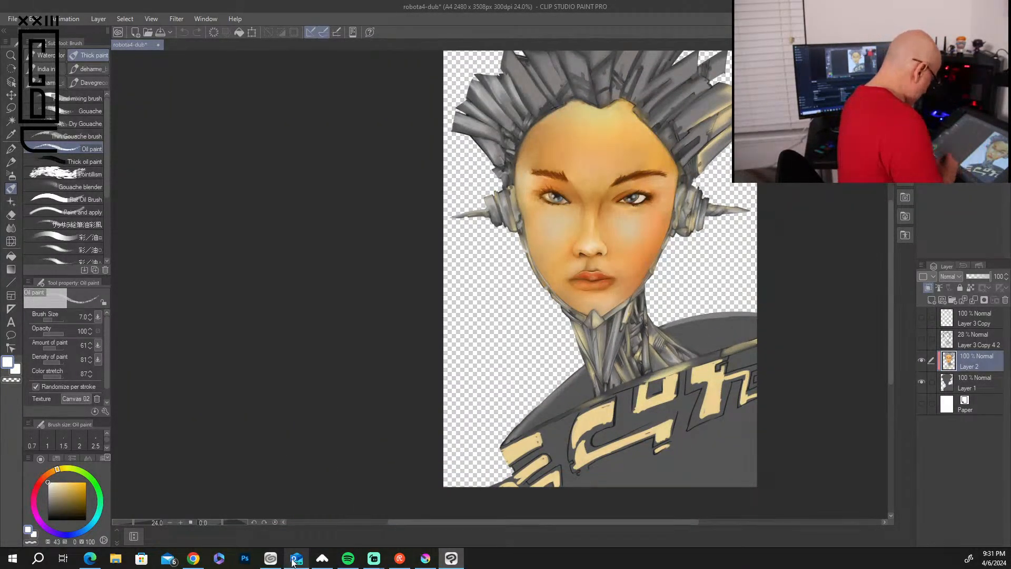
Return to Clip Studio, list all works on this device, and open amazona-cyborg in Clip Studio Paint.
left_click(270, 559)
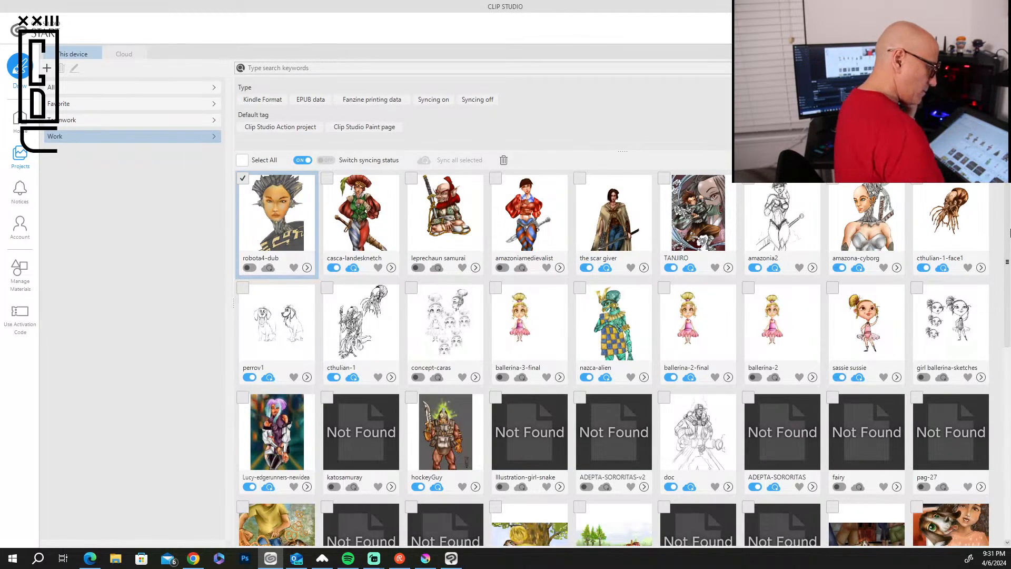
left_click_drag(1007, 266, 1008, 241)
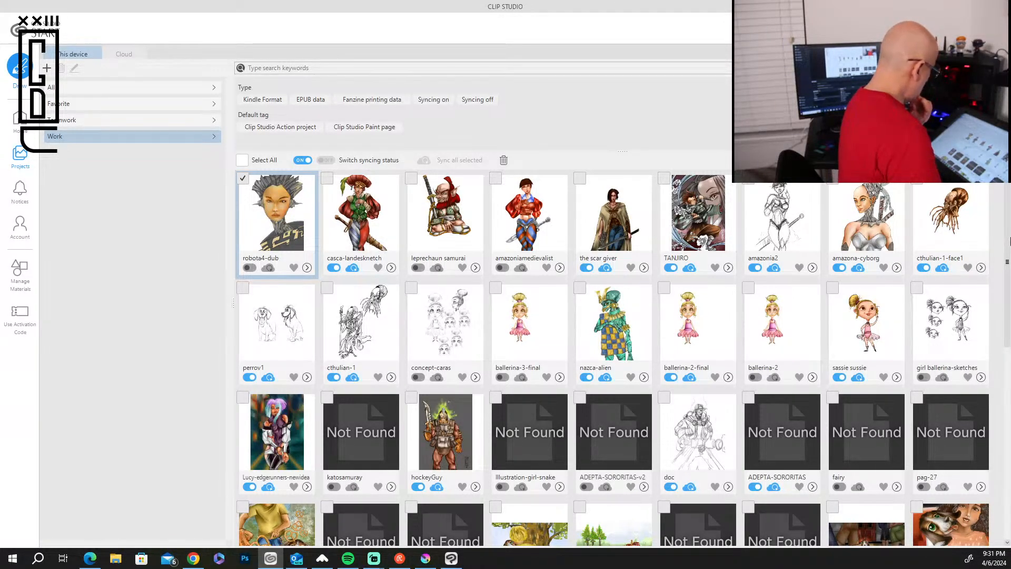
left_click(200, 88)
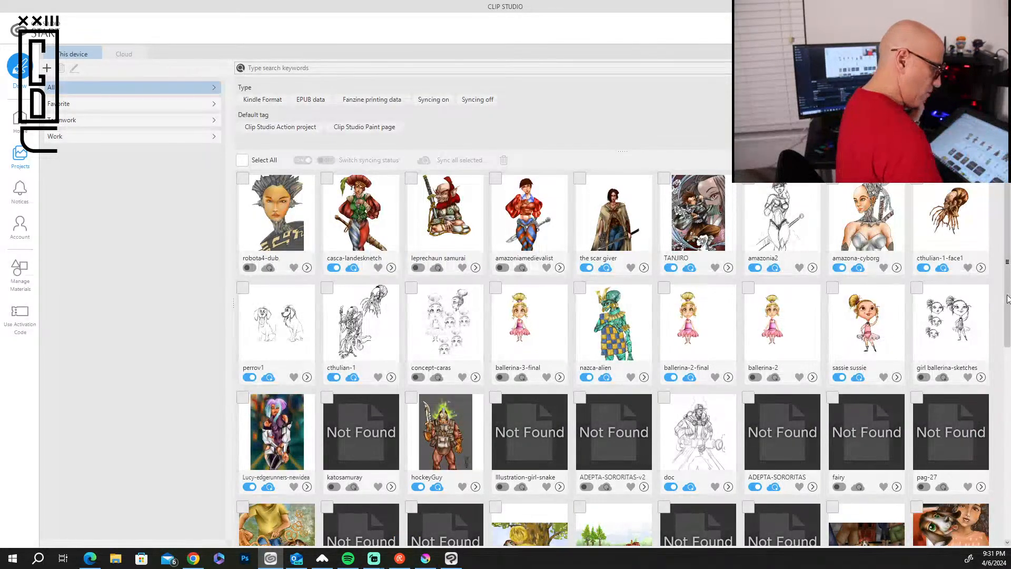
mouse_move(1006, 298)
left_mouse_down()
mouse_move(1005, 517)
mouse_move(1003, 308)
left_mouse_up()
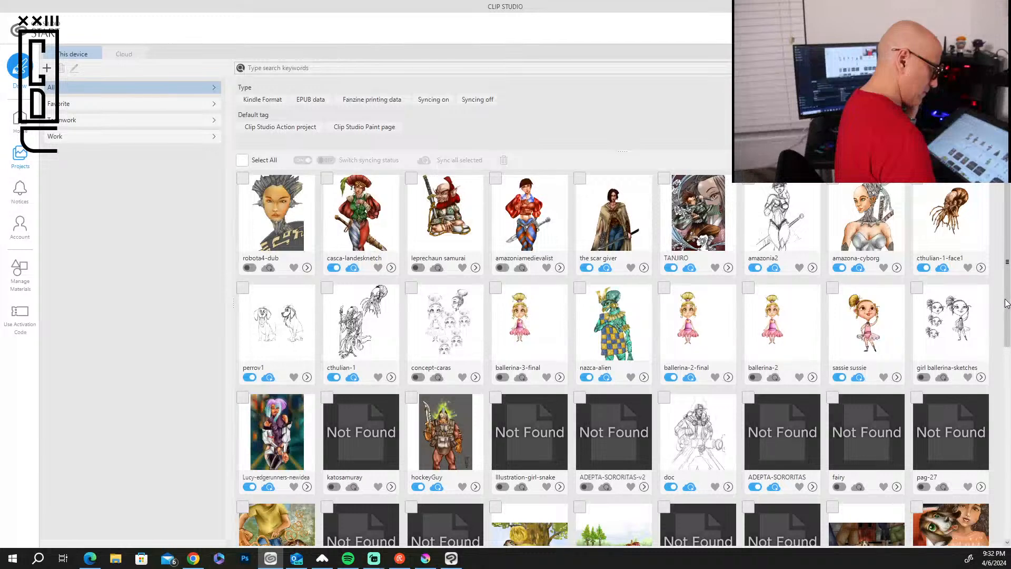
double_click(867, 213)
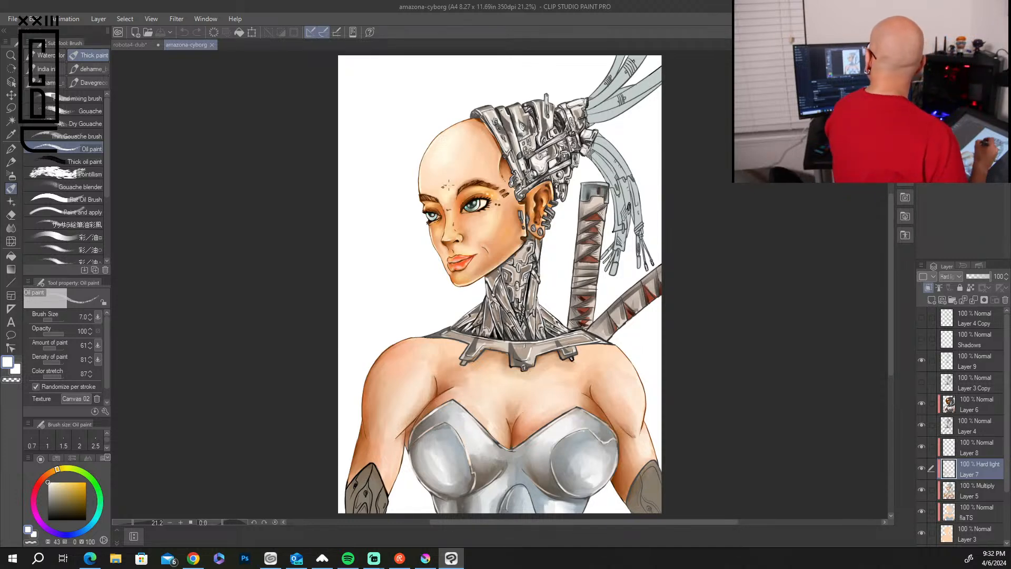
Examine the face, mechanical head and body details of amazona-cyborg up close and compare the painting with robota4-dub.
scroll(489, 314, "up", 9)
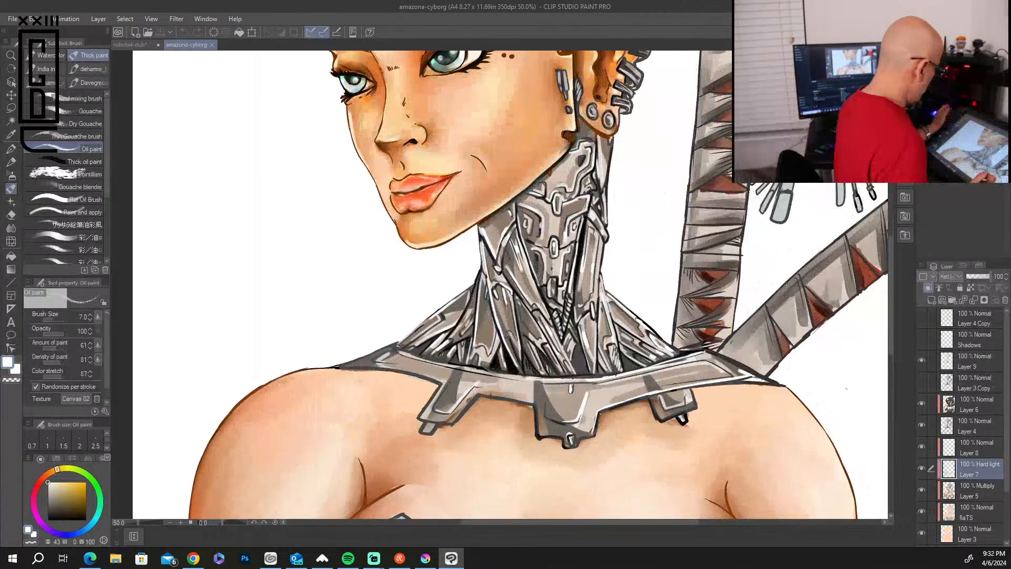
left_click_drag(520, 126, 489, 399)
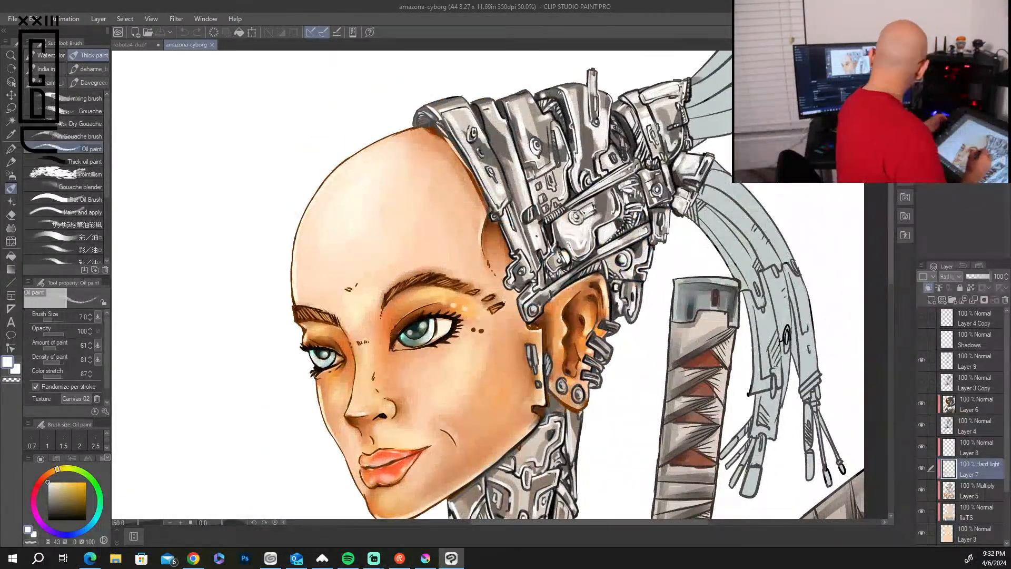
left_click_drag(503, 415, 490, 155)
left_click_drag(512, 390, 538, 118)
left_click_drag(517, 436, 410, 527)
left_click_drag(521, 222, 563, 507)
left_click_drag(571, 275, 562, 454)
left_click_drag(569, 403, 602, 290)
scroll(600, 288, "down", 3)
scroll(600, 288, "down", 4)
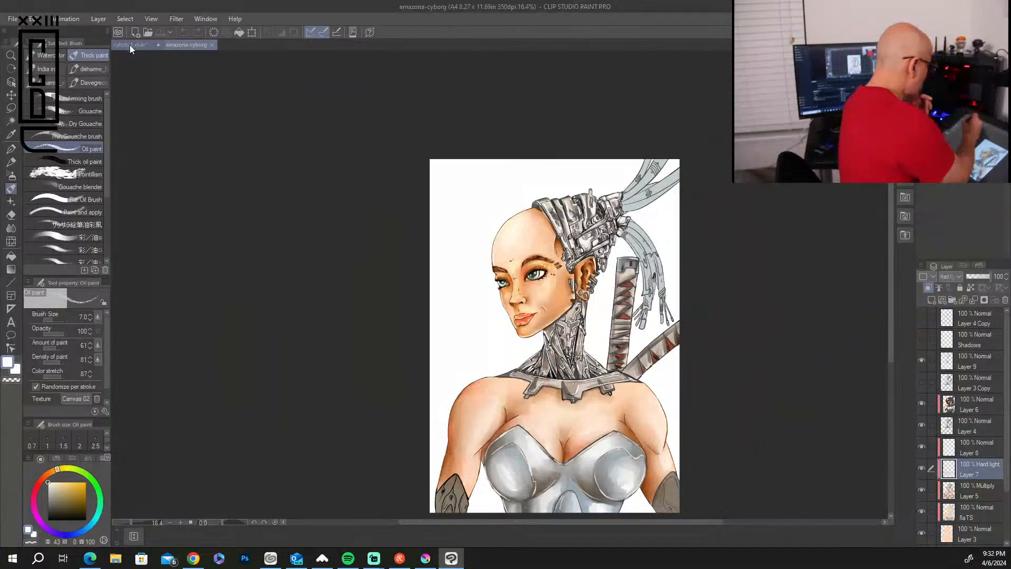
left_click(125, 46)
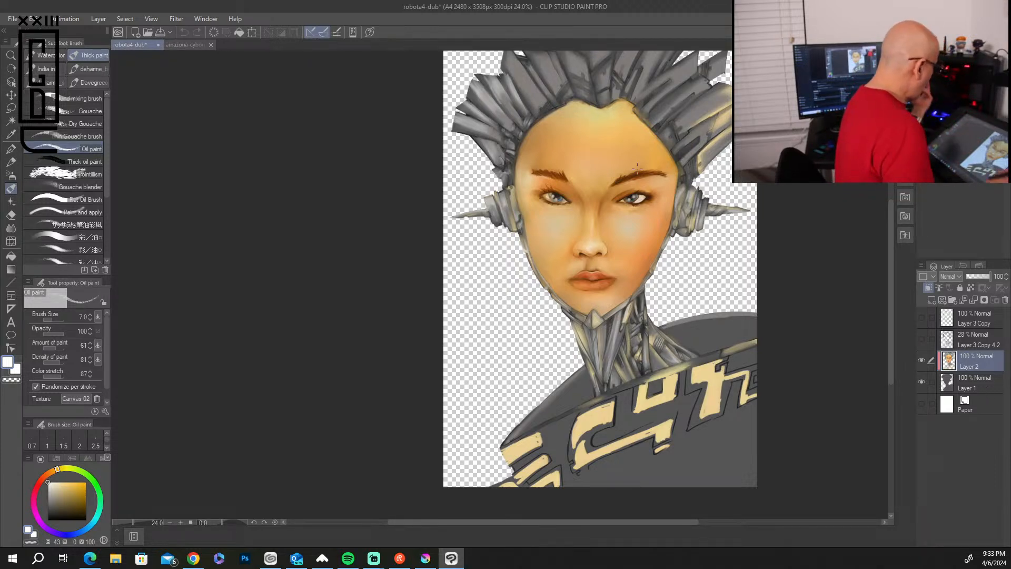
left_click(187, 44)
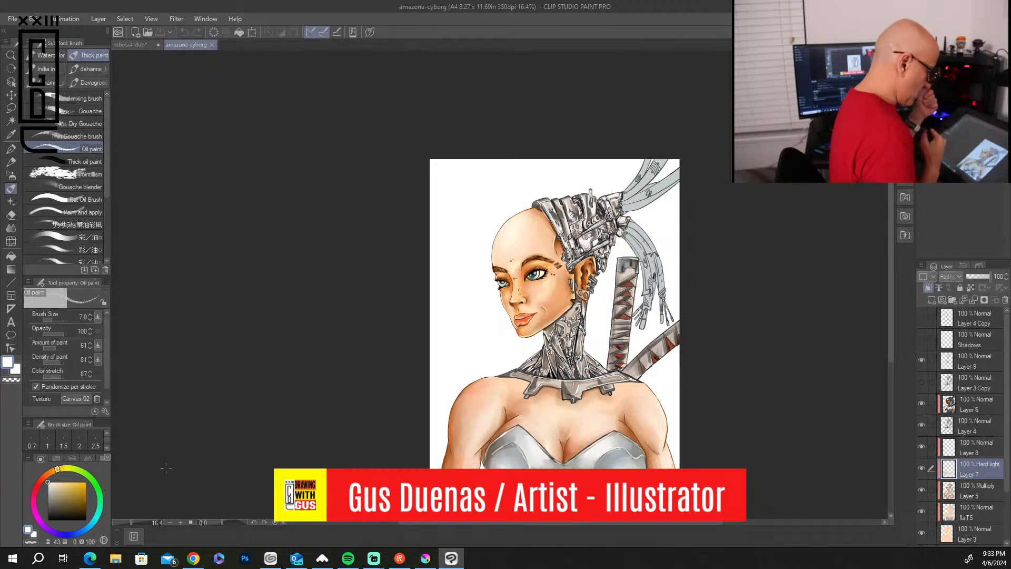
Close amazona-cyborg and robota4-dub without saving, and exit both Clip Studio Paint and Clip Studio.
left_click(211, 45)
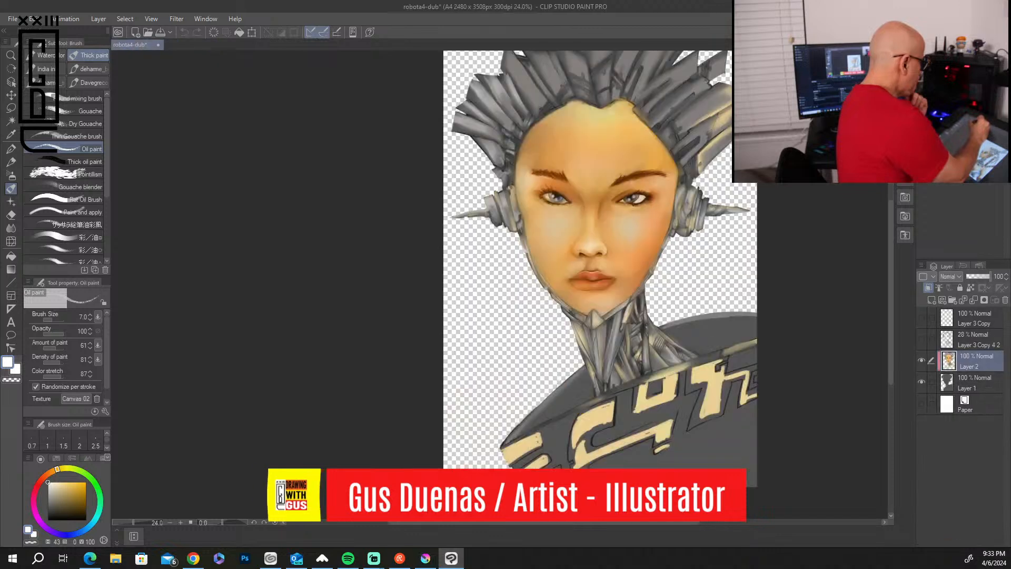
left_click(158, 44)
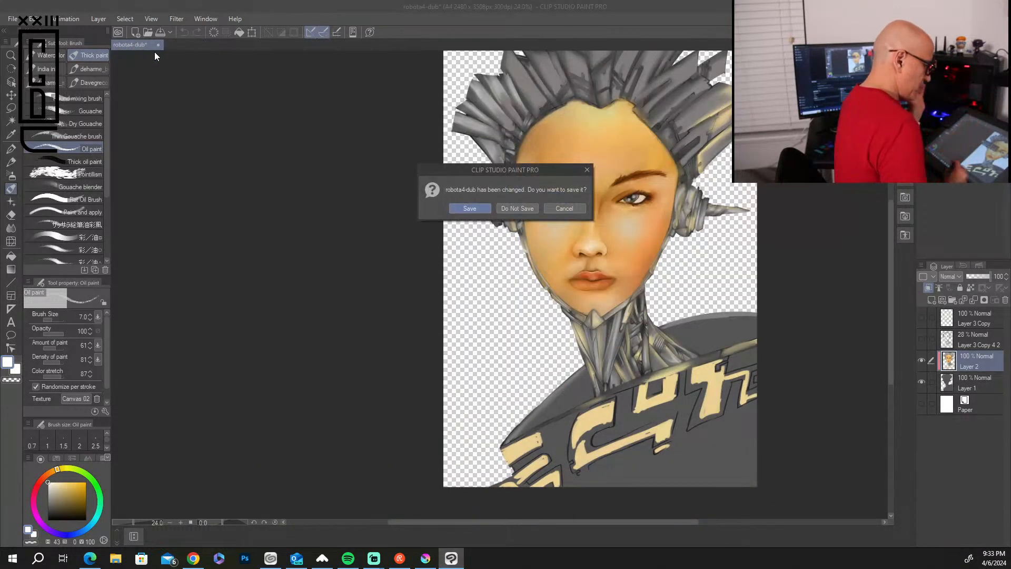
left_click(516, 209)
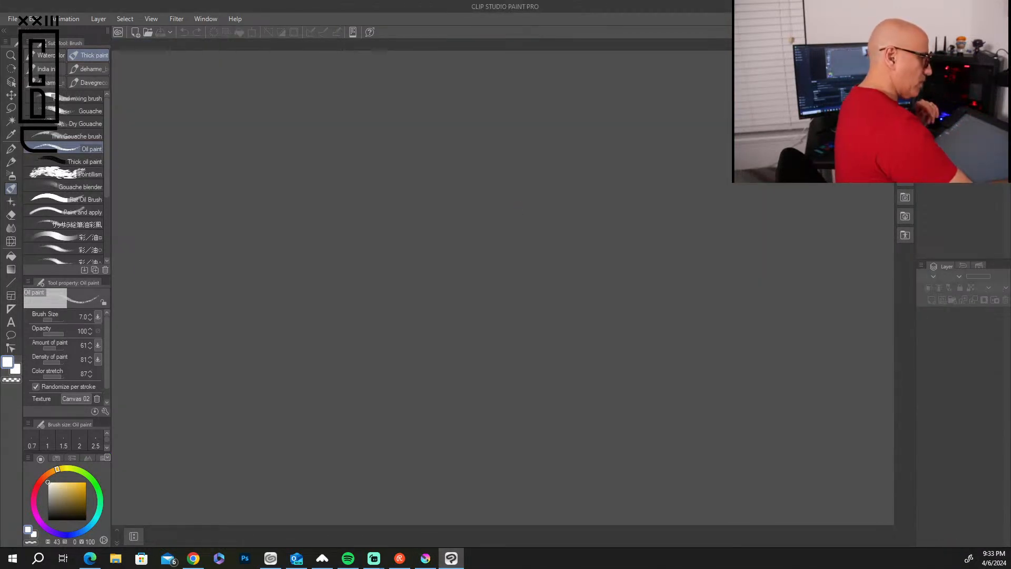
left_click(998, 6)
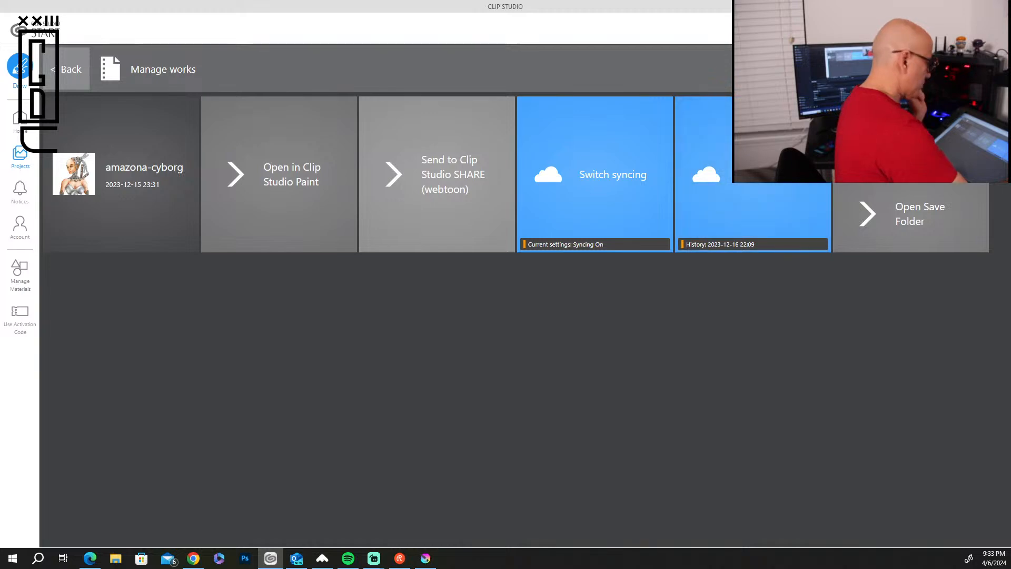
left_click(998, 7)
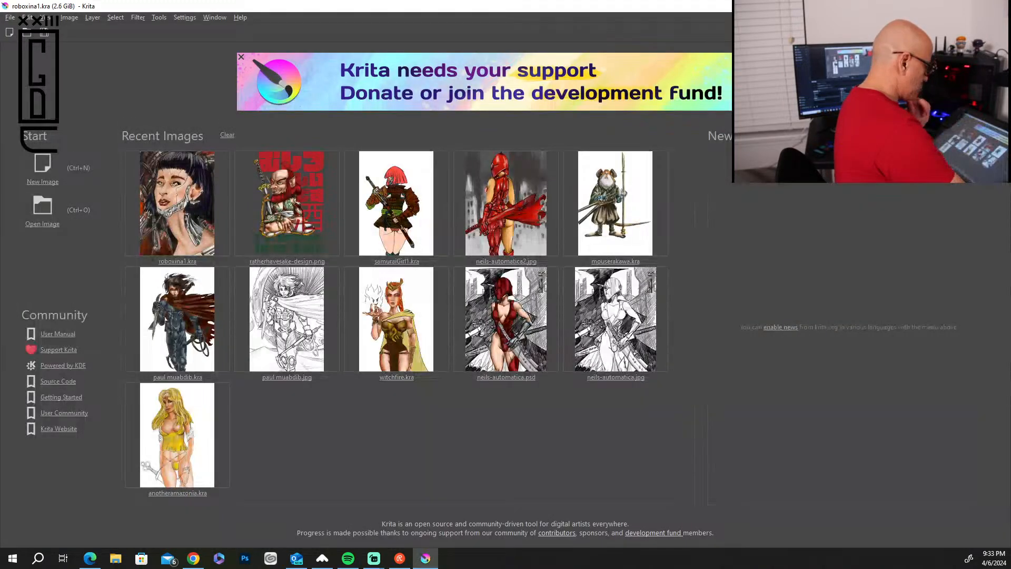
Open samuraiGirl1.kra, inspect the armor and sword details up close, and close it without saving.
left_click(396, 220)
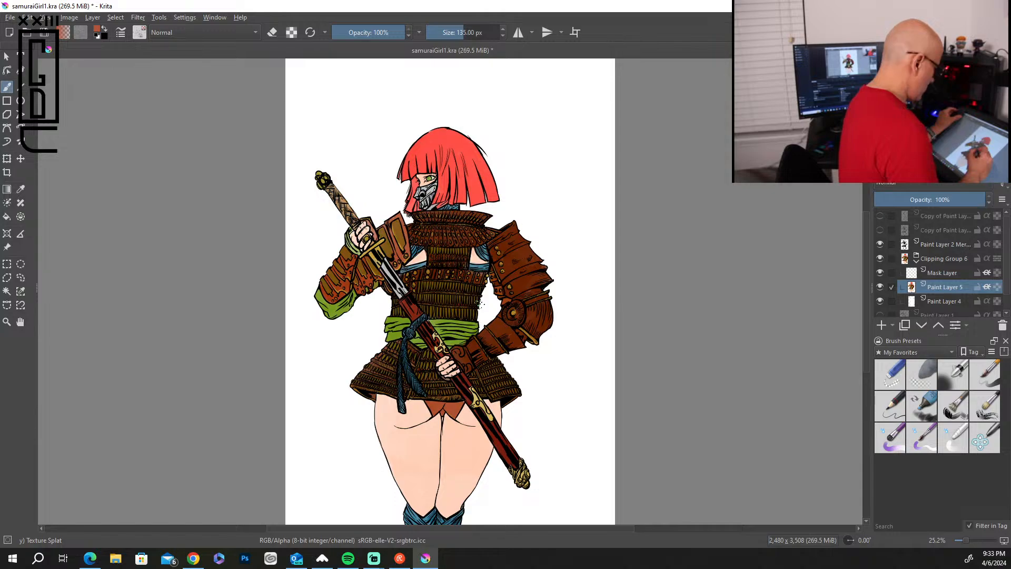
scroll(480, 305, "up", 4)
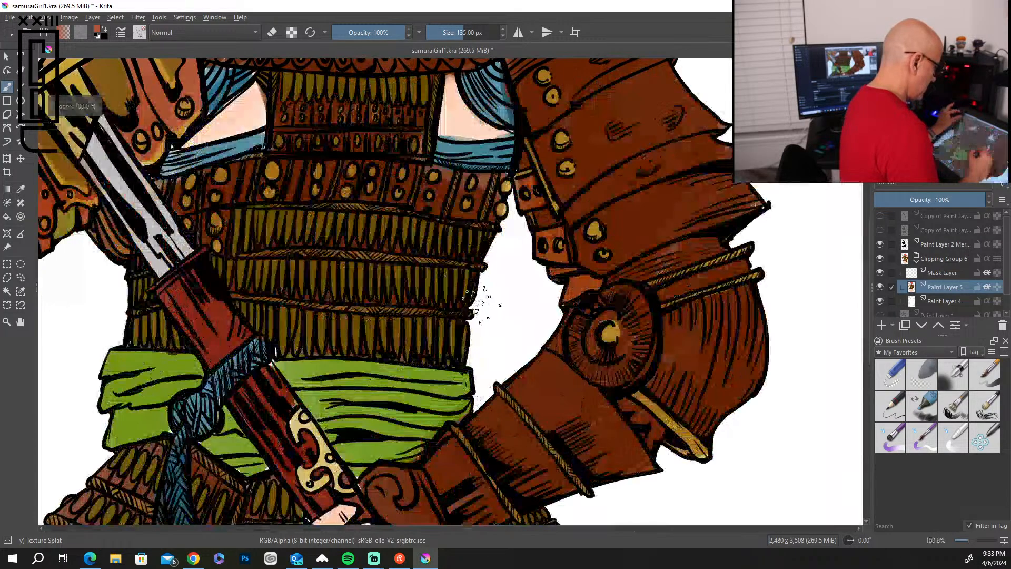
left_click_drag(868, 294, 839, 278)
scroll(840, 278, "down", 4)
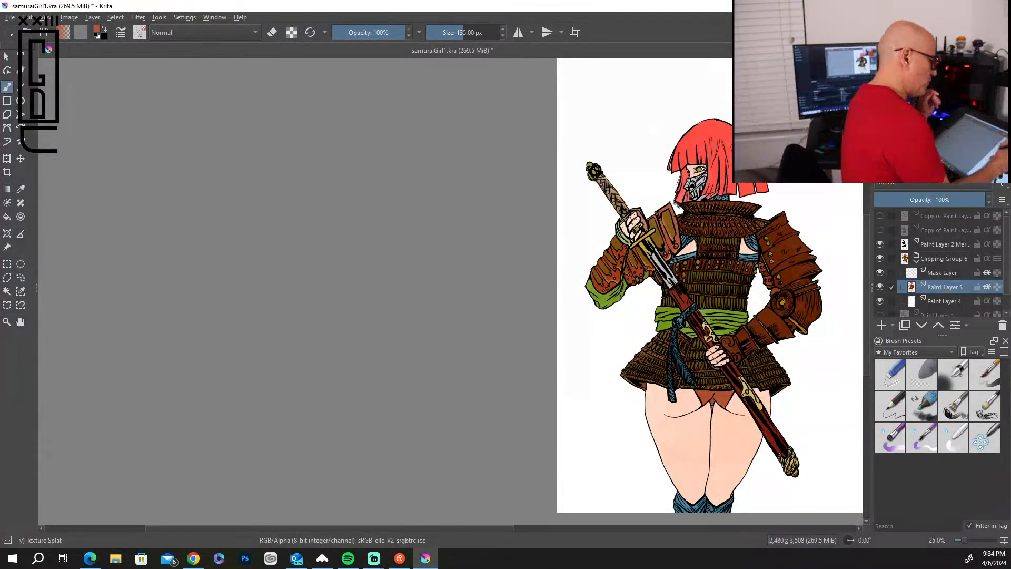
key("ctrl+w")
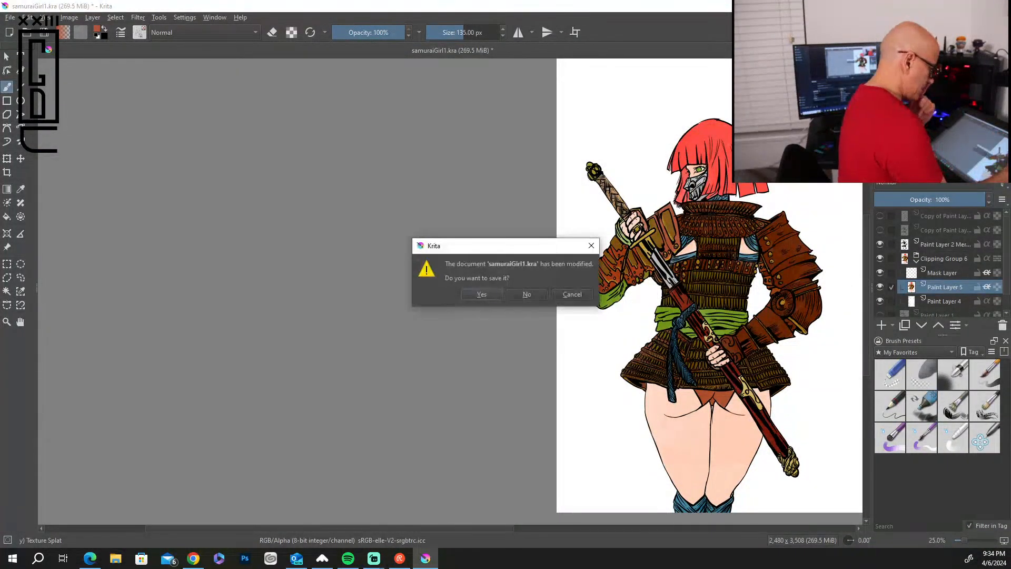
left_click(527, 294)
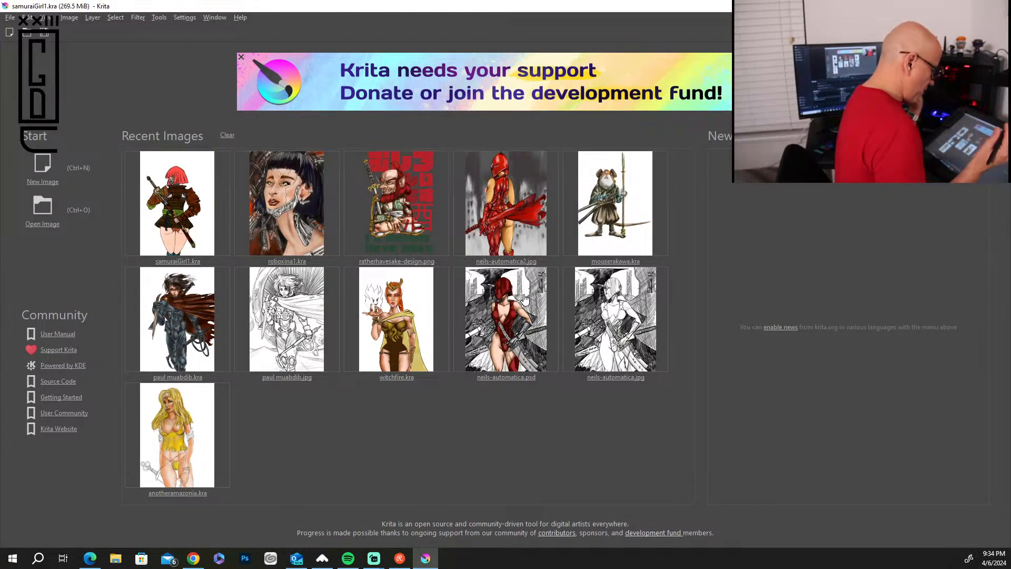
Open neils-automatica.psd to view the red-helmeted figure, and close it without saving.
left_click(517, 312)
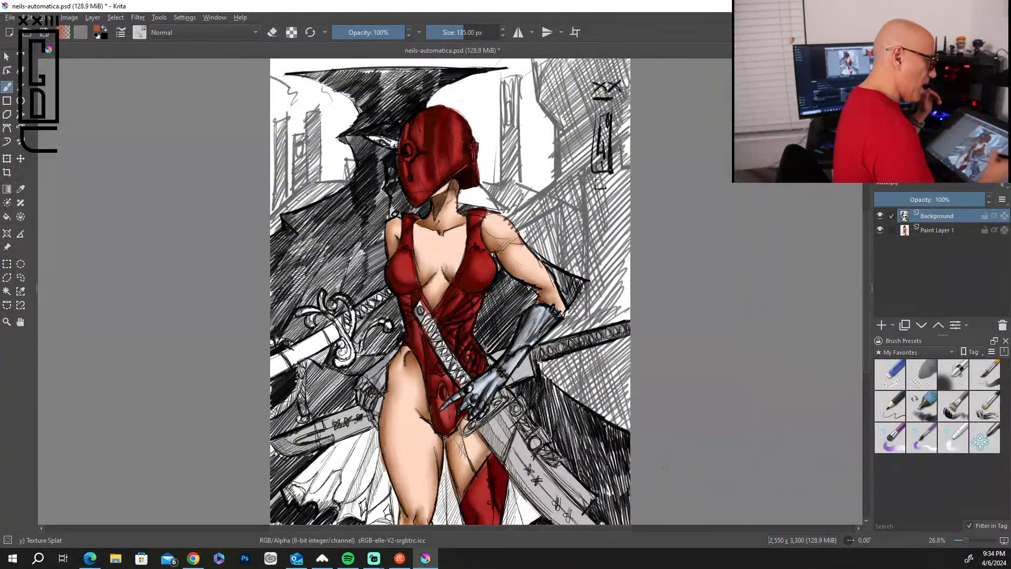
key("ctrl+w")
left_click(529, 298)
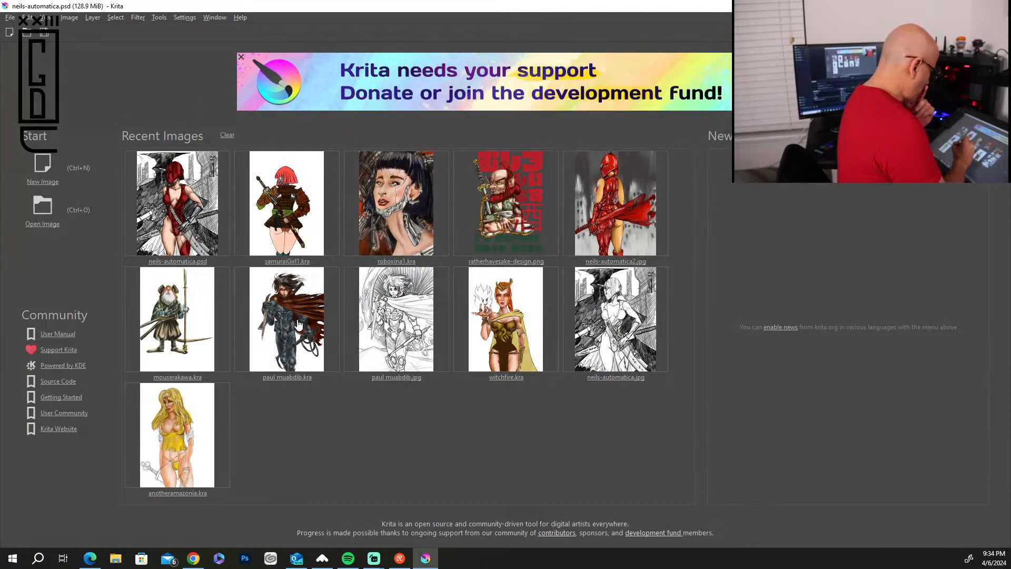
Open paul muabdib.kra and rename Clipping Group 5 to "Paul muad dib".
left_click(297, 323)
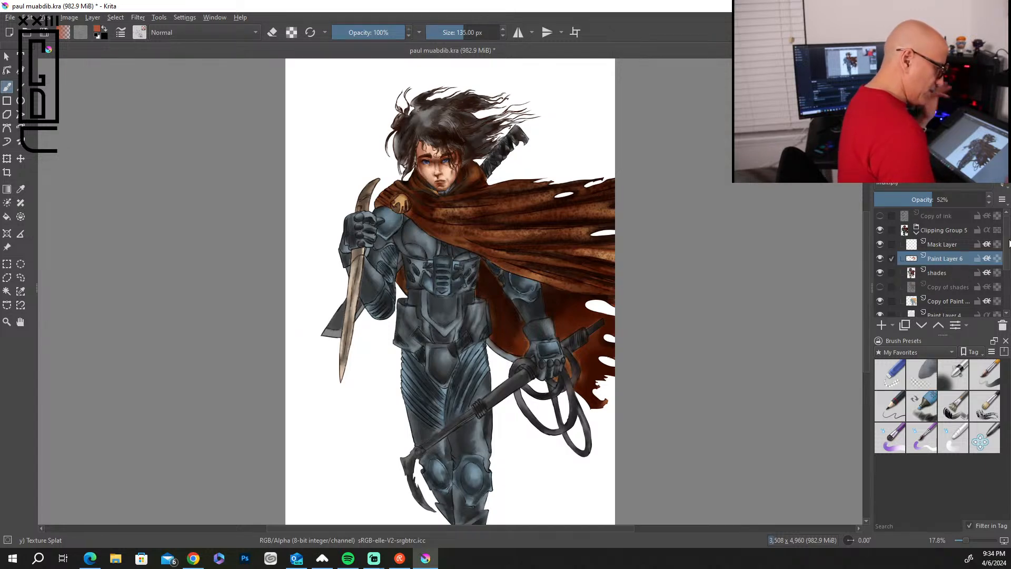
scroll(1007, 271, "down", 1)
left_click_drag(1008, 271, 1005, 264)
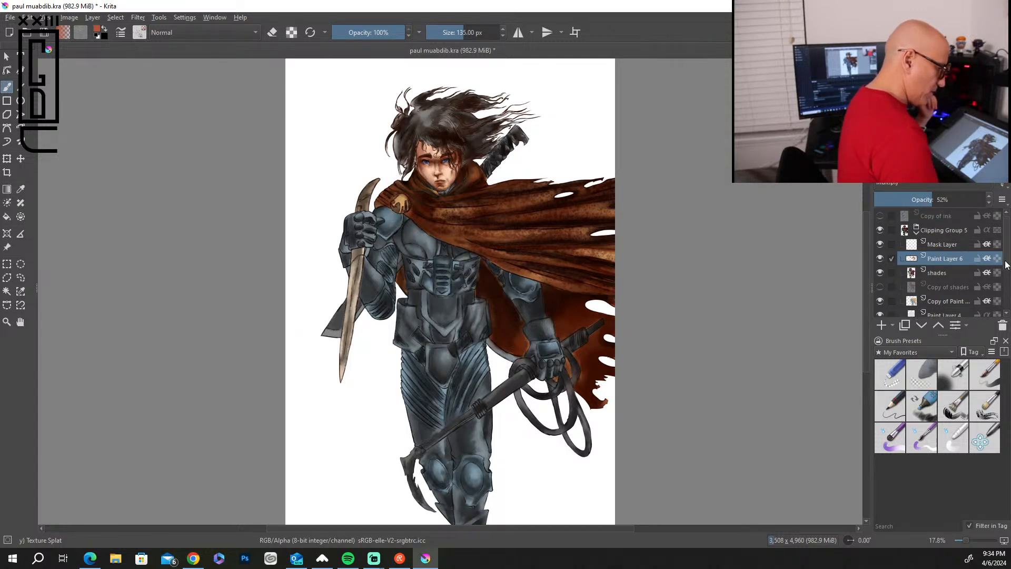
left_click(951, 234)
double_click(959, 233)
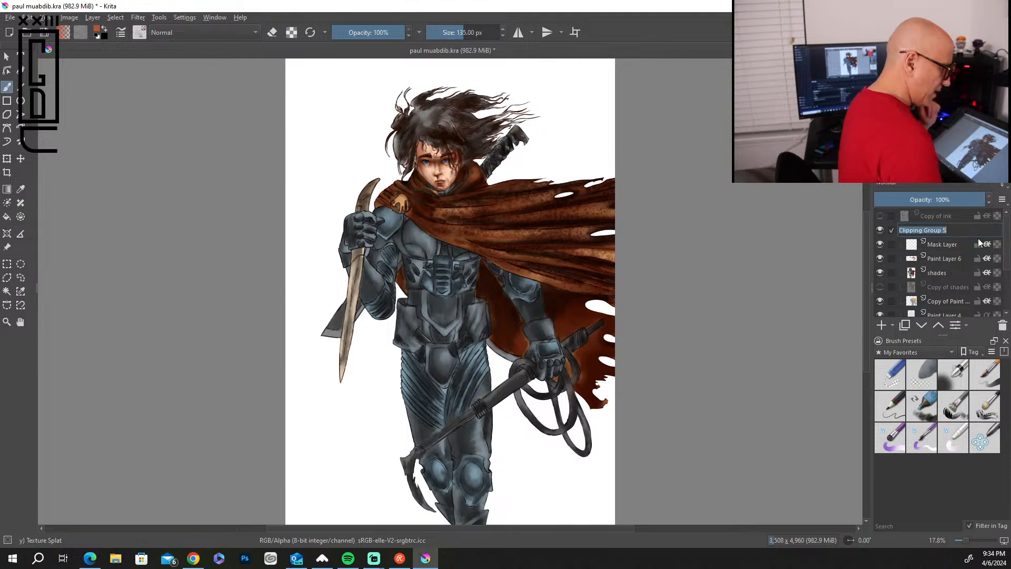
type("Psaul muad dib")
key("Return")
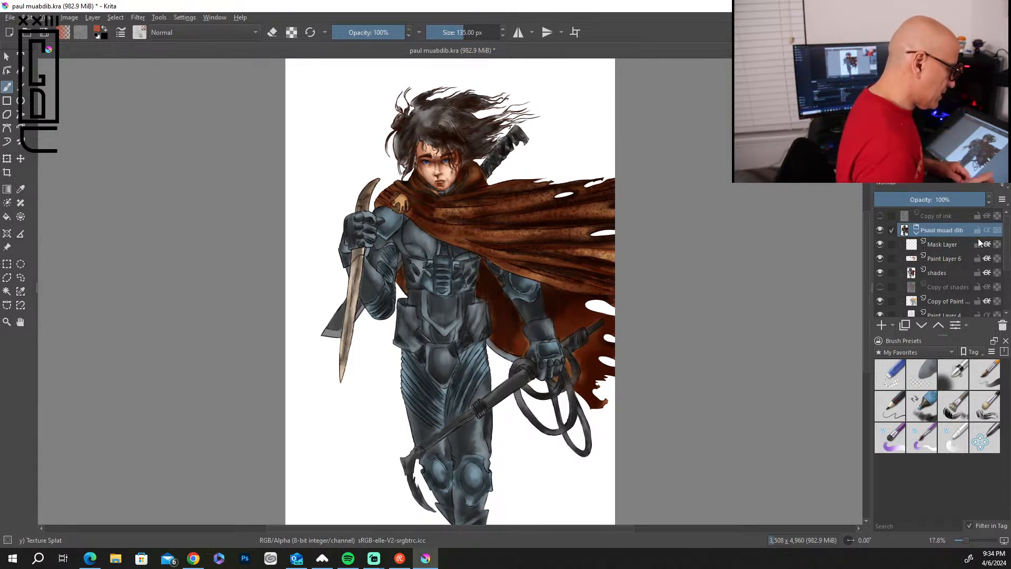
double_click(929, 230)
left_click(907, 229)
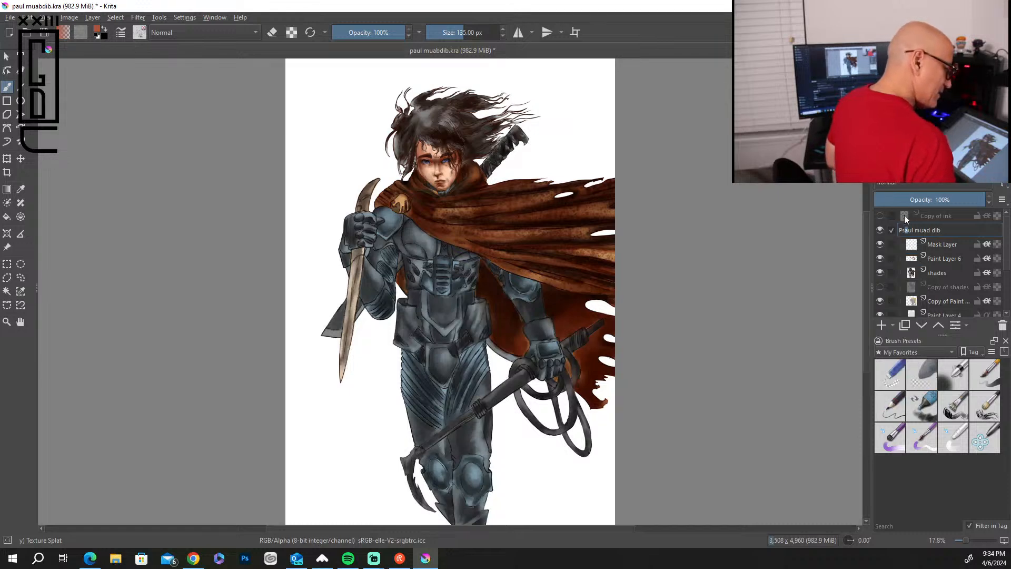
key("BackSpace")
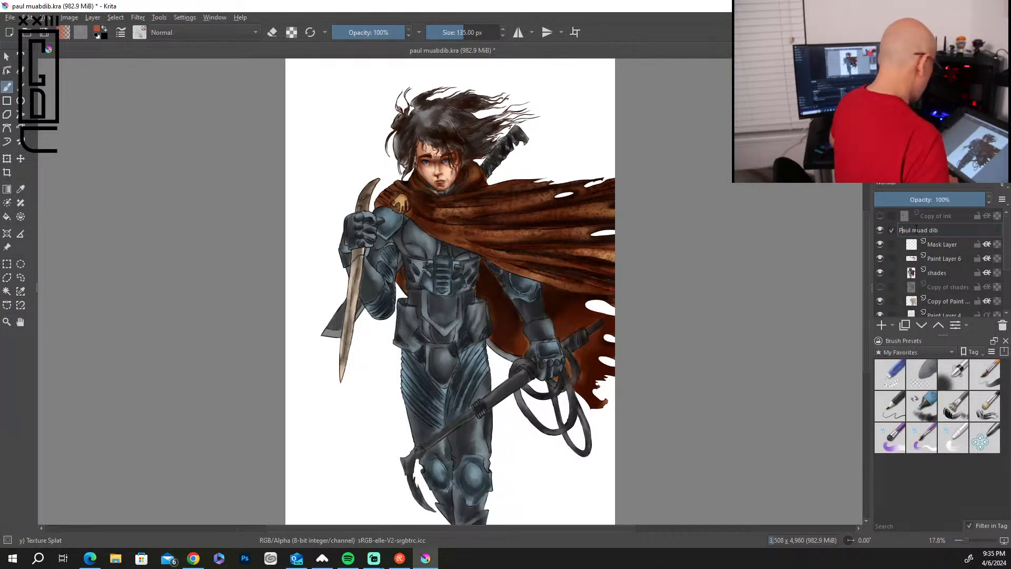
key("Return")
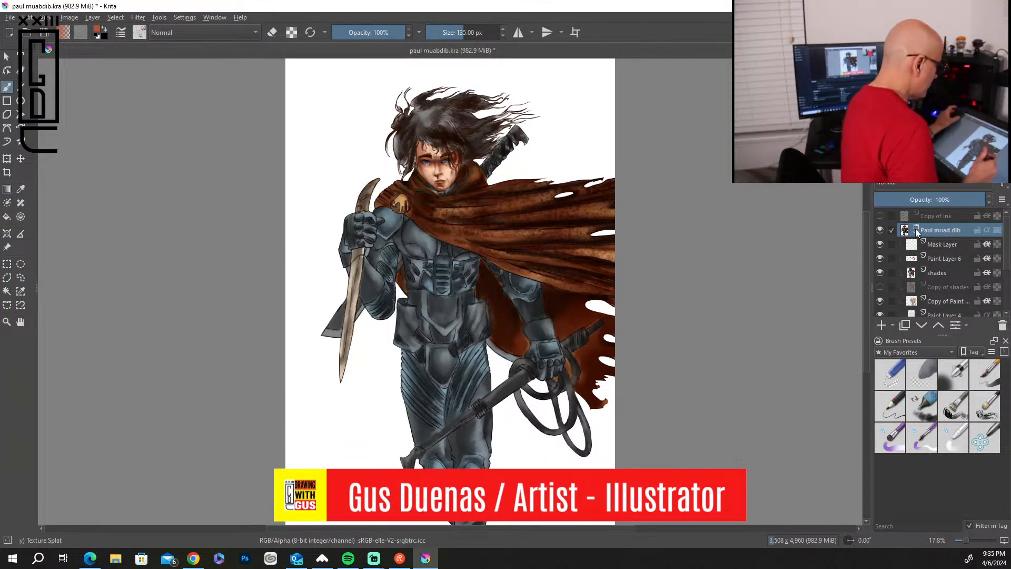
Examine the cloak, armor and face of the caped figure up close.
scroll(508, 232, "up", 5)
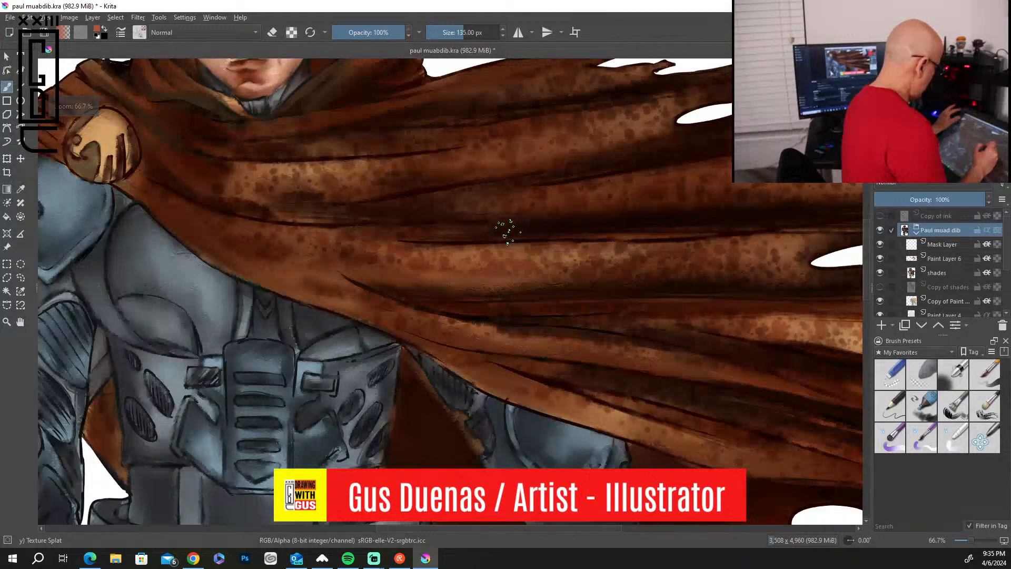
scroll(508, 232, "down", 1)
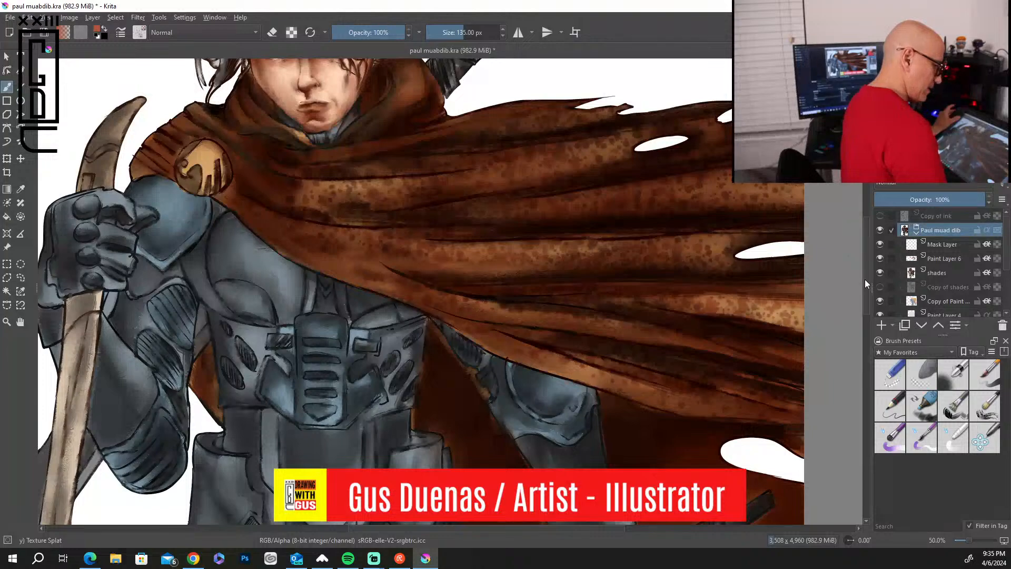
left_click_drag(864, 278, 866, 245)
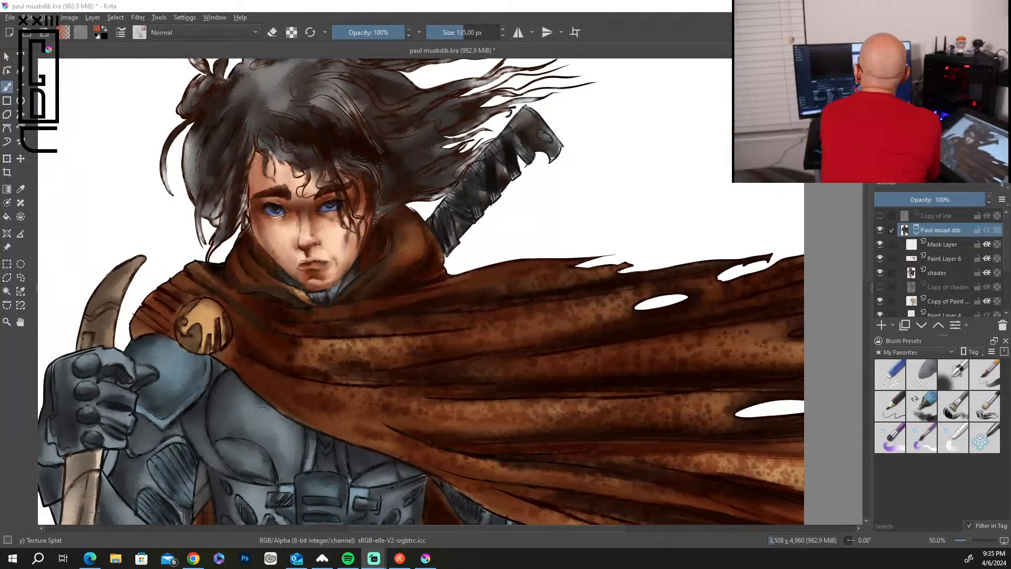
key("alt+Tab")
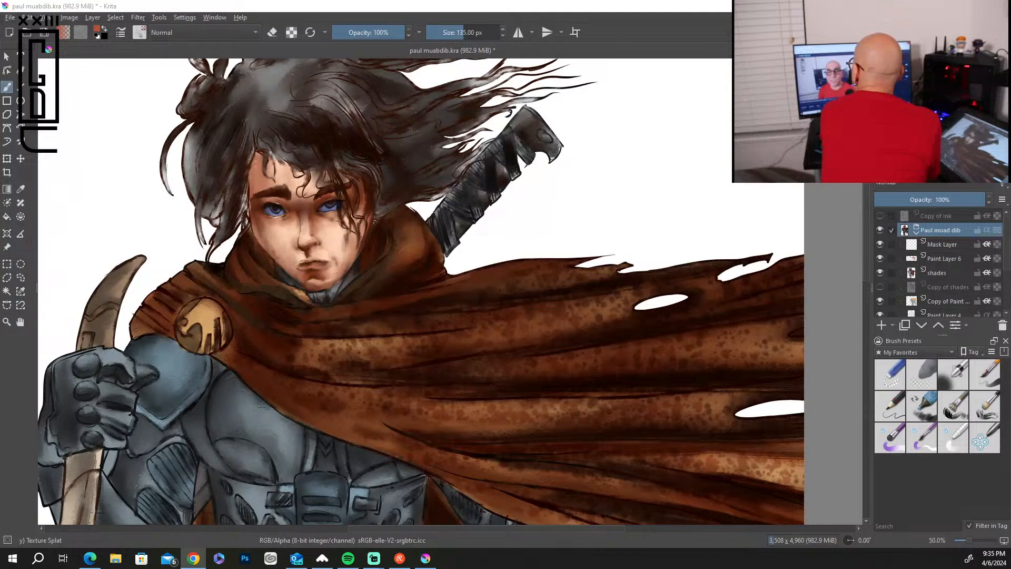
key("alt+Tab")
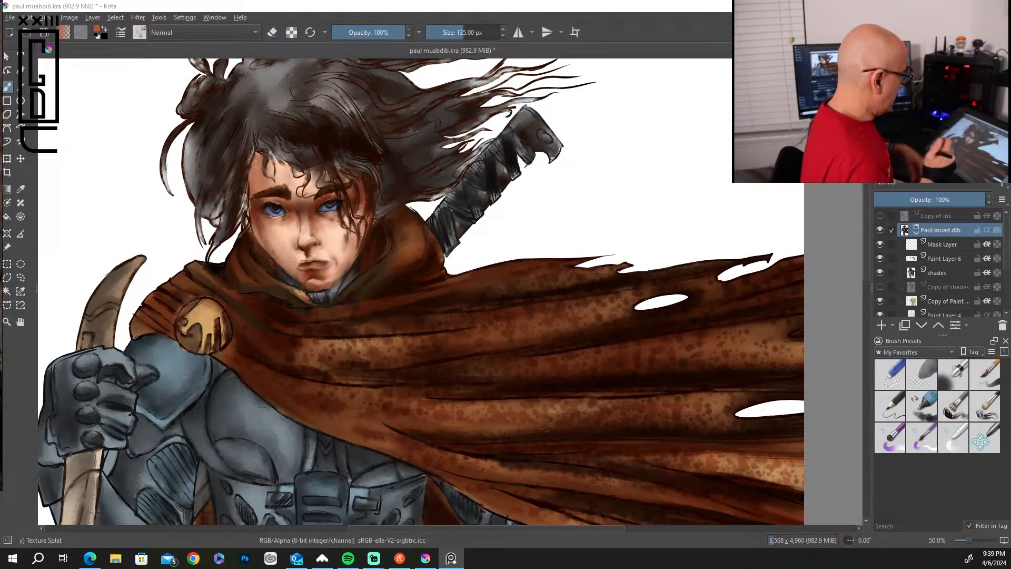
Add a paint layer directly above the shades layer, and set the Bristles-2 Flat Rough brush to 22 px.
left_click(968, 272)
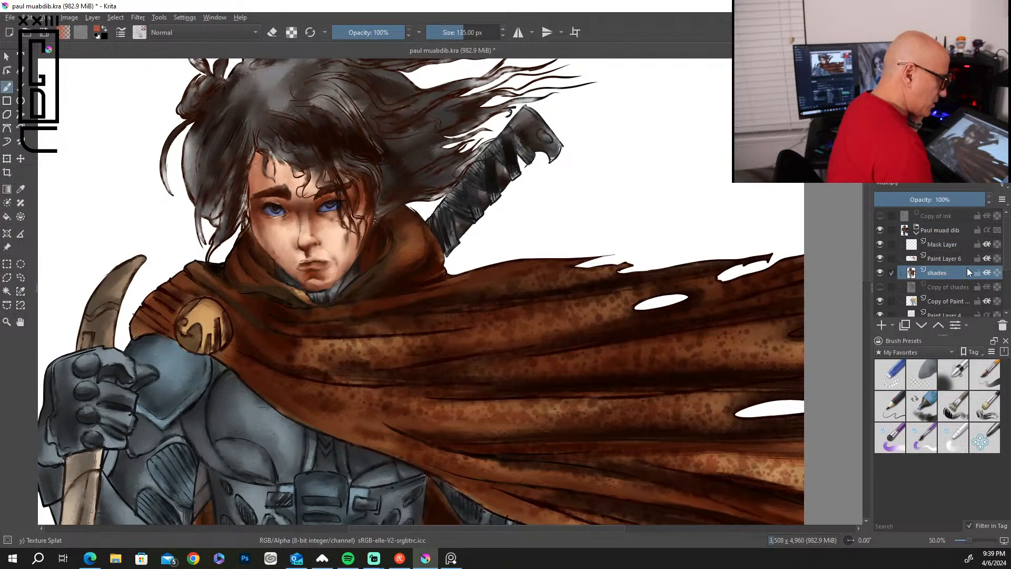
left_click(880, 324)
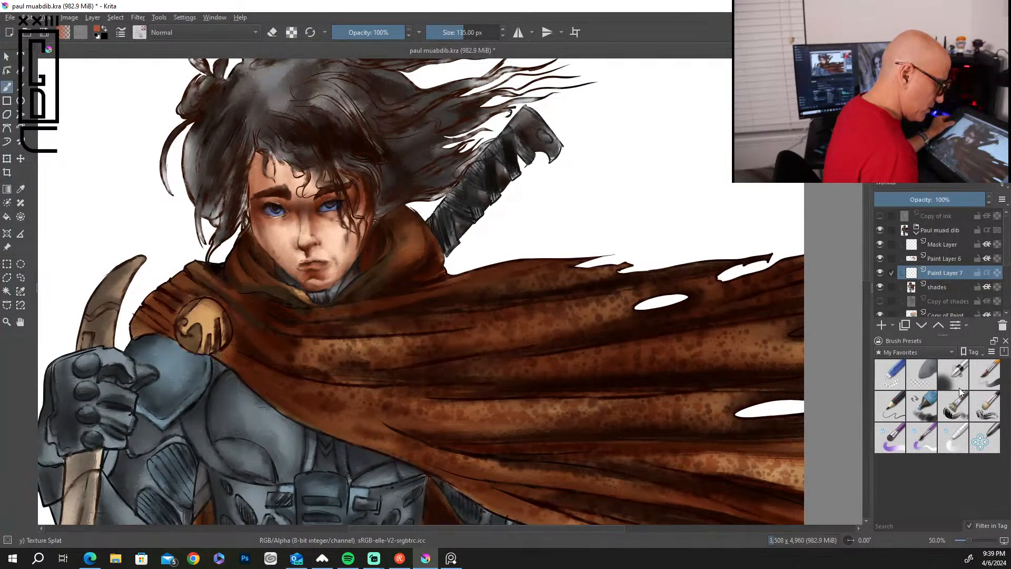
left_click(953, 406)
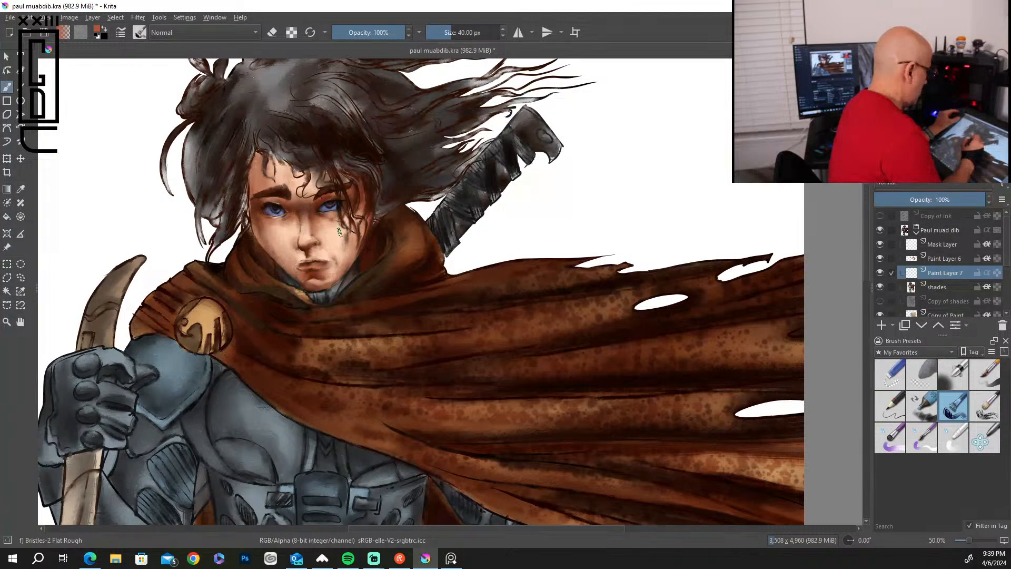
key("bracketright")
key("bracketleft")
key("bracketleft")
key("bracketleft")
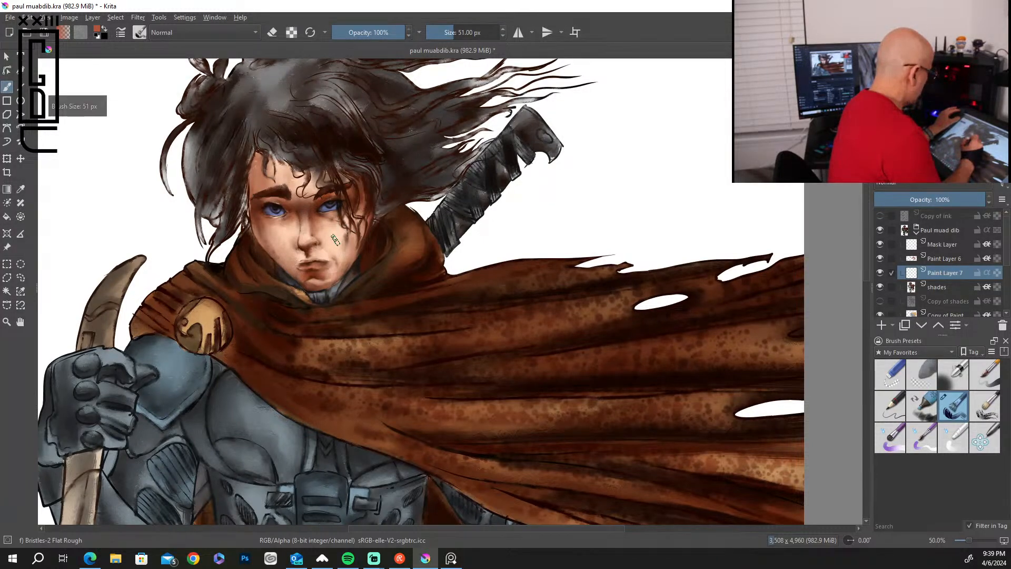
key("bracketleft")
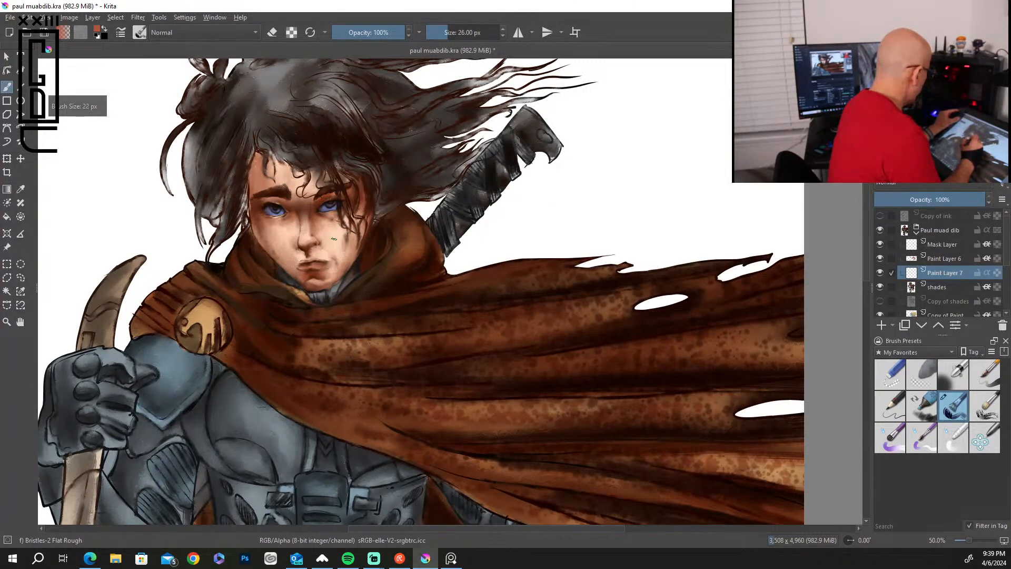
Set the blending mode of Paint Layer 7 to Hard Light.
scroll(333, 240, "up", 1)
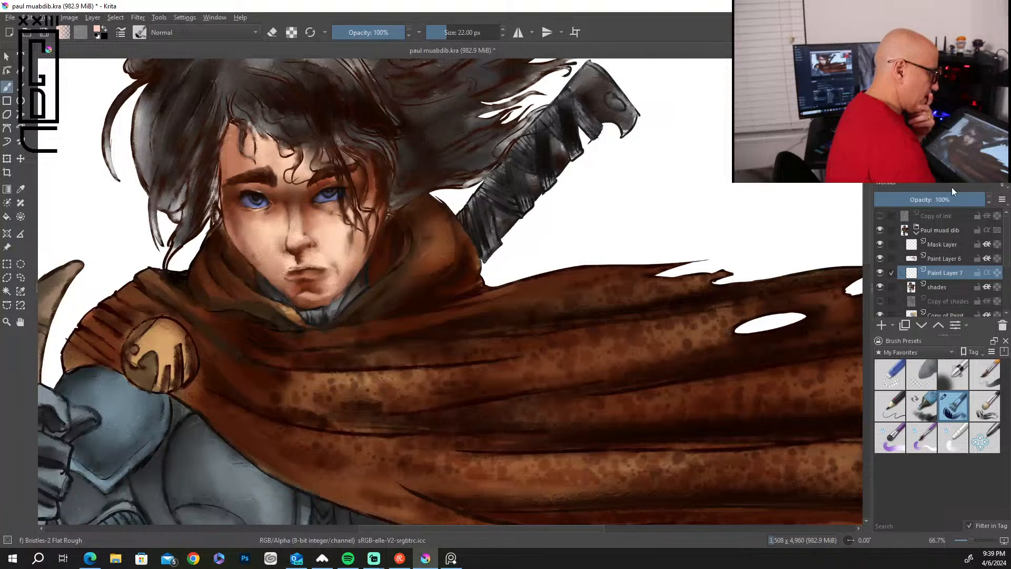
left_click(982, 182)
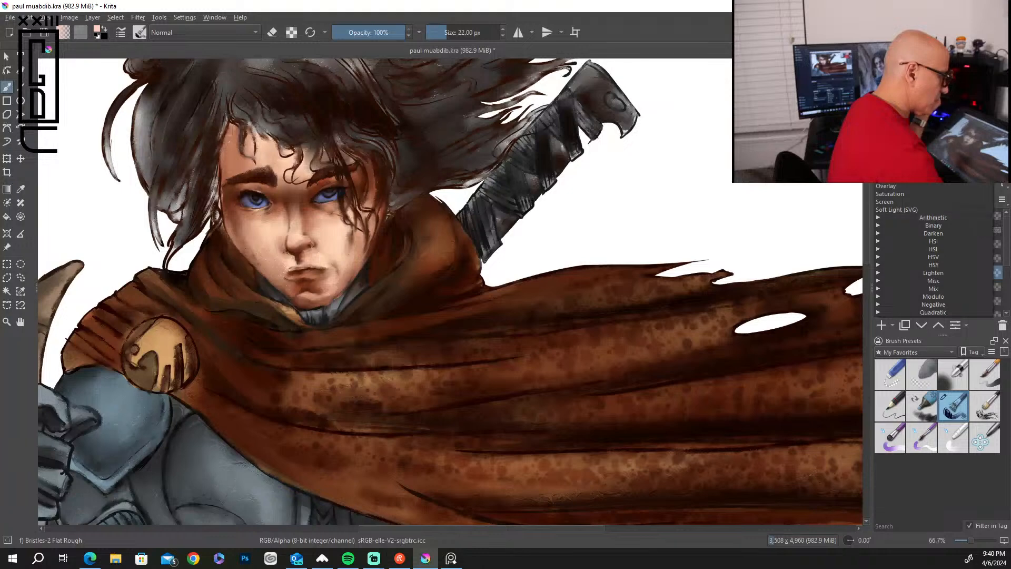
left_click(895, 146)
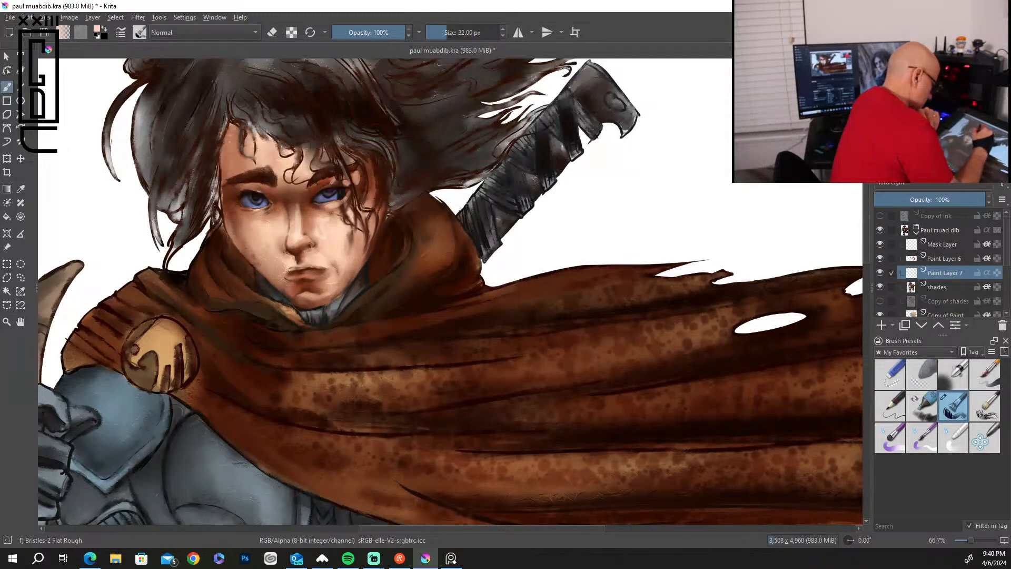
Paint light pink highlights along the figure's ear and on the cheek beside the nose.
left_click_drag(375, 146, 388, 191)
left_click_drag(382, 186, 378, 209)
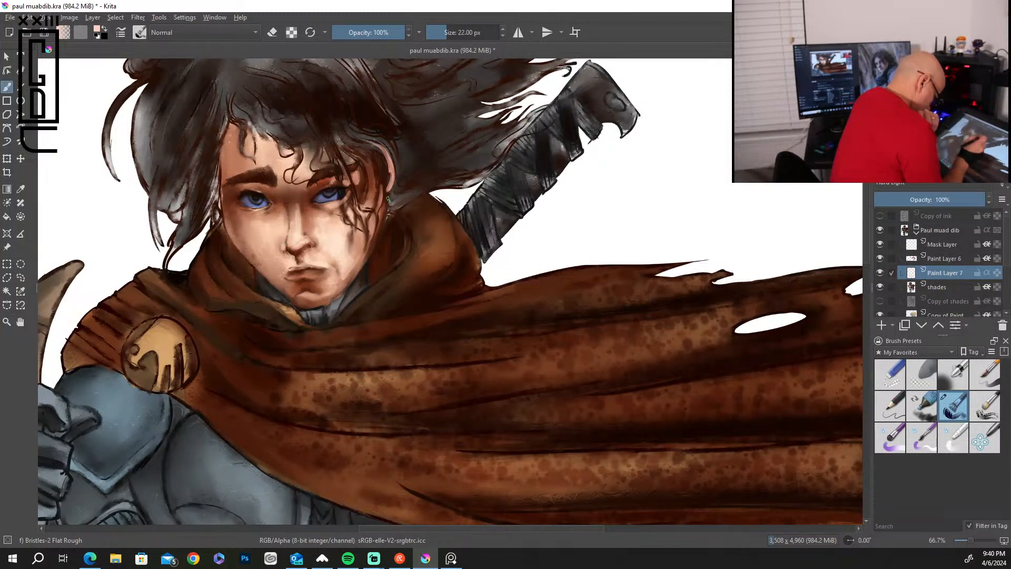
left_click_drag(316, 246, 323, 249)
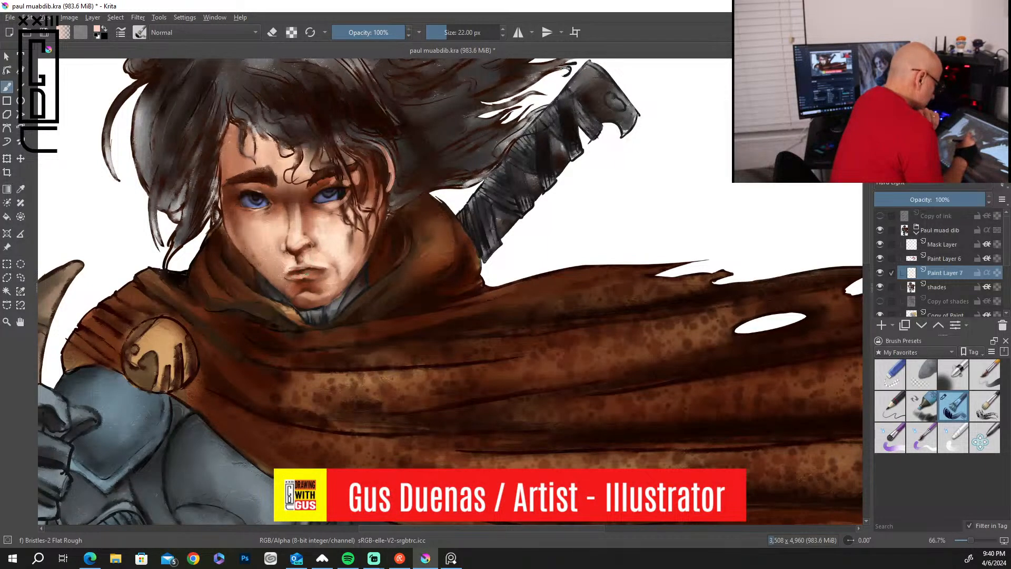
Brush pale skin highlights under the eye, across the brow area and onto the bridge of the nose.
right_click(248, 215)
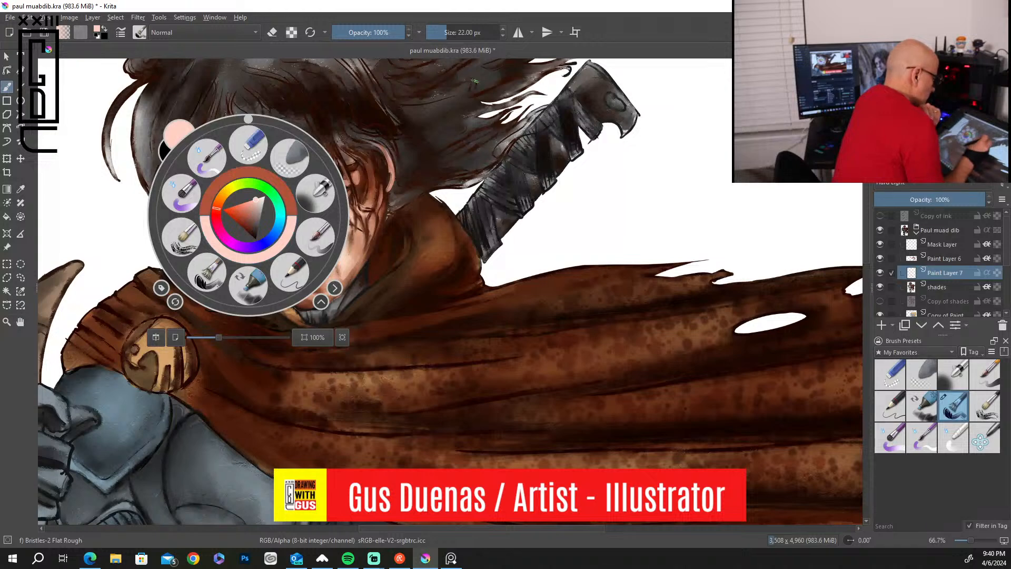
left_click(400, 187)
left_click_drag(241, 211, 258, 214)
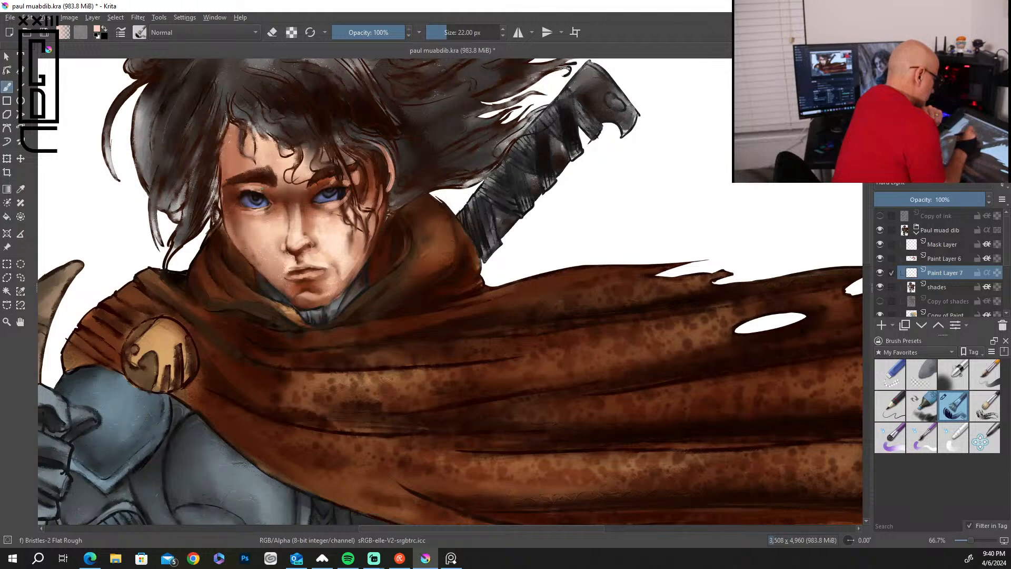
mouse_move(264, 189)
left_mouse_down()
mouse_move(282, 195)
mouse_move(327, 182)
left_mouse_up()
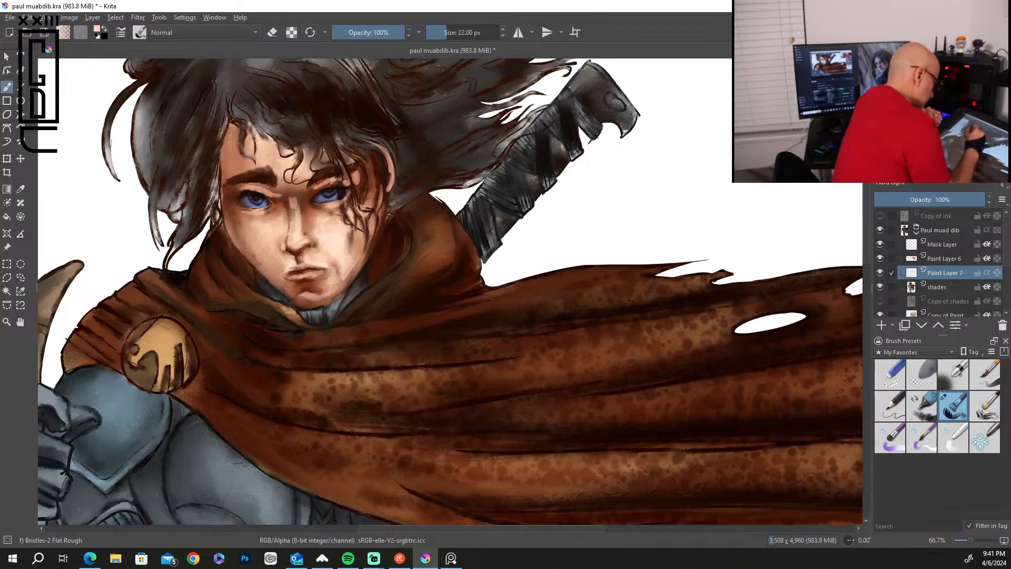
left_click_drag(293, 190, 294, 186)
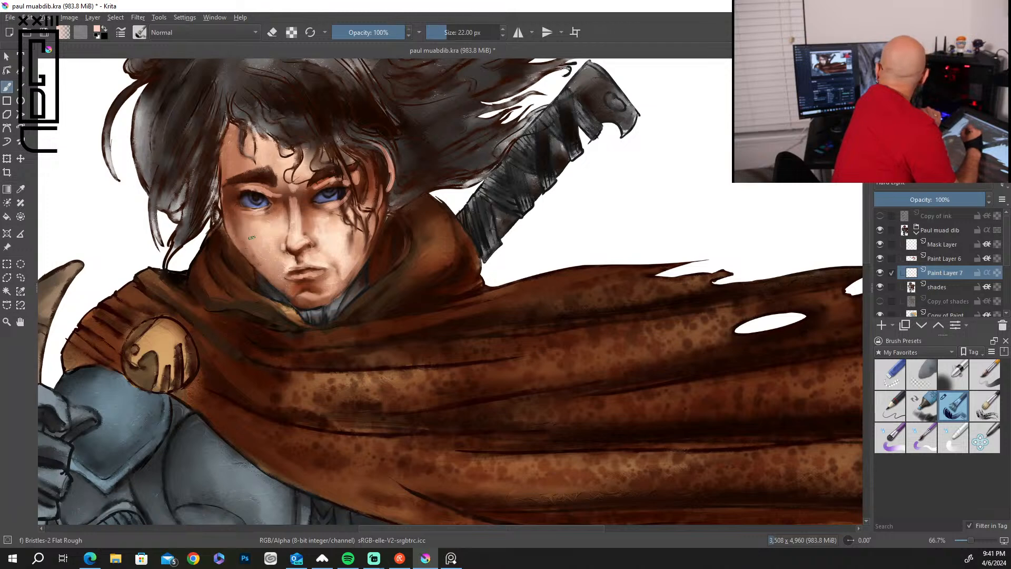
Paint pale highlights on the cheek, the side of the forehead and the outer edge of the hair.
mouse_move(251, 243)
left_mouse_down()
mouse_move(269, 269)
mouse_move(255, 268)
mouse_move(279, 284)
mouse_move(241, 254)
mouse_move(243, 232)
mouse_move(250, 243)
left_mouse_up()
left_click_drag(251, 226, 266, 251)
left_click_drag(227, 154, 226, 167)
left_click_drag(231, 149, 232, 168)
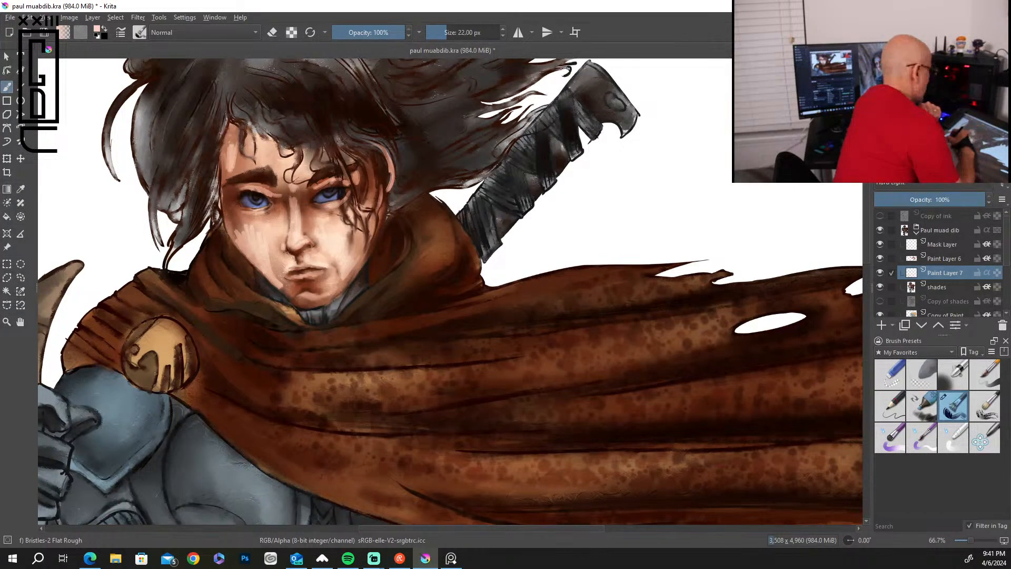
mouse_move(148, 90)
left_mouse_down()
mouse_move(151, 180)
mouse_move(139, 125)
left_mouse_up()
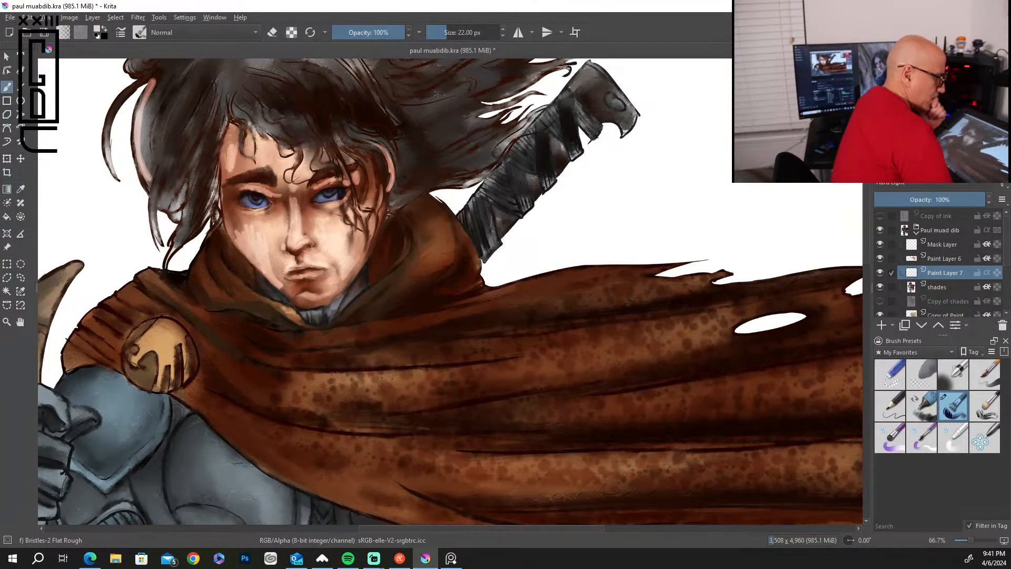
Paint light grey highlight strokes down the loose locks of hair hanging on the left side of the face.
left_click_drag(156, 77, 142, 158)
left_click_drag(150, 94, 143, 187)
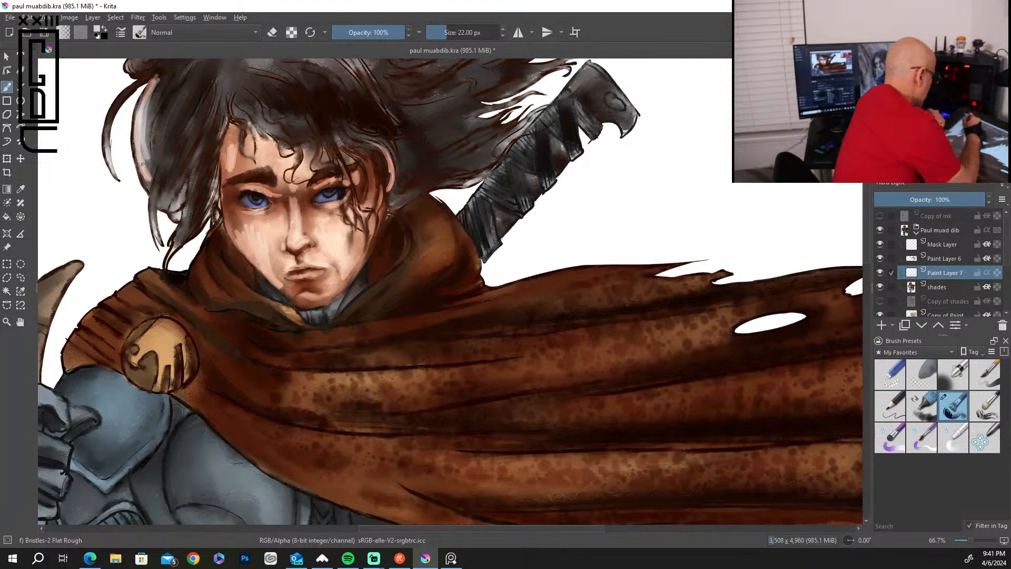
mouse_move(189, 87)
left_mouse_down()
mouse_move(153, 205)
mouse_move(168, 176)
mouse_move(160, 203)
left_mouse_up()
left_click_drag(214, 98, 174, 210)
left_click_drag(215, 134, 182, 245)
left_click_drag(206, 194, 187, 234)
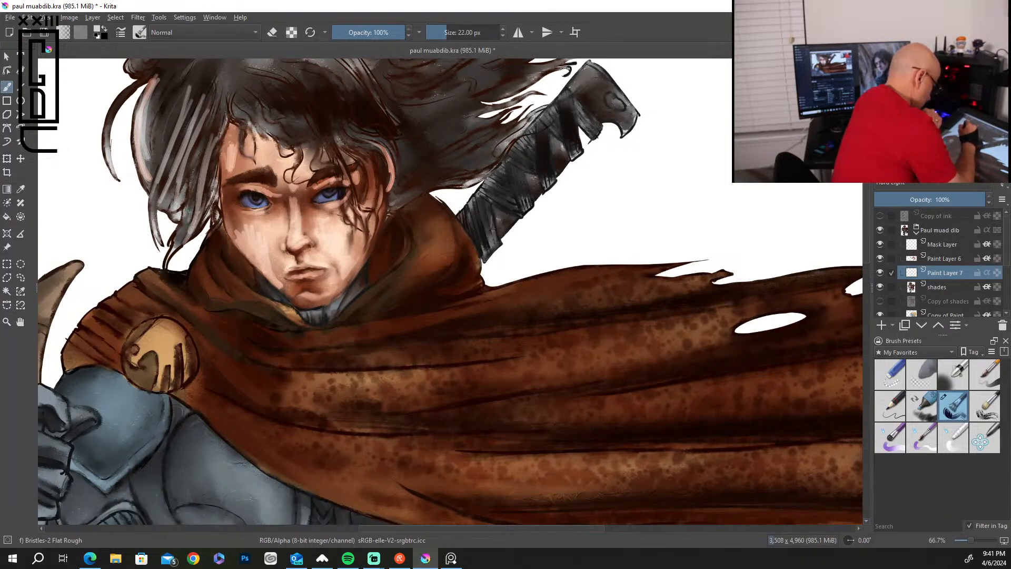
Paint light grey highlights on the fringe above the forehead, the hair around the ear and the lower strands sweeping toward the sword.
mouse_move(243, 104)
left_mouse_down()
mouse_move(258, 125)
mouse_move(315, 131)
mouse_move(318, 154)
left_mouse_up()
mouse_move(299, 109)
left_mouse_down()
mouse_move(383, 144)
mouse_move(404, 171)
mouse_move(387, 149)
mouse_move(398, 206)
left_mouse_up()
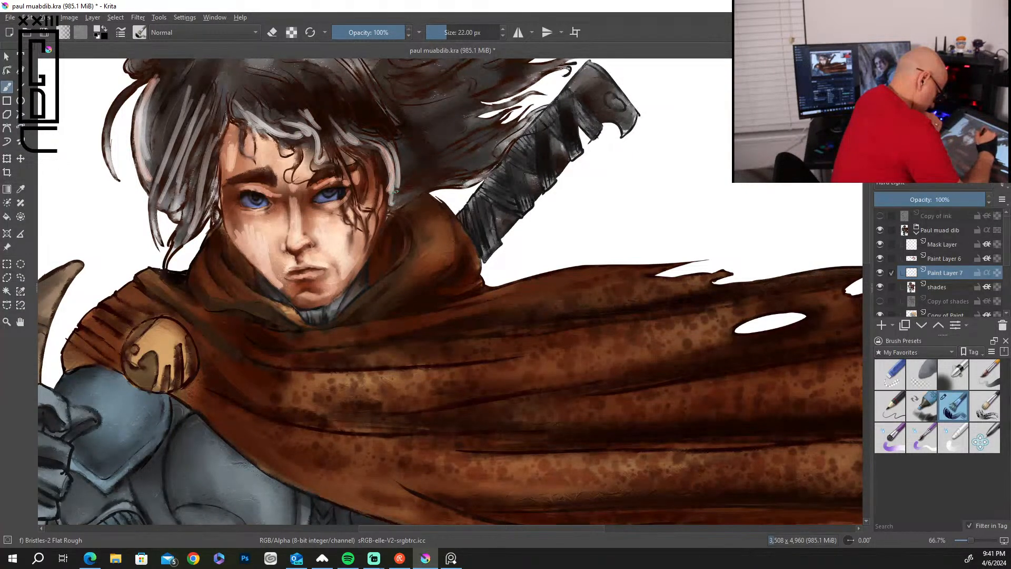
mouse_move(380, 163)
left_mouse_down()
mouse_move(408, 197)
mouse_move(469, 169)
left_mouse_up()
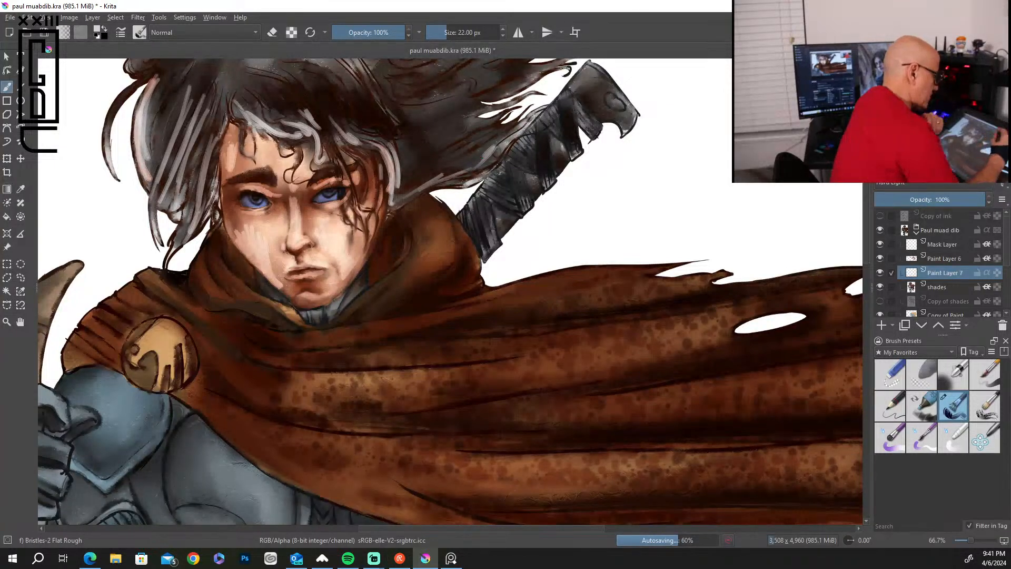
Paint pale grey highlights on the sword handle's wrapping and pommel, and on the hair between the head and the sword.
mouse_move(493, 181)
left_mouse_down()
mouse_move(512, 198)
mouse_move(525, 188)
left_mouse_up()
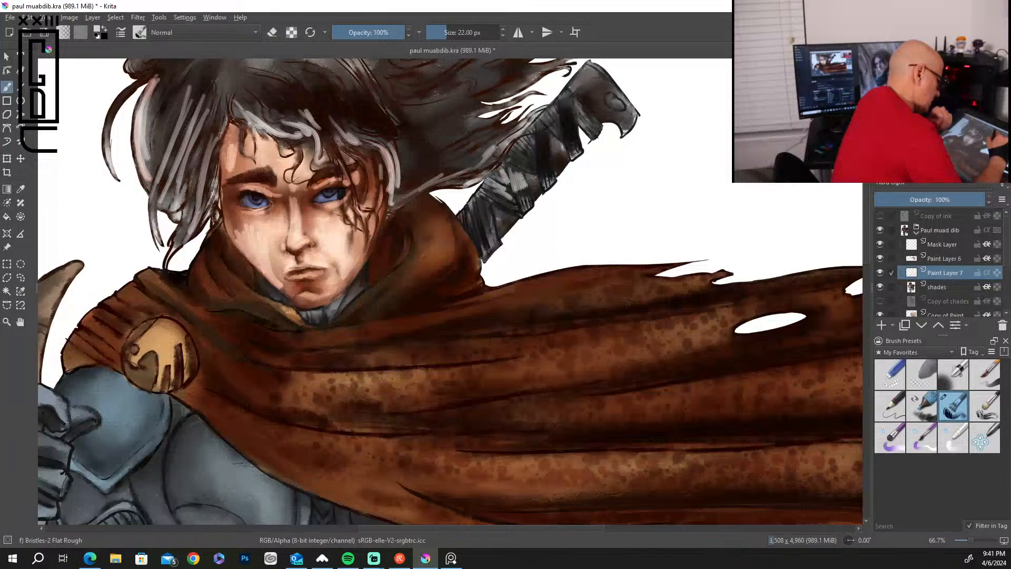
mouse_move(518, 149)
left_mouse_down()
mouse_move(526, 159)
mouse_move(567, 99)
mouse_move(586, 123)
mouse_move(605, 85)
mouse_move(592, 79)
mouse_move(615, 94)
left_mouse_up()
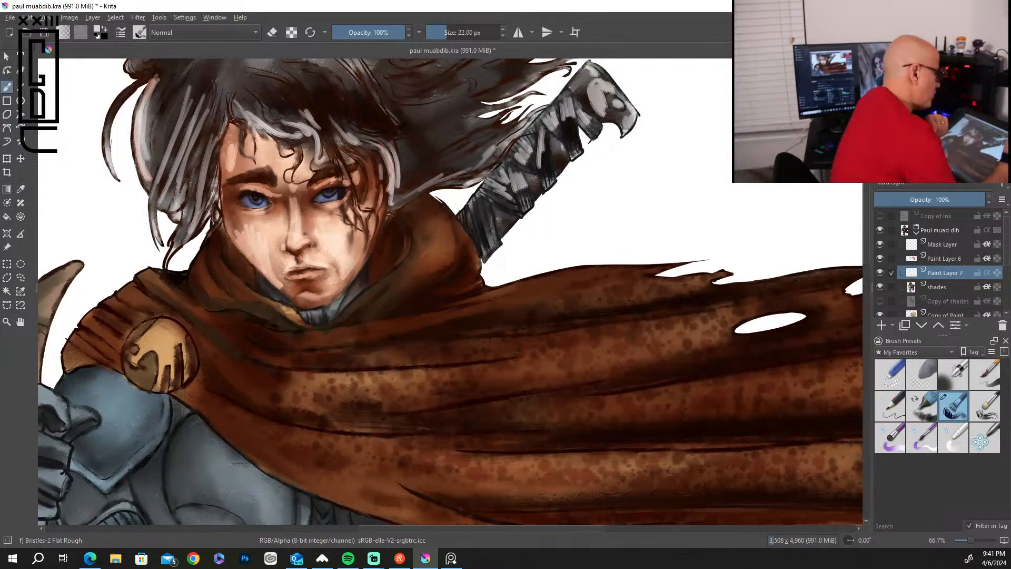
mouse_move(494, 229)
left_mouse_down()
mouse_move(482, 215)
mouse_move(487, 234)
mouse_move(478, 216)
mouse_move(471, 235)
mouse_move(469, 217)
left_mouse_up()
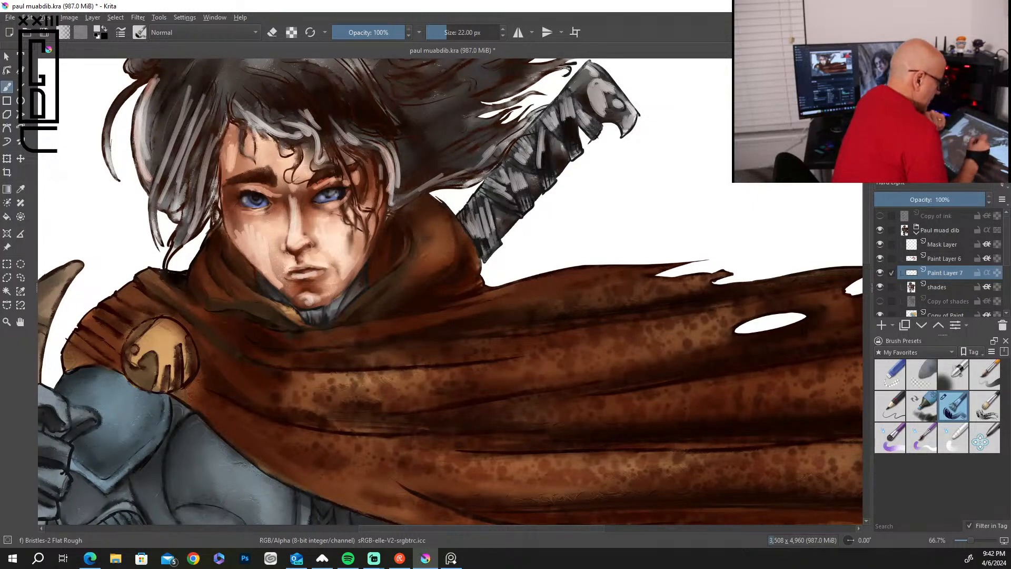
mouse_move(424, 151)
left_mouse_down()
mouse_move(458, 129)
mouse_move(429, 142)
mouse_move(452, 129)
mouse_move(422, 132)
mouse_move(434, 130)
left_mouse_up()
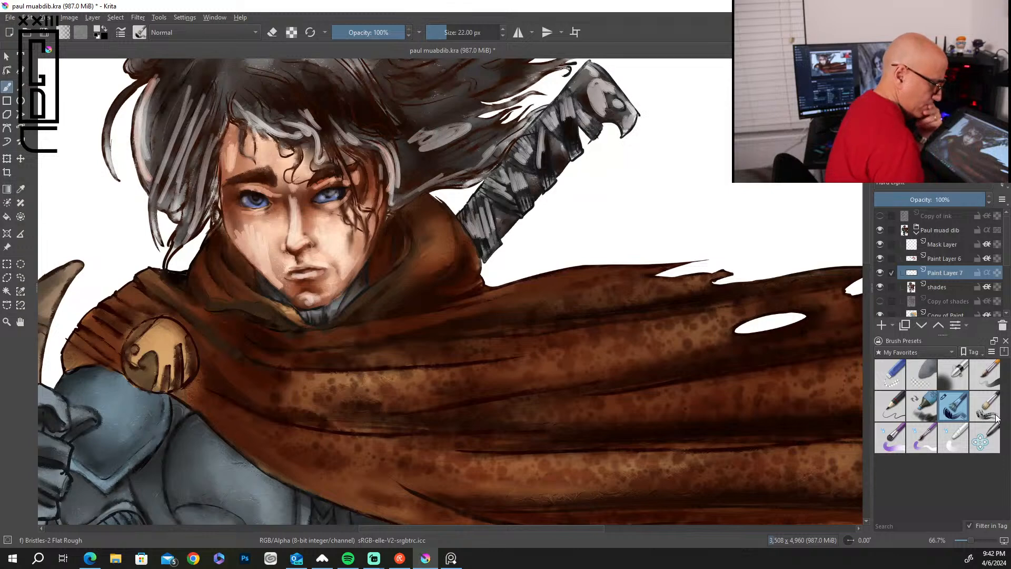
Blend the highlights on the face, fringe and side locks with the Blender Basic brush at 30 px.
left_click(954, 437)
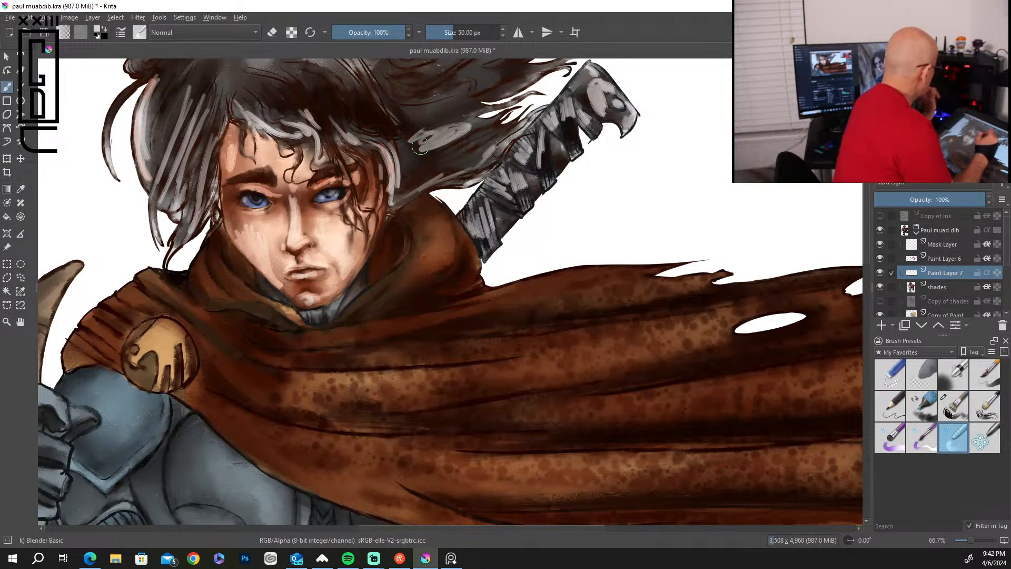
key("bracketleft")
key("bracketleft")
key("bracketleft")
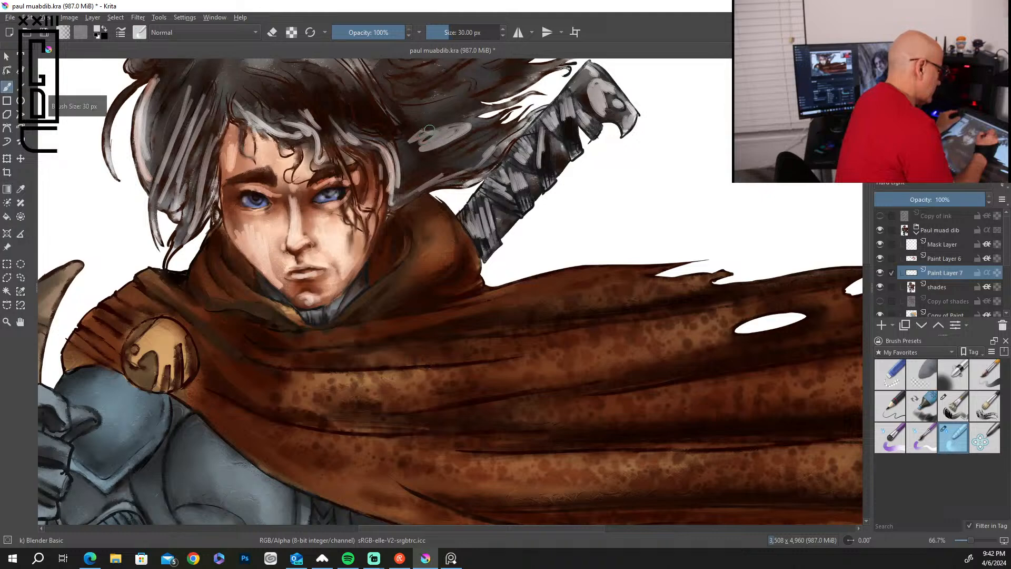
mouse_move(428, 132)
left_mouse_down()
mouse_move(474, 115)
mouse_move(428, 153)
mouse_move(426, 134)
mouse_move(410, 145)
mouse_move(464, 113)
mouse_move(423, 143)
mouse_move(473, 117)
left_mouse_up()
mouse_move(399, 160)
left_mouse_down()
mouse_move(381, 134)
mouse_move(388, 168)
mouse_move(397, 166)
mouse_move(394, 207)
mouse_move(418, 188)
mouse_move(343, 168)
mouse_move(321, 182)
mouse_move(347, 196)
mouse_move(324, 207)
mouse_move(354, 215)
mouse_move(322, 230)
left_mouse_up()
mouse_move(341, 276)
left_mouse_down()
mouse_move(359, 237)
mouse_move(335, 262)
left_mouse_up()
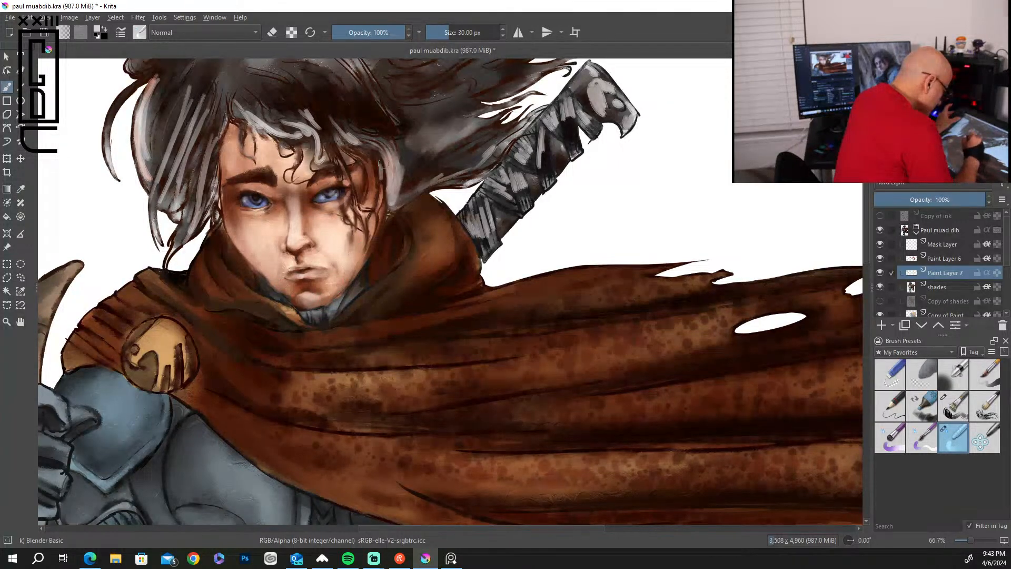
mouse_move(396, 175)
left_mouse_down()
mouse_move(381, 141)
mouse_move(337, 129)
mouse_move(319, 102)
mouse_move(310, 124)
mouse_move(319, 130)
mouse_move(306, 117)
mouse_move(292, 124)
mouse_move(311, 135)
mouse_move(308, 144)
mouse_move(260, 125)
mouse_move(281, 138)
mouse_move(259, 116)
mouse_move(289, 101)
left_mouse_up()
mouse_move(212, 174)
left_mouse_down()
mouse_move(207, 141)
mouse_move(180, 231)
mouse_move(209, 119)
mouse_move(190, 158)
mouse_move(194, 117)
mouse_move(173, 181)
mouse_move(195, 71)
mouse_move(160, 173)
mouse_move(149, 90)
mouse_move(140, 179)
mouse_move(153, 107)
mouse_move(139, 137)
mouse_move(147, 198)
left_mouse_up()
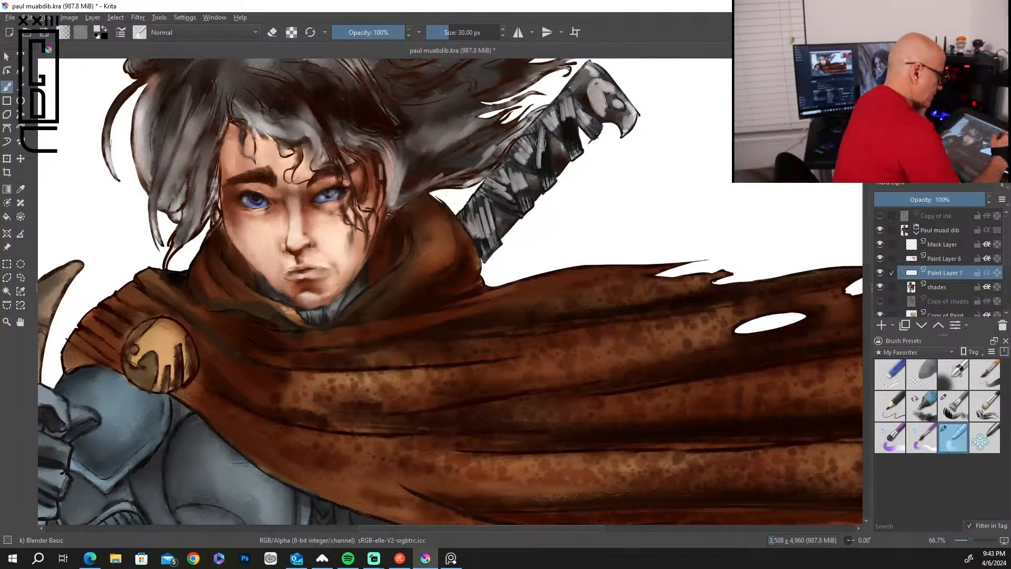
Smooth the highlights on the sword handle, its pommel and the adjacent hair strands with the blender brush at 18 px.
key("bracketleft")
key("bracketleft")
key("bracketleft")
key("bracketleft")
key("bracketleft")
key("bracketleft")
key("bracketleft")
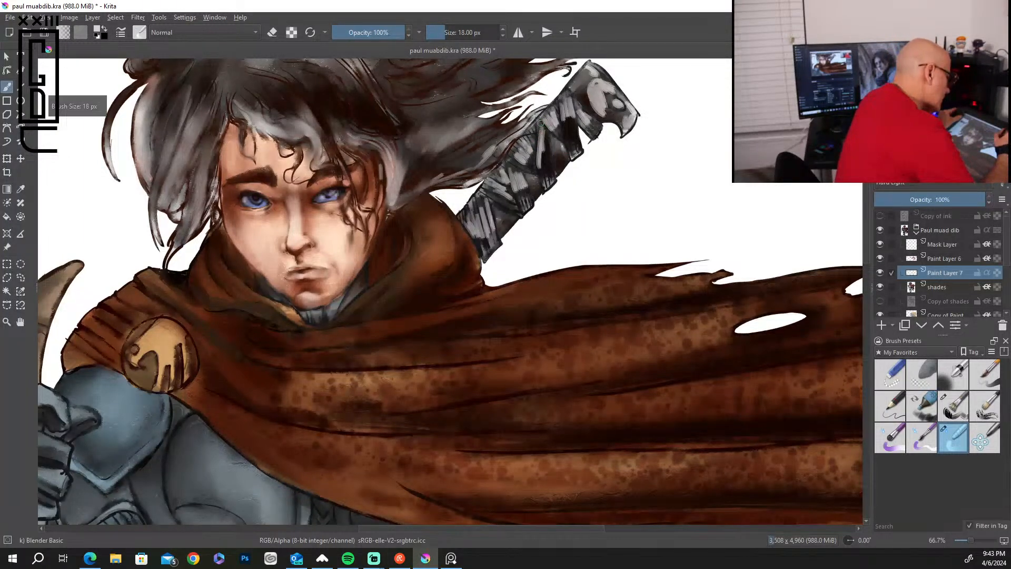
left_click_drag(543, 129, 541, 163)
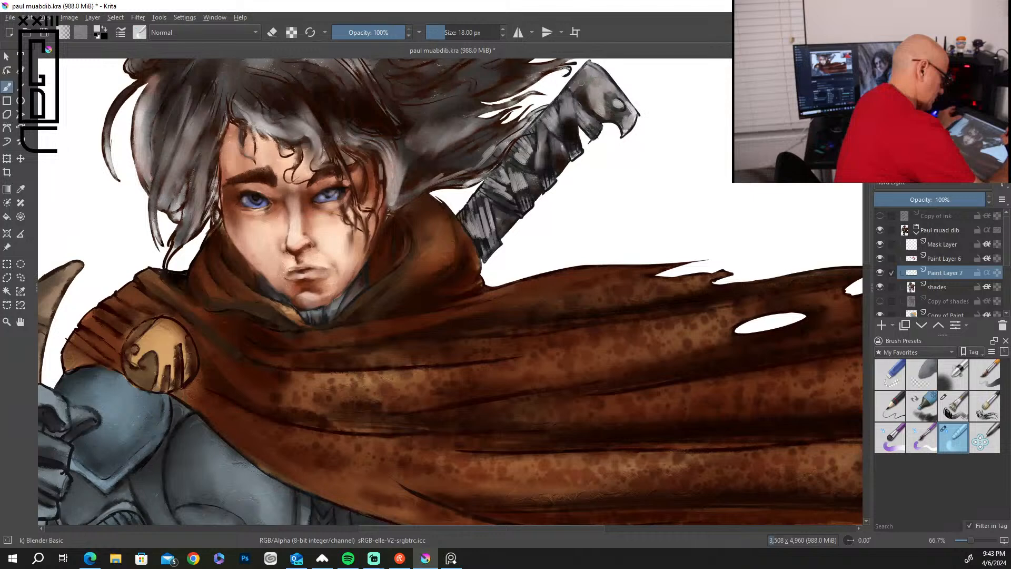
left_click_drag(614, 100, 626, 106)
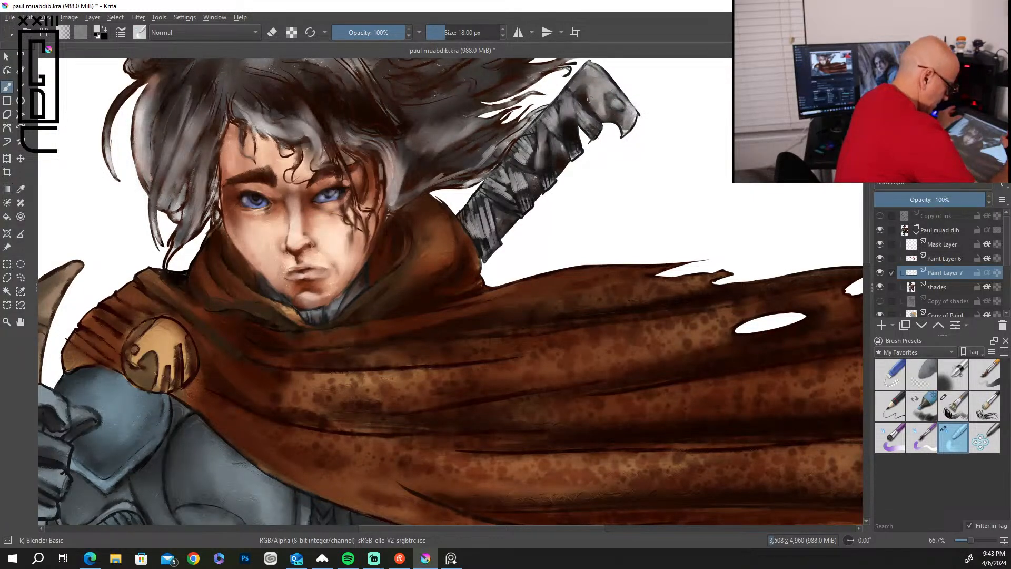
mouse_move(524, 152)
left_mouse_down()
mouse_move(532, 158)
mouse_move(518, 138)
mouse_move(520, 182)
mouse_move(501, 169)
mouse_move(513, 206)
mouse_move(480, 224)
mouse_move(492, 234)
left_mouse_up()
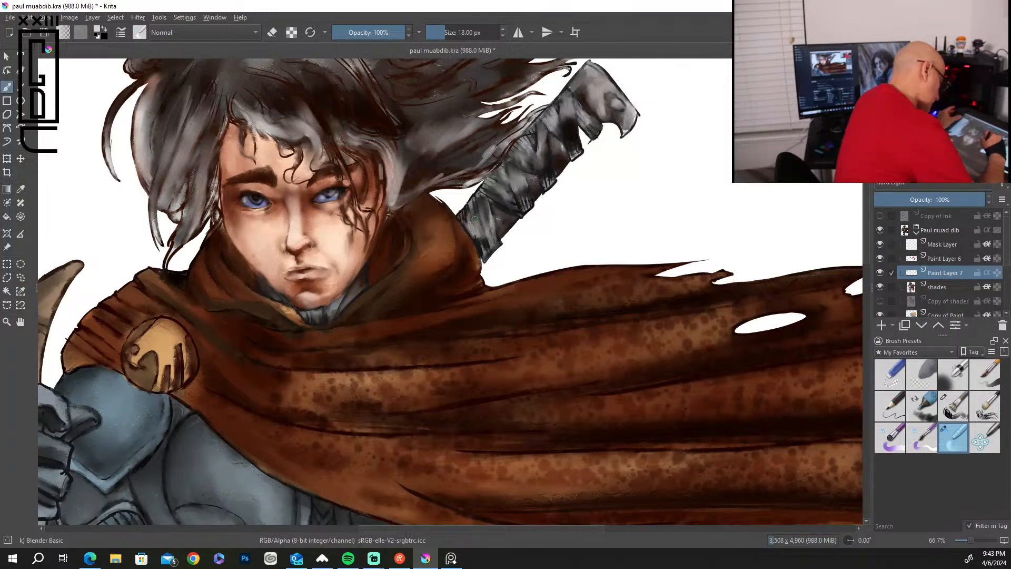
left_click_drag(476, 174, 425, 180)
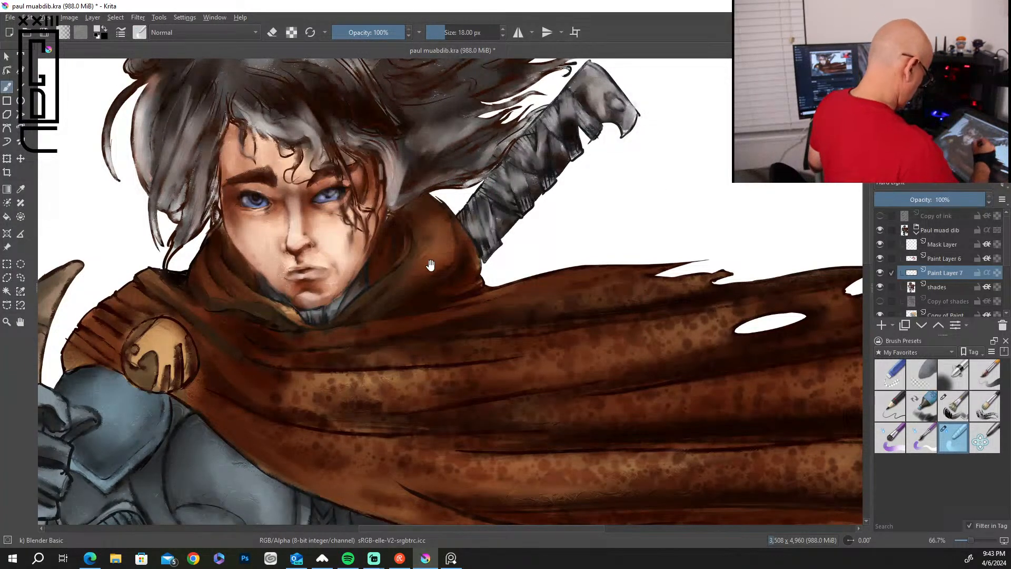
Add grey highlights to the upper windblown strands with the Bristles-2 Flat Rough brush, and turn on Inherit Alpha for Paint Layer 7.
left_click_drag(430, 265, 533, 446)
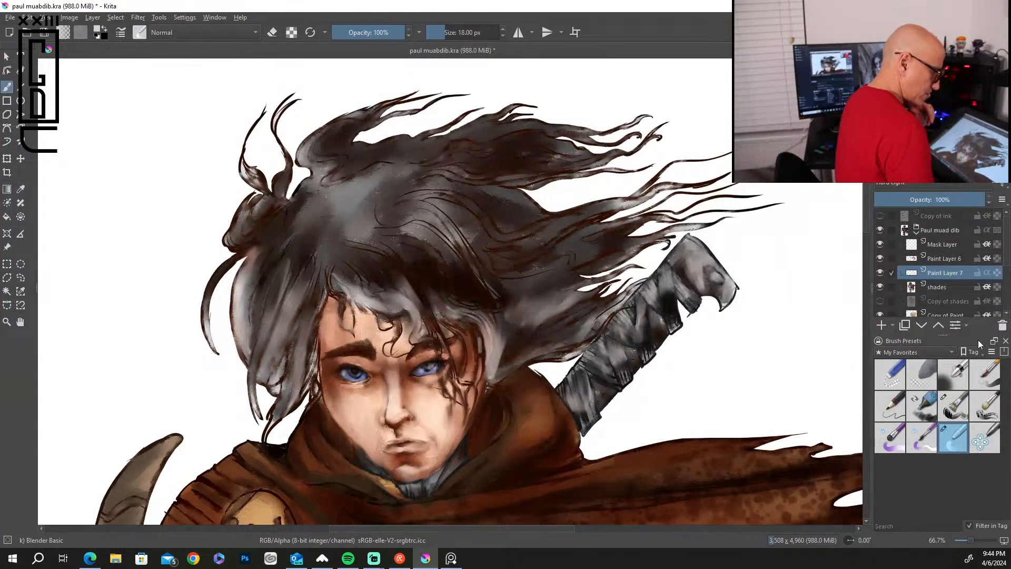
left_click(955, 404)
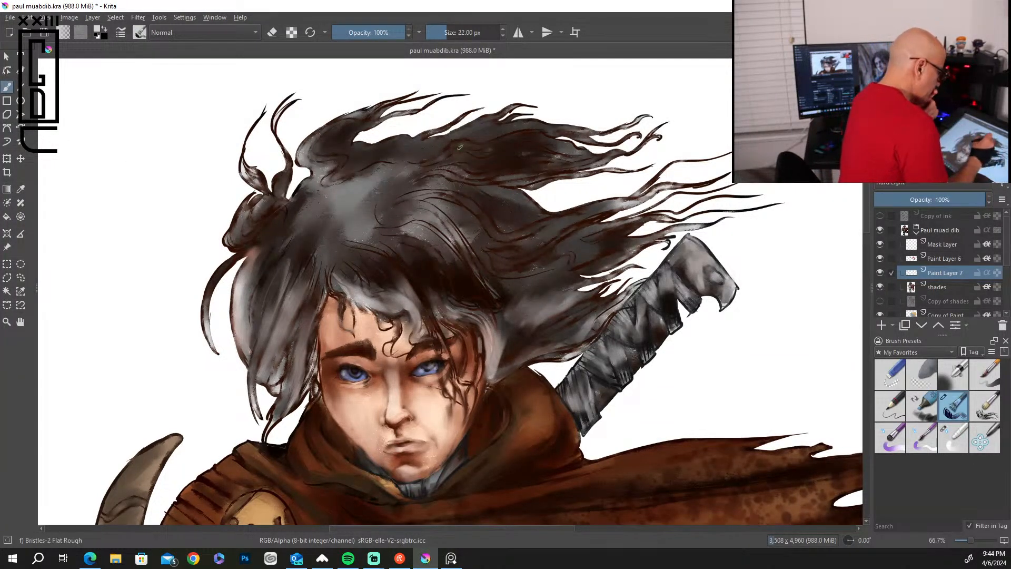
left_click_drag(454, 136, 501, 112)
mouse_move(461, 131)
left_mouse_down()
mouse_move(538, 116)
mouse_move(616, 136)
left_mouse_up()
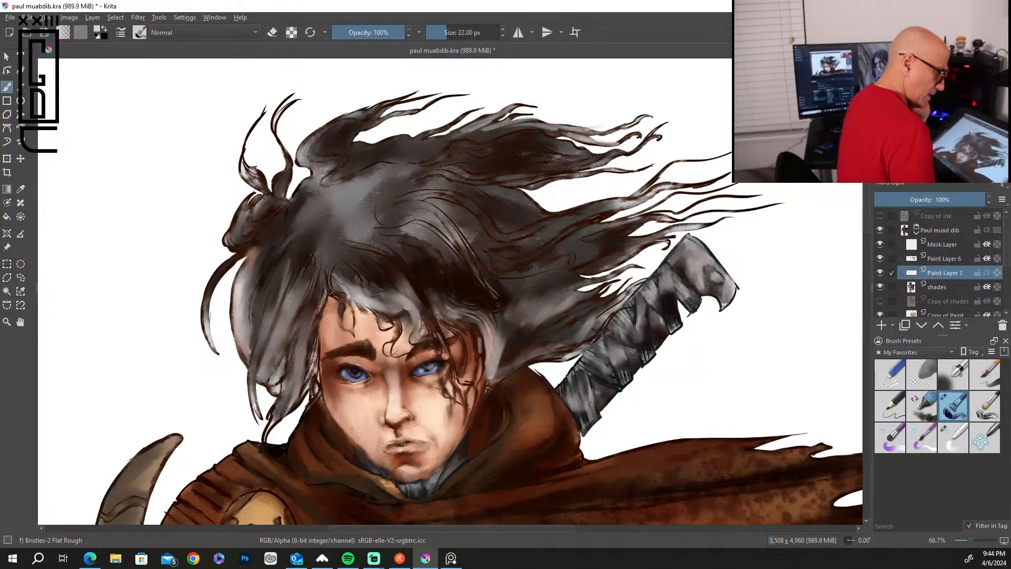
left_click(986, 273)
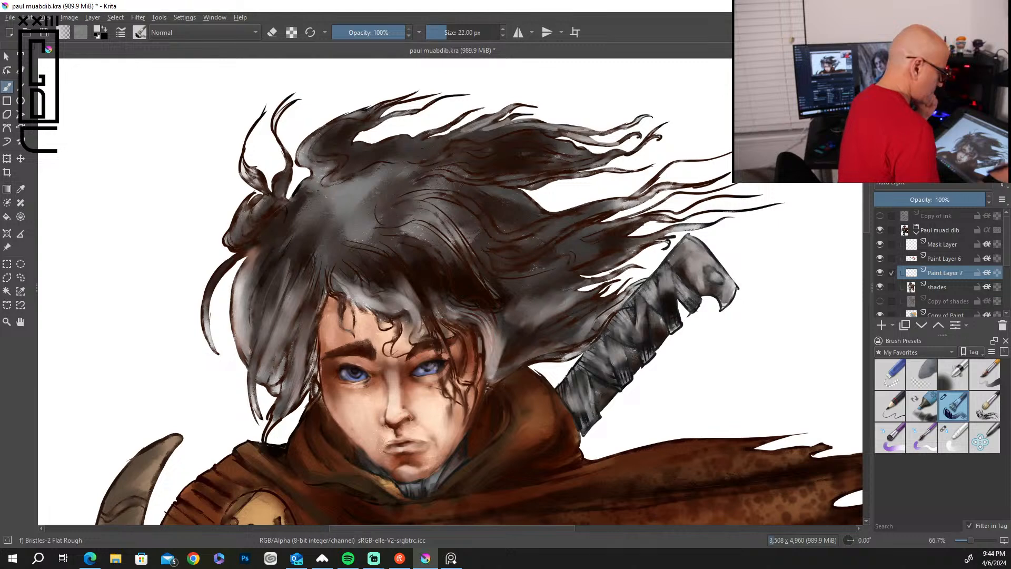
Paint grey highlights along the top edge of the hair, the thin loose strand at the left and the hair above the forehead.
left_click_drag(435, 134, 467, 112)
mouse_move(392, 147)
left_mouse_down()
mouse_move(349, 138)
mouse_move(389, 117)
mouse_move(299, 149)
left_mouse_up()
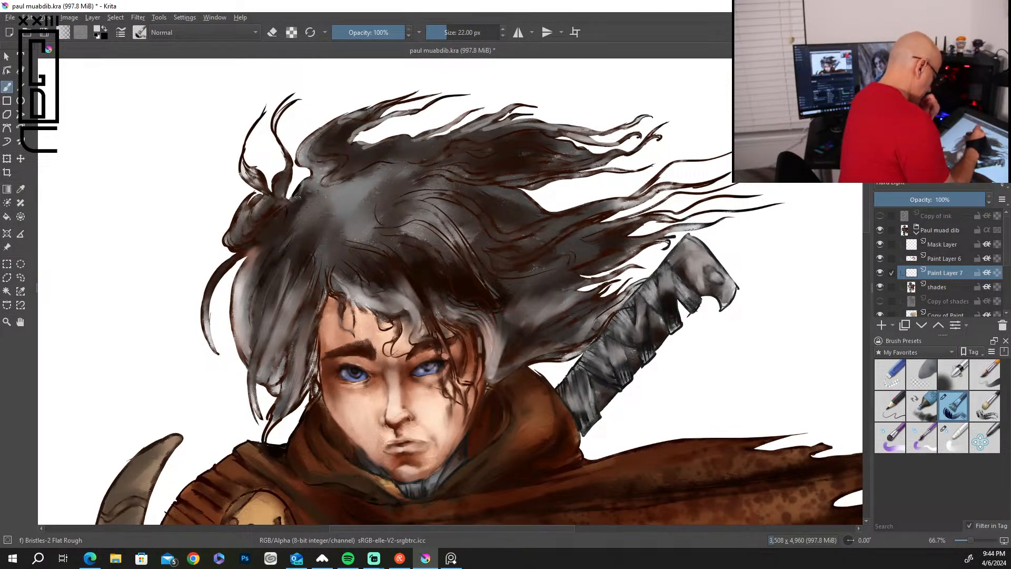
left_click_drag(237, 258, 206, 321)
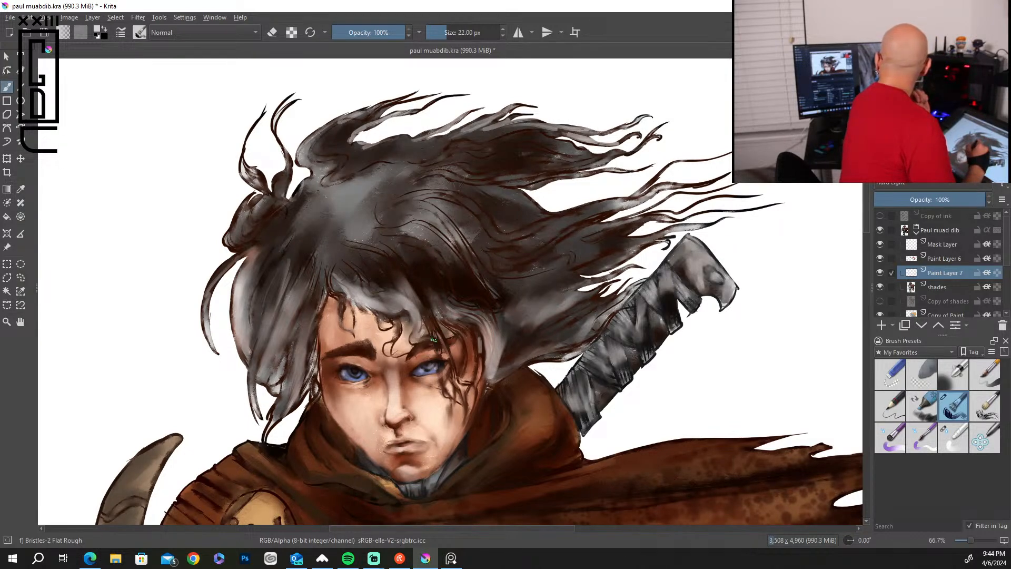
mouse_move(416, 274)
left_mouse_down()
mouse_move(428, 318)
mouse_move(436, 304)
mouse_move(455, 314)
mouse_move(471, 297)
mouse_move(500, 312)
left_mouse_up()
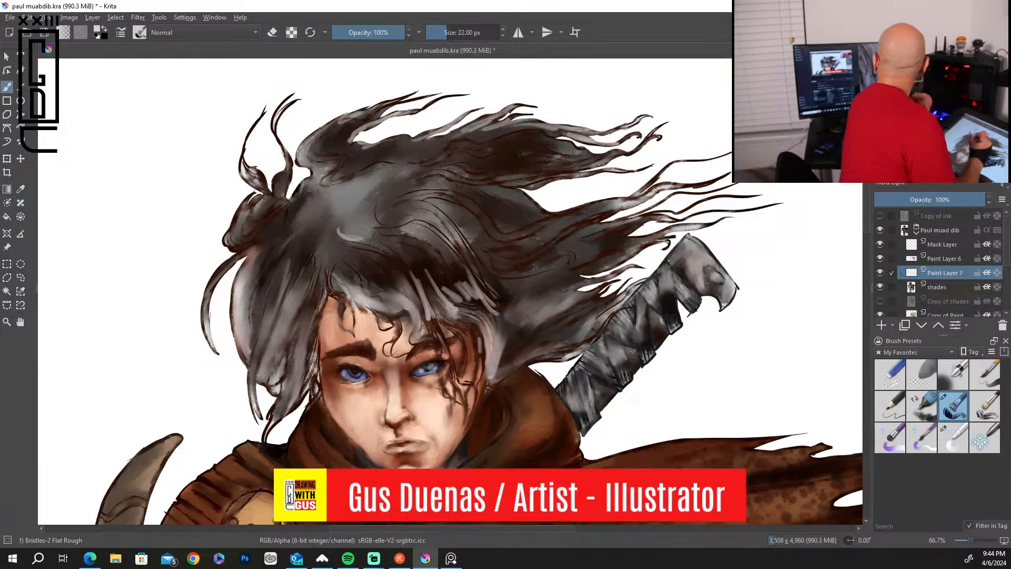
left_click_drag(330, 219, 290, 291)
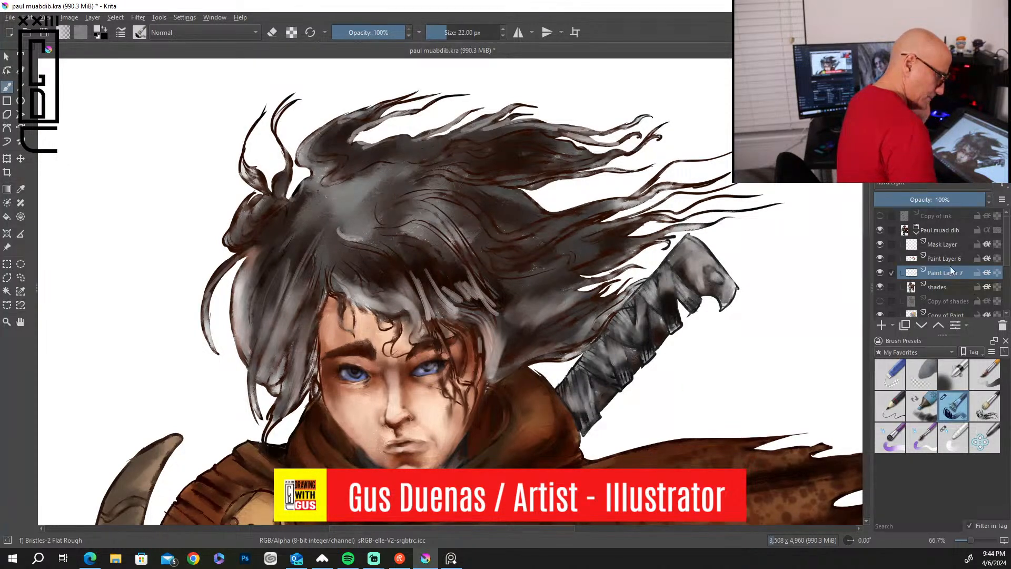
On the shades layer, paint dark shadows through the left side and crown of the hair with the brush at 51 px.
left_click(956, 286)
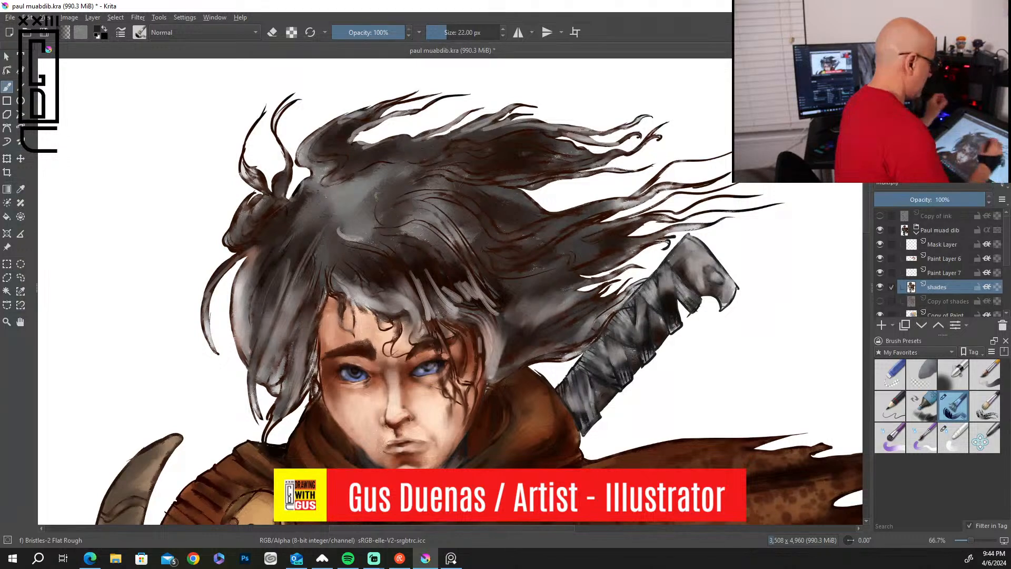
key("bracketright")
key("bracketright")
key("bracketright")
key("bracketright")
key("bracketright")
key("bracketright")
key("bracketright")
key("bracketright")
key("bracketright")
key("bracketright")
key("bracketright")
mouse_move(327, 232)
left_mouse_down()
mouse_move(315, 284)
mouse_move(340, 263)
left_mouse_up()
mouse_move(328, 230)
left_mouse_down()
mouse_move(308, 227)
mouse_move(248, 295)
mouse_move(249, 318)
left_mouse_up()
mouse_move(260, 237)
left_mouse_down()
mouse_move(284, 190)
mouse_move(337, 193)
mouse_move(348, 182)
left_mouse_up()
mouse_move(310, 211)
left_mouse_down()
mouse_move(318, 169)
mouse_move(307, 163)
mouse_move(335, 130)
mouse_move(331, 180)
mouse_move(358, 171)
left_mouse_up()
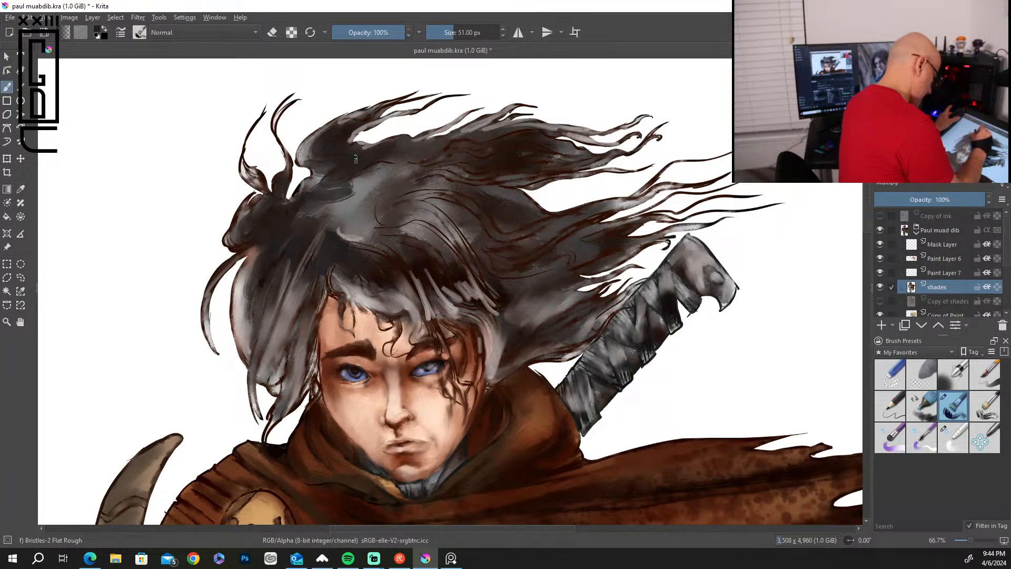
Darken the top of the hair, the middle of the crown down to the fringe and the locks beside the left cheek.
mouse_move(361, 125)
left_mouse_down()
mouse_move(377, 109)
mouse_move(361, 117)
left_mouse_up()
mouse_move(432, 154)
left_mouse_down()
mouse_move(392, 166)
mouse_move(368, 196)
mouse_move(375, 167)
mouse_move(409, 179)
mouse_move(374, 192)
mouse_move(380, 167)
mouse_move(400, 164)
mouse_move(362, 217)
mouse_move(439, 263)
mouse_move(406, 298)
mouse_move(363, 285)
mouse_move(369, 303)
mouse_move(339, 264)
mouse_move(398, 313)
mouse_move(388, 318)
left_mouse_up()
mouse_move(344, 291)
left_mouse_down()
mouse_move(311, 372)
mouse_move(314, 394)
left_mouse_up()
left_click_drag(319, 333, 303, 399)
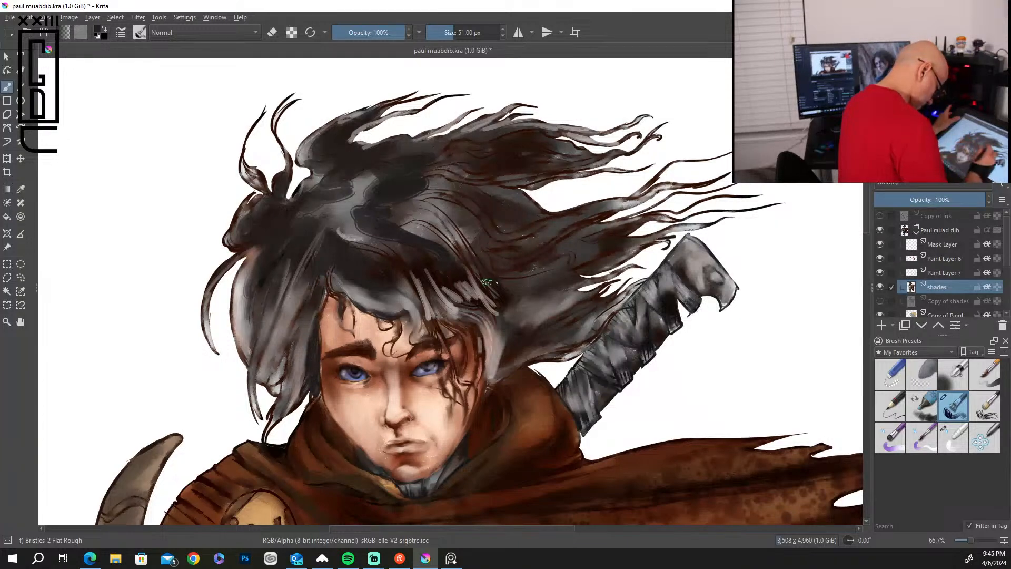
Reduce the brush to 20 px and paint dark curls of hair falling over the right eye and cheek.
key("bracketleft")
key("bracketleft")
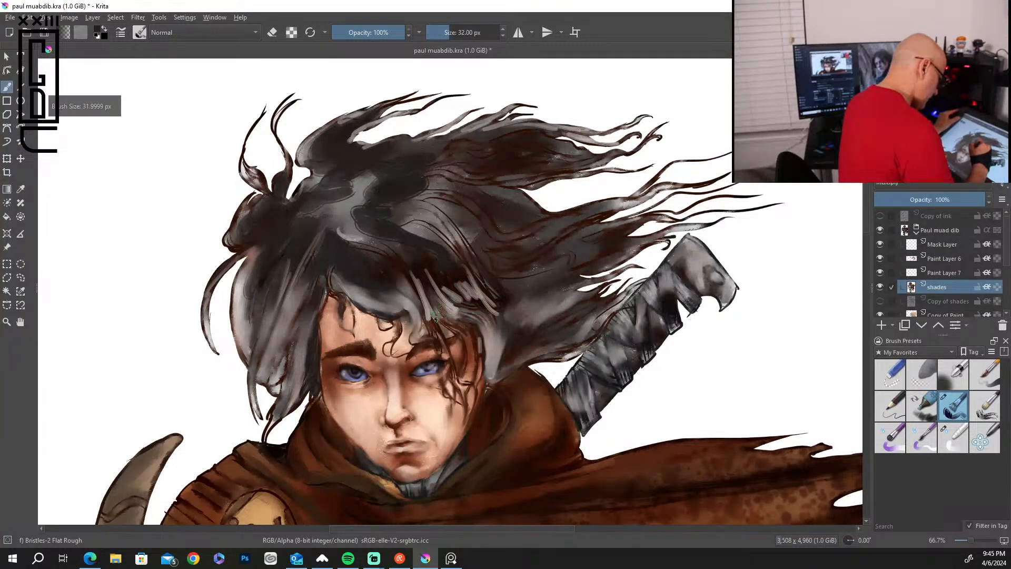
key("bracketleft")
key("bracketleft")
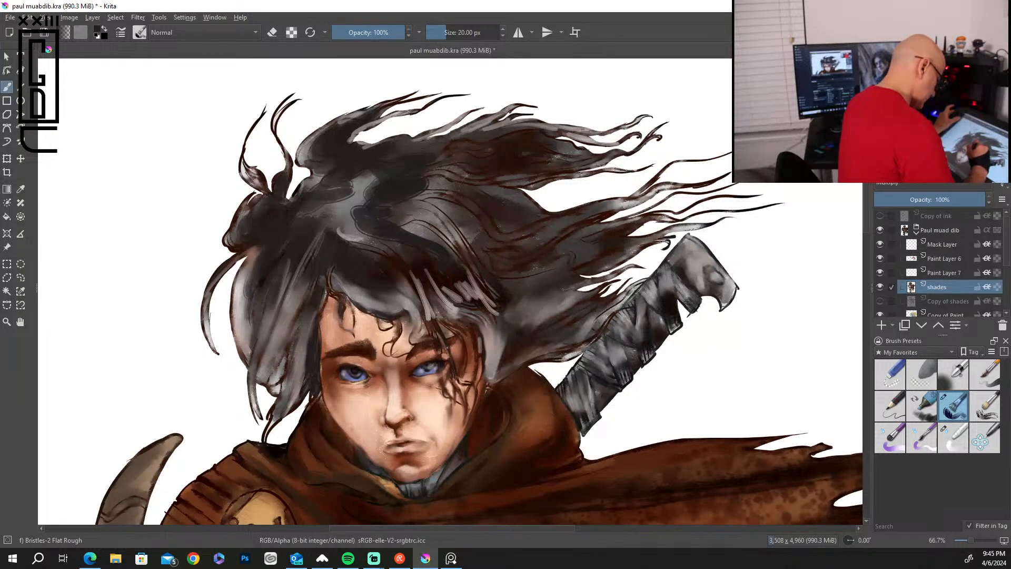
left_click_drag(452, 380, 470, 416)
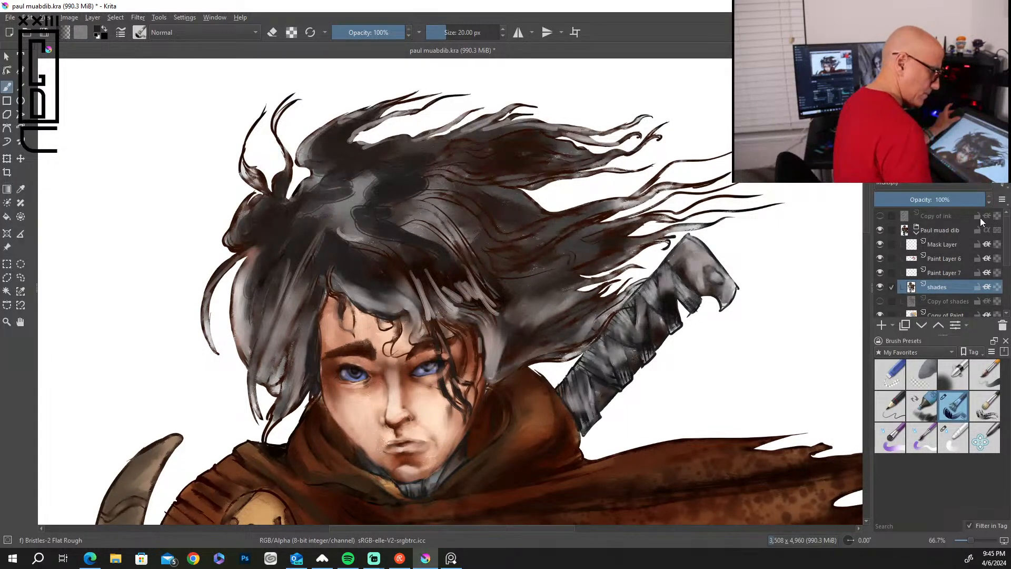
With the soft eraser at 18 px, clean up the highlights around the right eye and fringe on Paint Layer 6 and Paint Layer 7.
left_click(950, 257)
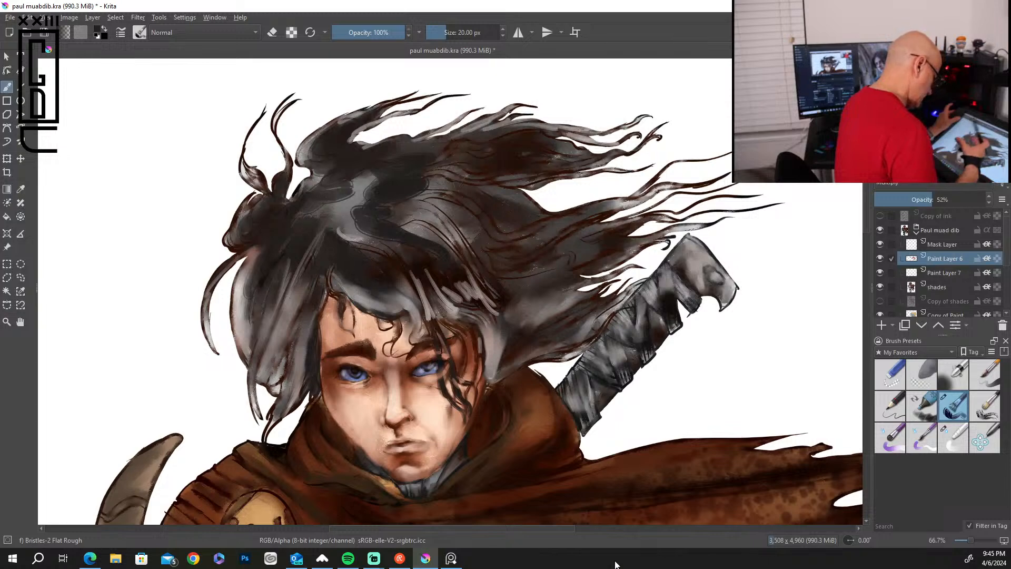
left_click(921, 374)
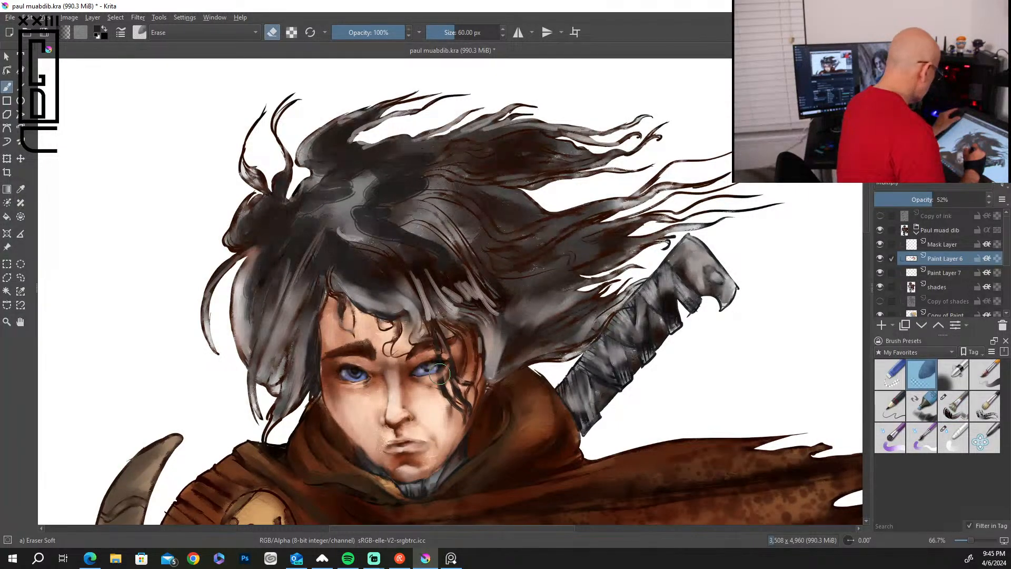
key("bracketleft")
key("bracketleft")
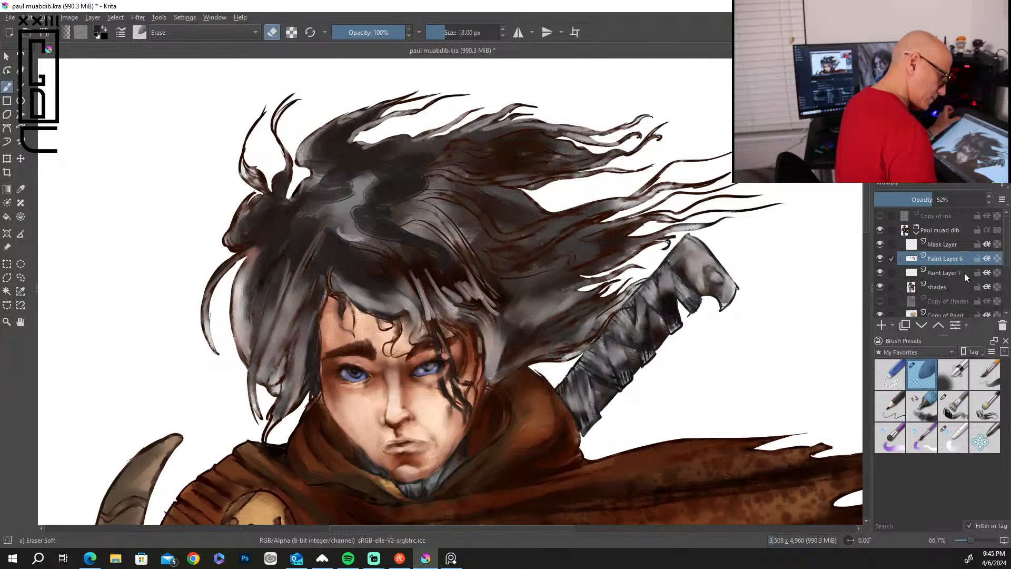
left_click(947, 272)
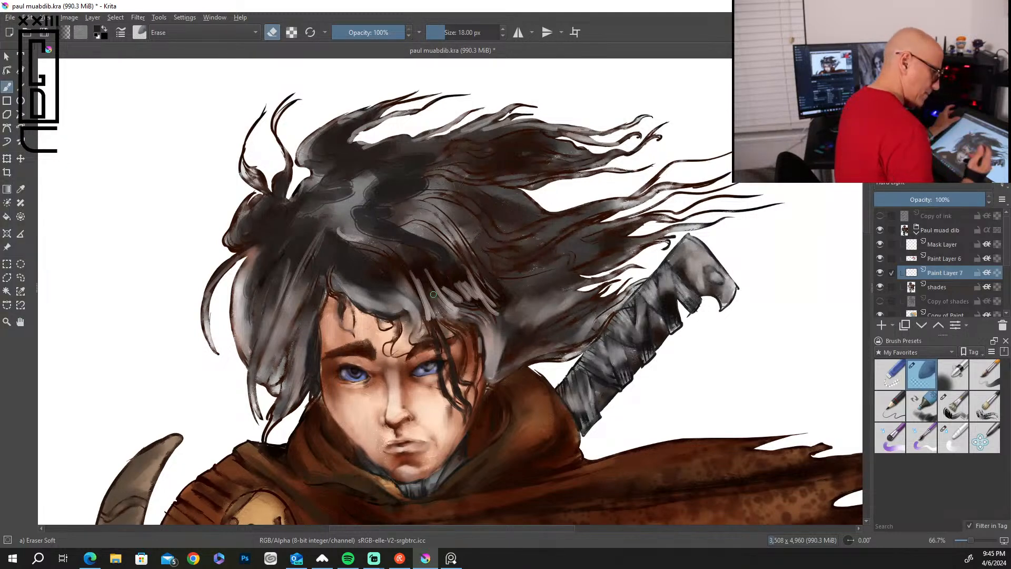
On the shades layer, paint a dark curl over the left of the forehead with the Bristles-2 Flat Rough brush at 20 px.
left_click(948, 287)
left_click(953, 405)
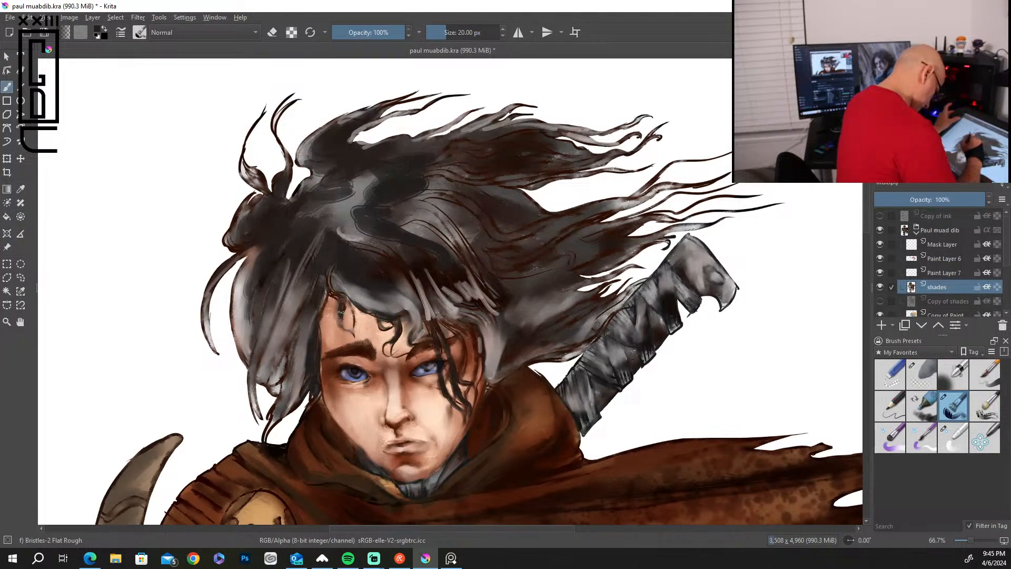
left_click_drag(344, 292, 353, 319)
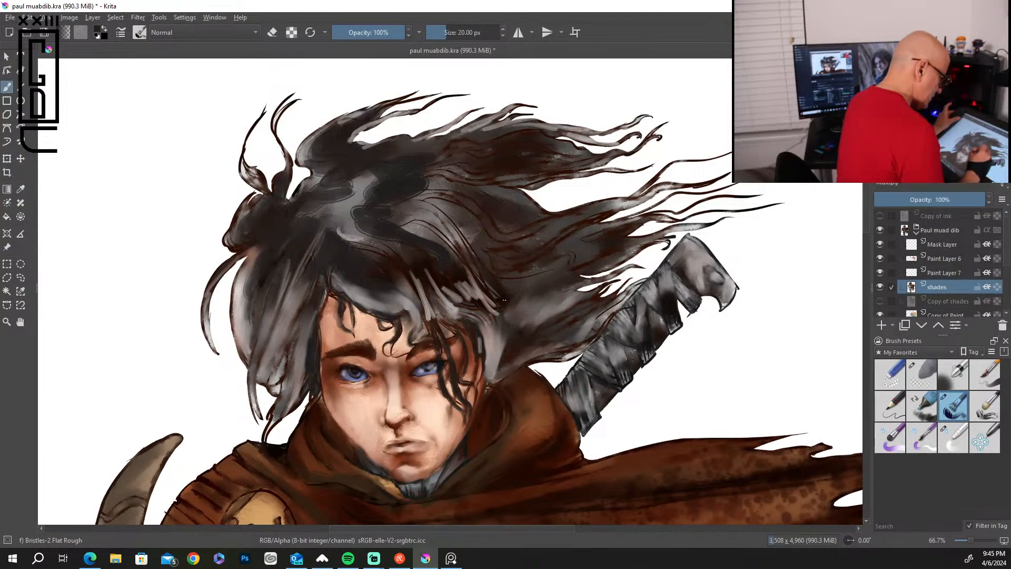
Enlarge the brush to 51 px and darken the wind-blown locks of hair above and beside the sword handle.
mouse_move(514, 290)
left_mouse_down()
mouse_move(562, 246)
mouse_move(517, 253)
mouse_move(677, 185)
left_mouse_up()
key("bracketright")
key("bracketright")
key("bracketright")
key("bracketright")
key("bracketright")
key("bracketright")
key("bracketright")
key("bracketright")
key("bracketright")
key("bracketright")
key("bracketright")
key("bracketright")
left_click_drag(547, 254, 660, 216)
left_click_drag(557, 269, 653, 238)
left_click_drag(529, 330, 598, 292)
left_click_drag(569, 329, 613, 304)
left_click_drag(543, 357, 559, 342)
Paint dark shadows through the middle and upper flowing hair, the crown and the outer locks on the left side of the head.
left_click_drag(496, 218, 520, 230)
mouse_move(434, 177)
left_mouse_down()
mouse_move(510, 204)
mouse_move(416, 194)
mouse_move(471, 238)
left_mouse_up()
left_click_drag(429, 200, 473, 238)
mouse_move(385, 213)
left_mouse_down()
mouse_move(434, 244)
mouse_move(482, 247)
left_mouse_up()
left_click_drag(502, 151, 519, 139)
left_click_drag(432, 176, 490, 132)
left_click_drag(524, 143, 559, 125)
left_click_drag(427, 153, 494, 121)
mouse_move(306, 219)
left_mouse_down()
mouse_move(352, 209)
mouse_move(337, 204)
left_mouse_up()
left_click_drag(263, 257, 279, 242)
left_click_drag(255, 278, 240, 341)
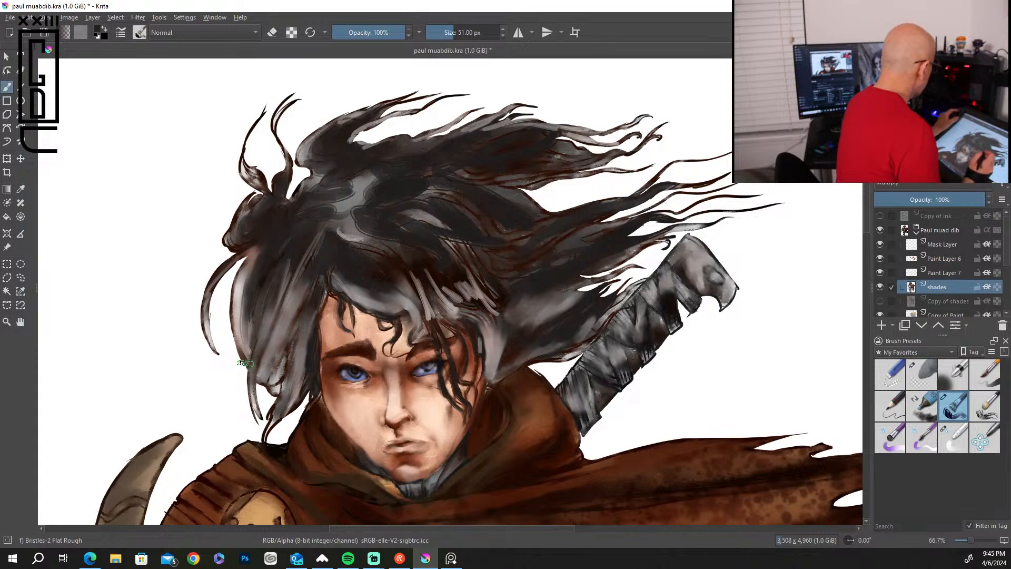
Rename Paint Layer 7 as light.
scroll(245, 363, "down", 5)
scroll(245, 363, "up", 4)
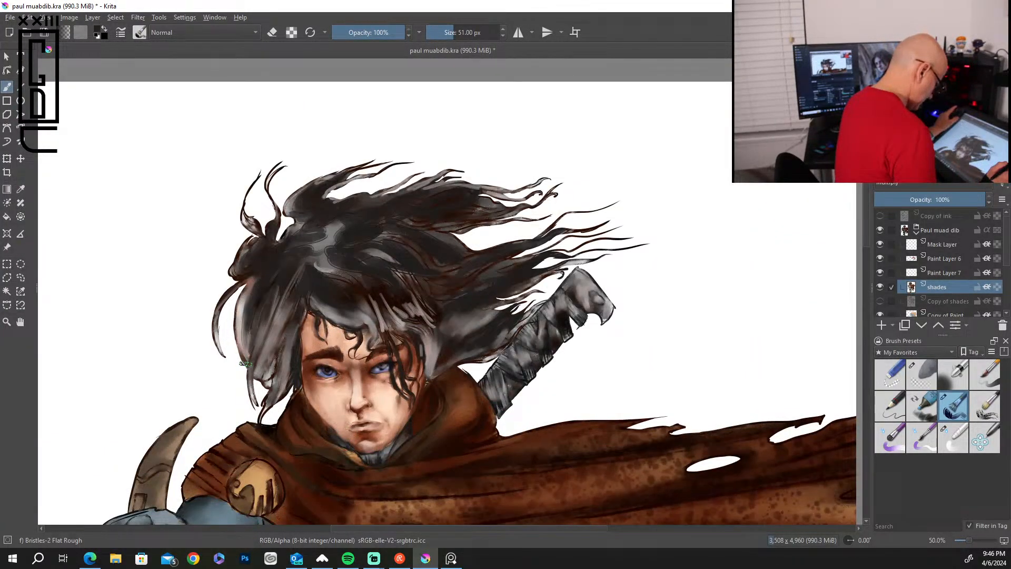
scroll(245, 363, "up", 1)
left_click_drag(867, 225, 867, 250)
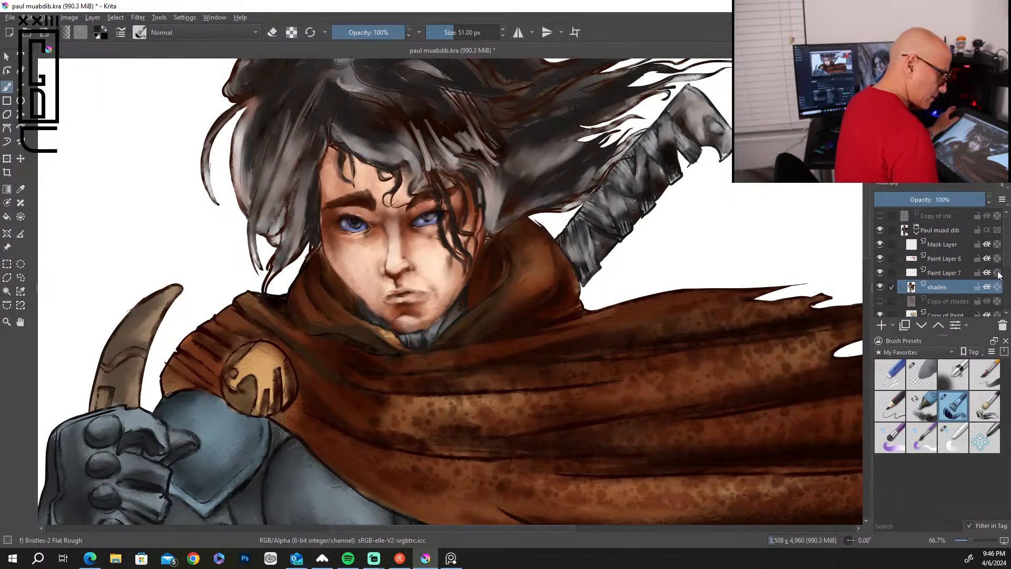
double_click(955, 273)
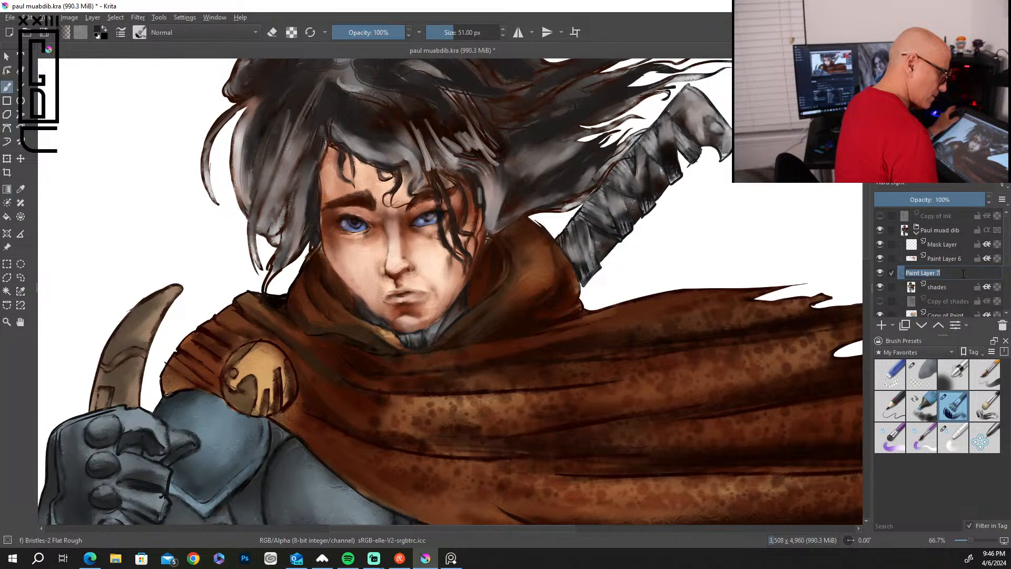
type("light")
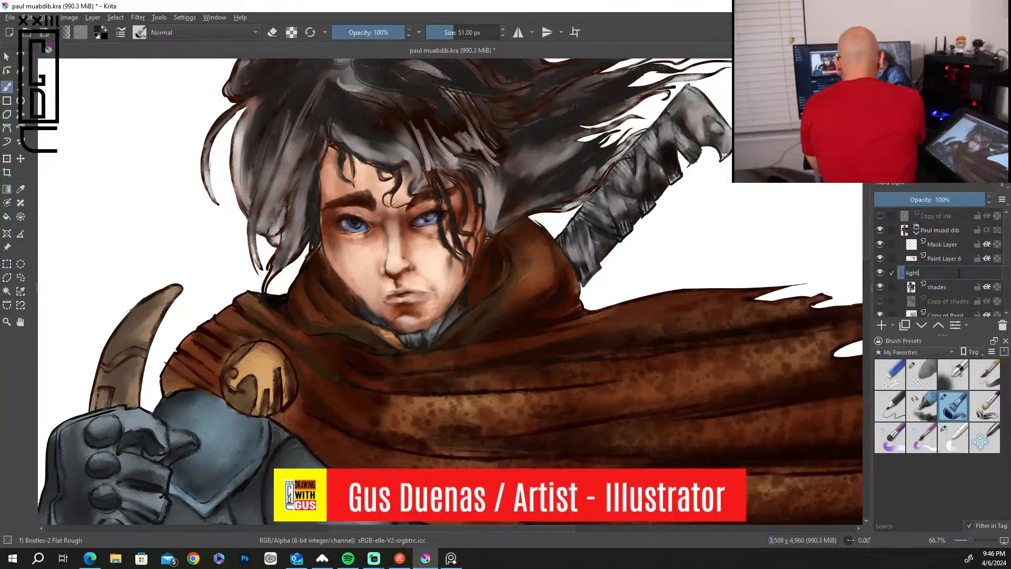
key("Return")
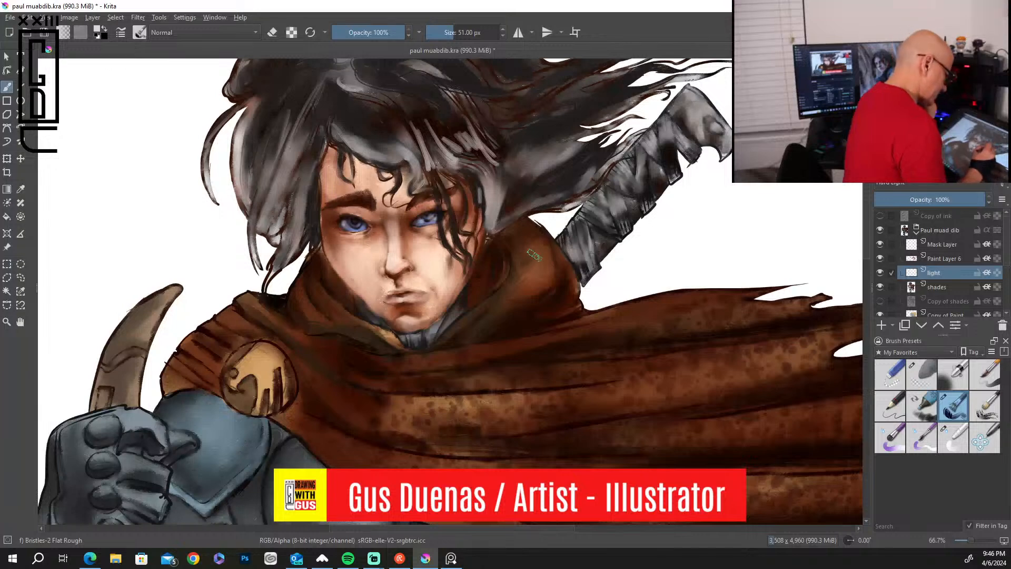
On the light layer, paint pale highlights on the hood folds beside the neck with the brush at 51 px.
mouse_move(509, 298)
left_mouse_down()
mouse_move(537, 275)
mouse_move(529, 234)
left_mouse_up()
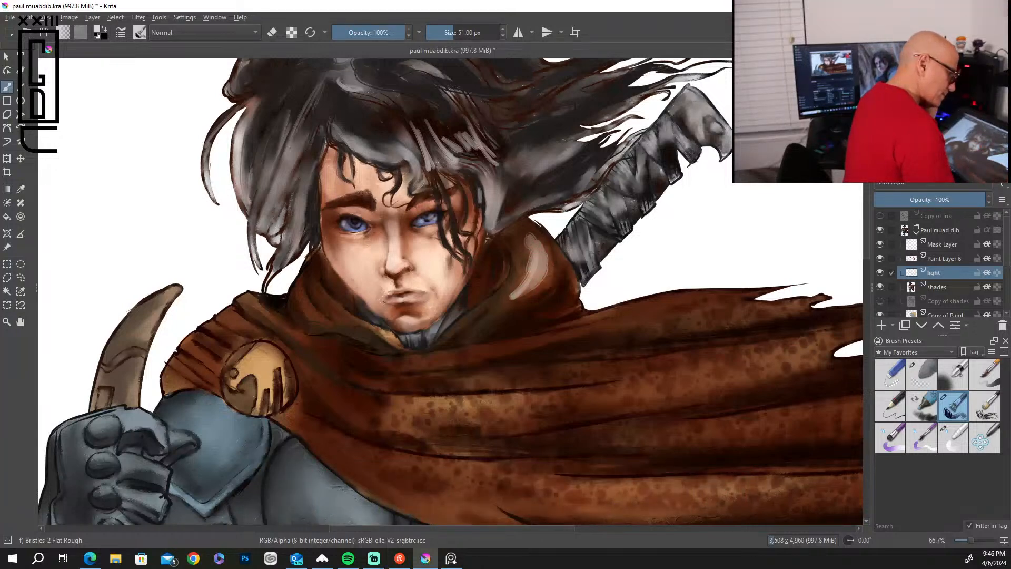
mouse_move(533, 269)
left_mouse_down()
mouse_move(536, 236)
mouse_move(526, 230)
mouse_move(524, 245)
mouse_move(521, 228)
mouse_move(548, 265)
mouse_move(543, 285)
mouse_move(492, 324)
left_mouse_up()
mouse_move(530, 296)
left_mouse_down()
mouse_move(482, 325)
mouse_move(496, 310)
left_mouse_up()
mouse_move(319, 294)
left_mouse_down()
mouse_move(388, 344)
mouse_move(601, 324)
mouse_move(729, 291)
mouse_move(757, 296)
left_mouse_up()
mouse_move(568, 327)
left_mouse_down()
mouse_move(603, 318)
mouse_move(569, 303)
mouse_move(536, 319)
left_mouse_up()
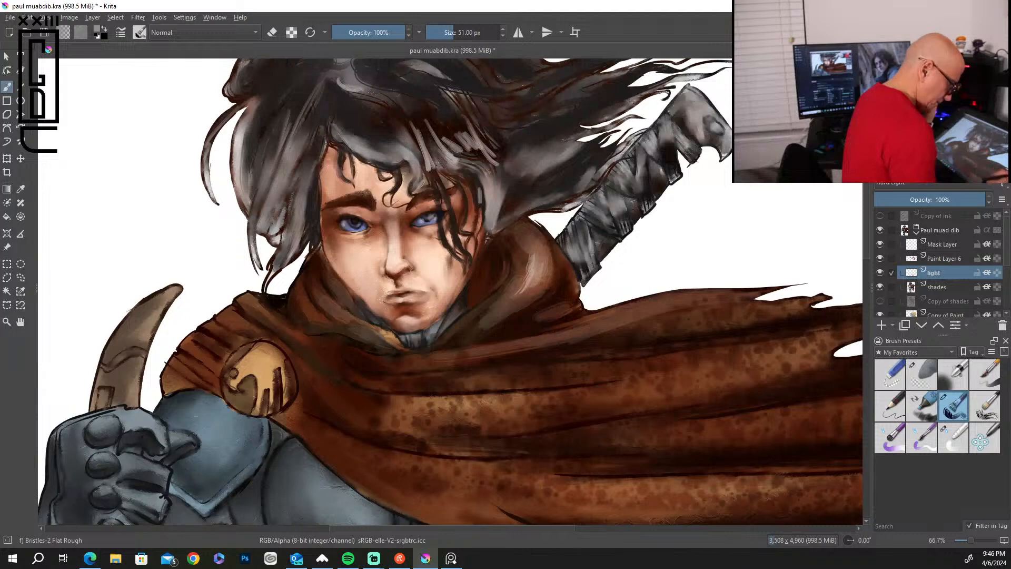
Paint soft highlights along the upper and middle folds of the flowing cape.
mouse_move(696, 328)
left_mouse_down()
mouse_move(811, 295)
mouse_move(608, 348)
left_mouse_up()
left_click_drag(566, 411, 797, 358)
mouse_move(677, 390)
left_mouse_down()
mouse_move(803, 364)
mouse_move(816, 349)
left_mouse_up()
mouse_move(674, 364)
left_mouse_down()
mouse_move(858, 328)
mouse_move(703, 346)
left_mouse_up()
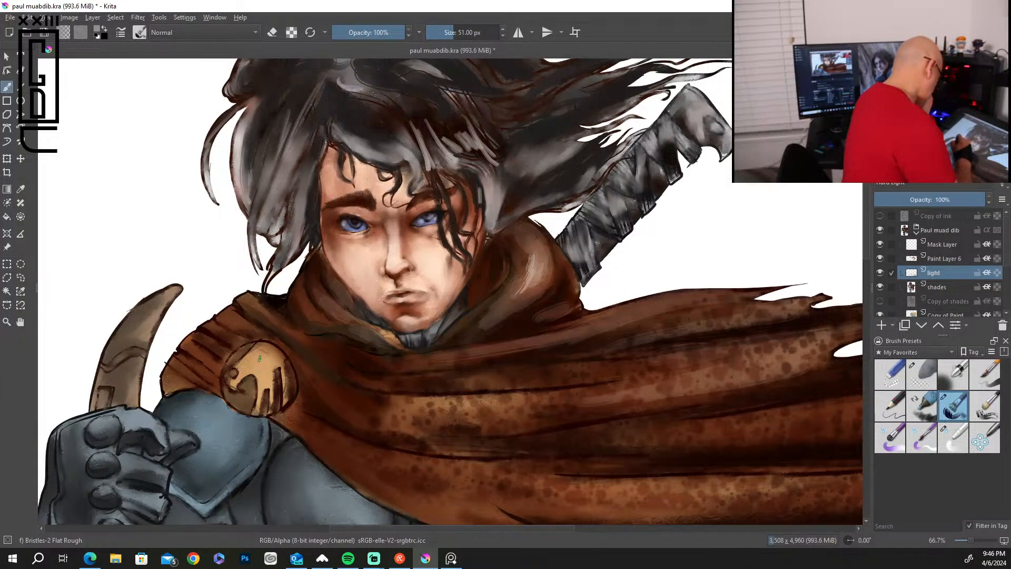
Brighten the blue shoulder armour, the round emblem with the pleats around it, and the scarf folds below the left hair.
mouse_move(212, 419)
left_mouse_down()
mouse_move(207, 455)
mouse_move(216, 420)
mouse_move(201, 441)
mouse_move(184, 413)
mouse_move(175, 418)
mouse_move(199, 401)
mouse_move(229, 432)
mouse_move(171, 412)
left_mouse_up()
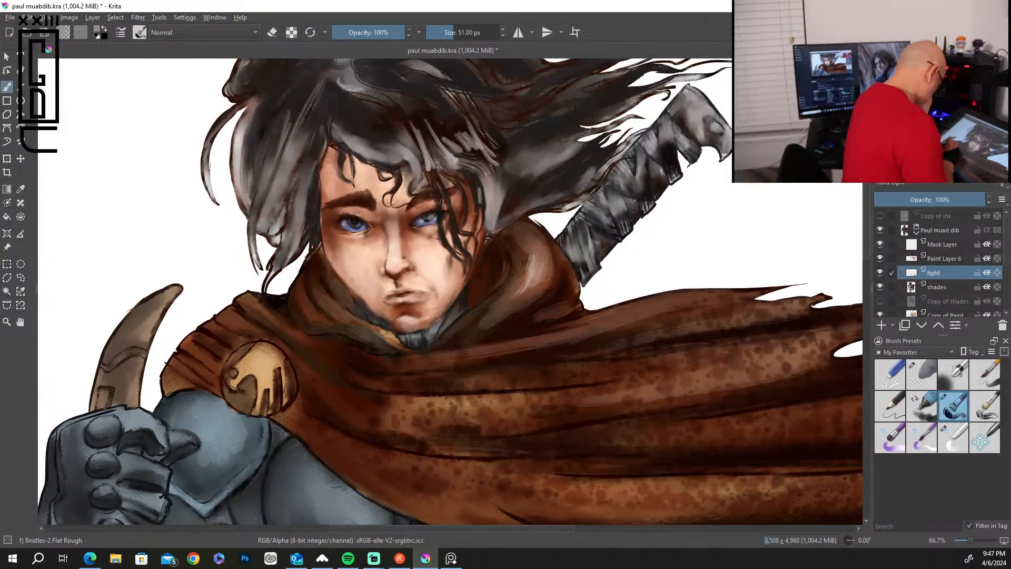
mouse_move(212, 364)
left_mouse_down()
mouse_move(175, 374)
mouse_move(233, 317)
mouse_move(276, 305)
mouse_move(250, 303)
mouse_move(295, 343)
left_mouse_up()
left_click_drag(308, 306, 344, 341)
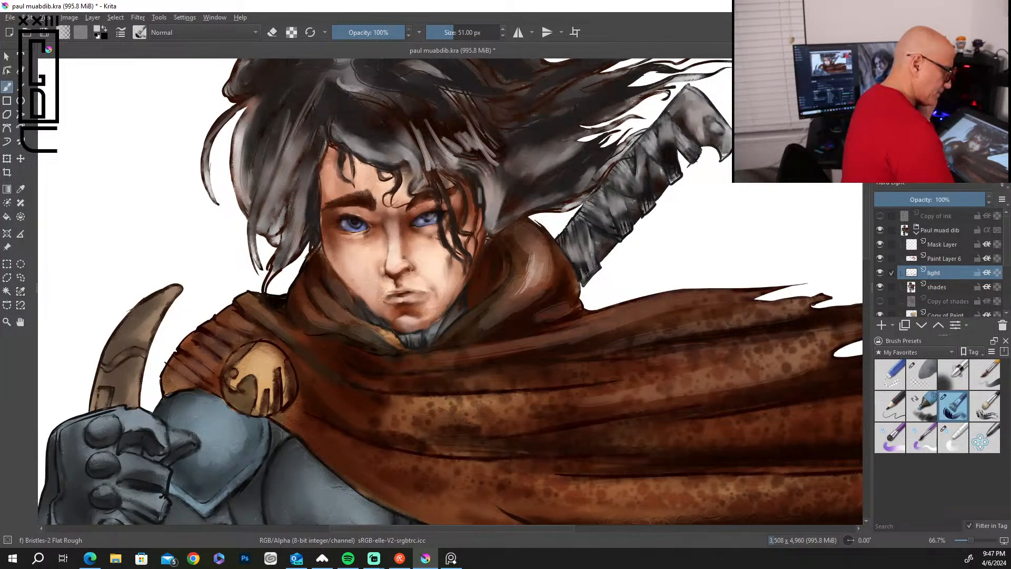
Paint pale streaks along two cape folds and grey highlights on the hair beside the sword and the left locks.
mouse_move(558, 339)
left_mouse_down()
mouse_move(657, 304)
mouse_move(498, 350)
left_mouse_up()
left_click_drag(696, 378, 514, 408)
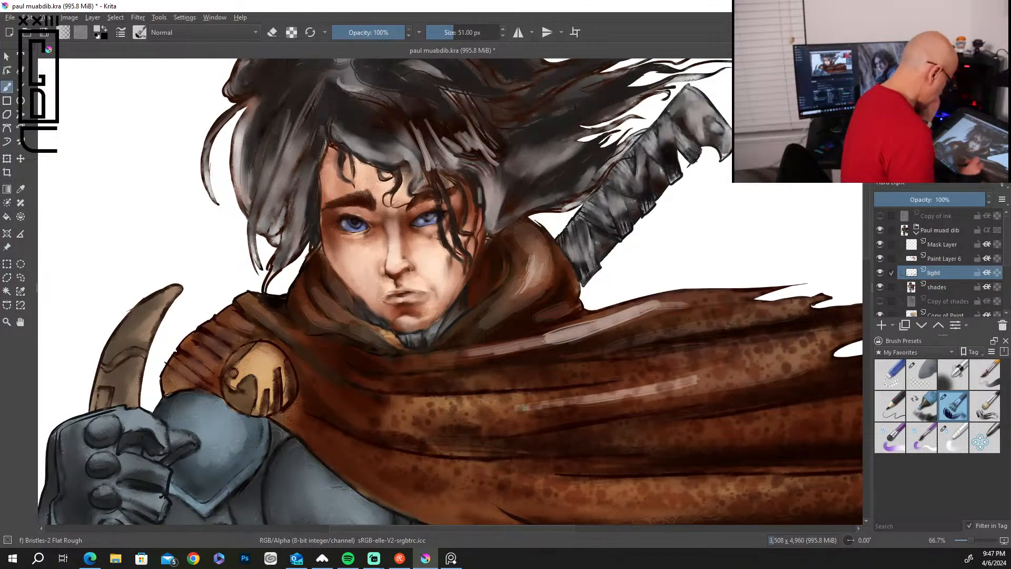
mouse_move(590, 168)
left_mouse_down()
mouse_move(535, 176)
mouse_move(574, 148)
mouse_move(544, 156)
mouse_move(559, 125)
mouse_move(616, 95)
mouse_move(576, 87)
mouse_move(558, 116)
left_mouse_up()
mouse_move(284, 153)
left_mouse_down()
mouse_move(276, 192)
mouse_move(272, 158)
mouse_move(251, 147)
mouse_move(250, 189)
mouse_move(293, 234)
mouse_move(300, 199)
left_mouse_up()
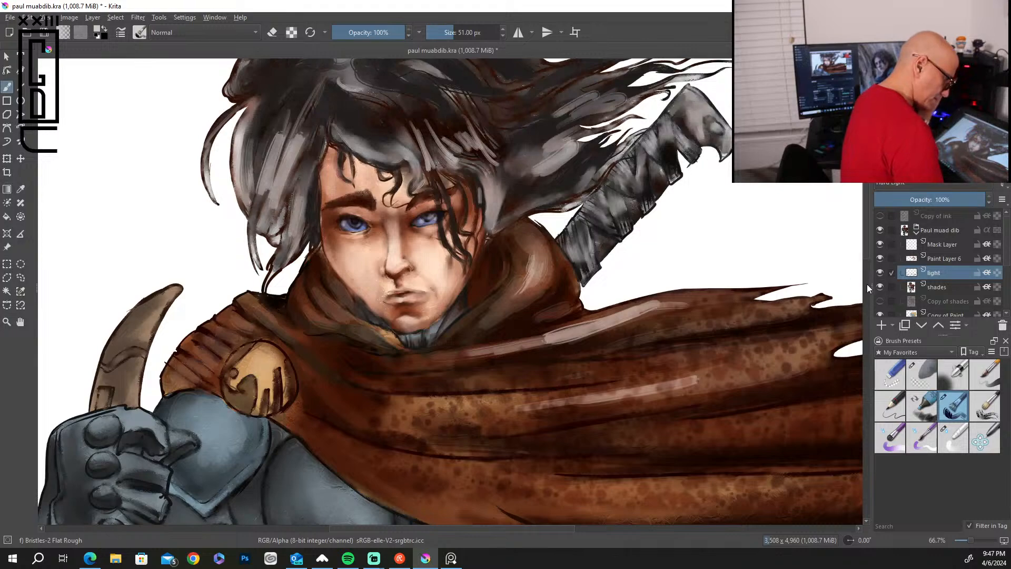
left_click_drag(864, 248, 864, 227)
mouse_move(334, 96)
left_mouse_down()
mouse_move(301, 131)
mouse_move(336, 93)
left_mouse_up()
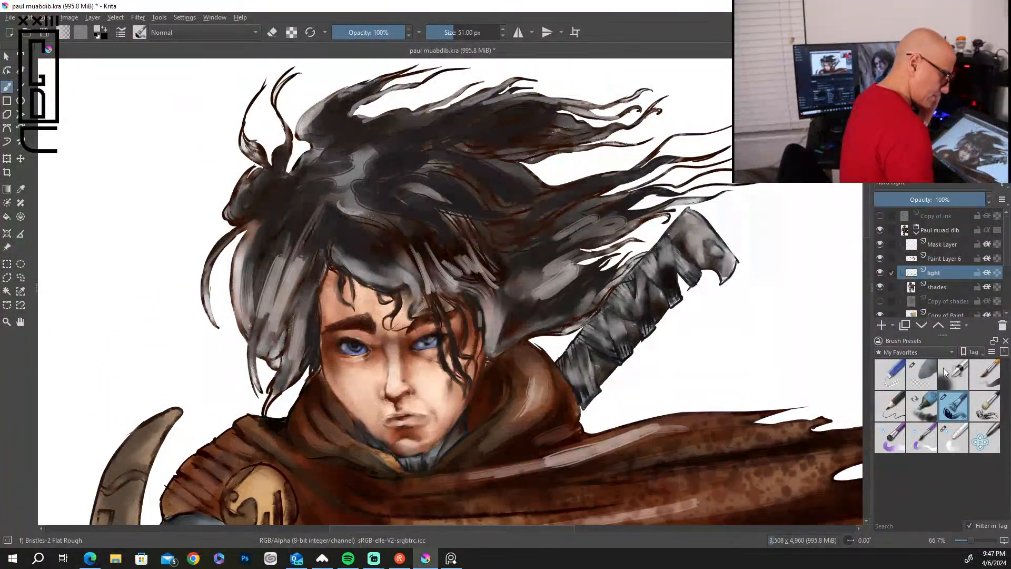
On the shades layer, blend the highlights and shadows on the crown of the hair with the Blender Basic brush at 18 px.
left_click(953, 437)
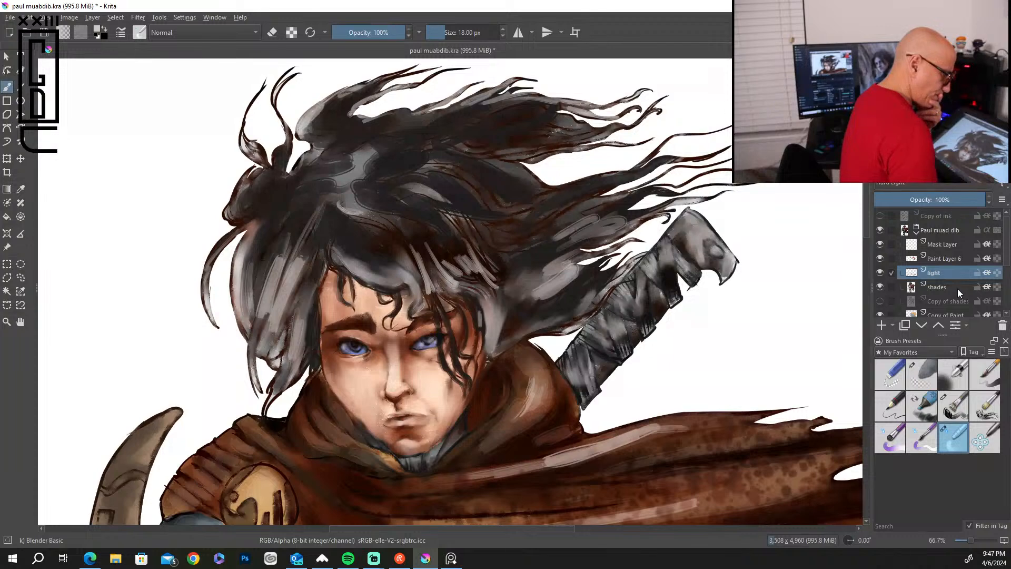
left_click(956, 289)
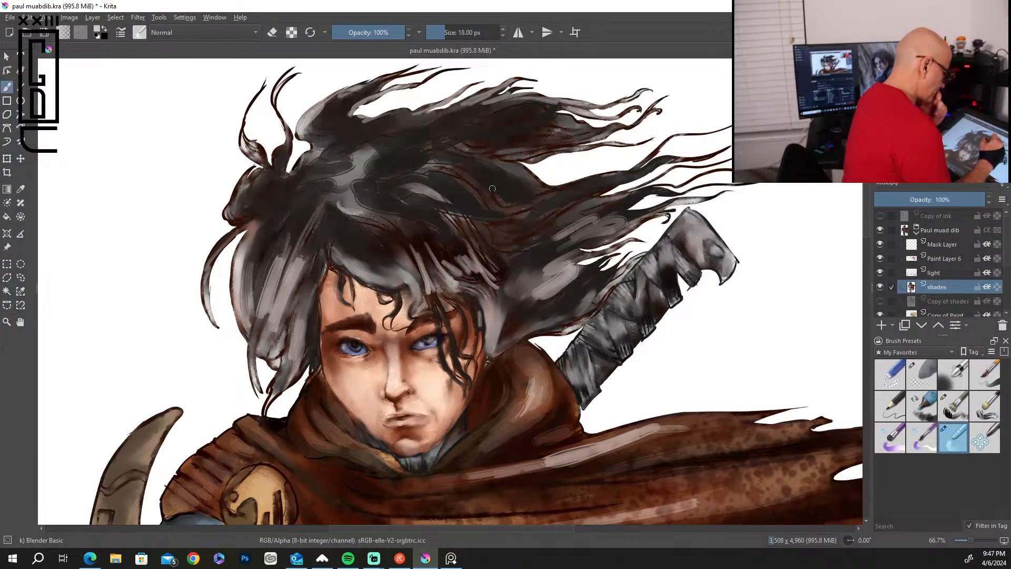
left_click_drag(447, 167, 422, 165)
left_click_drag(334, 187, 364, 147)
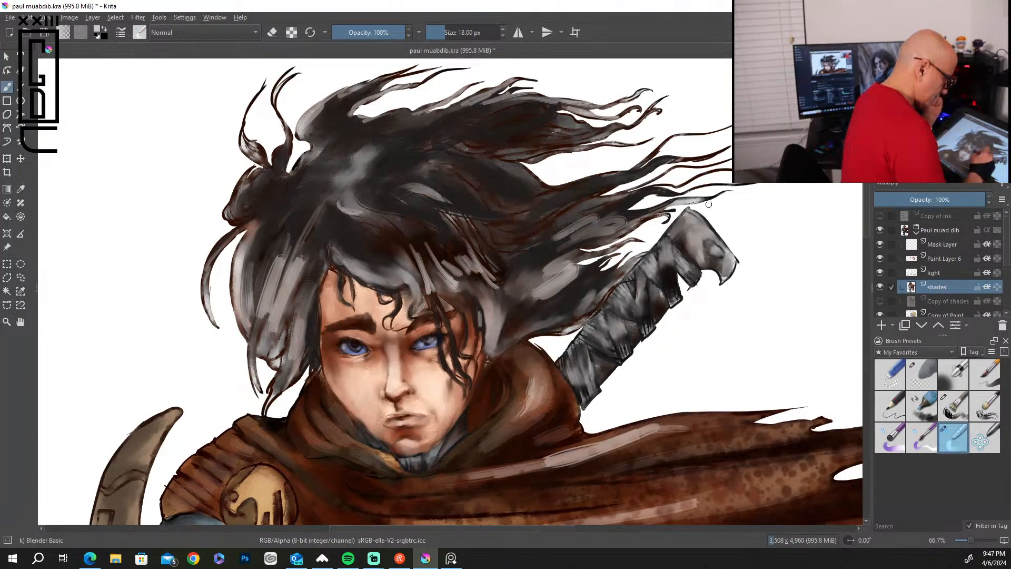
Smooth the shading in the wind-blown strands, the upper edge of the hair and the locks on the left side.
left_click_drag(638, 217, 674, 210)
left_click_drag(583, 219, 626, 196)
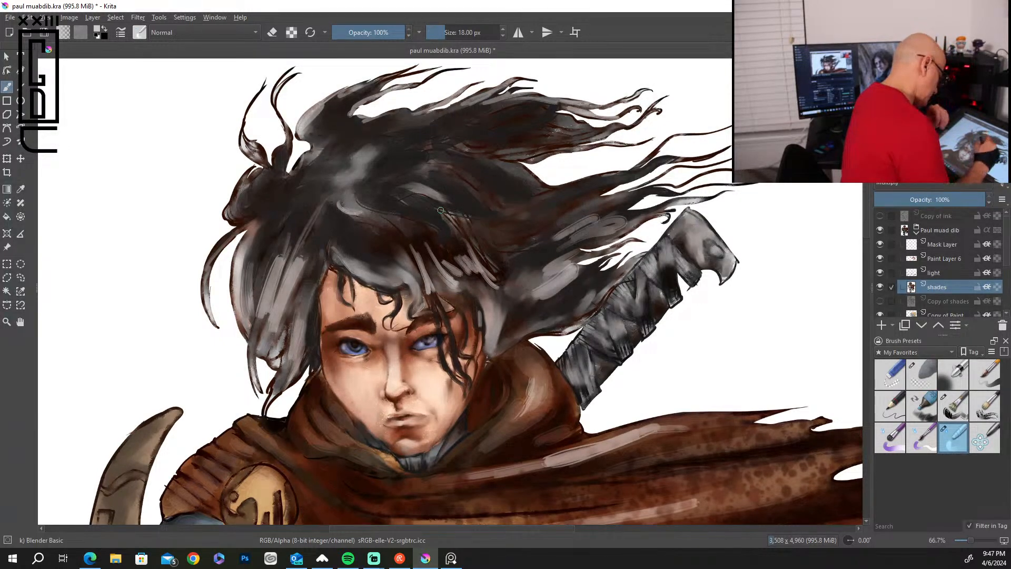
left_click_drag(585, 190, 659, 158)
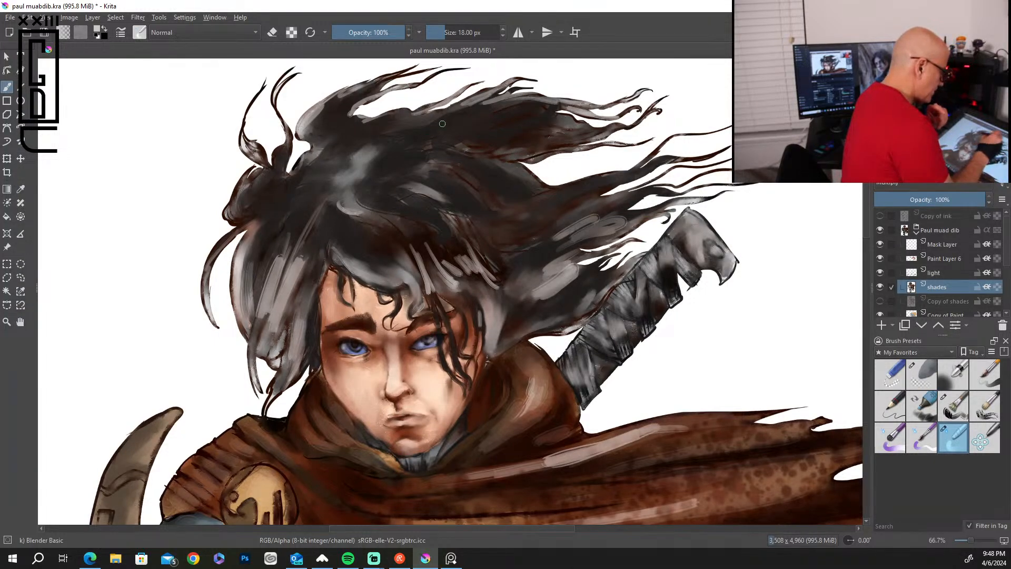
left_click_drag(429, 112, 479, 83)
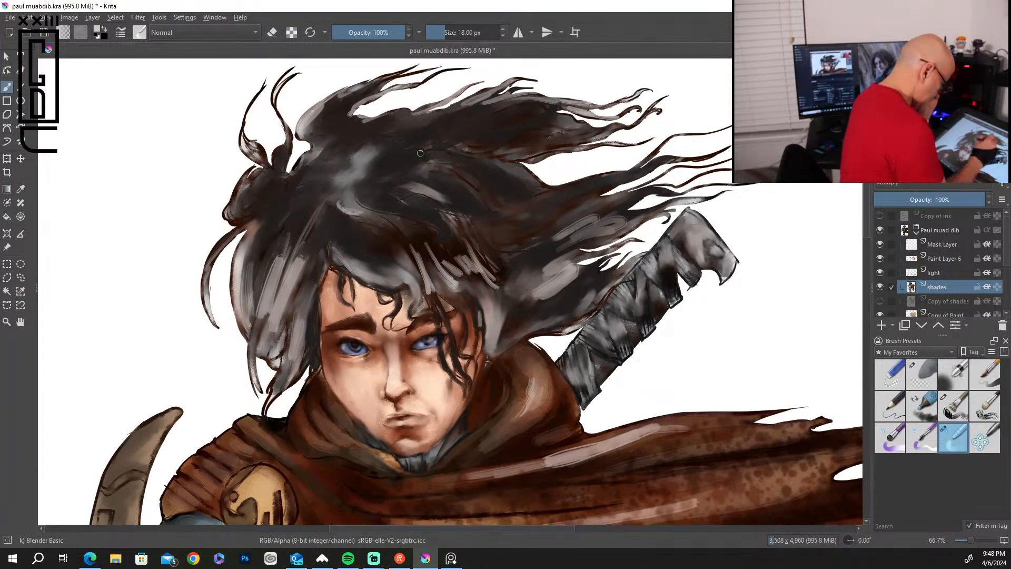
mouse_move(289, 337)
left_mouse_down()
mouse_move(261, 363)
mouse_move(280, 335)
mouse_move(271, 381)
mouse_move(305, 363)
left_mouse_up()
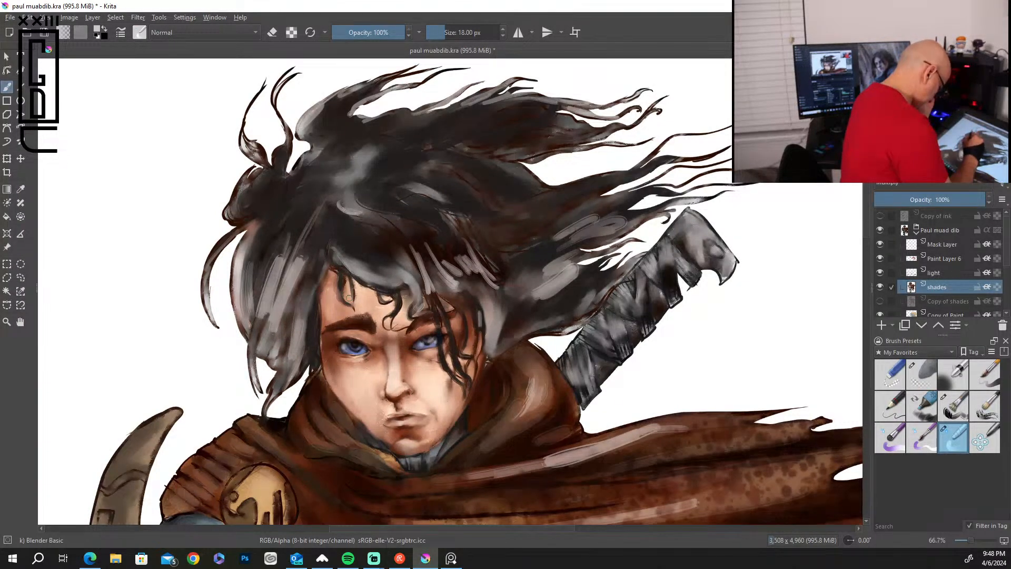
mouse_move(243, 252)
left_mouse_down()
mouse_move(232, 312)
mouse_move(253, 167)
left_mouse_up()
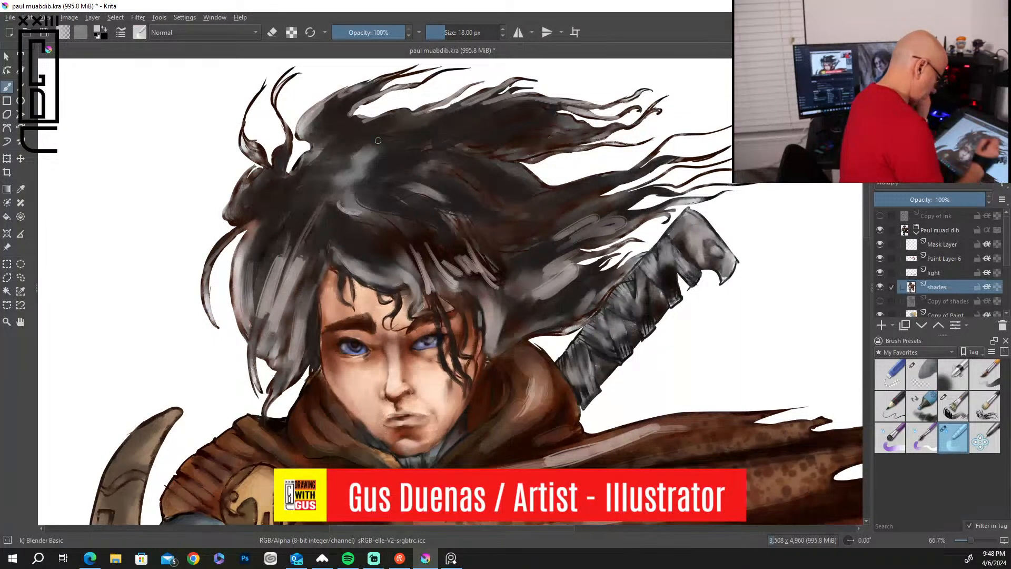
On the light layer, blend the pale streak along the cape's upper fold with the Blender Basic brush at 18 px.
left_click_drag(866, 224, 863, 242)
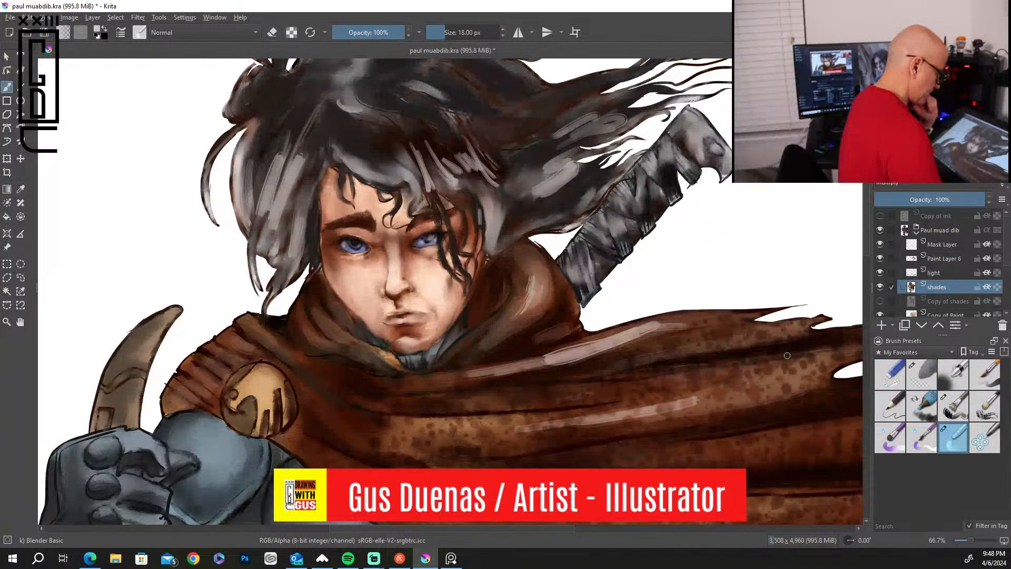
left_click(947, 272)
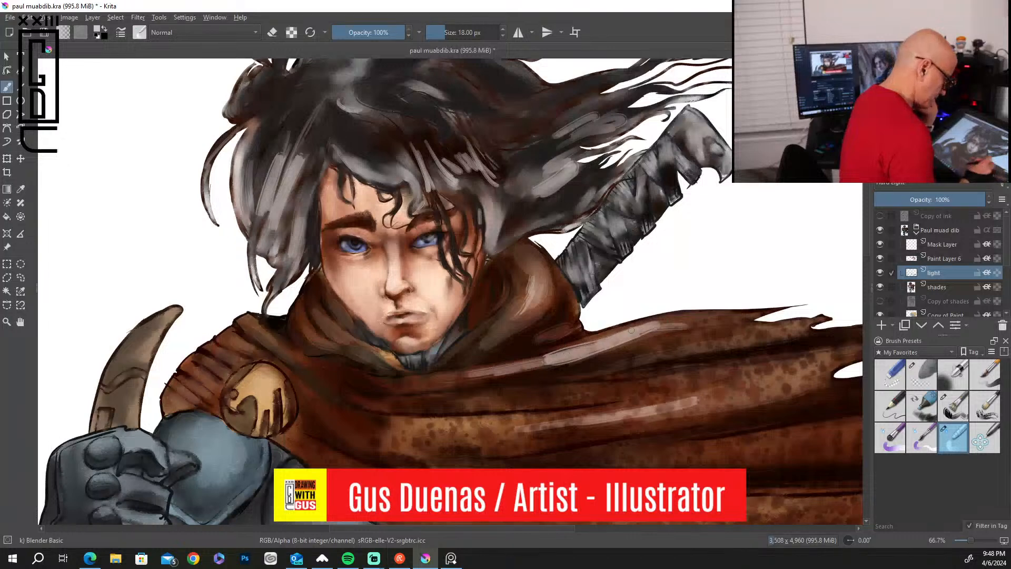
left_click_drag(606, 338, 661, 326)
mouse_move(567, 365)
left_mouse_down()
mouse_move(542, 369)
mouse_move(584, 341)
left_mouse_up()
left_click_drag(507, 360, 544, 365)
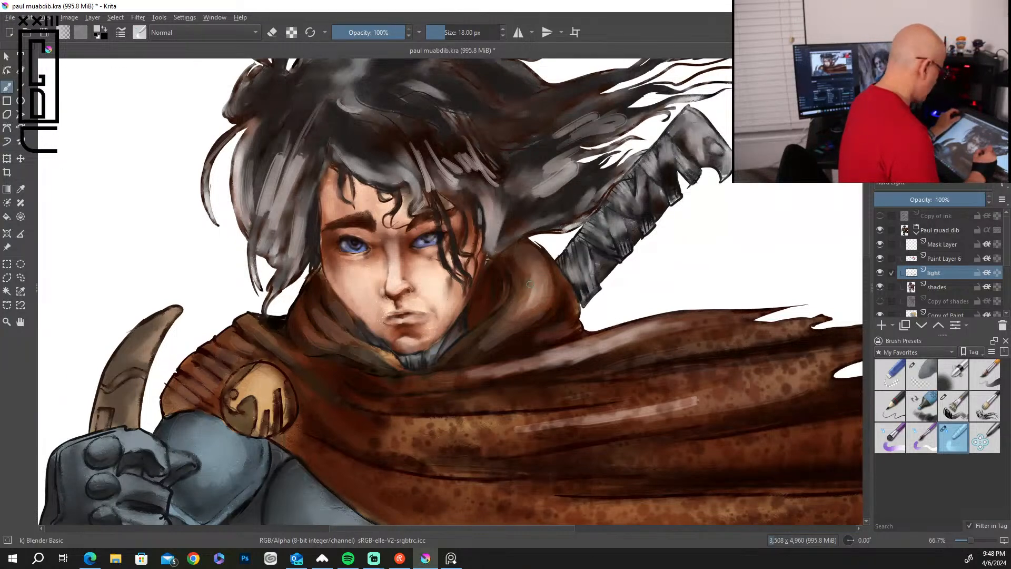
Enlarge the blender to 35 px and soften the highlights on the hood and the middle cape fold.
key("bracketright")
key("bracketright")
key("bracketright")
key("bracketright")
key("bracketright")
key("bracketright")
key("bracketright")
key("bracketright")
key("bracketright")
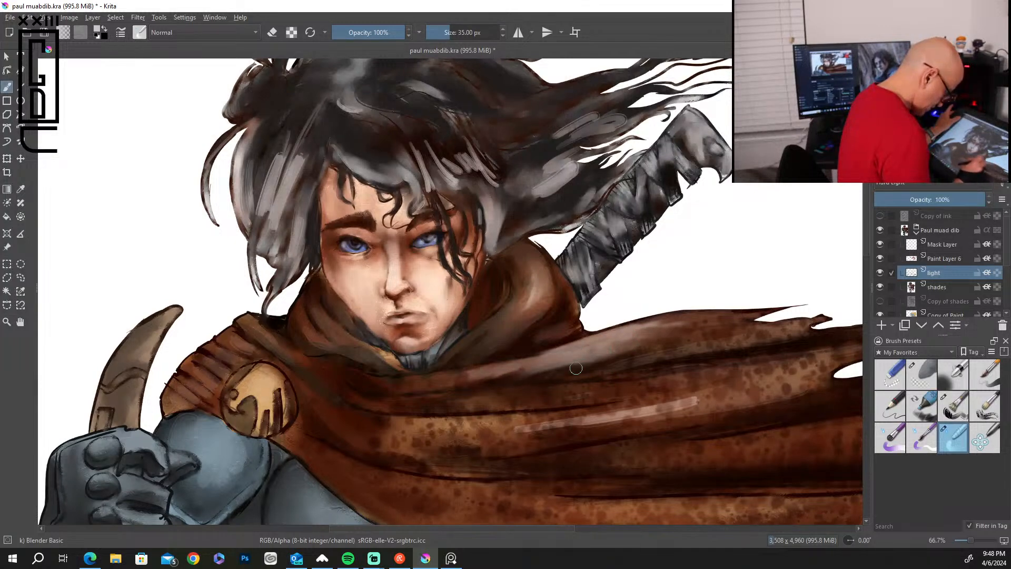
mouse_move(594, 423)
left_mouse_down()
mouse_move(690, 407)
mouse_move(581, 422)
mouse_move(625, 424)
mouse_move(658, 407)
left_mouse_up()
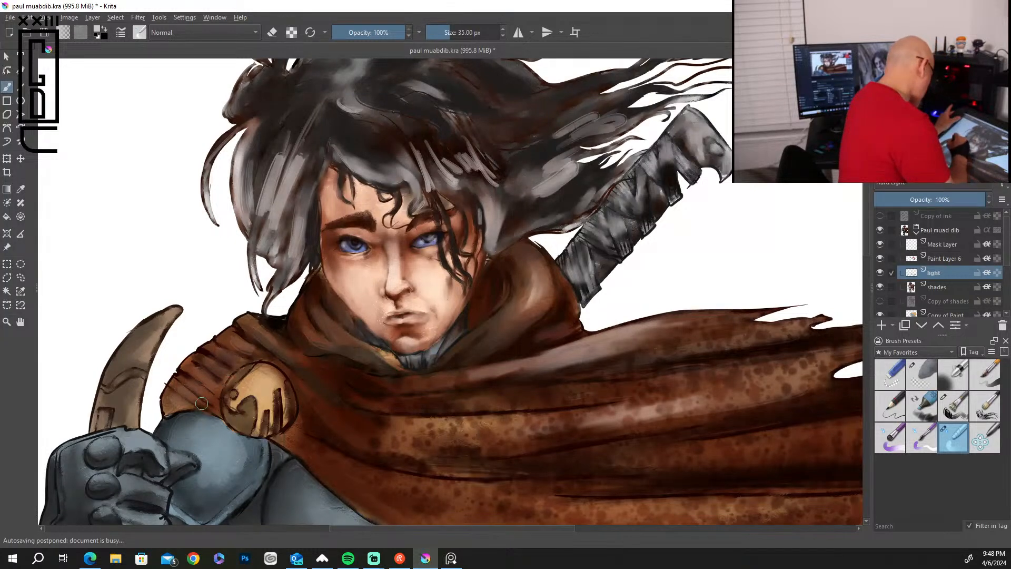
Blend the grey hair highlights above the forehead and in the flowing locks beside the sword handle.
mouse_move(432, 159)
left_mouse_down()
mouse_move(468, 167)
mouse_move(456, 122)
mouse_move(489, 189)
mouse_move(463, 170)
mouse_move(444, 184)
mouse_move(469, 180)
mouse_move(485, 195)
mouse_move(438, 190)
mouse_move(413, 148)
mouse_move(425, 213)
mouse_move(387, 162)
left_mouse_up()
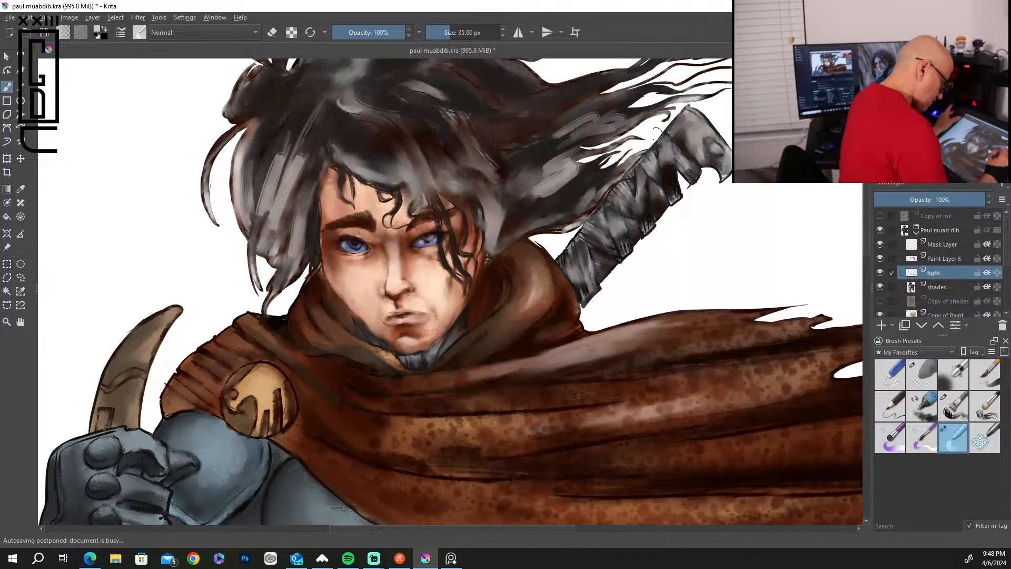
mouse_move(610, 133)
left_mouse_down()
mouse_move(628, 112)
mouse_move(557, 139)
mouse_move(627, 88)
left_mouse_up()
mouse_move(528, 198)
left_mouse_down()
mouse_move(510, 205)
mouse_move(574, 151)
mouse_move(501, 179)
mouse_move(530, 204)
mouse_move(565, 186)
left_mouse_up()
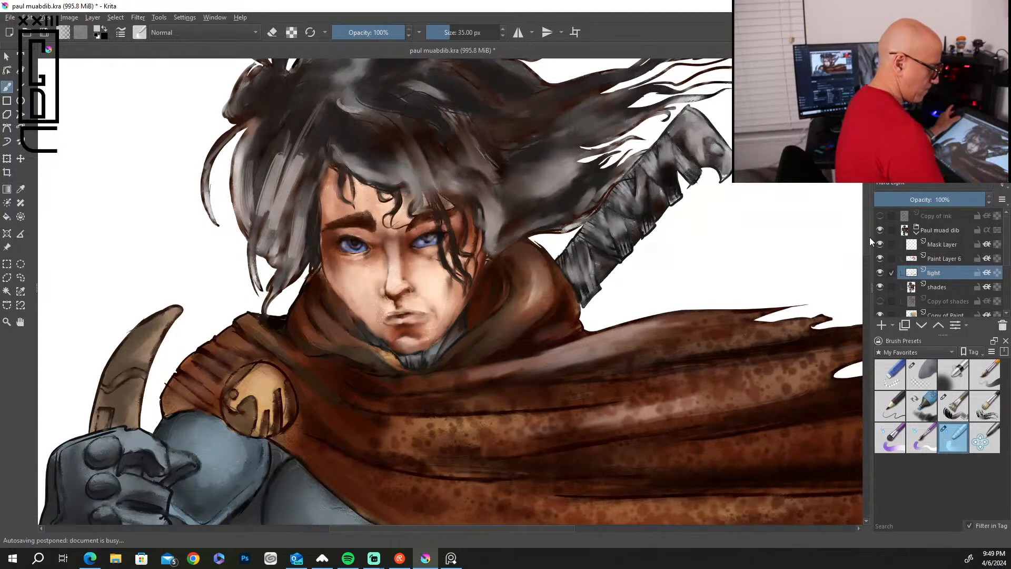
Blend the highlights along the wrapped sword handle and its pommel with the Blender Basic brush at 35 px.
mouse_move(610, 212)
left_mouse_down()
mouse_move(613, 192)
mouse_move(678, 135)
left_mouse_up()
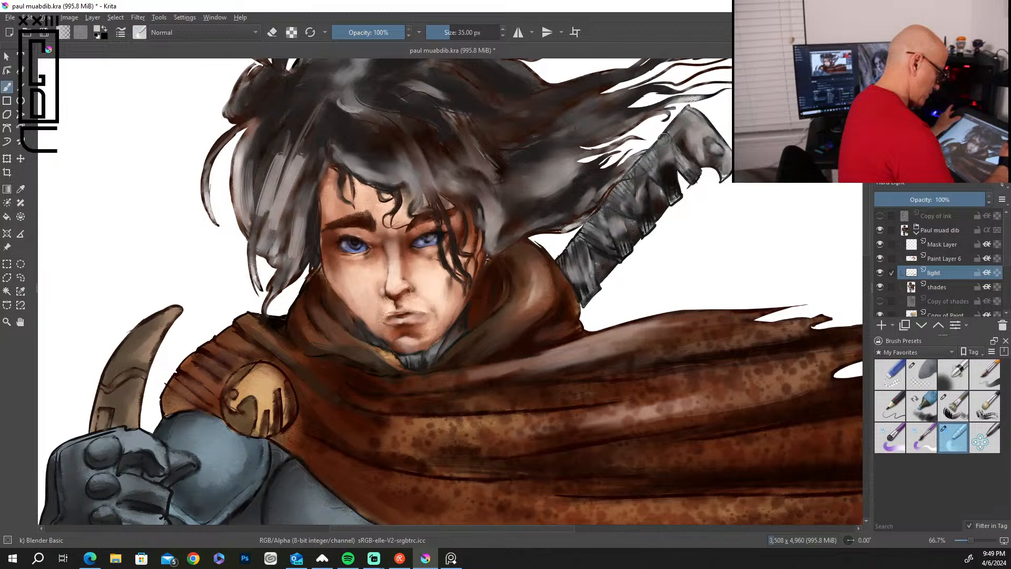
left_click(921, 374)
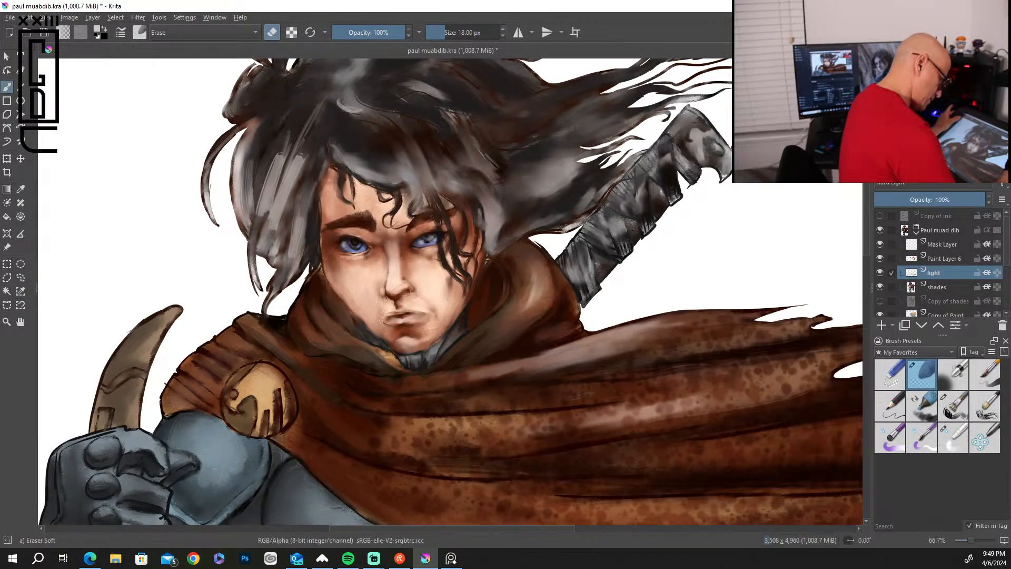
left_click(952, 437)
mouse_move(690, 138)
left_mouse_down()
mouse_move(702, 131)
mouse_move(708, 165)
left_mouse_up()
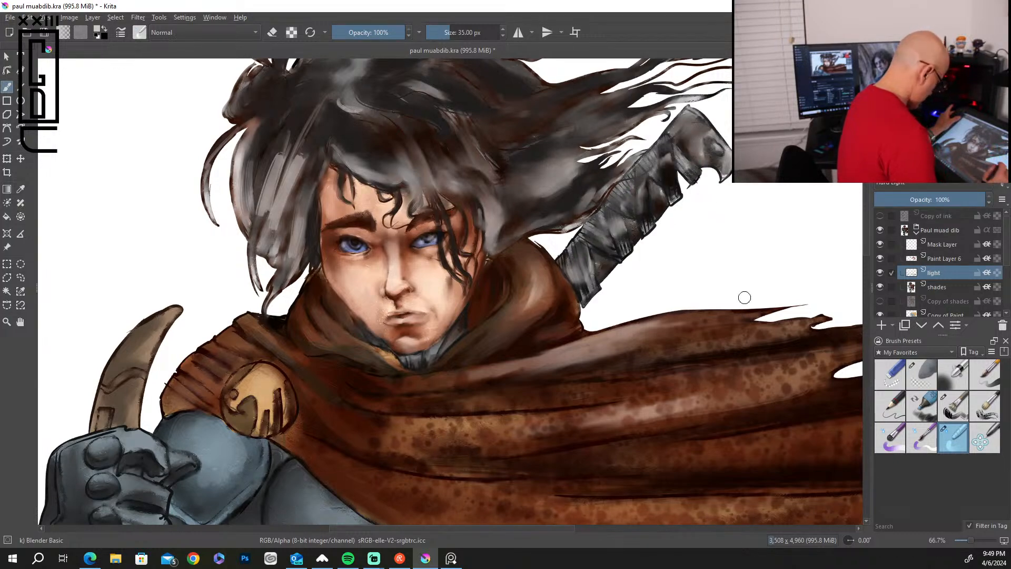
Paint highlights on the round brooch and the ribbed shoulder cloth with the Bristles-2 Flat Rough brush at 26 px.
scroll(744, 298, "down", 3)
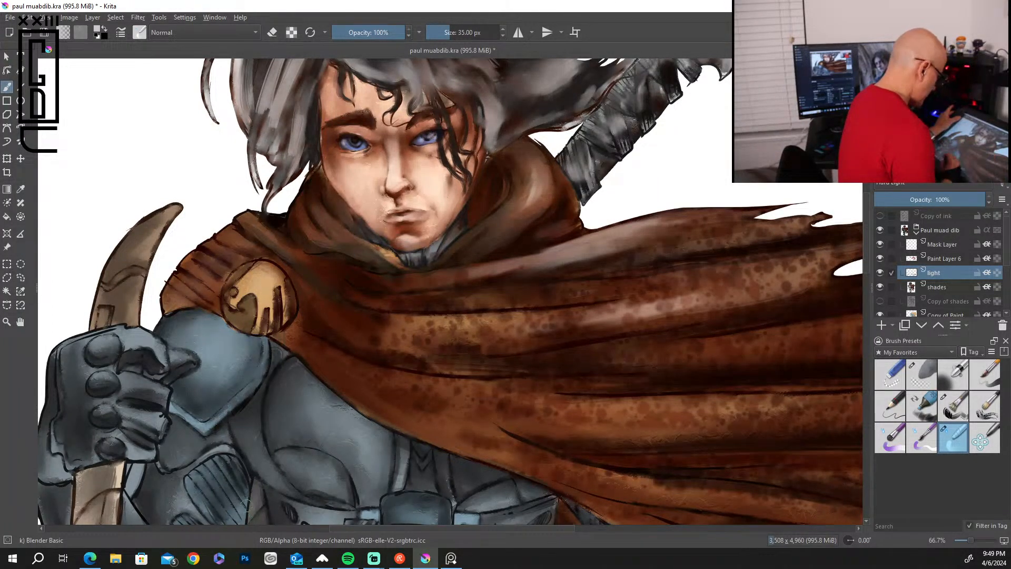
left_click(957, 409)
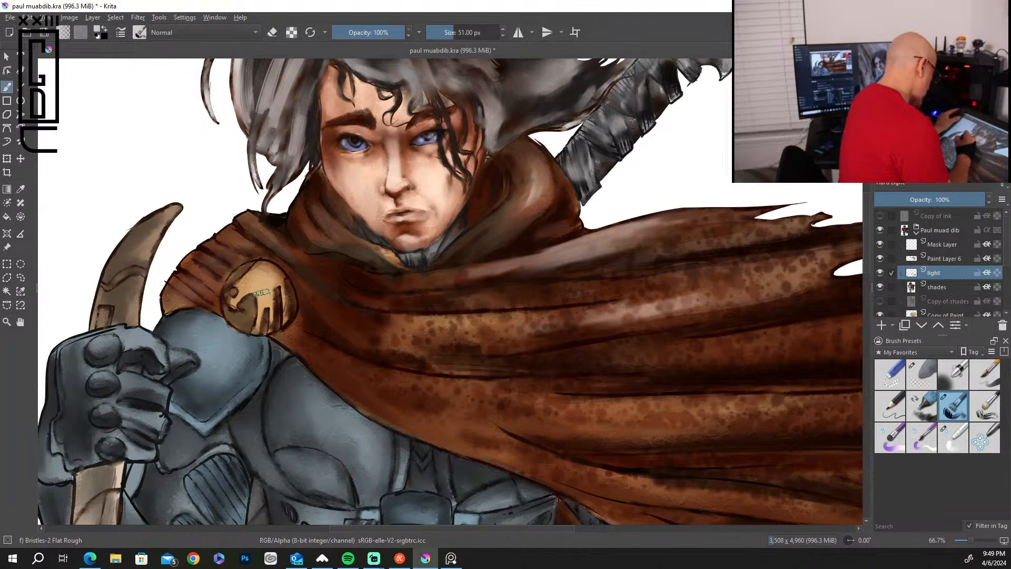
key("bracketleft")
key("bracketleft")
key("bracketleft")
key("bracketleft")
key("bracketleft")
key("bracketleft")
key("bracketleft")
key("bracketleft")
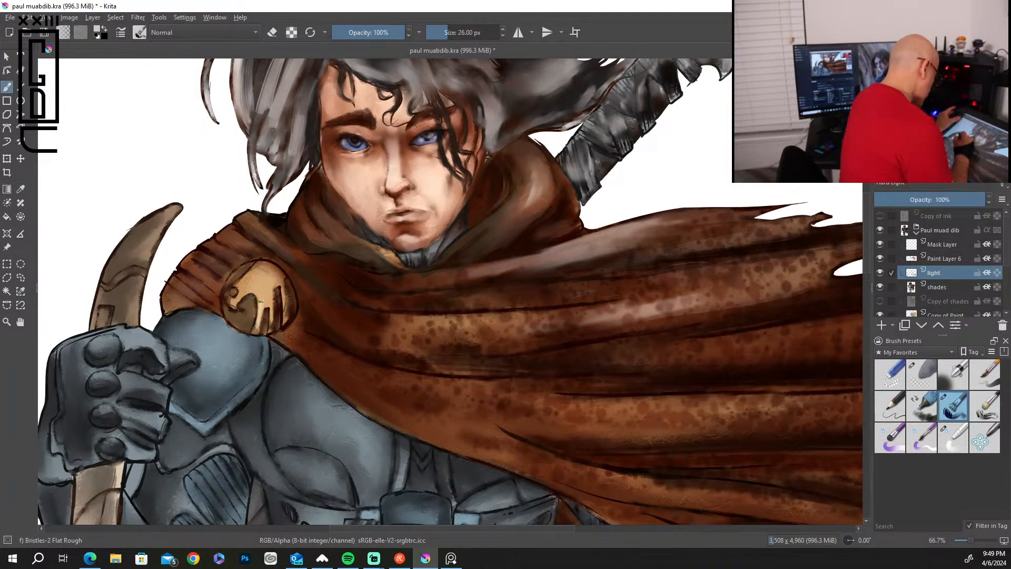
left_click_drag(270, 301, 272, 326)
mouse_move(284, 288)
left_mouse_down()
mouse_move(241, 294)
mouse_move(251, 284)
mouse_move(270, 279)
mouse_move(235, 315)
left_mouse_up()
mouse_move(234, 260)
left_mouse_down()
mouse_move(157, 180)
mouse_move(219, 242)
mouse_move(212, 265)
mouse_move(195, 266)
mouse_move(212, 300)
left_mouse_up()
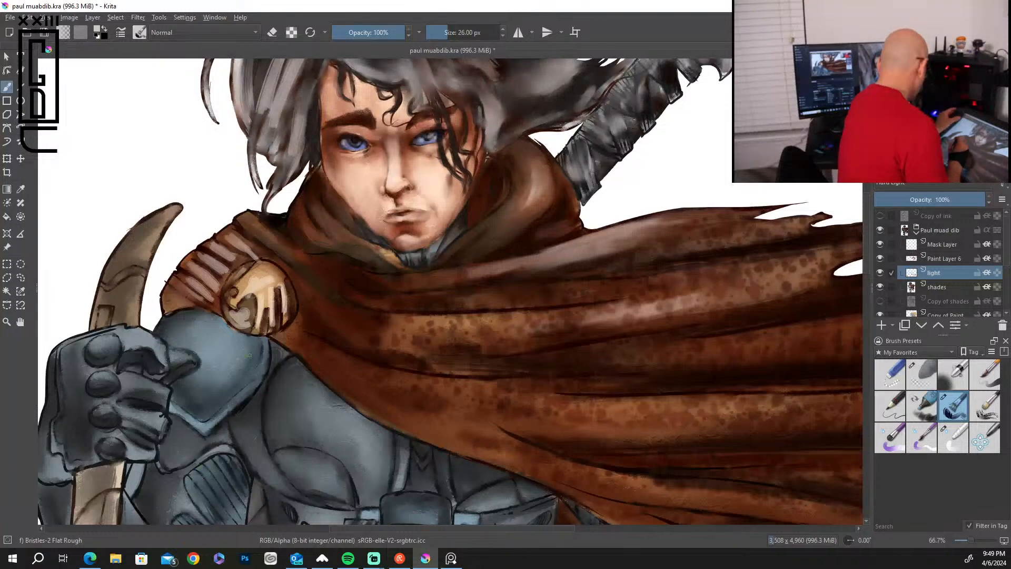
Enlarge the bristle brush to 41 px and paint pale highlights on the shoulder plate and the chest armor.
key("bracketright")
key("bracketright")
mouse_move(205, 335)
left_mouse_down()
mouse_move(196, 341)
mouse_move(211, 354)
mouse_move(189, 347)
mouse_move(210, 362)
mouse_move(193, 379)
mouse_move(217, 337)
mouse_move(179, 331)
mouse_move(216, 332)
left_mouse_up()
mouse_move(249, 385)
left_mouse_down()
mouse_move(250, 343)
mouse_move(263, 331)
left_mouse_up()
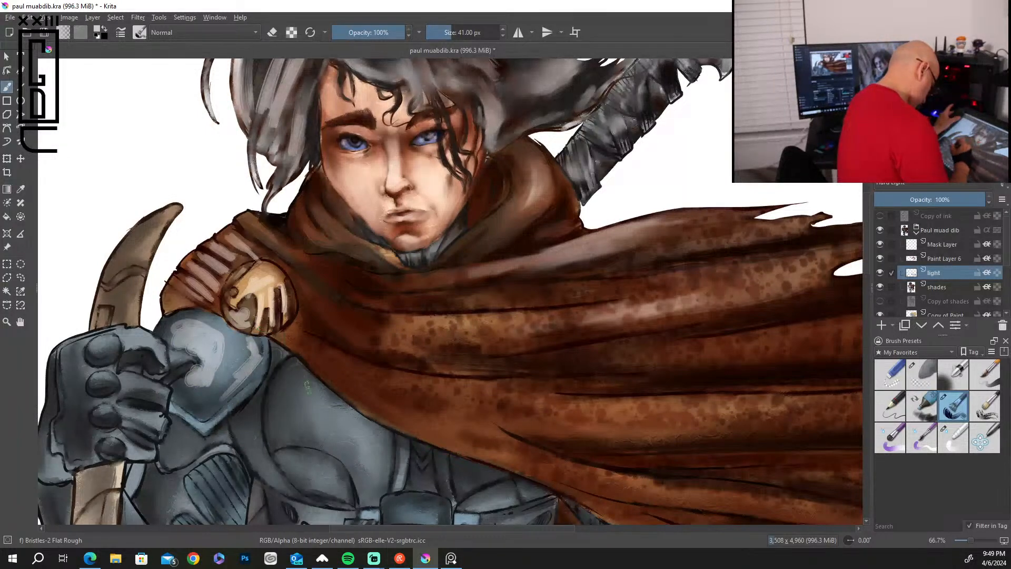
mouse_move(308, 390)
left_mouse_down()
mouse_move(342, 458)
mouse_move(319, 390)
mouse_move(331, 405)
mouse_move(288, 429)
mouse_move(303, 384)
mouse_move(320, 394)
left_mouse_up()
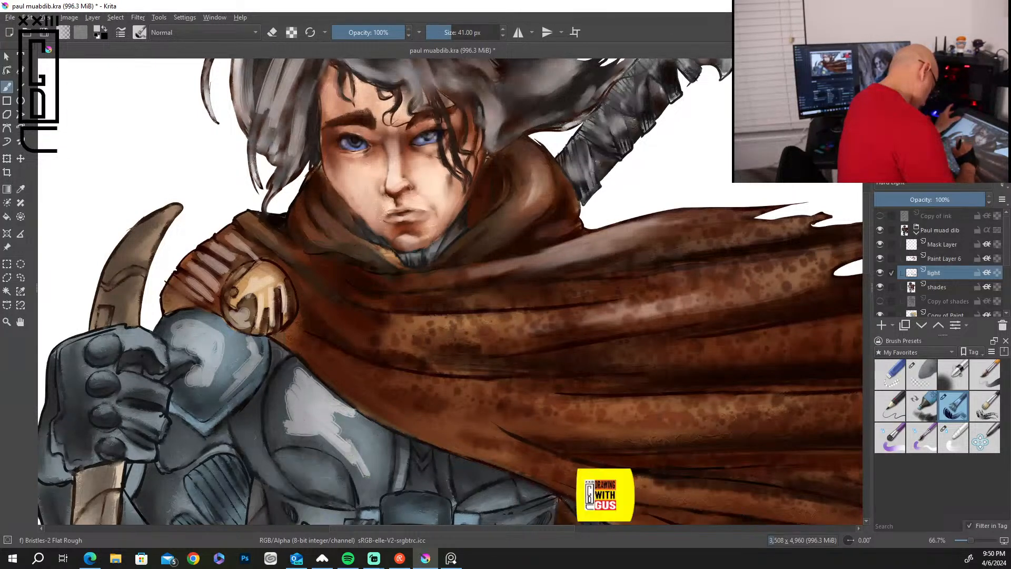
left_click_drag(314, 458, 337, 467)
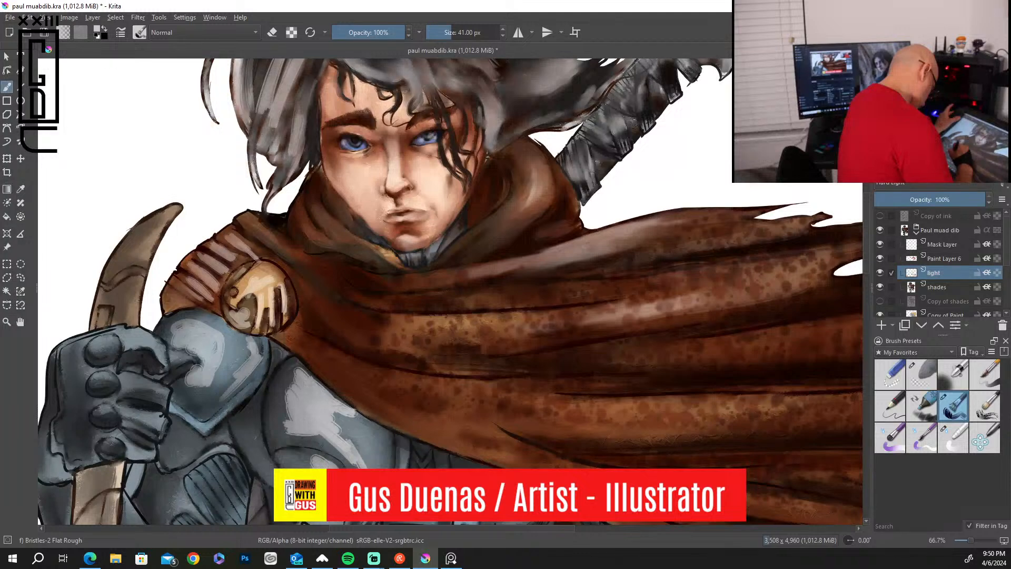
mouse_move(402, 451)
left_mouse_down()
mouse_move(404, 467)
mouse_move(401, 454)
left_mouse_up()
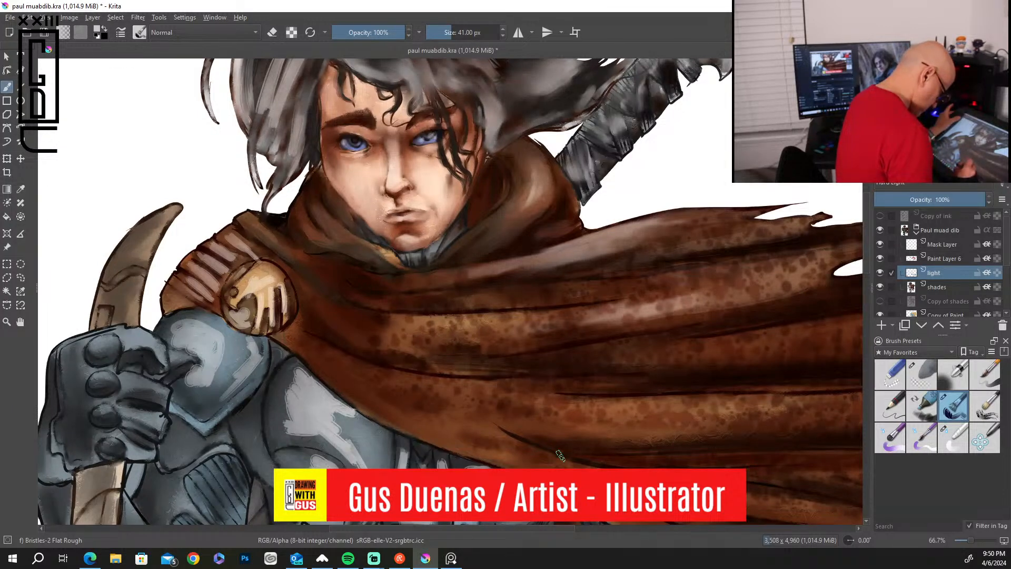
Paint long pale highlight streaks along the middle folds of the flowing cape.
left_click_drag(795, 281, 627, 311)
mouse_move(706, 301)
left_mouse_down()
mouse_move(794, 281)
mouse_move(578, 323)
left_mouse_up()
left_click_drag(518, 302, 817, 272)
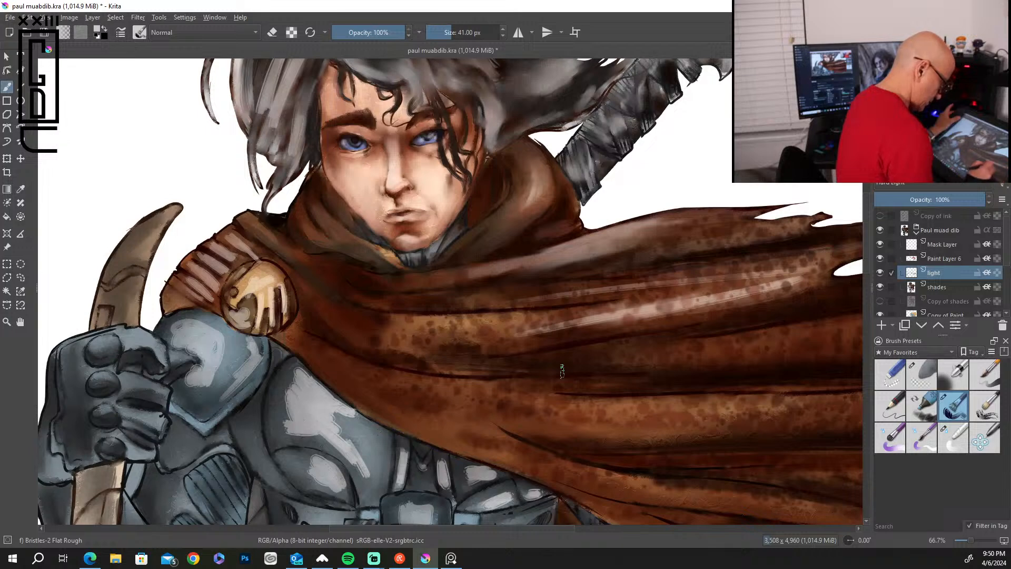
left_click_drag(848, 342, 498, 352)
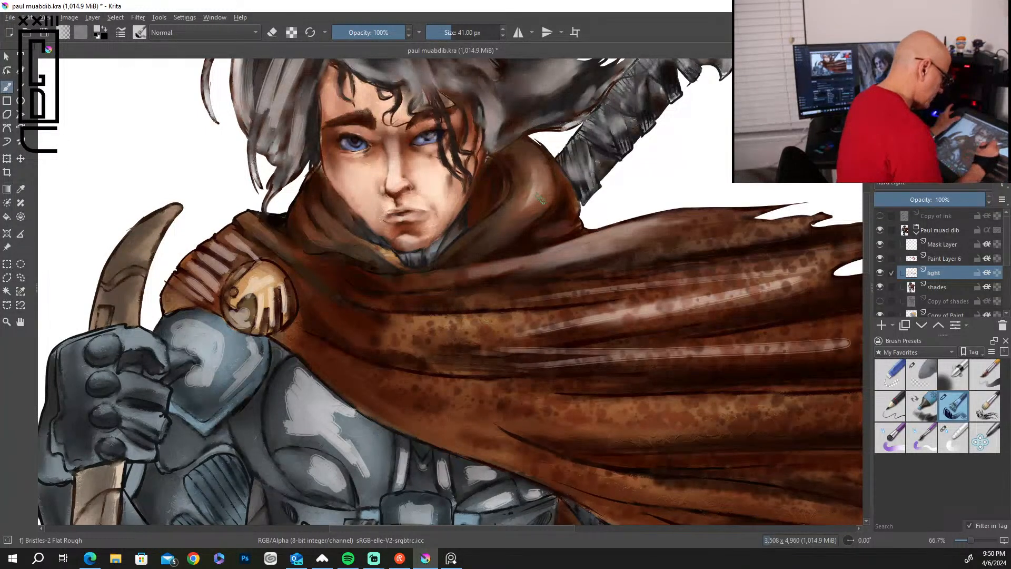
Paint highlight strokes on the hood folds on both sides of the neck.
left_click_drag(543, 196, 500, 235)
mouse_move(543, 146)
left_mouse_down()
mouse_move(533, 195)
mouse_move(508, 224)
left_mouse_up()
mouse_move(568, 190)
left_mouse_down()
mouse_move(564, 209)
mouse_move(507, 245)
left_mouse_up()
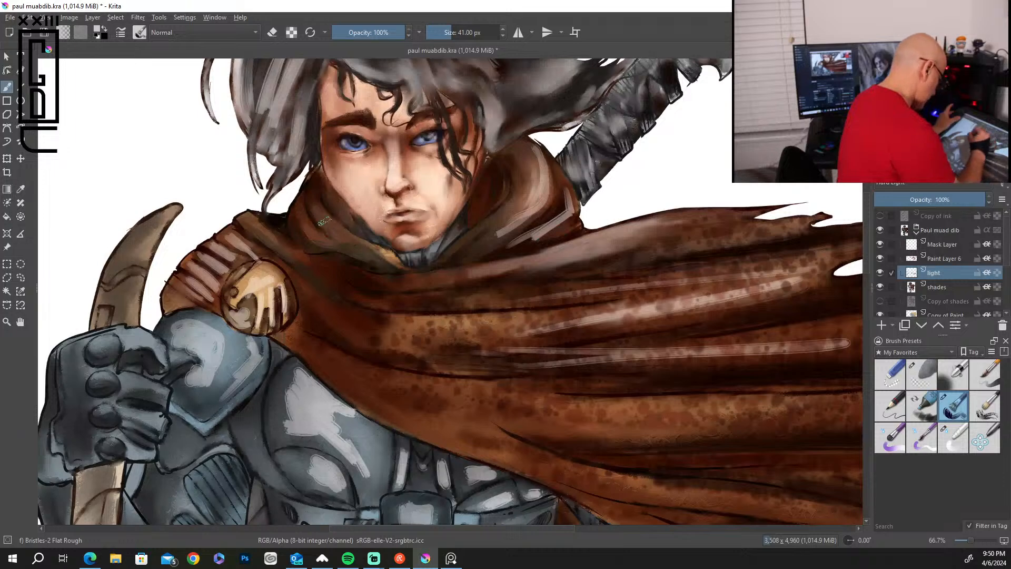
left_click_drag(321, 217, 358, 246)
mouse_move(331, 201)
left_mouse_down()
mouse_move(376, 255)
mouse_move(369, 241)
mouse_move(361, 262)
left_mouse_up()
Add light streaks to the cape folds draped across the chest, from beside the brooch down to the lower hem.
left_click_drag(284, 247, 421, 348)
mouse_move(361, 332)
left_mouse_down()
mouse_move(415, 353)
mouse_move(484, 350)
left_mouse_up()
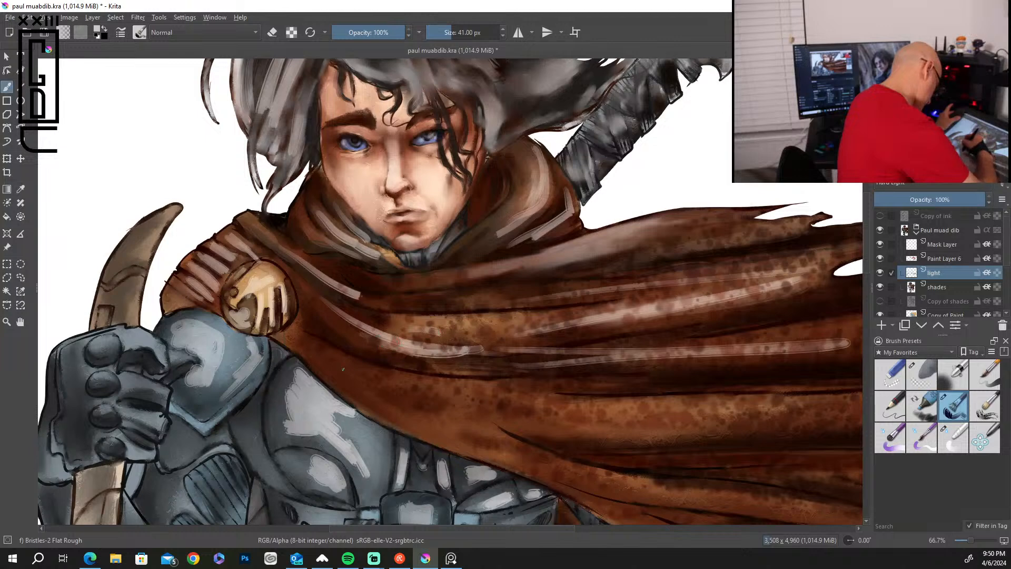
left_click_drag(344, 370, 490, 436)
left_click_drag(374, 394, 536, 469)
left_click_drag(415, 408, 526, 450)
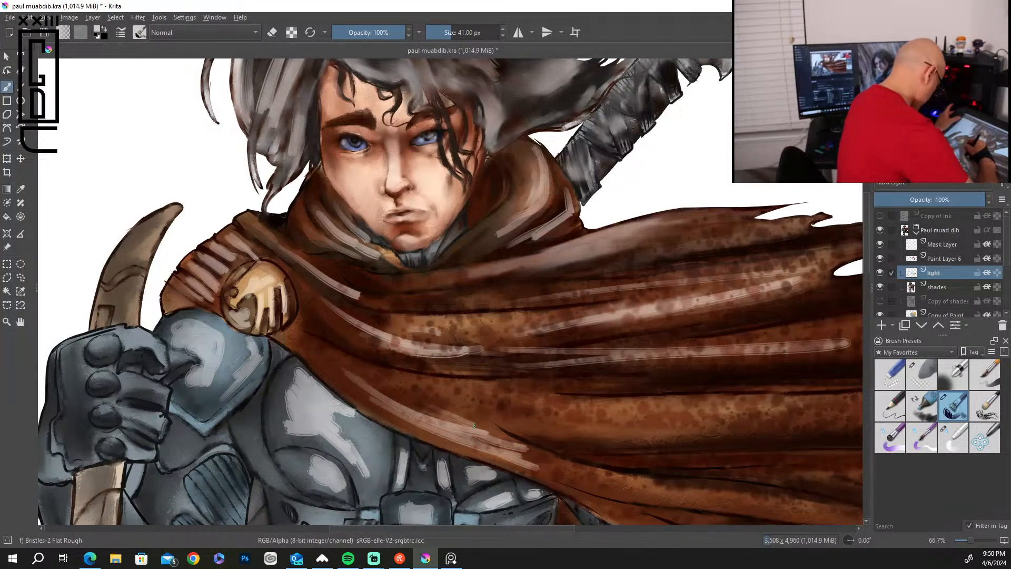
Paint highlights on the curved horn-like piece above the fist and on the glove's knuckles, fingers, back and cuff.
mouse_move(126, 262)
left_mouse_down()
mouse_move(167, 215)
mouse_move(124, 266)
mouse_move(147, 231)
left_mouse_up()
mouse_move(128, 293)
left_mouse_down()
mouse_move(120, 319)
mouse_move(108, 301)
left_mouse_up()
left_click_drag(113, 344, 97, 339)
mouse_move(97, 385)
left_mouse_down()
mouse_move(107, 375)
mouse_move(160, 390)
left_mouse_up()
mouse_move(132, 331)
left_mouse_down()
mouse_move(157, 351)
mouse_move(153, 370)
left_mouse_up()
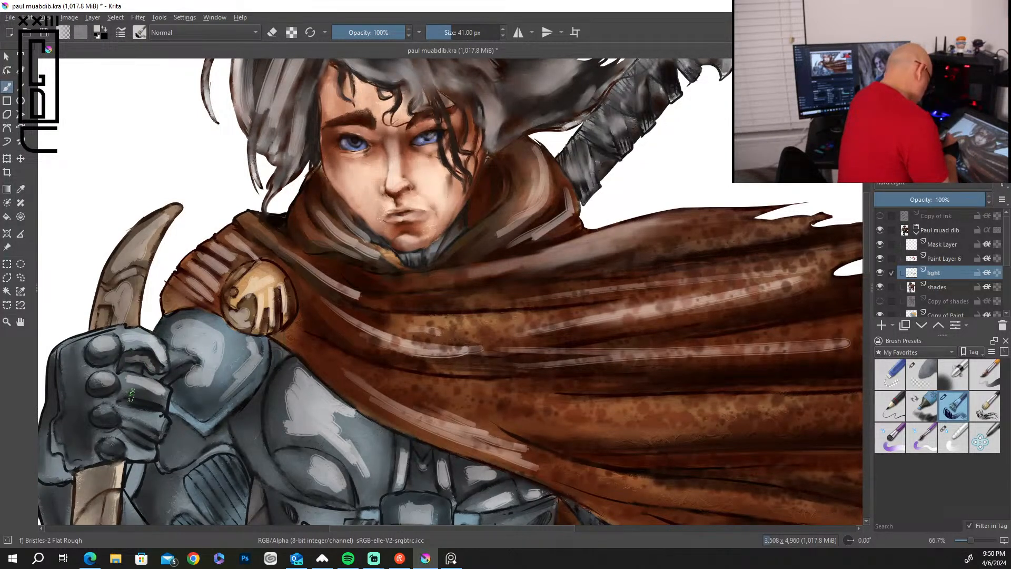
left_click_drag(133, 428, 160, 416)
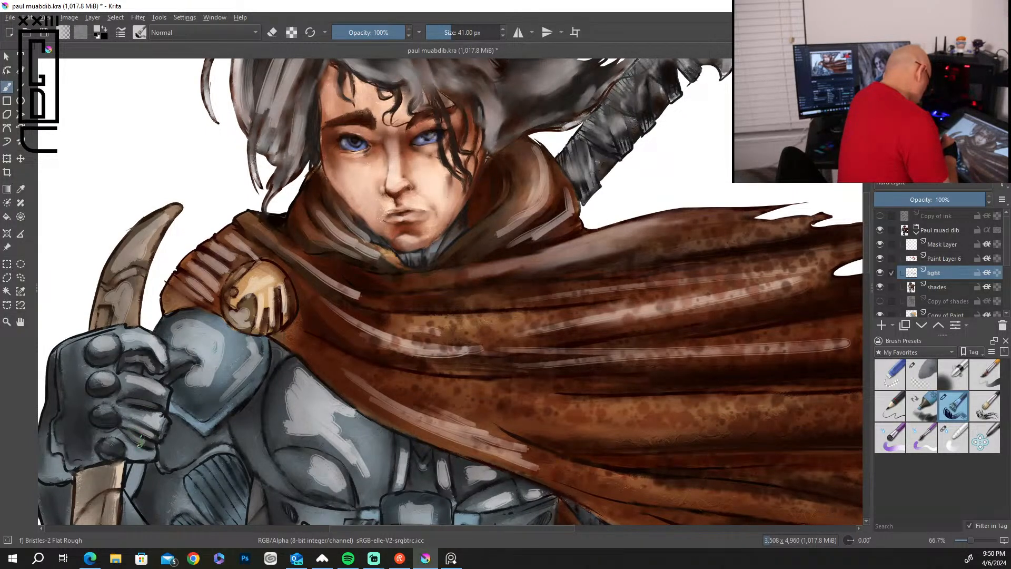
mouse_move(128, 440)
left_mouse_down()
mouse_move(151, 457)
mouse_move(119, 449)
left_mouse_up()
left_click_drag(74, 349, 59, 423)
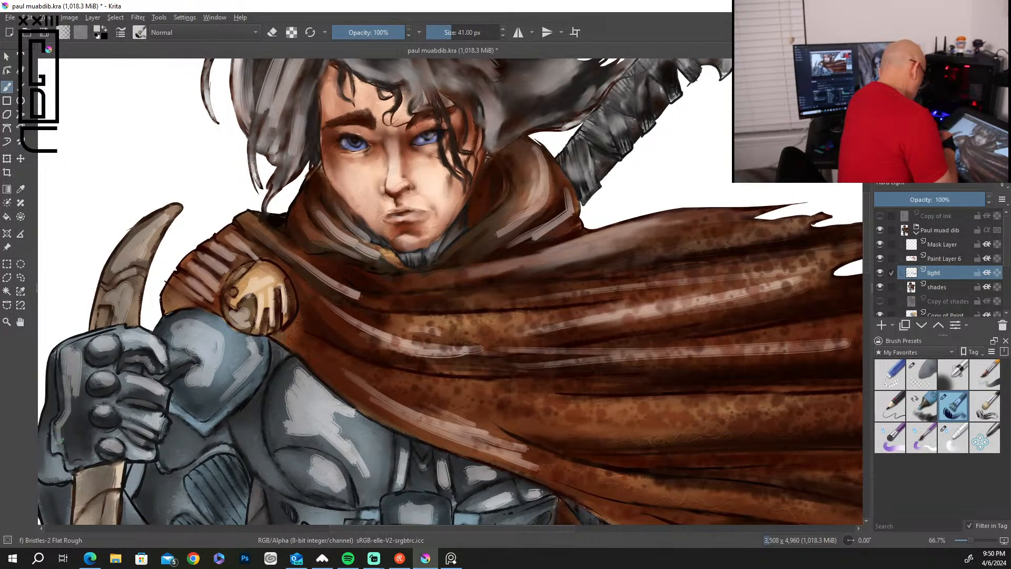
left_click_drag(72, 458, 87, 452)
left_click_drag(52, 393, 41, 453)
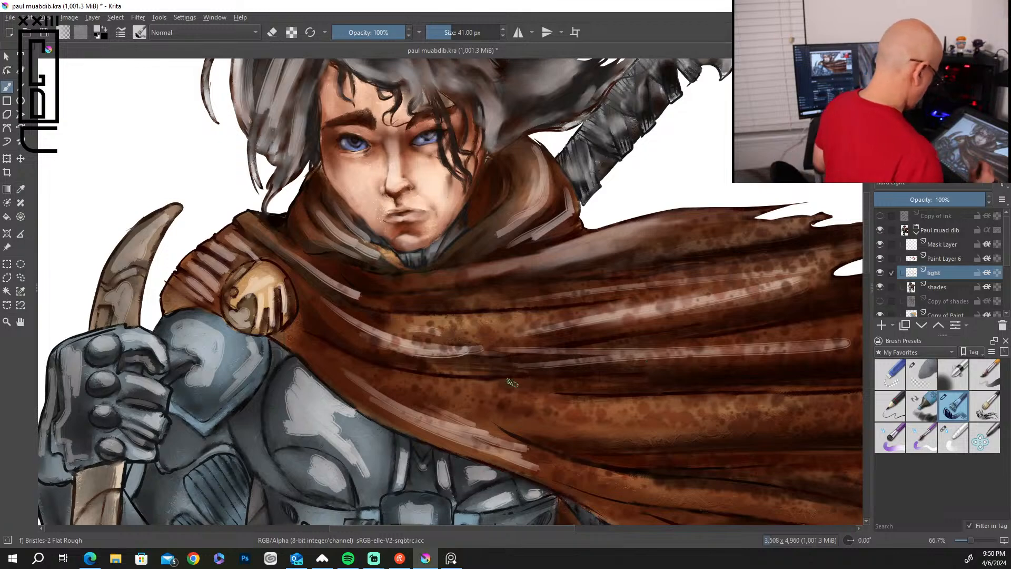
Paint highlights on the slatted abdomen plate and the armor panels beside it.
left_click_drag(582, 418, 582, 197)
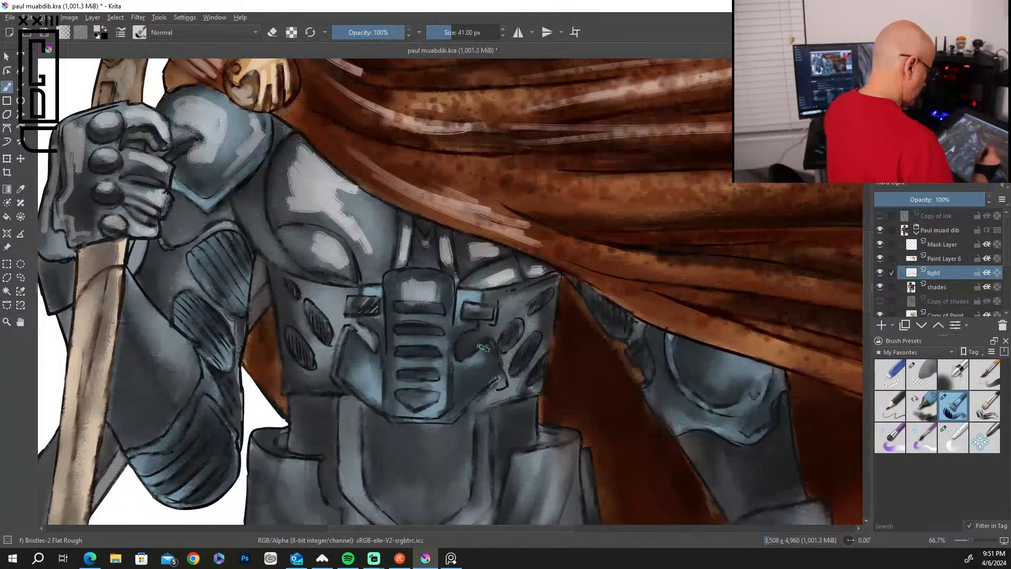
mouse_move(400, 316)
left_mouse_down()
mouse_move(436, 318)
mouse_move(416, 342)
mouse_move(399, 343)
mouse_move(400, 365)
mouse_move(432, 387)
mouse_move(482, 351)
mouse_move(487, 375)
left_mouse_up()
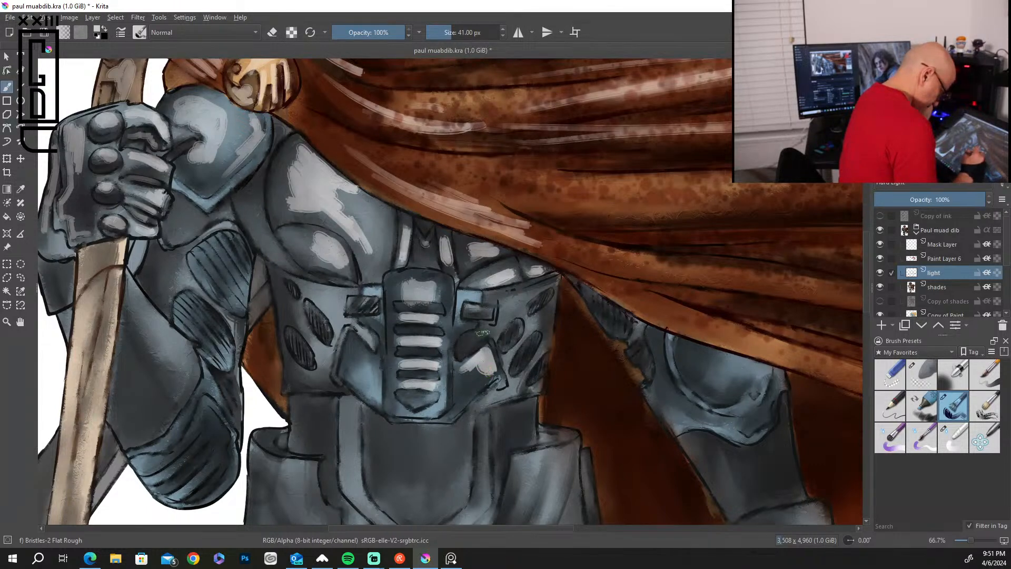
mouse_move(371, 353)
left_mouse_down()
mouse_move(363, 376)
mouse_move(361, 352)
left_mouse_up()
mouse_move(311, 302)
left_mouse_down()
mouse_move(333, 319)
mouse_move(322, 378)
mouse_move(309, 374)
left_mouse_up()
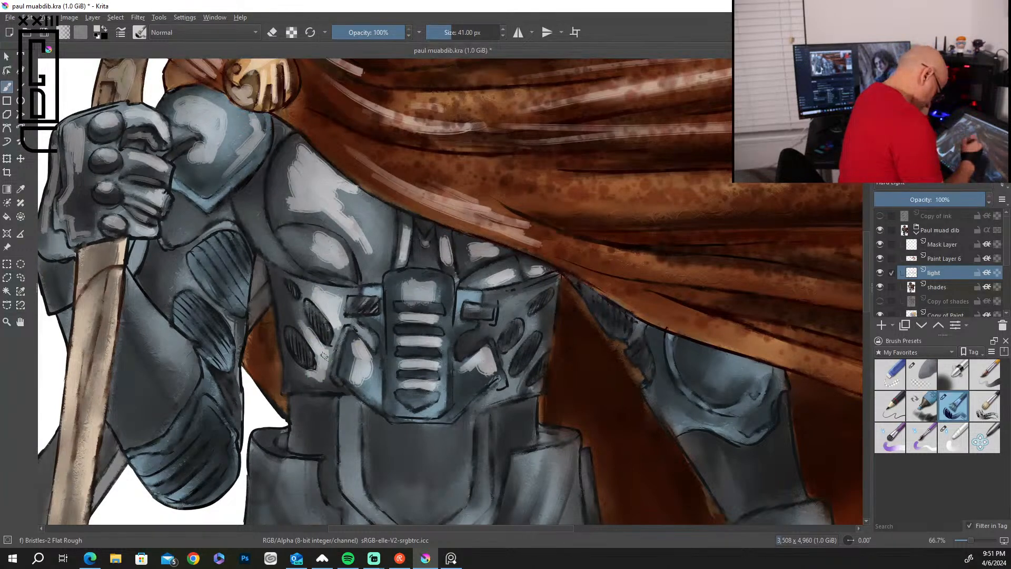
Highlight the U-shaped trim, the plate inside it and the waist segments below the abdomen armor.
mouse_move(359, 407)
left_mouse_down()
mouse_move(351, 487)
mouse_move(384, 522)
left_mouse_up()
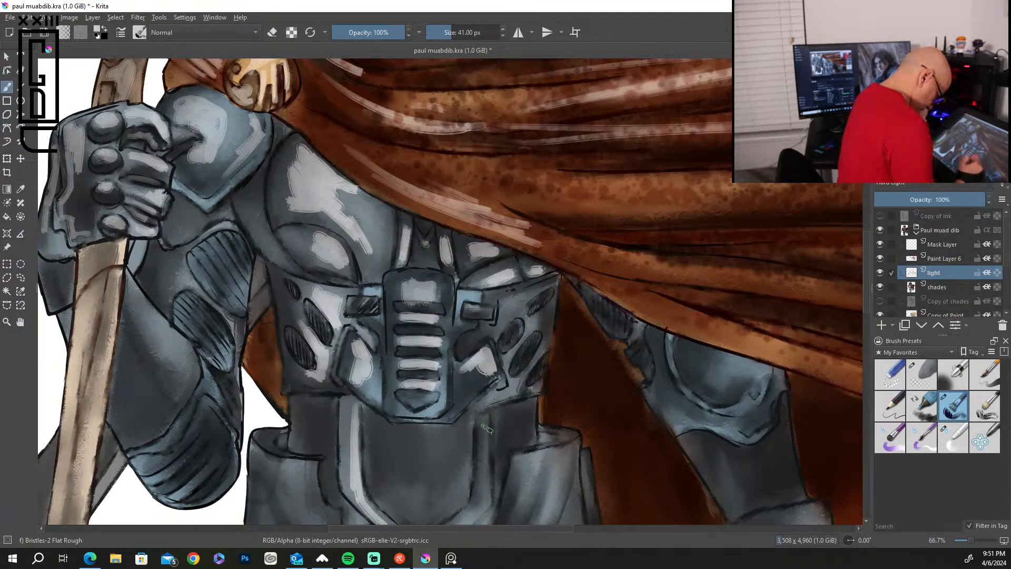
left_click_drag(482, 423, 476, 480)
mouse_move(413, 485)
left_mouse_down()
mouse_move(408, 519)
mouse_move(424, 484)
mouse_move(437, 518)
mouse_move(464, 452)
left_mouse_up()
left_click_drag(464, 452, 416, 490)
left_click_drag(520, 407, 529, 436)
mouse_move(321, 399)
left_mouse_down()
mouse_move(302, 444)
mouse_move(313, 415)
left_mouse_up()
Add highlights around the oval vents on the torso sides, the small buckle and the ribbed upper-arm panels.
mouse_move(540, 317)
left_mouse_down()
mouse_move(531, 325)
mouse_move(509, 300)
mouse_move(538, 289)
left_mouse_up()
left_click_drag(466, 306, 487, 309)
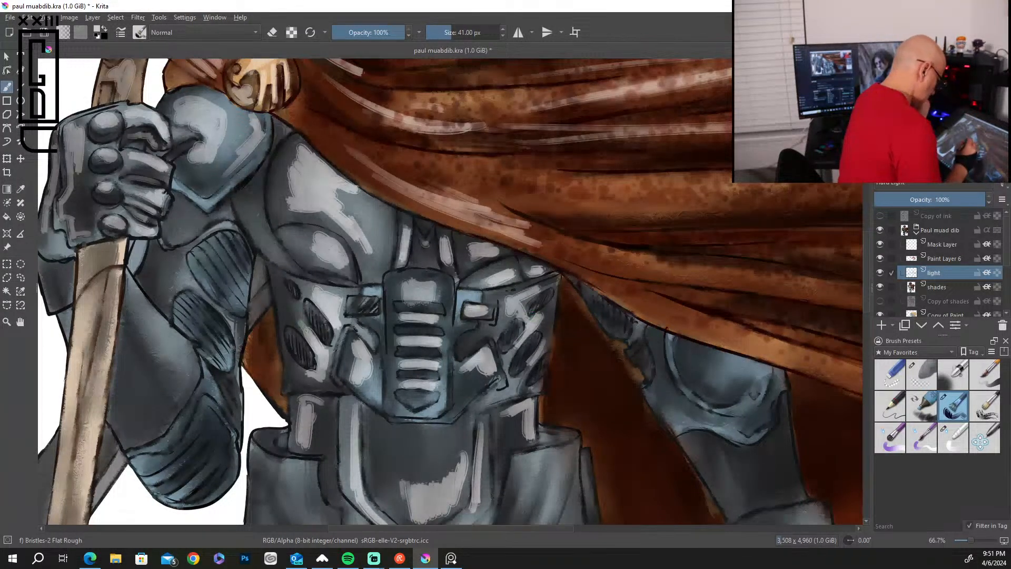
left_click_drag(288, 319, 291, 309)
mouse_move(206, 265)
left_mouse_down()
mouse_move(233, 250)
mouse_move(242, 259)
mouse_move(204, 272)
mouse_move(198, 310)
mouse_move(217, 333)
mouse_move(196, 318)
mouse_move(200, 346)
left_mouse_up()
mouse_move(173, 287)
left_mouse_down()
mouse_move(184, 274)
mouse_move(174, 255)
left_mouse_up()
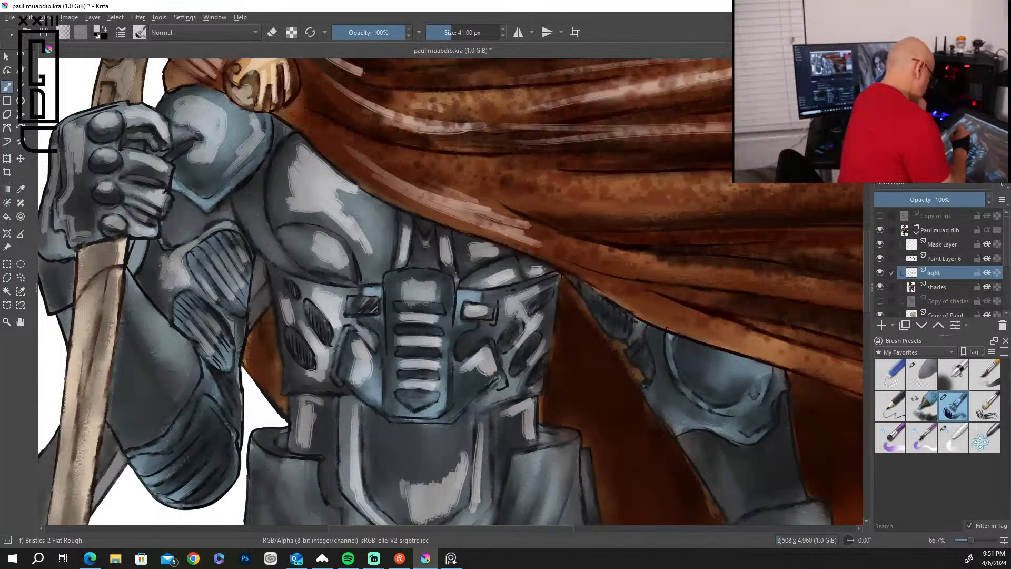
Paint highlights on the bent arm's armor, its ribbed elbow guard and the pale shaft below the fist.
left_click_drag(189, 215, 177, 233)
left_click_drag(135, 292, 179, 362)
mouse_move(172, 361)
left_mouse_down()
mouse_move(129, 302)
mouse_move(123, 351)
mouse_move(189, 390)
mouse_move(153, 392)
mouse_move(139, 380)
left_mouse_up()
left_click_drag(158, 462, 189, 436)
left_click_drag(164, 471, 203, 438)
mouse_move(190, 485)
left_mouse_down()
mouse_move(216, 457)
mouse_move(208, 471)
mouse_move(228, 469)
left_mouse_up()
left_click_drag(221, 408, 232, 432)
left_click_drag(215, 382, 225, 409)
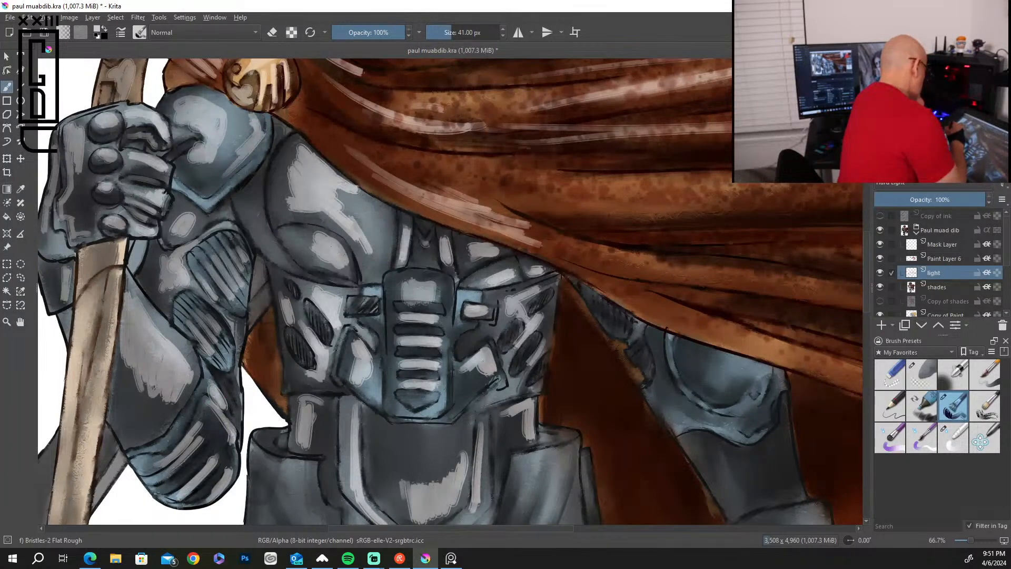
left_click_drag(110, 292, 74, 517)
left_click_drag(85, 417, 76, 491)
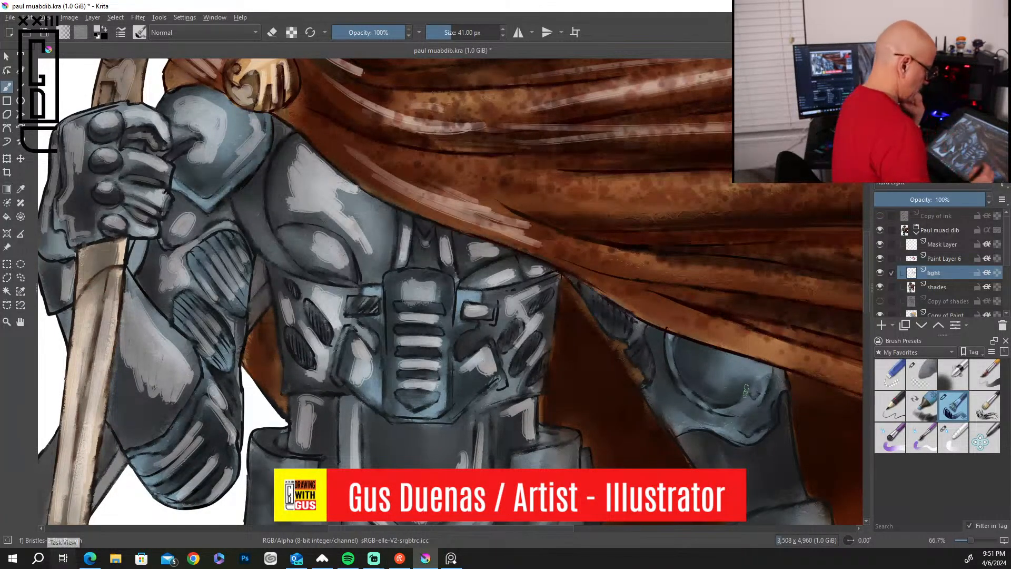
Highlight the curved armor edge beside the chest and paint light strokes on both hip plates.
mouse_move(594, 380)
left_mouse_down()
mouse_move(598, 345)
mouse_move(683, 303)
left_mouse_up()
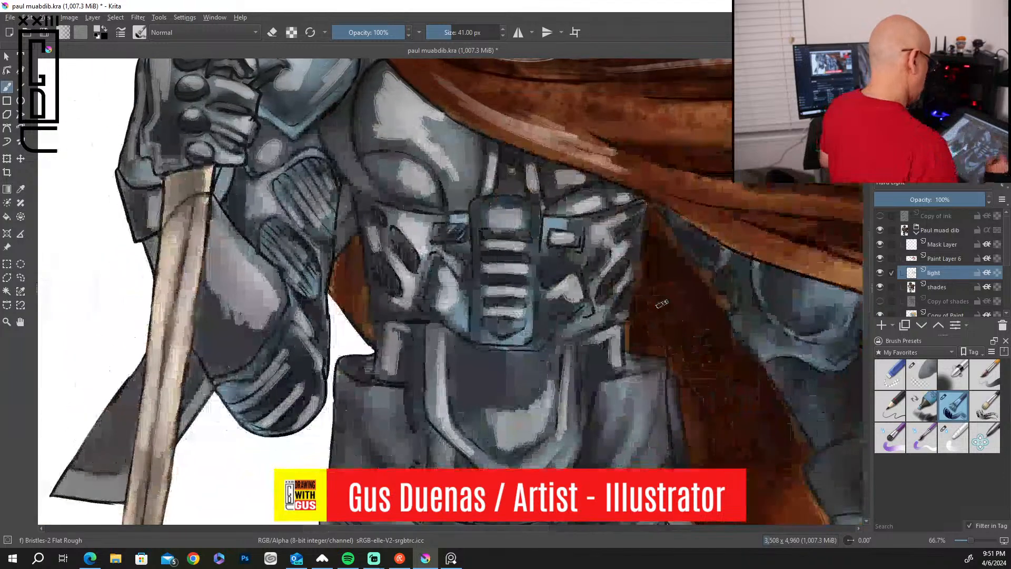
left_click_drag(337, 152, 406, 207)
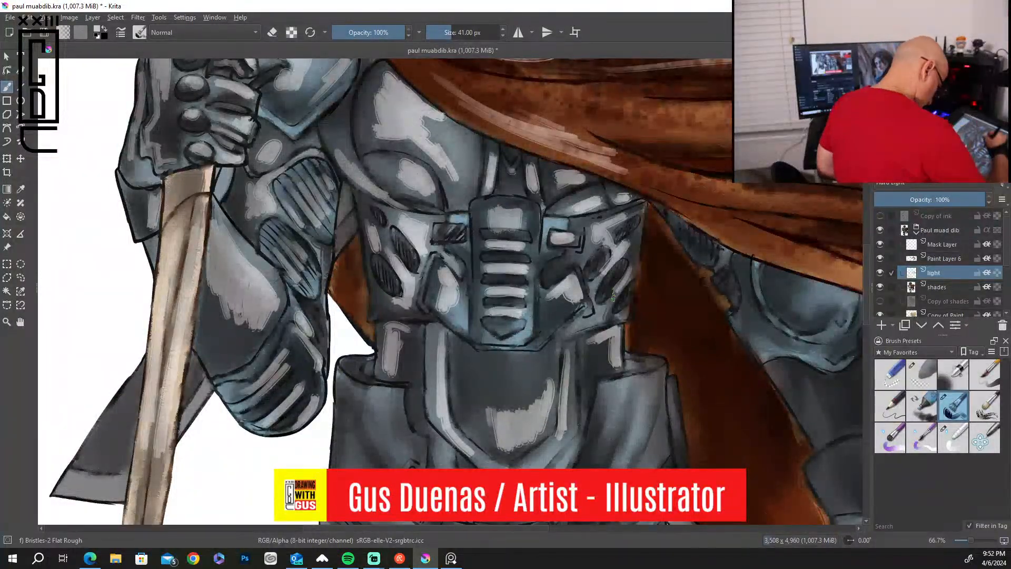
left_click_drag(647, 389, 622, 466)
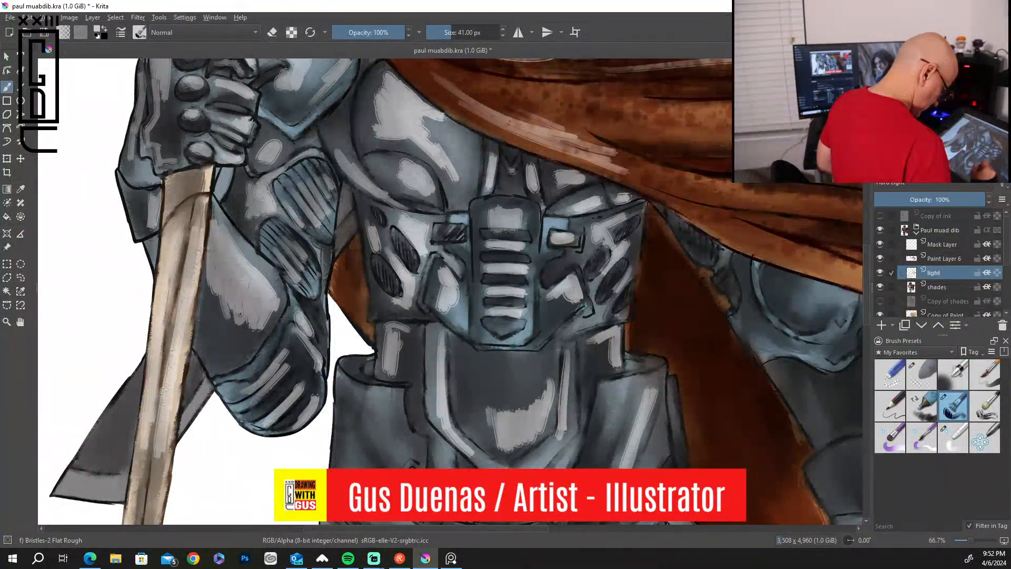
left_click_drag(627, 388, 601, 450)
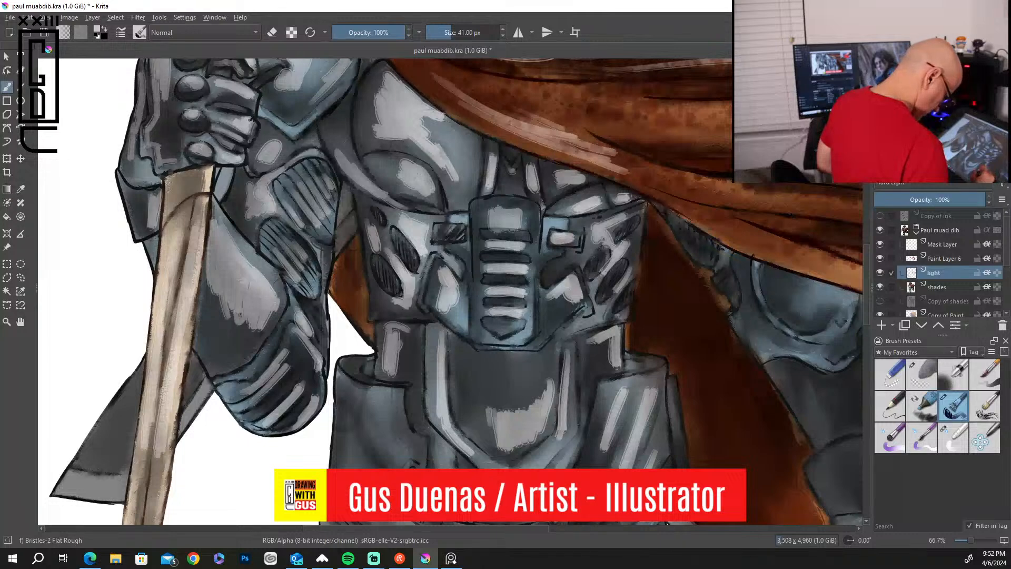
left_click_drag(673, 382, 679, 458)
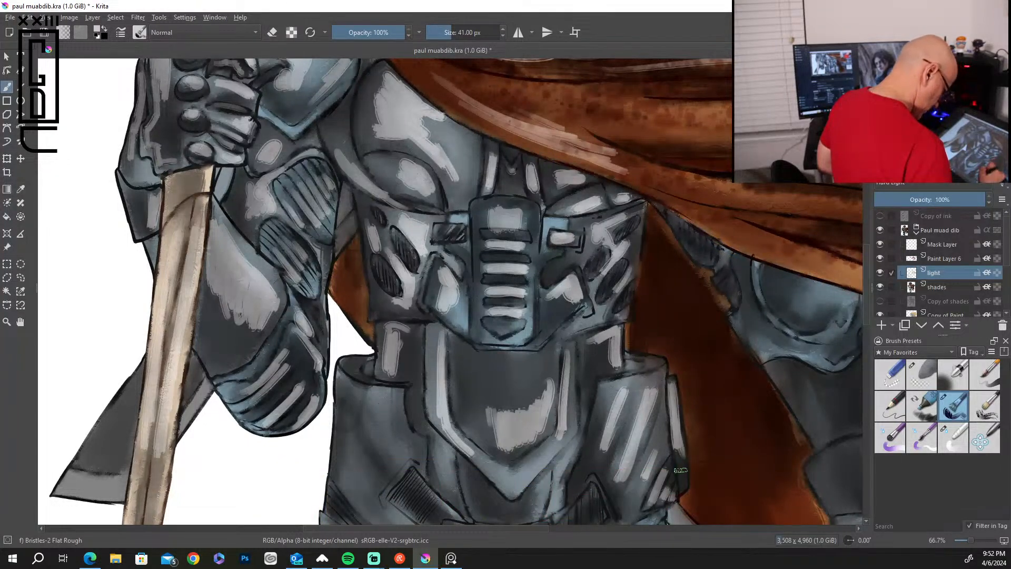
mouse_move(387, 393)
left_mouse_down()
mouse_move(419, 438)
mouse_move(422, 469)
mouse_move(379, 495)
left_mouse_up()
mouse_move(363, 404)
left_mouse_down()
mouse_move(345, 482)
mouse_move(340, 460)
mouse_move(370, 483)
left_mouse_up()
left_click_drag(356, 375, 366, 361)
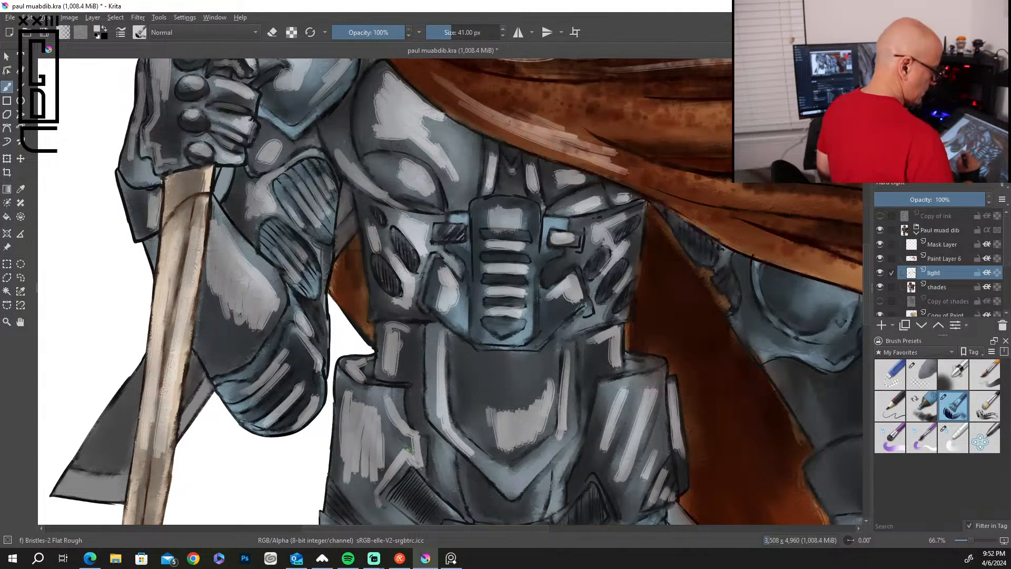
Paint highlights on the rounded armor plate and its lower rim on the arm beneath the cape.
mouse_move(804, 390)
left_mouse_down()
mouse_move(659, 420)
mouse_move(502, 478)
left_mouse_up()
mouse_move(498, 404)
left_mouse_down()
mouse_move(525, 407)
mouse_move(527, 391)
mouse_move(501, 375)
mouse_move(537, 388)
mouse_move(525, 410)
left_mouse_up()
mouse_move(453, 363)
left_mouse_down()
mouse_move(460, 425)
mouse_move(529, 457)
left_mouse_up()
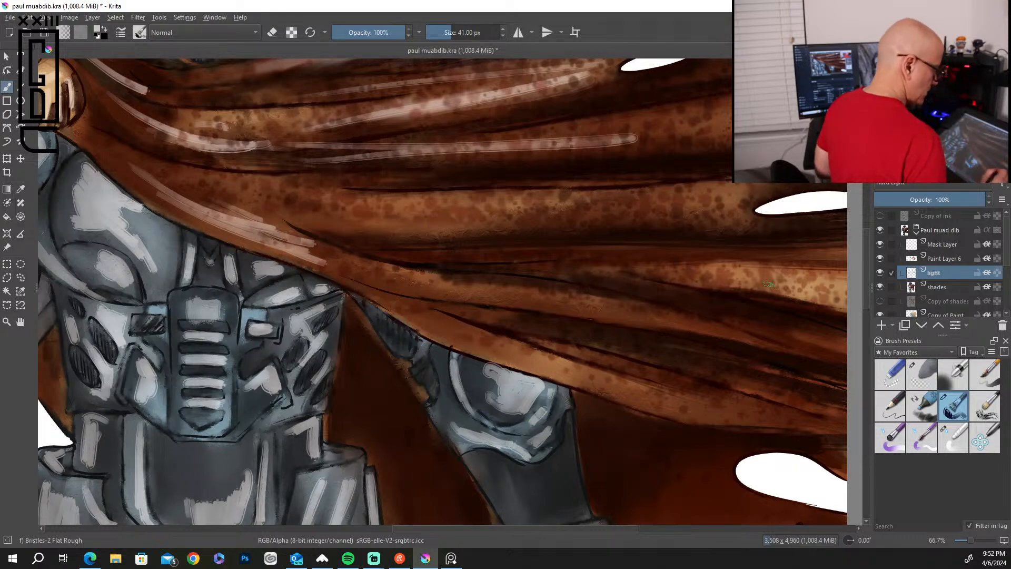
Paint light highlights on the lowered arm's forearm, wrist guard and glove panel, and on the dark ribbed handle beside the hand.
mouse_move(602, 463)
left_mouse_down()
mouse_move(613, 361)
mouse_move(602, 259)
left_mouse_up()
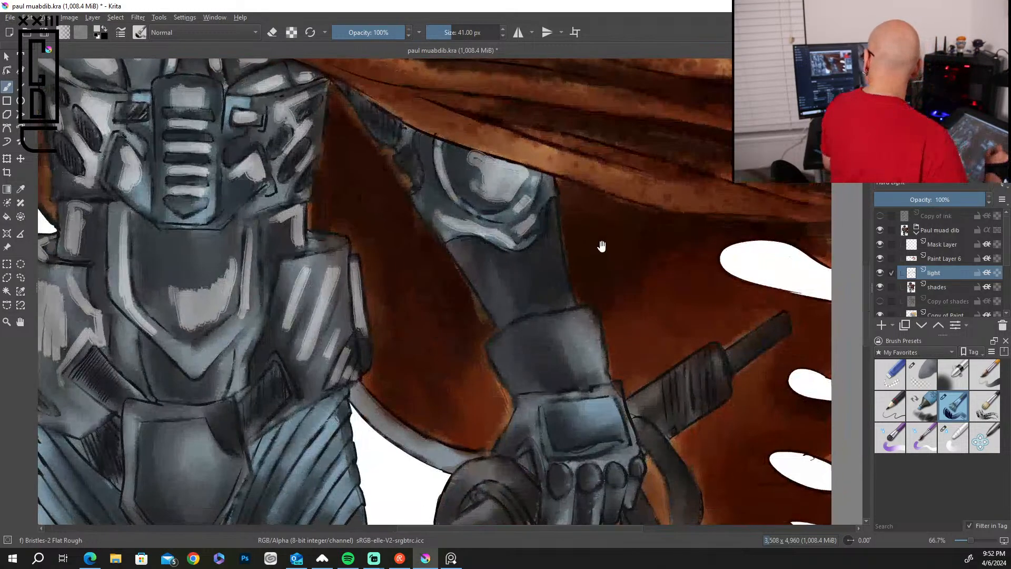
mouse_move(554, 332)
left_mouse_down()
mouse_move(573, 375)
mouse_move(574, 324)
mouse_move(582, 330)
mouse_move(547, 329)
left_mouse_up()
mouse_move(480, 258)
left_mouse_down()
mouse_move(532, 284)
mouse_move(540, 278)
mouse_move(546, 292)
mouse_move(545, 274)
mouse_move(547, 299)
left_mouse_up()
mouse_move(614, 403)
left_mouse_down()
mouse_move(579, 440)
mouse_move(613, 470)
left_mouse_up()
mouse_move(665, 390)
left_mouse_down()
mouse_move(655, 429)
mouse_move(667, 416)
left_mouse_up()
mouse_move(693, 375)
left_mouse_down()
mouse_move(679, 419)
mouse_move(686, 414)
left_mouse_up()
mouse_move(715, 358)
left_mouse_down()
mouse_move(726, 377)
mouse_move(731, 354)
mouse_move(735, 365)
mouse_move(782, 332)
left_mouse_up()
Paint light strokes along the diagonal ridges of the thigh nearest the lowered hand and on its smooth area above the shaft.
left_click_drag(713, 442, 761, 168)
left_click_drag(468, 306, 555, 299)
left_click_drag(460, 126, 412, 215)
left_click_drag(429, 141, 391, 210)
left_click_drag(466, 143, 393, 285)
left_click_drag(439, 187, 374, 334)
left_click_drag(478, 186, 393, 321)
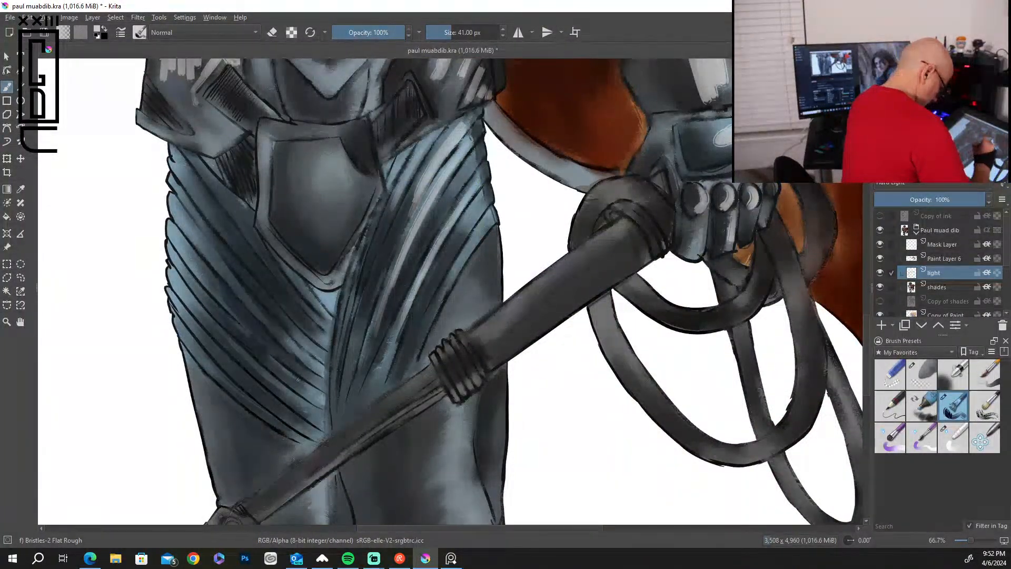
left_click_drag(483, 227, 413, 359)
left_click_drag(489, 248, 441, 335)
left_click_drag(478, 275, 445, 333)
left_click_drag(479, 304, 457, 333)
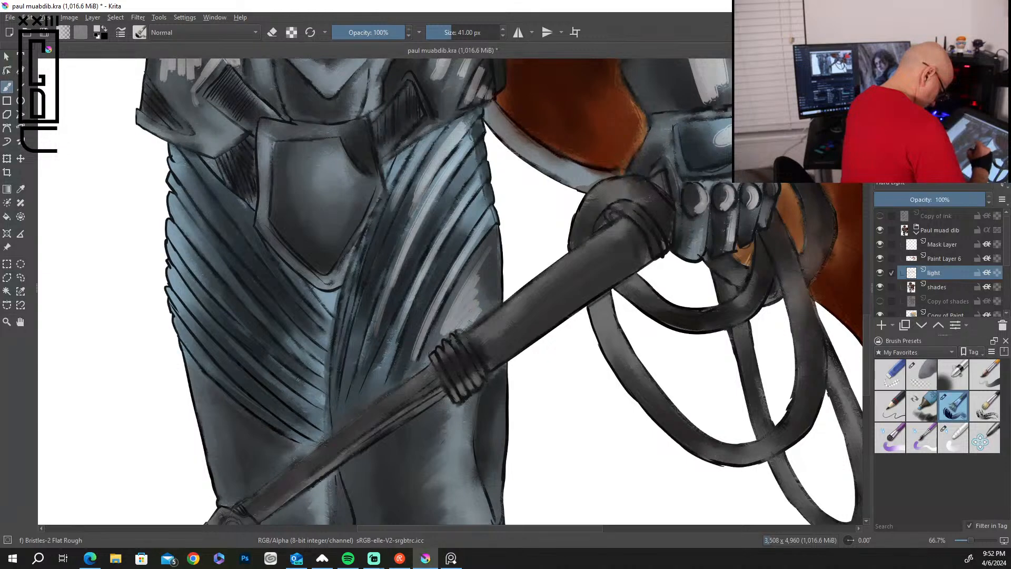
Highlight the shield-shaped groin plate and its rim, the adjacent hip strap and the curved band above the plate.
mouse_move(327, 150)
left_mouse_down()
mouse_move(357, 194)
mouse_move(300, 184)
mouse_move(352, 201)
mouse_move(343, 241)
left_mouse_up()
left_click_drag(356, 196, 330, 255)
mouse_move(258, 203)
left_mouse_down()
mouse_move(302, 271)
mouse_move(335, 288)
left_mouse_up()
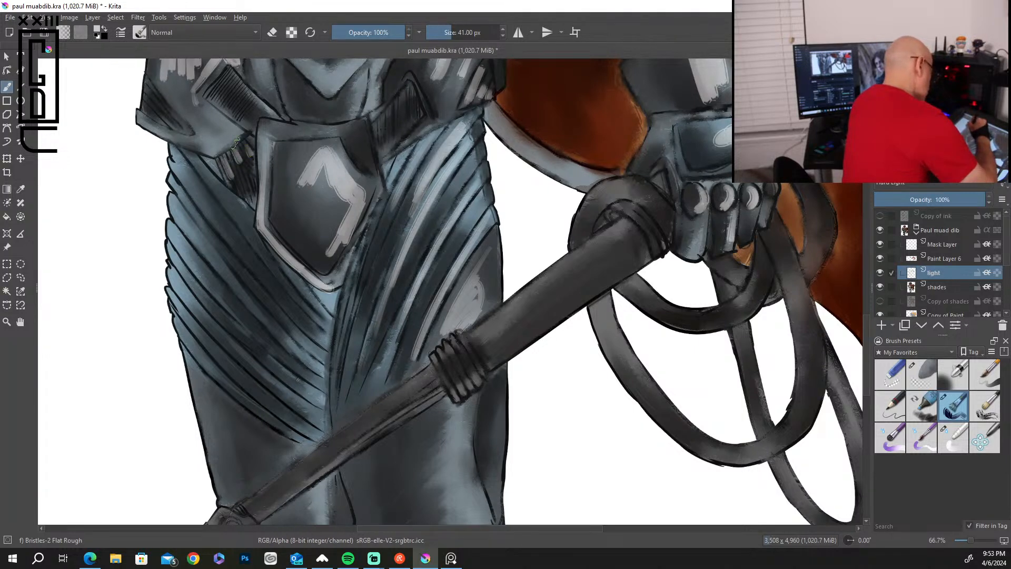
mouse_move(229, 145)
left_mouse_down()
mouse_move(200, 127)
mouse_move(213, 107)
mouse_move(241, 111)
left_mouse_up()
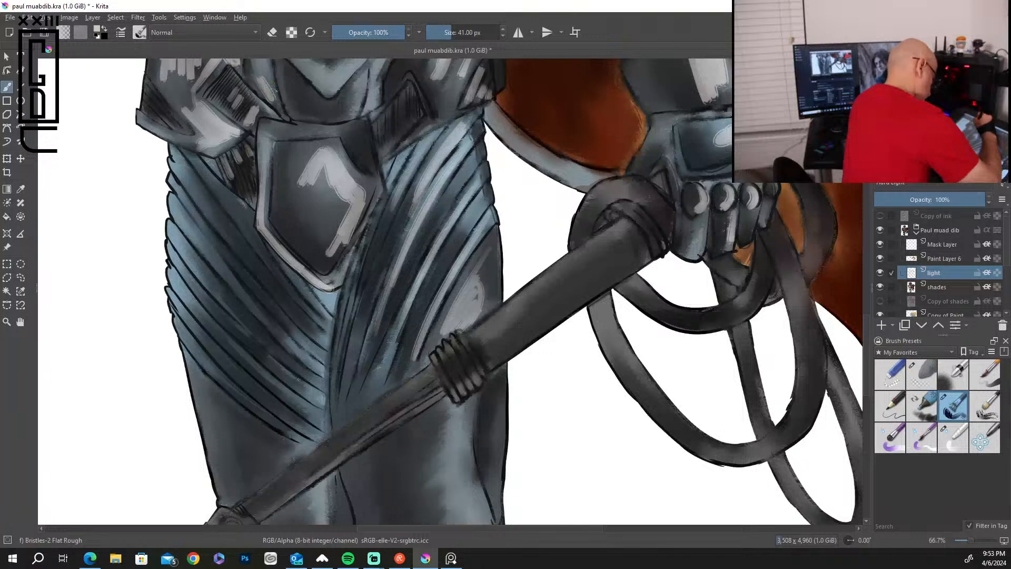
left_click_drag(289, 100, 333, 112)
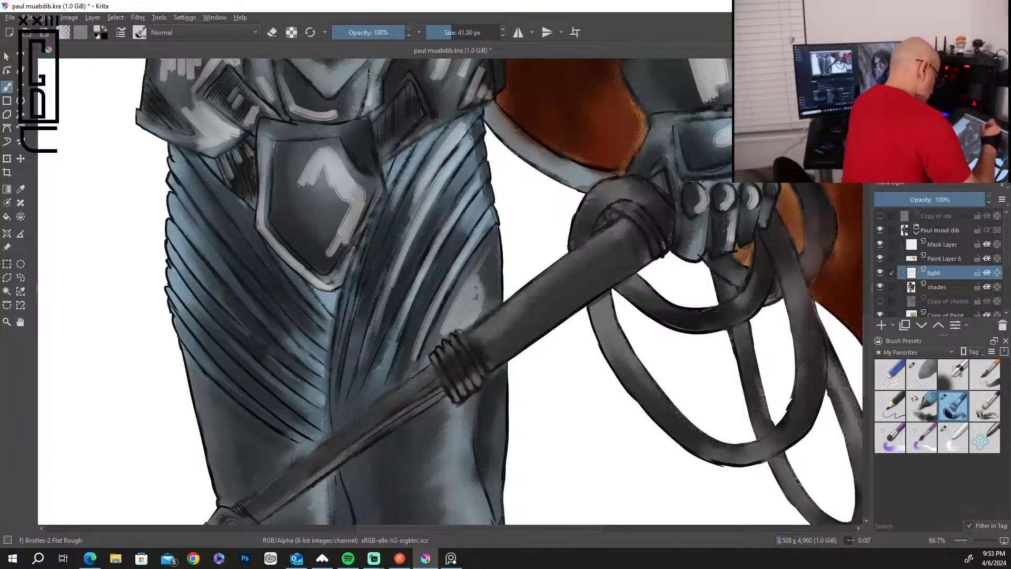
Paint light strokes along the diagonal ridges of the other thigh, from the hip down toward the shaft.
mouse_move(188, 151)
left_mouse_down()
mouse_move(241, 217)
mouse_move(226, 224)
mouse_move(228, 244)
left_mouse_up()
left_click_drag(175, 182, 228, 259)
left_click_drag(180, 206, 237, 294)
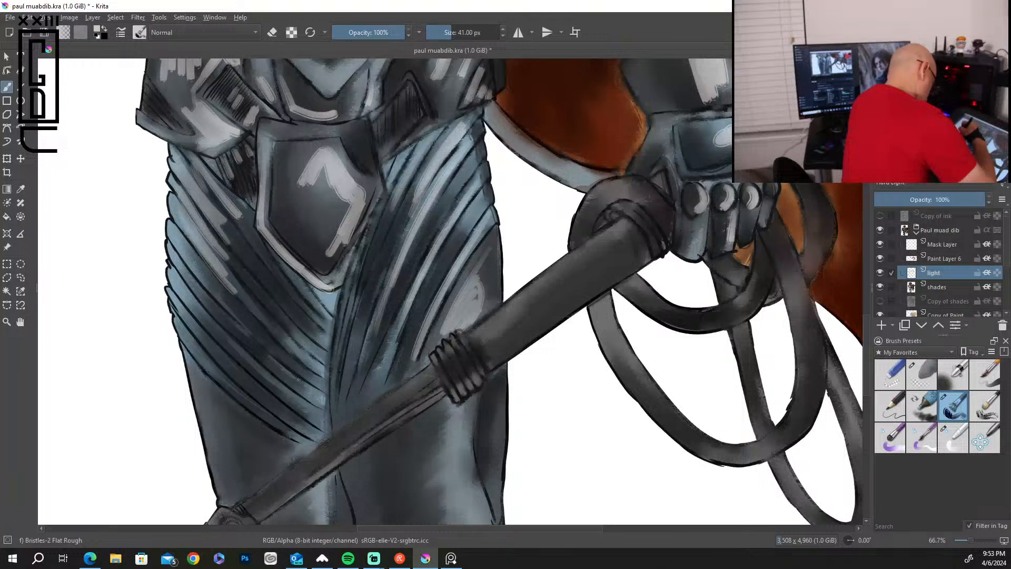
left_click_drag(180, 242, 231, 315)
mouse_move(193, 280)
left_mouse_down()
mouse_move(262, 358)
mouse_move(239, 356)
mouse_move(269, 385)
left_mouse_up()
left_click_drag(190, 315, 284, 417)
left_click_drag(200, 348, 266, 418)
left_click_drag(208, 364, 289, 417)
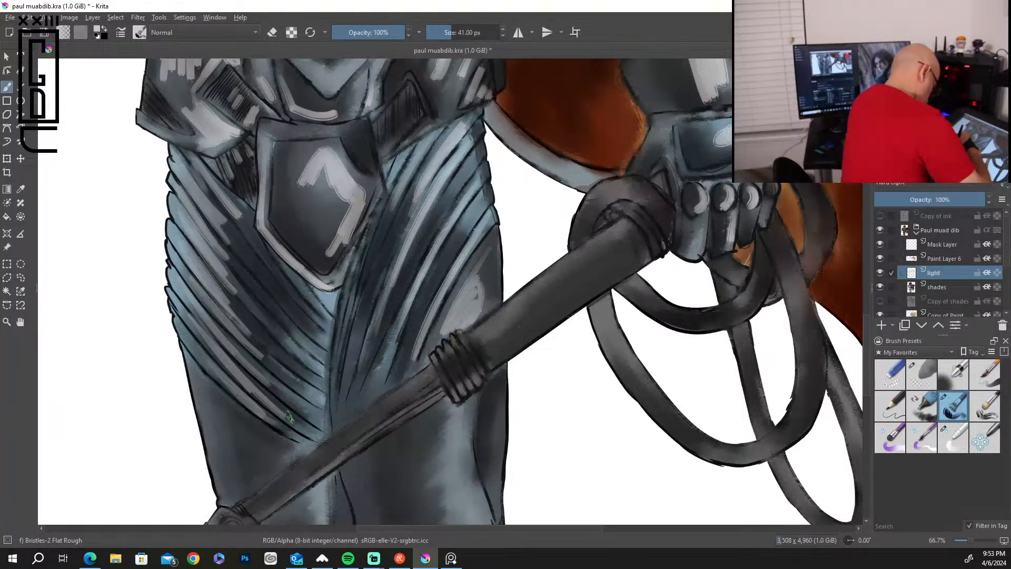
left_click_drag(301, 286, 322, 312)
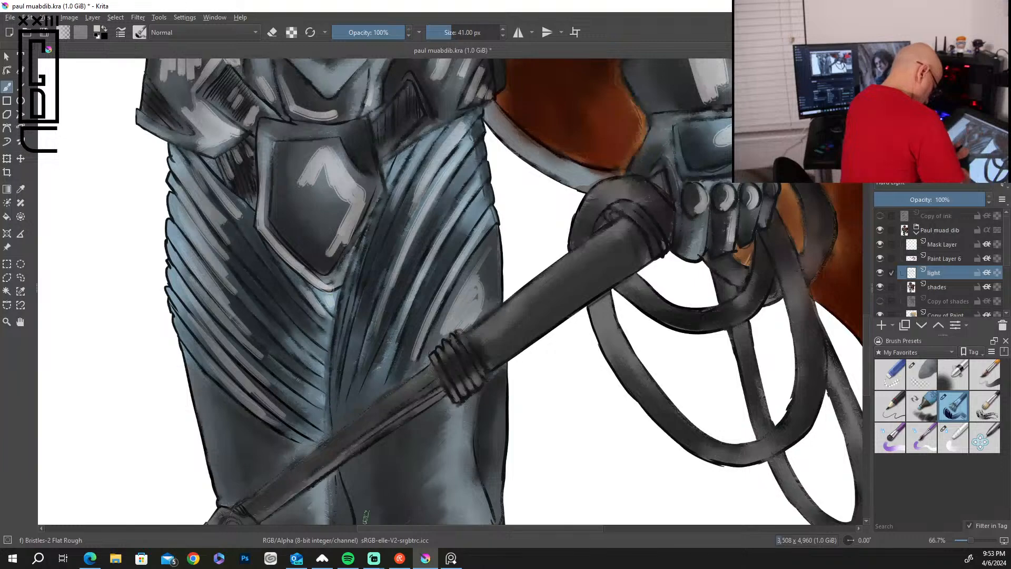
Blend the highlights on the cape's long upper folds and the collar with the Blender Basic brush.
left_click_drag(512, 209, 542, 453)
left_click_drag(552, 225, 566, 362)
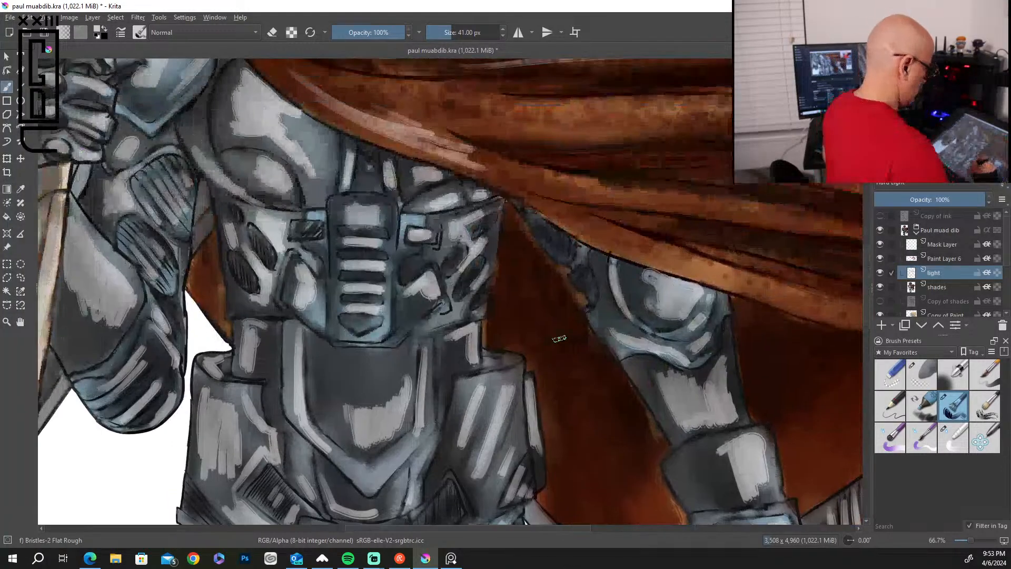
key("ctrl+z")
left_click_drag(525, 207, 578, 414)
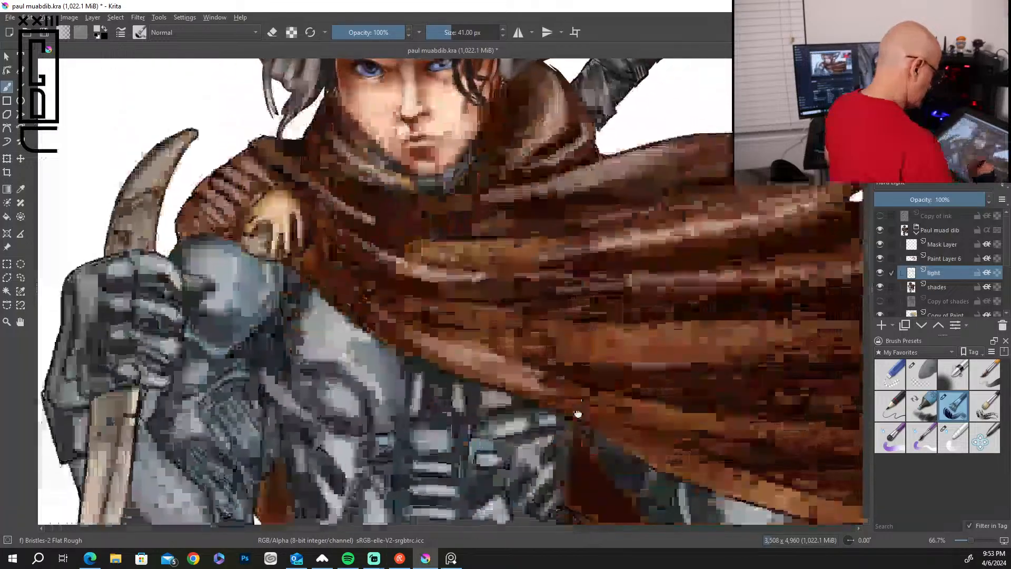
left_click(954, 437)
mouse_move(795, 220)
left_mouse_down()
mouse_move(637, 238)
mouse_move(527, 269)
left_mouse_up()
left_click_drag(690, 222, 660, 215)
mouse_move(768, 207)
left_mouse_down()
mouse_move(574, 220)
mouse_move(548, 232)
left_mouse_up()
mouse_move(552, 285)
left_mouse_down()
mouse_move(636, 280)
mouse_move(558, 295)
mouse_move(813, 285)
mouse_move(506, 290)
mouse_move(463, 279)
left_mouse_up()
mouse_move(541, 140)
left_mouse_down()
mouse_move(532, 174)
mouse_move(580, 143)
mouse_move(513, 187)
left_mouse_up()
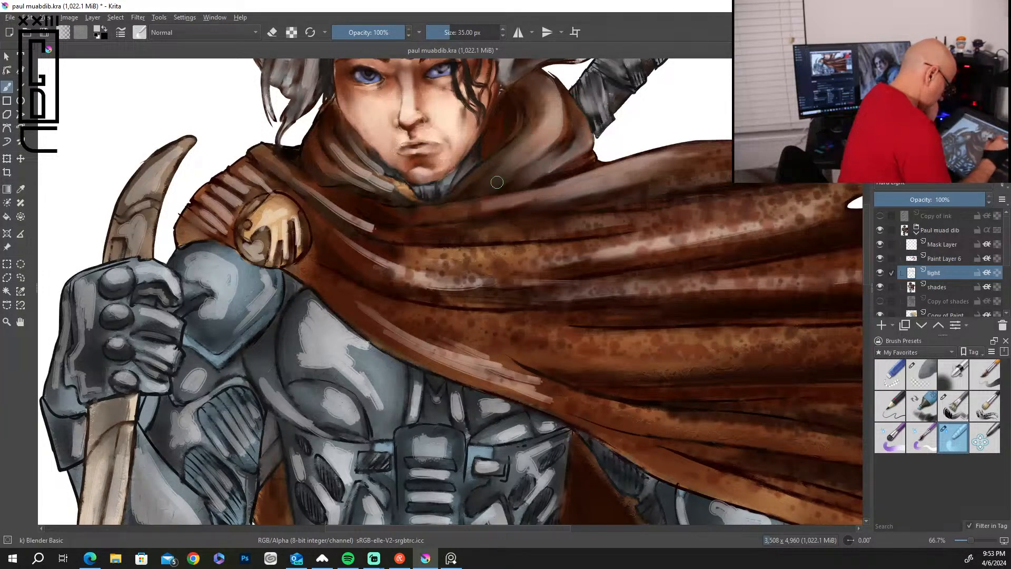
Blend the highlights on the scarf folds below the chin, the shoulder folds, the round brooch and the cape's lower edge.
left_click_drag(363, 155, 371, 169)
mouse_move(345, 135)
left_mouse_down()
mouse_move(370, 162)
mouse_move(329, 143)
mouse_move(389, 183)
mouse_move(347, 173)
mouse_move(369, 194)
left_mouse_up()
left_click_drag(295, 180, 369, 232)
mouse_move(284, 228)
left_mouse_down()
mouse_move(286, 246)
mouse_move(271, 219)
mouse_move(273, 235)
left_mouse_up()
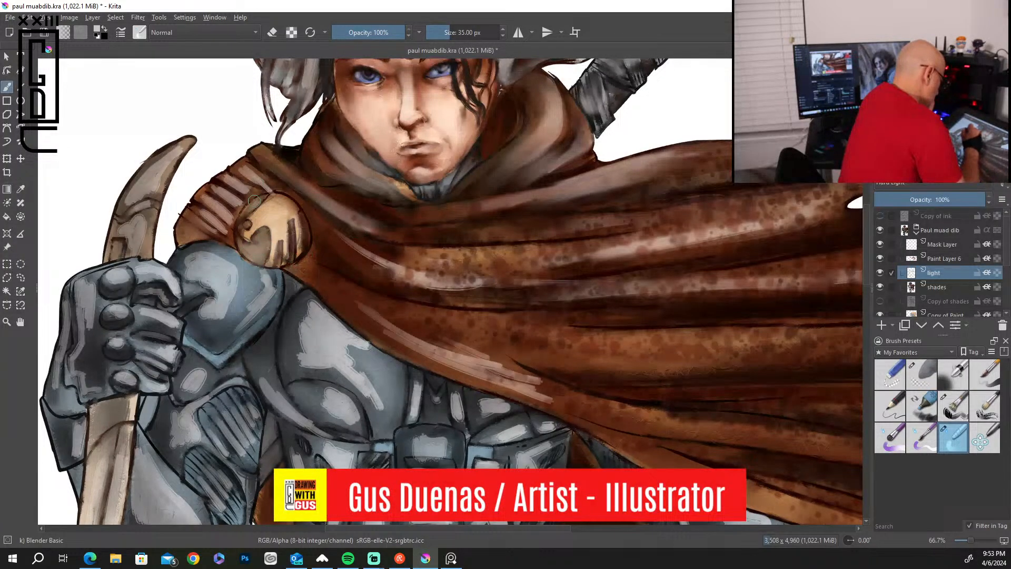
left_click_drag(259, 184, 258, 179)
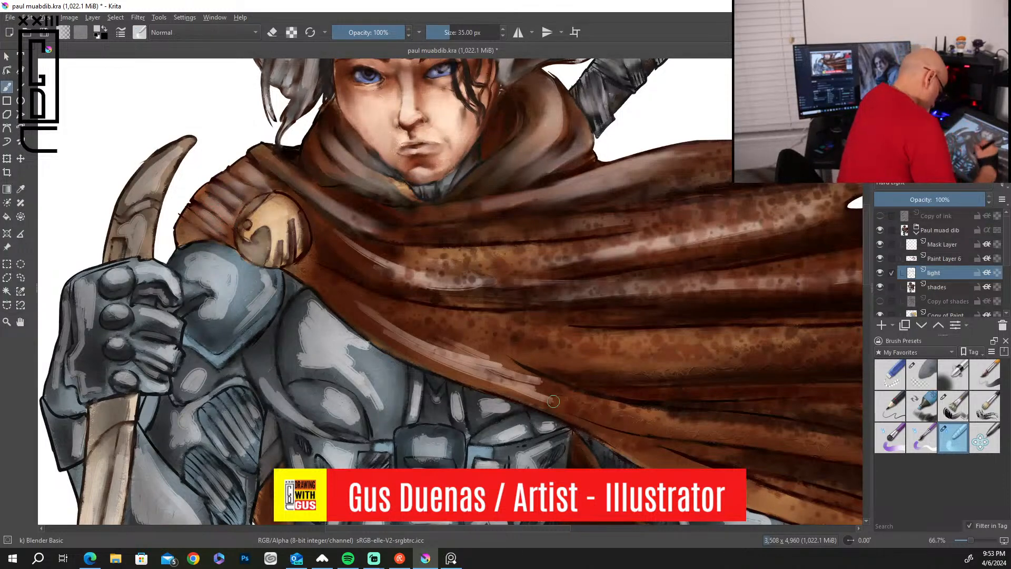
mouse_move(365, 309)
left_mouse_down()
mouse_move(416, 341)
mouse_move(543, 389)
mouse_move(515, 396)
left_mouse_up()
Blend the highlights on the rounded chest plates, the upper torso armor and the slotted center panel.
mouse_move(352, 375)
left_mouse_down()
mouse_move(373, 403)
mouse_move(323, 315)
mouse_move(295, 367)
mouse_move(327, 360)
left_mouse_up()
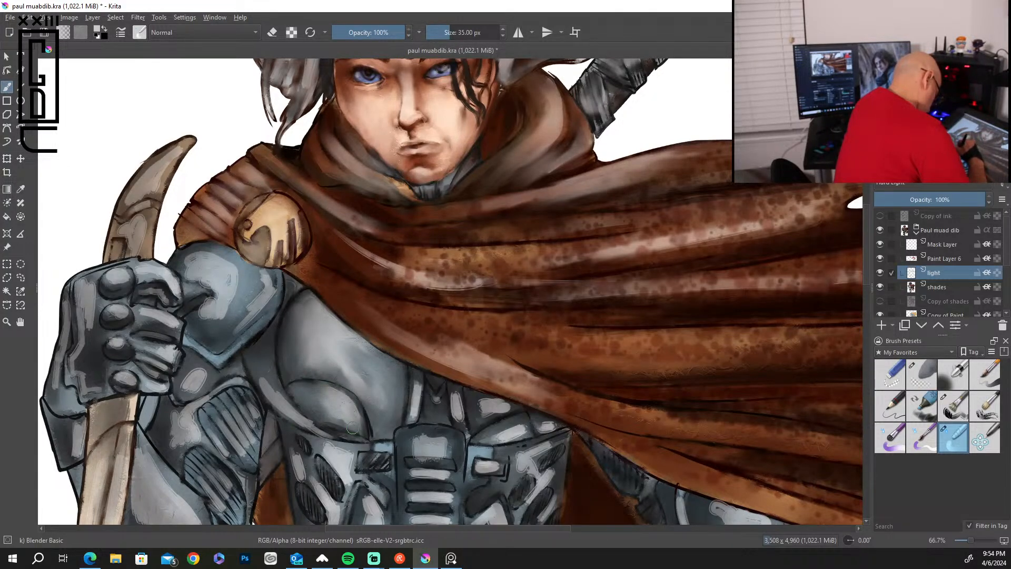
left_click_drag(414, 396, 415, 373)
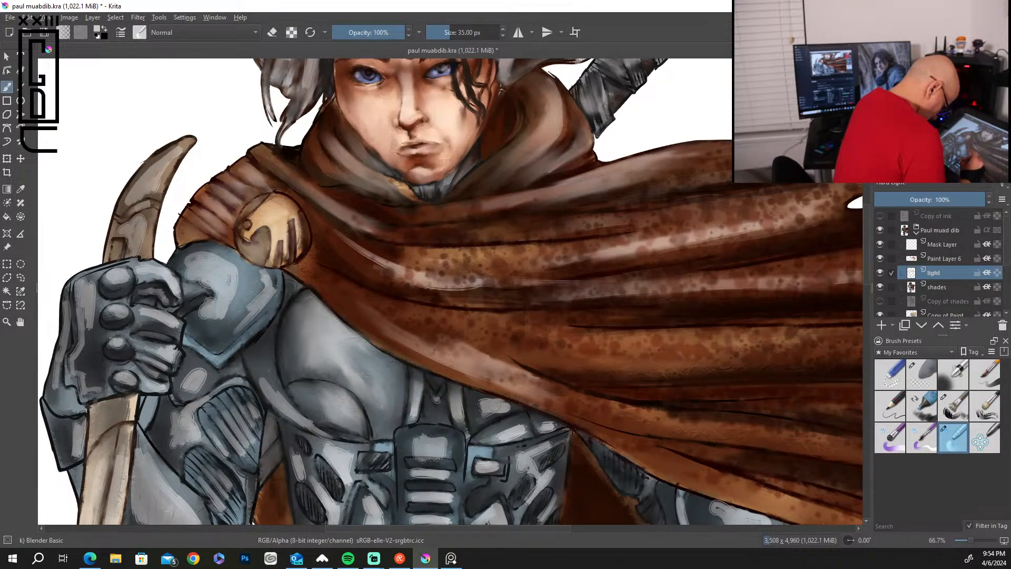
mouse_move(507, 405)
left_mouse_down()
mouse_move(487, 414)
mouse_move(533, 423)
mouse_move(518, 429)
mouse_move(546, 426)
left_mouse_up()
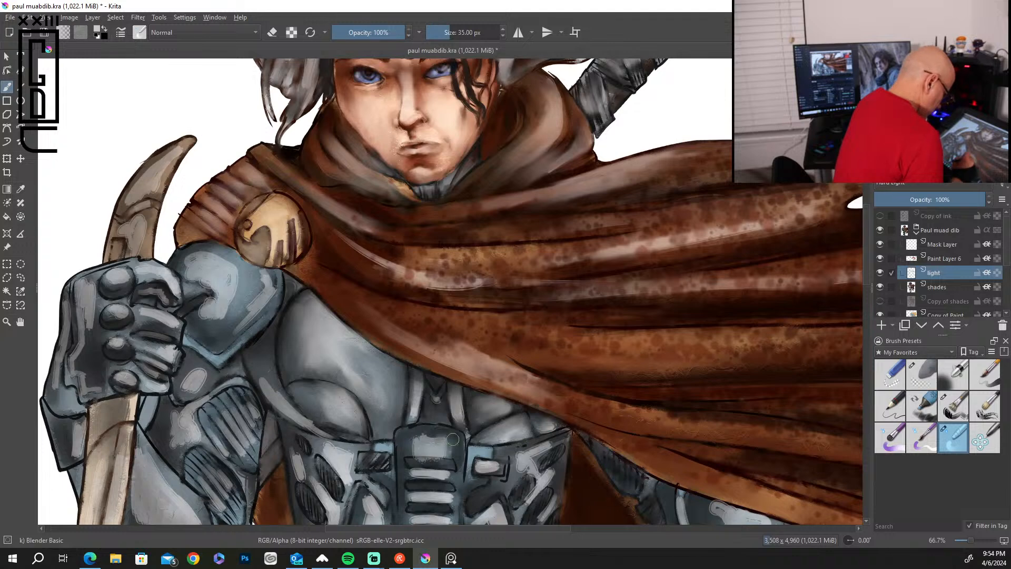
mouse_move(518, 440)
left_mouse_down()
mouse_move(490, 466)
mouse_move(533, 458)
mouse_move(526, 505)
mouse_move(550, 496)
left_mouse_up()
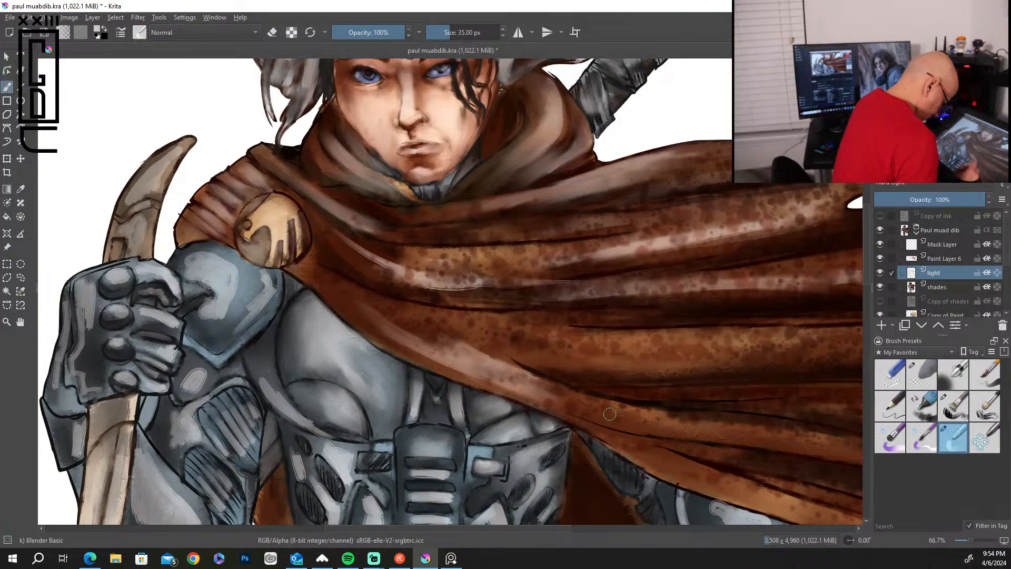
mouse_move(431, 476)
left_mouse_down()
mouse_move(447, 477)
mouse_move(423, 472)
left_mouse_up()
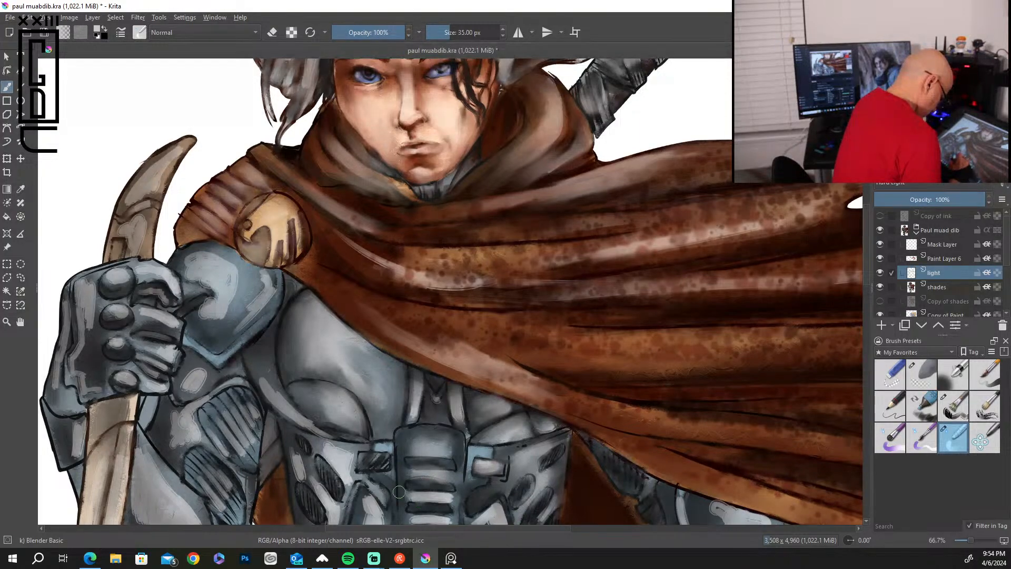
left_click_drag(440, 516, 400, 517)
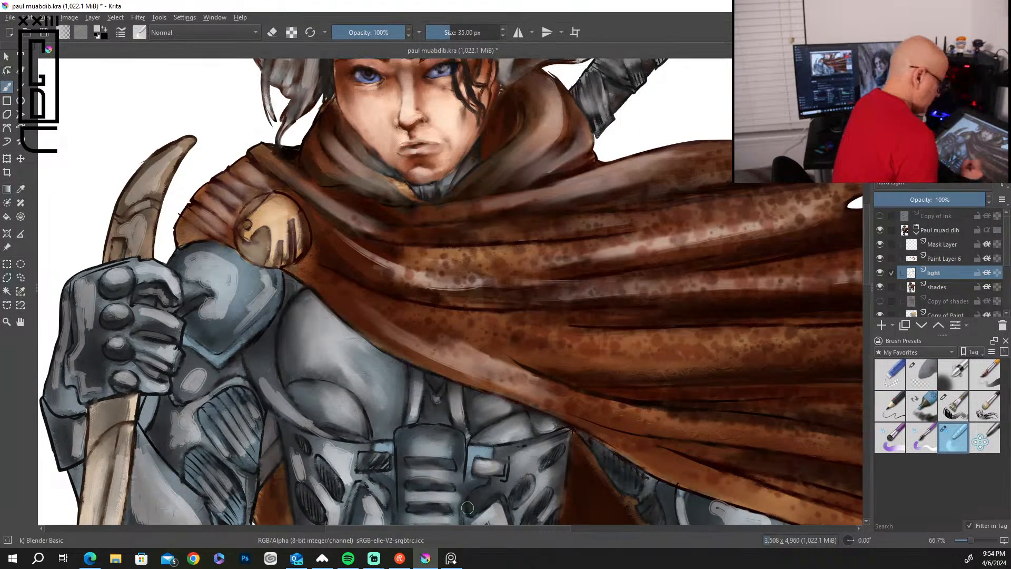
Blend the highlights around the oval vents and the angled plates on the torso sides.
left_click_drag(866, 276, 864, 333)
mouse_move(487, 208)
left_mouse_down()
mouse_move(479, 221)
mouse_move(503, 211)
left_mouse_up()
mouse_move(372, 192)
left_mouse_down()
mouse_move(376, 235)
mouse_move(355, 223)
left_mouse_up()
mouse_move(350, 154)
left_mouse_down()
mouse_move(342, 164)
mouse_move(351, 159)
mouse_move(295, 150)
mouse_move(292, 170)
left_mouse_up()
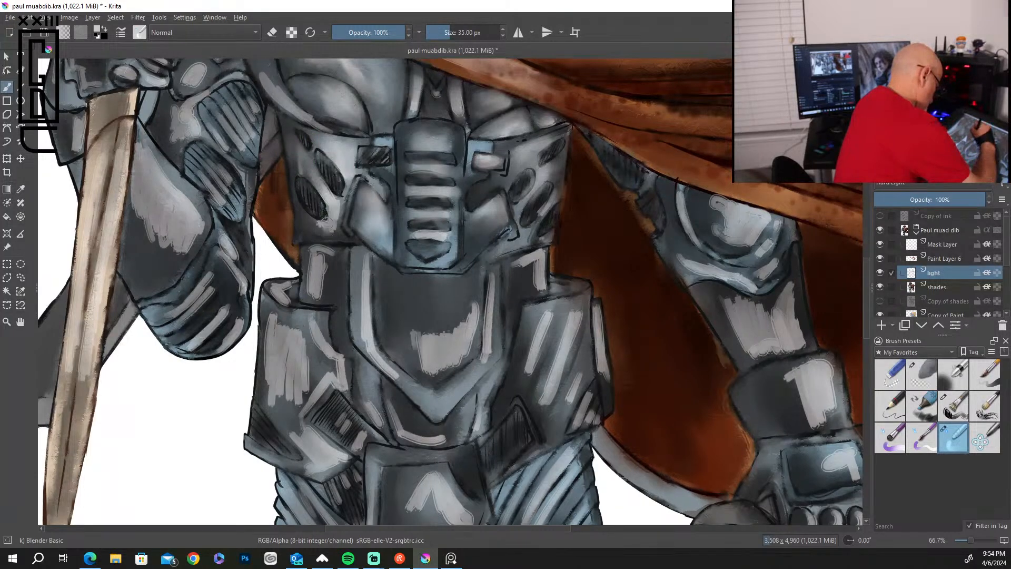
left_click_drag(316, 215, 322, 168)
mouse_move(258, 62)
left_mouse_down()
mouse_move(270, 97)
mouse_move(324, 134)
left_mouse_up()
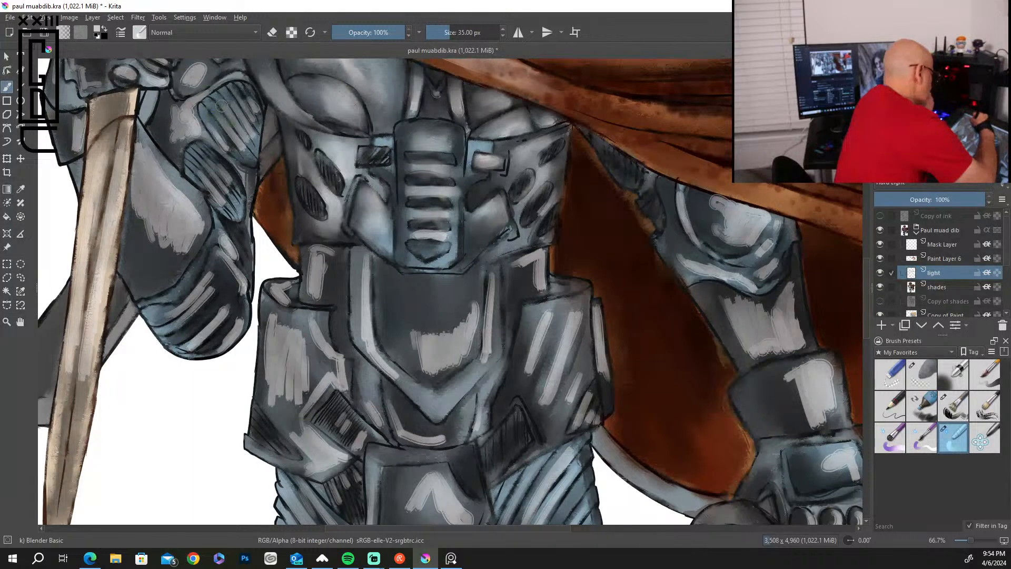
Smooth the highlights around the bent arm's ribbed upper panels and on its ribbed elbow guard.
mouse_move(244, 111)
left_mouse_down()
mouse_move(257, 123)
mouse_move(249, 157)
left_mouse_up()
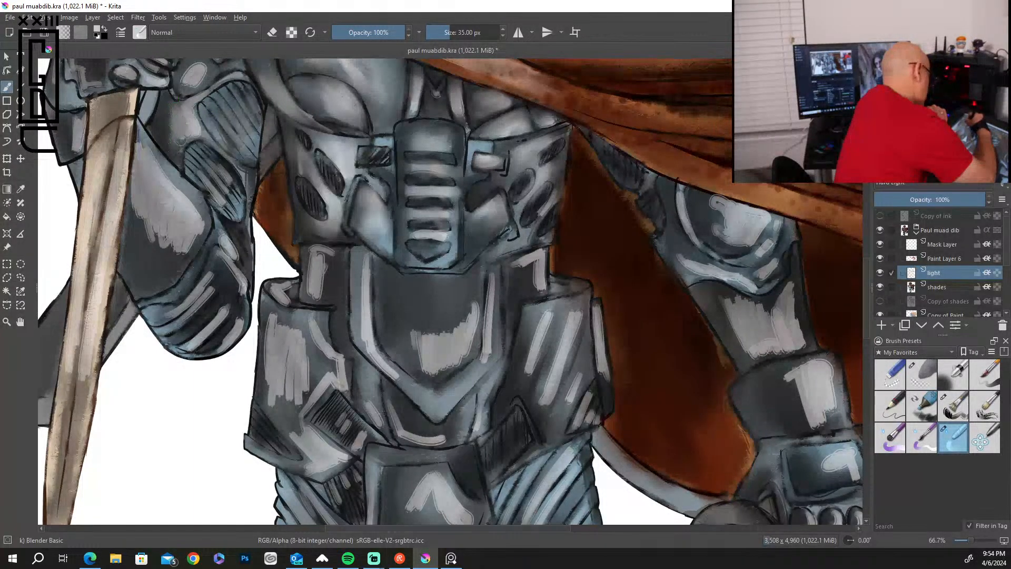
mouse_move(199, 135)
left_mouse_down()
mouse_move(218, 76)
mouse_move(205, 70)
mouse_move(175, 95)
mouse_move(193, 66)
left_mouse_up()
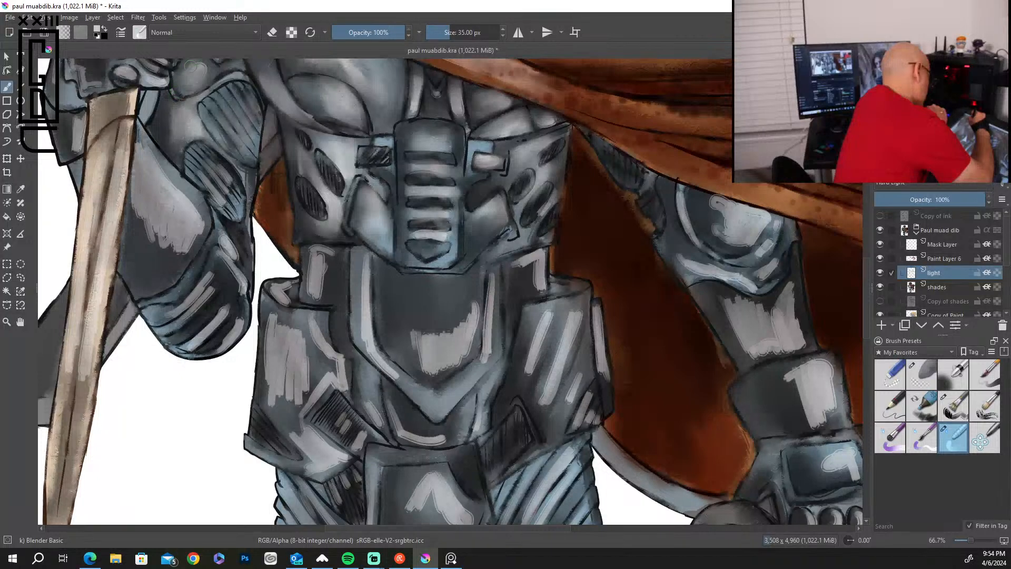
left_click_drag(234, 198, 219, 206)
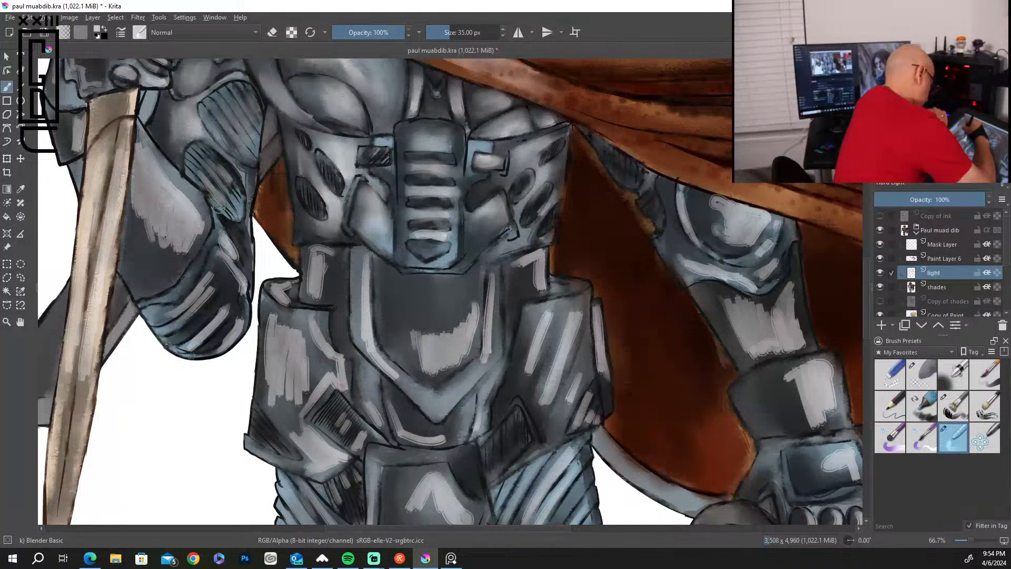
mouse_move(228, 244)
left_mouse_down()
mouse_move(246, 312)
mouse_move(214, 258)
mouse_move(186, 301)
mouse_move(147, 324)
mouse_move(211, 283)
left_mouse_up()
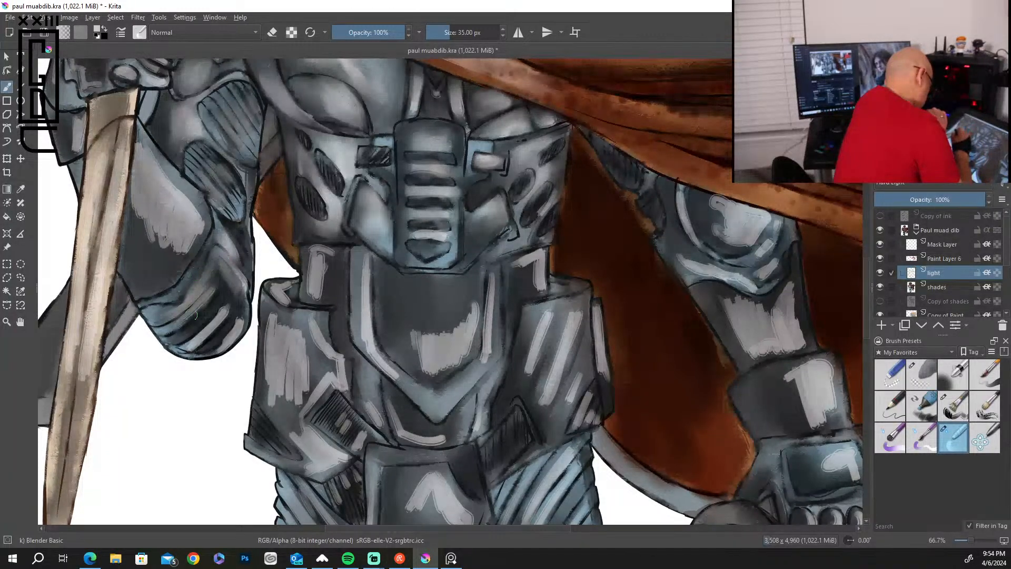
mouse_move(220, 317)
left_mouse_down()
mouse_move(198, 339)
mouse_move(262, 264)
mouse_move(223, 349)
left_mouse_up()
Blend the light strokes on the hip plate beside the bent arm into a smooth metallic shine.
mouse_move(271, 314)
left_mouse_down()
mouse_move(269, 346)
mouse_move(283, 308)
left_mouse_up()
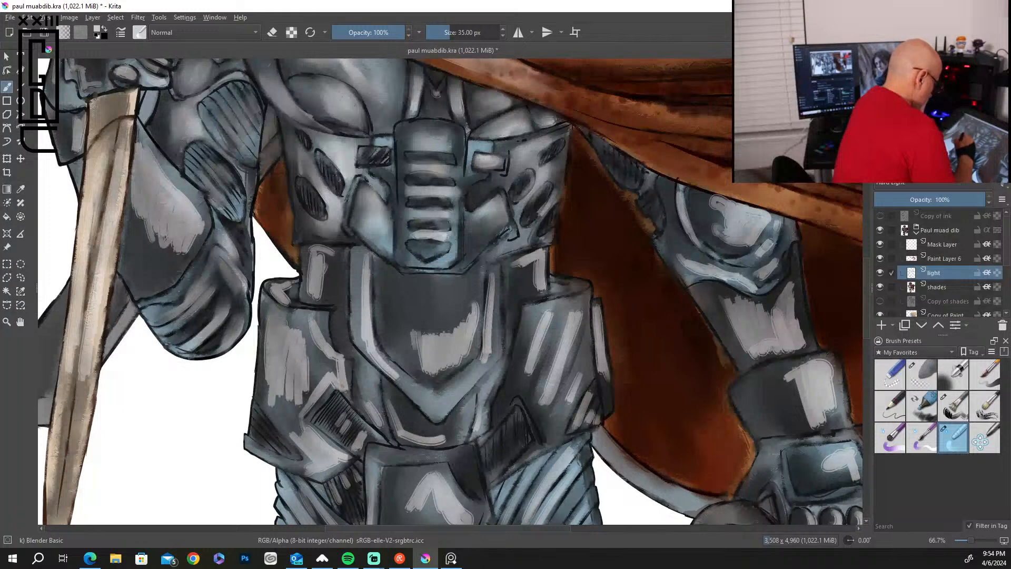
mouse_move(308, 371)
left_mouse_down()
mouse_move(326, 329)
mouse_move(333, 366)
mouse_move(315, 359)
mouse_move(298, 397)
mouse_move(263, 364)
left_mouse_up()
mouse_move(279, 421)
left_mouse_down()
mouse_move(303, 447)
mouse_move(305, 419)
left_mouse_up()
mouse_move(337, 380)
left_mouse_down()
mouse_move(342, 372)
mouse_move(341, 391)
left_mouse_up()
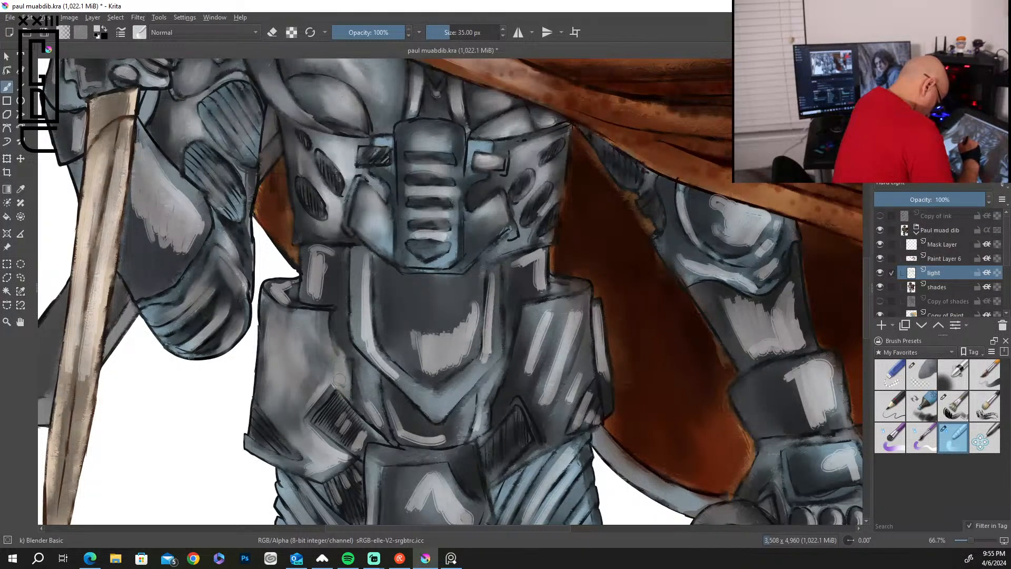
Clean up the hip plate's inner edge with the 18 px Eraser Soft brush, and blend the plate's edge and lower rim.
key("slash")
left_click_drag(329, 324, 342, 364)
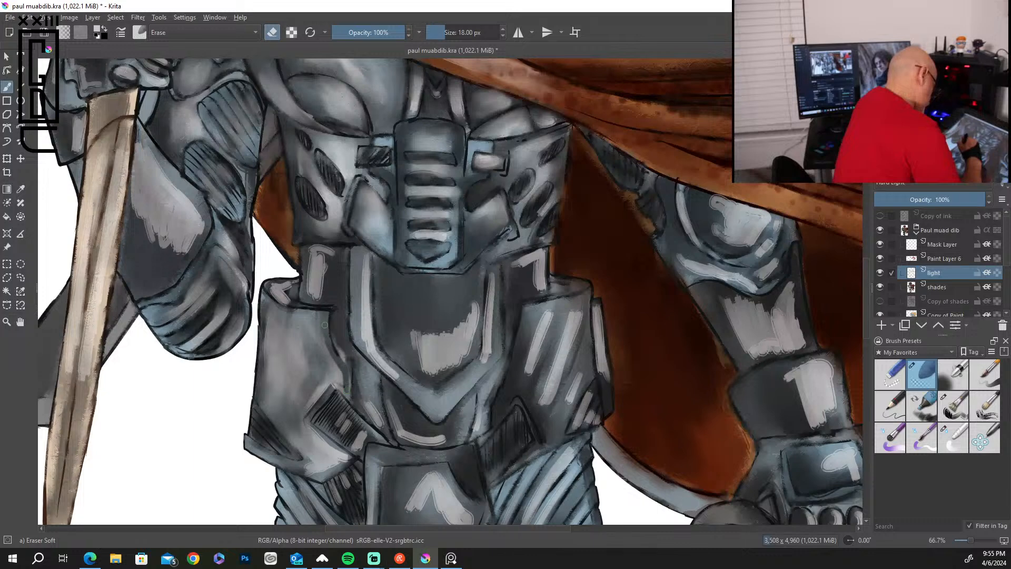
left_click_drag(348, 379, 338, 347)
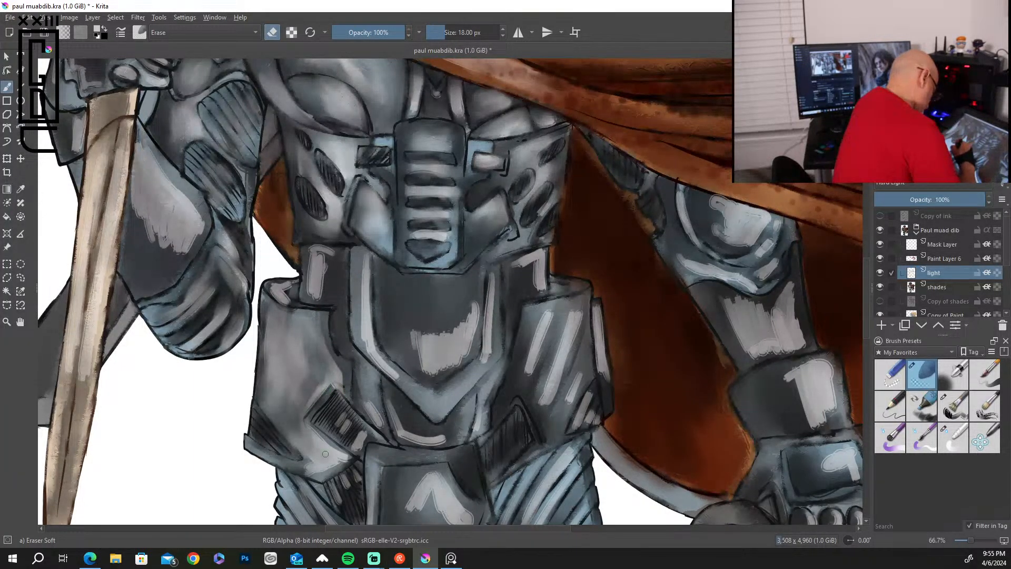
key("slash")
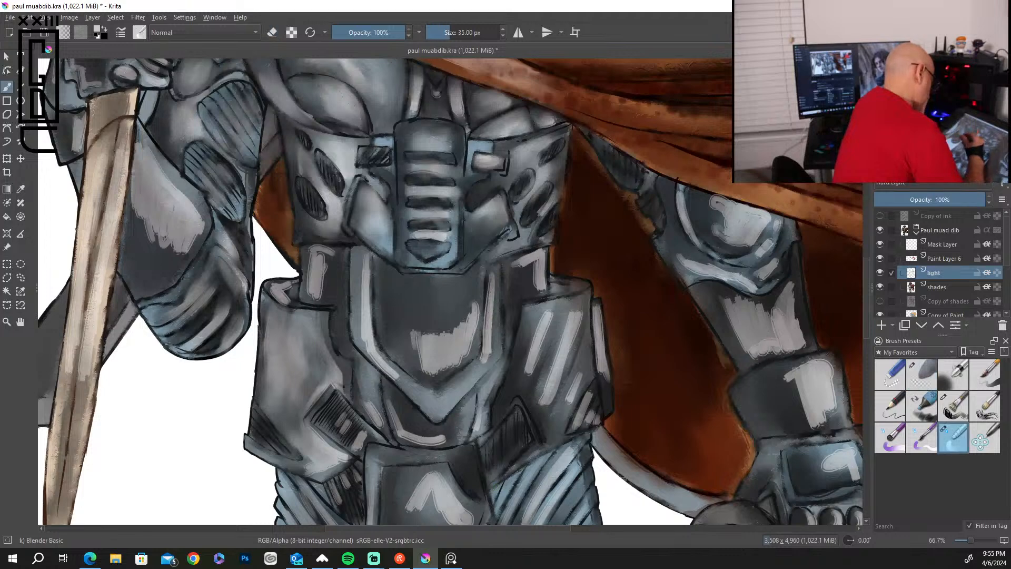
left_click_drag(346, 380, 341, 376)
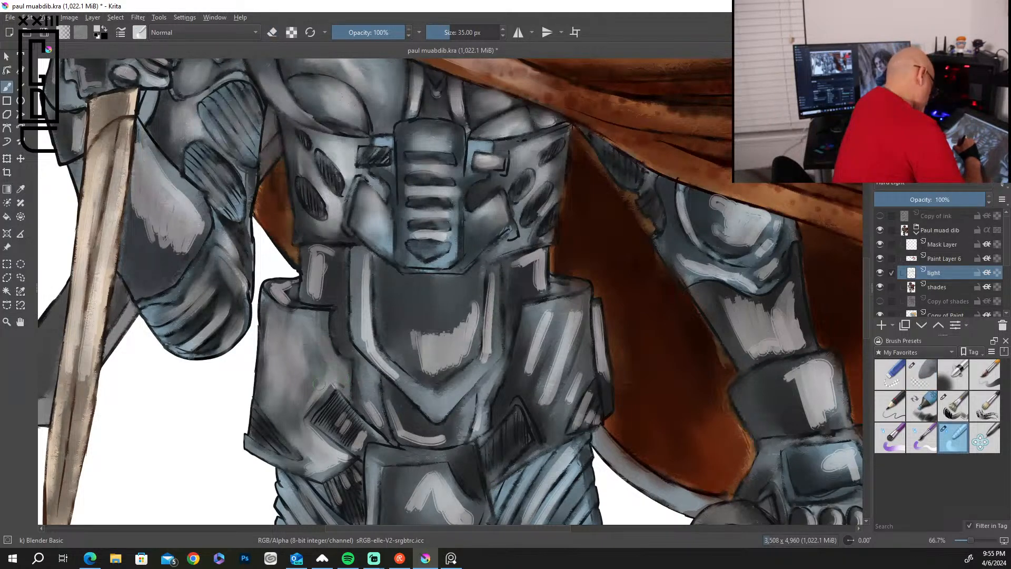
mouse_move(324, 448)
left_mouse_down()
mouse_move(350, 457)
mouse_move(304, 458)
left_mouse_up()
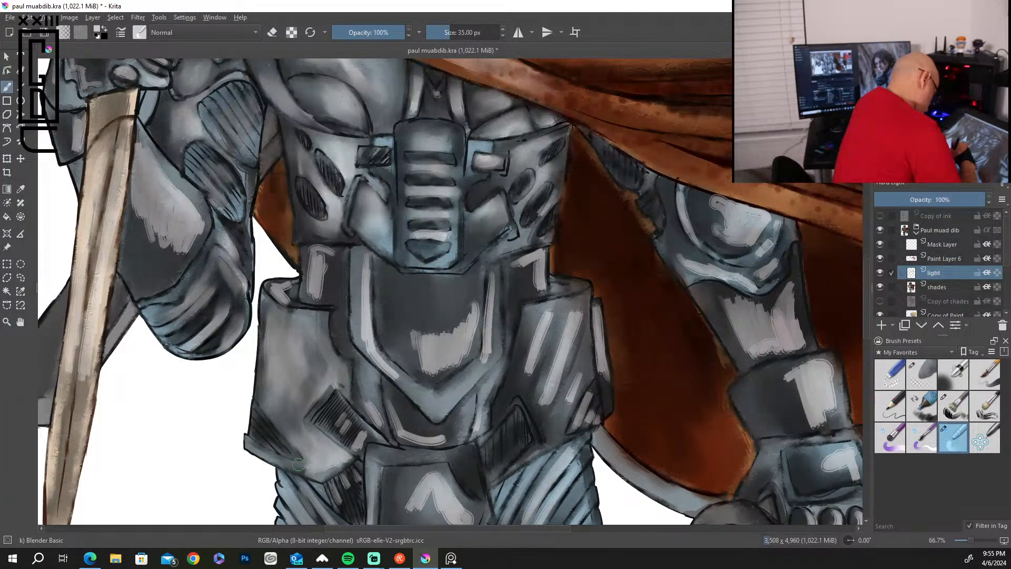
Blend the highlights on the central abdomen plate and its raised borders, and on the hip plate beside the cape.
mouse_move(374, 335)
left_mouse_down()
mouse_move(364, 343)
mouse_move(369, 258)
left_mouse_up()
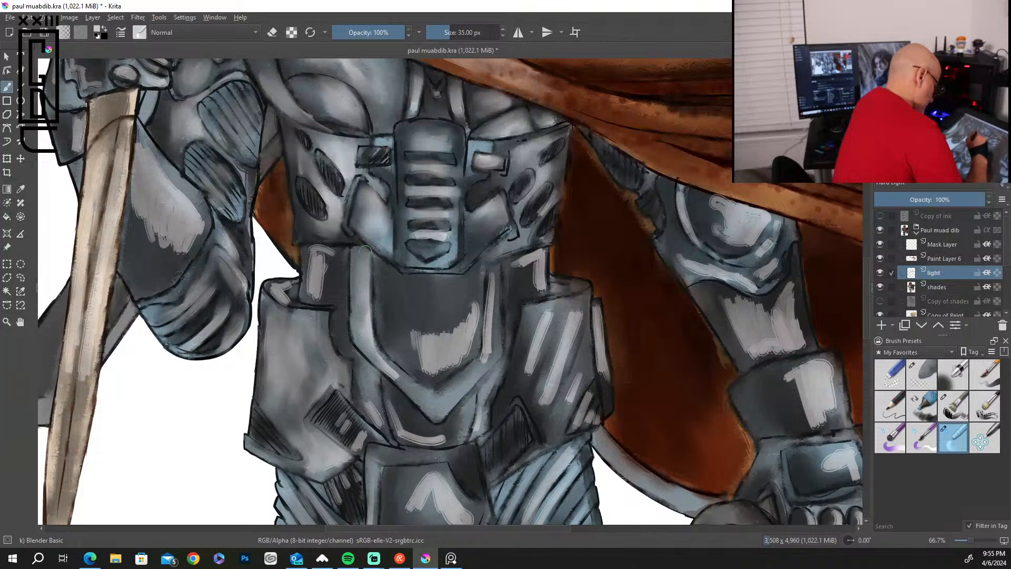
mouse_move(386, 361)
left_mouse_down()
mouse_move(398, 367)
mouse_move(473, 308)
mouse_move(458, 369)
mouse_move(442, 363)
mouse_move(426, 379)
mouse_move(408, 331)
left_mouse_up()
left_click_drag(487, 269, 482, 364)
mouse_move(537, 254)
left_mouse_down()
mouse_move(527, 275)
mouse_move(537, 272)
mouse_move(534, 292)
mouse_move(538, 253)
mouse_move(518, 274)
left_mouse_up()
mouse_move(539, 333)
left_mouse_down()
mouse_move(519, 400)
mouse_move(563, 347)
mouse_move(578, 310)
mouse_move(537, 424)
mouse_move(581, 375)
left_mouse_up()
mouse_move(595, 329)
left_mouse_down()
mouse_move(581, 404)
mouse_move(588, 388)
mouse_move(573, 416)
mouse_move(593, 406)
mouse_move(583, 419)
mouse_move(607, 396)
mouse_move(599, 417)
left_mouse_up()
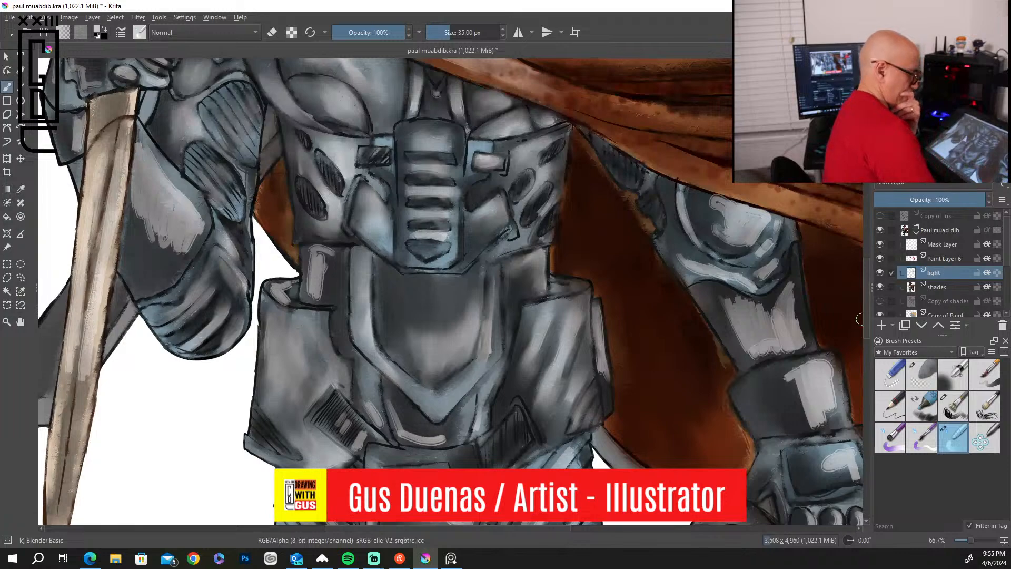
Blend the light strokes along the ribs of the thigh armor on the cape side into smooth highlights.
left_click_drag(866, 307, 866, 361)
mouse_move(558, 154)
left_mouse_down()
mouse_move(574, 137)
mouse_move(517, 213)
left_mouse_up()
left_click_drag(558, 179, 487, 331)
left_click_drag(552, 245, 512, 340)
left_click_drag(583, 255, 520, 374)
mouse_move(585, 279)
left_mouse_down()
mouse_move(560, 347)
mouse_move(562, 317)
left_mouse_up()
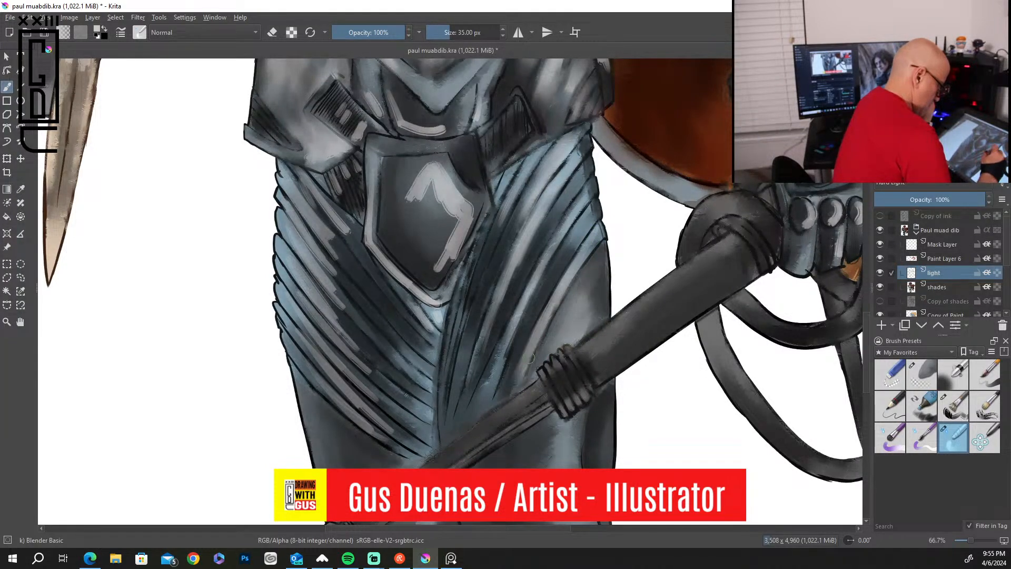
Blend the light strokes on the shield-shaped plate below the belt and along its raised border.
mouse_move(445, 264)
left_mouse_down()
mouse_move(473, 210)
mouse_move(450, 244)
left_mouse_up()
mouse_move(451, 244)
left_mouse_down()
mouse_move(455, 191)
mouse_move(429, 220)
mouse_move(441, 170)
mouse_move(424, 178)
mouse_move(406, 213)
mouse_move(439, 180)
mouse_move(431, 224)
mouse_move(441, 243)
mouse_move(467, 230)
mouse_move(427, 265)
mouse_move(377, 207)
mouse_move(368, 225)
mouse_move(377, 179)
left_mouse_up()
mouse_move(379, 239)
left_mouse_down()
mouse_move(427, 300)
mouse_move(413, 279)
left_mouse_up()
Smooth the highlights on the ribs of the thigh on the sword side, and blend the belt plate and hatched strap above it.
mouse_move(324, 198)
left_mouse_down()
mouse_move(334, 227)
mouse_move(339, 213)
mouse_move(329, 222)
mouse_move(344, 269)
mouse_move(296, 183)
mouse_move(317, 241)
left_mouse_up()
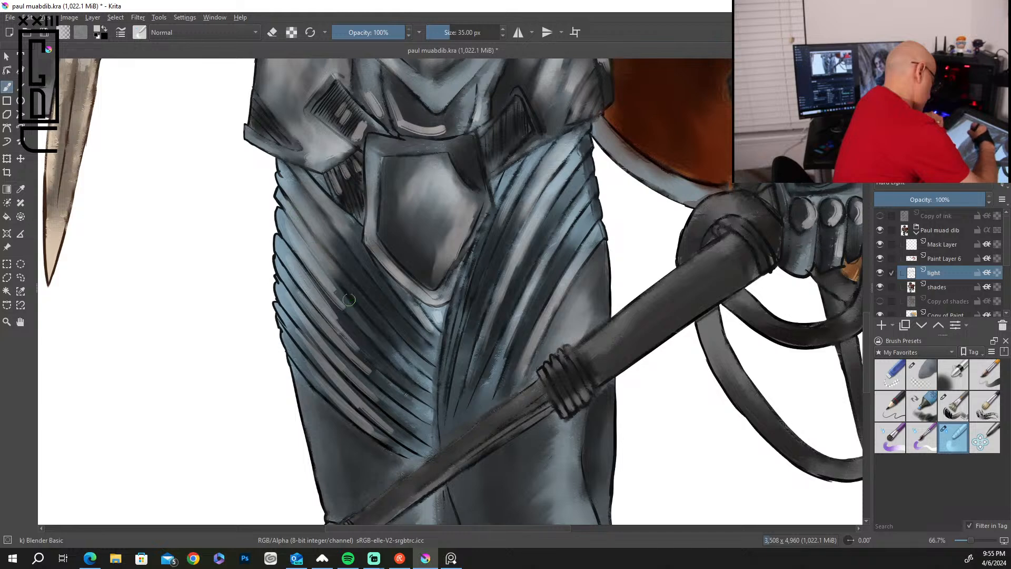
mouse_move(329, 292)
left_mouse_down()
mouse_move(373, 342)
mouse_move(327, 302)
mouse_move(376, 373)
mouse_move(309, 310)
mouse_move(372, 378)
mouse_move(285, 292)
mouse_move(317, 366)
mouse_move(366, 432)
mouse_move(344, 376)
left_mouse_up()
mouse_move(400, 130)
left_mouse_down()
mouse_move(399, 102)
mouse_move(405, 123)
mouse_move(413, 126)
mouse_move(401, 114)
mouse_move(425, 126)
mouse_move(408, 104)
mouse_move(426, 115)
mouse_move(414, 128)
mouse_move(364, 94)
mouse_move(385, 130)
mouse_move(352, 130)
mouse_move(366, 123)
mouse_move(355, 133)
mouse_move(343, 116)
left_mouse_up()
mouse_move(348, 166)
left_mouse_down()
mouse_move(341, 200)
mouse_move(357, 169)
left_mouse_up()
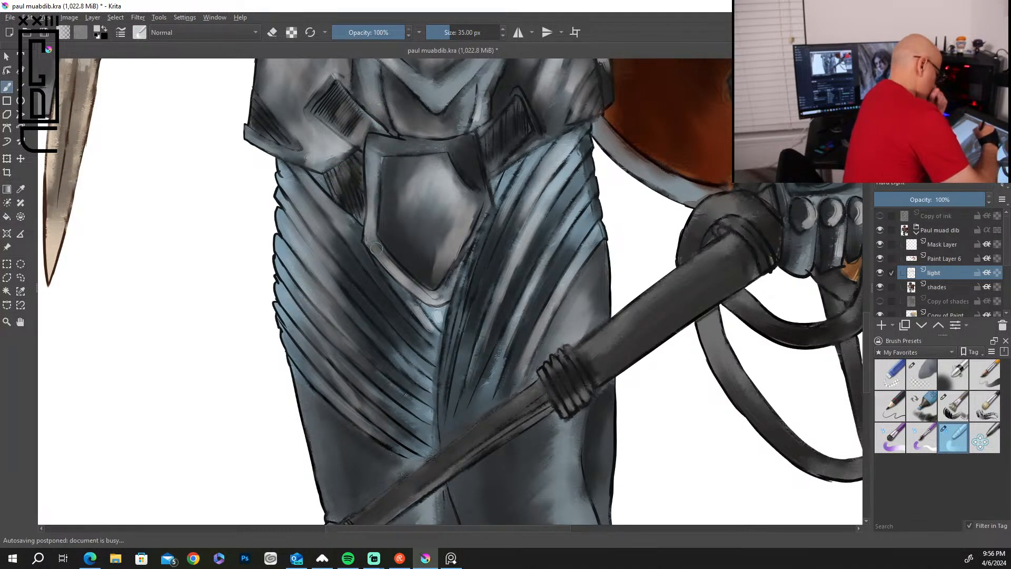
Blend the highlights on the lowered arm's elbow guard, forearm and wrist cuff into a soft metallic shine.
left_click_drag(745, 195, 589, 516)
mouse_move(592, 229)
left_mouse_down()
mouse_move(588, 258)
mouse_move(595, 234)
mouse_move(573, 212)
mouse_move(549, 209)
mouse_move(554, 246)
mouse_move(542, 225)
mouse_move(563, 253)
mouse_move(582, 258)
mouse_move(597, 241)
mouse_move(540, 202)
mouse_move(581, 276)
mouse_move(607, 265)
mouse_move(604, 285)
mouse_move(614, 273)
mouse_move(550, 285)
mouse_move(508, 262)
left_mouse_up()
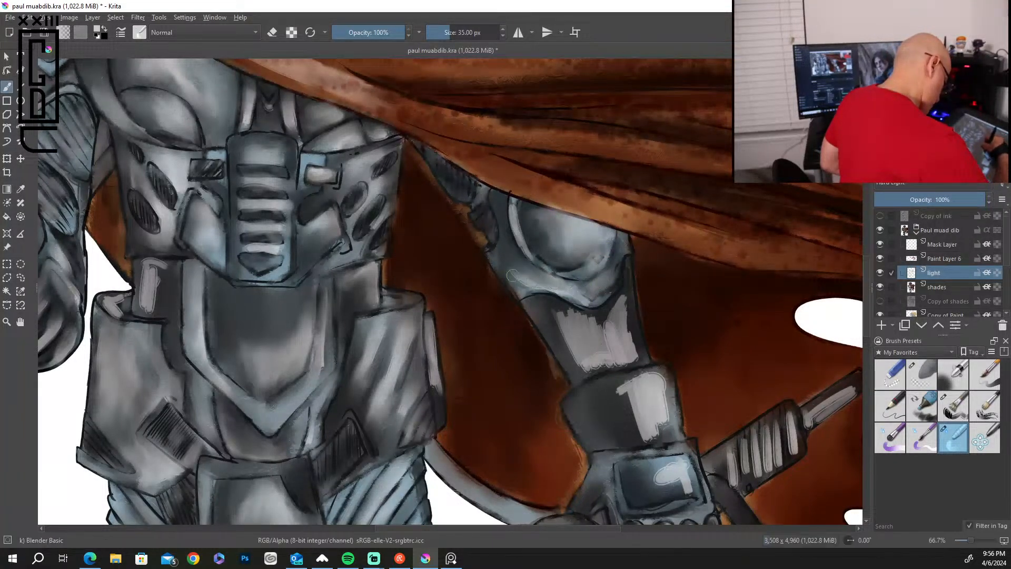
mouse_move(610, 336)
left_mouse_down()
mouse_move(618, 299)
mouse_move(610, 333)
mouse_move(627, 306)
mouse_move(636, 346)
mouse_move(617, 298)
mouse_move(597, 323)
mouse_move(549, 303)
mouse_move(577, 372)
mouse_move(586, 324)
left_mouse_up()
mouse_move(614, 355)
left_mouse_down()
mouse_move(629, 337)
mouse_move(637, 348)
mouse_move(606, 329)
left_mouse_up()
left_click_drag(570, 360, 574, 375)
mouse_move(654, 368)
left_mouse_down()
mouse_move(624, 389)
mouse_move(641, 388)
mouse_move(632, 418)
mouse_move(658, 440)
mouse_move(668, 410)
mouse_move(659, 380)
left_mouse_up()
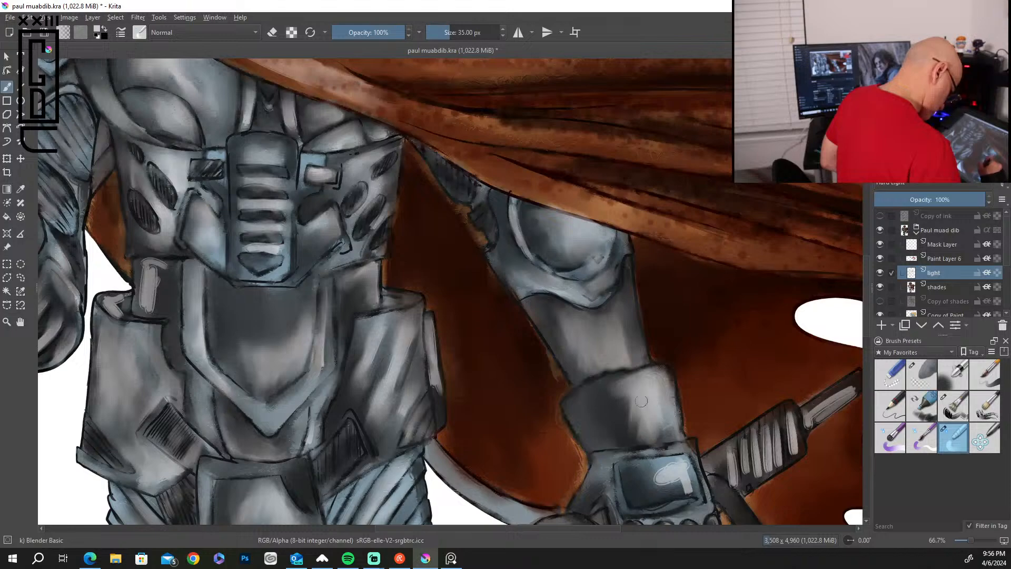
Smooth the highlights on the shoulder pad beside the raised fist and on the forearm plate of the bent arm.
mouse_move(357, 238)
left_mouse_down()
mouse_move(359, 250)
mouse_move(775, 460)
left_mouse_up()
mouse_move(456, 255)
left_mouse_down()
mouse_move(447, 195)
mouse_move(468, 209)
mouse_move(448, 270)
left_mouse_up()
left_click_drag(504, 253, 479, 277)
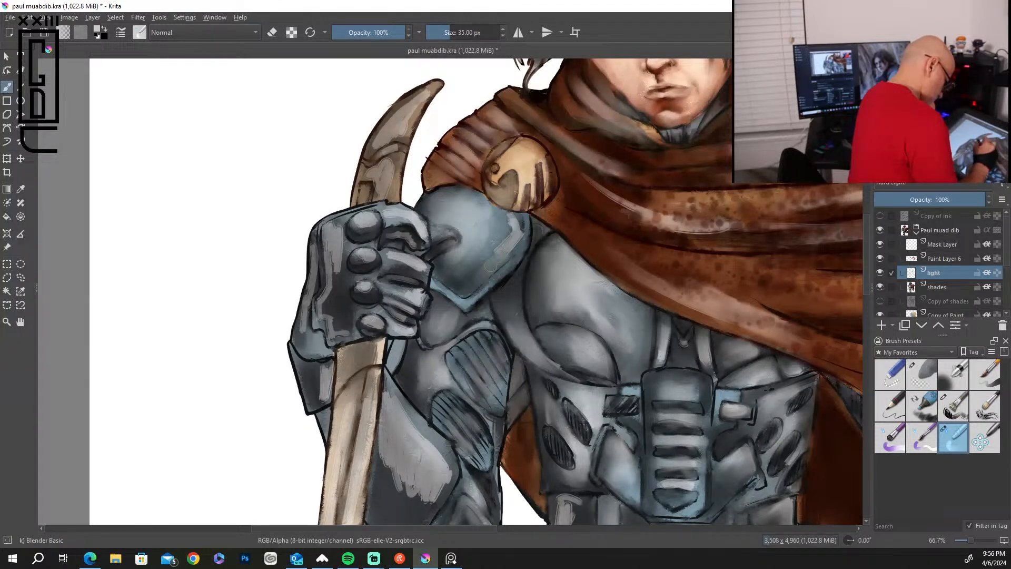
left_click_drag(507, 214, 518, 227)
mouse_move(387, 387)
left_mouse_down()
mouse_move(449, 469)
mouse_move(413, 424)
left_mouse_up()
mouse_move(441, 500)
left_mouse_down()
mouse_move(418, 499)
mouse_move(375, 448)
mouse_move(355, 495)
left_mouse_up()
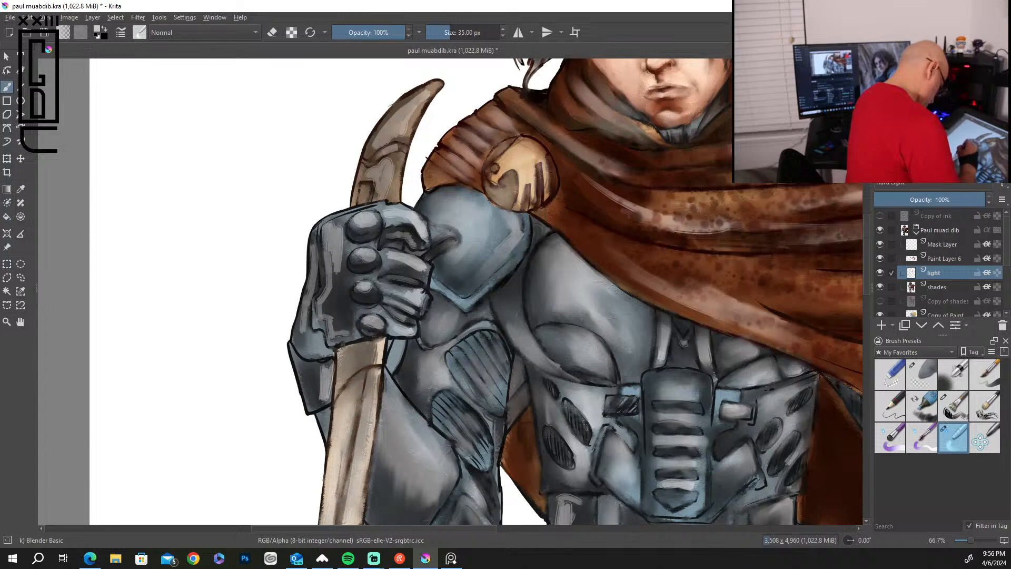
Blend the light strokes on the back and fingers of the gloved fist and on the sword's curved pommel.
mouse_move(339, 298)
left_mouse_down()
mouse_move(336, 242)
mouse_move(320, 300)
mouse_move(343, 325)
left_mouse_up()
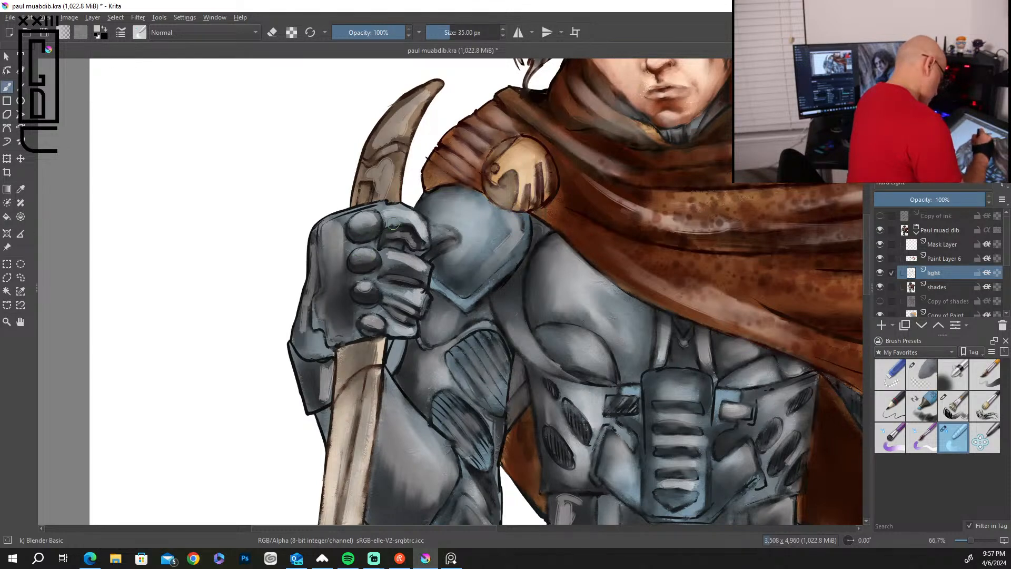
mouse_move(382, 218)
left_mouse_down()
mouse_move(421, 229)
mouse_move(392, 236)
mouse_move(411, 232)
mouse_move(400, 259)
mouse_move(418, 265)
mouse_move(391, 266)
left_mouse_up()
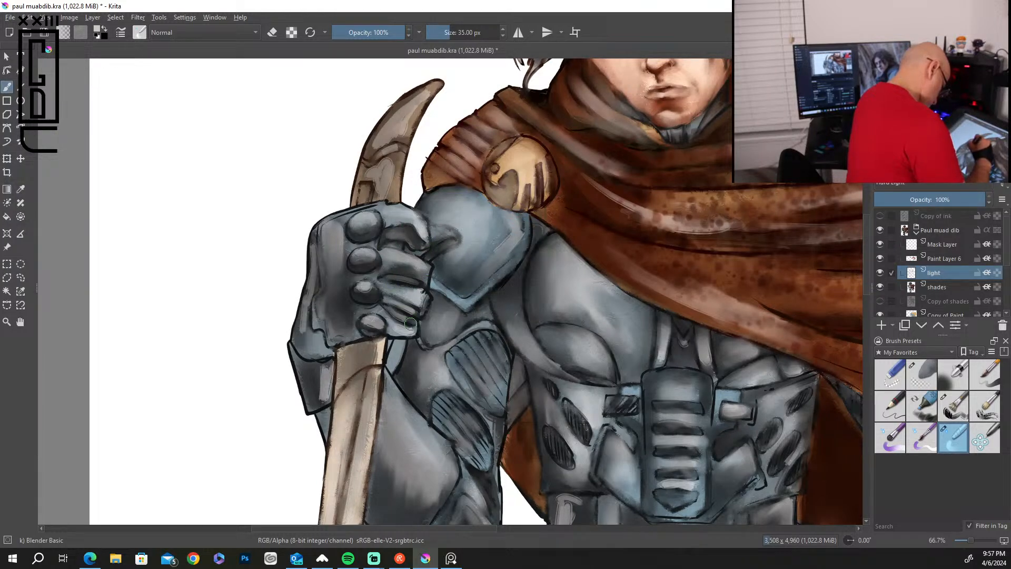
left_click_drag(378, 164, 365, 184)
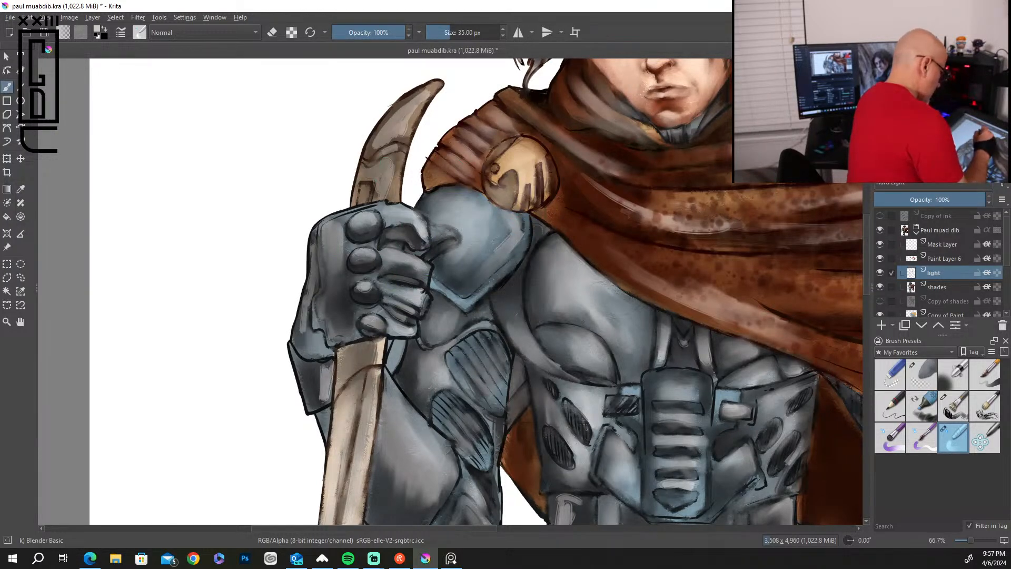
mouse_move(400, 154)
left_mouse_down()
mouse_move(416, 94)
mouse_move(377, 126)
mouse_move(370, 157)
left_mouse_up()
Blend the highlights along the fist's outer edge, on the wrist cuff below it and on the sword blade.
left_click_drag(309, 291, 315, 327)
left_click_drag(328, 387, 315, 382)
left_click_drag(354, 491, 339, 510)
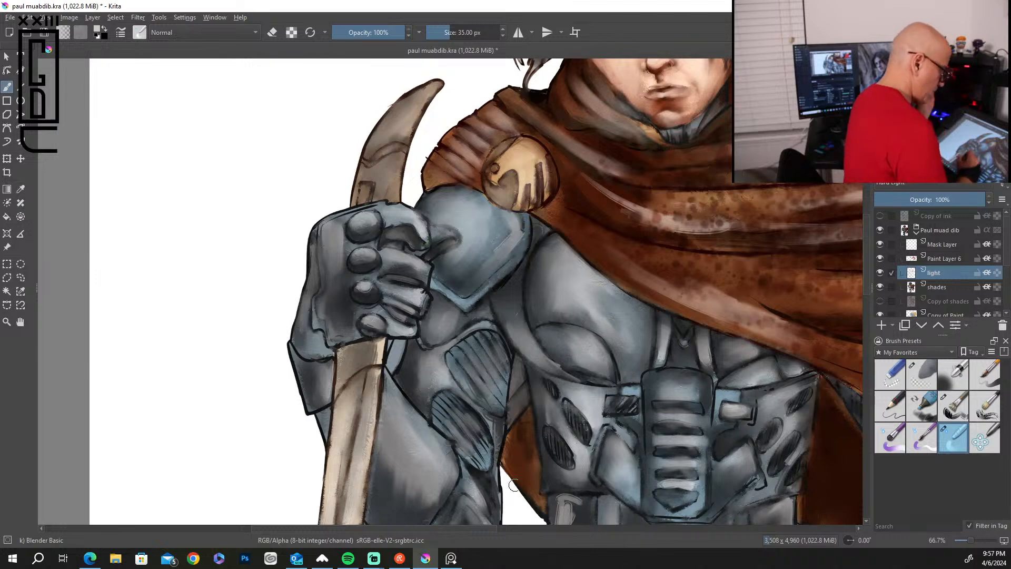
Blend the highlights on the cape folds draped across the chest.
mouse_move(738, 231)
left_mouse_down()
mouse_move(650, 222)
mouse_move(591, 185)
mouse_move(647, 203)
mouse_move(600, 169)
left_mouse_up()
mouse_move(638, 286)
left_mouse_down()
mouse_move(710, 307)
mouse_move(668, 277)
mouse_move(753, 303)
mouse_move(683, 278)
left_mouse_up()
left_click_drag(790, 453, 590, 71)
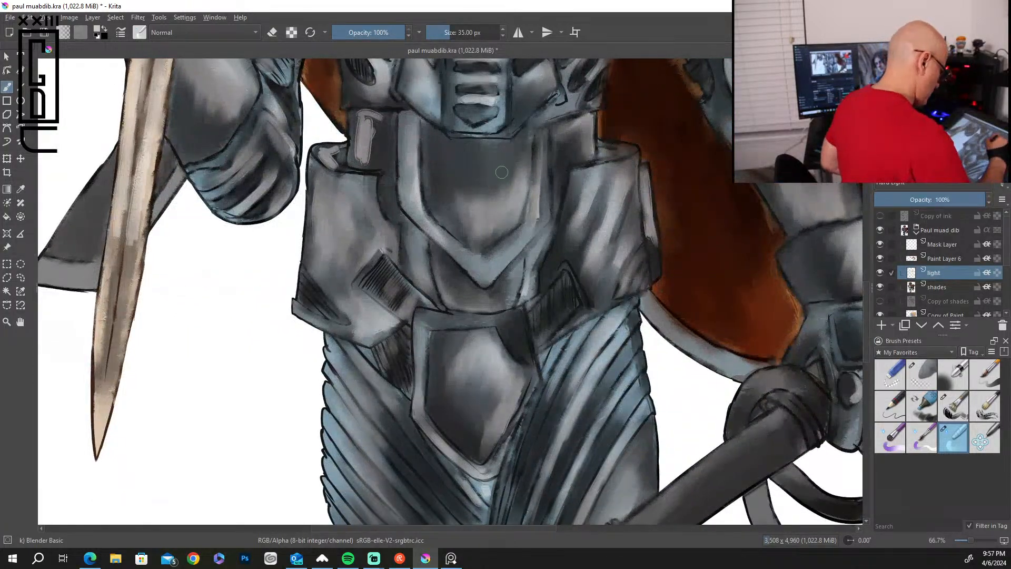
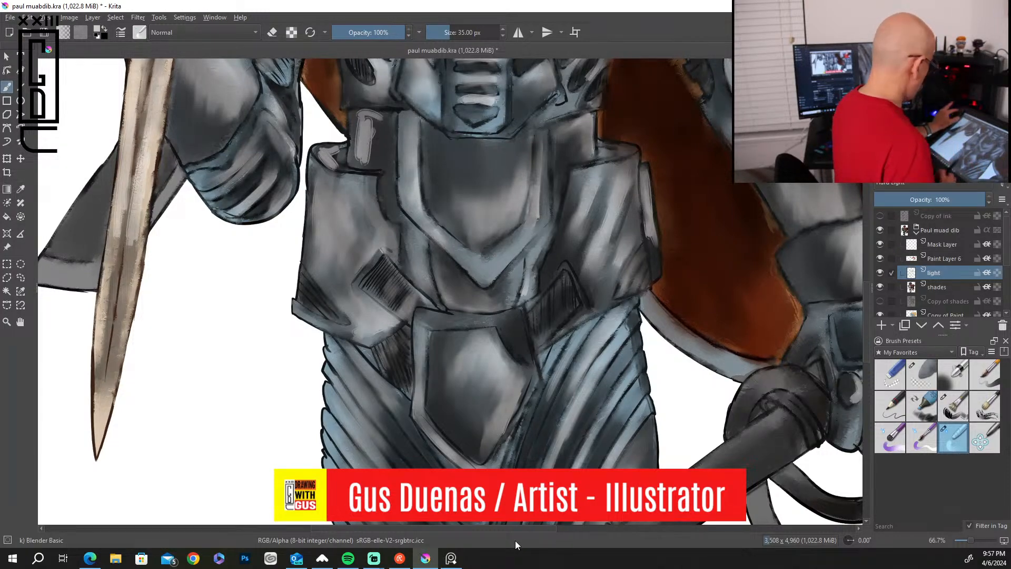
Paint light strokes on the thigh, staff and hooked blade with the Bristles-2 Flat Rough brush at 96 px.
scroll(678, 364, "down", 5)
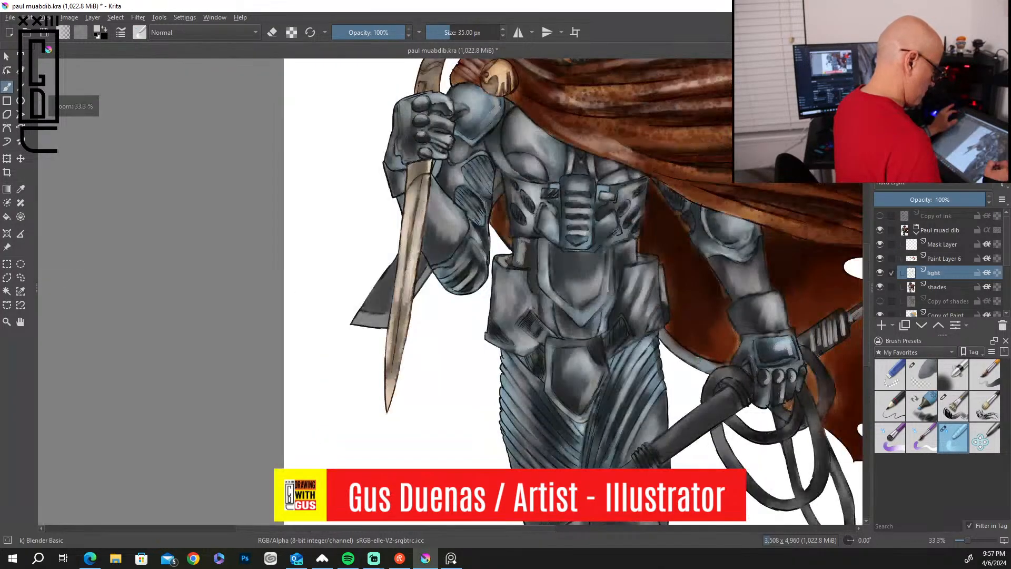
scroll(809, 330, "up", 1)
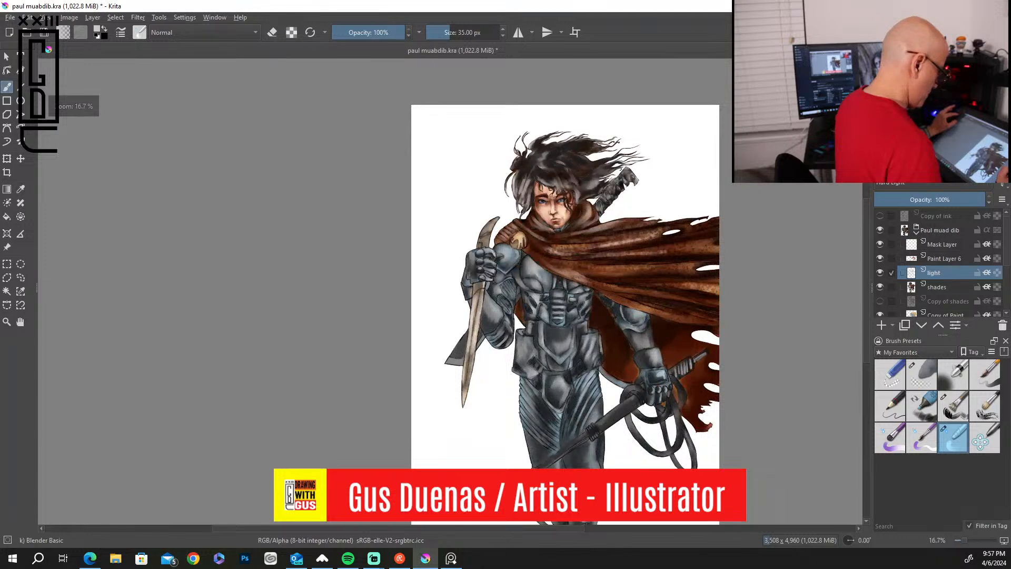
scroll(865, 263, "down", 3)
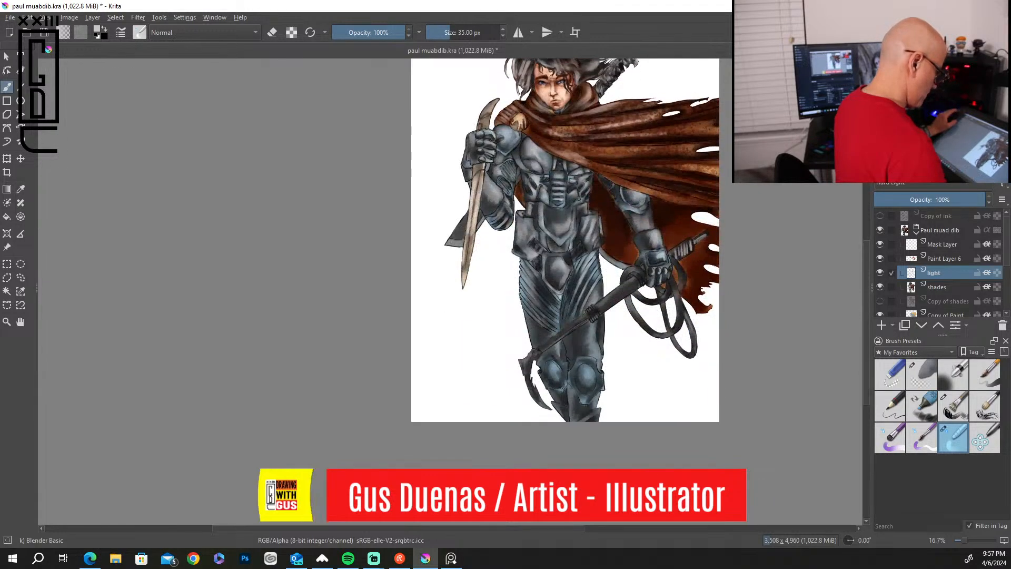
scroll(856, 266, "up", 2)
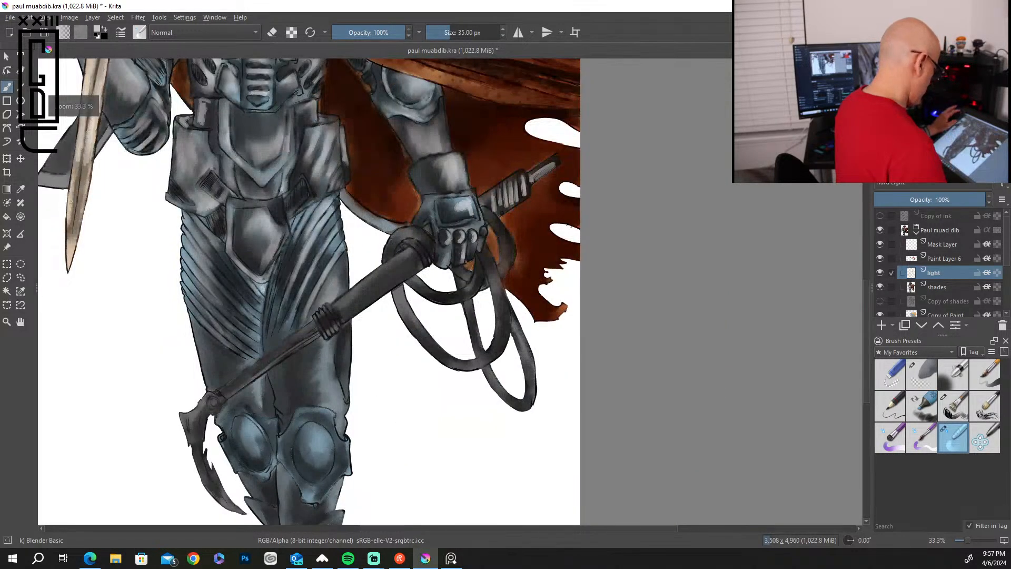
scroll(865, 303, "up", 5)
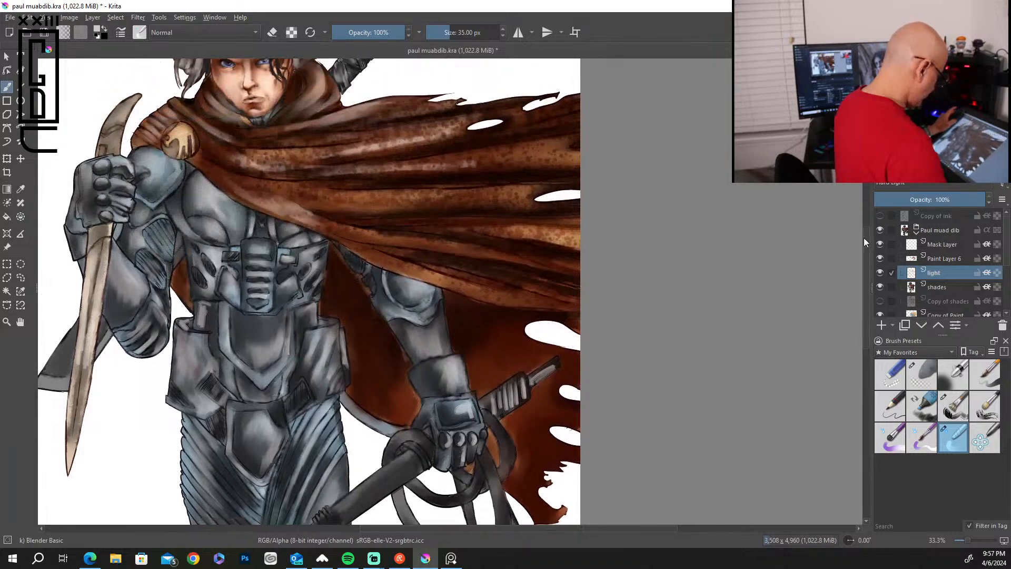
left_click_drag(491, 358, 638, 159)
left_click_drag(625, 289, 633, 241)
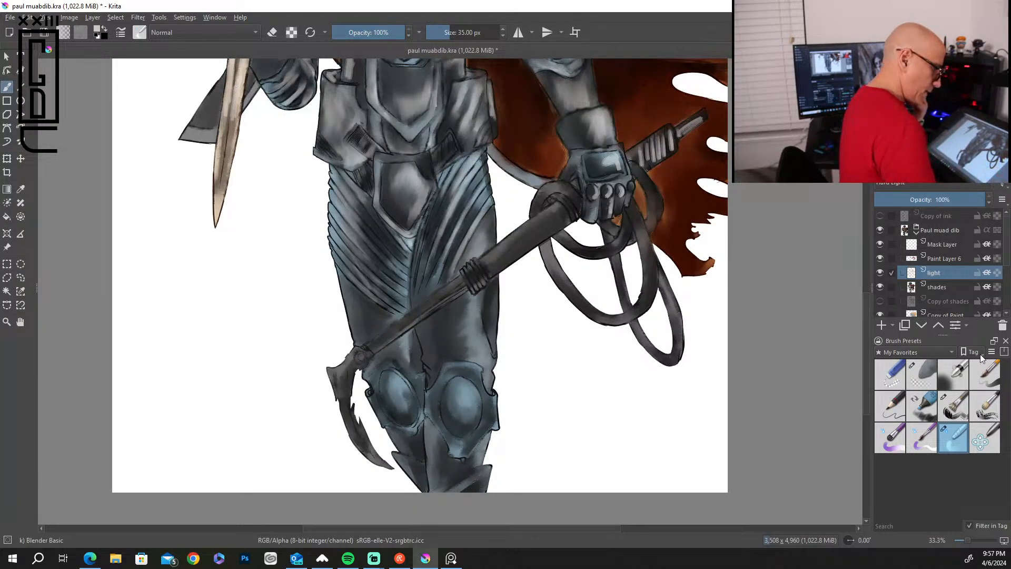
left_click(959, 415)
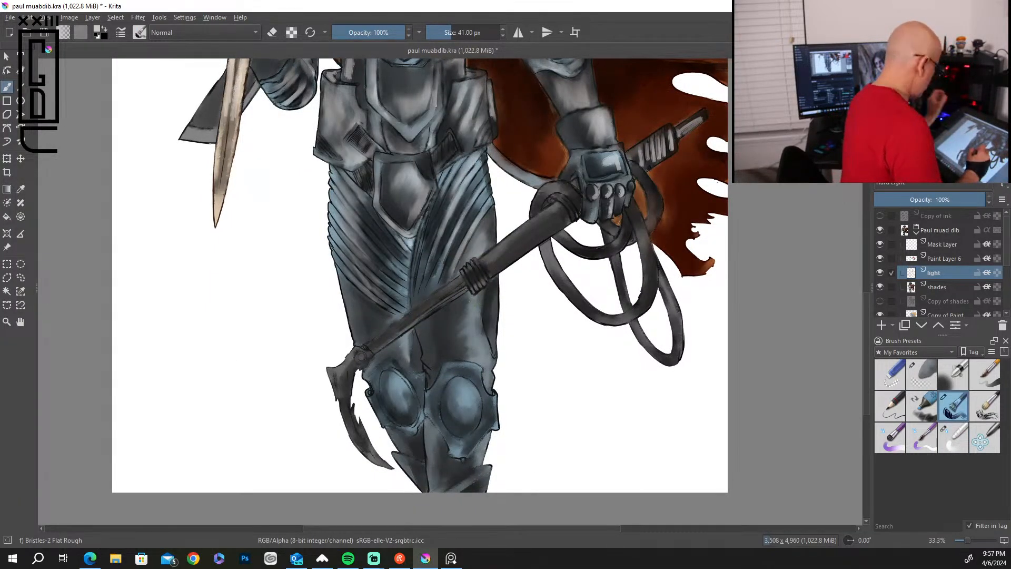
mouse_move(466, 301)
left_mouse_down()
mouse_move(456, 316)
mouse_move(473, 358)
mouse_move(480, 299)
mouse_move(492, 329)
left_mouse_up()
mouse_move(553, 213)
left_mouse_down()
mouse_move(355, 357)
mouse_move(360, 454)
mouse_move(390, 467)
left_mouse_up()
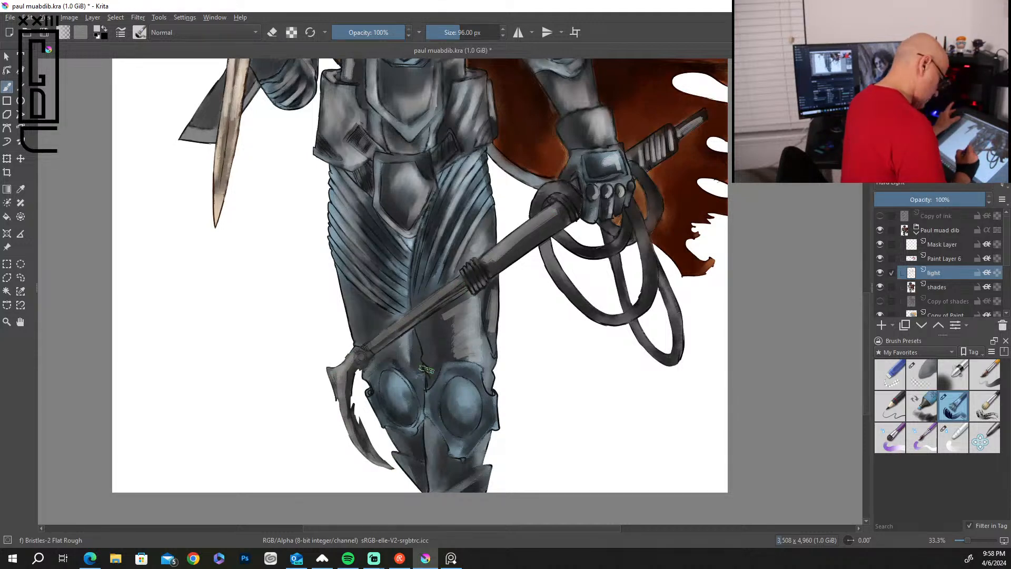
Paint light strokes along the curves of the rope loops hanging below the gloved hand.
mouse_move(560, 246)
left_mouse_down()
mouse_move(553, 284)
mouse_move(598, 311)
left_mouse_up()
left_click_drag(615, 263, 626, 306)
left_click_drag(642, 227, 648, 275)
mouse_move(634, 208)
left_mouse_down()
mouse_move(647, 337)
mouse_move(667, 364)
mouse_move(682, 338)
left_mouse_up()
left_click_drag(662, 179, 658, 229)
left_click_drag(571, 242, 614, 252)
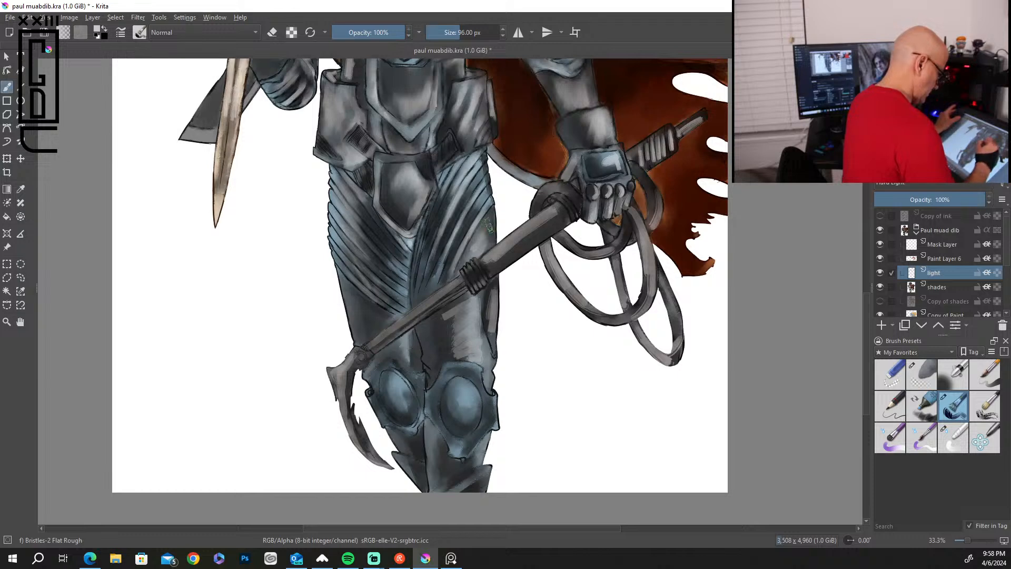
Add light strokes to the thigh, knee plate and shins behind the hooked blade, and to the sword's lower blade.
mouse_move(345, 285)
left_mouse_down()
mouse_move(360, 318)
mouse_move(375, 314)
mouse_move(358, 323)
mouse_move(369, 332)
mouse_move(408, 330)
mouse_move(409, 409)
mouse_move(391, 376)
mouse_move(380, 402)
mouse_move(416, 376)
left_mouse_up()
mouse_move(432, 427)
left_mouse_down()
mouse_move(434, 482)
mouse_move(437, 437)
mouse_move(472, 486)
left_mouse_up()
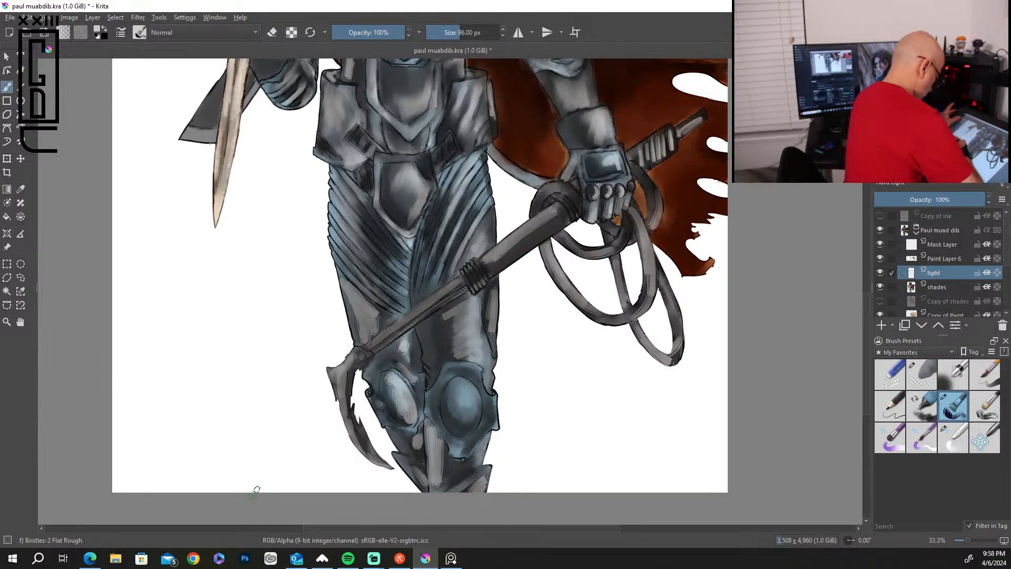
left_click_drag(234, 121, 217, 205)
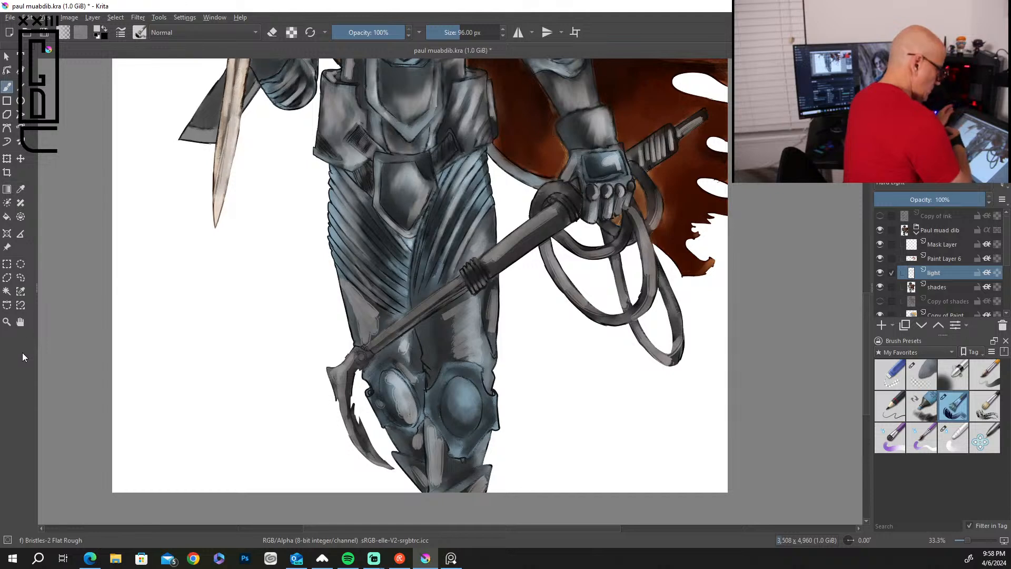
Blend the light strokes along the sword's lower blade down to its tip with the Blender Basic brush.
left_click(965, 444)
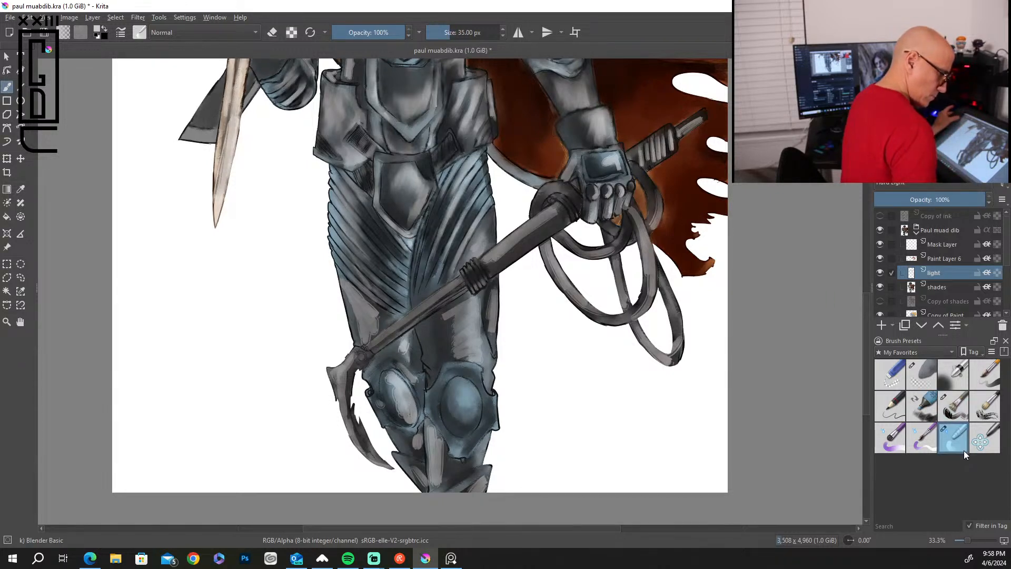
left_click_drag(232, 106, 219, 163)
left_click_drag(235, 66, 236, 80)
left_click_drag(220, 172, 213, 239)
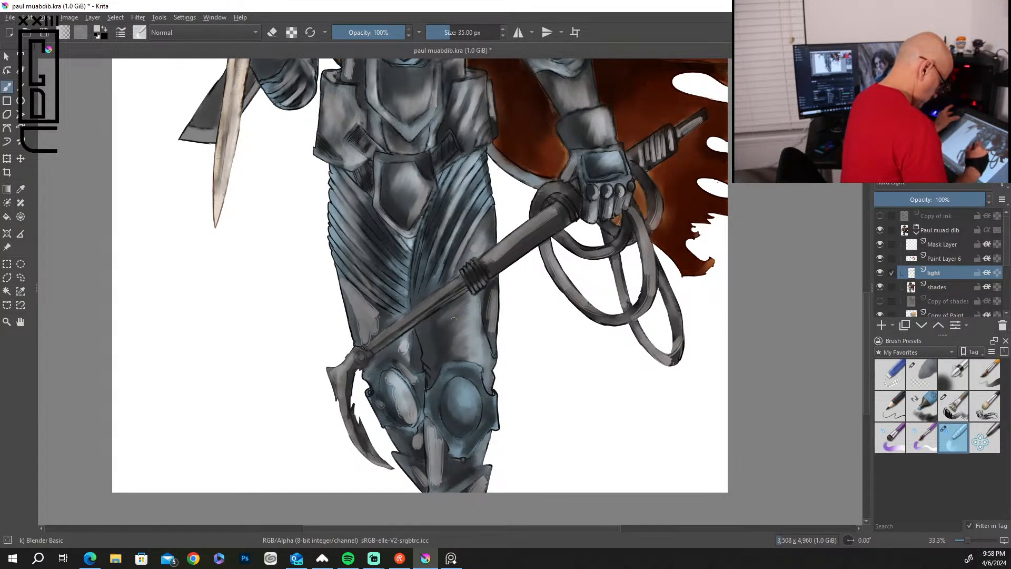
Blend the light strokes on both thighs, and smooth the highlights on the rope loops.
left_click_drag(486, 324, 488, 297)
left_click_drag(493, 341, 496, 287)
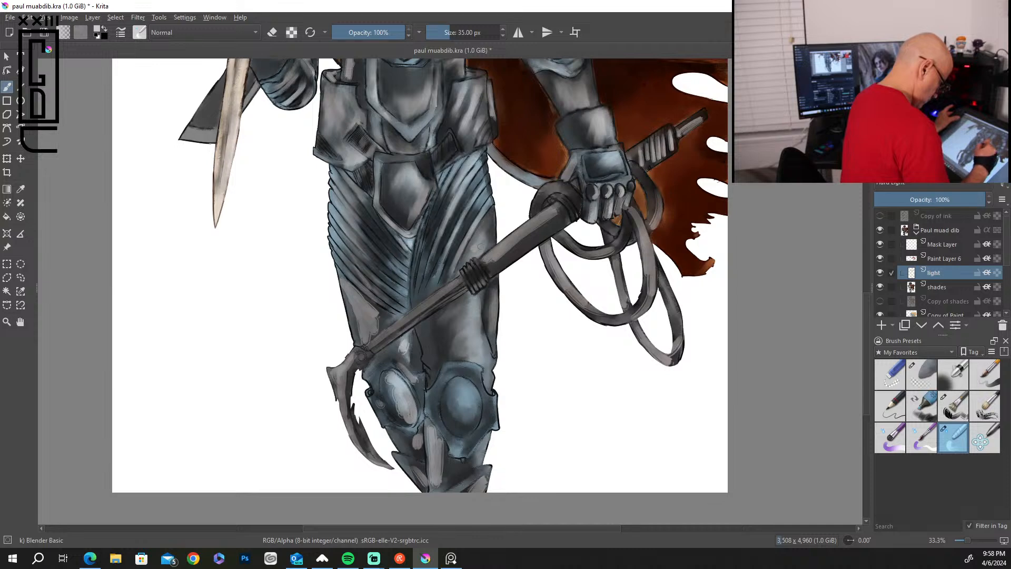
left_click_drag(469, 239, 458, 263)
left_click_drag(380, 329, 353, 281)
left_click_drag(360, 341, 350, 294)
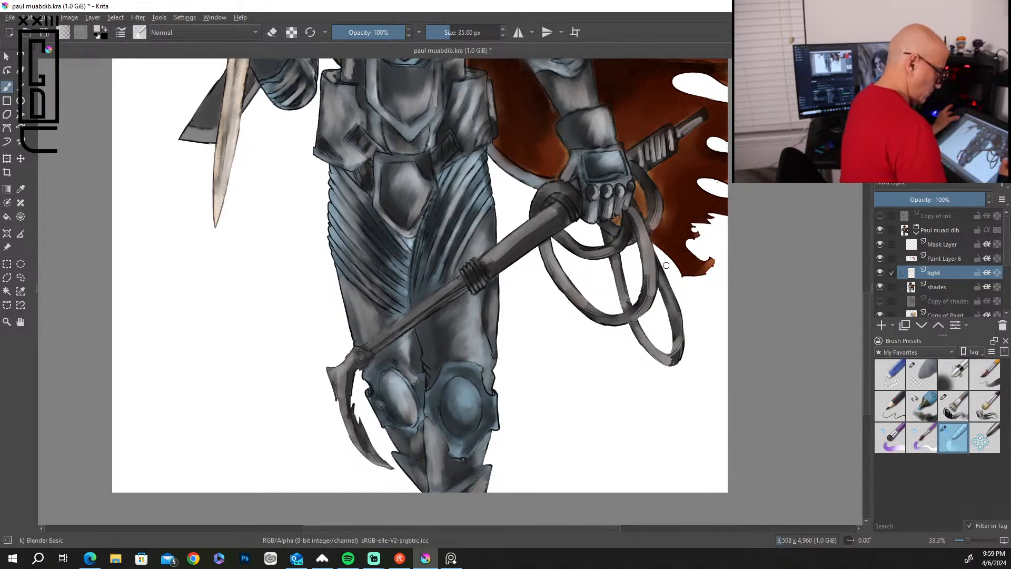
left_click_drag(649, 288, 653, 248)
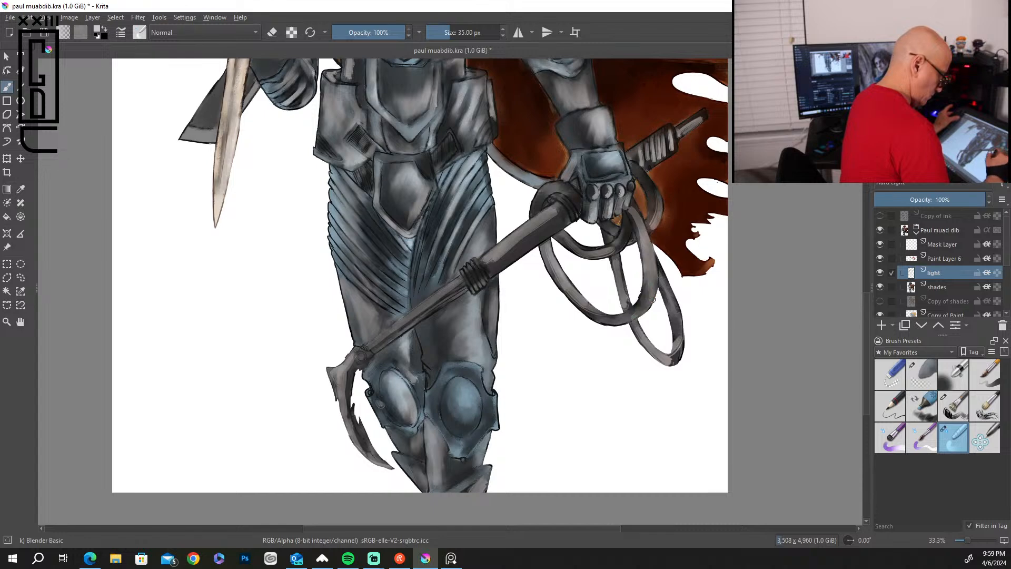
left_click_drag(585, 310, 560, 285)
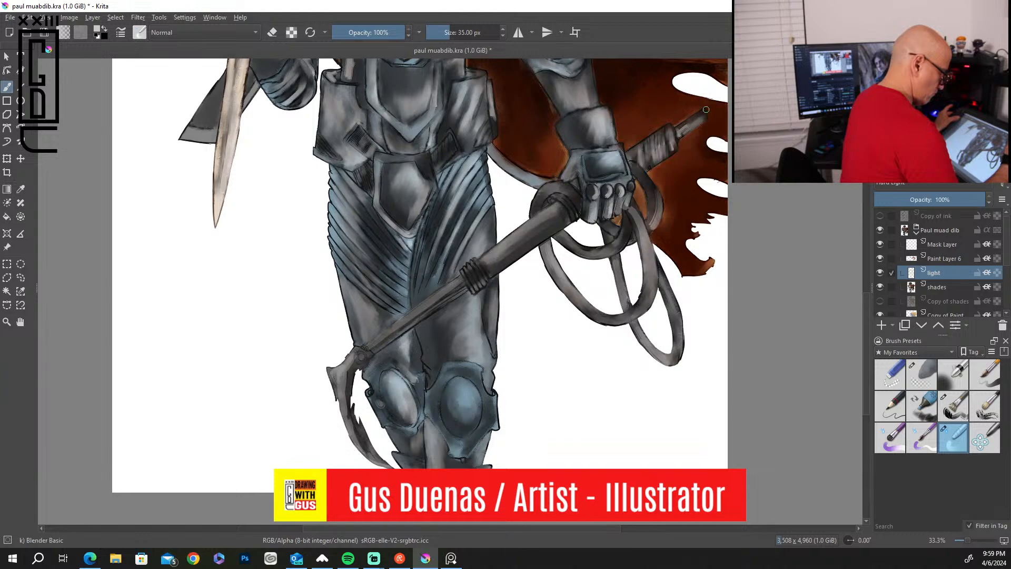
Paint highlights on the chest muscle and ribbed chest armor with the Bristles-2 Flat Rough brush at 96 px.
left_click_drag(866, 311, 861, 256)
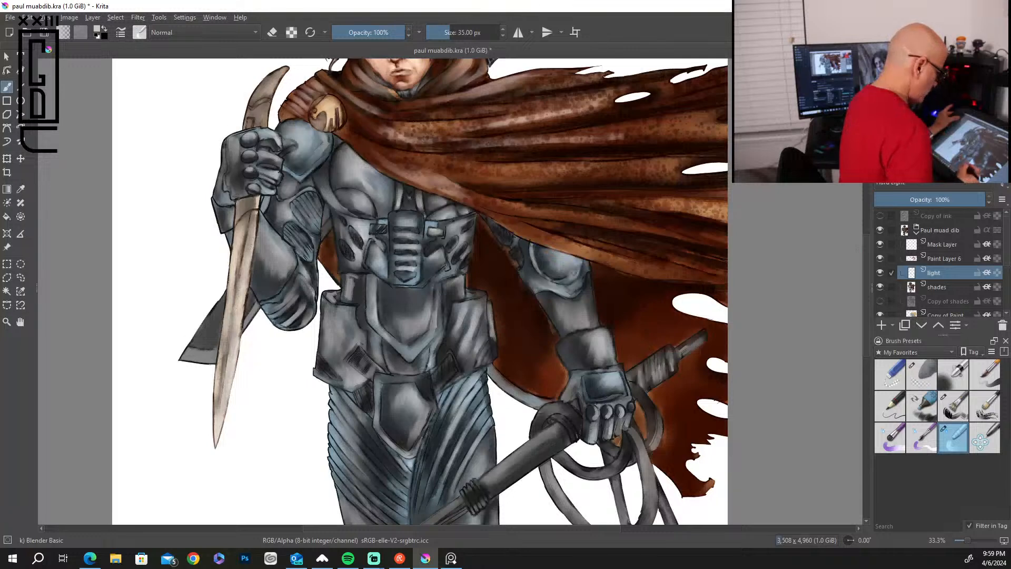
left_click(959, 406)
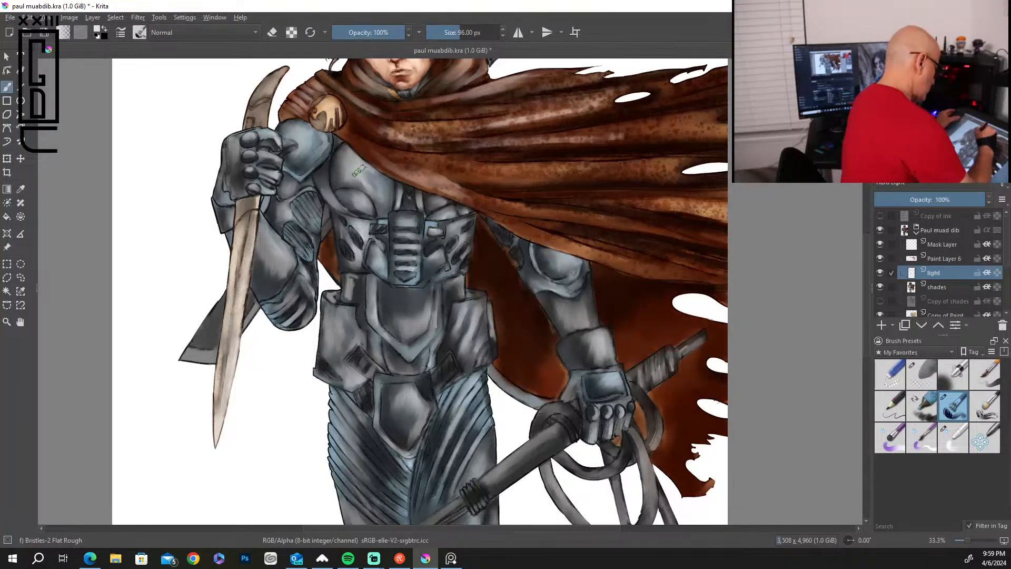
mouse_move(362, 179)
left_mouse_down()
mouse_move(377, 197)
mouse_move(358, 193)
mouse_move(362, 202)
mouse_move(354, 196)
mouse_move(391, 181)
mouse_move(405, 191)
mouse_move(402, 221)
mouse_move(393, 222)
mouse_move(413, 231)
mouse_move(396, 232)
mouse_move(426, 264)
mouse_move(410, 257)
mouse_move(422, 273)
mouse_move(401, 273)
left_mouse_up()
left_click_drag(355, 237, 357, 252)
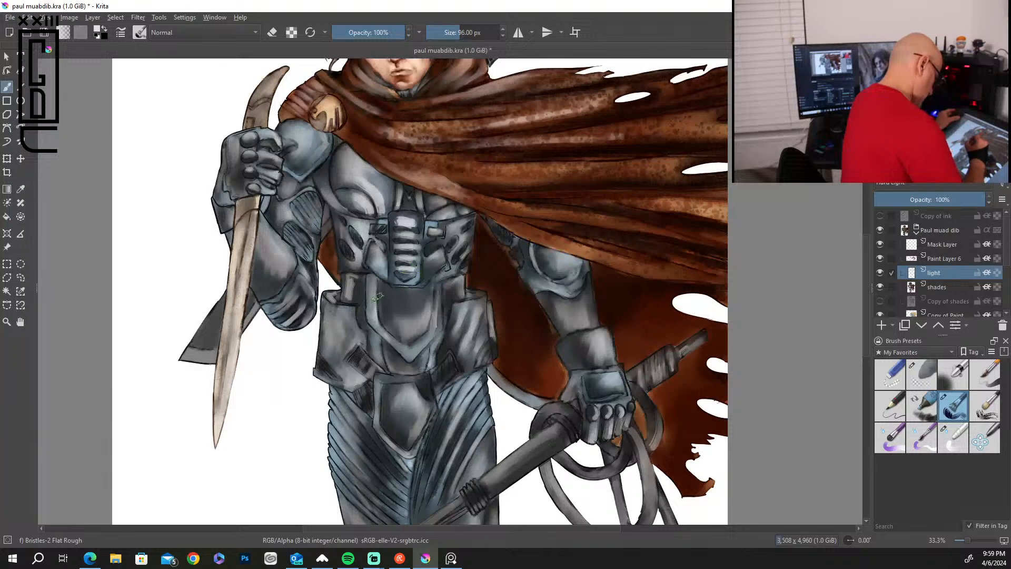
Paint highlights along the rim and center of the abdominal plate and on the two hip armor pieces.
mouse_move(372, 287)
left_mouse_down()
mouse_move(372, 318)
mouse_move(410, 352)
left_mouse_up()
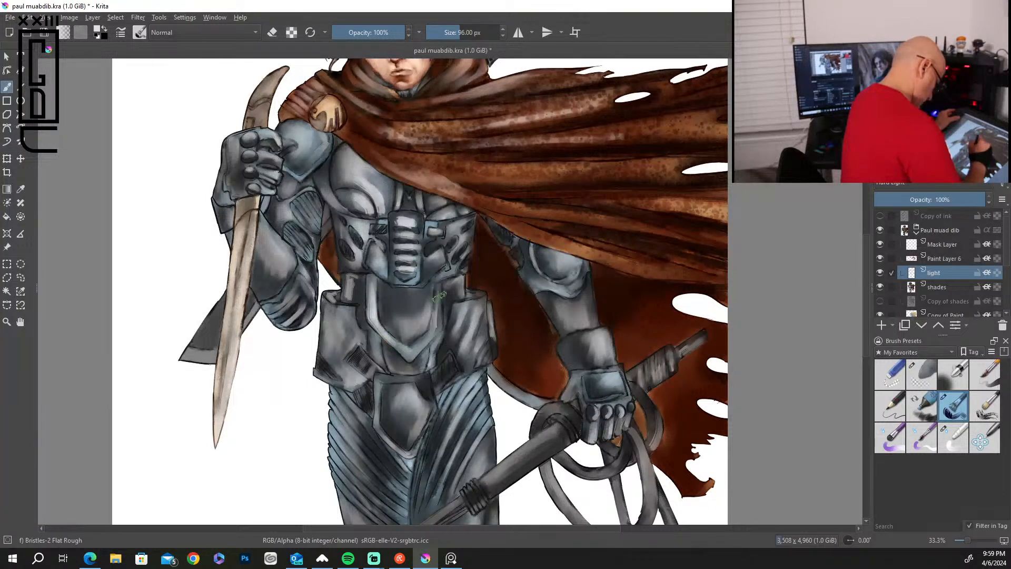
mouse_move(425, 298)
left_mouse_down()
mouse_move(413, 329)
mouse_move(406, 316)
mouse_move(421, 311)
mouse_move(427, 289)
left_mouse_up()
mouse_move(345, 309)
left_mouse_down()
mouse_move(359, 339)
mouse_move(349, 343)
mouse_move(346, 313)
left_mouse_up()
mouse_move(452, 311)
left_mouse_down()
mouse_move(462, 345)
mouse_move(482, 314)
mouse_move(490, 349)
left_mouse_up()
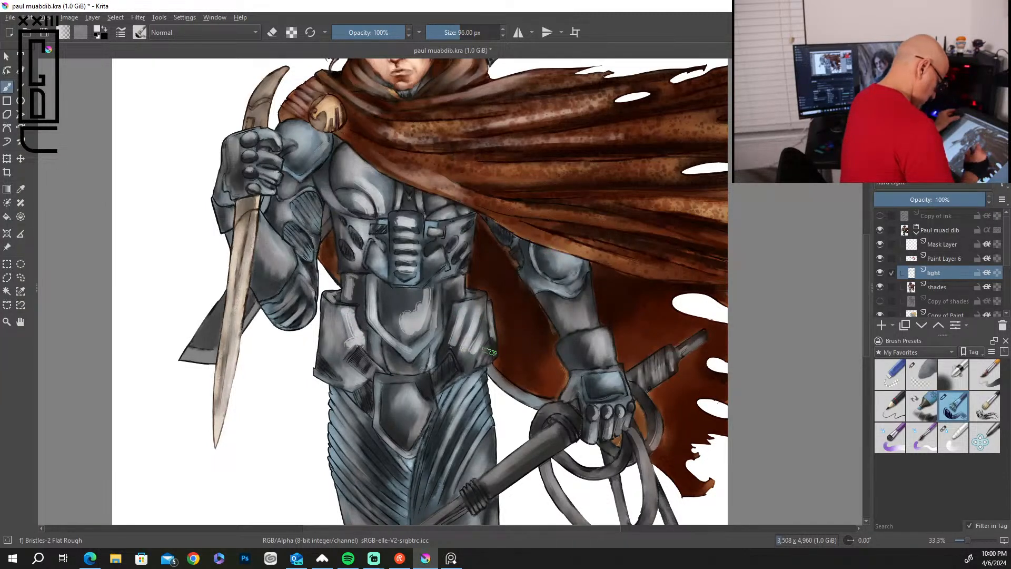
Paint highlights on the ridges of both upper thighs and on the groin plate between them.
mouse_move(467, 392)
left_mouse_down()
mouse_move(443, 427)
mouse_move(463, 404)
mouse_move(474, 410)
mouse_move(445, 472)
left_mouse_up()
mouse_move(480, 420)
left_mouse_down()
mouse_move(471, 460)
mouse_move(482, 434)
mouse_move(448, 482)
left_mouse_up()
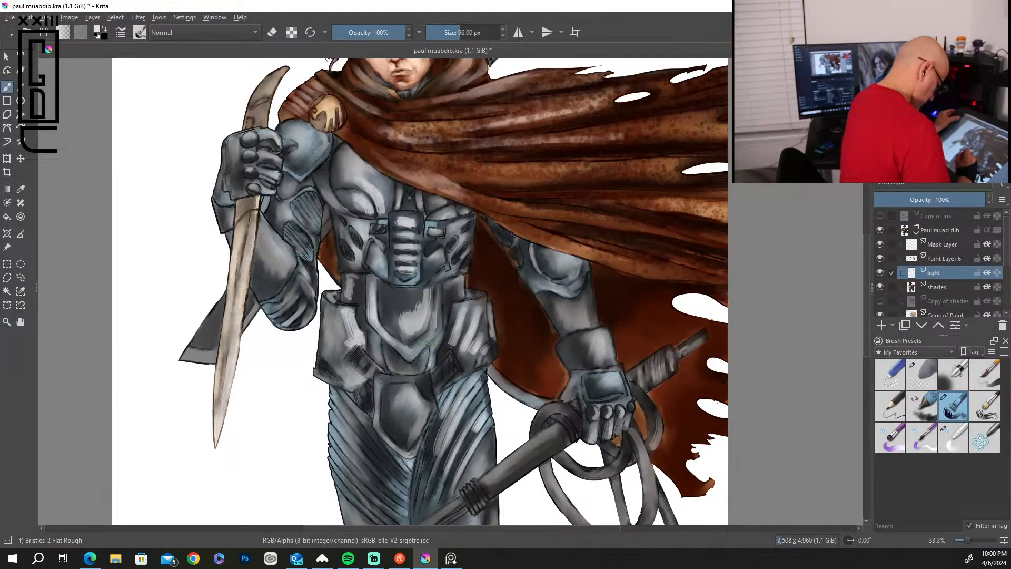
left_click_drag(420, 404, 408, 437)
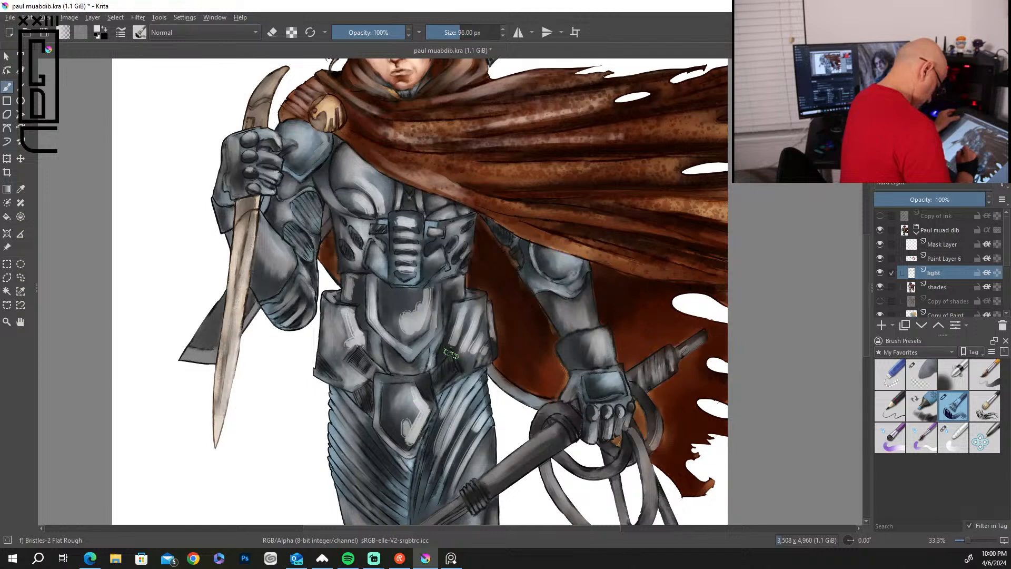
mouse_move(336, 436)
left_mouse_down()
mouse_move(362, 468)
mouse_move(362, 454)
left_mouse_up()
left_click_drag(336, 410, 358, 440)
mouse_move(338, 396)
left_mouse_down()
mouse_move(357, 429)
mouse_move(343, 402)
mouse_move(357, 444)
mouse_move(337, 463)
mouse_move(360, 482)
mouse_move(354, 495)
mouse_move(348, 486)
mouse_move(373, 519)
left_mouse_up()
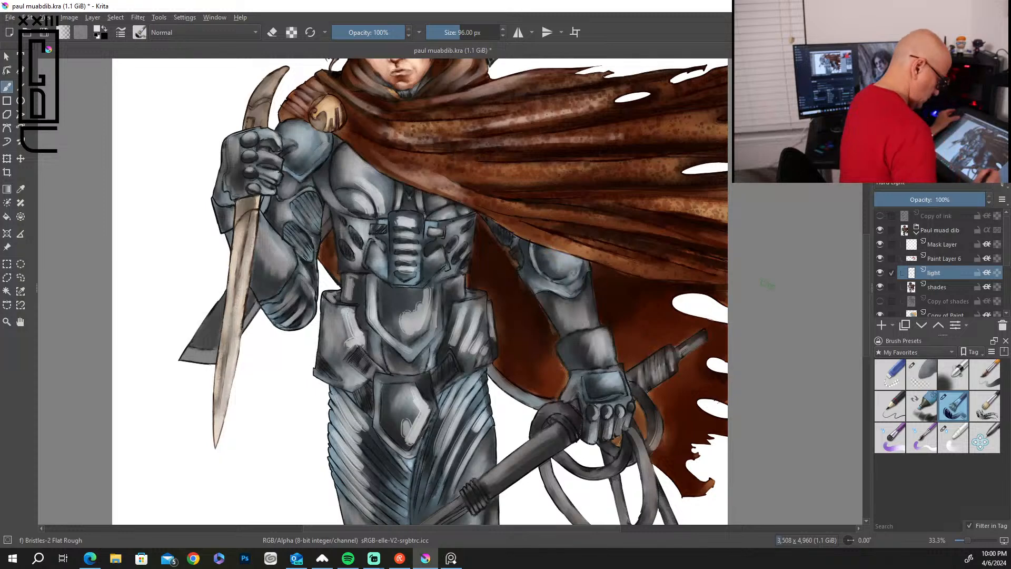
Paint highlights on the lowered arm's elbow plate, forearm, wrist cuff and the back of its glove.
left_click_drag(592, 338, 621, 391)
left_click_drag(581, 375, 580, 388)
mouse_move(572, 305)
left_mouse_down()
mouse_move(580, 323)
mouse_move(587, 305)
left_mouse_up()
left_click_drag(558, 260, 566, 266)
Paint highlights on the bent arm, its gloved fist and shoulder pad, and along the sword blade.
left_click_drag(272, 222, 302, 300)
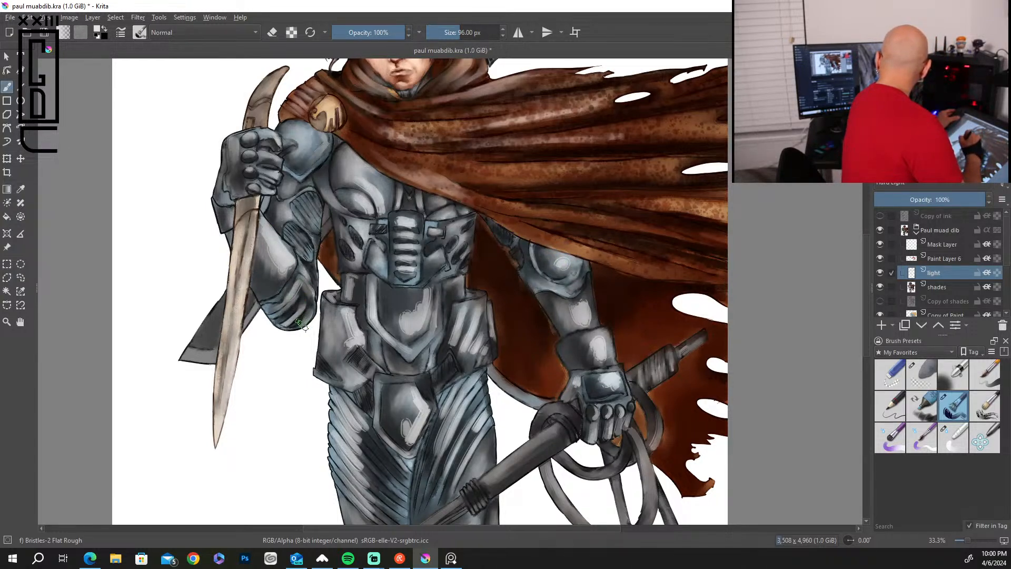
left_click_drag(230, 140, 239, 188)
left_click_drag(247, 149, 258, 157)
mouse_move(247, 242)
left_mouse_down()
mouse_move(252, 227)
mouse_move(230, 369)
left_mouse_up()
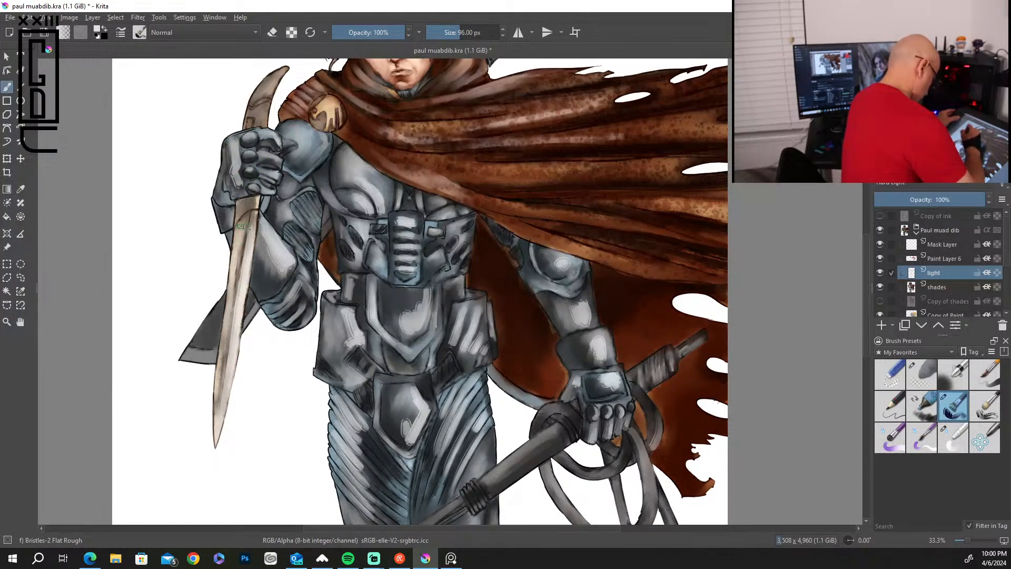
left_click_drag(255, 198, 251, 207)
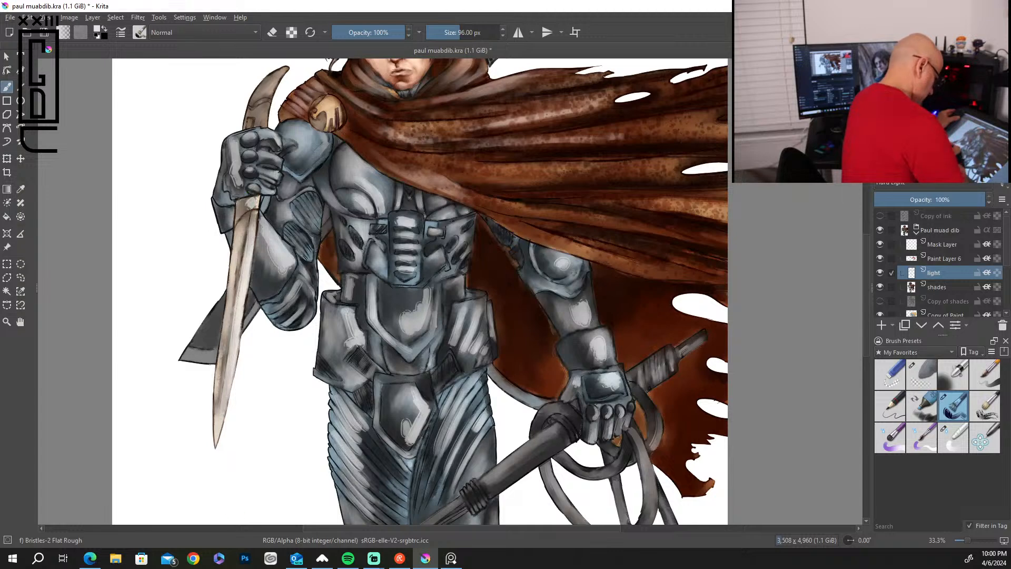
left_click_drag(309, 152, 293, 126)
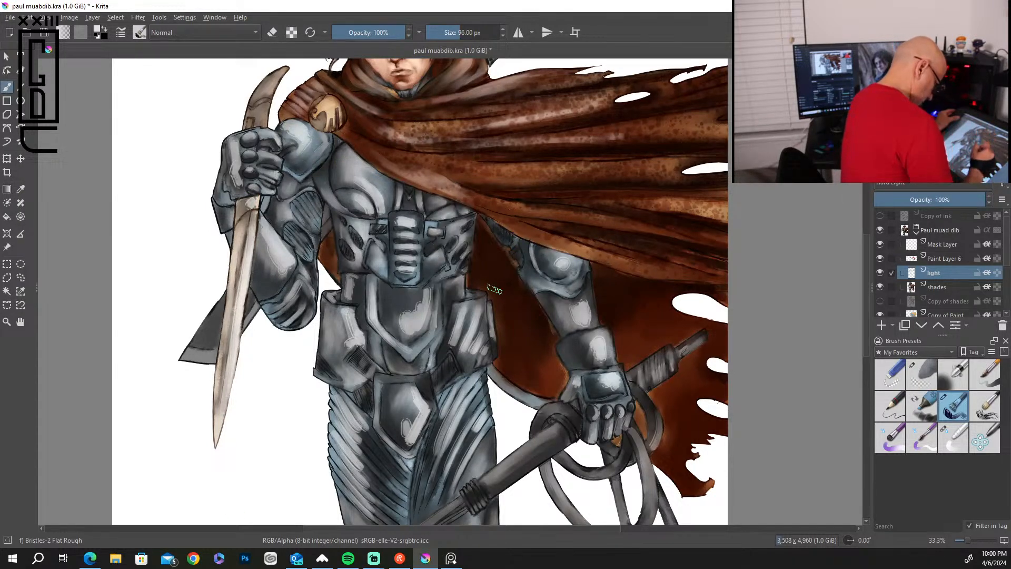
Paint bright highlights along the full length of the staff and down its hooked blade.
left_click_drag(551, 432, 494, 480)
left_click_drag(550, 434, 493, 481)
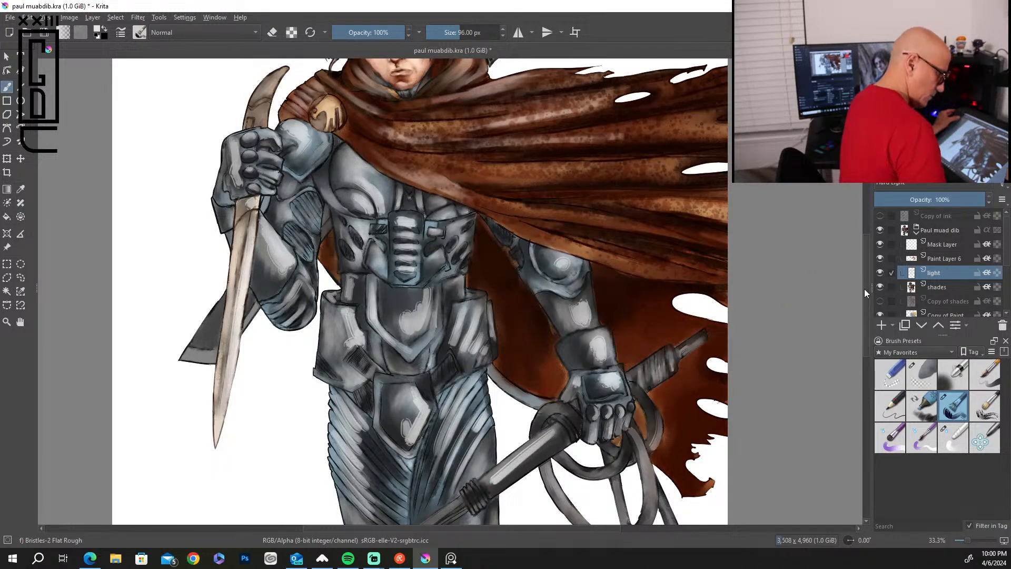
left_click_drag(864, 291, 864, 360)
mouse_move(457, 239)
left_mouse_down()
mouse_move(337, 326)
mouse_move(346, 392)
left_mouse_up()
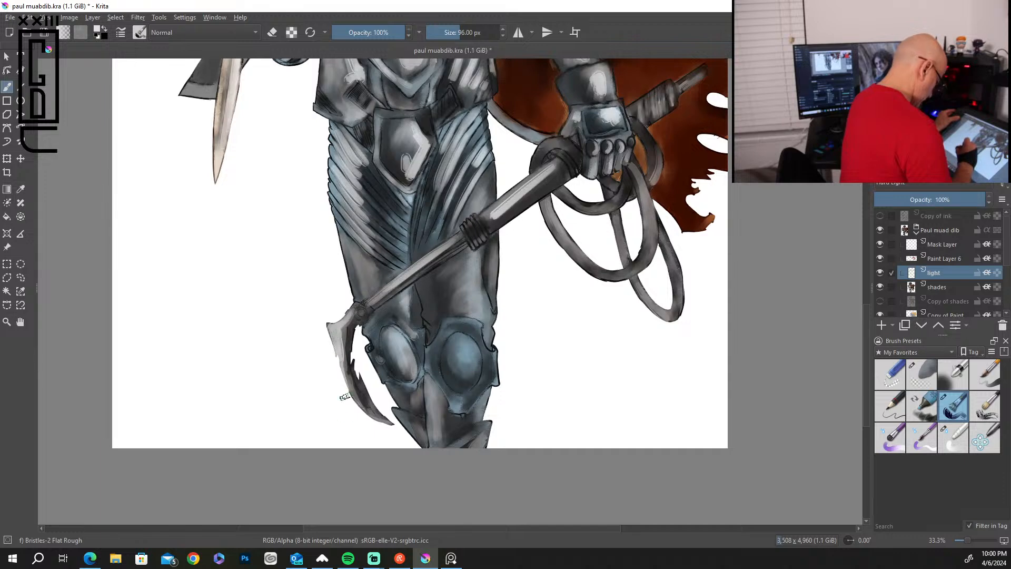
Paint bright highlights on the centers and rims of both knee plates and on the shins below.
left_click_drag(403, 337, 410, 376)
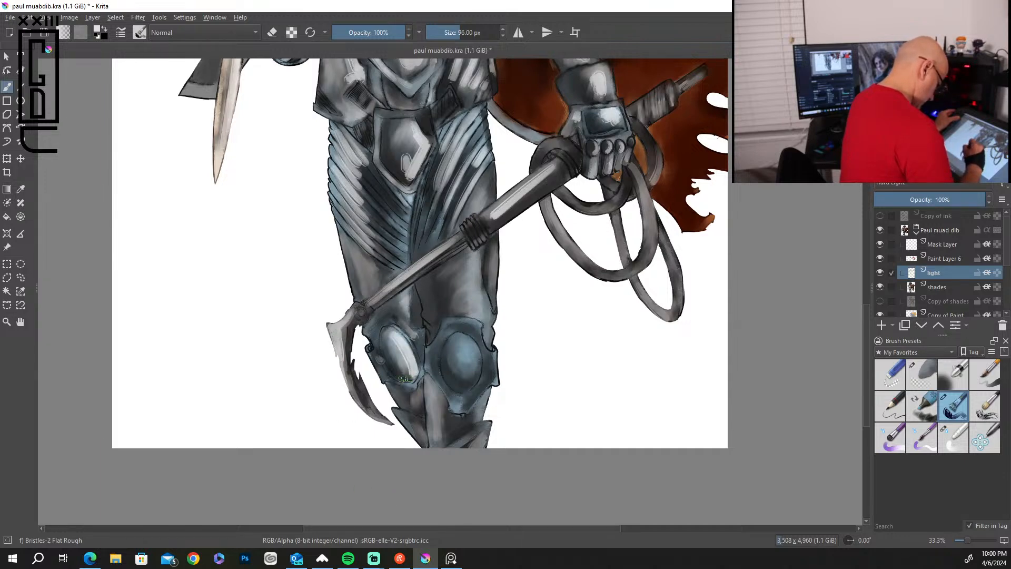
mouse_move(467, 348)
left_mouse_down()
mouse_move(467, 374)
mouse_move(467, 342)
mouse_move(464, 357)
left_mouse_up()
mouse_move(461, 321)
left_mouse_down()
mouse_move(478, 334)
mouse_move(451, 323)
mouse_move(471, 415)
mouse_move(492, 354)
left_mouse_up()
mouse_move(487, 396)
left_mouse_down()
mouse_move(471, 422)
mouse_move(412, 431)
left_mouse_up()
Paint light strokes on both lower thighs and along the ridges of the inner thigh beside the staff.
left_click_drag(476, 261, 485, 325)
mouse_move(485, 326)
left_mouse_down()
mouse_move(478, 264)
mouse_move(491, 287)
left_mouse_up()
left_click_drag(379, 266, 387, 279)
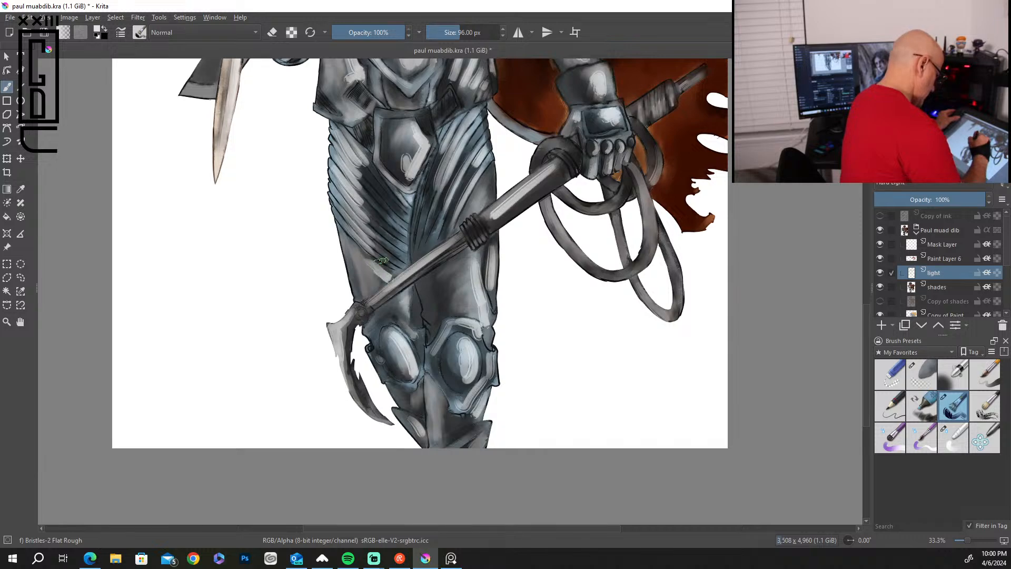
left_click_drag(403, 242, 404, 210)
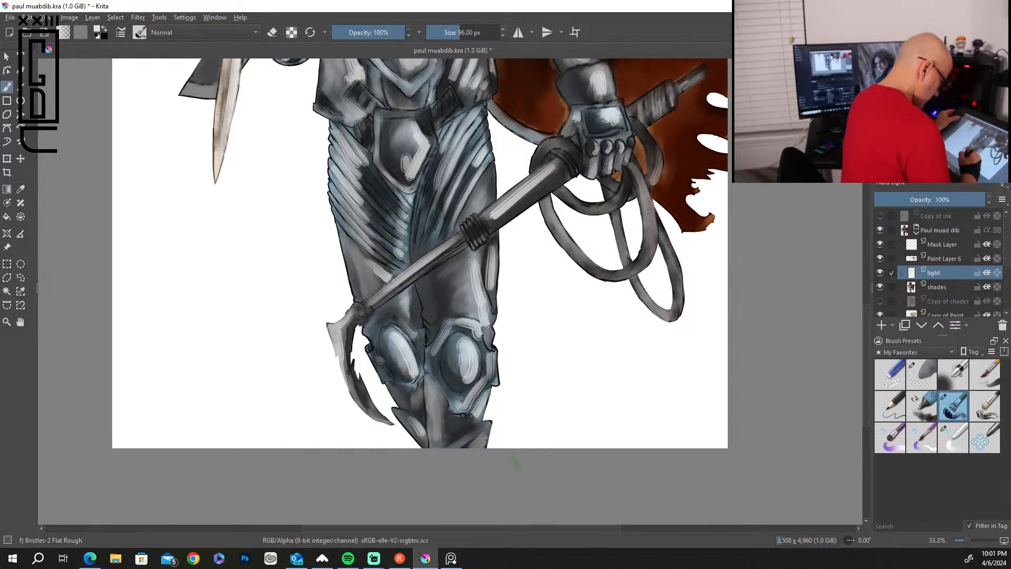
Blend the highlights on the waist armor, groin plate and upper thigh ridges with the Blender Basic brush at 35 px.
left_click_drag(863, 343, 866, 266)
left_click(952, 437)
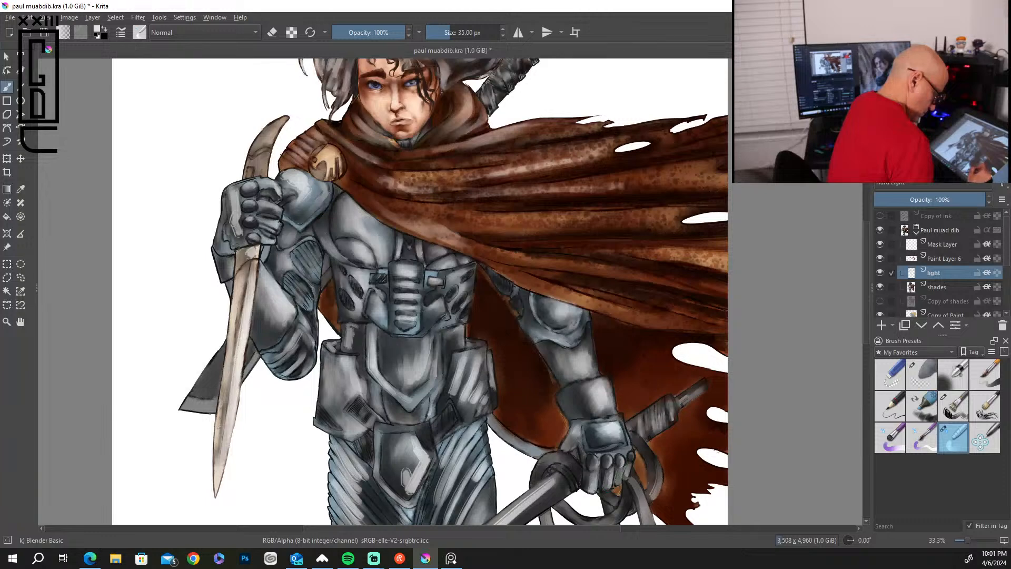
left_click_drag(455, 376, 458, 385)
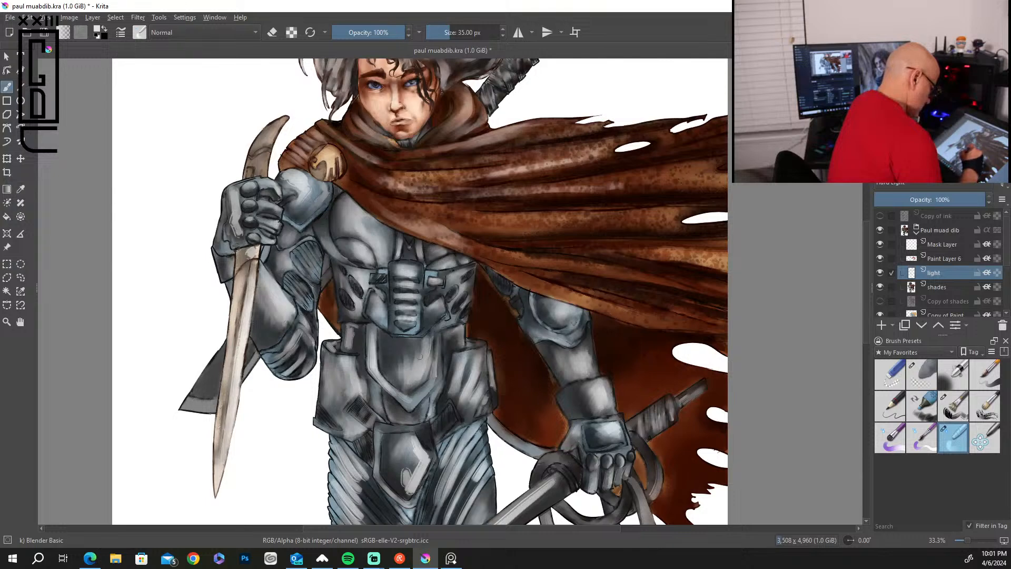
left_click_drag(411, 481, 403, 490)
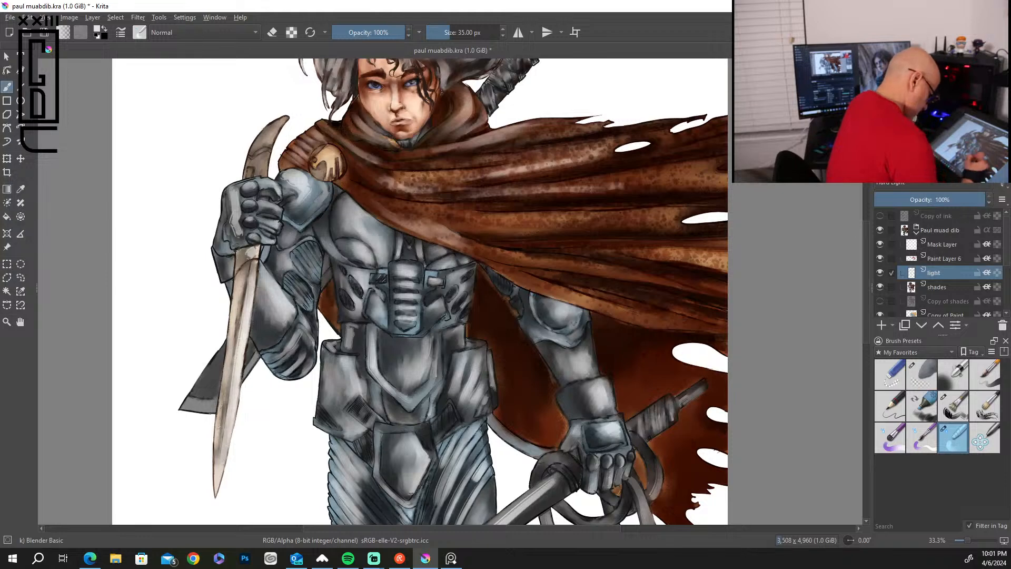
left_click_drag(445, 458, 434, 518)
left_click_drag(455, 480, 443, 508)
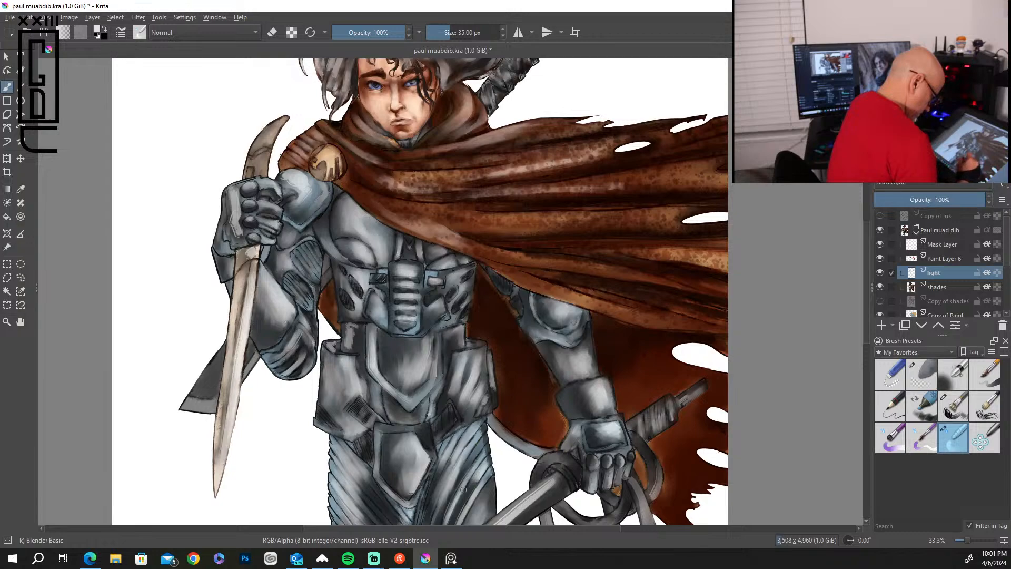
Blend the highlights along the staff's shaft and on both lower thighs.
left_click_drag(865, 306, 865, 349)
left_click_drag(453, 396, 368, 457)
left_click_drag(369, 413, 381, 428)
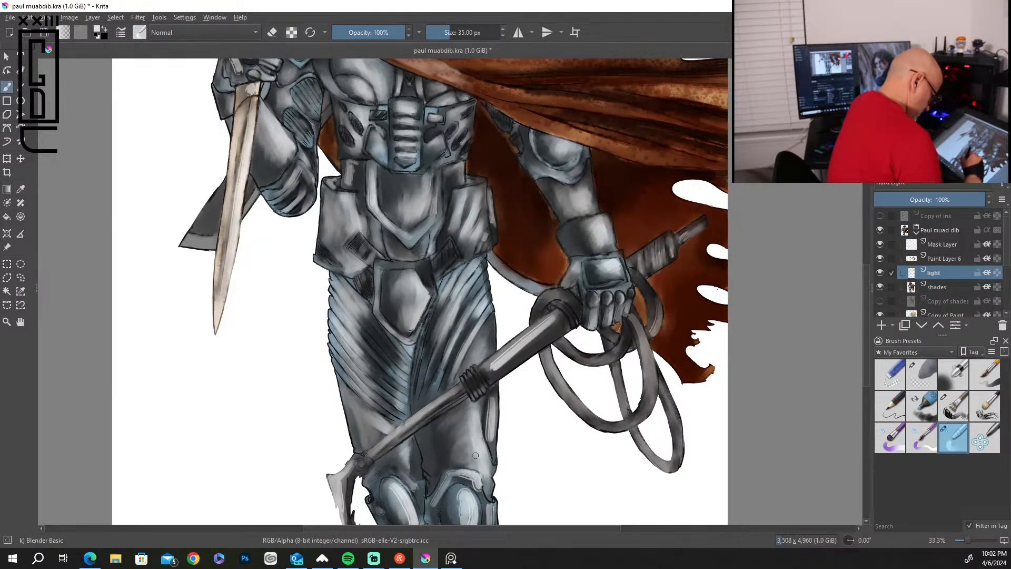
left_click_drag(490, 418, 488, 447)
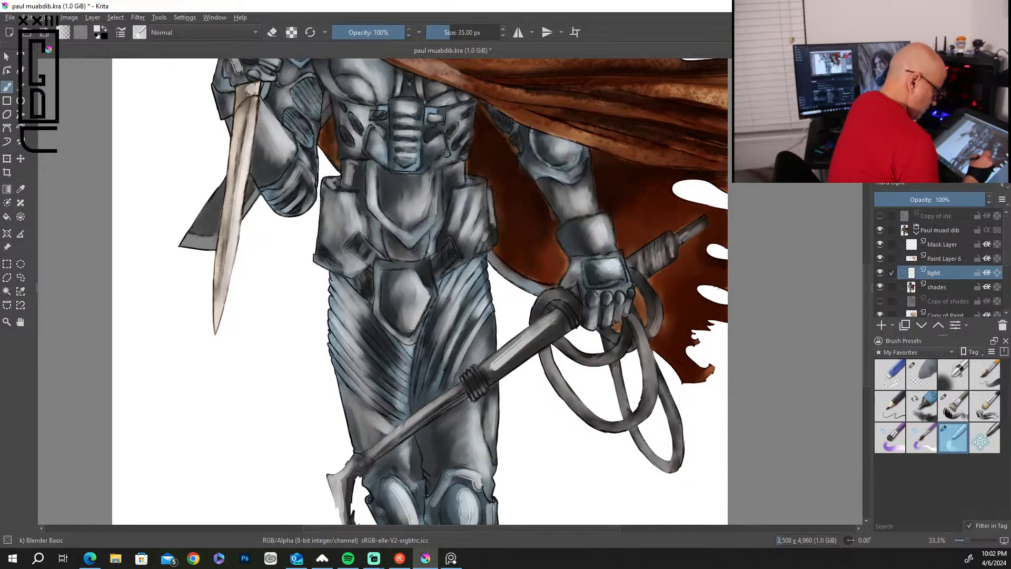
mouse_move(490, 369)
left_mouse_down()
mouse_move(524, 336)
mouse_move(487, 361)
left_mouse_up()
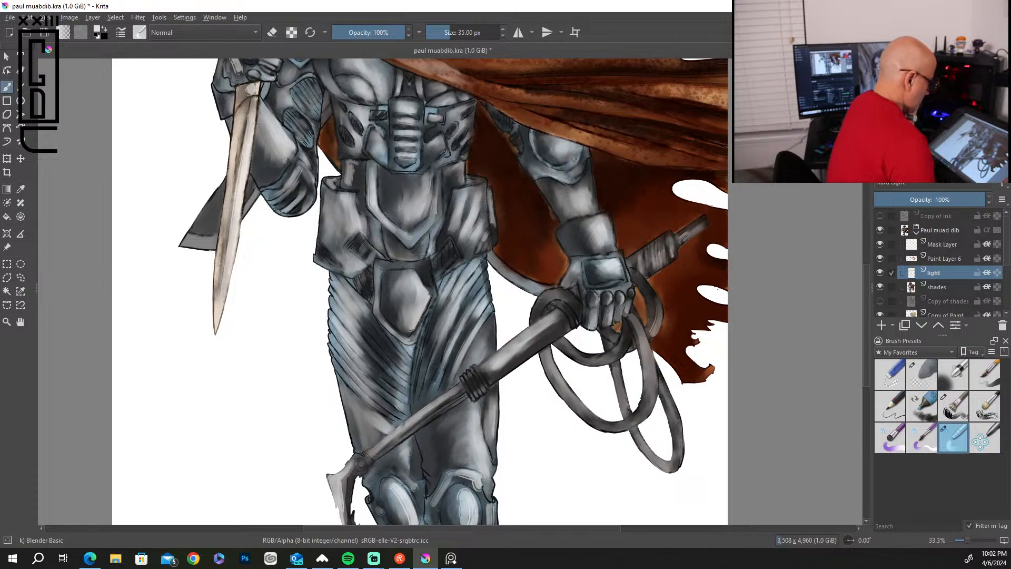
Smooth the bright highlights on the centers and rims of both knee plates.
scroll(866, 372, "down", 3)
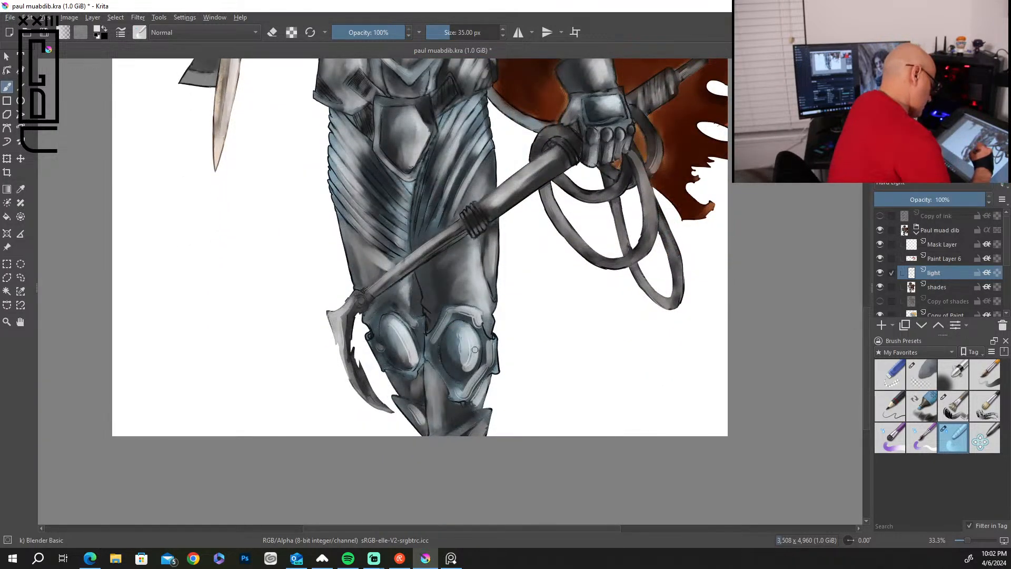
left_click_drag(459, 372, 459, 340)
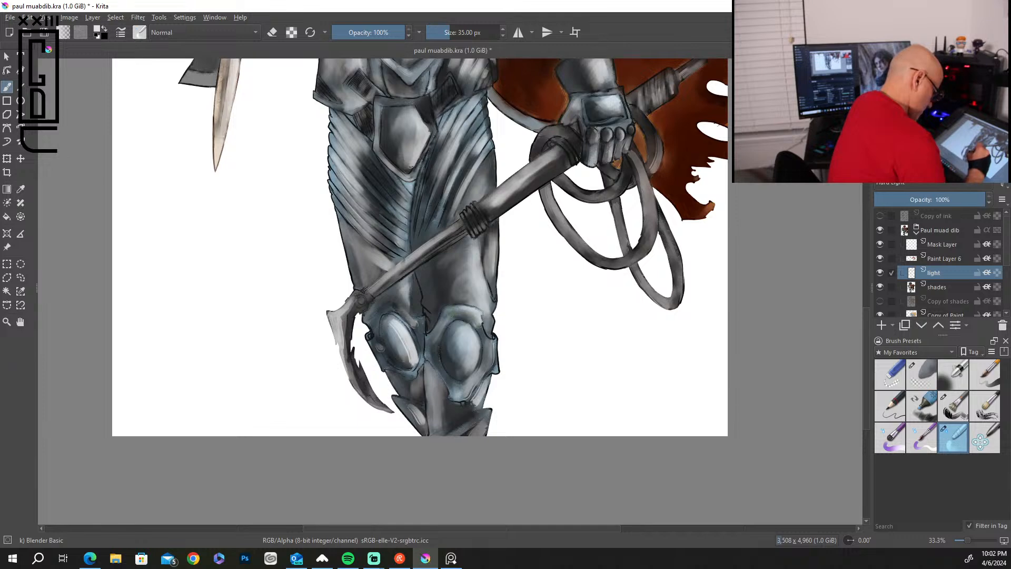
left_click_drag(411, 364, 400, 333)
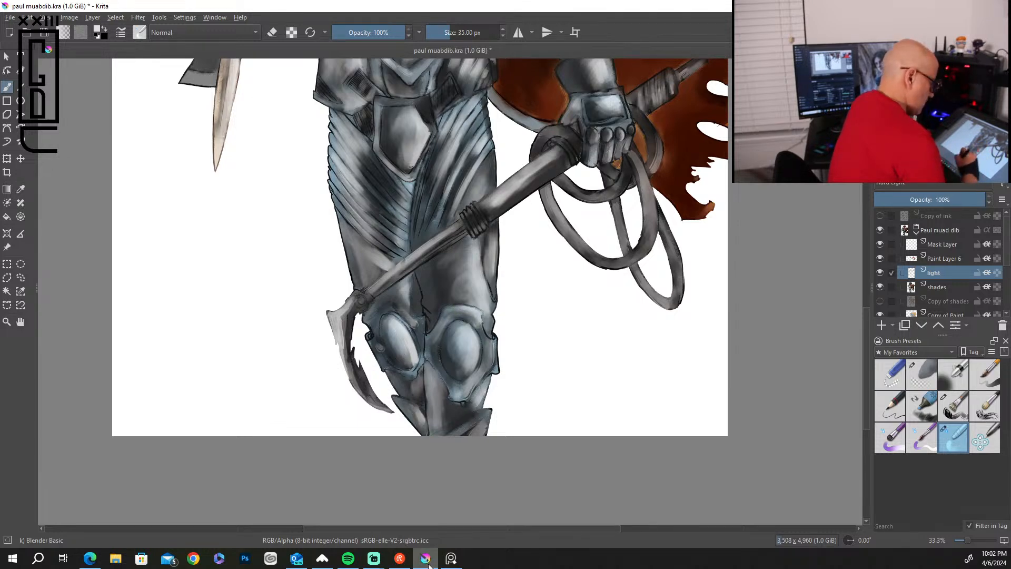
Paint golden highlights along the upper folds of the flowing cape with the Bristles-2 Flat Rough brush at 96 px.
left_click_drag(864, 334, 854, 231)
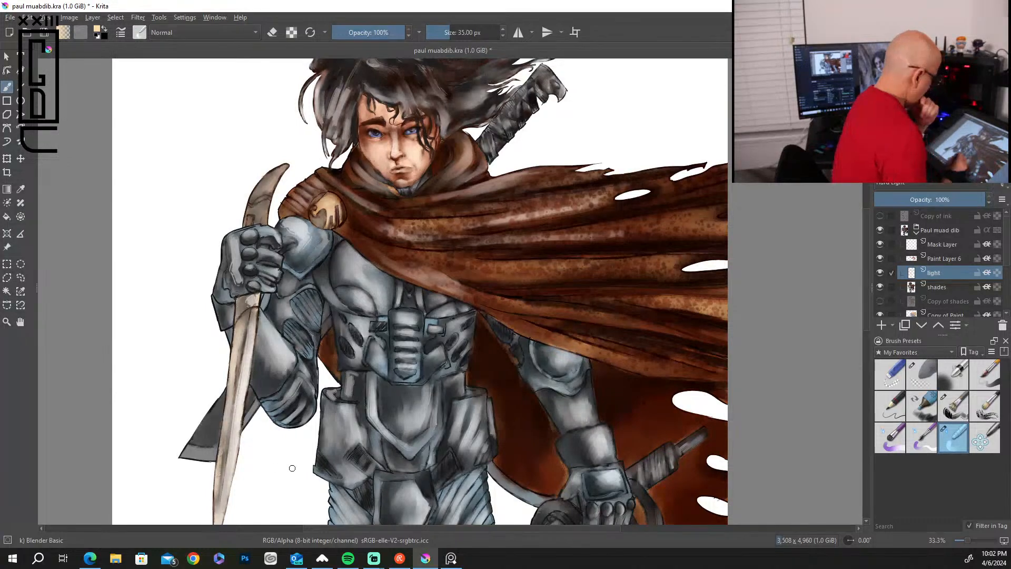
left_click(953, 406)
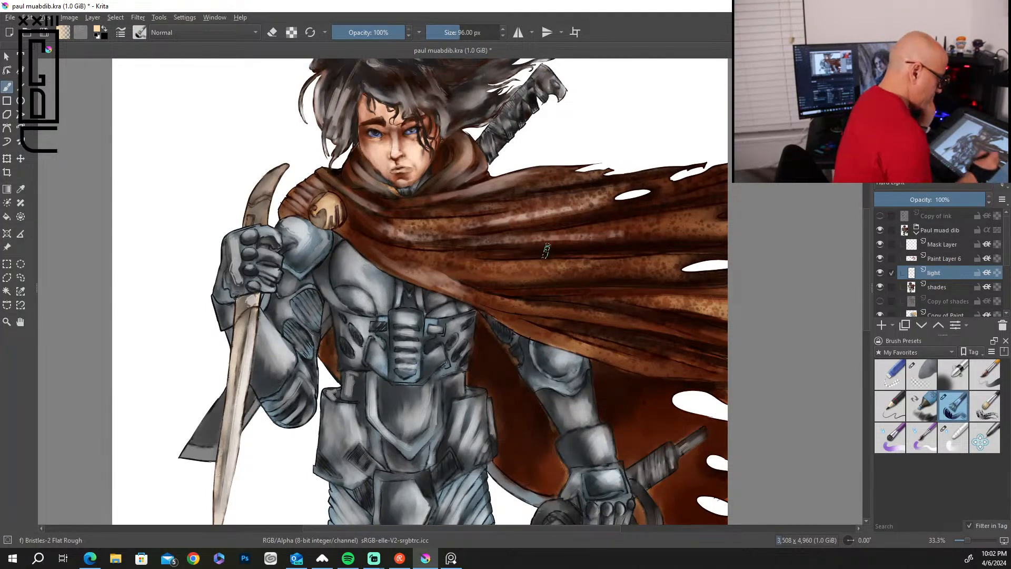
left_click_drag(538, 244, 727, 238)
mouse_move(597, 239)
left_mouse_down()
mouse_move(728, 229)
mouse_move(703, 217)
mouse_move(727, 211)
left_mouse_up()
mouse_move(638, 206)
left_mouse_down()
mouse_move(728, 190)
mouse_move(727, 180)
left_mouse_up()
left_click_drag(537, 207, 663, 182)
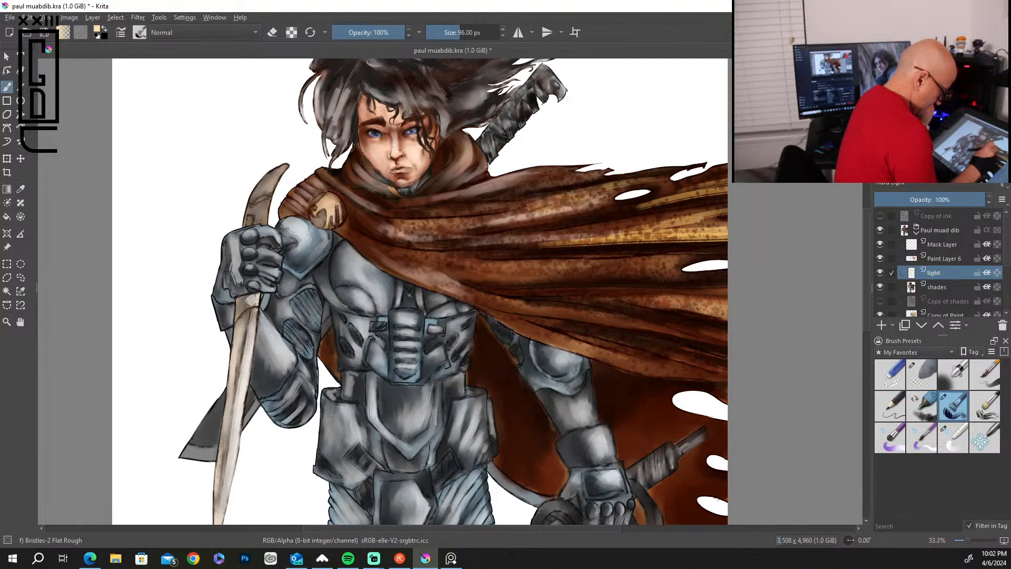
Paint golden highlights along the middle and lower folds of the cape out to its bottom edge.
left_click_drag(530, 271, 669, 268)
left_click_drag(600, 277, 727, 272)
left_click_drag(646, 262, 727, 257)
mouse_move(576, 298)
left_mouse_down()
mouse_move(728, 295)
mouse_move(728, 305)
left_mouse_up()
mouse_move(532, 295)
left_mouse_down()
mouse_move(653, 300)
mouse_move(608, 295)
mouse_move(688, 331)
left_mouse_up()
left_click_drag(604, 323, 727, 339)
mouse_move(570, 337)
left_mouse_down()
mouse_move(650, 368)
mouse_move(727, 372)
left_mouse_up()
Paint golden highlights on the cape's chest folds, collar and shoulder wrap, and on the curved blade's pommel and length.
left_click_drag(380, 224, 513, 219)
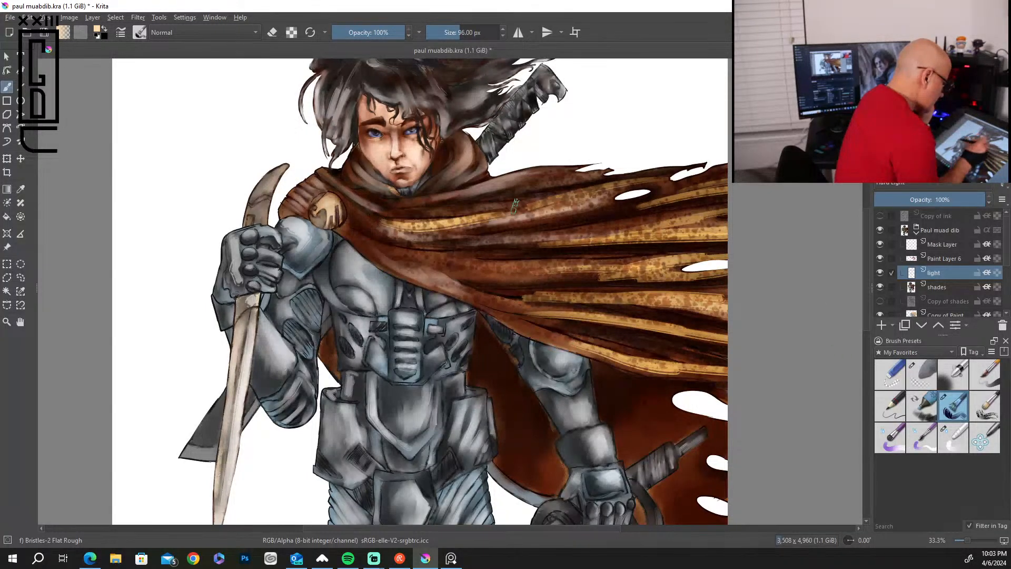
left_click_drag(416, 203, 511, 187)
mouse_move(473, 148)
left_mouse_down()
mouse_move(419, 195)
mouse_move(428, 193)
left_mouse_up()
mouse_move(355, 180)
left_mouse_down()
mouse_move(385, 191)
mouse_move(370, 200)
mouse_move(354, 192)
left_mouse_up()
left_click_drag(344, 203, 363, 223)
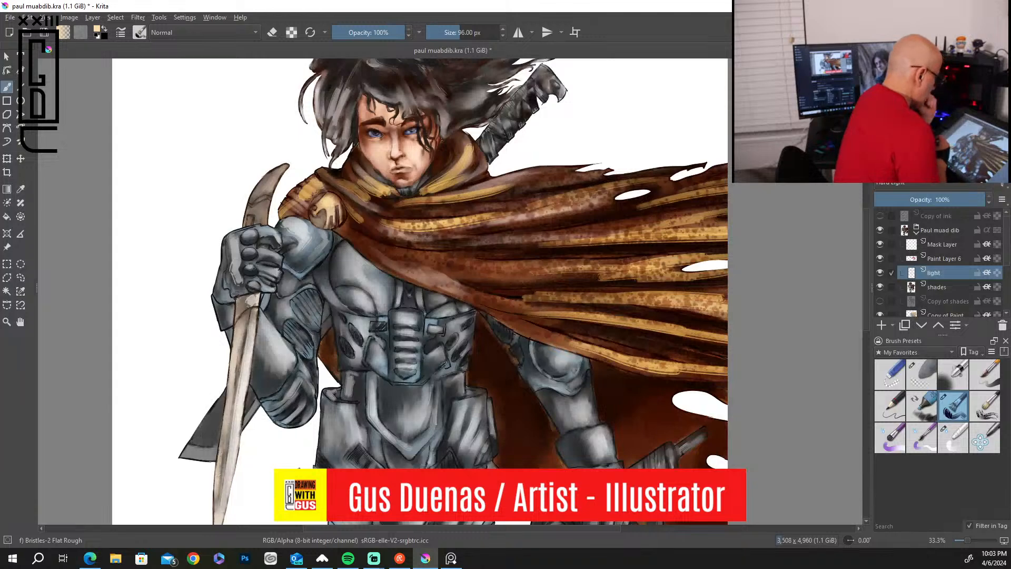
left_click_drag(267, 177, 250, 215)
mouse_move(234, 370)
left_mouse_down()
mouse_move(244, 315)
mouse_move(227, 400)
mouse_move(246, 327)
mouse_move(235, 390)
left_mouse_up()
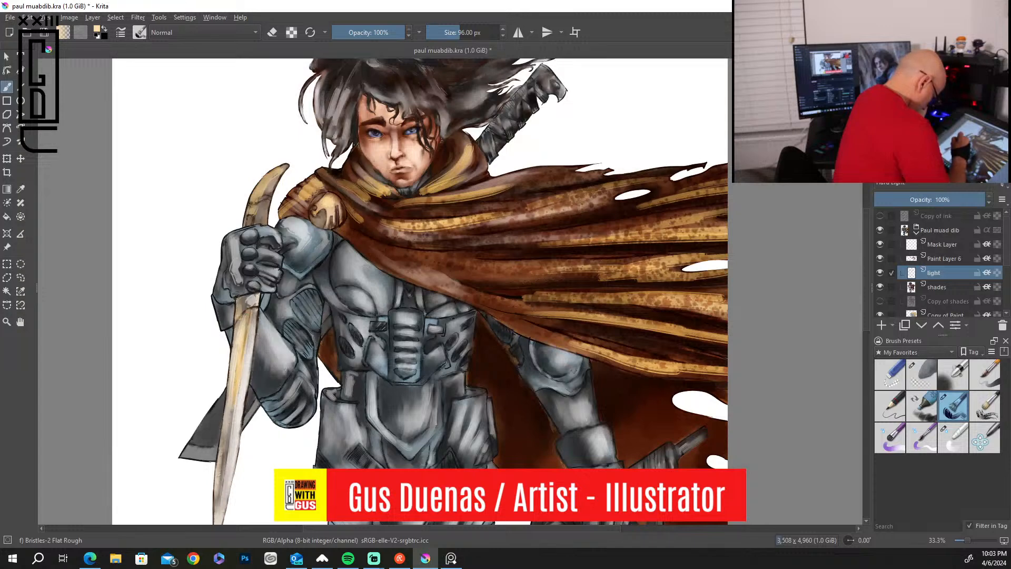
Blend the golden highlights on the cape's upper folds, collar and shoulder wrap with the Blender Basic brush at 78 px.
left_click(954, 437)
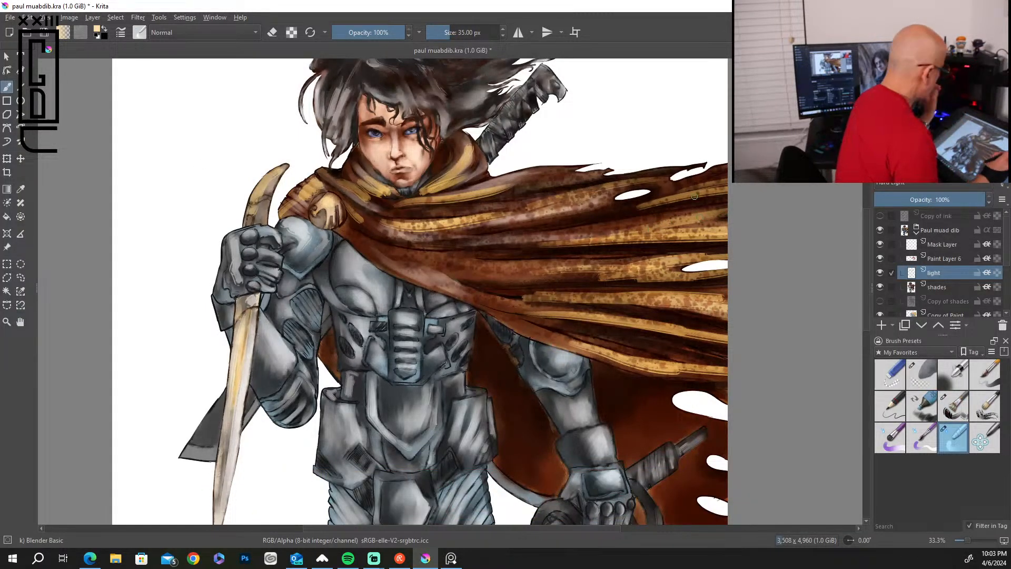
key("bracketright")
key("bracketright")
key("bracketright")
key("bracketright")
key("bracketright")
key("bracketright")
key("bracketright")
key("bracketright")
key("bracketright")
key("bracketright")
key("bracketright")
mouse_move(632, 207)
left_mouse_down()
mouse_move(722, 188)
mouse_move(662, 202)
mouse_move(579, 190)
mouse_move(432, 225)
mouse_move(409, 221)
left_mouse_up()
left_click_drag(488, 196, 416, 203)
left_click_drag(522, 186, 411, 201)
mouse_move(472, 178)
left_mouse_down()
mouse_move(431, 191)
mouse_move(467, 149)
mouse_move(415, 195)
left_mouse_up()
mouse_move(464, 147)
left_mouse_down()
mouse_move(423, 187)
mouse_move(369, 178)
mouse_move(380, 203)
mouse_move(423, 209)
mouse_move(354, 211)
left_mouse_up()
left_click_drag(323, 175, 285, 209)
Blend the golden highlights across the middle and lower folds of the cape.
left_click_drag(722, 257, 595, 263)
left_click_drag(705, 273, 542, 277)
left_click_drag(711, 227, 571, 235)
mouse_move(721, 211)
left_mouse_down()
mouse_move(671, 214)
mouse_move(602, 260)
left_mouse_up()
mouse_move(546, 291)
left_mouse_down()
mouse_move(684, 298)
mouse_move(563, 303)
left_mouse_up()
left_click_drag(611, 314, 535, 321)
mouse_move(721, 329)
left_mouse_down()
mouse_move(568, 321)
mouse_move(582, 322)
left_mouse_up()
mouse_move(721, 373)
left_mouse_down()
mouse_move(600, 352)
mouse_move(621, 369)
left_mouse_up()
left_click_drag(653, 368, 546, 336)
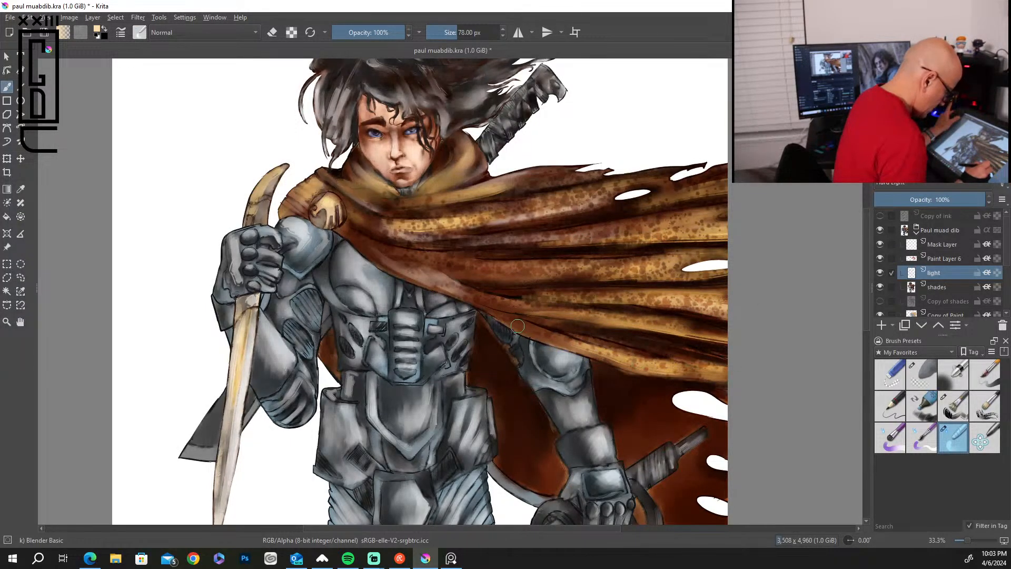
Blend the golden highlights on the raised blade and its curved pommel.
left_click_drag(258, 329, 244, 342)
mouse_move(256, 303)
left_mouse_down()
mouse_move(236, 353)
mouse_move(228, 448)
left_mouse_up()
left_click_drag(268, 181, 245, 215)
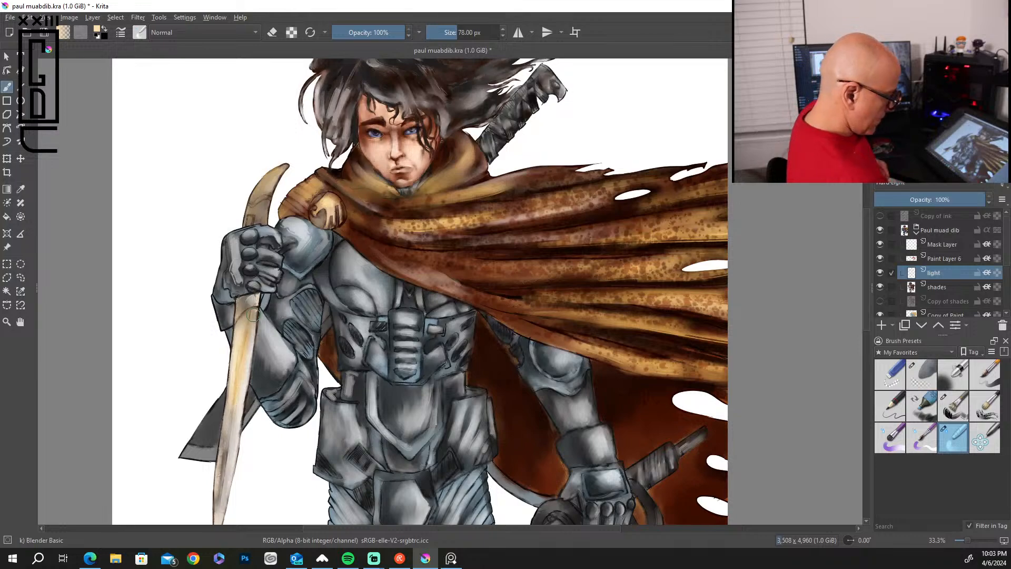
Paint thin white highlights along the chest plate's curve and the center straps with Bristles-2 Flat Rough at 13 px.
mouse_move(867, 311)
left_mouse_down()
mouse_move(864, 292)
mouse_move(865, 336)
mouse_move(864, 319)
left_mouse_up()
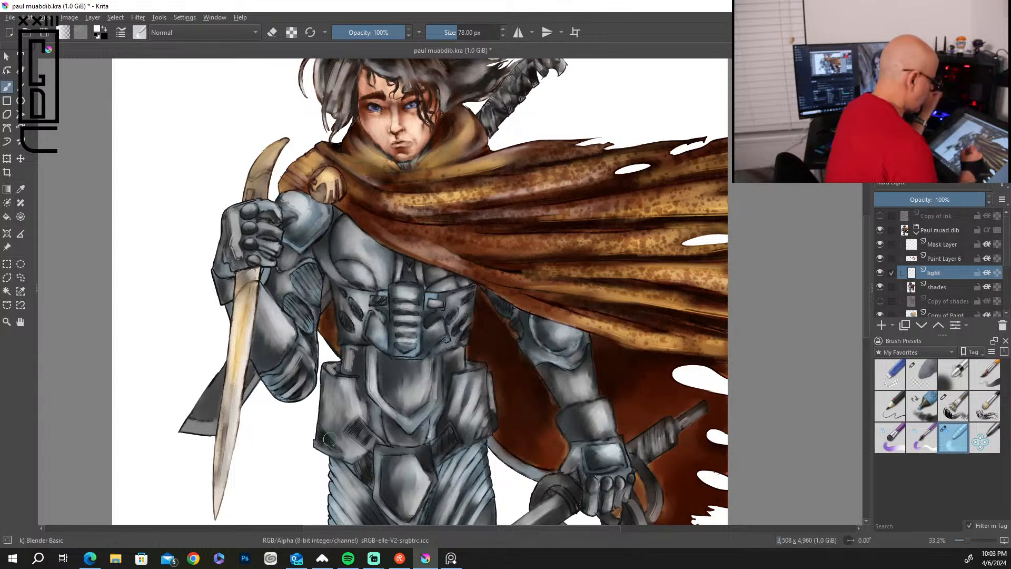
left_click(954, 405)
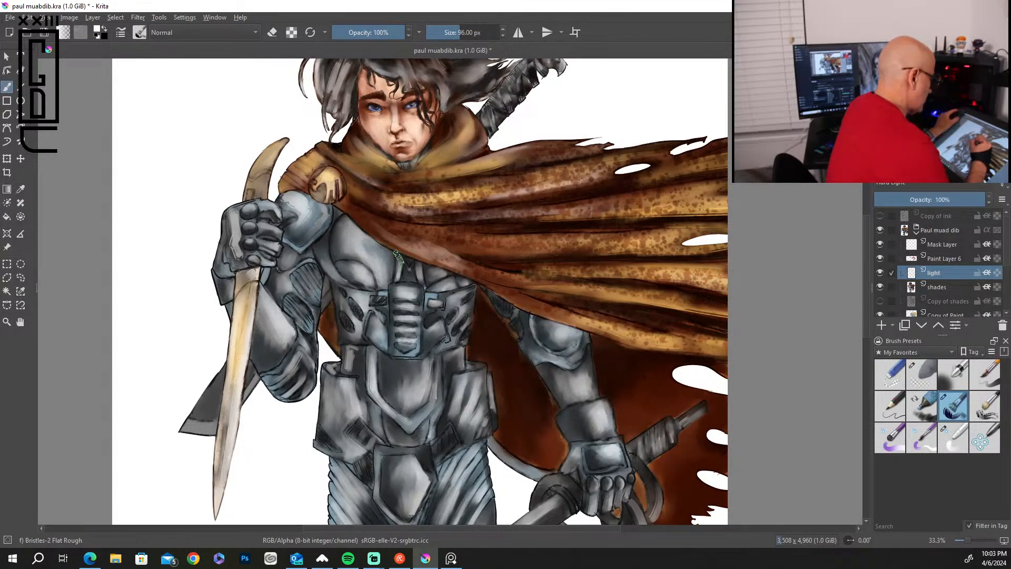
key("bracketleft")
key("bracketleft")
key("bracketleft")
key("bracketleft")
key("bracketleft")
key("bracketleft")
key("bracketleft")
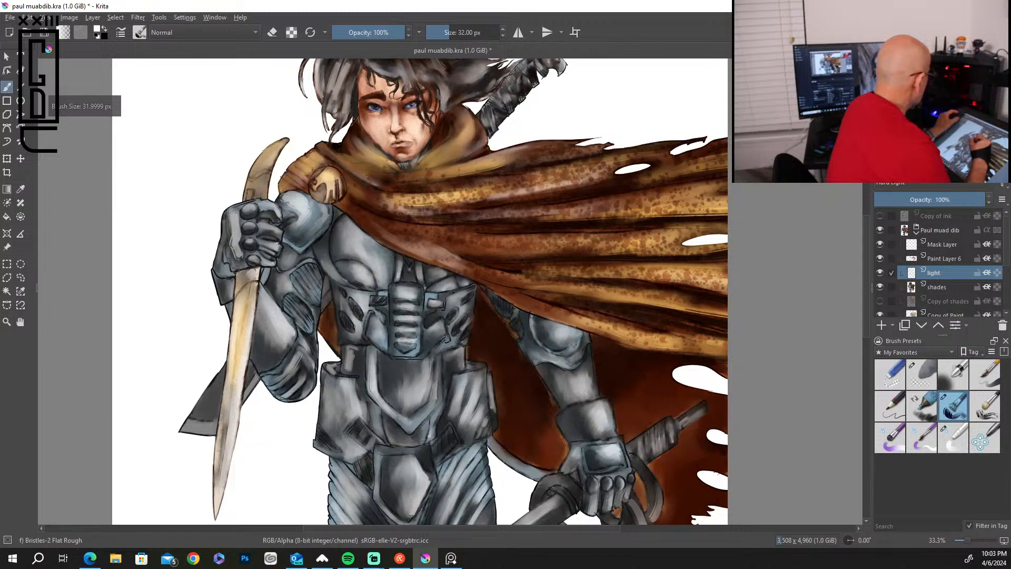
scroll(379, 251, "up", 5)
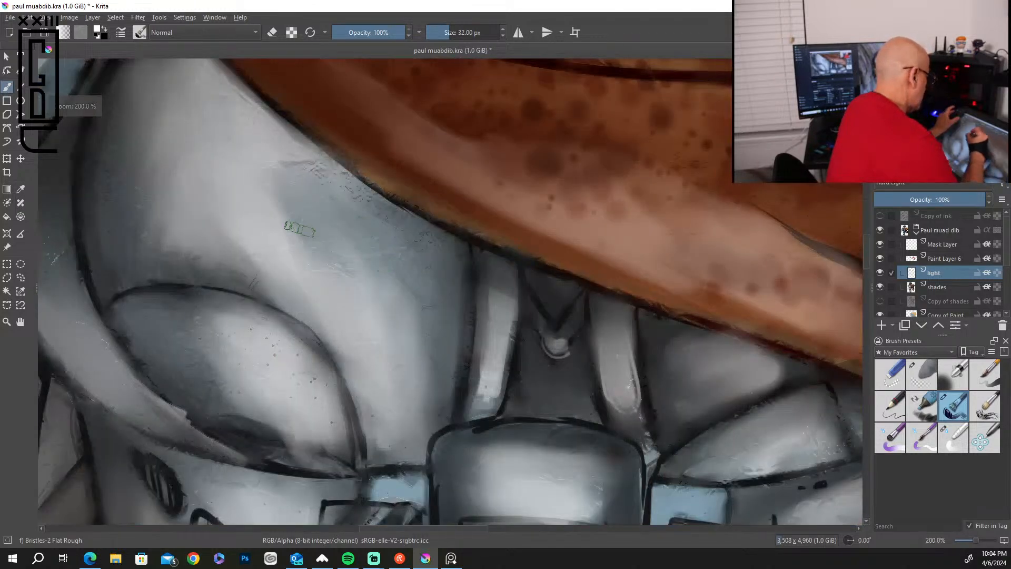
key("bracketleft")
key("bracketleft")
key("bracketleft")
key("bracketleft")
key("bracketleft")
key("bracketleft")
key("bracketleft")
key("bracketleft")
key("bracketleft")
key("bracketleft")
key("bracketleft")
key("bracketleft")
key("bracketleft")
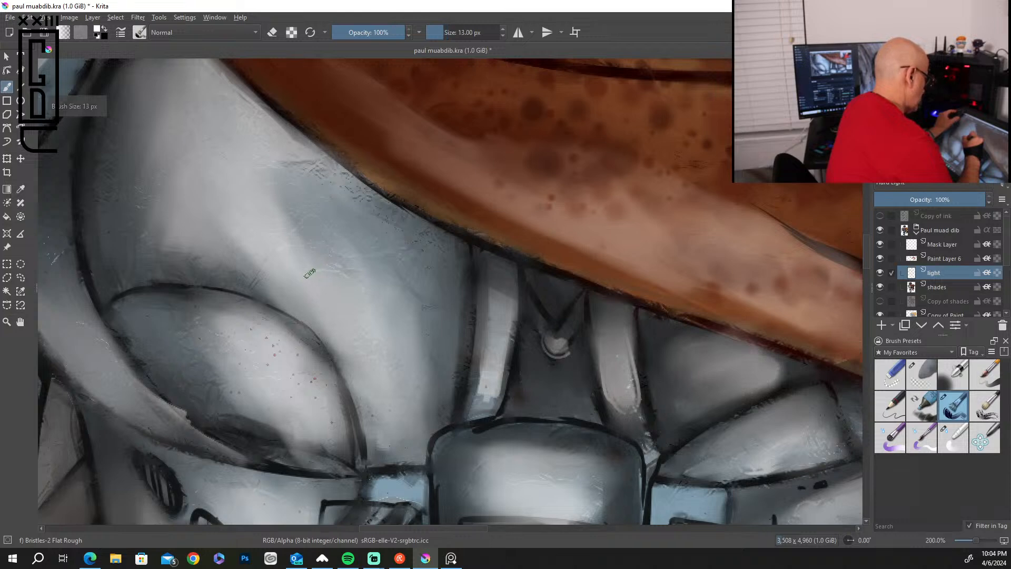
mouse_move(113, 289)
left_mouse_down()
mouse_move(208, 285)
mouse_move(268, 298)
mouse_move(324, 329)
mouse_move(348, 371)
mouse_move(367, 444)
left_mouse_up()
left_click_drag(468, 263, 450, 415)
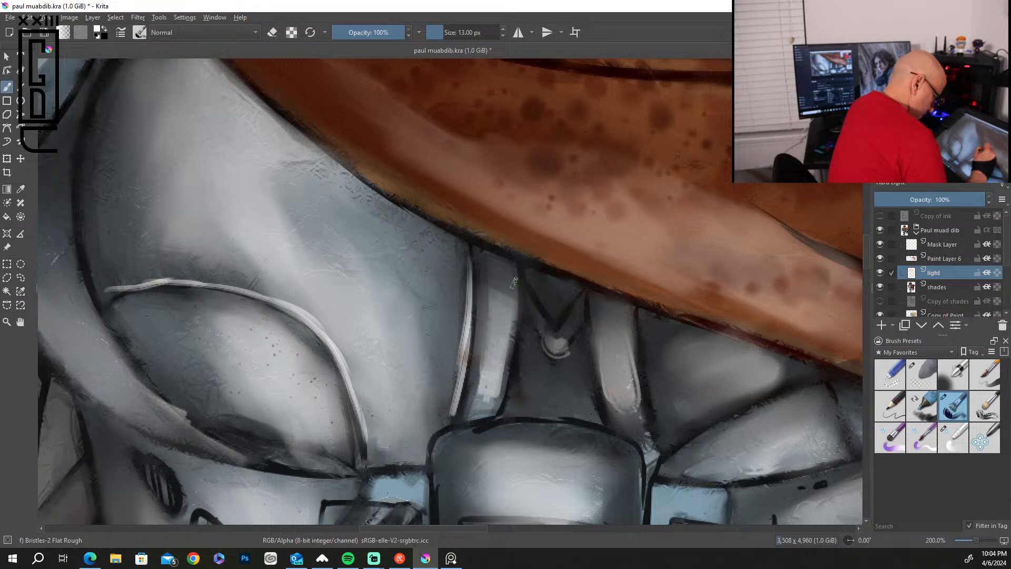
left_click_drag(515, 287, 497, 392)
left_click_drag(525, 296, 552, 332)
left_click_drag(590, 300, 626, 409)
Paint thin white edge highlights on the central torso plate's rim, the shoulder straps and the chest plate beneath the cape.
mouse_move(442, 437)
left_mouse_down()
mouse_move(521, 425)
mouse_move(576, 430)
mouse_move(634, 457)
left_mouse_up()
left_click_drag(446, 442, 436, 497)
left_click_drag(374, 468, 418, 480)
mouse_move(95, 72)
left_mouse_down()
mouse_move(91, 102)
mouse_move(59, 141)
left_mouse_up()
mouse_move(52, 356)
left_mouse_down()
mouse_move(183, 451)
mouse_move(172, 485)
mouse_move(155, 466)
left_mouse_up()
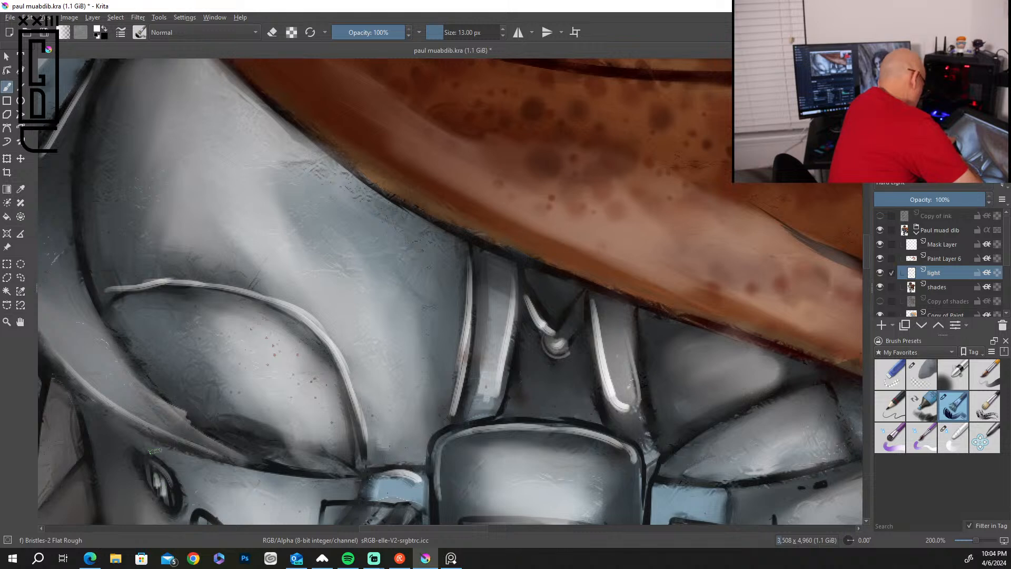
mouse_move(666, 447)
left_mouse_down()
mouse_move(733, 407)
mouse_move(832, 382)
left_mouse_up()
left_click_drag(705, 477, 839, 455)
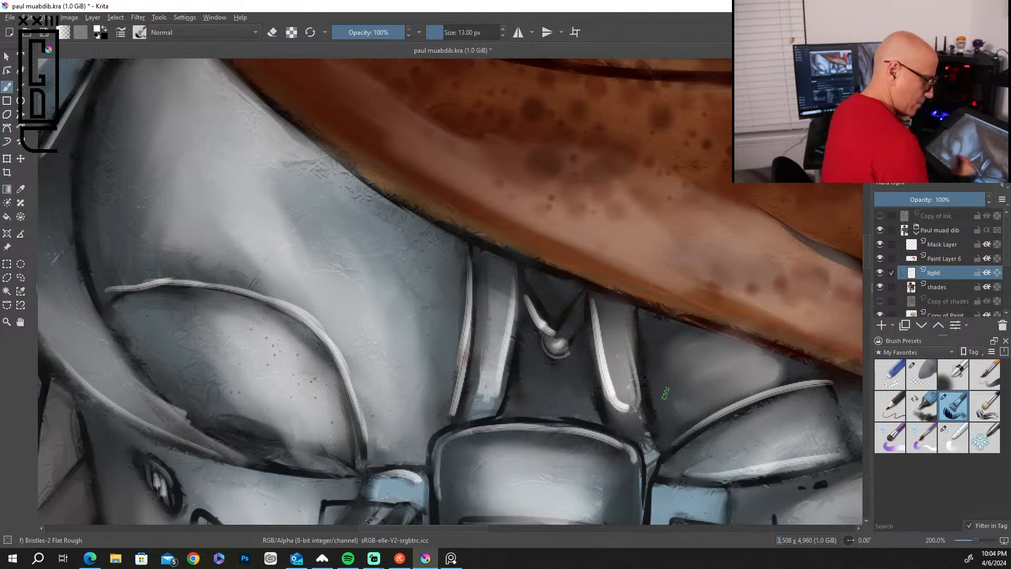
Blend the white highlights on the center straps and V-shaped piece with the Blender Basic brush at 20 px.
left_click(953, 437)
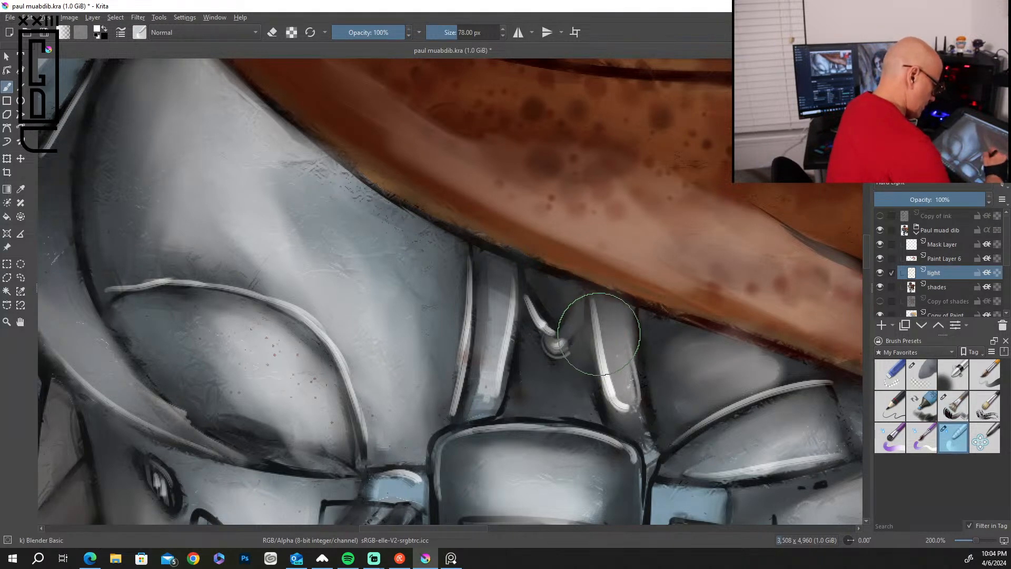
key("bracketleft")
key("bracketleft")
key("bracketleft")
key("bracketleft")
key("bracketleft")
key("bracketleft")
key("bracketleft")
key("bracketleft")
key("bracketleft")
key("bracketleft")
key("bracketleft")
key("bracketleft")
key("bracketleft")
key("bracketleft")
key("bracketleft")
key("bracketleft")
key("bracketleft")
key("bracketleft")
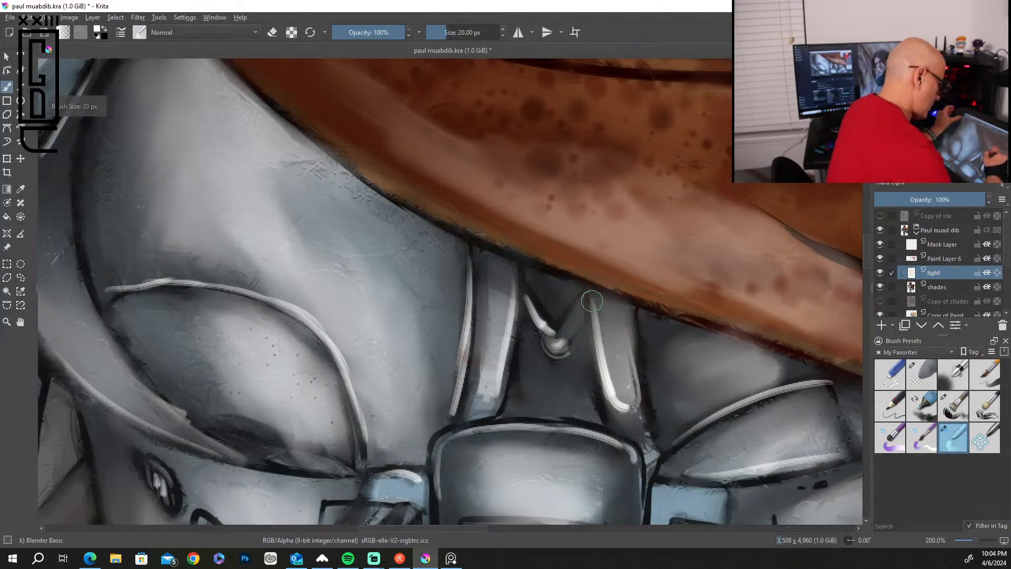
mouse_move(600, 376)
left_mouse_down()
mouse_move(627, 417)
mouse_move(599, 341)
mouse_move(523, 289)
mouse_move(554, 340)
left_mouse_up()
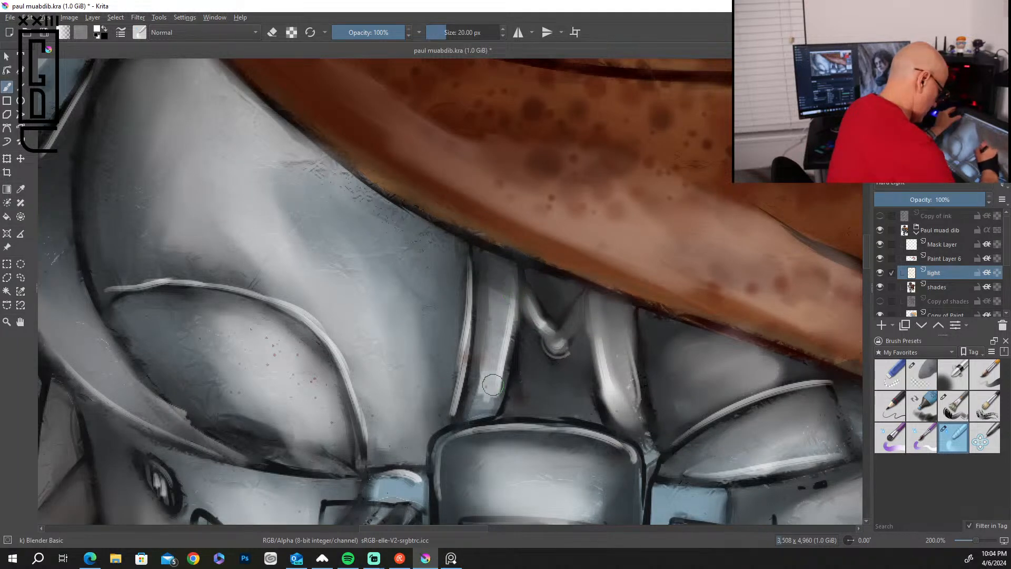
Soften the thin white edge line beside the chest strap with the blender at 5 px.
key("bracketleft")
key("bracketleft")
key("bracketleft")
key("bracketleft")
key("bracketleft")
left_click_drag(468, 261, 473, 322)
left_click_drag(459, 394, 449, 417)
left_click_drag(462, 371, 452, 415)
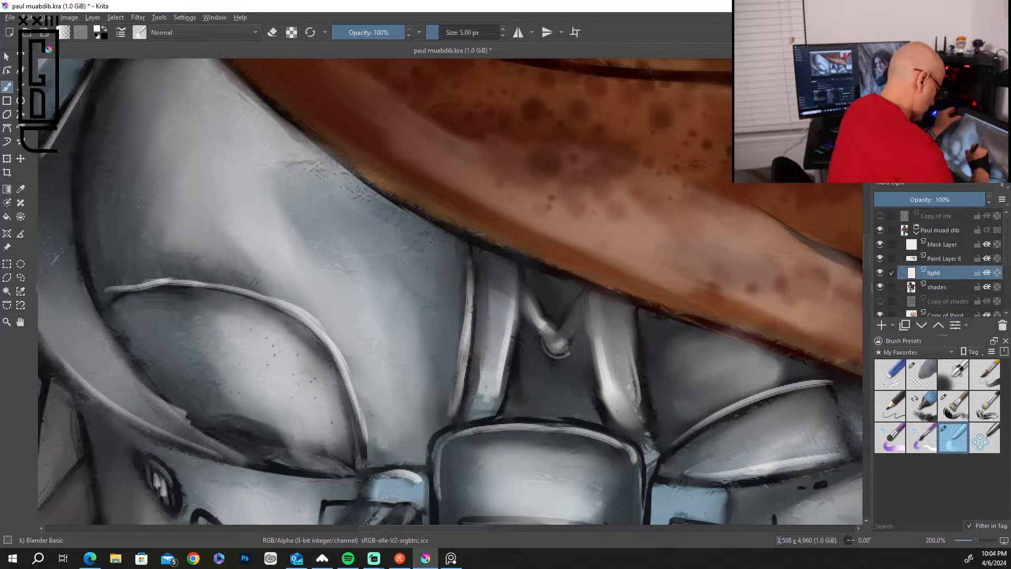
Blend the curved white highlight along the top of the chest plate with the blender at 13 px.
key("bracketright")
key("bracketright")
key("bracketright")
key("bracketright")
key("bracketright")
key("bracketright")
key("bracketright")
key("bracketright")
mouse_move(357, 412)
left_mouse_down()
mouse_move(310, 323)
mouse_move(221, 285)
mouse_move(108, 288)
left_mouse_up()
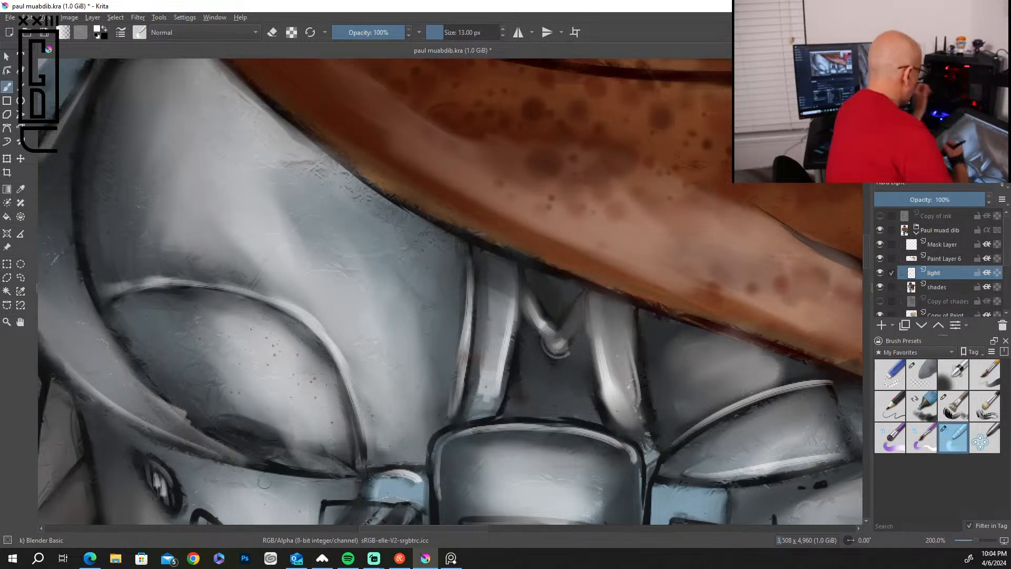
scroll(265, 482, "down", 6)
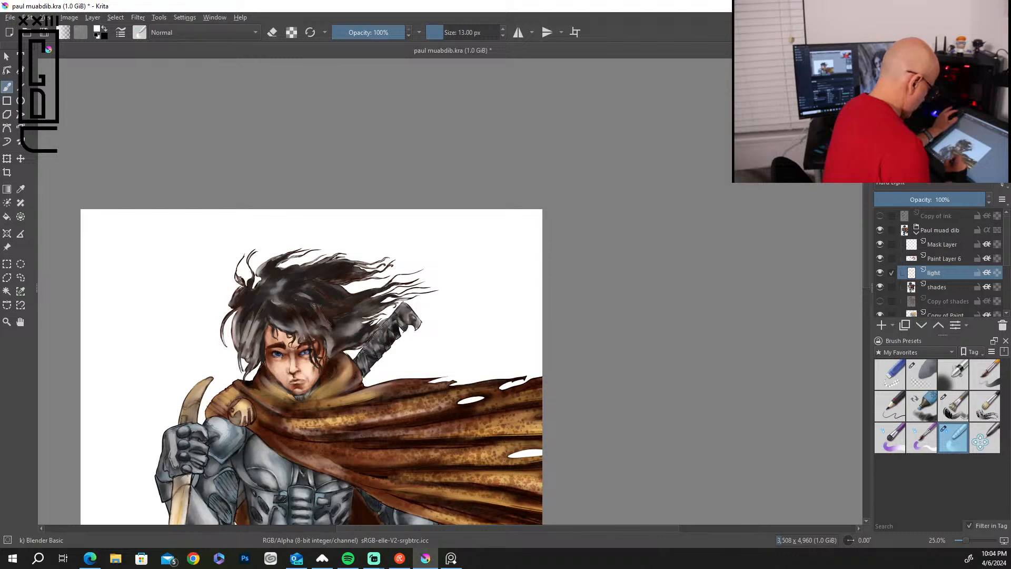
scroll(242, 490, "up", 4)
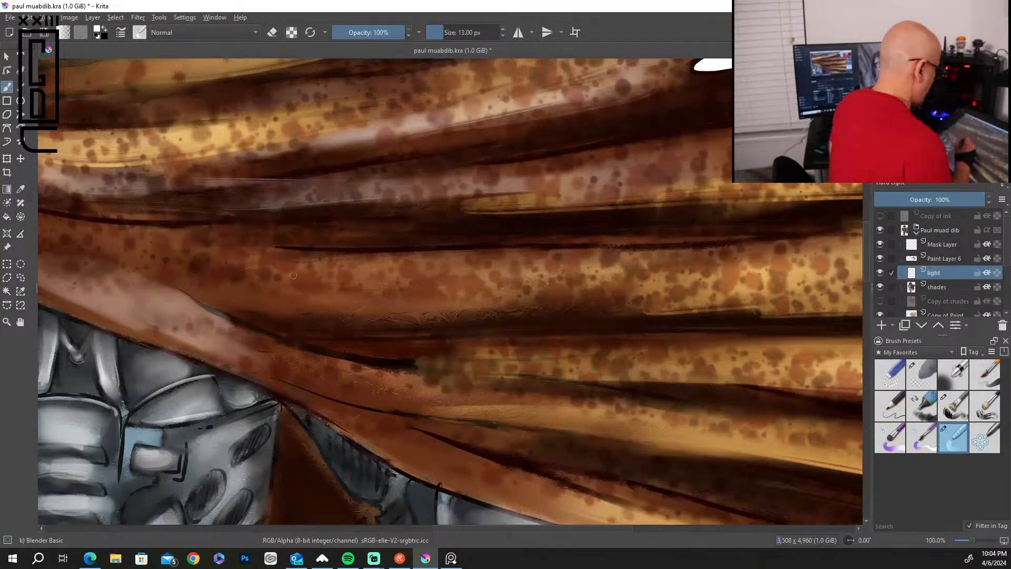
left_click_drag(270, 390, 581, 191)
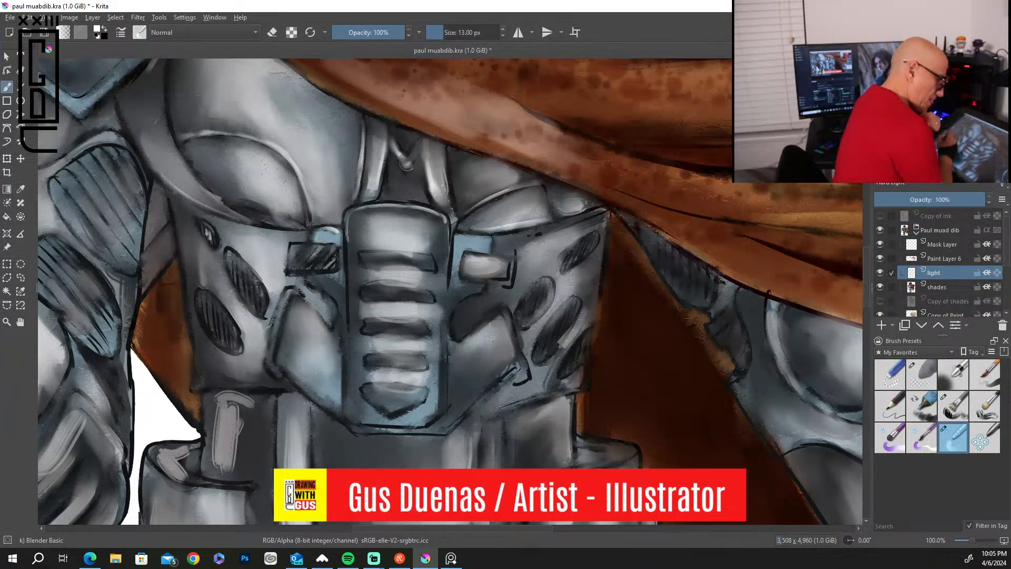
Paint white edge lines around the central ribbed torso plate and adjoining angled plate with the Bristles-2 Flat Rough brush at 13 px.
left_click(953, 406)
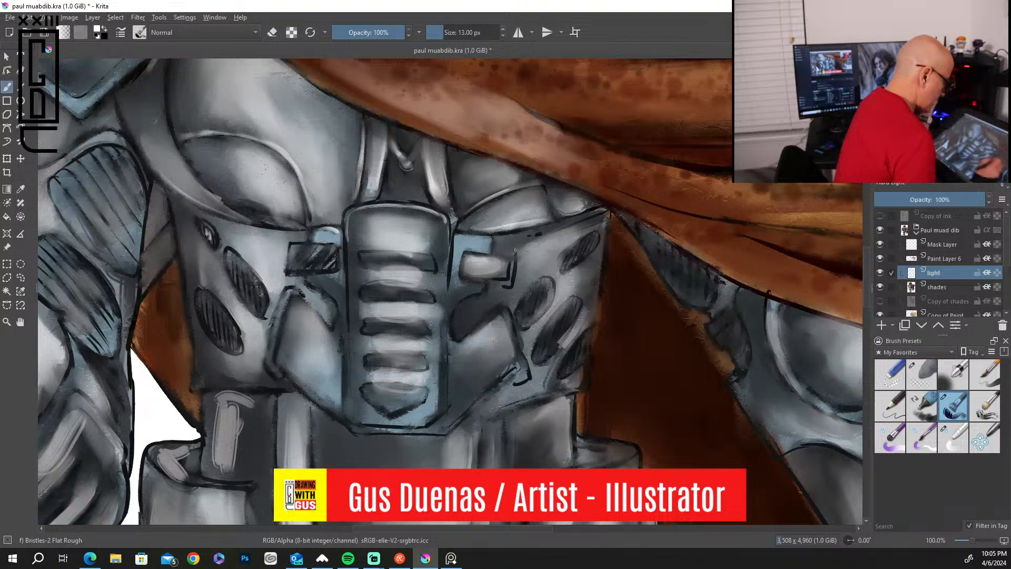
left_click_drag(374, 257, 429, 255)
mouse_move(351, 234)
left_mouse_down()
mouse_move(350, 416)
mouse_move(433, 419)
left_mouse_up()
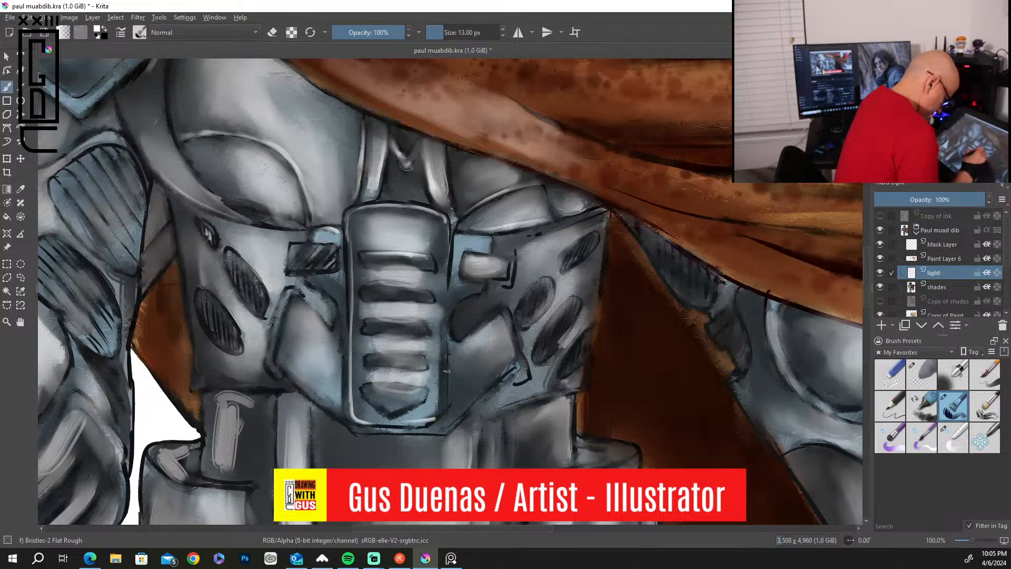
mouse_move(460, 342)
left_mouse_down()
mouse_move(498, 314)
mouse_move(509, 339)
mouse_move(513, 362)
mouse_move(475, 400)
left_mouse_up()
mouse_move(540, 284)
left_mouse_down()
mouse_move(530, 320)
mouse_move(541, 315)
left_mouse_up()
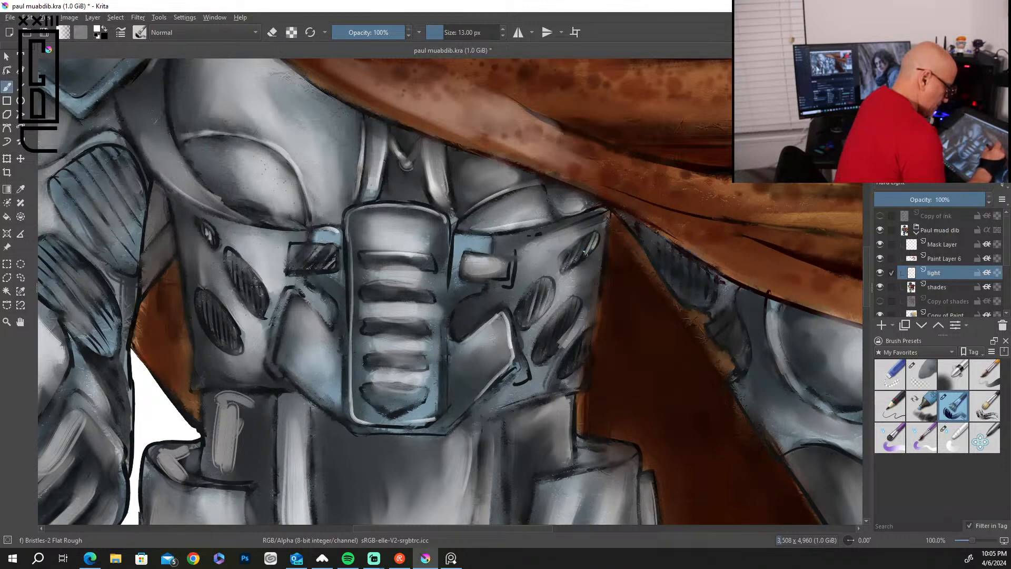
Paint thin white highlights on the oval vents and along the outer edge of the abdomen armor beneath the cape.
left_click_drag(595, 251, 568, 271)
left_click_drag(607, 225, 584, 377)
left_click_drag(579, 336, 553, 380)
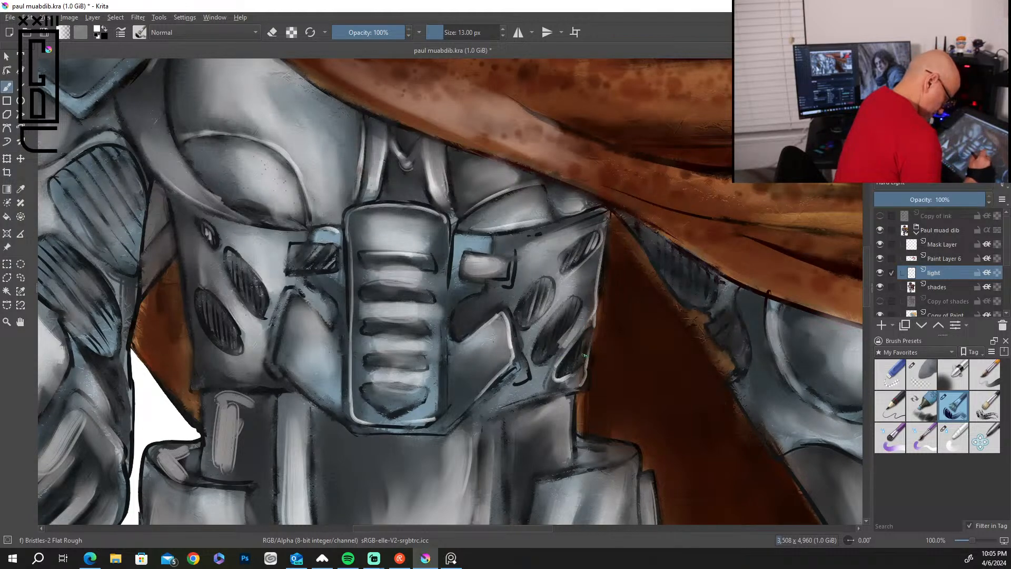
mouse_move(581, 346)
left_mouse_down()
mouse_move(570, 368)
mouse_move(579, 363)
mouse_move(492, 414)
left_mouse_up()
Highlight the torso plate's bottom rim, the angled plate on the sword-arm side and the hatched rectangle above it.
mouse_move(368, 432)
left_mouse_down()
mouse_move(442, 427)
mouse_move(458, 412)
left_mouse_up()
mouse_move(298, 300)
left_mouse_down()
mouse_move(332, 340)
mouse_move(330, 301)
left_mouse_up()
mouse_move(295, 265)
left_mouse_down()
mouse_move(308, 246)
mouse_move(334, 246)
left_mouse_up()
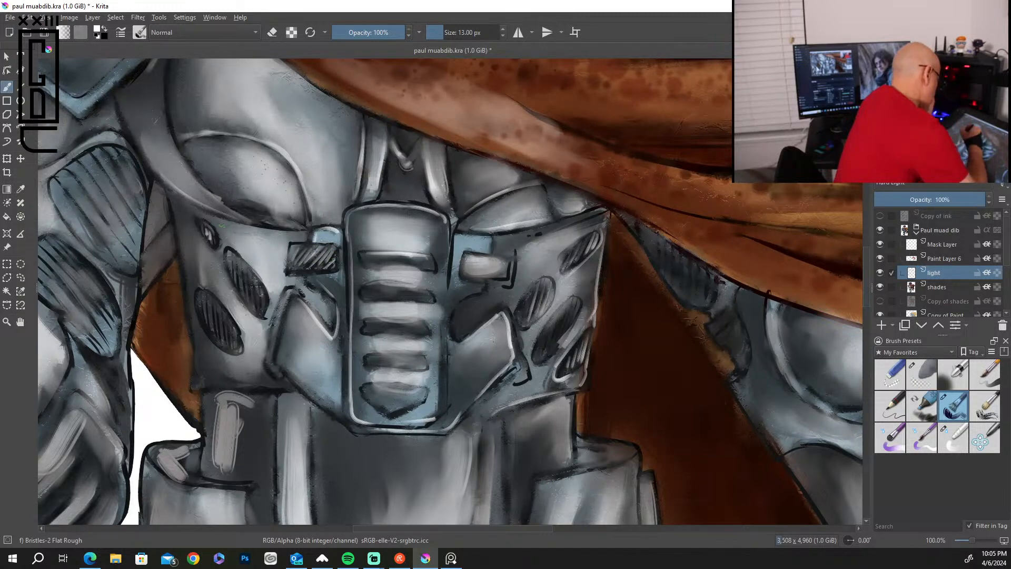
Add white hatch strokes to the oval vents on the sword-arm side and line the armor's outer edge and curved chest strap.
mouse_move(232, 283)
left_mouse_down()
mouse_move(237, 257)
mouse_move(254, 266)
left_mouse_up()
left_click_drag(260, 303, 266, 283)
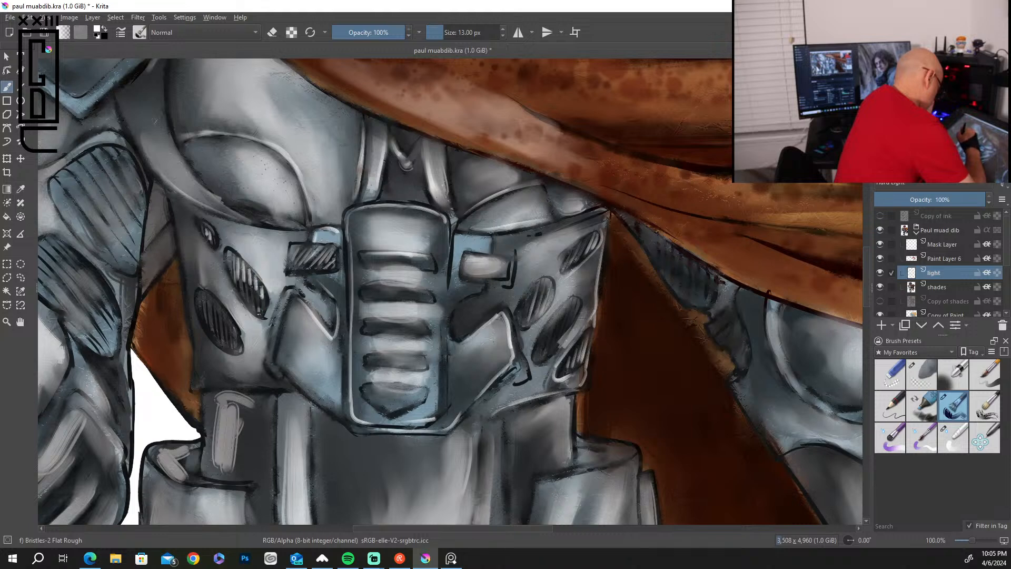
mouse_move(198, 305)
left_mouse_down()
mouse_move(217, 296)
mouse_move(229, 316)
left_mouse_up()
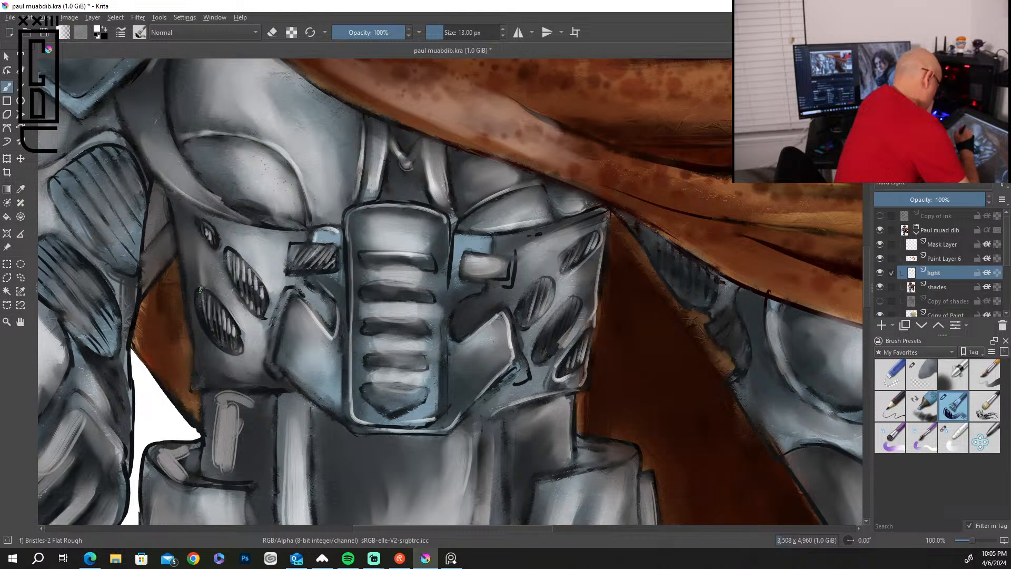
mouse_move(178, 222)
left_mouse_down()
mouse_move(198, 374)
mouse_move(221, 383)
left_mouse_up()
mouse_move(154, 162)
left_mouse_down()
mouse_move(226, 215)
mouse_move(285, 217)
left_mouse_up()
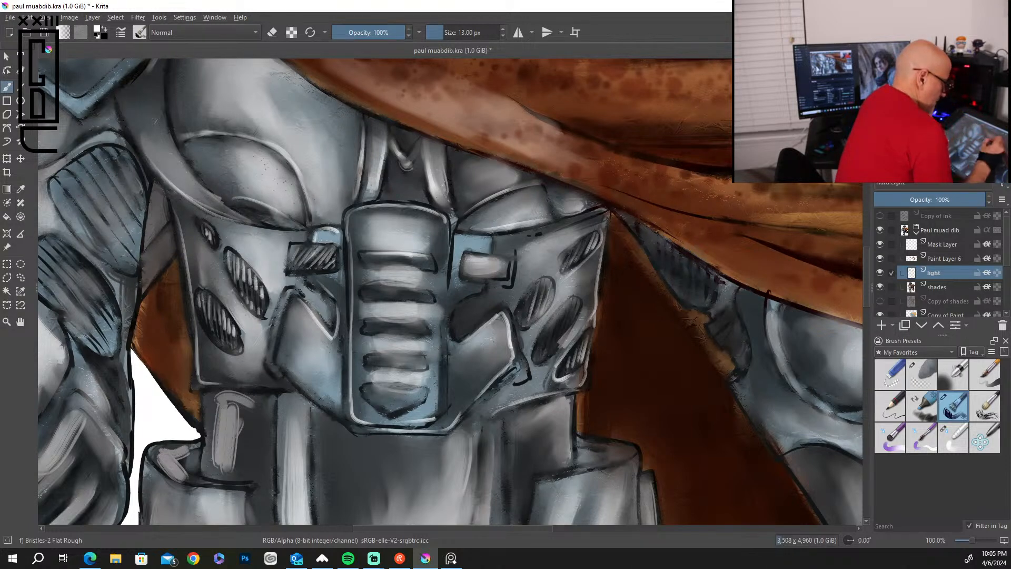
Paint white highlights down the central plate's cape-side rim and along the edges of its horizontal ribs.
mouse_move(459, 238)
left_mouse_down()
mouse_move(491, 243)
mouse_move(447, 294)
mouse_move(445, 391)
left_mouse_up()
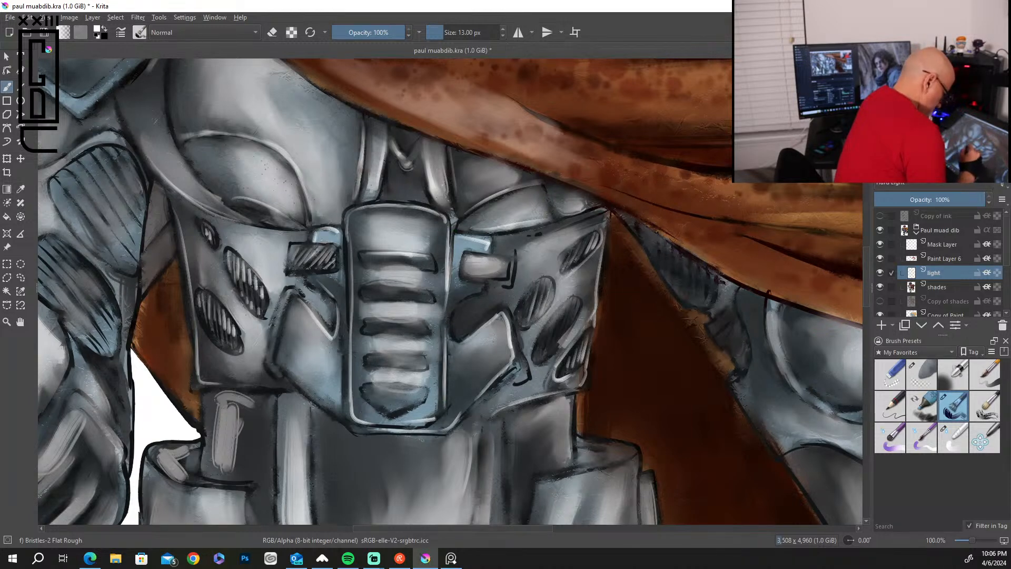
left_click_drag(366, 314, 432, 318)
left_click_drag(368, 349, 433, 350)
left_click_drag(373, 382, 433, 382)
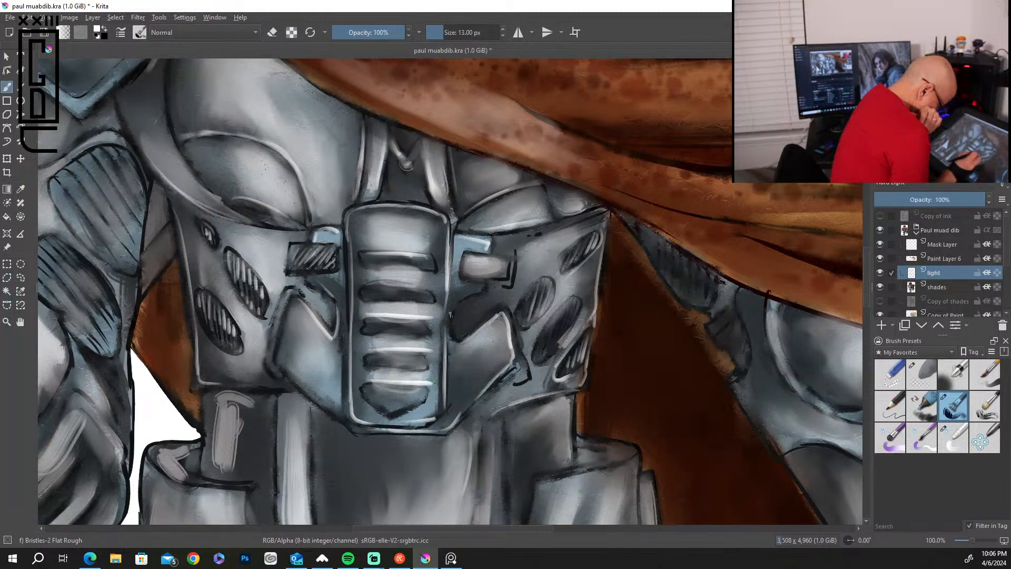
left_click_drag(365, 282, 429, 282)
left_click_drag(361, 250, 432, 252)
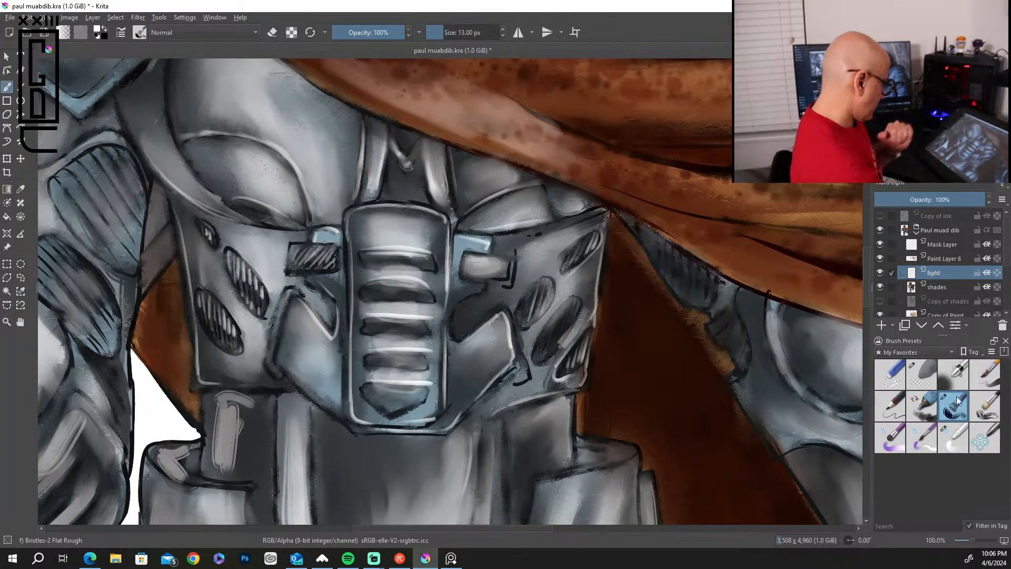
Soften the white highlights on the cape-side vents, outer armor edge, angled plate and central plate rim with the Blender Basic brush.
left_click(953, 437)
mouse_move(603, 263)
left_mouse_down()
mouse_move(608, 225)
mouse_move(592, 310)
left_mouse_up()
left_click_drag(594, 240, 571, 272)
left_click_drag(566, 357, 590, 335)
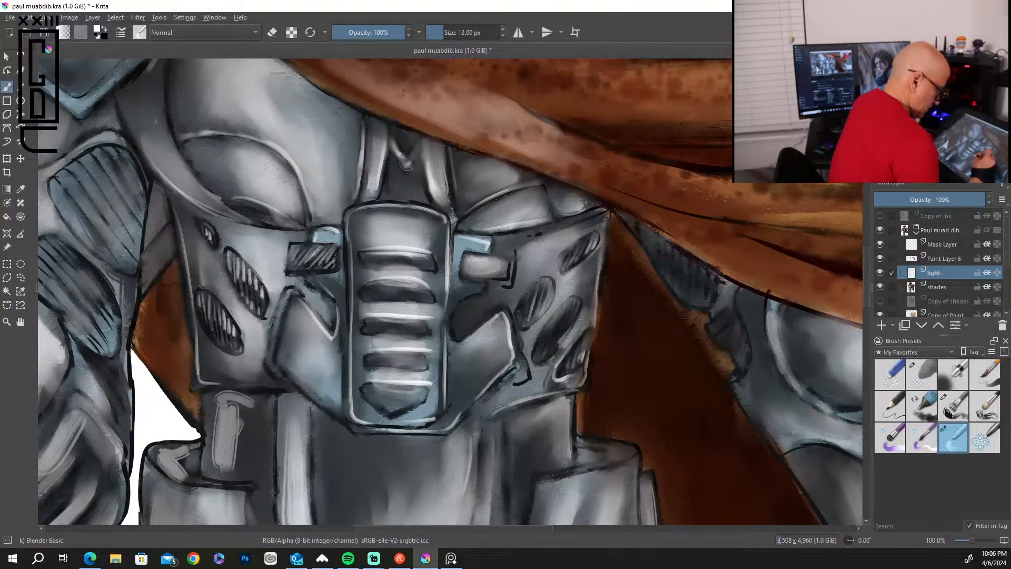
left_click_drag(560, 379, 576, 373)
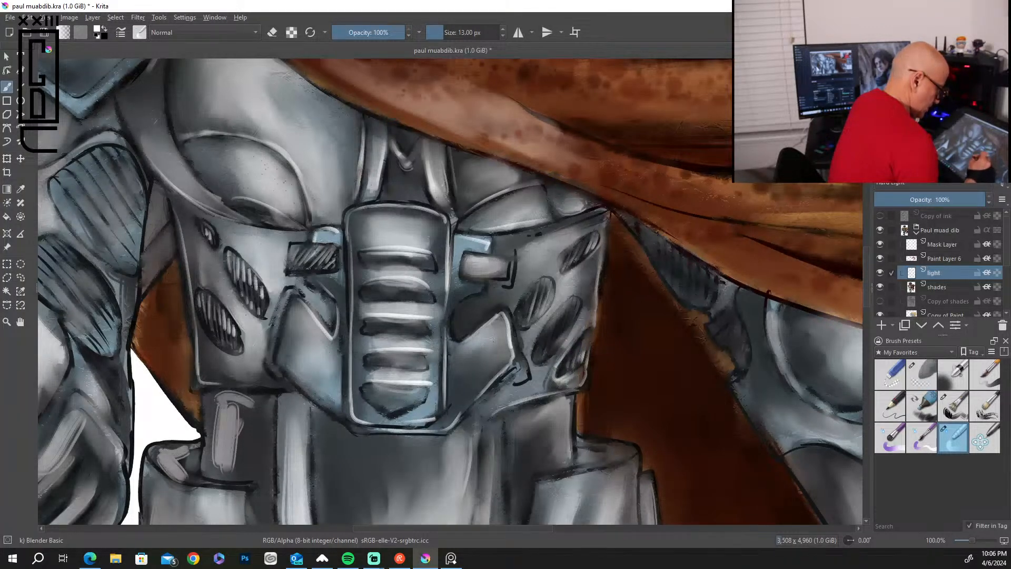
mouse_move(506, 320)
left_mouse_down()
mouse_move(512, 352)
mouse_move(509, 331)
mouse_move(468, 338)
left_mouse_up()
mouse_move(492, 385)
left_mouse_down()
mouse_move(461, 417)
mouse_move(462, 407)
mouse_move(429, 422)
mouse_move(448, 372)
mouse_move(447, 221)
mouse_move(467, 160)
mouse_move(440, 216)
mouse_move(447, 209)
mouse_move(371, 203)
left_mouse_up()
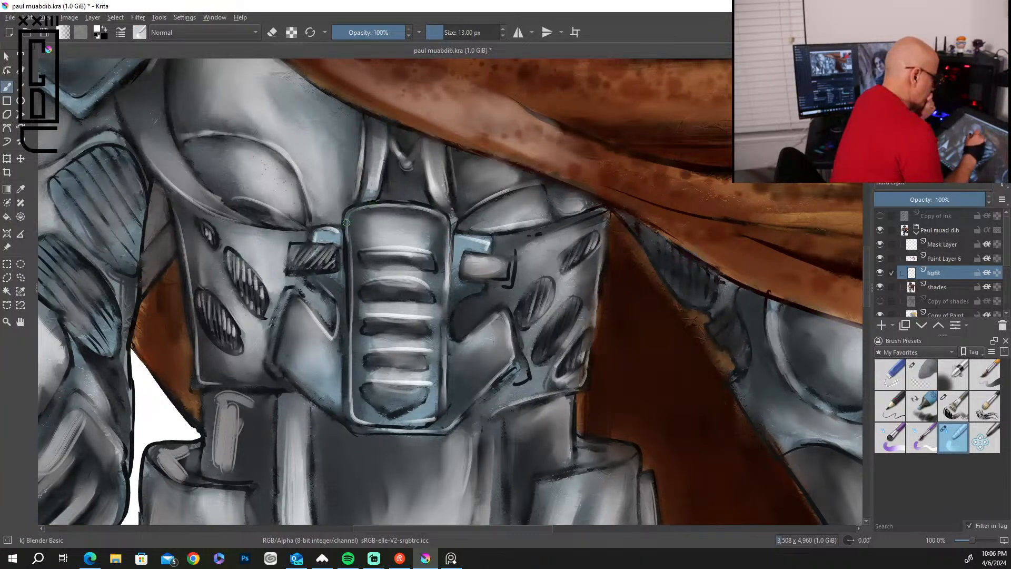
Blend the highlights on the central plate's ribs and the rough gray strokes on the waist panel below the abdomen armor.
left_click_drag(409, 248, 380, 244)
mouse_move(425, 284)
left_mouse_down()
mouse_move(384, 317)
mouse_move(426, 317)
mouse_move(406, 315)
mouse_move(375, 352)
mouse_move(360, 349)
mouse_move(429, 337)
mouse_move(422, 383)
mouse_move(437, 381)
mouse_move(414, 379)
left_mouse_up()
mouse_move(239, 429)
left_mouse_down()
mouse_move(235, 471)
mouse_move(240, 408)
mouse_move(216, 470)
mouse_move(217, 395)
mouse_move(240, 429)
left_mouse_up()
left_click_drag(210, 466, 211, 442)
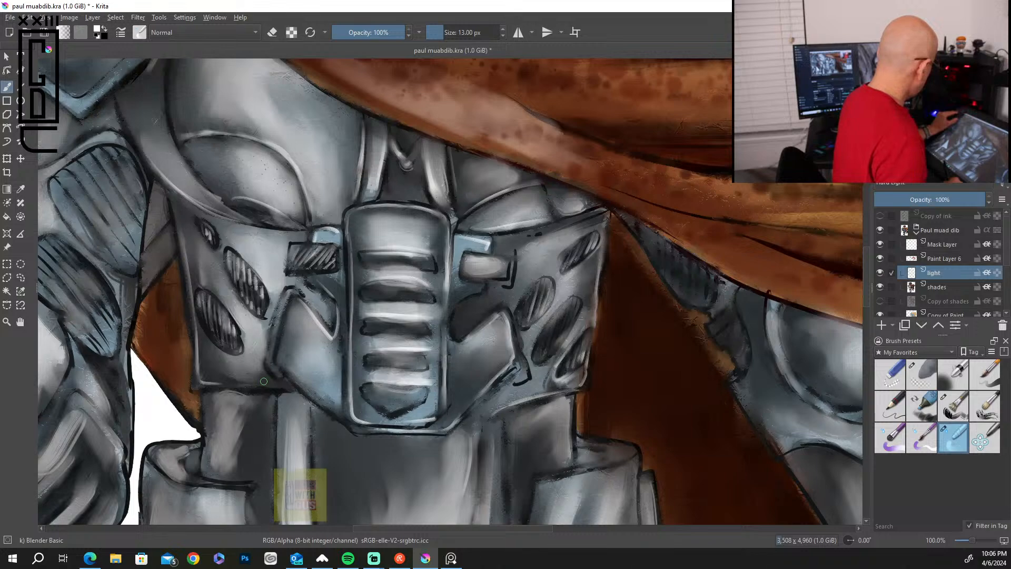
scroll(264, 381, "down", 5)
scroll(264, 381, "up", 2)
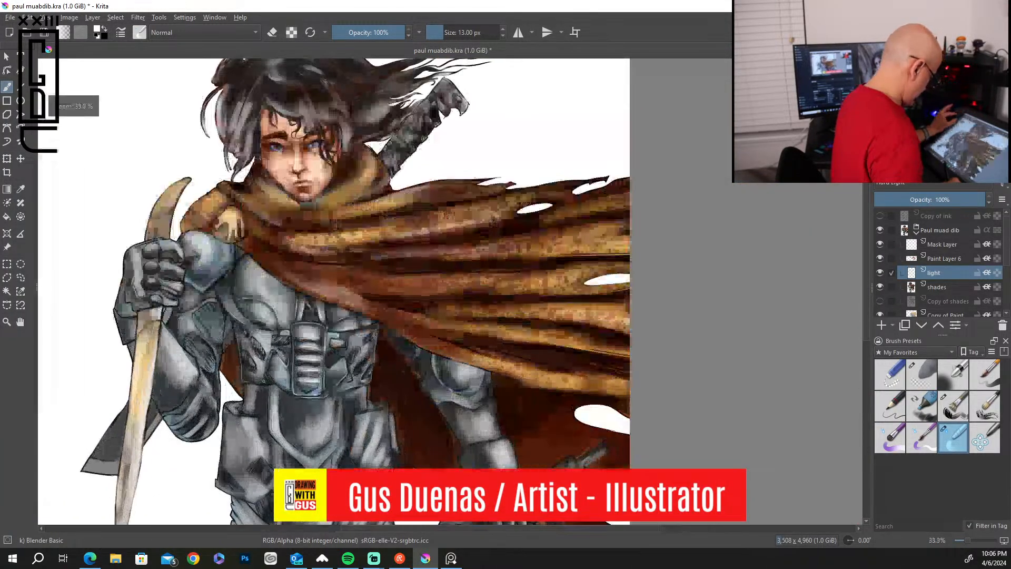
scroll(264, 380, "up", 2)
scroll(263, 380, "up", 1)
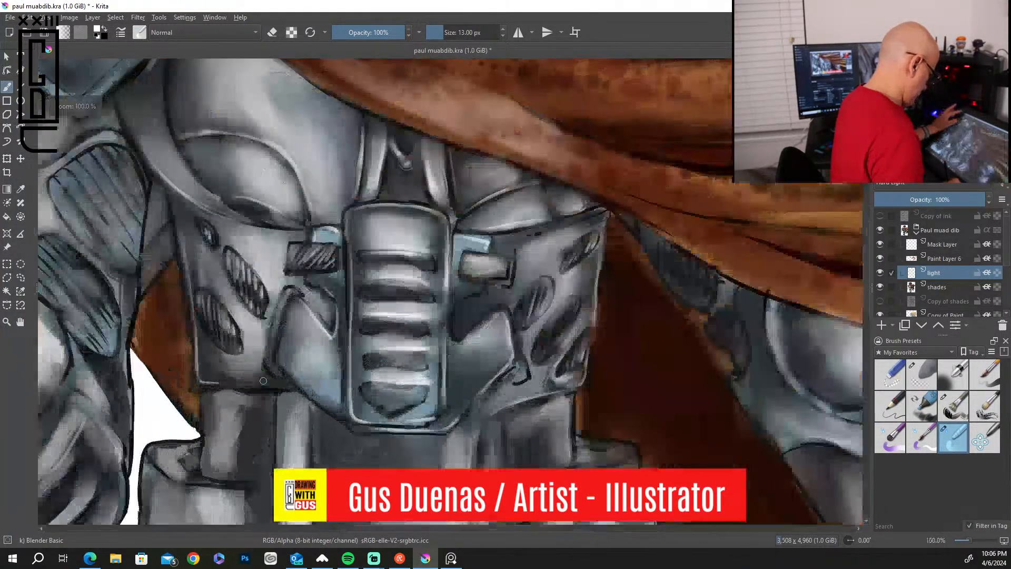
scroll(263, 380, "down", 2)
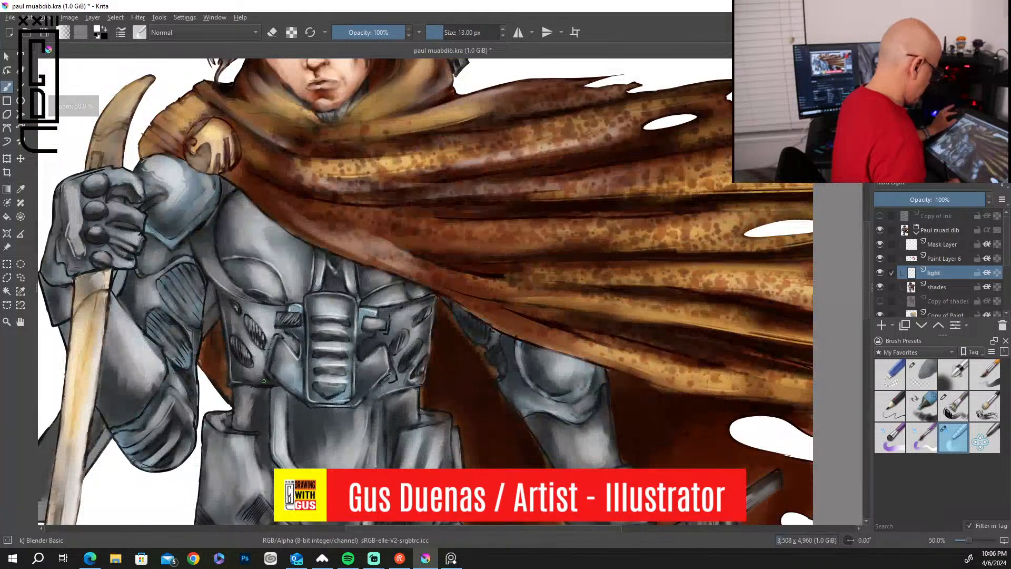
scroll(264, 380, "up", 2)
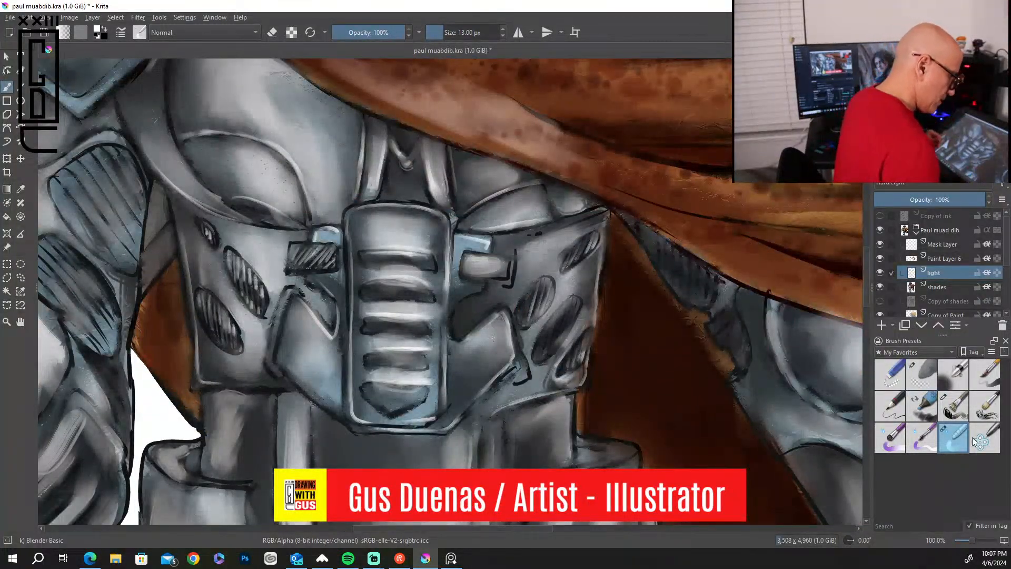
Paint white edge highlights on the hatched underarm panels and upper-arm armor below the cape with the Bristles-2 Flat Rough brush.
left_click(953, 406)
mouse_move(629, 219)
left_mouse_down()
mouse_move(660, 262)
mouse_move(662, 246)
mouse_move(672, 287)
mouse_move(681, 263)
mouse_move(690, 272)
mouse_move(687, 298)
left_mouse_up()
mouse_move(700, 277)
left_mouse_down()
mouse_move(706, 324)
mouse_move(742, 366)
left_mouse_up()
mouse_move(740, 289)
left_mouse_down()
mouse_move(750, 353)
mouse_move(737, 389)
mouse_move(779, 452)
left_mouse_up()
mouse_move(771, 310)
left_mouse_down()
mouse_move(798, 388)
mouse_move(828, 399)
left_mouse_up()
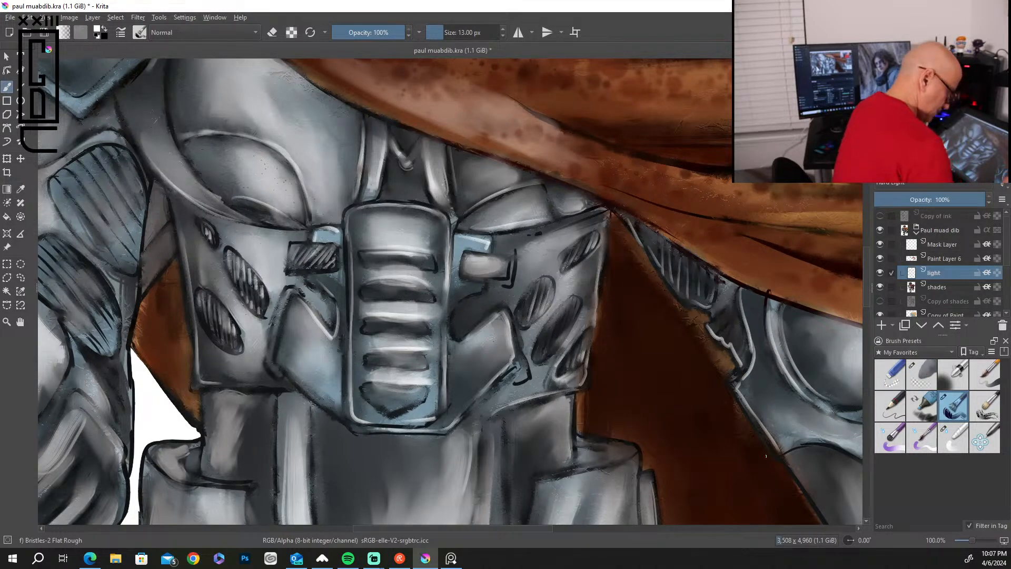
Paint white edge highlights on the cape-side waist panel and the rims of the hip plate below it.
left_click_drag(746, 470, 752, 315)
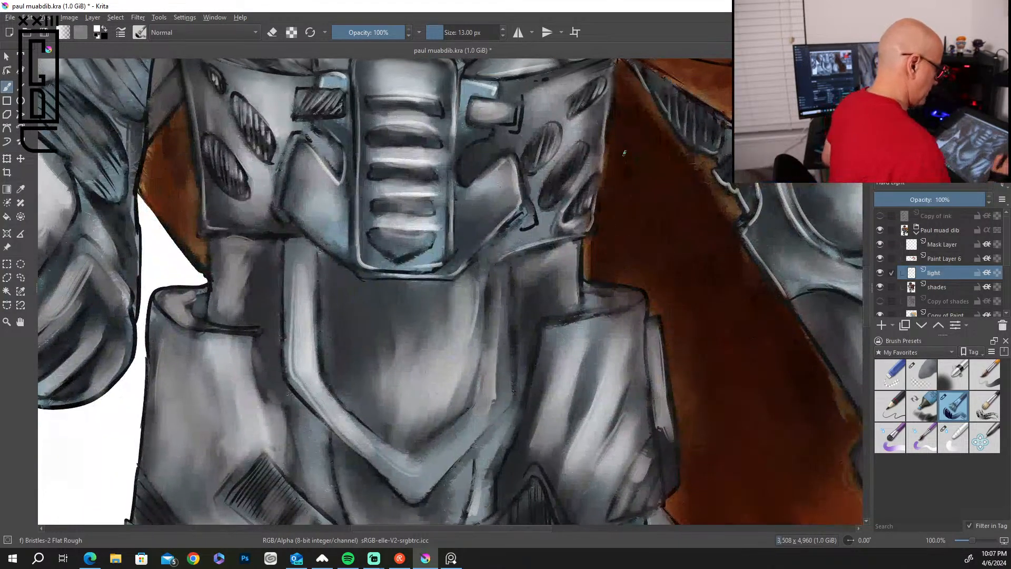
left_click_drag(607, 114, 600, 169)
left_click_drag(581, 243, 581, 304)
mouse_move(580, 265)
left_mouse_down()
mouse_move(581, 302)
mouse_move(644, 294)
left_mouse_up()
left_click_drag(547, 323, 616, 310)
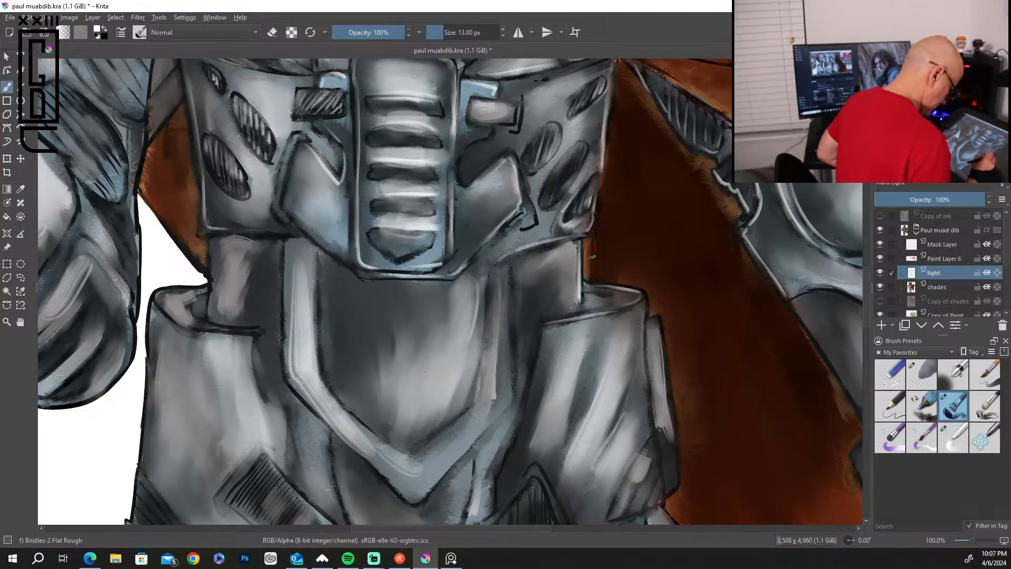
left_click_drag(539, 347, 498, 490)
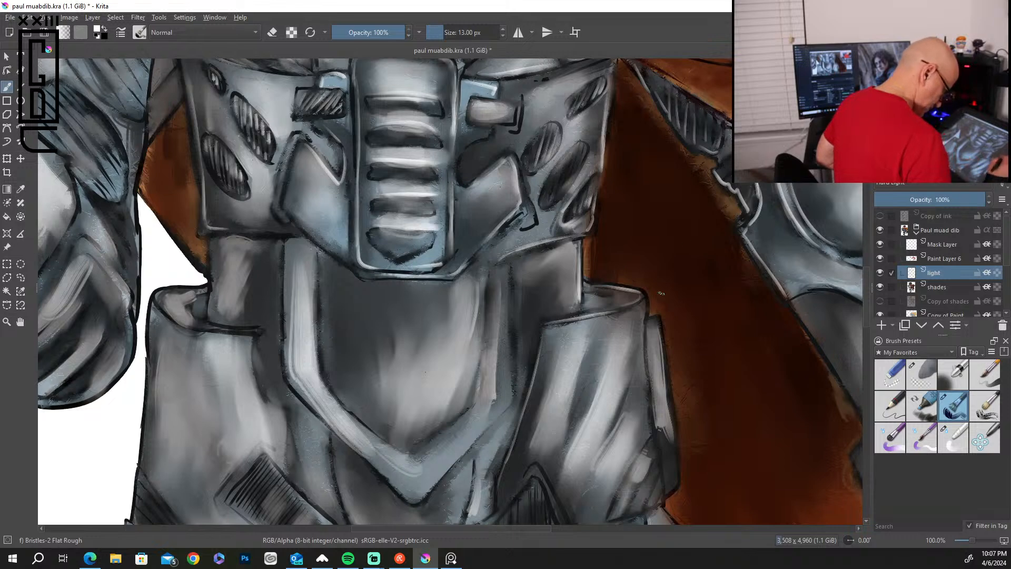
left_click_drag(647, 312, 644, 391)
mouse_move(661, 339)
left_mouse_down()
mouse_move(676, 495)
mouse_move(661, 484)
mouse_move(653, 450)
mouse_move(664, 490)
left_mouse_up()
Paint white highlight strokes along the diagonal folds on the outer upper thigh beneath the cape-side hip plate, undoing one stray stroke.
left_click_drag(738, 479, 713, 196)
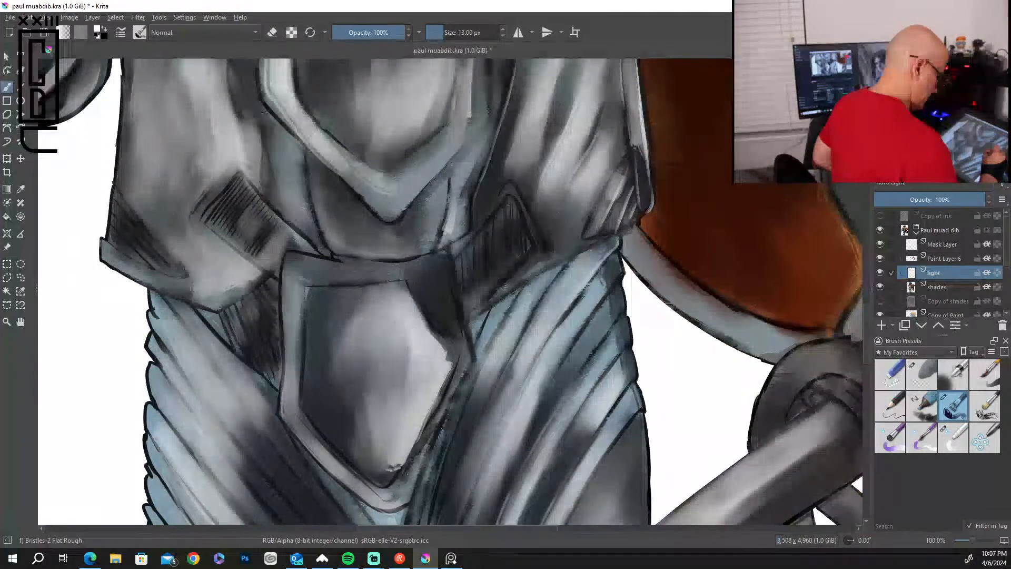
left_click_drag(619, 252, 562, 345)
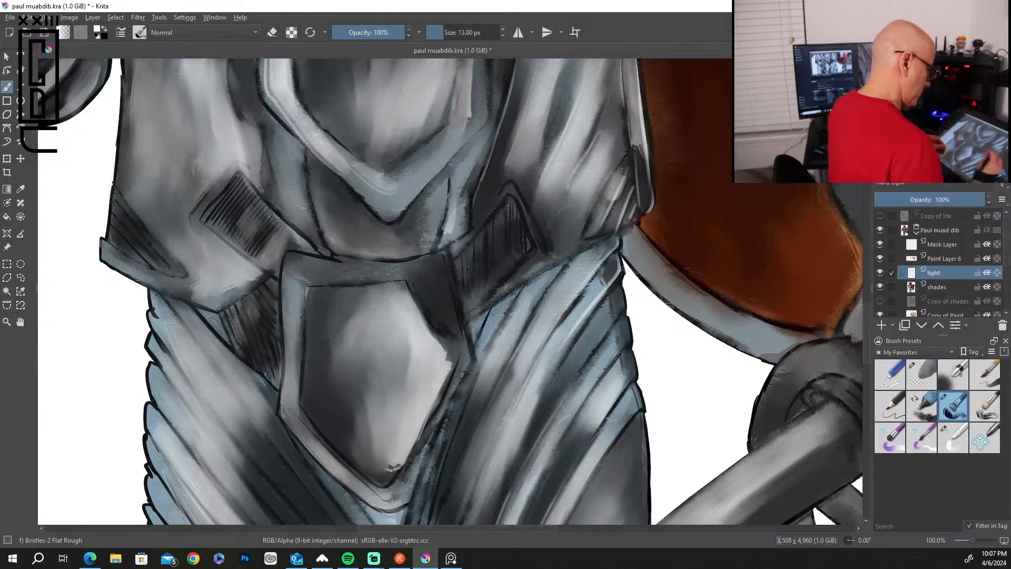
mouse_move(622, 287)
left_mouse_down()
mouse_move(623, 304)
mouse_move(540, 401)
left_mouse_up()
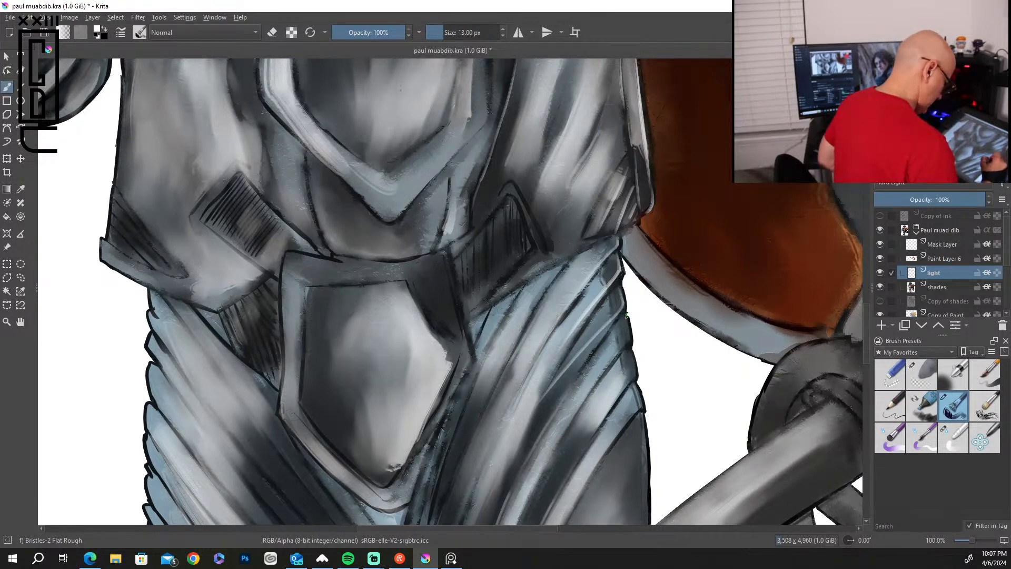
key("ctrl+z")
left_click_drag(624, 304, 555, 392)
left_click_drag(631, 335, 566, 425)
left_click_drag(634, 351, 590, 433)
left_click_drag(641, 404, 592, 469)
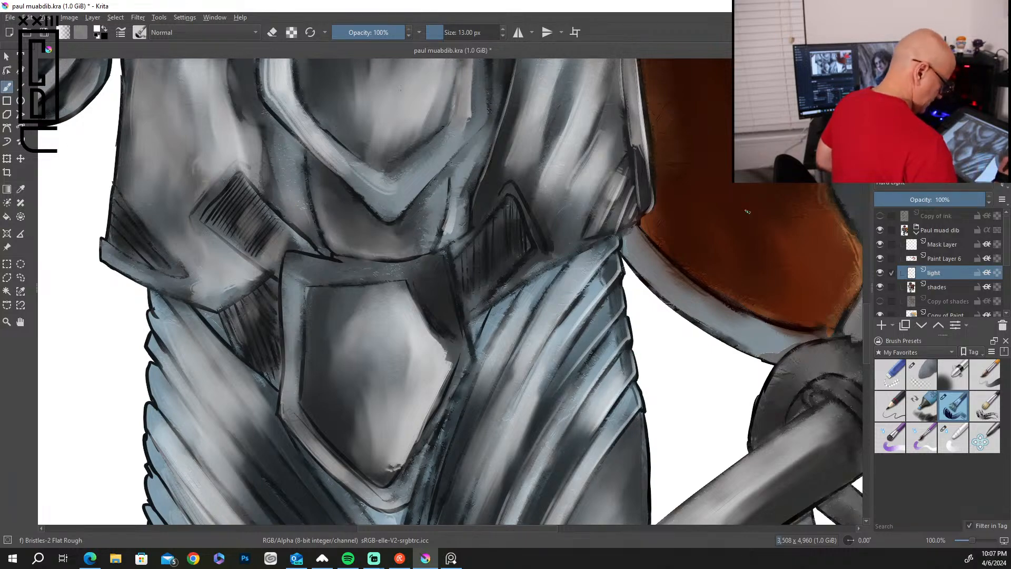
Paint long curved white highlights along the lower folds of the same thigh, working inward toward the crotch seam.
left_click_drag(709, 415, 751, 206)
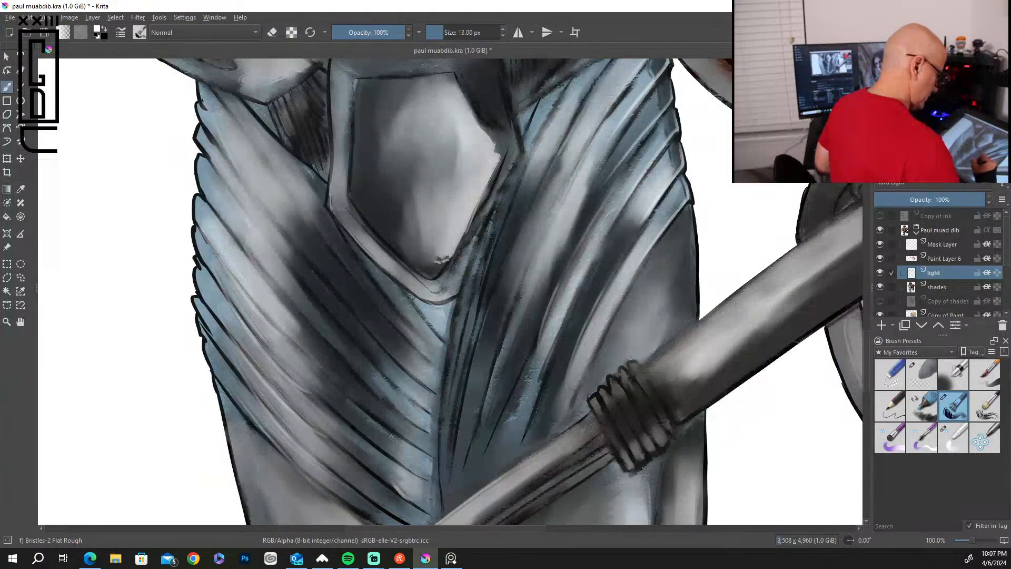
left_click_drag(628, 257, 569, 392)
left_click_drag(605, 236, 531, 405)
left_click_drag(560, 273, 496, 429)
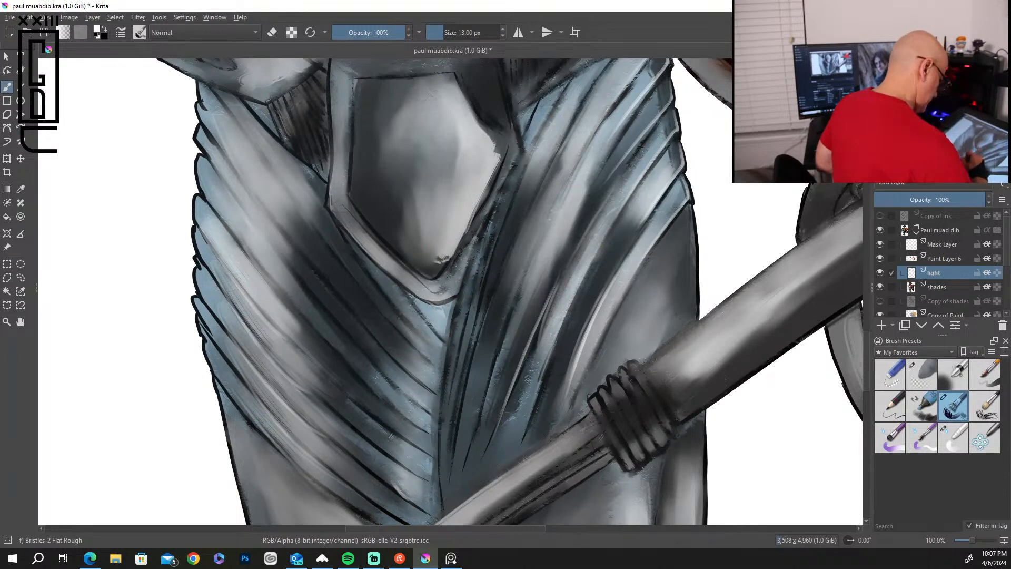
left_click_drag(553, 195, 492, 379)
left_click_drag(505, 267, 460, 419)
left_click_drag(493, 249, 452, 427)
mouse_move(469, 268)
left_mouse_down()
mouse_move(448, 342)
mouse_move(442, 438)
left_mouse_up()
Paint short white highlight strokes down the center seam between the two legs.
left_click_drag(448, 350, 436, 438)
left_click_drag(440, 402, 434, 495)
left_click_drag(443, 453, 438, 504)
mouse_move(445, 377)
left_mouse_down()
mouse_move(439, 438)
mouse_move(437, 425)
left_mouse_up()
left_click_drag(445, 358, 439, 446)
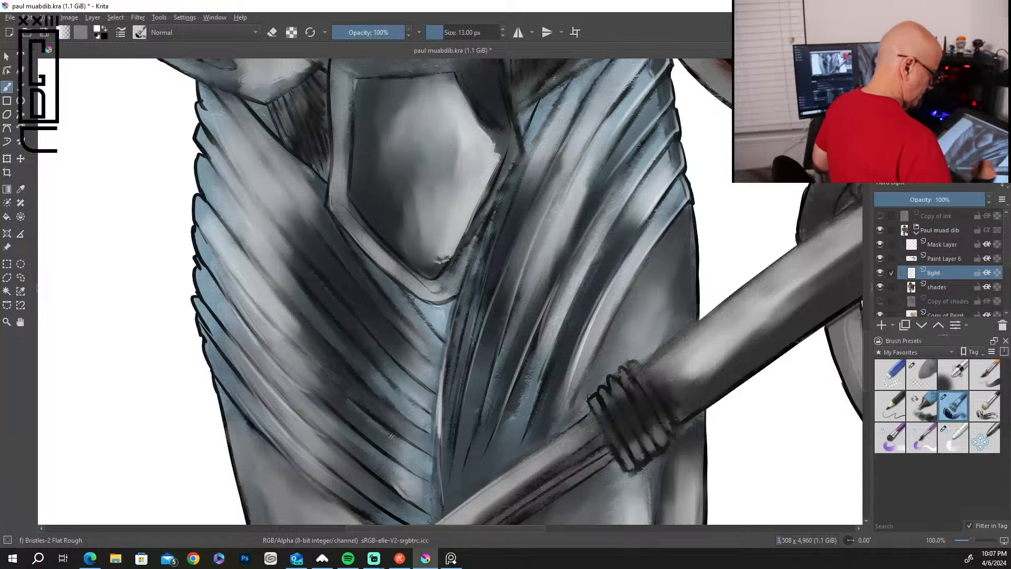
Brighten the upper stretches of the cape-side thigh folds with additional white strokes.
left_click_drag(592, 327, 632, 257)
mouse_move(564, 275)
left_mouse_down()
mouse_move(548, 311)
mouse_move(609, 208)
left_mouse_up()
left_click_drag(522, 270, 511, 311)
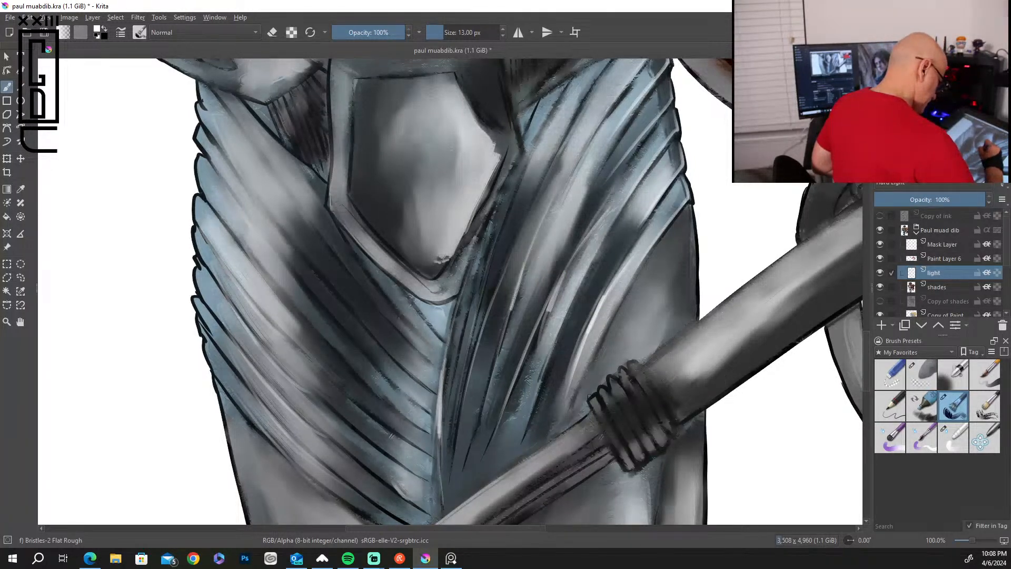
Paint white edge highlights on the shield-shaped groin plate's inner and outer rims and hatch the dark panel beside it.
mouse_move(690, 213)
left_mouse_down()
mouse_move(693, 308)
mouse_move(666, 324)
left_mouse_up()
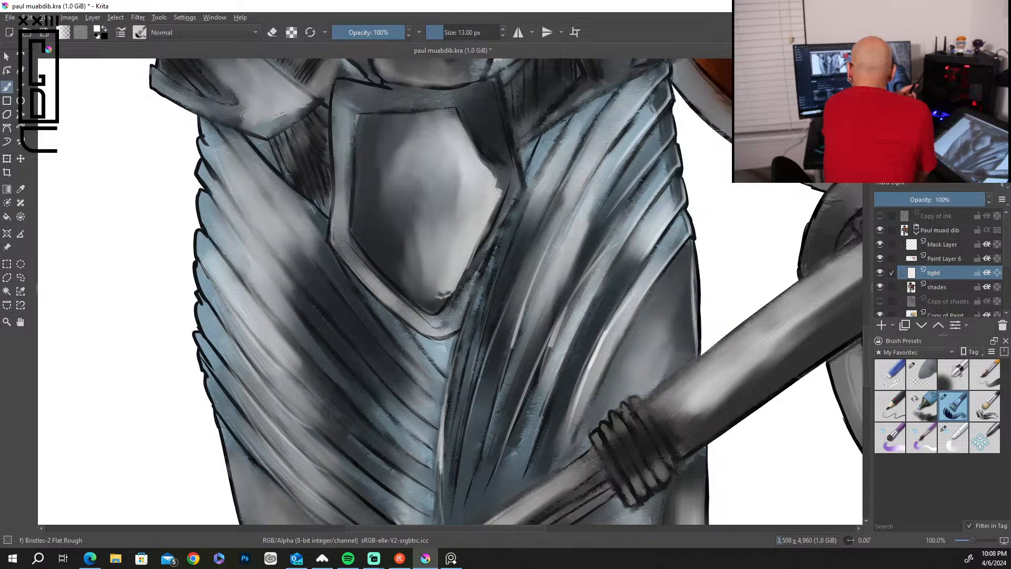
key("alt+Tab")
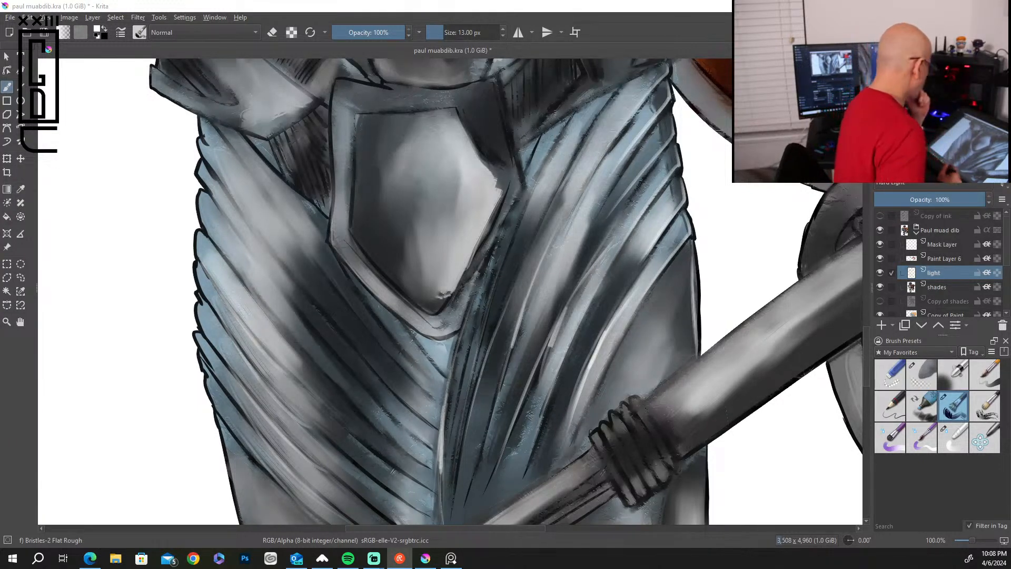
left_click_drag(332, 96, 334, 187)
mouse_move(333, 140)
left_mouse_down()
mouse_move(331, 237)
mouse_move(371, 293)
mouse_move(410, 317)
left_mouse_up()
mouse_move(360, 125)
left_mouse_down()
mouse_move(354, 223)
mouse_move(426, 307)
left_mouse_up()
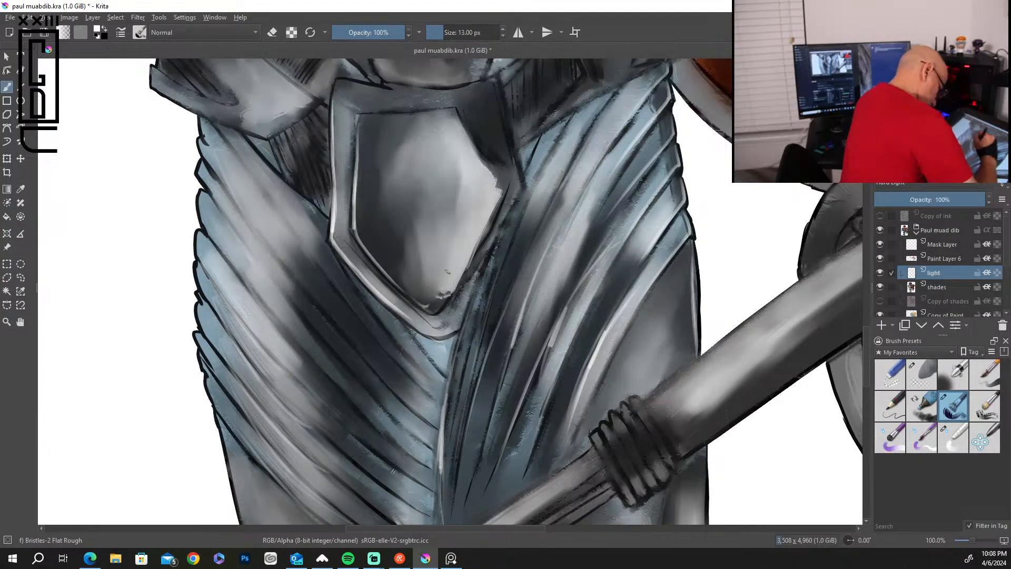
mouse_move(380, 110)
left_mouse_down()
mouse_move(455, 104)
mouse_move(489, 158)
mouse_move(480, 86)
mouse_move(488, 84)
left_mouse_up()
left_click_drag(291, 134, 311, 195)
mouse_move(302, 150)
left_mouse_down()
mouse_move(322, 199)
mouse_move(329, 163)
left_mouse_up()
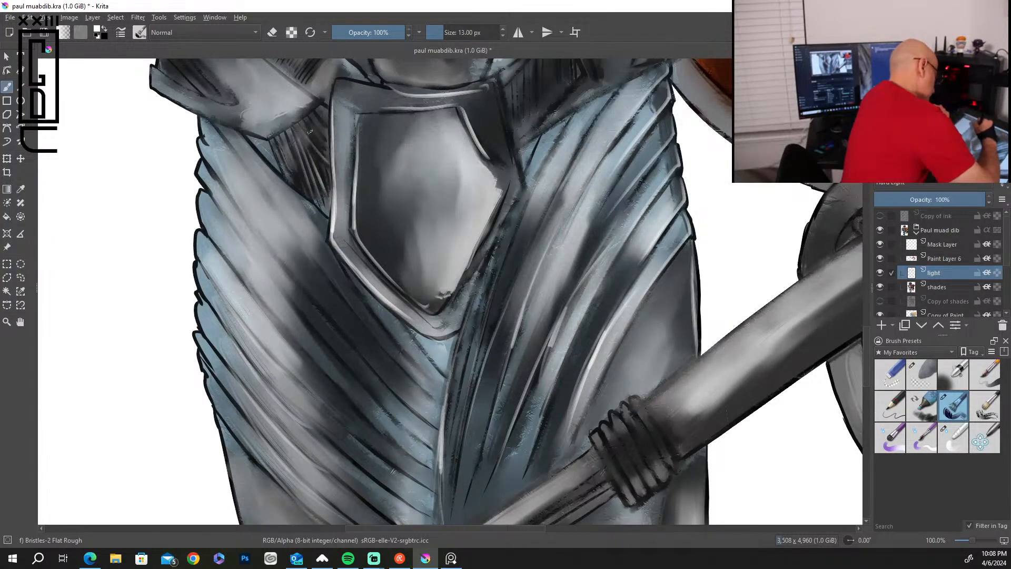
Paint a white highlight on the hip plate's corner and thin highlights along the upper folds of the thigh opposite the cape.
mouse_move(306, 117)
left_mouse_down()
mouse_move(325, 143)
mouse_move(325, 98)
left_mouse_up()
left_click_drag(213, 121, 352, 298)
left_click_drag(253, 222, 368, 359)
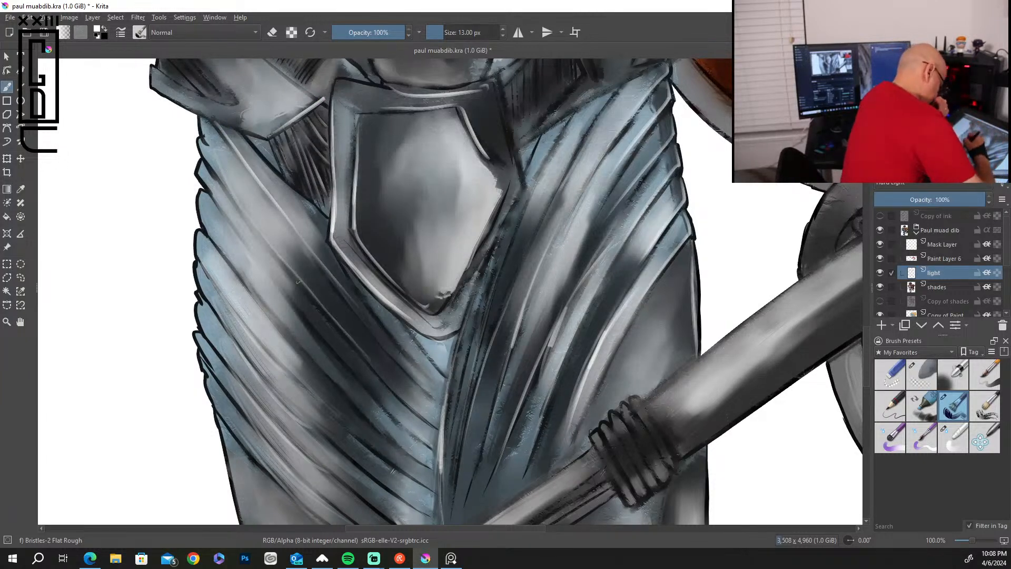
left_click_drag(311, 290, 375, 369)
left_click_drag(325, 274, 403, 367)
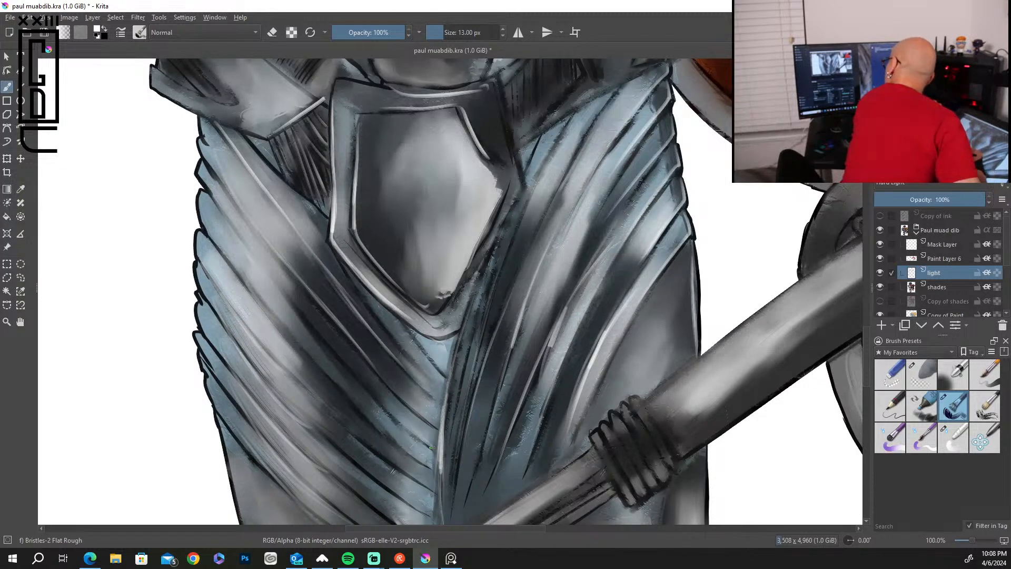
left_click_drag(232, 222, 330, 342)
left_click_drag(294, 297, 352, 370)
left_click_drag(324, 333, 416, 439)
left_click_drag(299, 304, 347, 364)
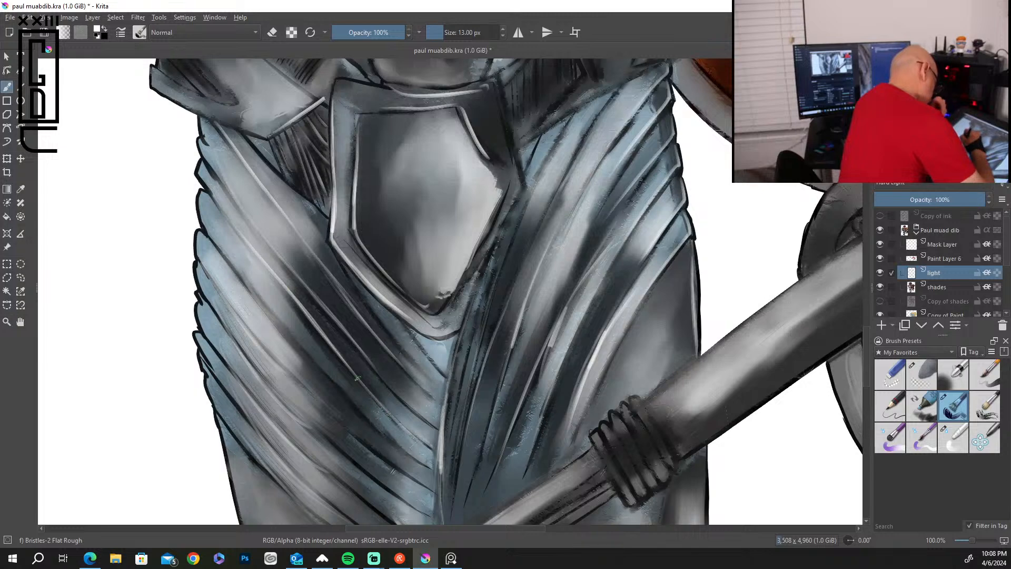
Paint long white highlights along the middle and lower folds of the thigh opposite the cape.
left_click_drag(235, 270, 357, 401)
left_click_drag(308, 349, 379, 425)
left_click_drag(346, 385, 402, 442)
left_click_drag(236, 316, 308, 389)
left_click_drag(286, 362, 341, 417)
left_click_drag(305, 377, 374, 452)
mouse_move(229, 327)
left_mouse_down()
mouse_move(316, 428)
mouse_move(366, 466)
left_mouse_up()
left_click_drag(320, 421, 371, 468)
left_click_drag(217, 346, 329, 468)
left_click_drag(218, 373, 298, 468)
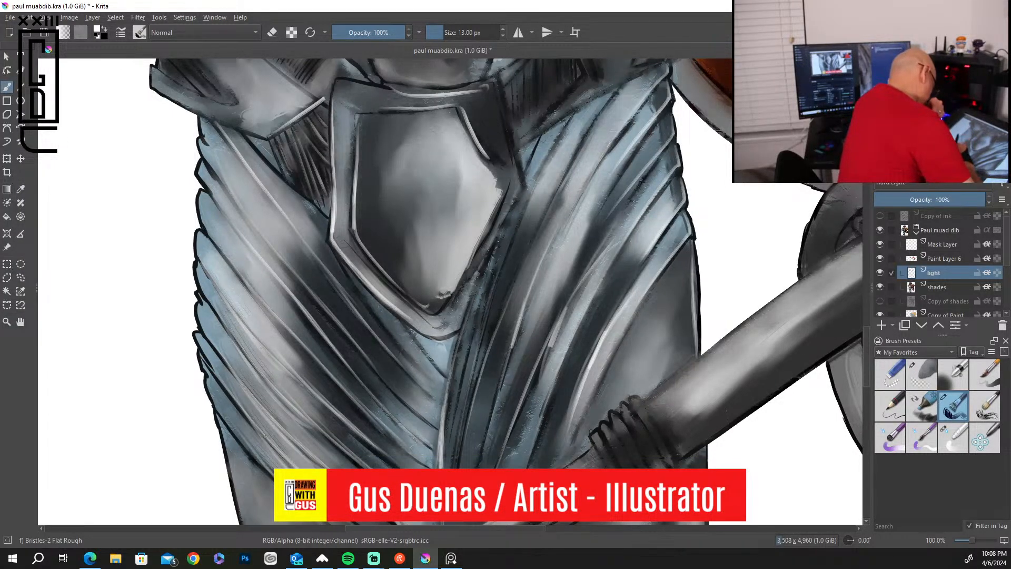
Add white rim highlights to the fold ends along that thigh's outer contour and to the hip plate's lower edge.
mouse_move(197, 233)
left_mouse_down()
mouse_move(203, 266)
mouse_move(198, 251)
left_mouse_up()
left_click_drag(198, 189, 204, 223)
left_click_drag(209, 158, 200, 193)
left_click_drag(200, 138, 206, 162)
left_click_drag(200, 118, 207, 144)
left_click_drag(154, 88, 259, 131)
mouse_move(197, 300)
left_mouse_down()
mouse_move(206, 334)
mouse_move(250, 389)
left_mouse_up()
left_click_drag(197, 332, 248, 411)
left_click_drag(200, 354, 226, 417)
mouse_move(208, 383)
left_mouse_down()
mouse_move(241, 435)
mouse_move(240, 492)
left_mouse_up()
left_click_drag(223, 430, 245, 515)
left_click_drag(227, 452, 248, 523)
left_click_drag(221, 421, 282, 491)
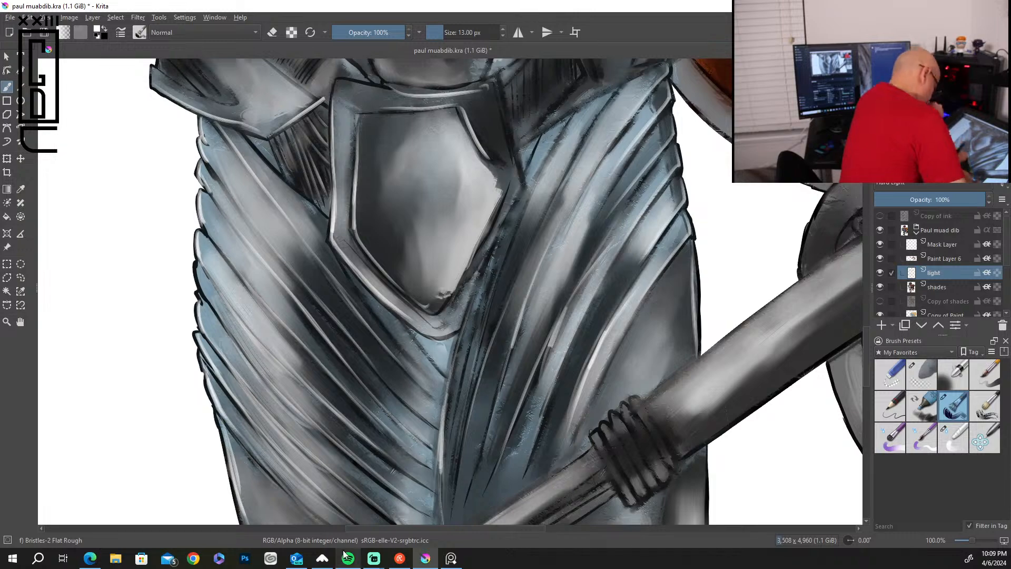
Paint white highlights along the staff's shaft and around the round joint where the curved blade attaches.
left_click_drag(623, 282, 636, 189)
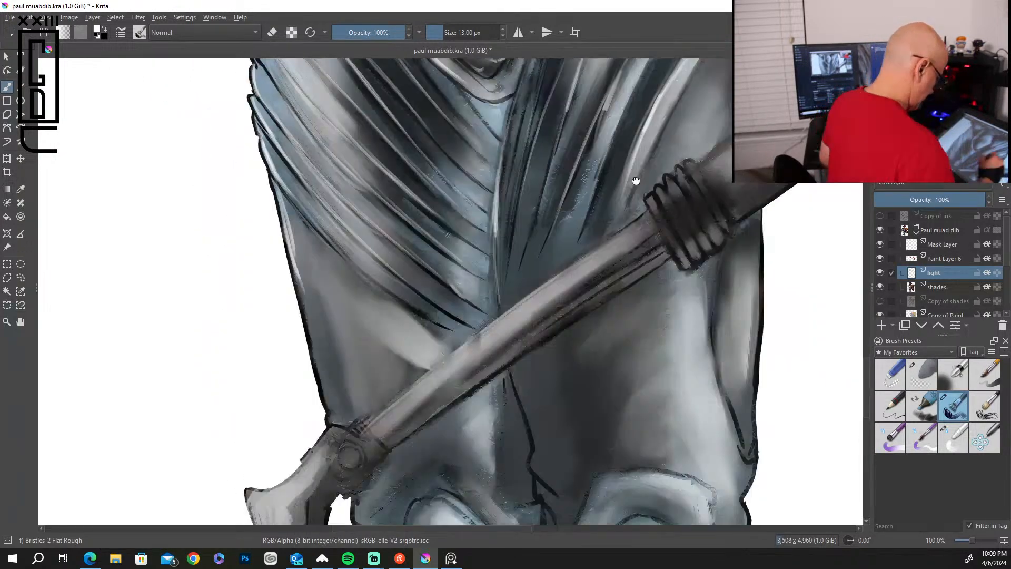
left_click_drag(558, 182, 533, 244)
left_click_drag(635, 206, 531, 293)
left_click_drag(587, 247, 372, 409)
mouse_move(416, 373)
left_mouse_down()
mouse_move(348, 416)
mouse_move(340, 430)
mouse_move(352, 459)
left_mouse_up()
mouse_move(374, 427)
left_mouse_down()
mouse_move(378, 442)
mouse_move(534, 324)
left_mouse_up()
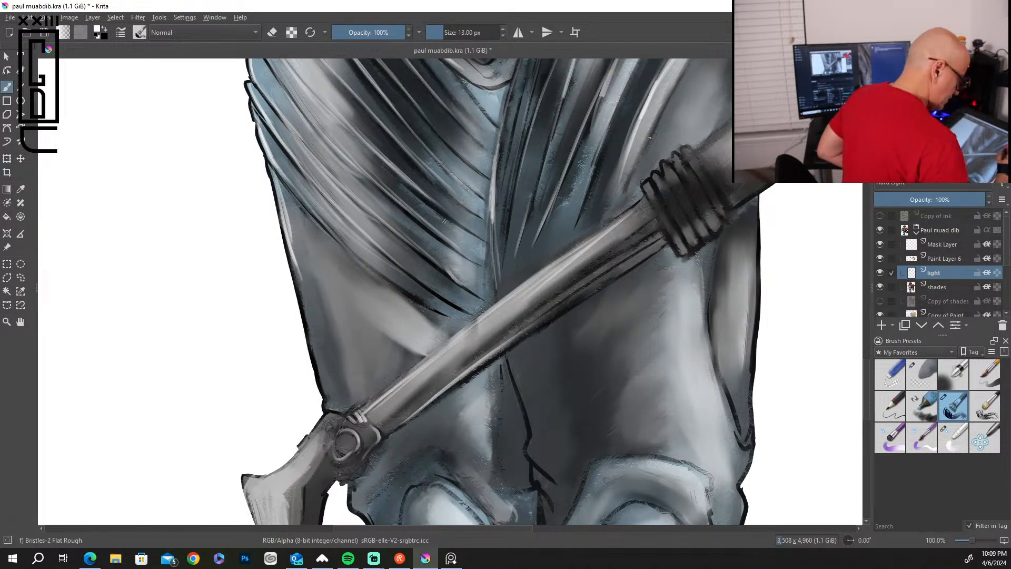
Paint short white highlights on each loop of the coiled binding around the staff.
mouse_move(658, 215)
left_mouse_down()
mouse_move(645, 184)
mouse_move(671, 199)
left_mouse_up()
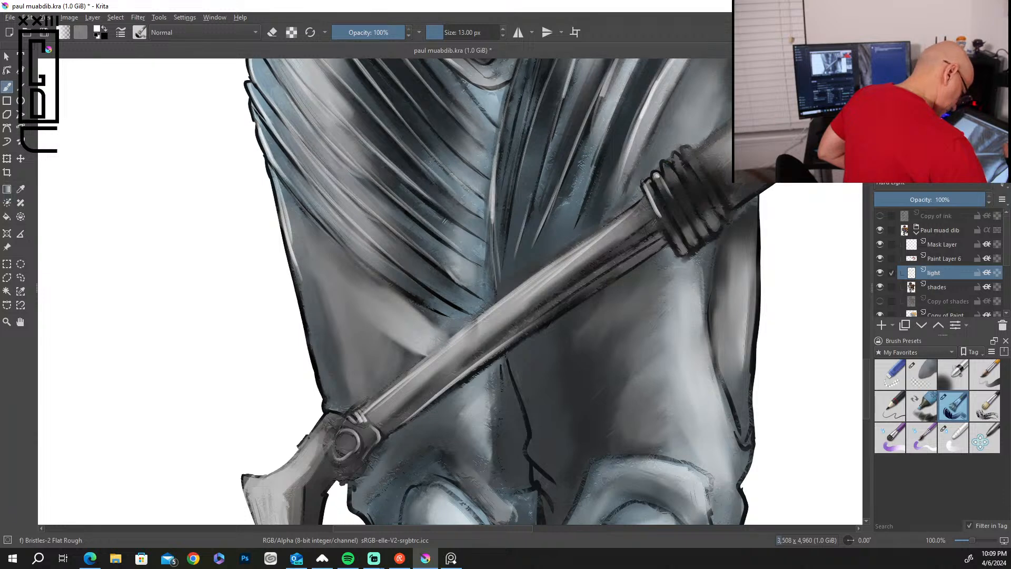
left_click_drag(666, 164, 693, 204)
left_click_drag(677, 154, 705, 193)
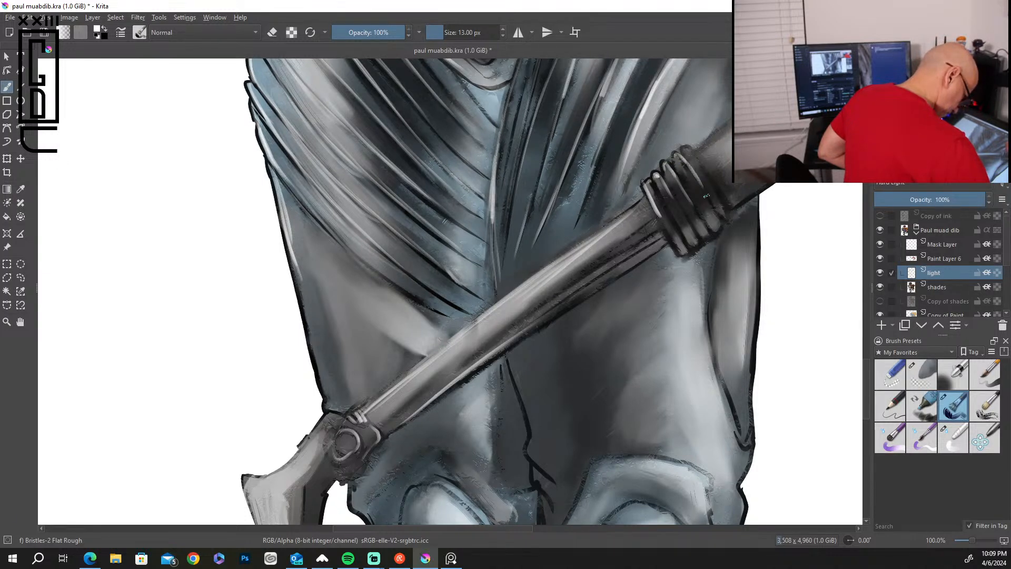
left_click_drag(686, 148, 714, 189)
mouse_move(686, 231)
left_mouse_down()
mouse_move(678, 255)
mouse_move(720, 221)
left_mouse_up()
Highlight the jagged seam between the legs below the staff and the outer edge of the cape-side thigh.
mouse_move(661, 245)
left_mouse_down()
mouse_move(522, 336)
mouse_move(535, 447)
mouse_move(554, 480)
left_mouse_up()
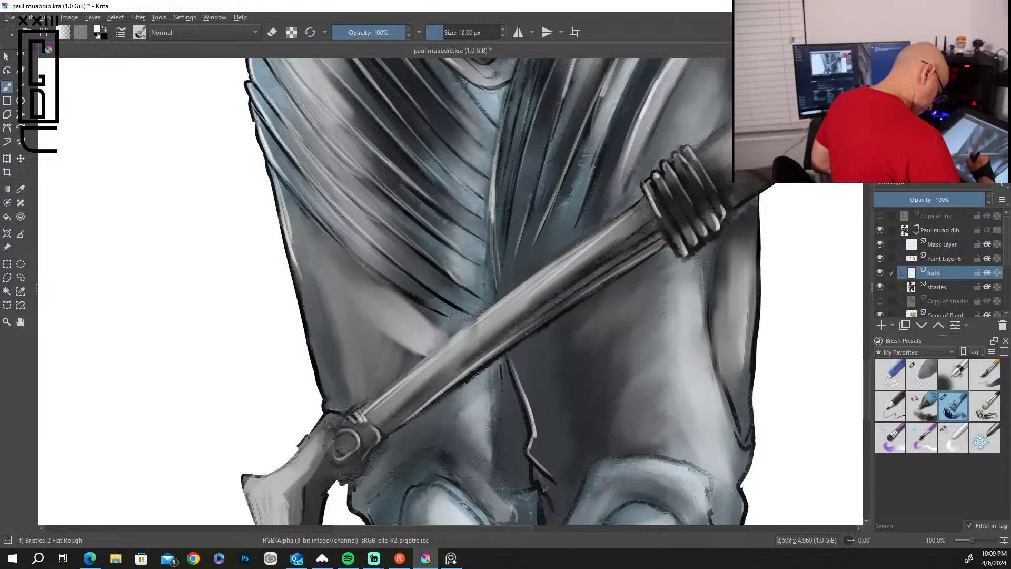
mouse_move(704, 281)
left_mouse_down()
mouse_move(706, 355)
mouse_move(737, 420)
left_mouse_up()
left_click_drag(758, 219, 751, 363)
Paint white edge highlights along the inner and upper rims of the cape-side knee plate.
left_click_drag(771, 487, 812, 229)
mouse_move(624, 234)
left_mouse_down()
mouse_move(598, 288)
mouse_move(583, 292)
mouse_move(576, 339)
left_mouse_up()
left_click_drag(643, 205, 738, 213)
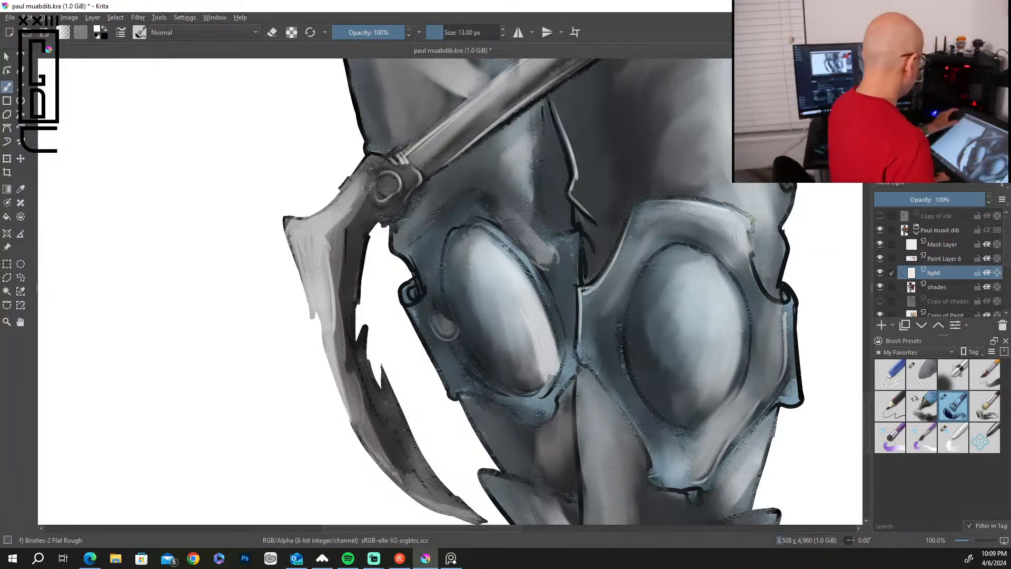
Add small white highlights to the eyes, nose and mouth, and light strokes along both sides of the jaw.
scroll(752, 221, "down", 6)
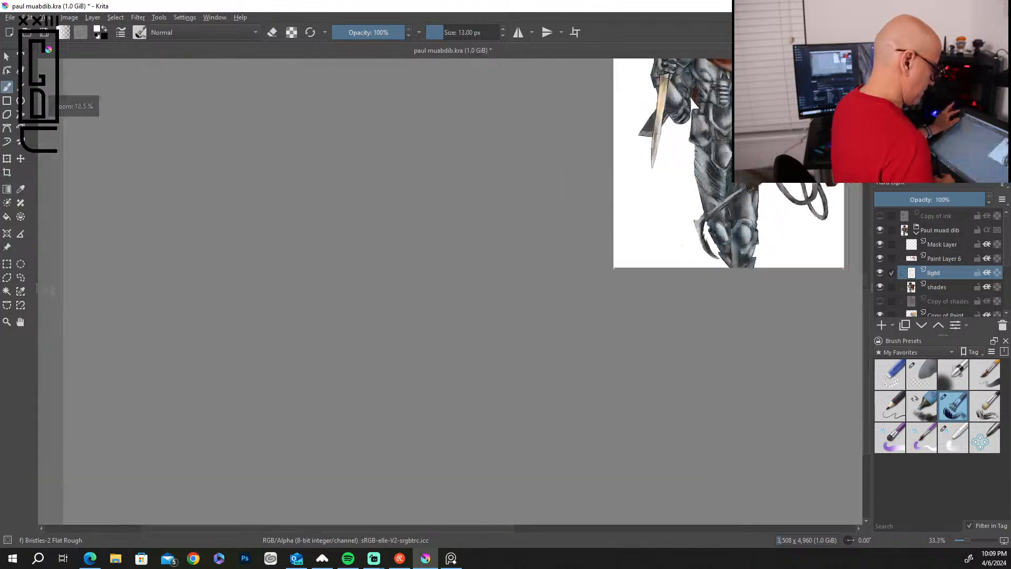
left_click_drag(865, 295, 863, 249)
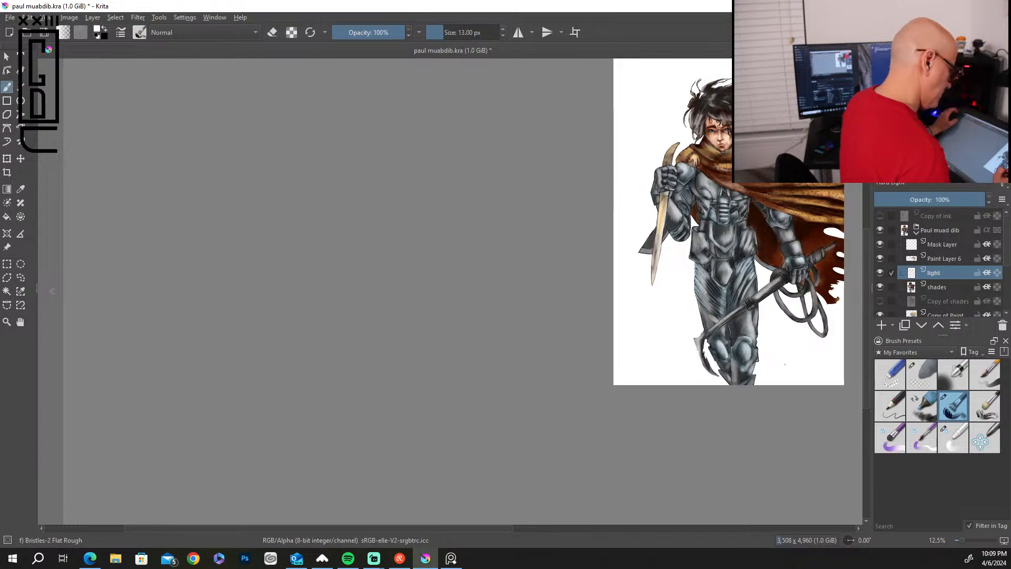
scroll(785, 363, "up", 5)
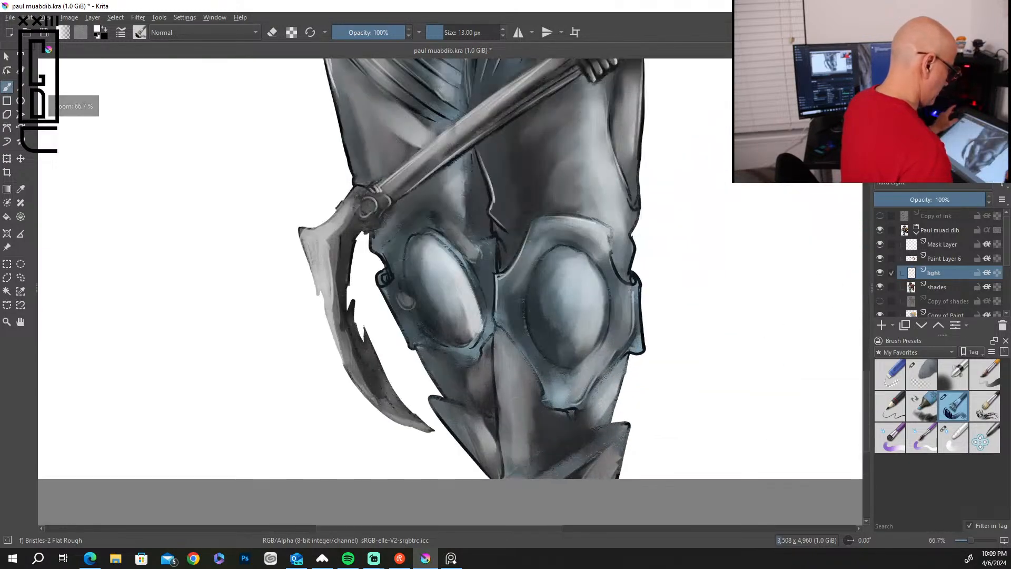
left_click_drag(866, 394, 866, 197)
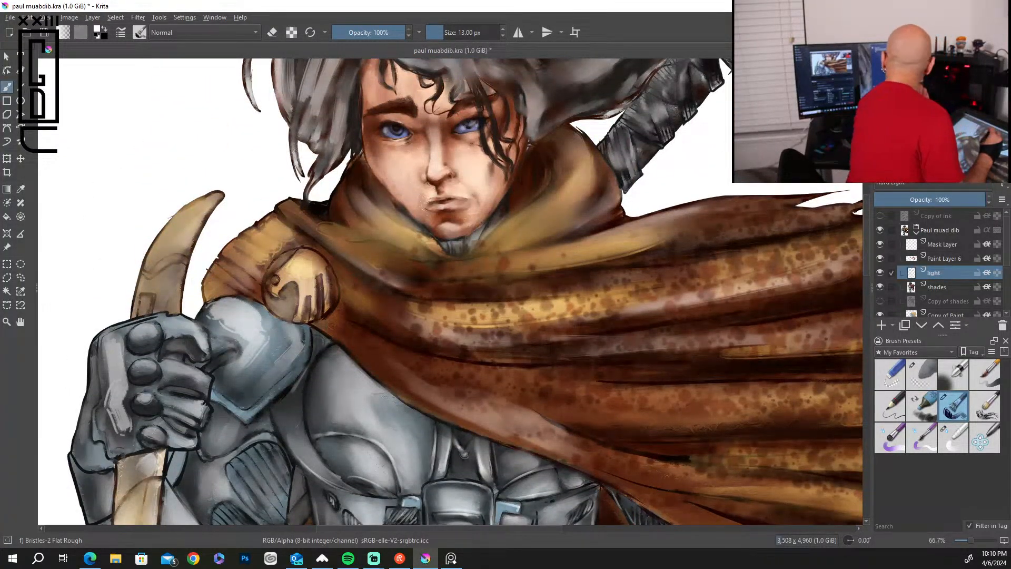
left_click_drag(388, 121, 413, 126)
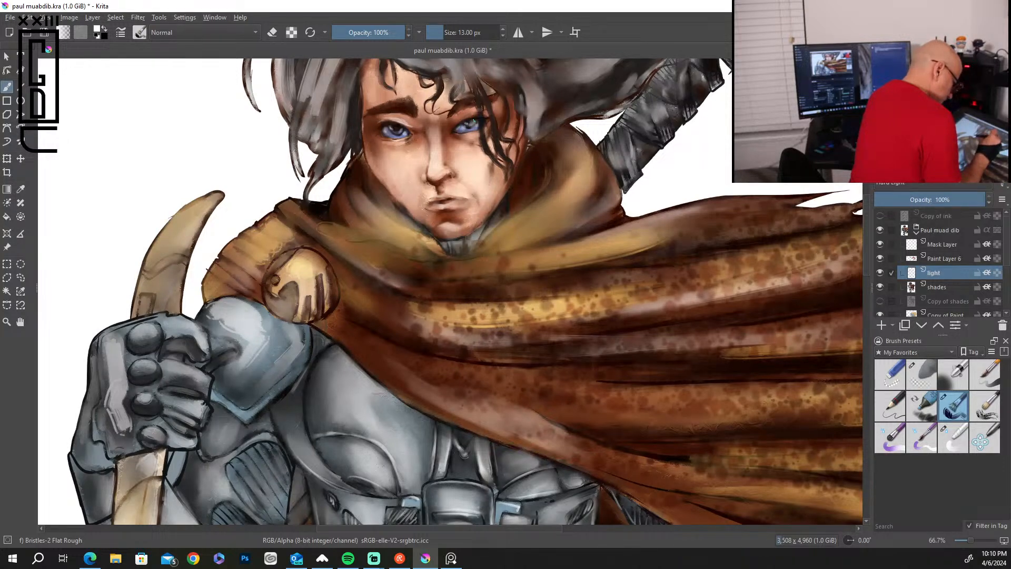
left_click_drag(431, 179, 440, 180)
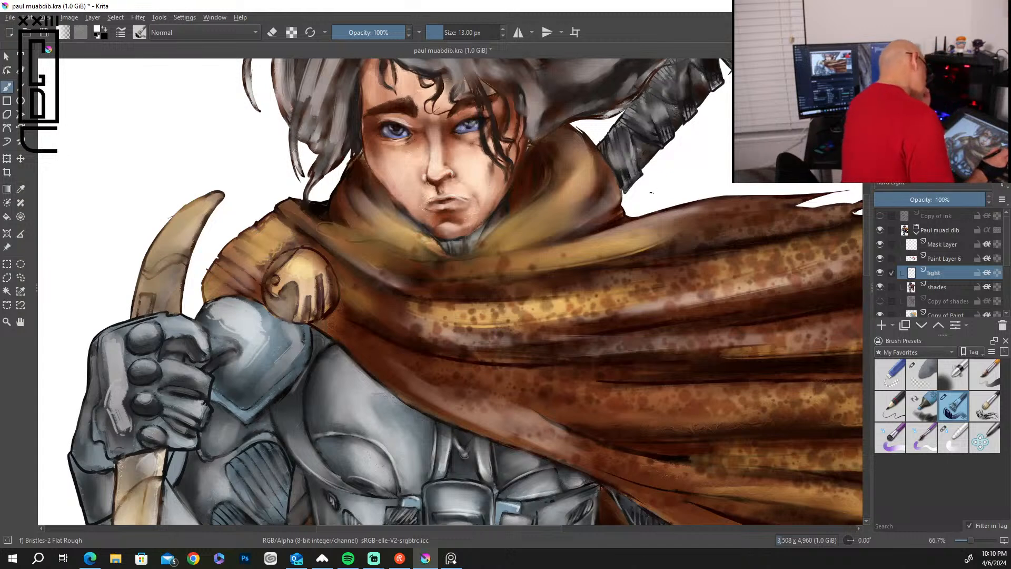
key("ctrl")
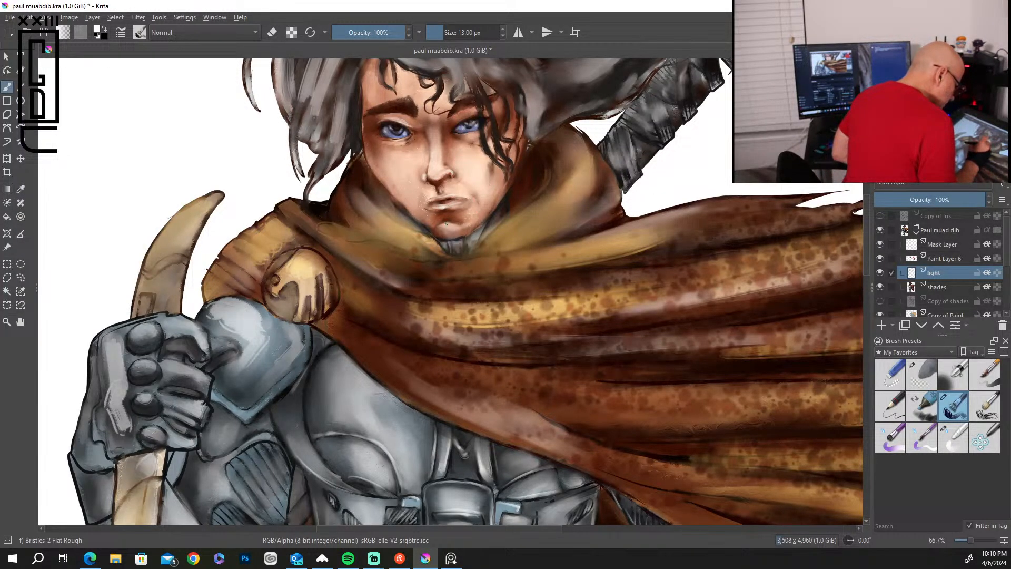
left_click_drag(506, 185, 479, 222)
left_click_drag(375, 170, 432, 230)
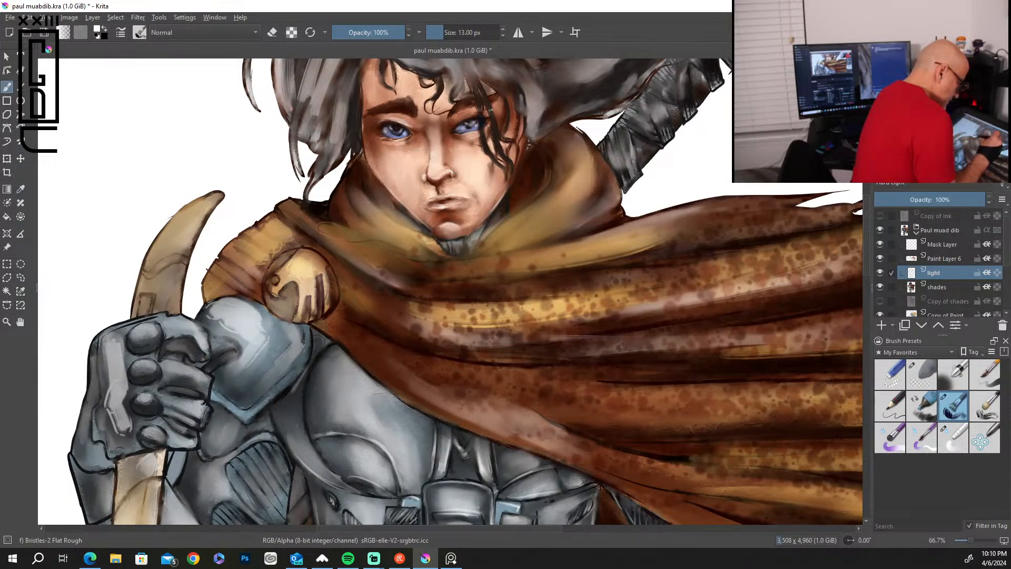
Paint thin white highlights along the dark hair strands falling over the cape-side eye.
left_click_drag(483, 132, 497, 158)
left_click_drag(479, 83, 502, 153)
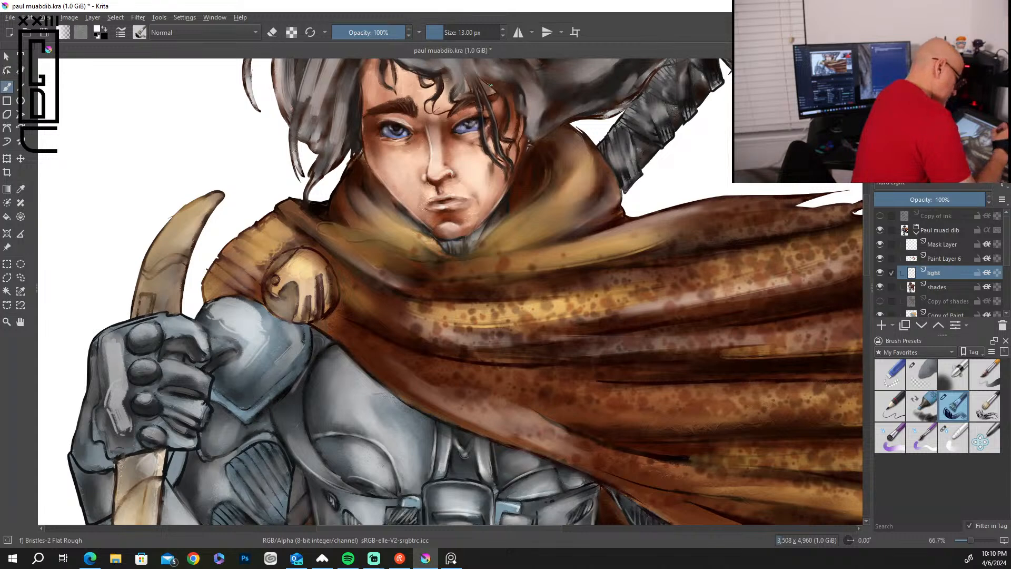
mouse_move(460, 70)
left_mouse_down()
mouse_move(462, 86)
mouse_move(436, 89)
mouse_move(440, 97)
mouse_move(507, 107)
mouse_move(499, 136)
left_mouse_up()
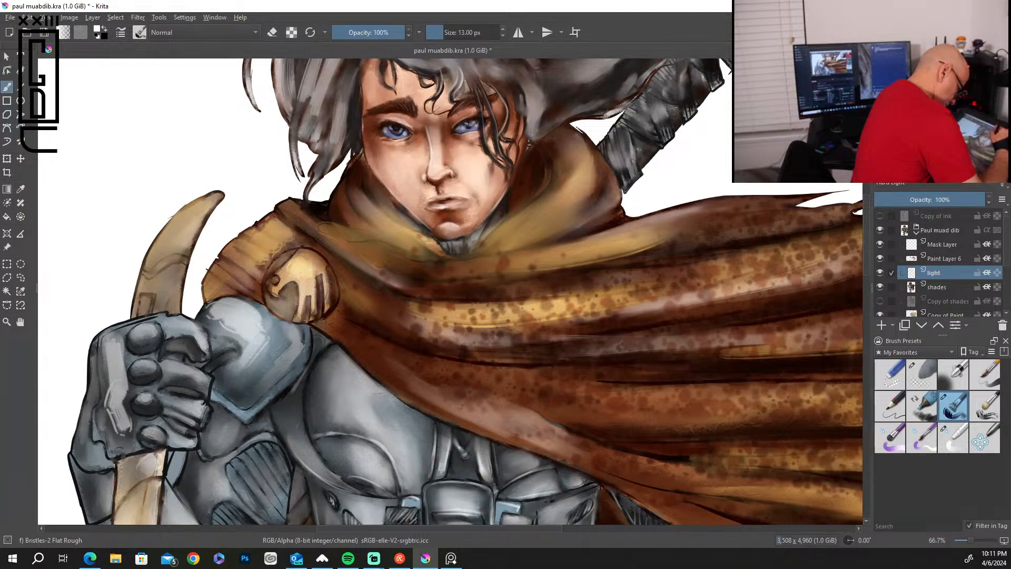
Paint thin white highlight lines along the hood's inner edges on both sides of the face.
mouse_move(516, 83)
left_mouse_down()
mouse_move(508, 125)
mouse_move(519, 138)
mouse_move(508, 163)
mouse_move(523, 142)
mouse_move(548, 184)
mouse_move(506, 223)
mouse_move(490, 216)
left_mouse_up()
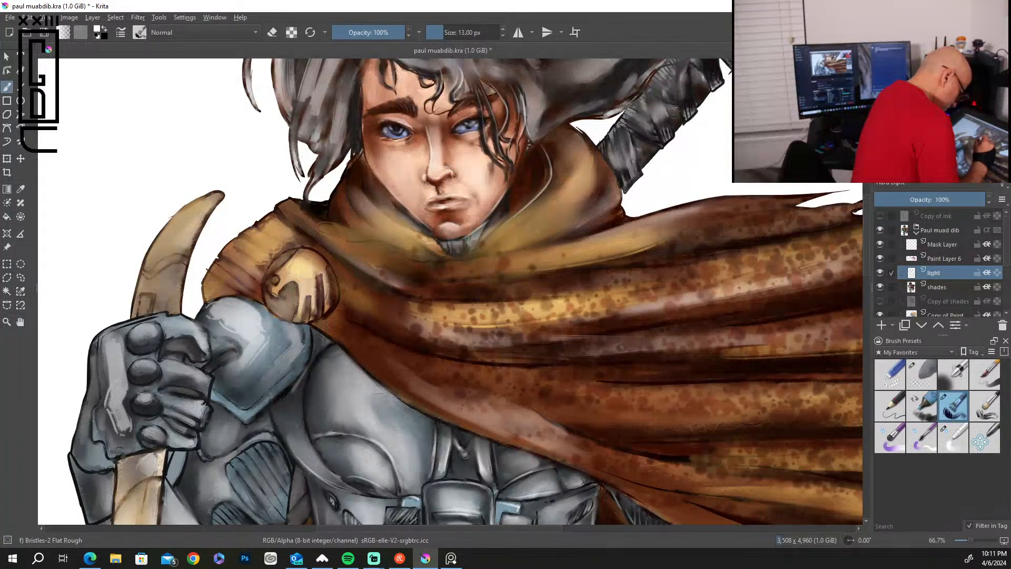
left_click_drag(507, 195, 508, 212)
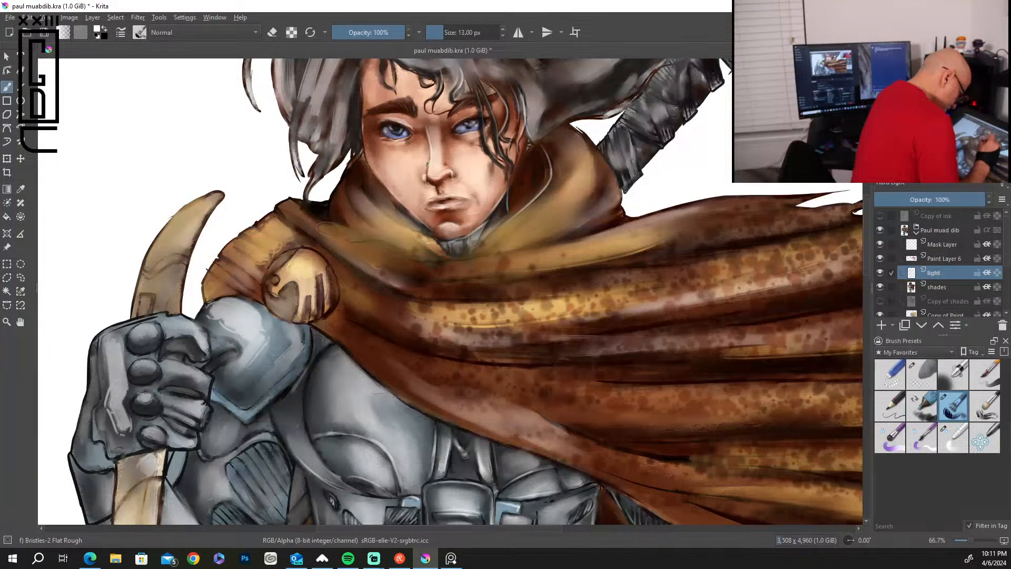
mouse_move(369, 170)
left_mouse_down()
mouse_move(374, 200)
mouse_move(429, 236)
left_mouse_up()
left_click_drag(386, 192, 405, 223)
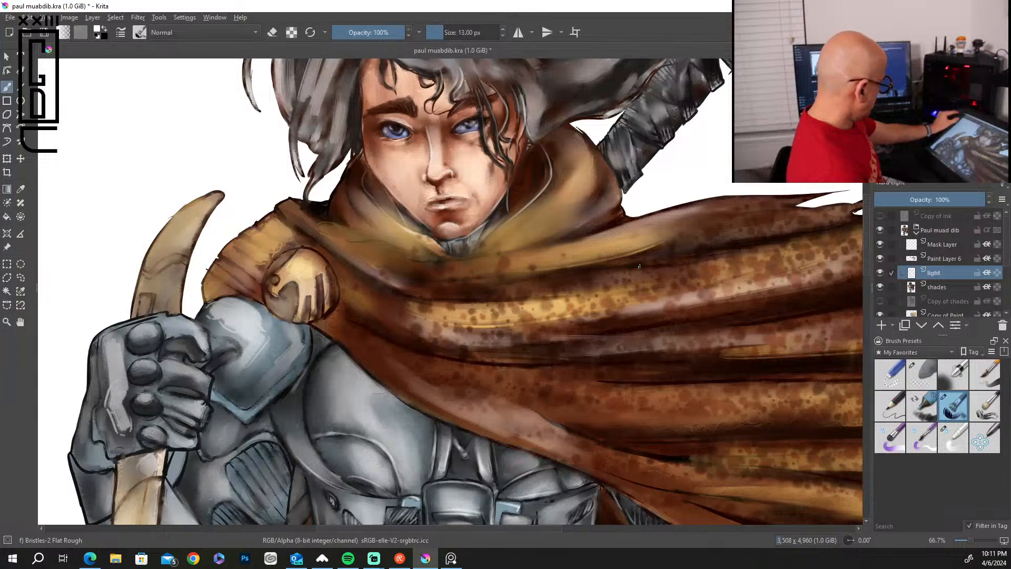
Paint white highlight strands on the hair lock beside the cheek opposite the cape.
scroll(638, 266, "down", 4)
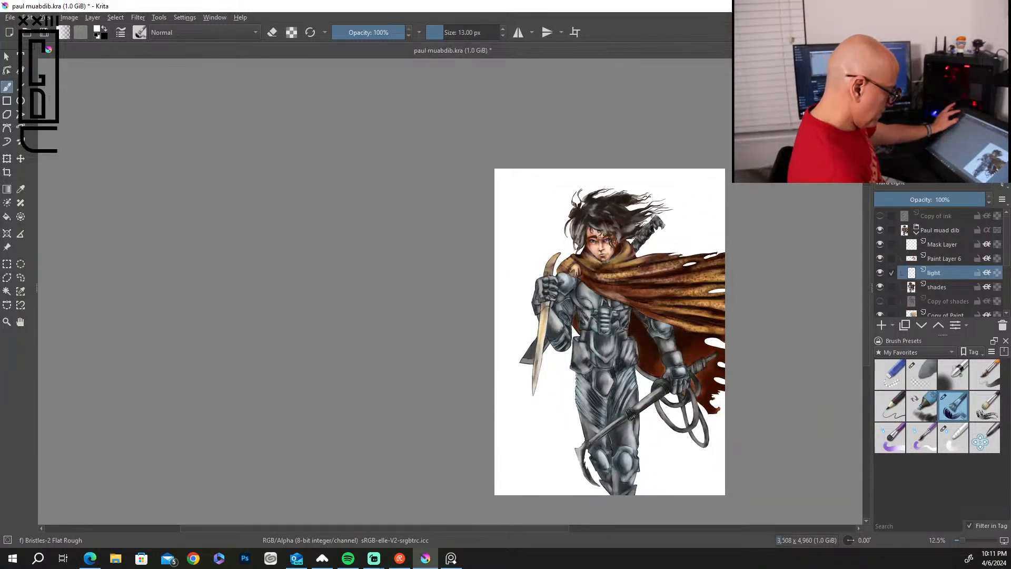
scroll(639, 267, "up", 3)
scroll(639, 267, "up", 2)
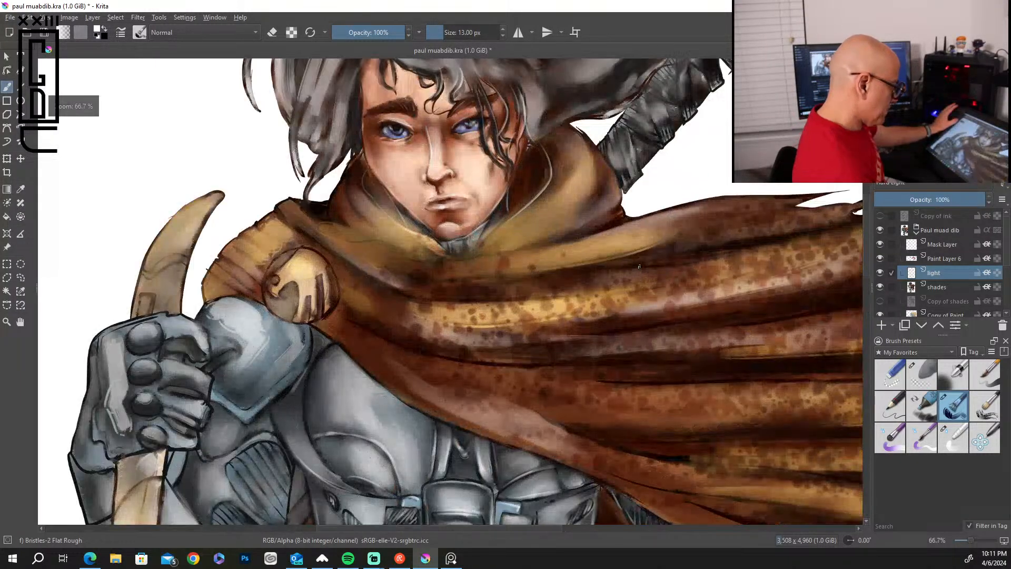
left_click_drag(866, 264, 866, 232)
left_click_drag(380, 231, 389, 271)
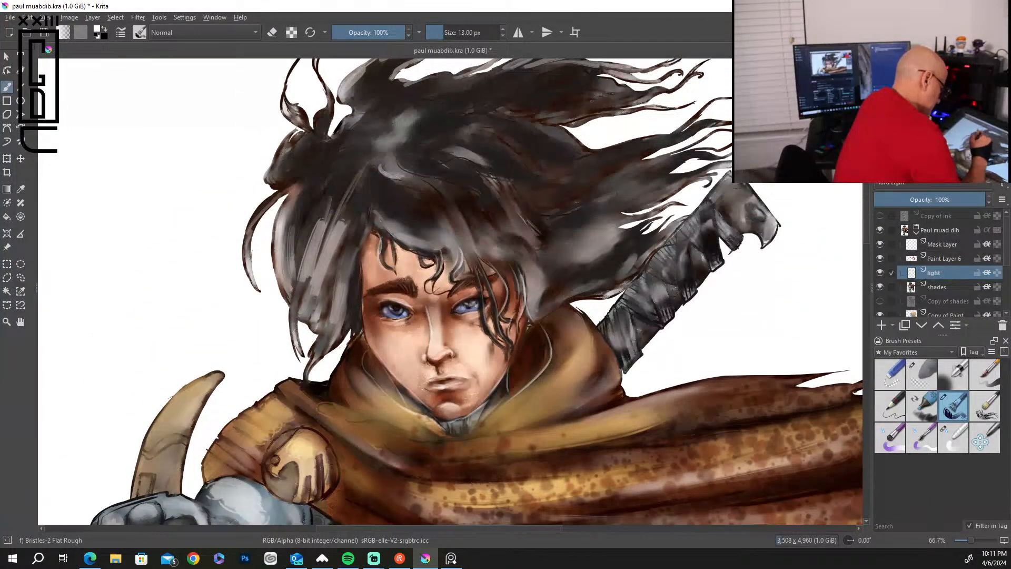
left_click_drag(357, 216, 334, 307)
left_click_drag(338, 262, 331, 311)
left_click_drag(338, 254, 319, 317)
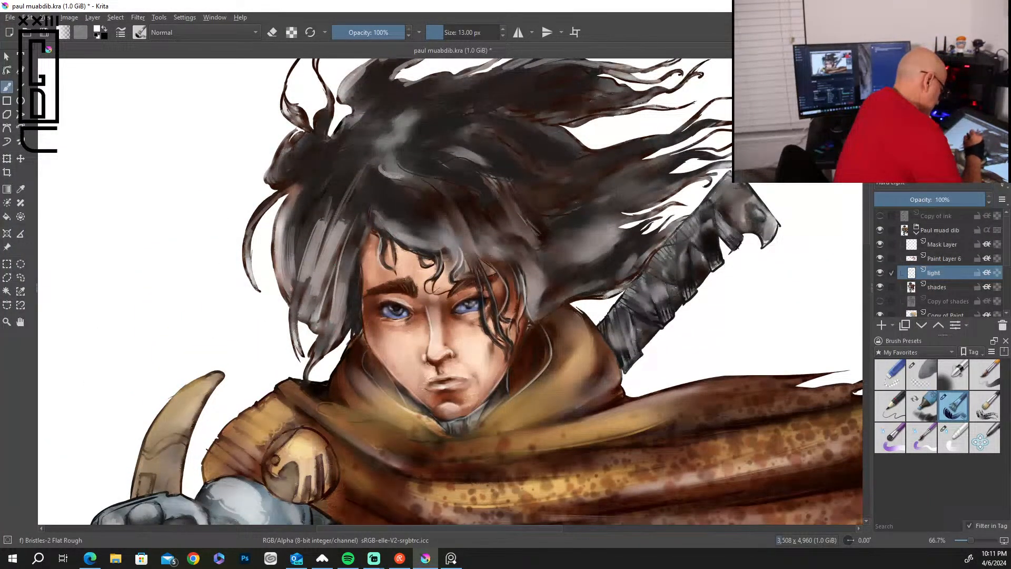
left_click_drag(334, 273, 322, 321)
Highlight the outer hair locks on the same side, the tied tuft above them and the loose curved strand.
left_click_drag(322, 210, 290, 291)
left_click_drag(302, 248, 293, 333)
left_click_drag(322, 190, 300, 251)
left_click_drag(304, 214, 295, 234)
mouse_move(305, 108)
left_mouse_down()
mouse_move(285, 126)
mouse_move(293, 136)
left_mouse_up()
mouse_move(320, 71)
left_mouse_down()
mouse_move(331, 123)
mouse_move(323, 132)
left_mouse_up()
mouse_move(318, 115)
left_mouse_down()
mouse_move(296, 153)
mouse_move(251, 255)
left_mouse_up()
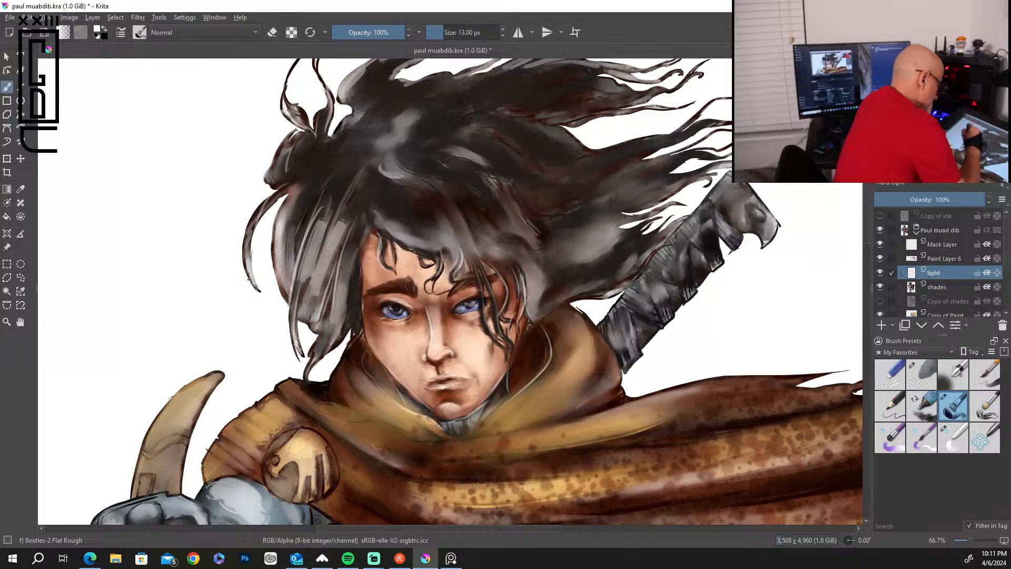
Paint flowing white highlights through the hair above the brow and along the windblown locks on the cape side.
mouse_move(422, 171)
left_mouse_down()
mouse_move(487, 223)
mouse_move(525, 213)
mouse_move(484, 208)
mouse_move(498, 218)
mouse_move(518, 284)
left_mouse_up()
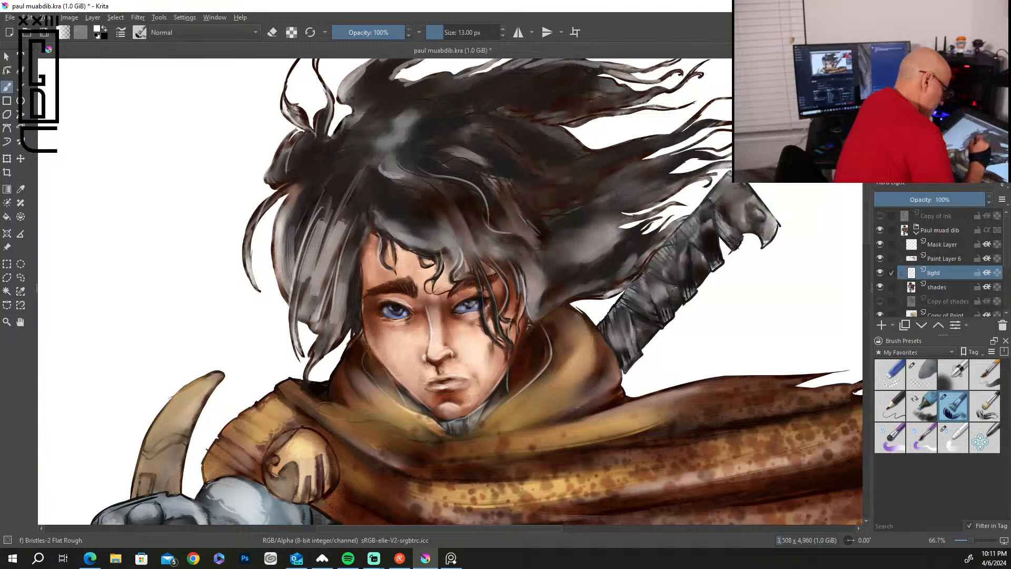
left_click_drag(513, 258, 525, 319)
mouse_move(525, 321)
left_mouse_down()
mouse_move(536, 332)
mouse_move(596, 283)
left_mouse_up()
left_click_drag(621, 234, 717, 162)
left_click_drag(636, 208, 726, 157)
mouse_move(635, 176)
left_mouse_down()
mouse_move(705, 156)
mouse_move(700, 130)
mouse_move(715, 123)
left_mouse_up()
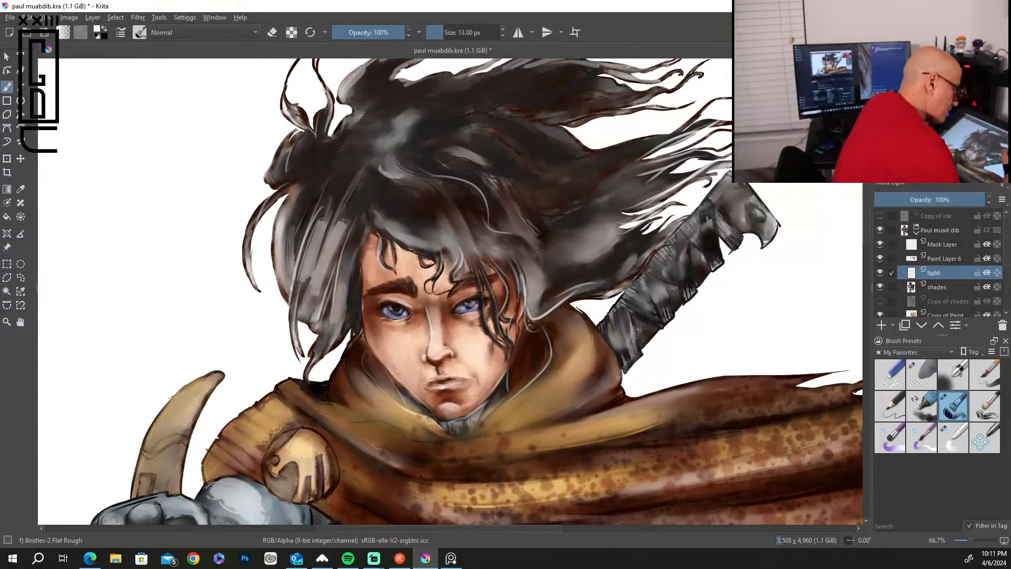
Paint white highlights on the pommel and upper wrappings of the sword handle behind the shoulder.
left_click_drag(703, 214, 713, 260)
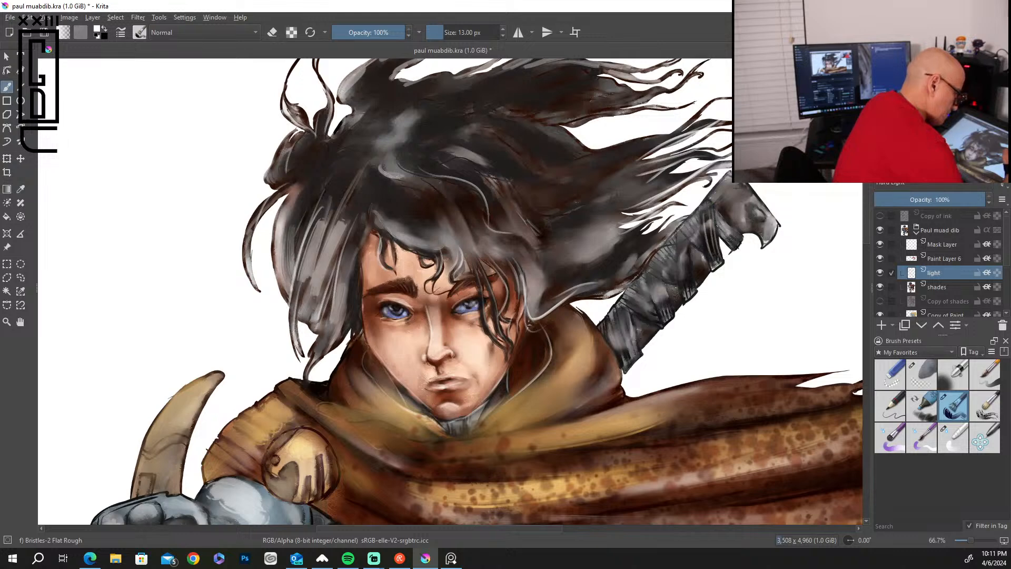
mouse_move(719, 220)
left_mouse_down()
mouse_move(733, 237)
mouse_move(763, 219)
mouse_move(776, 227)
left_mouse_up()
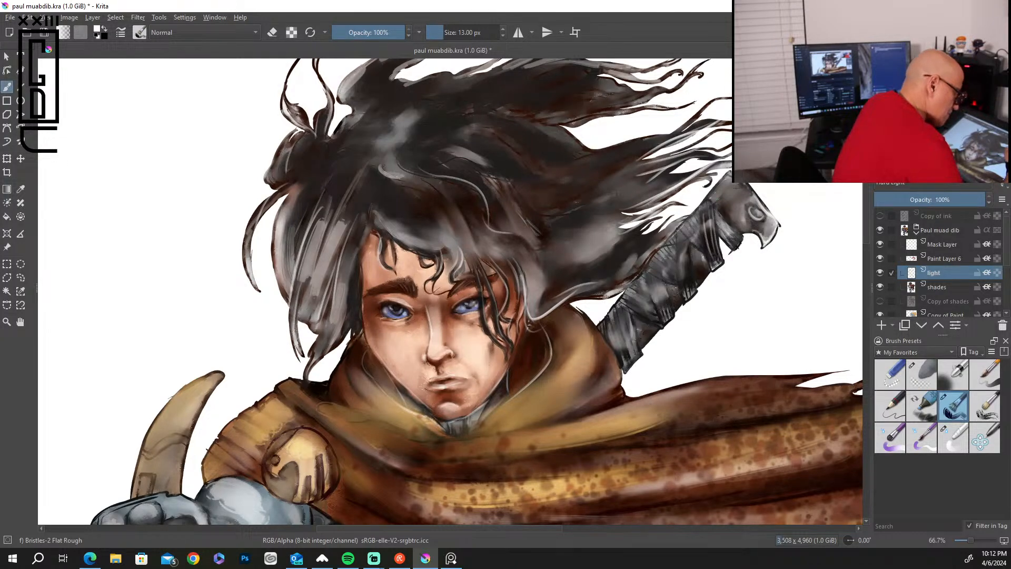
mouse_move(731, 184)
left_mouse_down()
mouse_move(717, 224)
mouse_move(684, 237)
mouse_move(711, 262)
mouse_move(692, 279)
mouse_move(699, 274)
left_mouse_up()
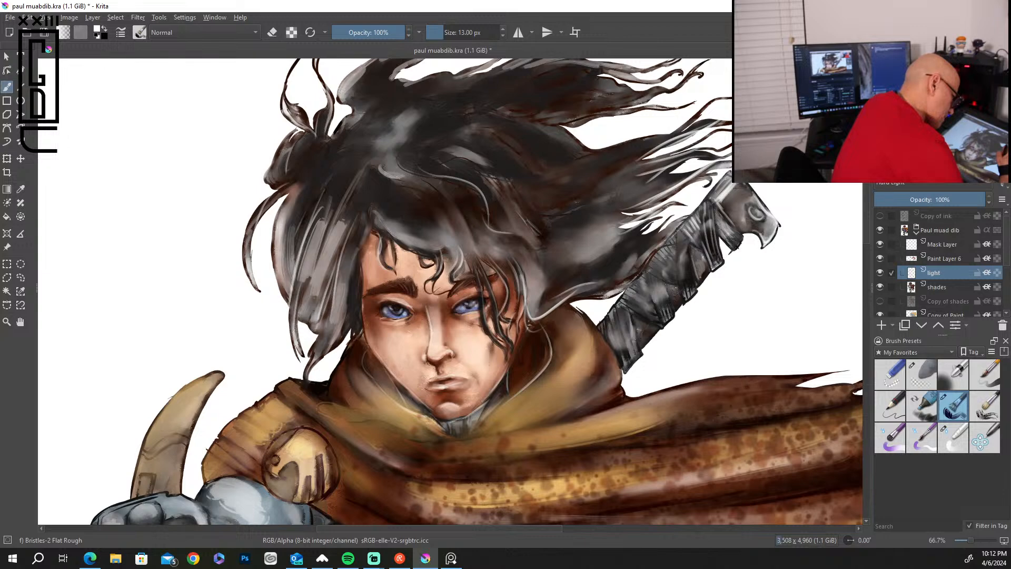
left_click_drag(704, 266, 688, 286)
left_click_drag(686, 242, 687, 294)
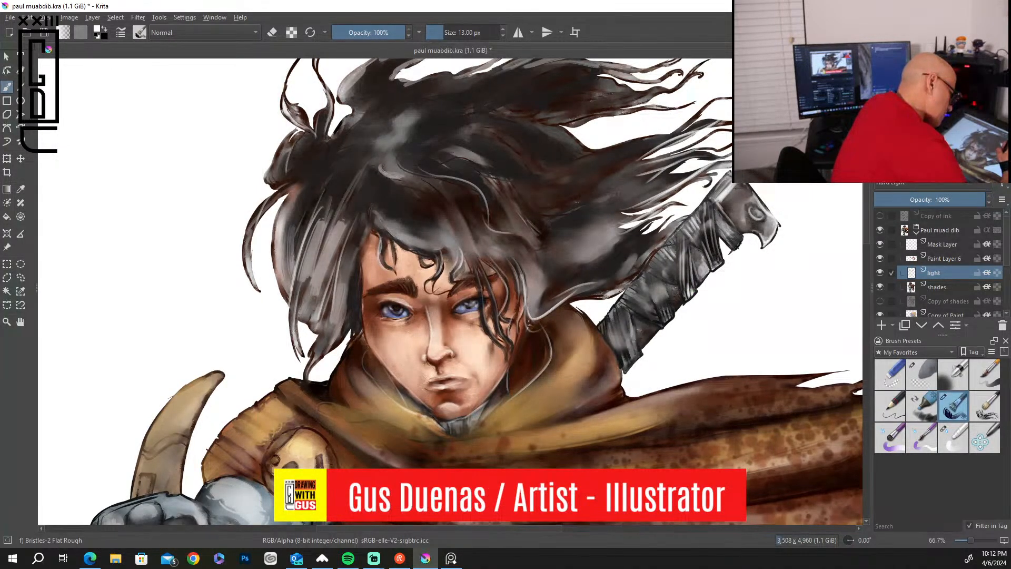
Paint white highlights along the middle and lower wrappings of the sword handle, down to the cape collar.
mouse_move(670, 254)
left_mouse_down()
mouse_move(649, 314)
mouse_move(672, 296)
left_mouse_up()
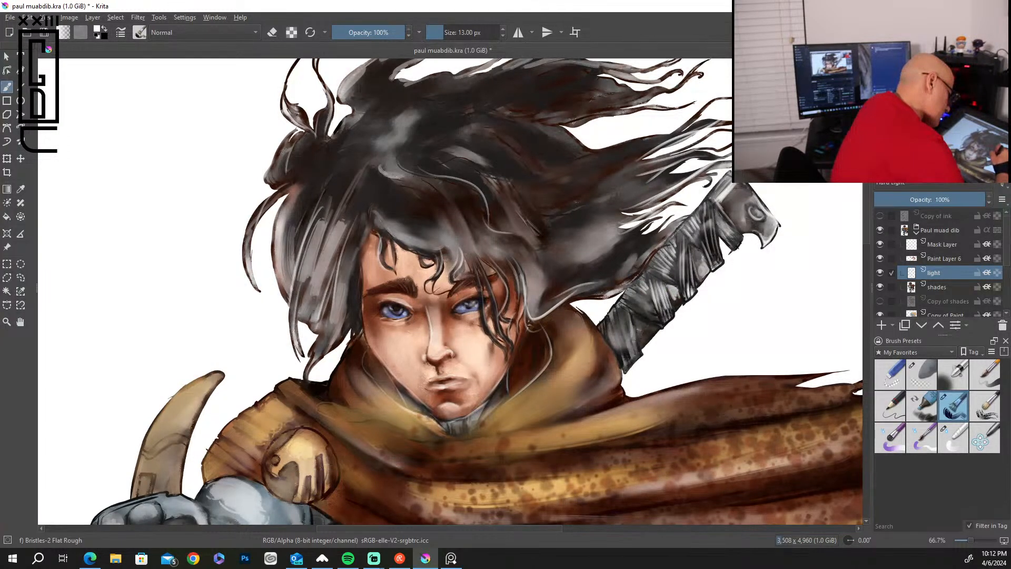
mouse_move(642, 306)
left_mouse_down()
mouse_move(654, 317)
mouse_move(625, 339)
mouse_move(620, 327)
left_mouse_up()
left_click_drag(630, 326, 625, 344)
left_click_drag(628, 309, 620, 338)
mouse_move(629, 337)
left_mouse_down()
mouse_move(626, 346)
mouse_move(615, 333)
mouse_move(618, 350)
left_mouse_up()
mouse_move(620, 314)
left_mouse_down()
mouse_move(611, 345)
mouse_move(646, 335)
mouse_move(636, 332)
left_mouse_up()
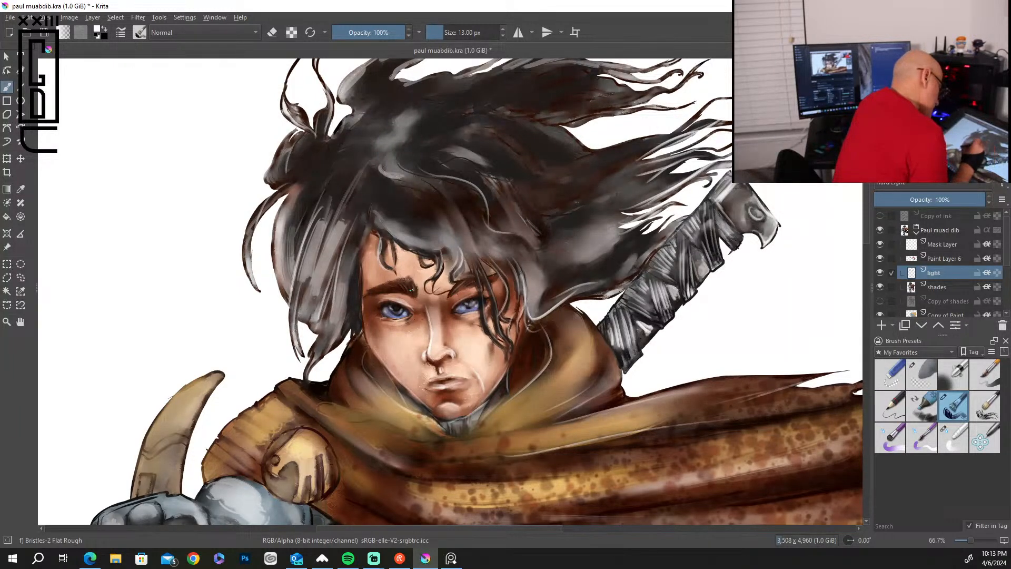
Add a highlight to the hair lock beside the face and soften that side's hair highlights with the Blender Basic brush.
left_click_drag(361, 257, 354, 313)
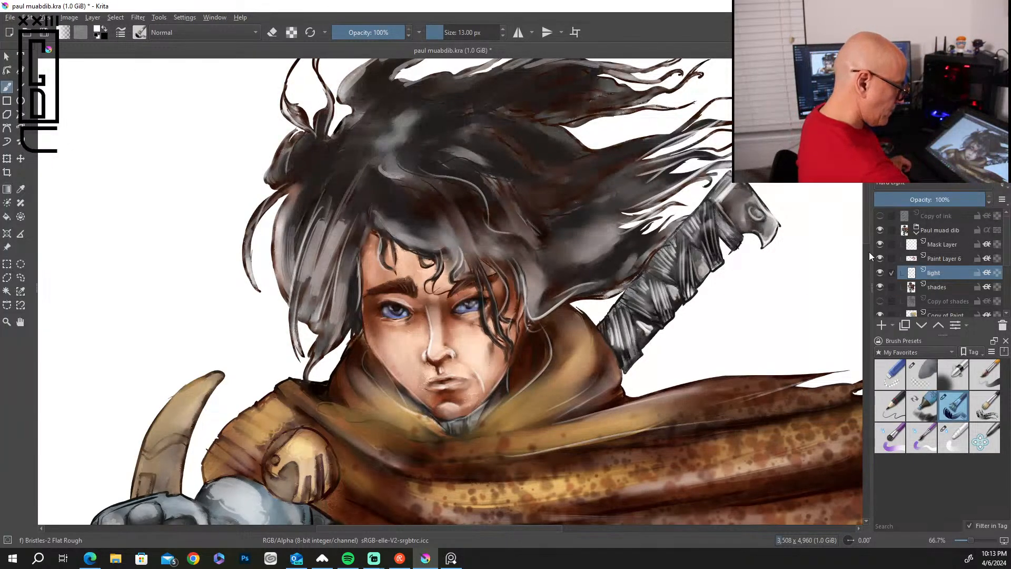
mouse_move(866, 228)
left_mouse_down()
mouse_move(863, 273)
mouse_move(864, 251)
left_mouse_up()
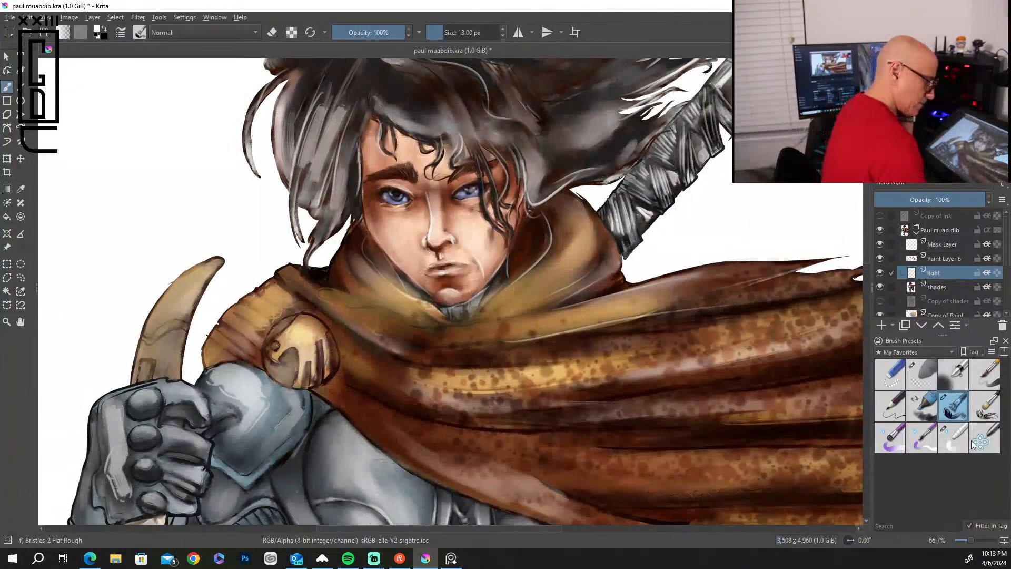
left_click(954, 438)
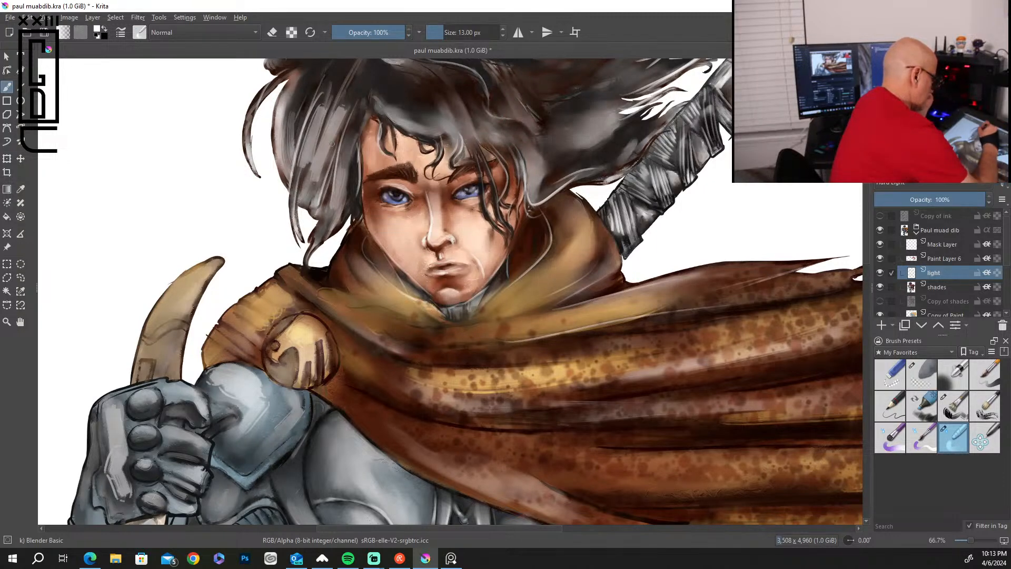
left_click_drag(317, 151, 329, 94)
left_click_drag(294, 169, 316, 97)
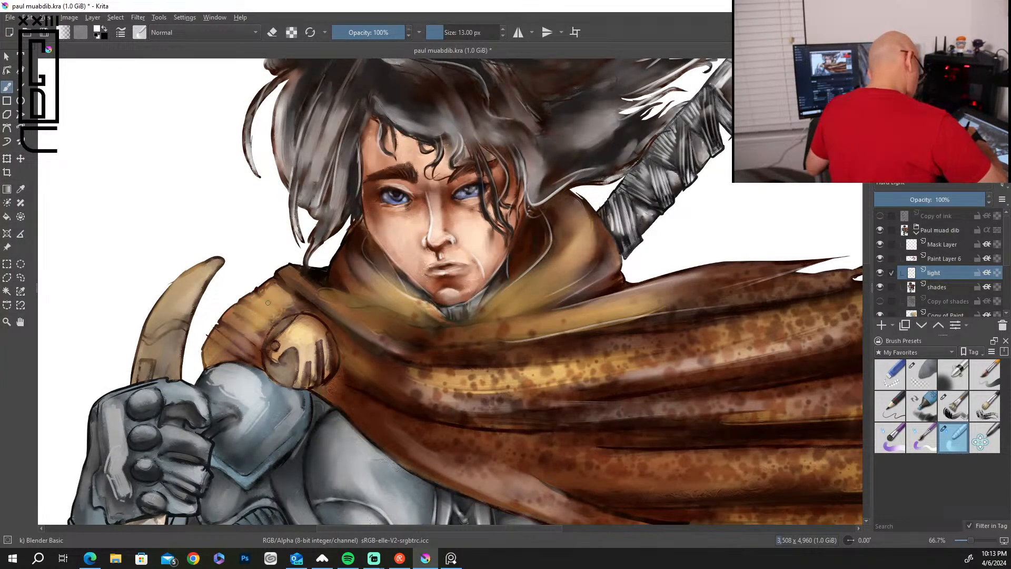
Blend the highlights on the shoulder plate and the dagger-holding gauntlet, using a 32 px blender brush.
left_click_drag(398, 404, 432, 272)
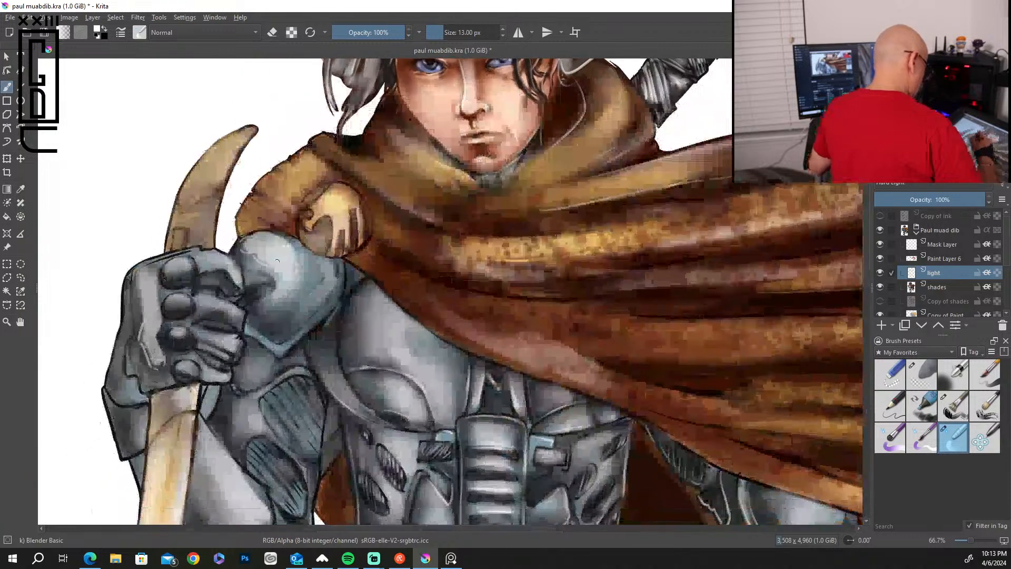
mouse_move(247, 238)
left_mouse_down()
mouse_move(246, 249)
mouse_move(284, 235)
mouse_move(290, 255)
mouse_move(253, 244)
left_mouse_up()
key("]")
key("]")
key("]")
key("]")
key("]")
key("]")
key("]")
key("]")
key("]")
key("]")
key("]")
mouse_move(151, 303)
left_mouse_down()
mouse_move(142, 358)
mouse_move(155, 322)
mouse_move(161, 374)
mouse_move(168, 317)
mouse_move(154, 302)
mouse_move(158, 281)
mouse_move(191, 378)
mouse_move(167, 440)
left_mouse_up()
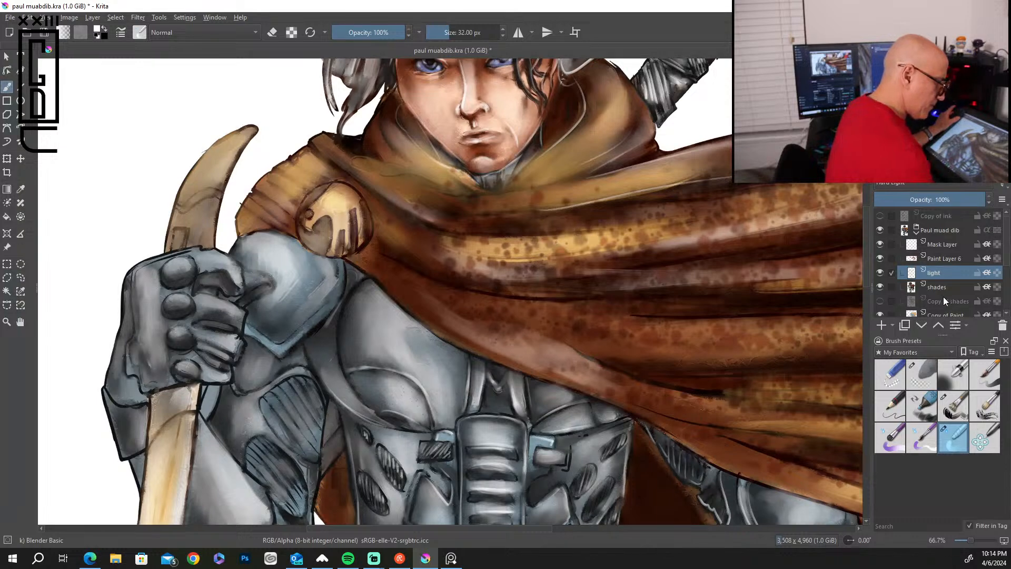
On the shades layer, blend the shading around the torso armor, waist and upper edge of the hip guard.
left_click(953, 286)
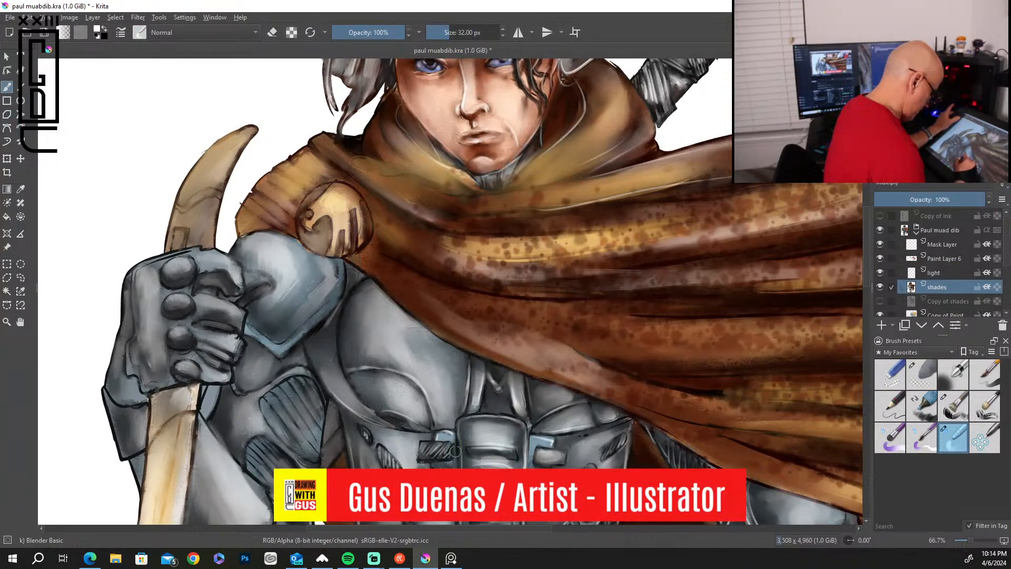
left_click_drag(866, 278, 862, 301)
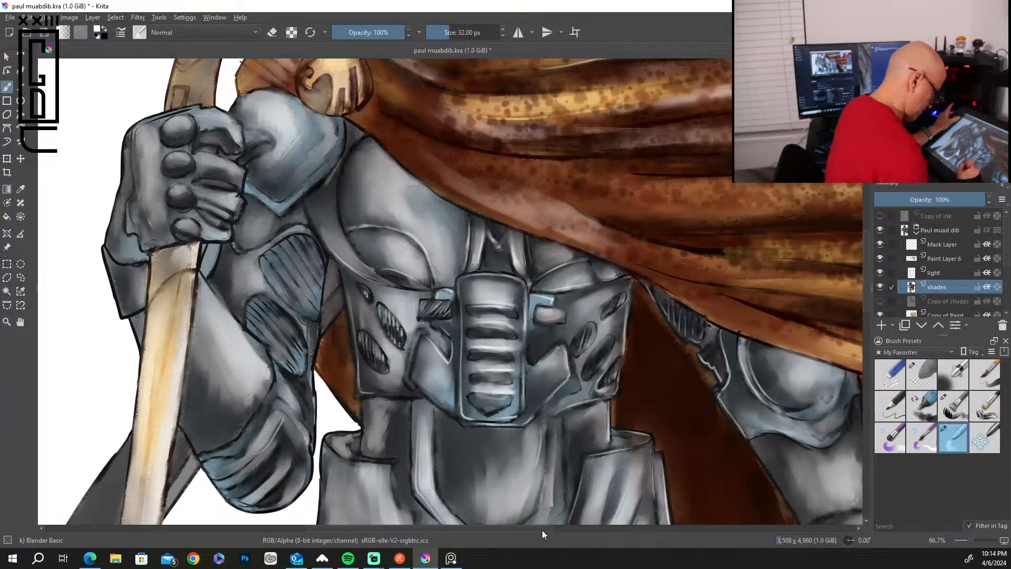
left_click_drag(434, 471, 470, 521)
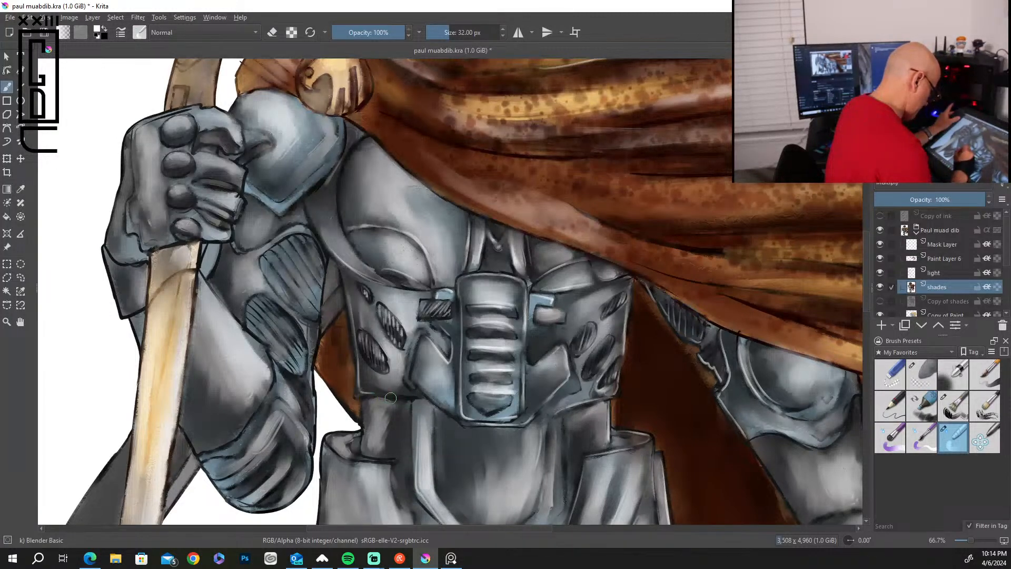
mouse_move(356, 453)
left_mouse_down()
mouse_move(389, 457)
mouse_move(368, 457)
left_mouse_up()
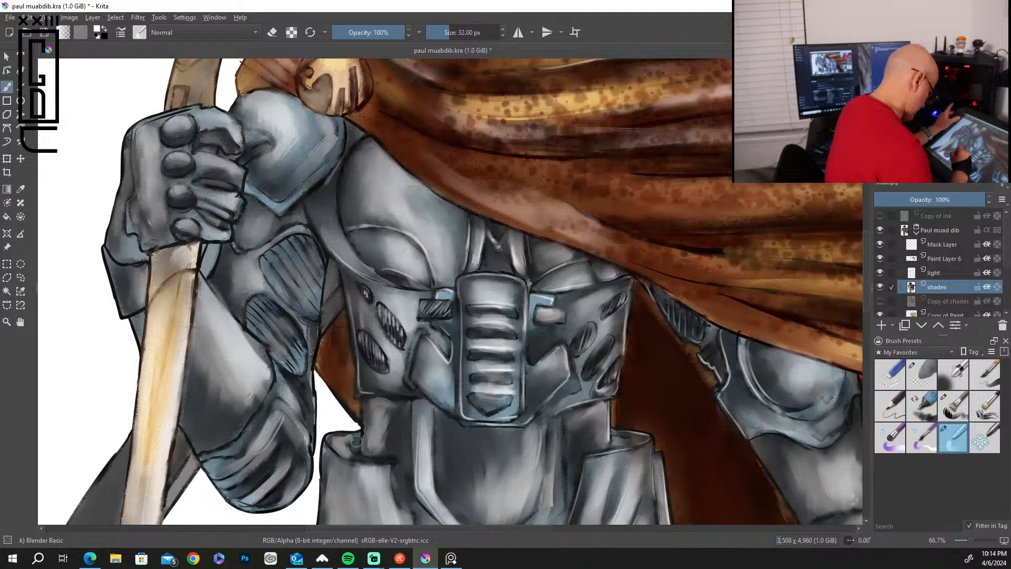
Blend the shading and dark outlines on the bent arm's elbow and the hatched panels of its upper arm.
mouse_move(205, 457)
left_mouse_down()
mouse_move(276, 386)
mouse_move(274, 367)
mouse_move(251, 376)
left_mouse_up()
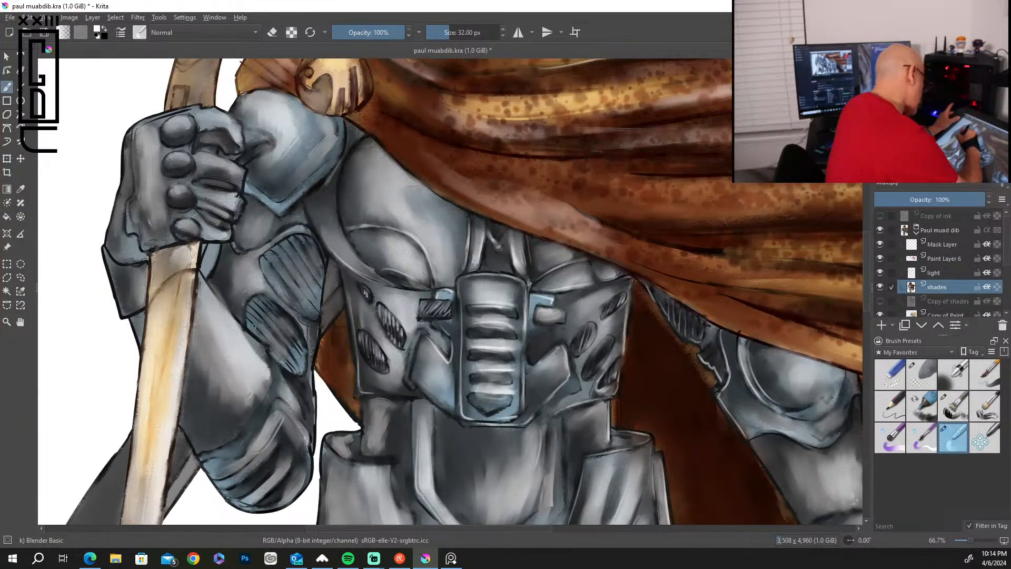
mouse_move(254, 312)
left_mouse_down()
mouse_move(258, 295)
mouse_move(298, 347)
left_mouse_up()
mouse_move(294, 312)
left_mouse_down()
mouse_move(281, 241)
mouse_move(271, 252)
mouse_move(296, 233)
left_mouse_up()
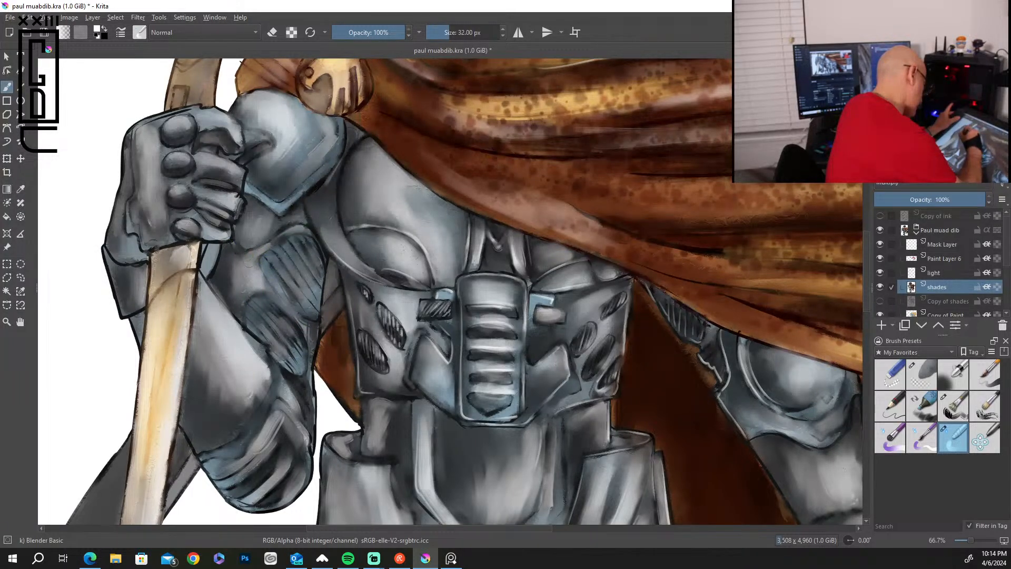
mouse_move(249, 202)
left_mouse_down()
mouse_move(268, 214)
mouse_move(297, 212)
mouse_move(279, 221)
mouse_move(310, 214)
mouse_move(297, 212)
mouse_move(310, 232)
left_mouse_up()
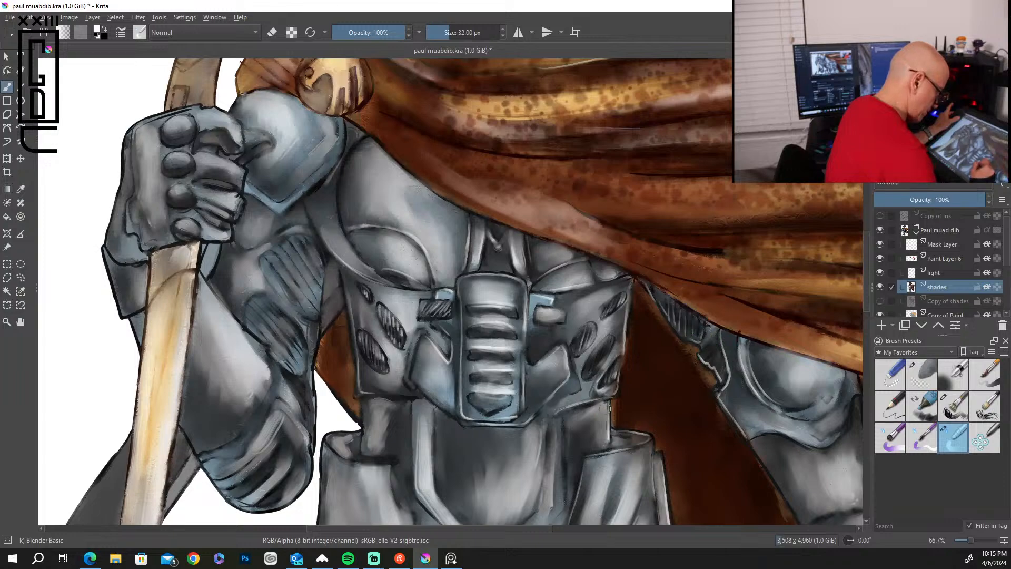
Blend the shading on the hip guards and hatched belt sections, and on the ribbed thigh below the groin plate.
left_click_drag(866, 297, 866, 359)
mouse_move(566, 205)
left_mouse_down()
mouse_move(549, 240)
mouse_move(564, 219)
left_mouse_up()
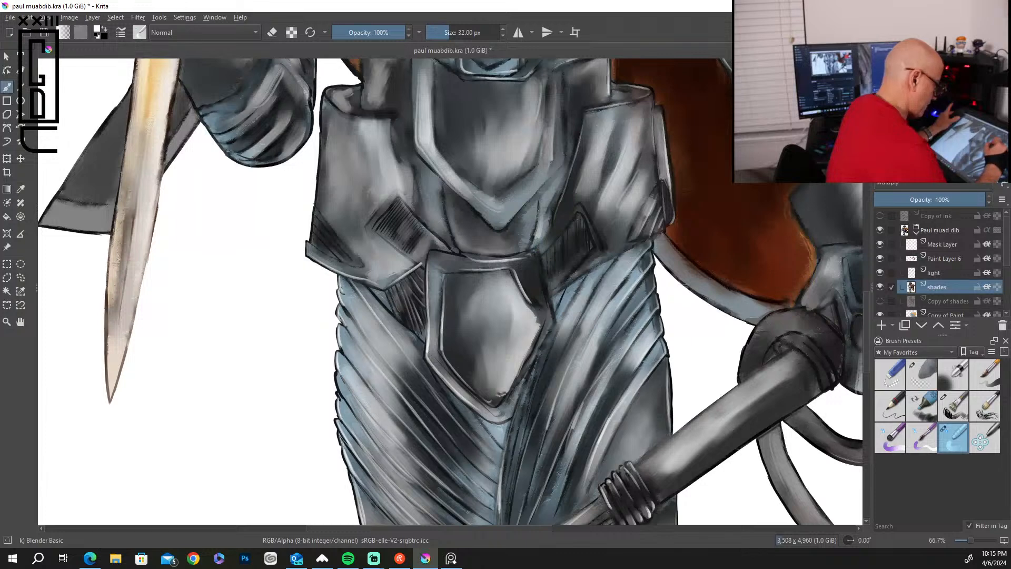
mouse_move(441, 196)
left_mouse_down()
mouse_move(460, 251)
mouse_move(534, 112)
mouse_move(491, 65)
mouse_move(399, 205)
mouse_move(428, 228)
mouse_move(409, 202)
mouse_move(433, 229)
left_mouse_up()
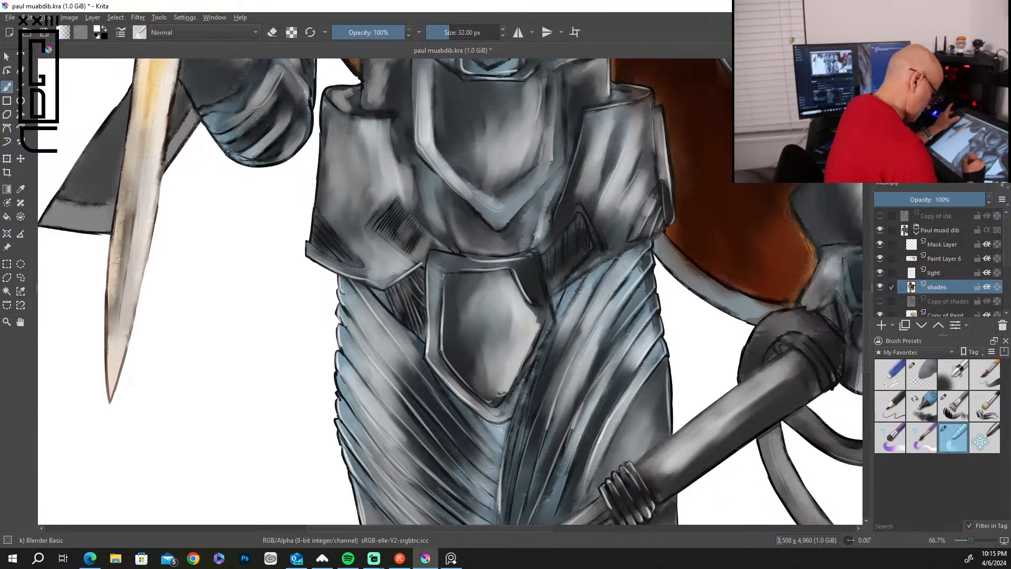
left_click_drag(488, 479, 468, 463)
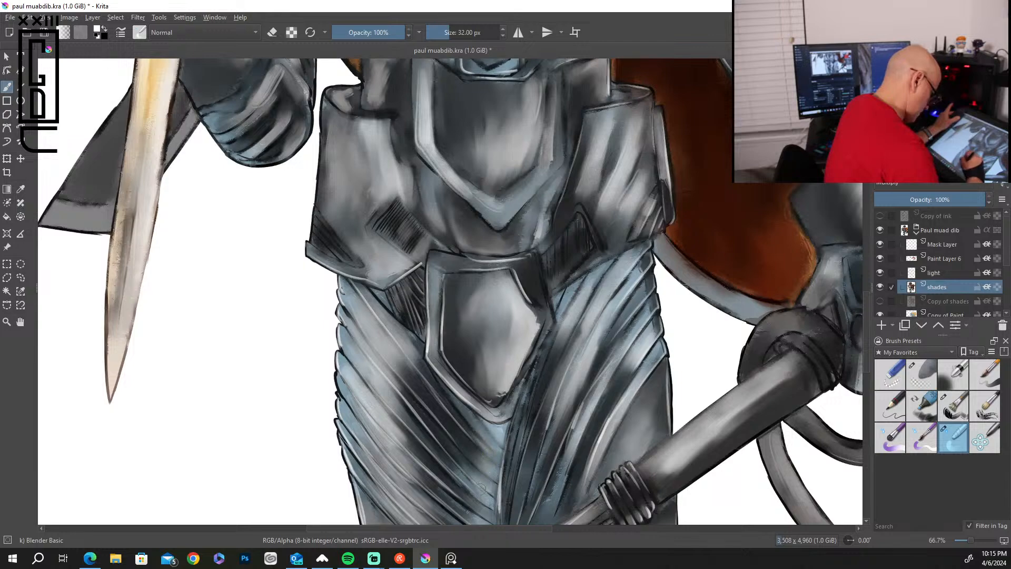
Smooth the shading between the thighs and along the outer edge of the thigh behind the staff.
left_click_drag(470, 526, 490, 526)
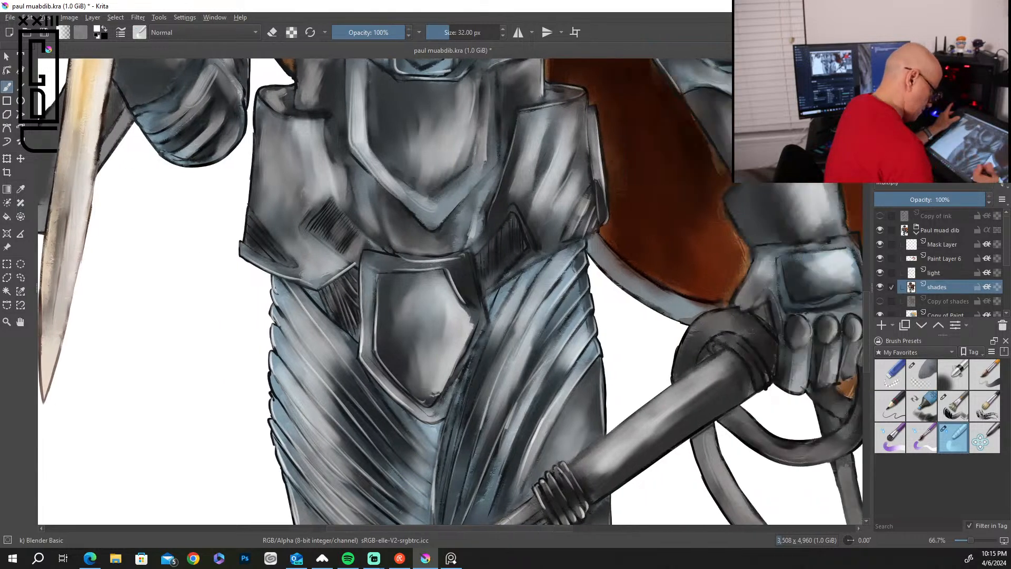
left_click_drag(866, 345, 866, 396)
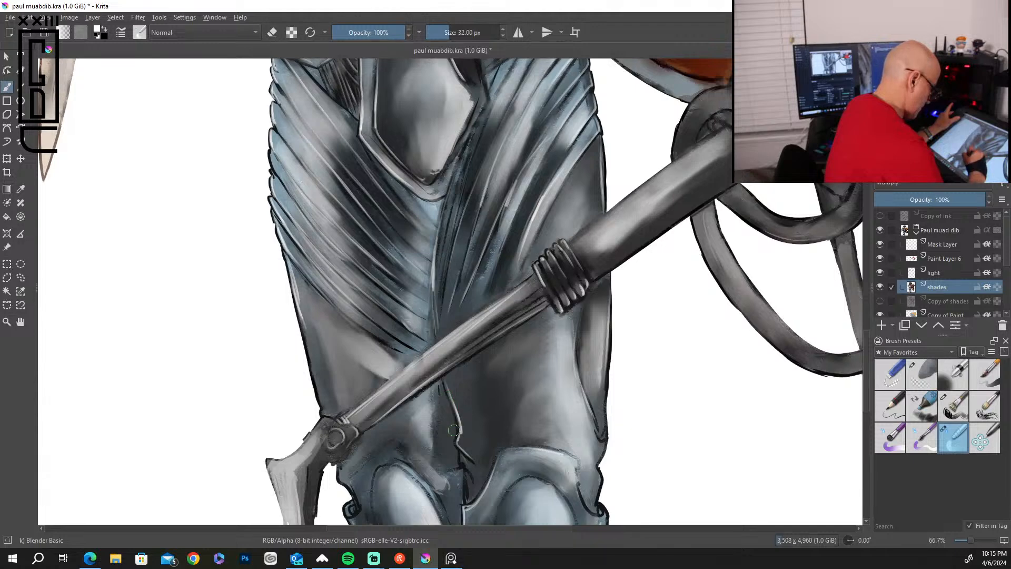
mouse_move(453, 450)
left_mouse_down()
mouse_move(473, 474)
mouse_move(466, 504)
left_mouse_up()
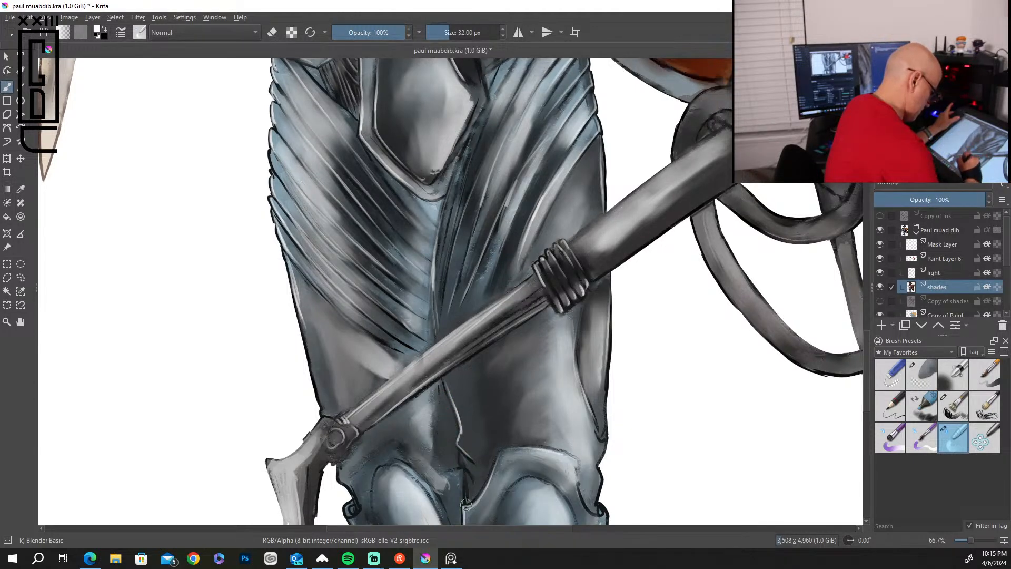
left_click_drag(578, 364, 600, 445)
mouse_move(600, 390)
left_mouse_down()
mouse_move(596, 511)
mouse_move(578, 491)
mouse_move(593, 509)
left_mouse_up()
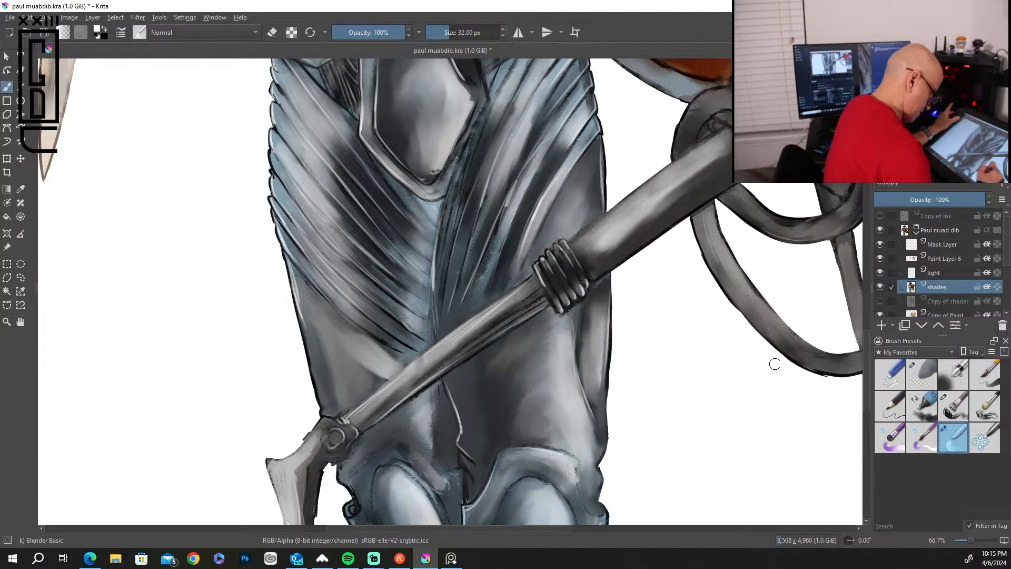
Blend the shading and outlines of both knee guards and the upper shin armor beneath them.
scroll(864, 352, "down", 3)
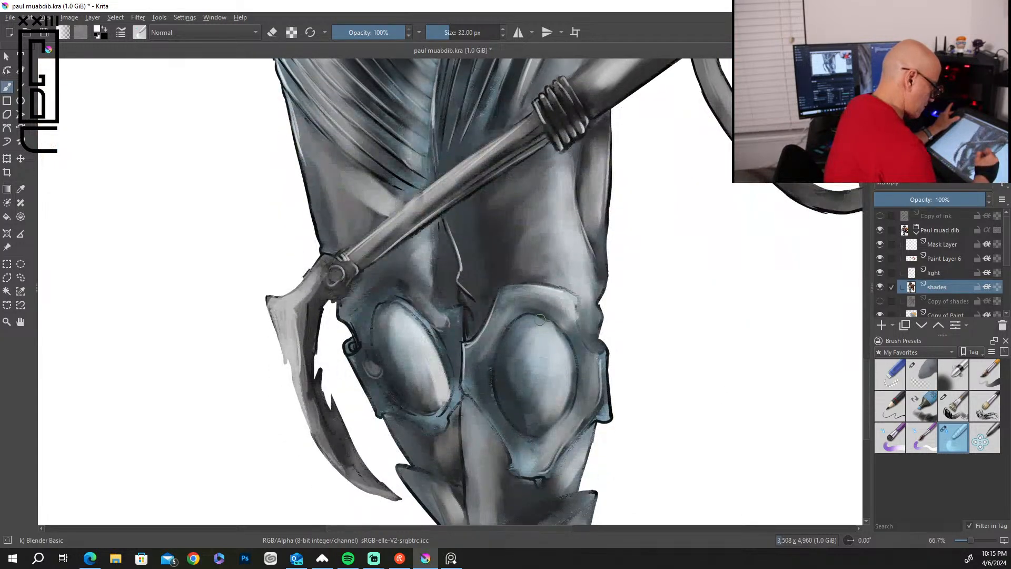
left_click_drag(559, 335, 571, 398)
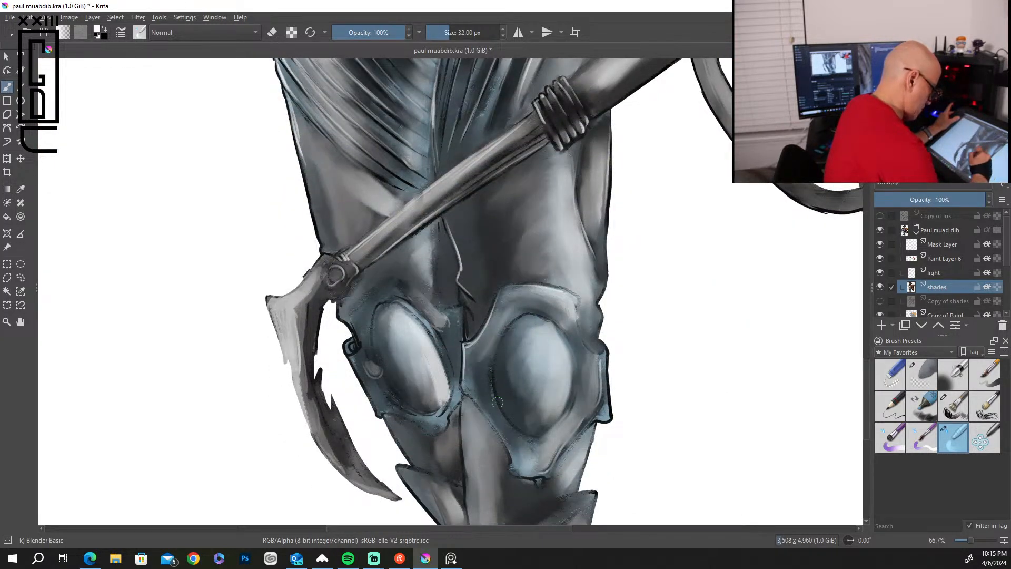
left_click_drag(446, 403, 463, 456)
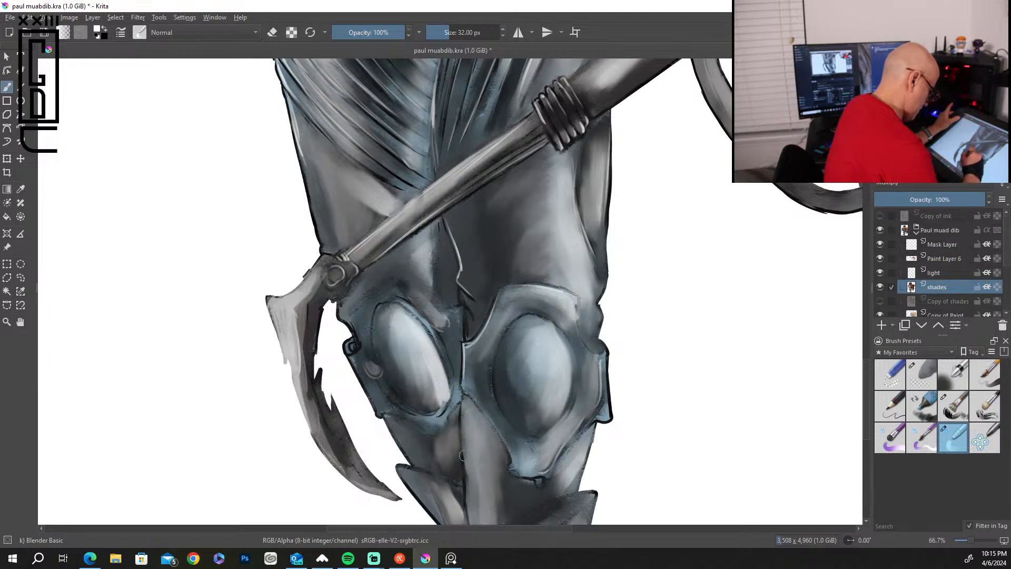
left_click_drag(468, 492, 466, 522)
left_click_drag(401, 468, 442, 522)
mouse_move(409, 483)
left_mouse_down()
mouse_move(409, 446)
mouse_move(387, 420)
left_mouse_up()
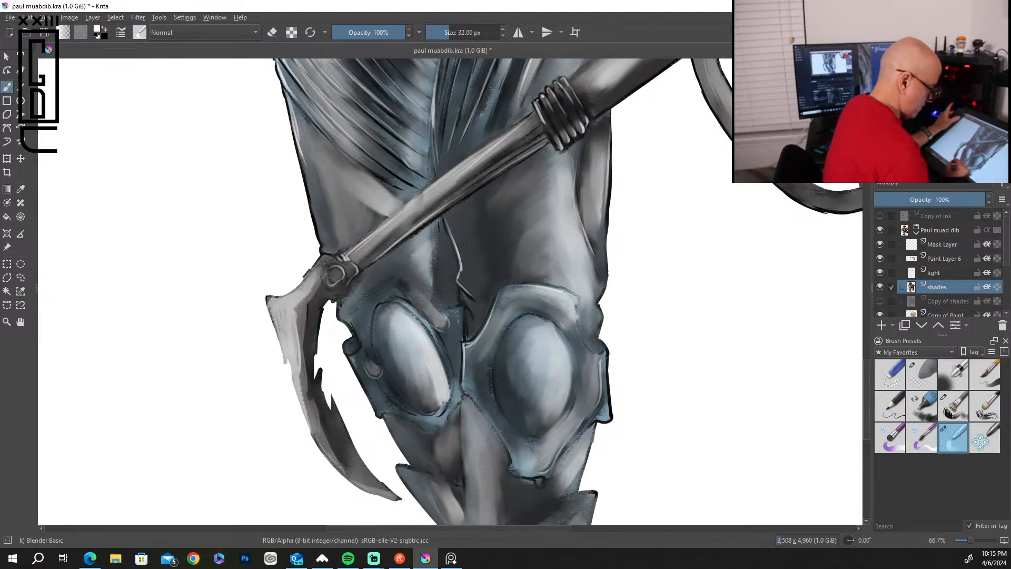
mouse_move(591, 425)
left_mouse_down()
mouse_move(563, 452)
mouse_move(610, 412)
mouse_move(609, 364)
left_mouse_up()
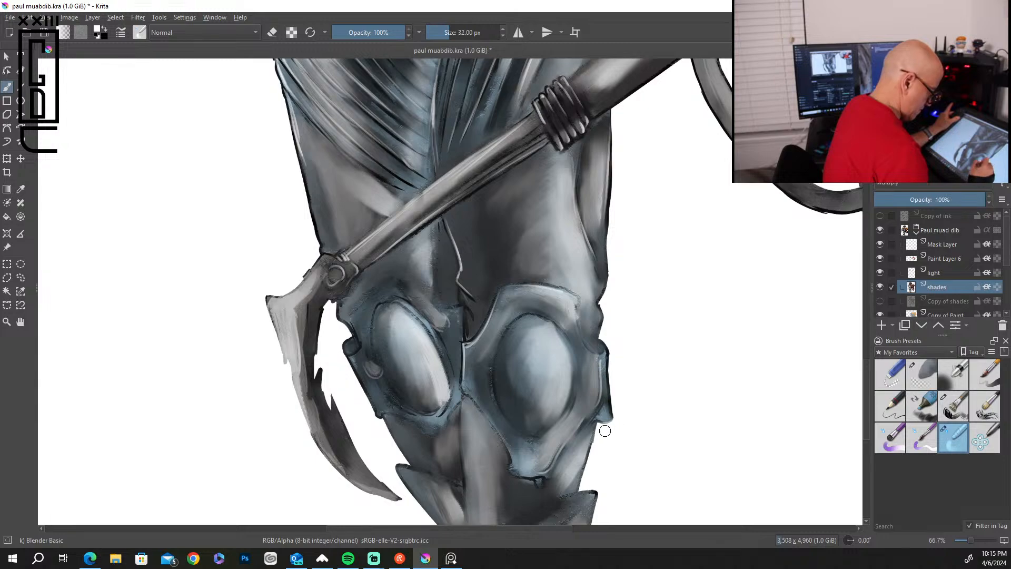
left_click_drag(594, 494, 563, 497)
Blend the shadows on the brown cape lining between the hip guard and the staff-holding arm.
mouse_move(866, 366)
left_mouse_down()
mouse_move(877, 270)
mouse_move(875, 302)
left_mouse_up()
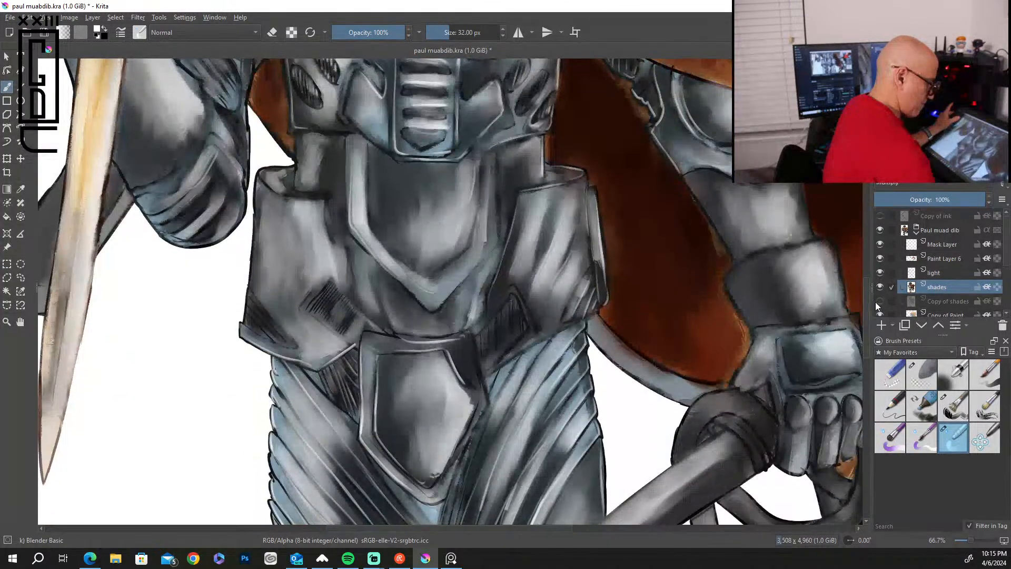
mouse_move(603, 243)
left_mouse_down()
mouse_move(613, 308)
mouse_move(599, 311)
mouse_move(610, 328)
mouse_move(692, 377)
mouse_move(716, 378)
left_mouse_up()
mouse_move(736, 338)
left_mouse_down()
mouse_move(716, 271)
mouse_move(725, 265)
mouse_move(699, 208)
mouse_move(684, 204)
mouse_move(706, 191)
left_mouse_up()
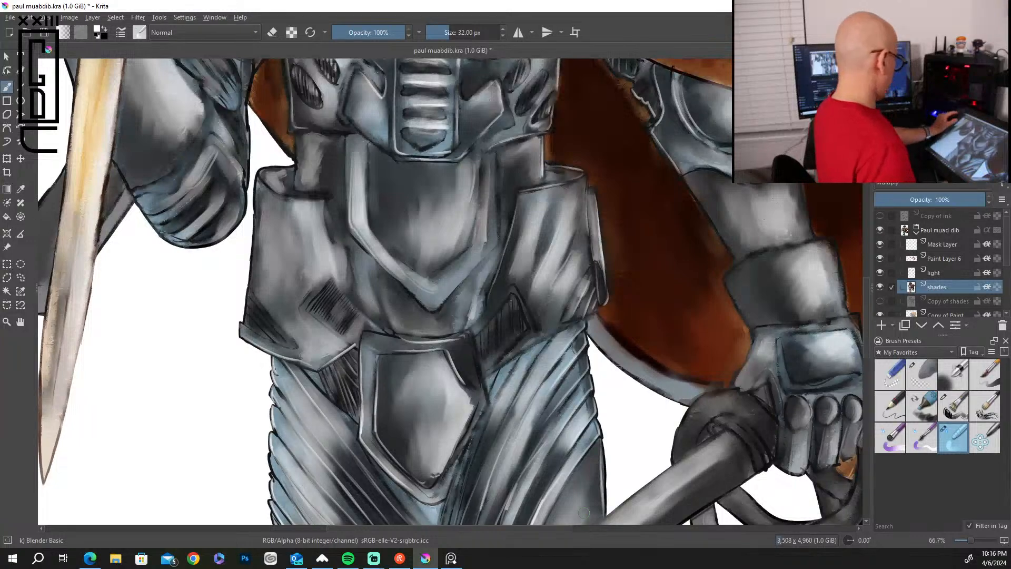
Add a new paint layer directly above the shades layer and choose the Bristles-2 Flat Rough brush at 13 px.
key("bracketright")
scroll(583, 512, "down", 5)
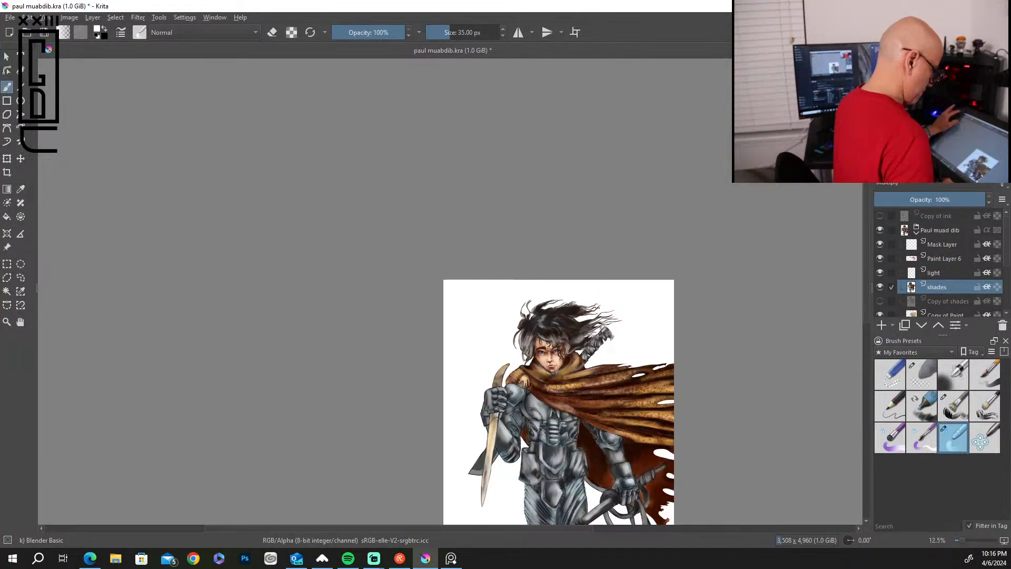
scroll(583, 512, "up", 2)
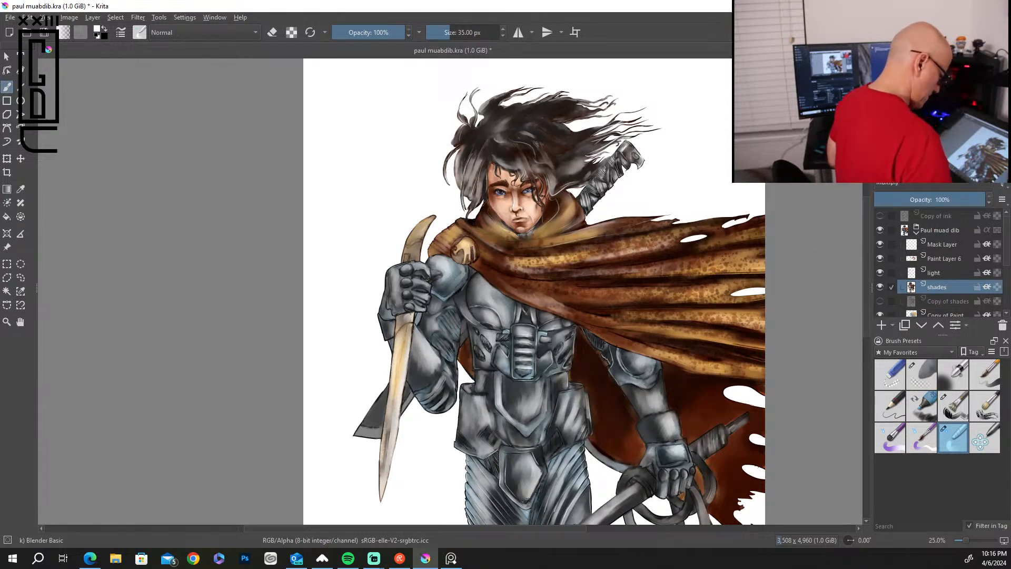
left_click_drag(865, 288, 843, 321)
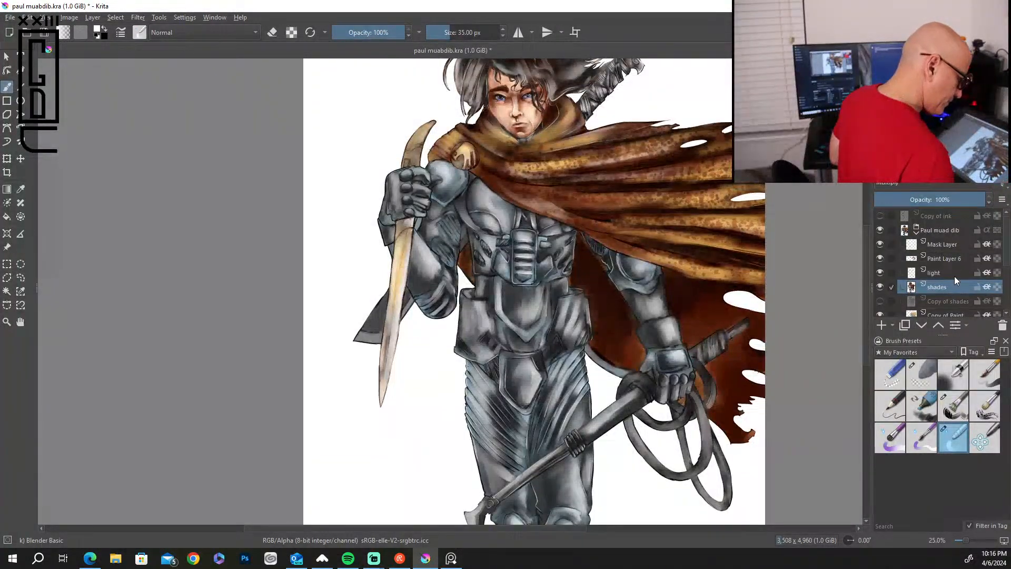
left_click(882, 326)
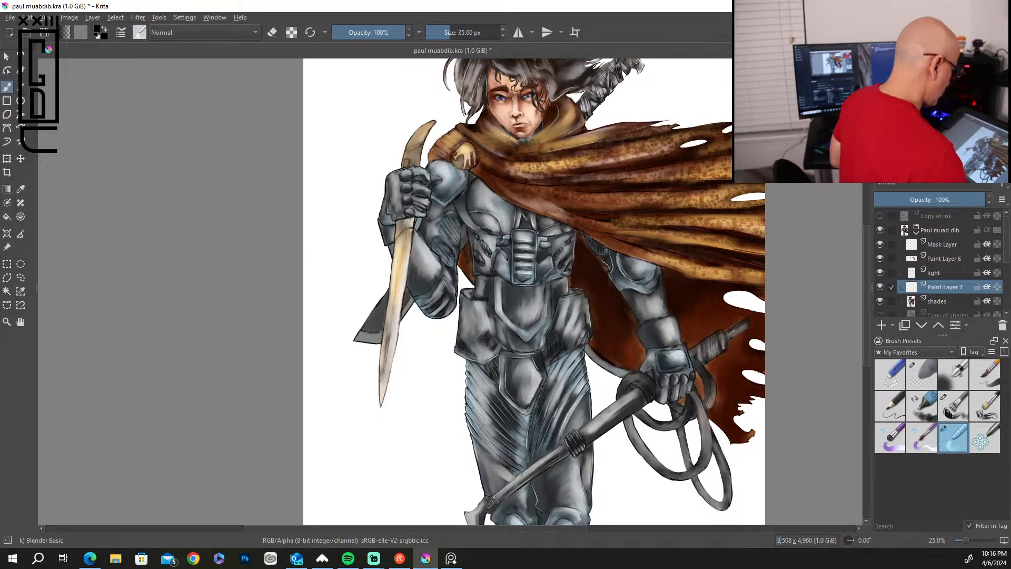
left_click(961, 404)
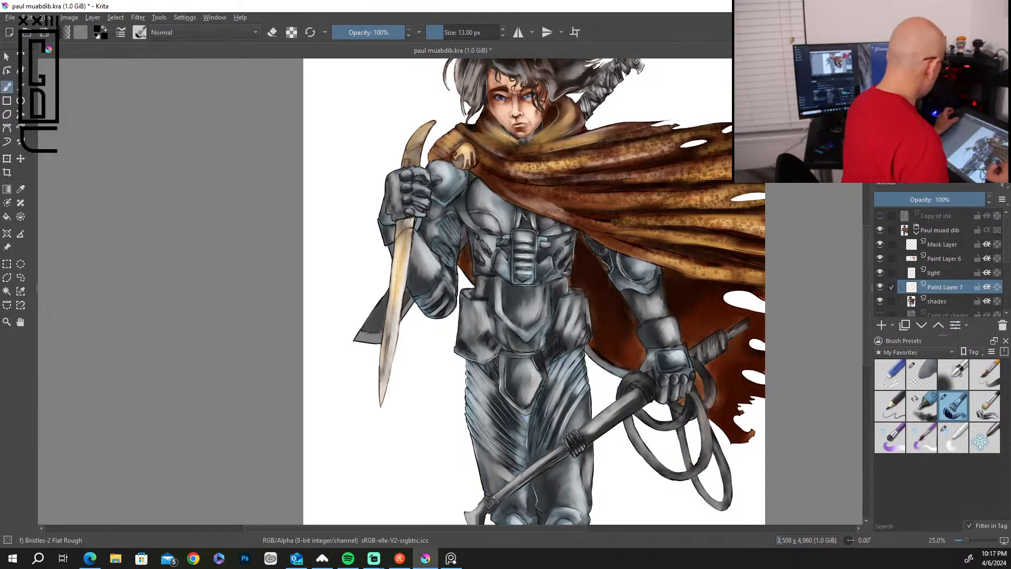
scroll(497, 241, "up", 4)
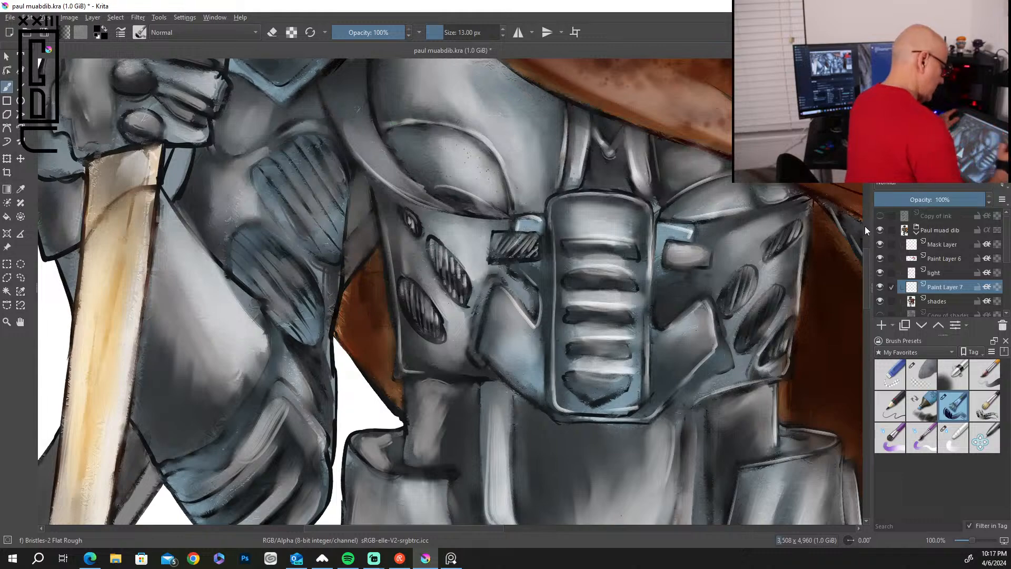
Paint black shadows between the arm and chest and along the shoulder guard's cape-side edge with the brush at 30 px.
scroll(450, 292, "up", 5)
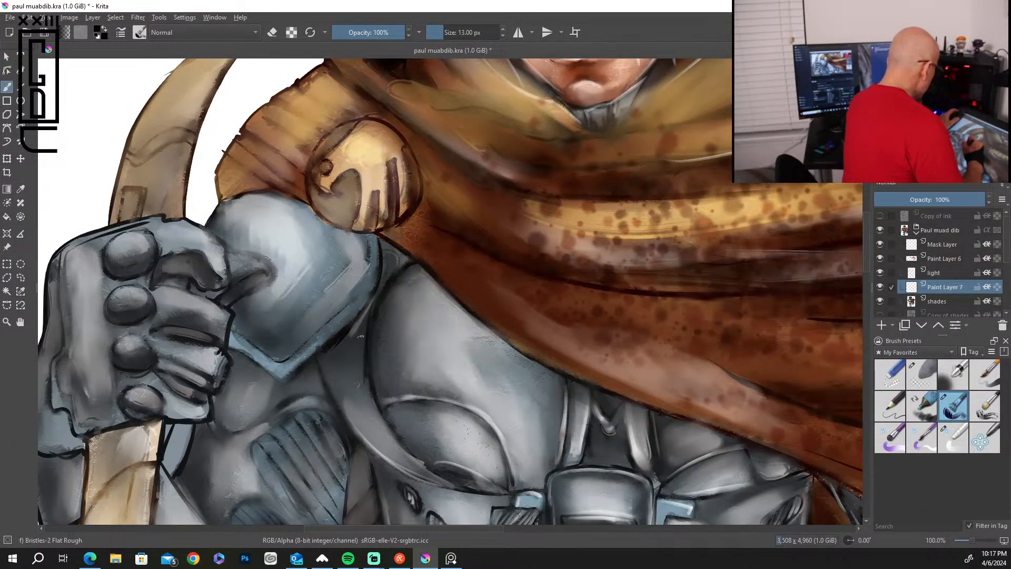
key("bracketright")
key("bracketright")
key("bracketright")
key("bracketright")
key("bracketright")
key("bracketright")
key("bracketright")
key("bracketright")
key("bracketright")
key("bracketright")
left_click_drag(369, 310, 320, 361)
left_click_drag(358, 329, 328, 359)
left_click_drag(372, 304, 347, 352)
mouse_move(366, 321)
left_mouse_down()
mouse_move(351, 369)
mouse_move(369, 395)
mouse_move(348, 368)
mouse_move(329, 393)
mouse_move(363, 436)
left_mouse_up()
left_click_drag(366, 246, 335, 309)
mouse_move(365, 235)
left_mouse_down()
mouse_move(342, 272)
mouse_move(308, 211)
left_mouse_up()
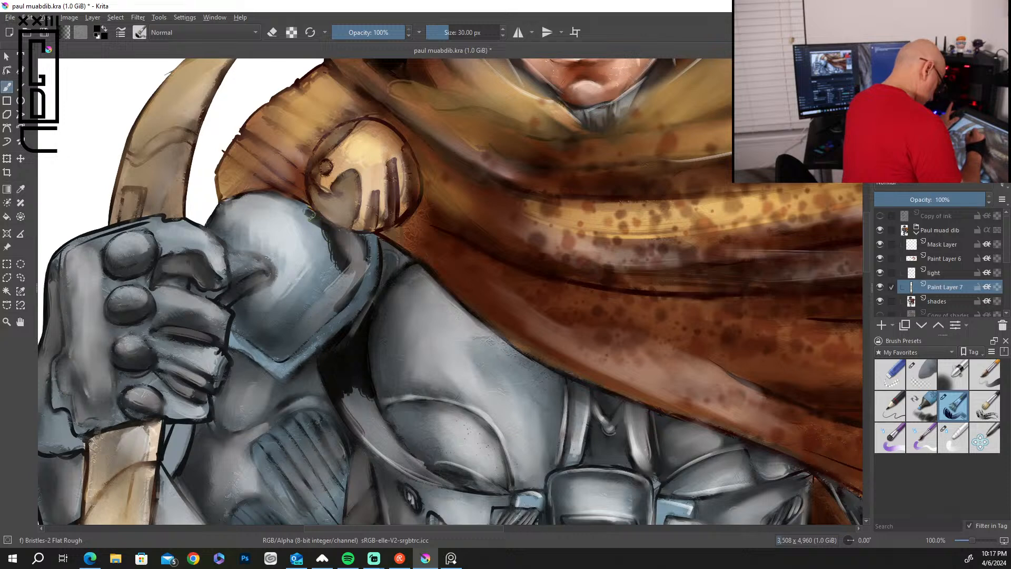
mouse_move(364, 243)
left_mouse_down()
mouse_move(345, 304)
mouse_move(339, 295)
left_mouse_up()
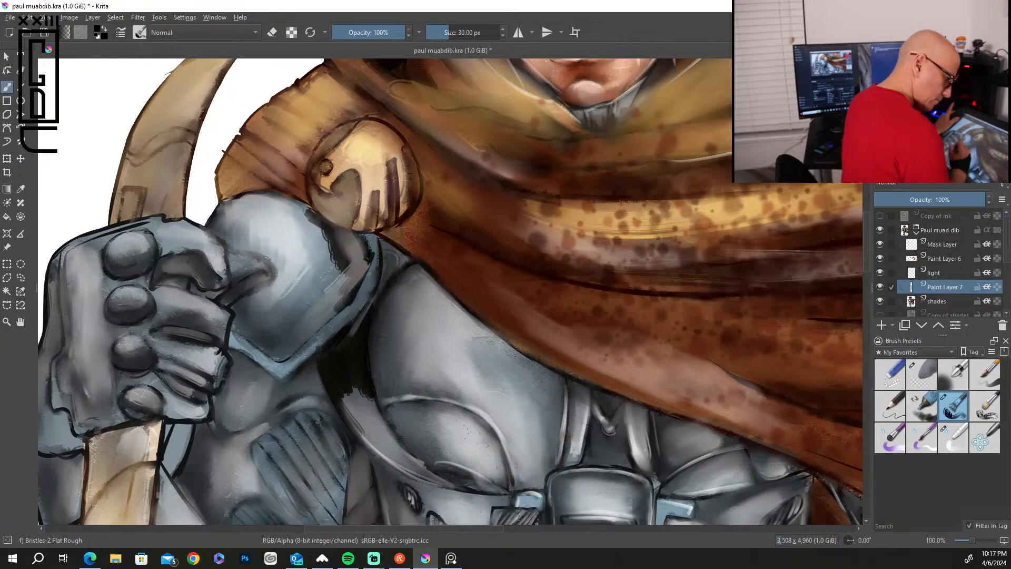
Move Paint Layer 7 above the light layer and add black shadows to the lower chest plate and central chest gap.
left_click_drag(949, 288, 952, 265)
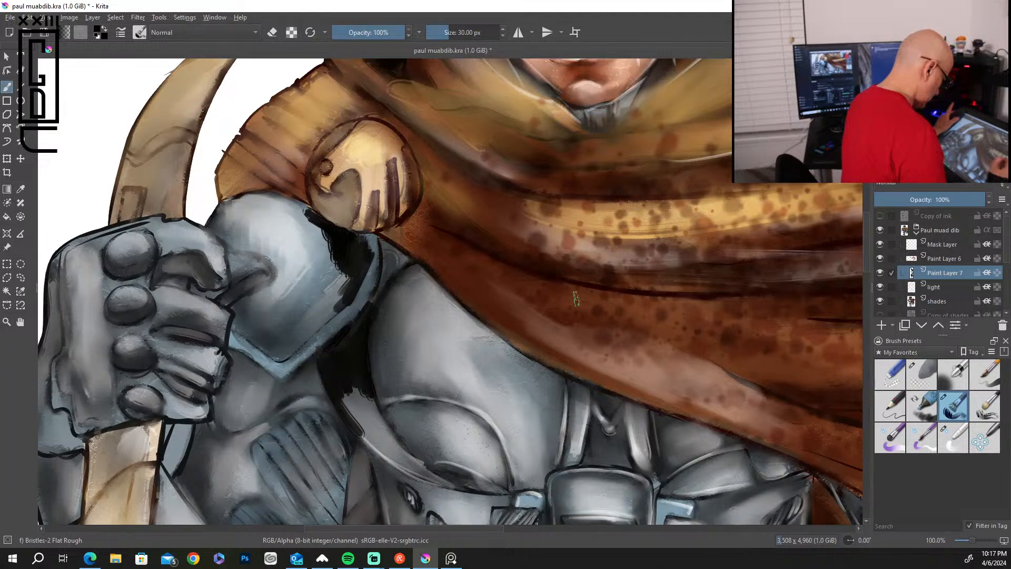
mouse_move(401, 386)
left_mouse_down()
mouse_move(469, 407)
mouse_move(479, 397)
mouse_move(504, 423)
mouse_move(510, 482)
left_mouse_up()
mouse_move(480, 427)
left_mouse_down()
mouse_move(501, 480)
mouse_move(485, 471)
mouse_move(499, 470)
mouse_move(497, 437)
left_mouse_up()
mouse_move(592, 425)
left_mouse_down()
mouse_move(592, 455)
mouse_move(599, 435)
mouse_move(602, 452)
mouse_move(622, 468)
left_mouse_up()
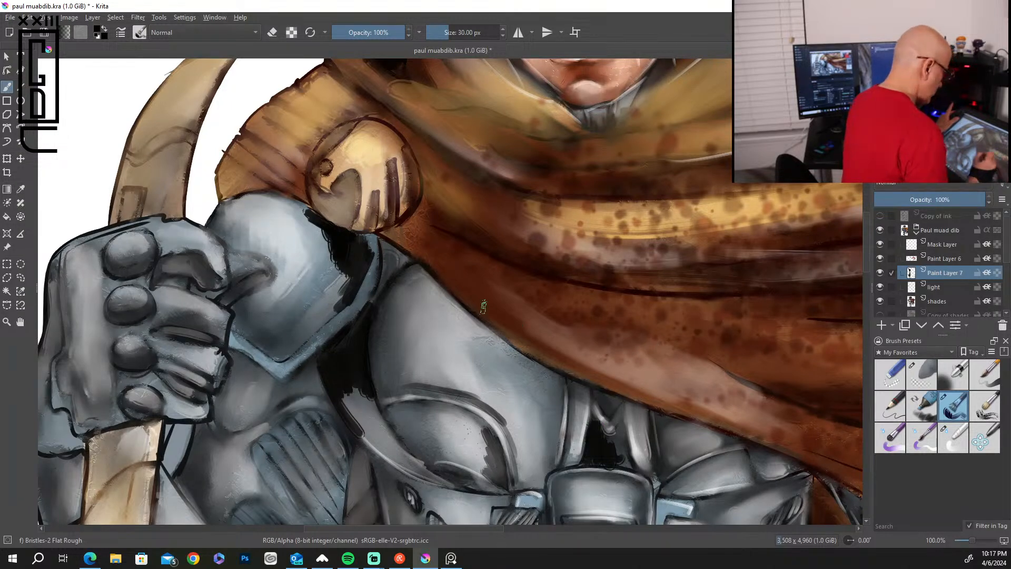
Darken the curved emblem shapes, eye spot and stripes on the round cape clasp with black paint.
mouse_move(338, 176)
left_mouse_down()
mouse_move(345, 206)
mouse_move(355, 180)
mouse_move(349, 223)
mouse_move(329, 215)
left_mouse_up()
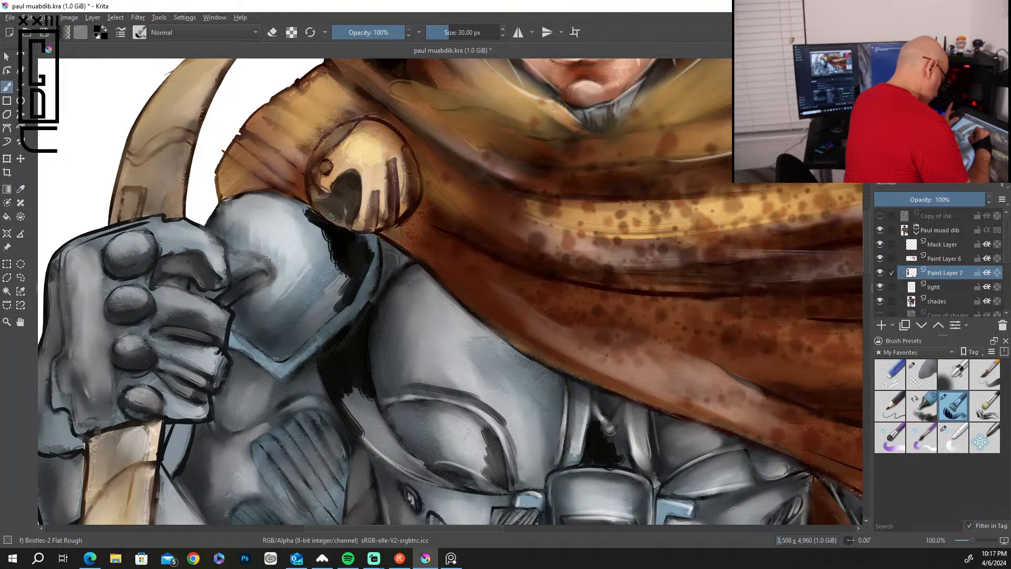
mouse_move(324, 163)
left_mouse_down()
mouse_move(342, 134)
mouse_move(325, 143)
left_mouse_up()
left_click_drag(394, 160, 388, 224)
left_click_drag(376, 187, 375, 227)
mouse_move(405, 151)
left_mouse_down()
mouse_move(416, 165)
mouse_move(406, 205)
left_mouse_up()
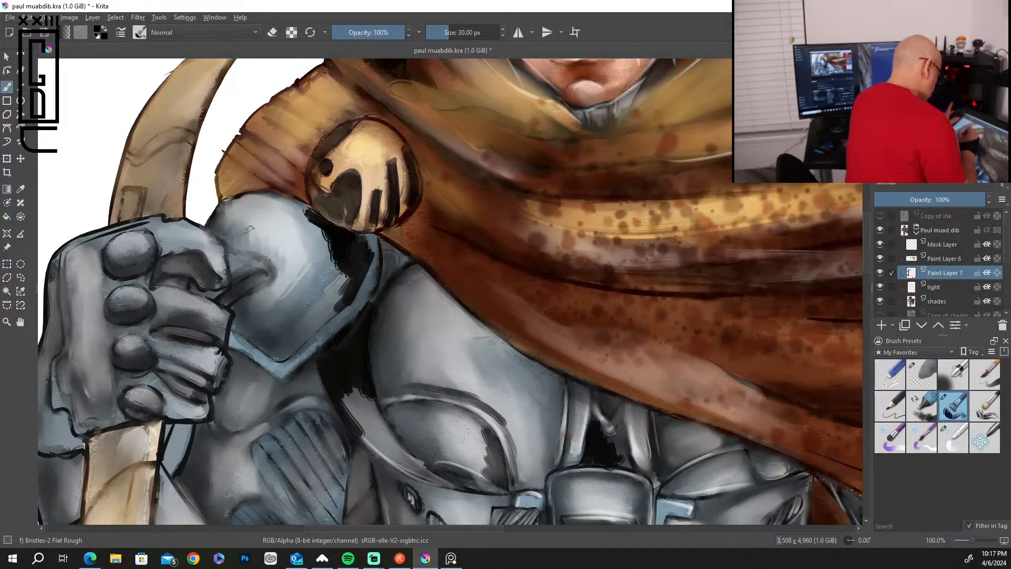
Paint dark shadows on the shoulder guard beside the fist, the gauntlet's outer edge, the knuckle studs and the finger gaps.
mouse_move(230, 295)
left_mouse_down()
mouse_move(256, 281)
mouse_move(238, 288)
mouse_move(260, 235)
mouse_move(236, 253)
mouse_move(232, 313)
mouse_move(269, 353)
left_mouse_up()
left_click_drag(213, 215, 228, 242)
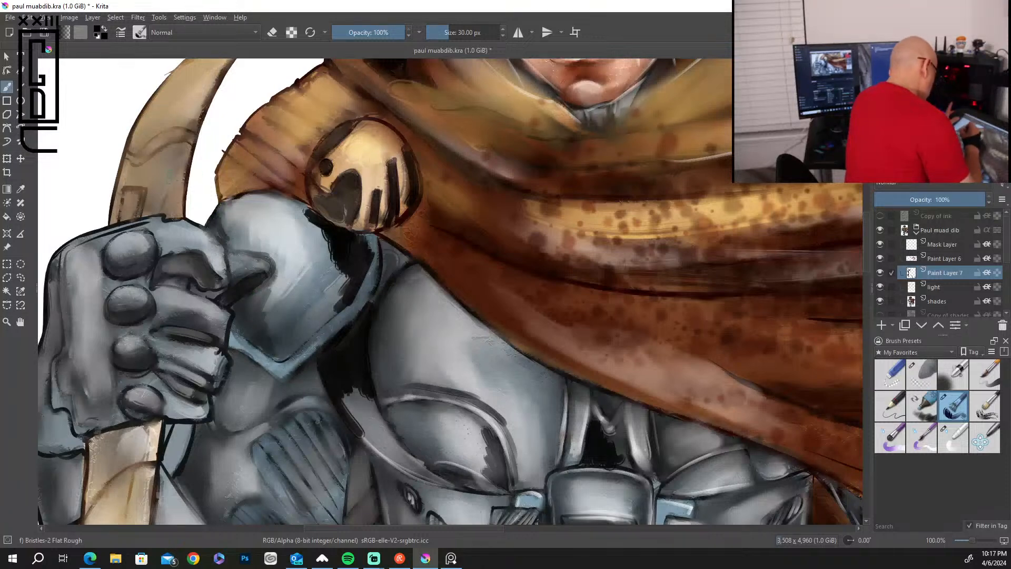
mouse_move(79, 241)
left_mouse_down()
mouse_move(137, 220)
mouse_move(68, 250)
mouse_move(48, 280)
mouse_move(56, 344)
mouse_move(39, 379)
left_mouse_up()
mouse_move(108, 263)
left_mouse_down()
mouse_move(126, 272)
mouse_move(150, 266)
mouse_move(156, 238)
left_mouse_up()
left_click_drag(113, 314, 149, 308)
left_click_drag(121, 366, 153, 350)
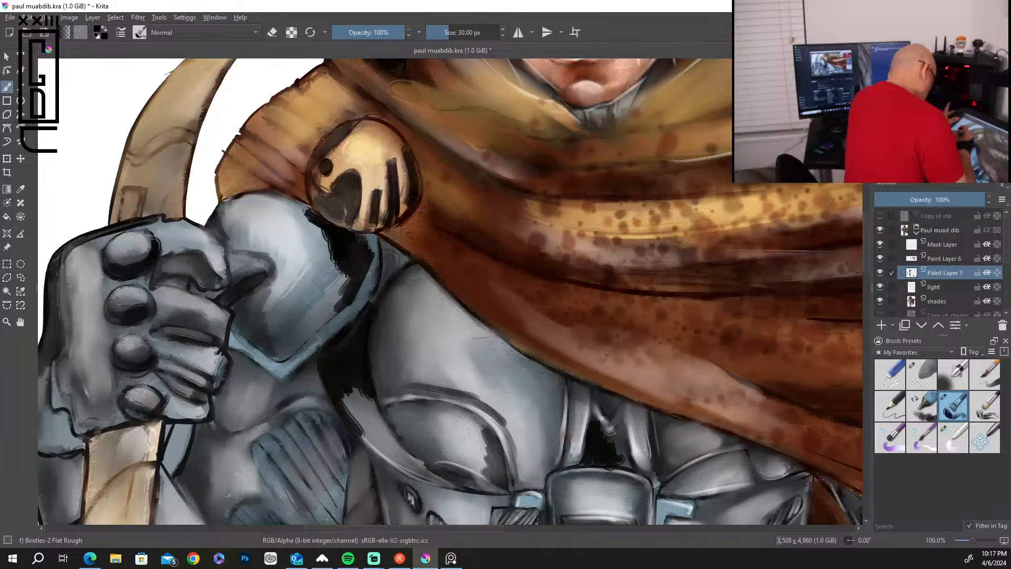
left_click_drag(167, 373, 205, 383)
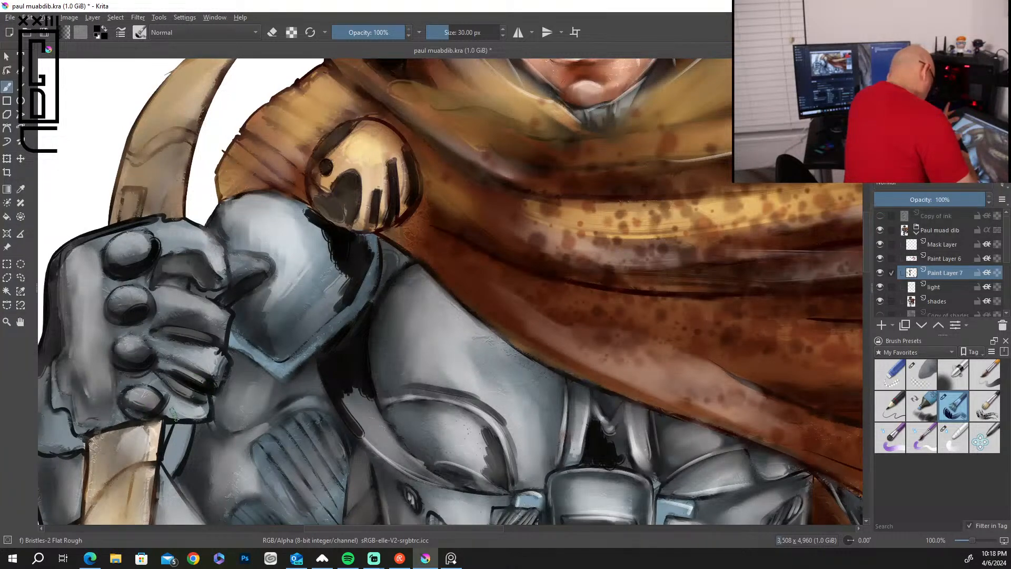
Paint dark shadows beneath the gripping fist and around the lower point of the shoulder guard onto the upper arm.
mouse_move(166, 442)
left_mouse_down()
mouse_move(181, 447)
mouse_move(177, 468)
left_mouse_up()
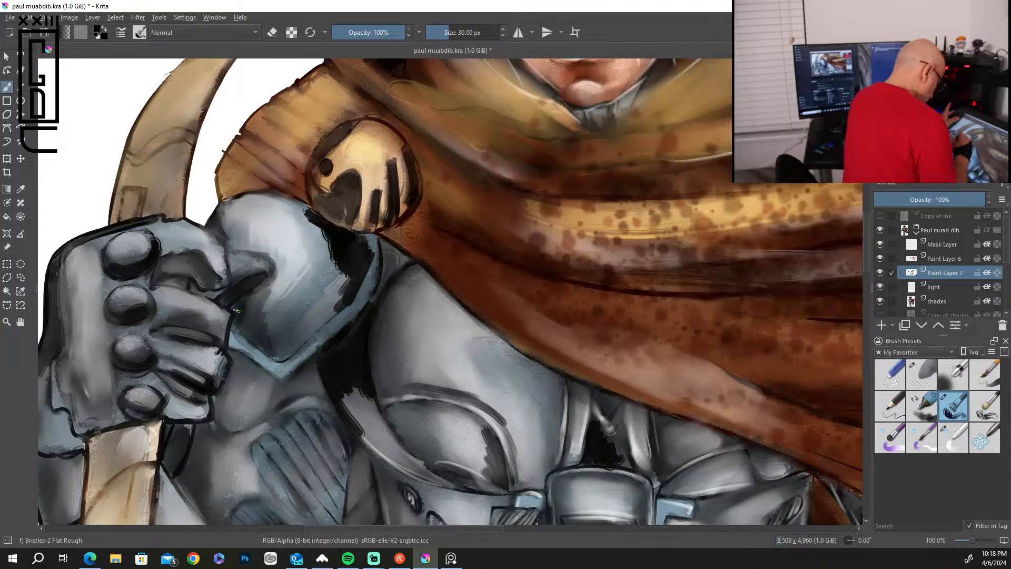
left_click_drag(247, 332, 240, 323)
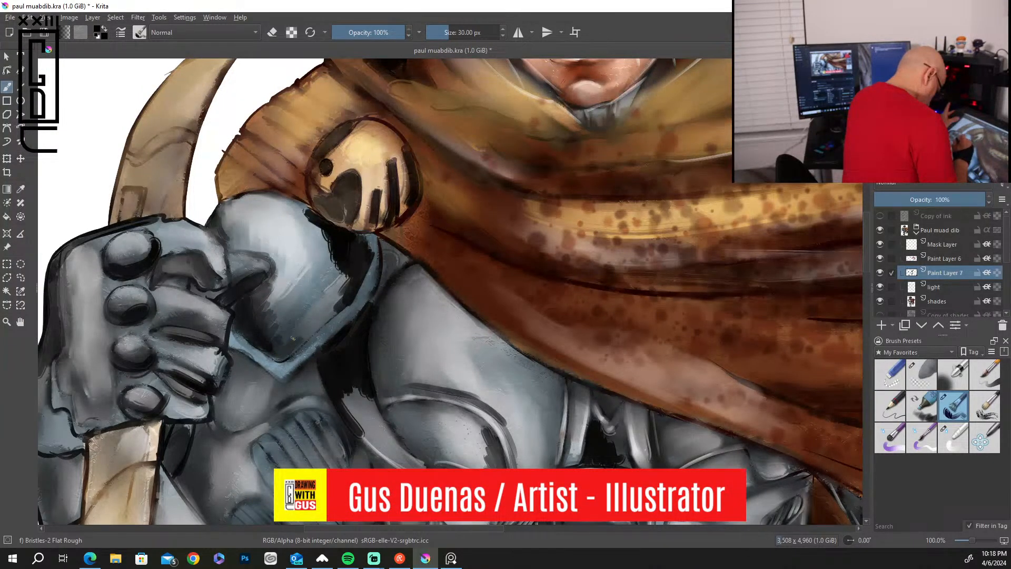
left_click_drag(268, 374, 239, 354)
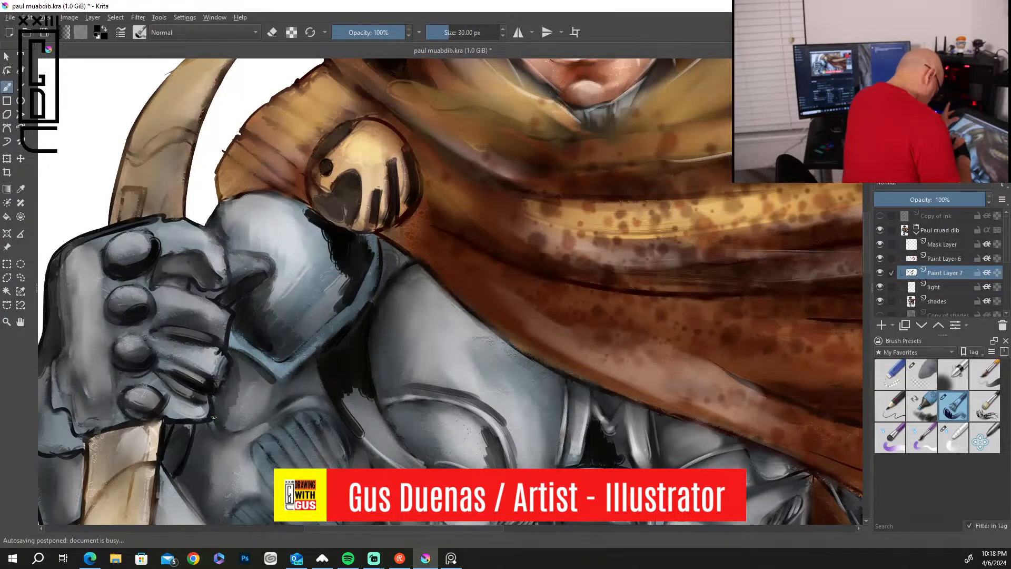
mouse_move(239, 427)
left_mouse_down()
mouse_move(295, 390)
mouse_move(223, 404)
mouse_move(242, 421)
mouse_move(305, 387)
left_mouse_up()
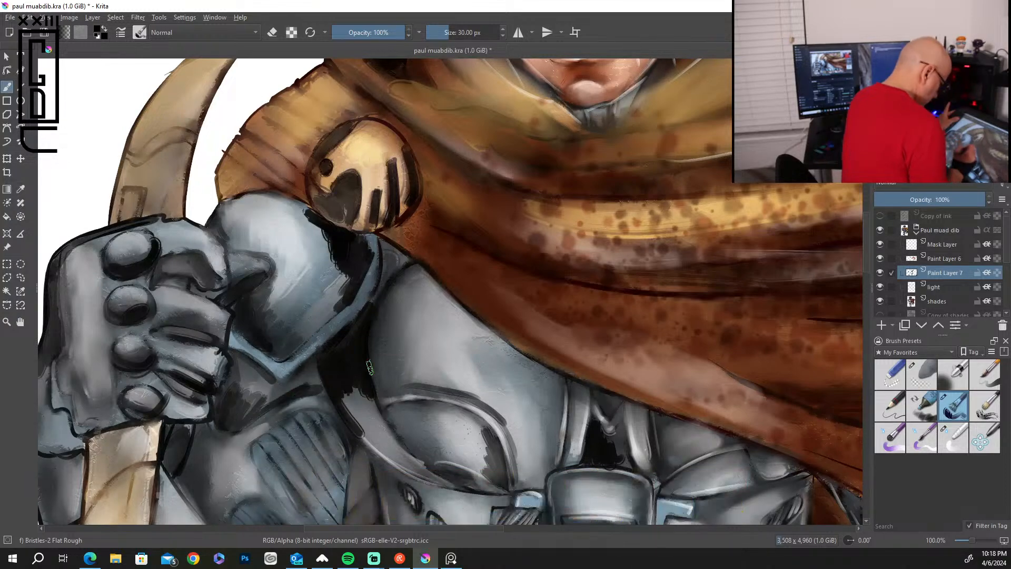
Darken the edges of the ribbed arm patches and the inner side of the forearm down to the elbow.
left_click_drag(867, 248, 867, 285)
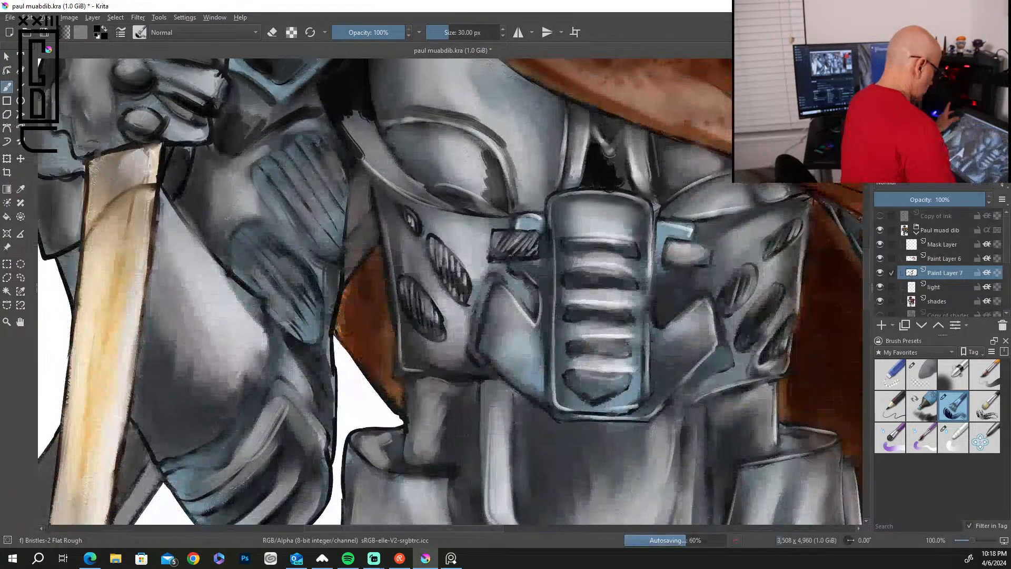
mouse_move(247, 171)
left_mouse_down()
mouse_move(261, 204)
mouse_move(326, 260)
left_mouse_up()
mouse_move(273, 229)
left_mouse_down()
mouse_move(329, 293)
mouse_move(316, 261)
mouse_move(298, 253)
mouse_move(326, 308)
mouse_move(328, 376)
mouse_move(293, 341)
mouse_move(330, 438)
left_mouse_up()
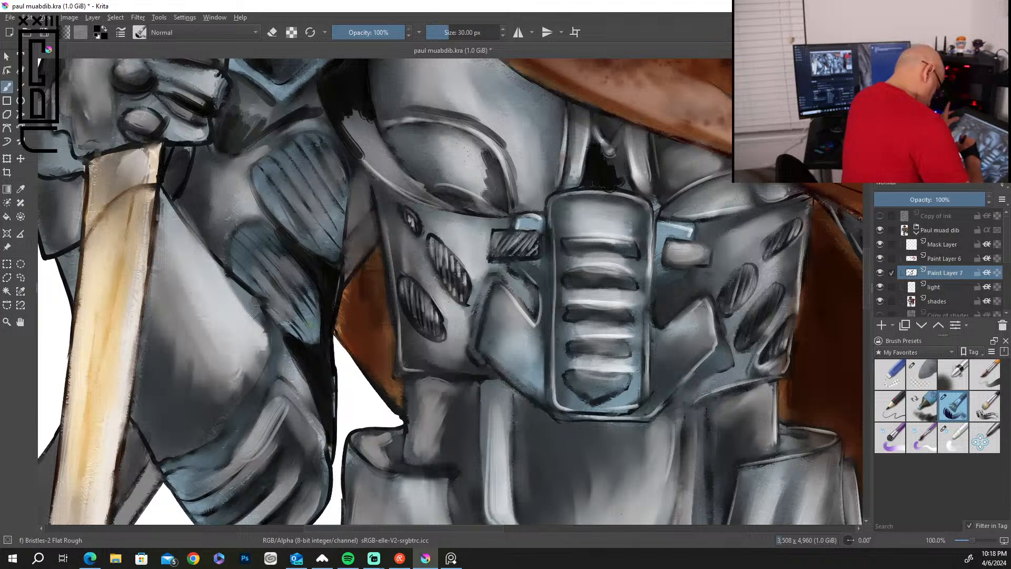
Paint black shadows down the torso's side plate, the waist beneath it and the inside of the hip guard opening.
mouse_move(368, 197)
left_mouse_down()
mouse_move(349, 228)
mouse_move(360, 173)
mouse_move(377, 159)
mouse_move(371, 183)
mouse_move(392, 223)
mouse_move(404, 200)
mouse_move(397, 267)
left_mouse_up()
left_click_drag(399, 216, 415, 274)
mouse_move(403, 320)
left_mouse_down()
mouse_move(410, 370)
mouse_move(429, 369)
mouse_move(411, 446)
left_mouse_up()
left_click_drag(411, 384, 413, 457)
mouse_move(424, 377)
left_mouse_down()
mouse_move(429, 460)
mouse_move(415, 437)
mouse_move(392, 442)
mouse_move(389, 460)
mouse_move(374, 445)
mouse_move(394, 436)
mouse_move(369, 443)
mouse_move(403, 464)
left_mouse_up()
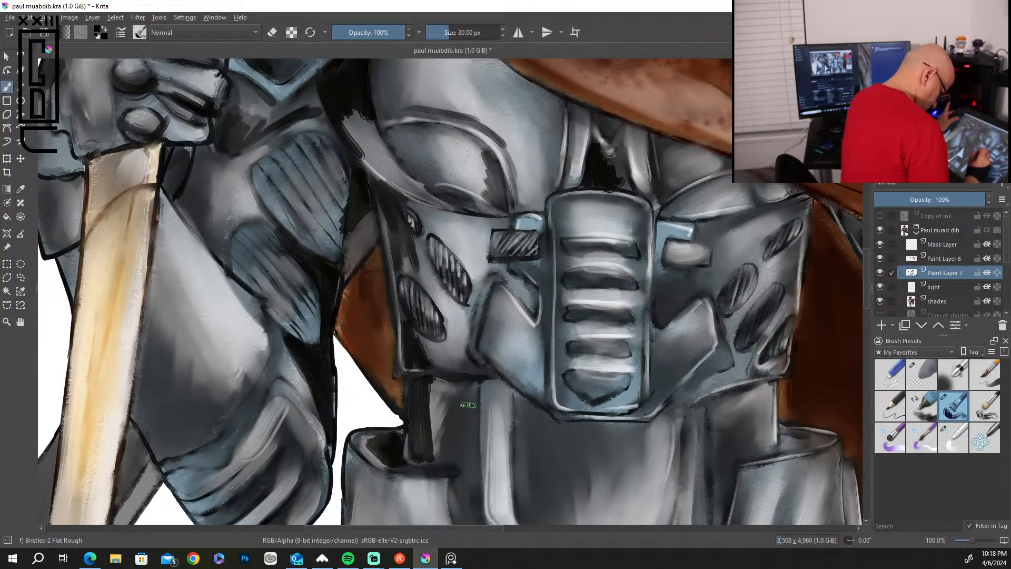
left_click_drag(476, 384, 478, 513)
mouse_move(455, 462)
left_mouse_down()
mouse_move(459, 523)
mouse_move(473, 480)
mouse_move(479, 521)
left_mouse_up()
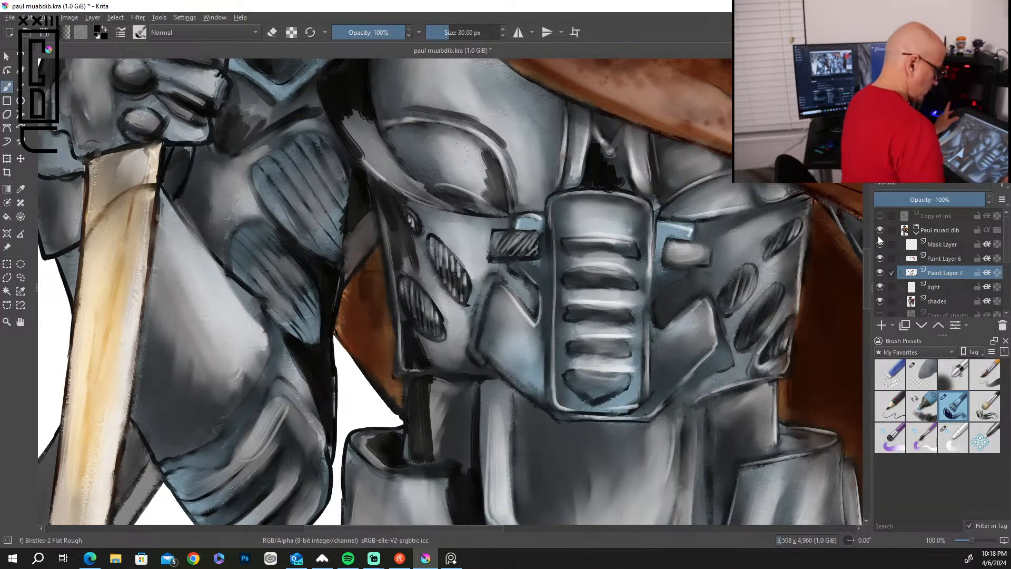
Paint a black cast shadow beneath the ribbed abdomen plate and across the V-shaped trim below it.
mouse_move(555, 427)
left_mouse_down()
mouse_move(621, 425)
mouse_move(558, 453)
mouse_move(526, 437)
mouse_move(530, 415)
mouse_move(519, 404)
mouse_move(474, 388)
left_mouse_up()
scroll(864, 311, "down", 8)
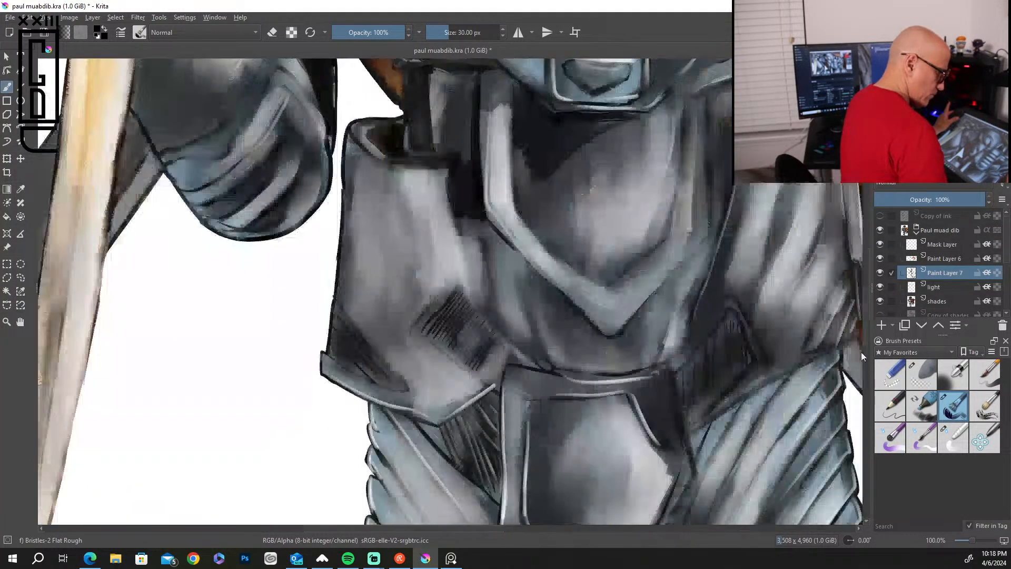
scroll(867, 356, "up", 8)
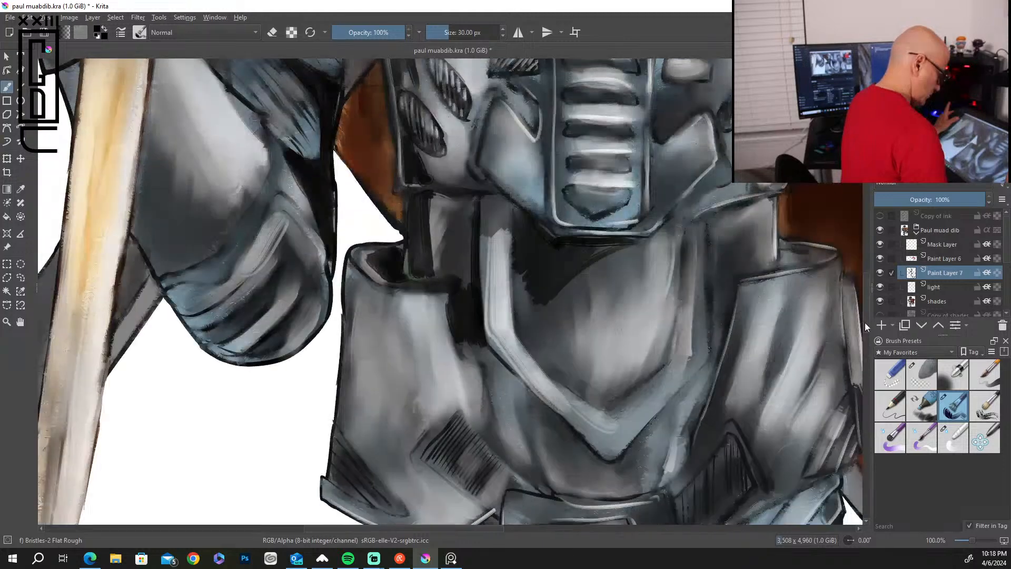
left_click_drag(515, 325, 470, 375)
left_click_drag(529, 305, 490, 344)
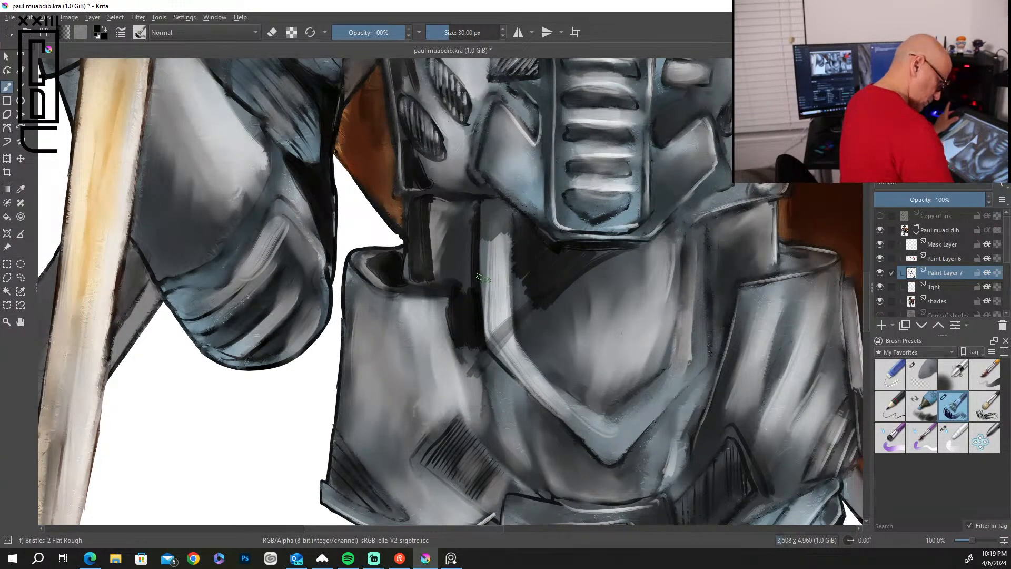
Darken the recess along the hip guard's inner edge and outline the inside of the V-shaped trim in black.
left_click_drag(457, 328, 499, 444)
mouse_move(468, 349)
left_mouse_down()
mouse_move(514, 454)
mouse_move(480, 346)
mouse_move(539, 409)
mouse_move(515, 408)
mouse_move(512, 445)
left_mouse_up()
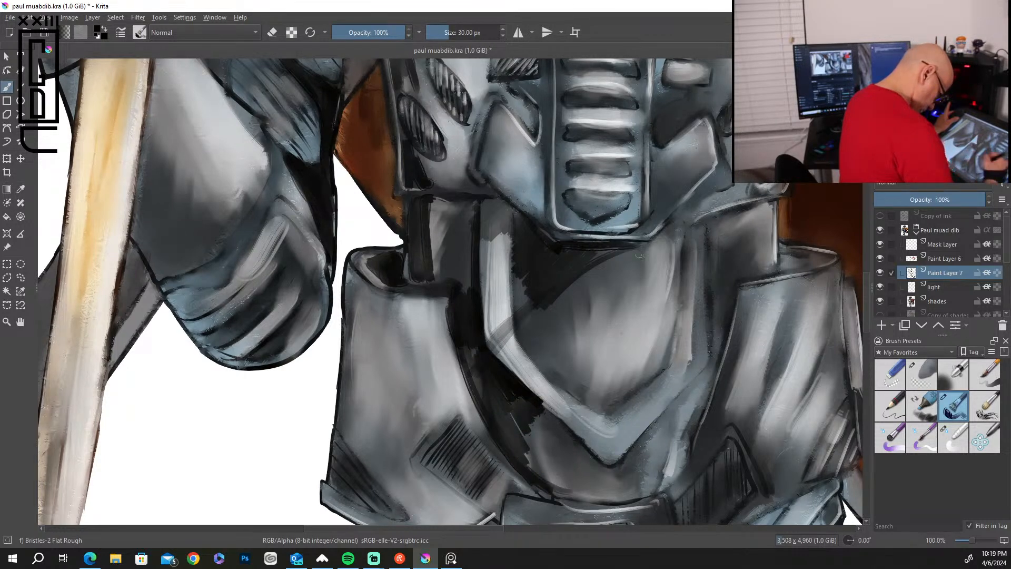
mouse_move(518, 329)
left_mouse_down()
mouse_move(577, 398)
mouse_move(613, 417)
mouse_move(660, 361)
left_mouse_up()
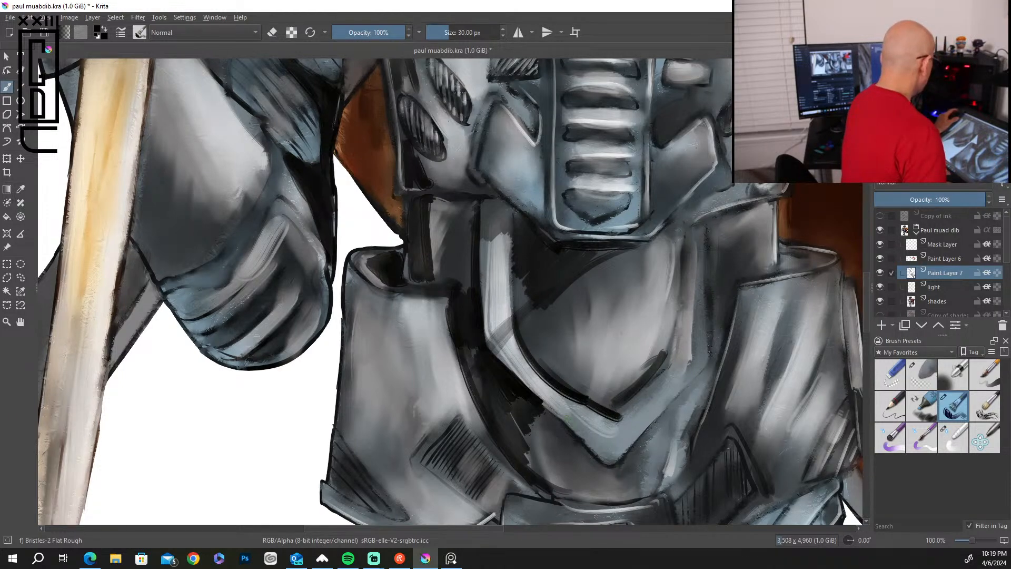
Choose the Blender Basic brush at 35 px and blend the black shadows inside the V-shaped trim below the abdomen plate.
key("minus")
key("minus")
key("minus")
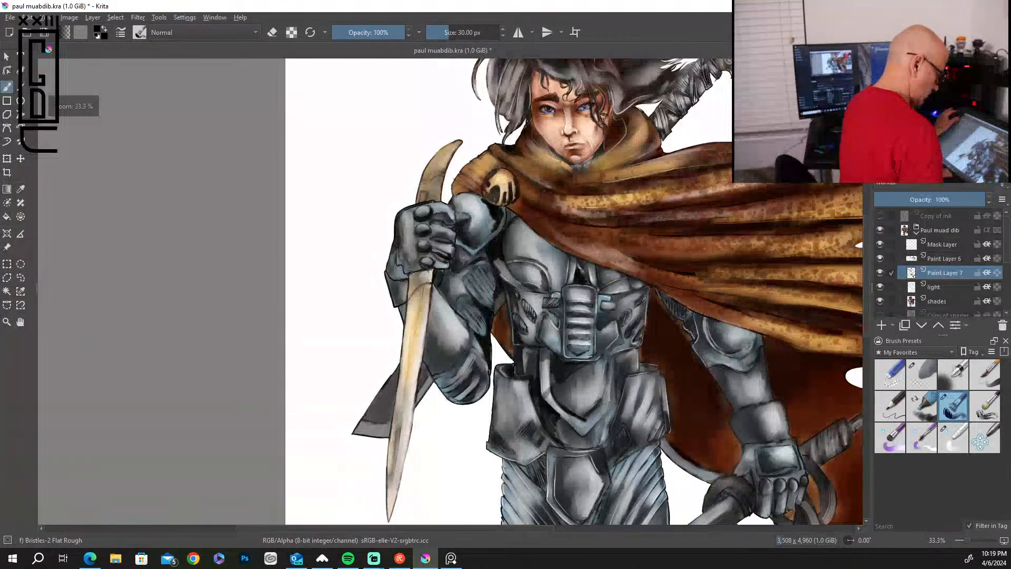
key("plus")
key("plus")
key("plus")
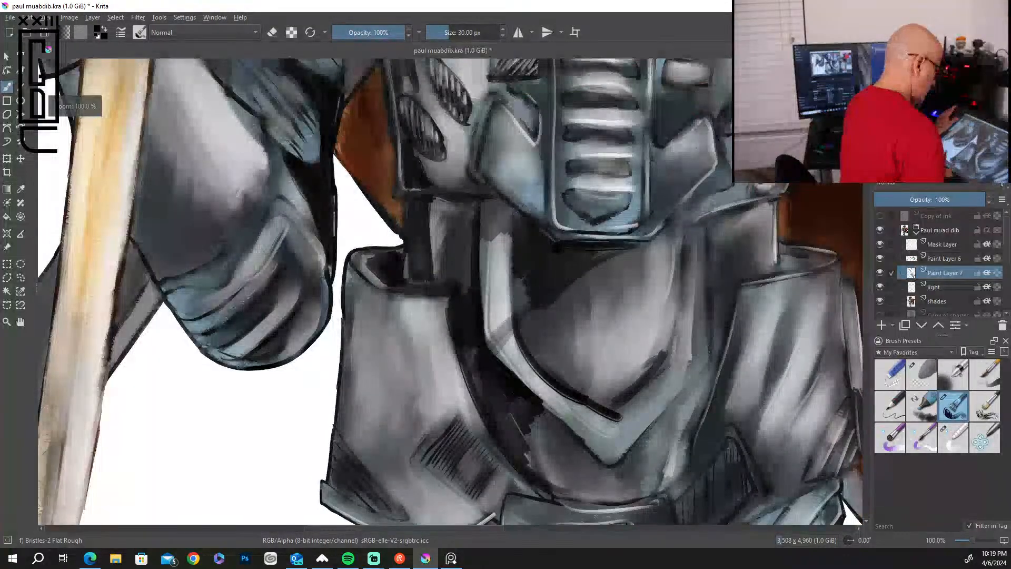
left_click(961, 434)
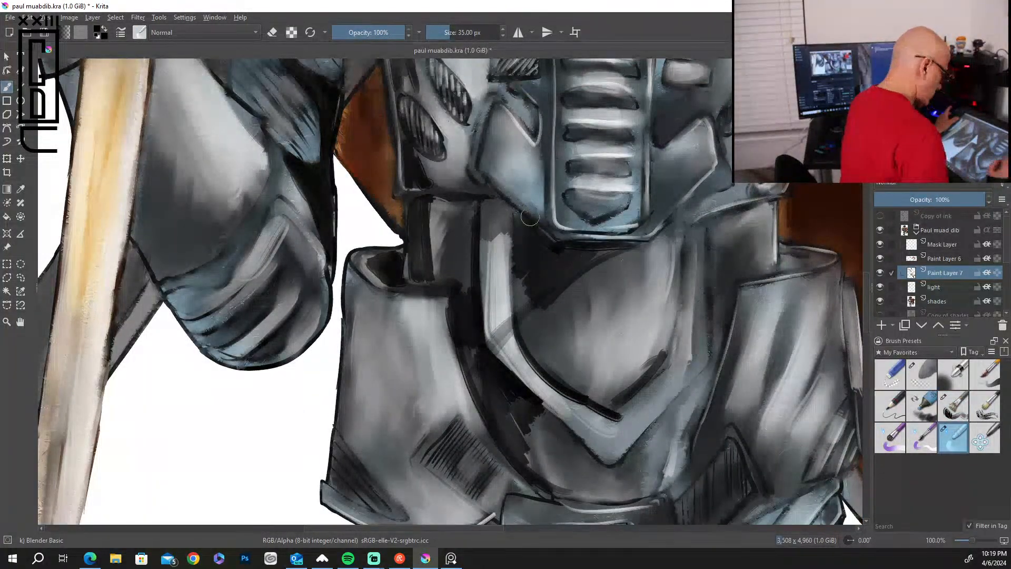
mouse_move(545, 292)
left_mouse_down()
mouse_move(515, 310)
mouse_move(544, 264)
mouse_move(515, 278)
mouse_move(505, 246)
left_mouse_up()
mouse_move(485, 280)
left_mouse_down()
mouse_move(489, 316)
mouse_move(515, 360)
mouse_move(611, 407)
mouse_move(624, 365)
mouse_move(626, 388)
mouse_move(647, 372)
mouse_move(598, 370)
mouse_move(584, 279)
mouse_move(551, 240)
left_mouse_up()
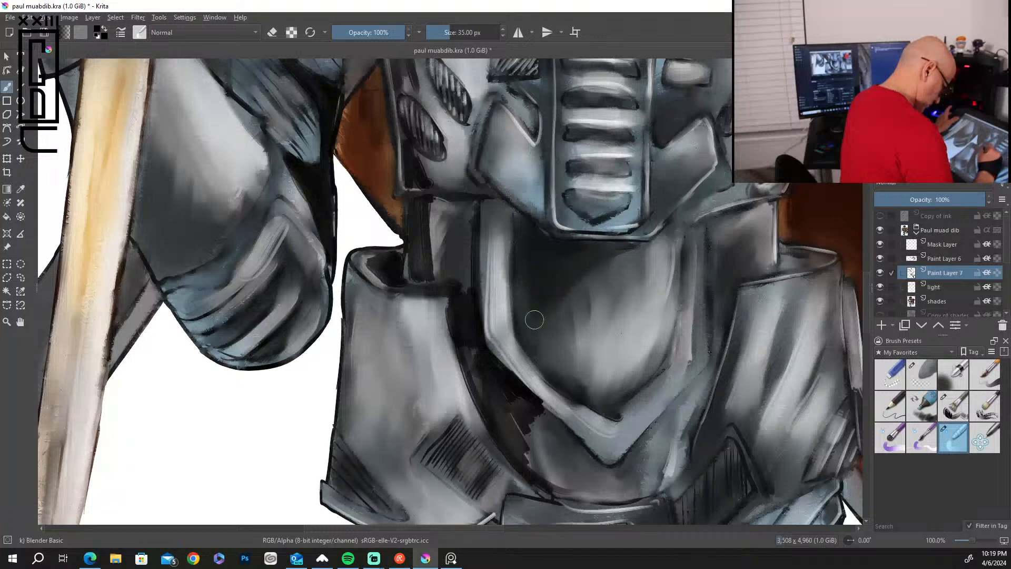
Blend the shadows across the waist beside the V-shaped trim and along the inner forearm and elbow.
mouse_move(541, 285)
left_mouse_down()
mouse_move(498, 301)
mouse_move(534, 237)
mouse_move(462, 269)
mouse_move(490, 209)
left_mouse_up()
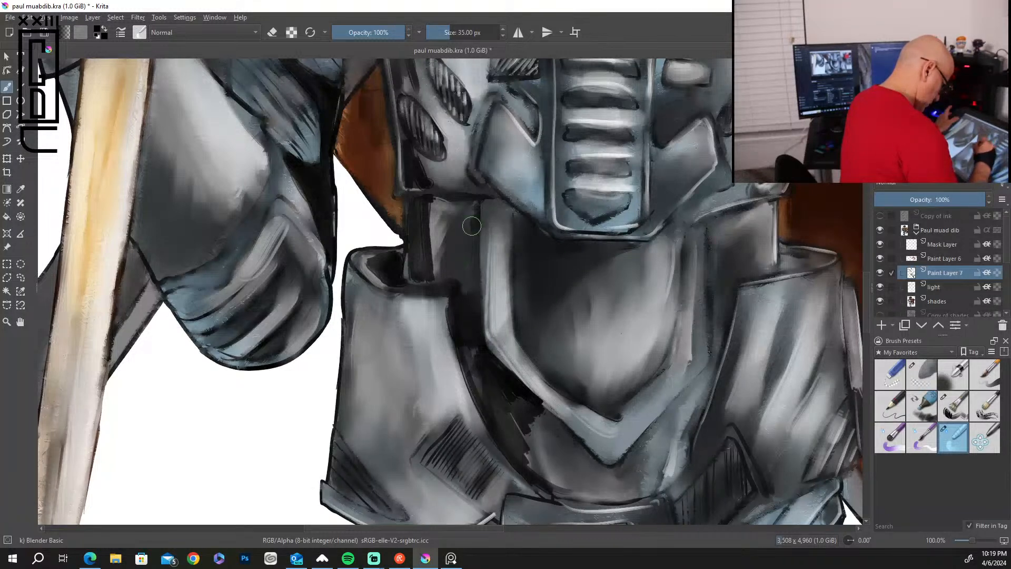
mouse_move(453, 294)
left_mouse_down()
mouse_move(494, 266)
mouse_move(455, 375)
mouse_move(519, 338)
mouse_move(487, 412)
mouse_move(543, 381)
mouse_move(510, 456)
mouse_move(540, 428)
mouse_move(541, 459)
mouse_move(492, 414)
mouse_move(500, 433)
mouse_move(457, 299)
left_mouse_up()
mouse_move(406, 268)
left_mouse_down()
mouse_move(388, 262)
mouse_move(427, 231)
mouse_move(412, 253)
left_mouse_up()
mouse_move(420, 157)
left_mouse_down()
mouse_move(408, 173)
mouse_move(413, 160)
left_mouse_up()
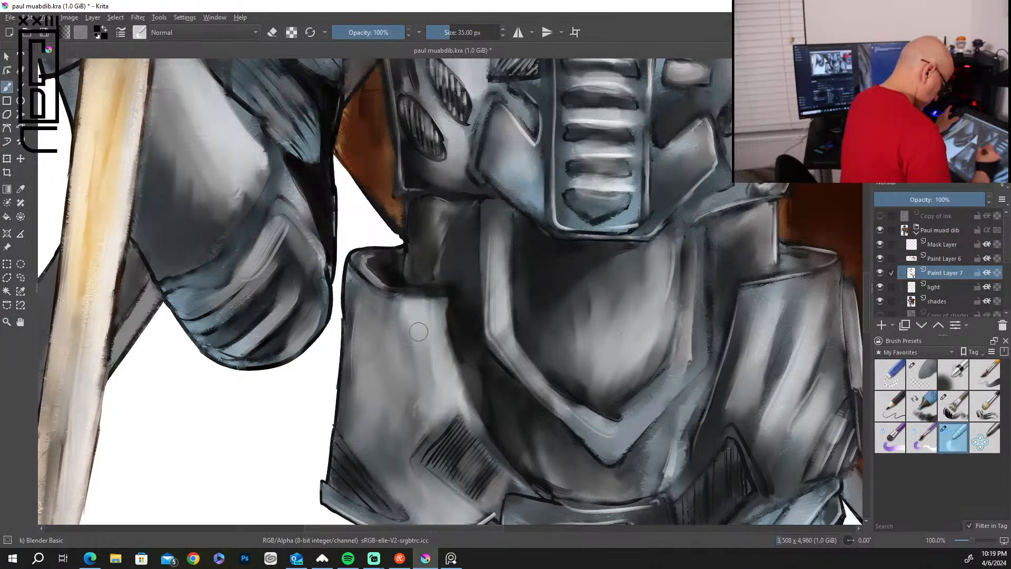
left_click_drag(327, 255, 320, 219)
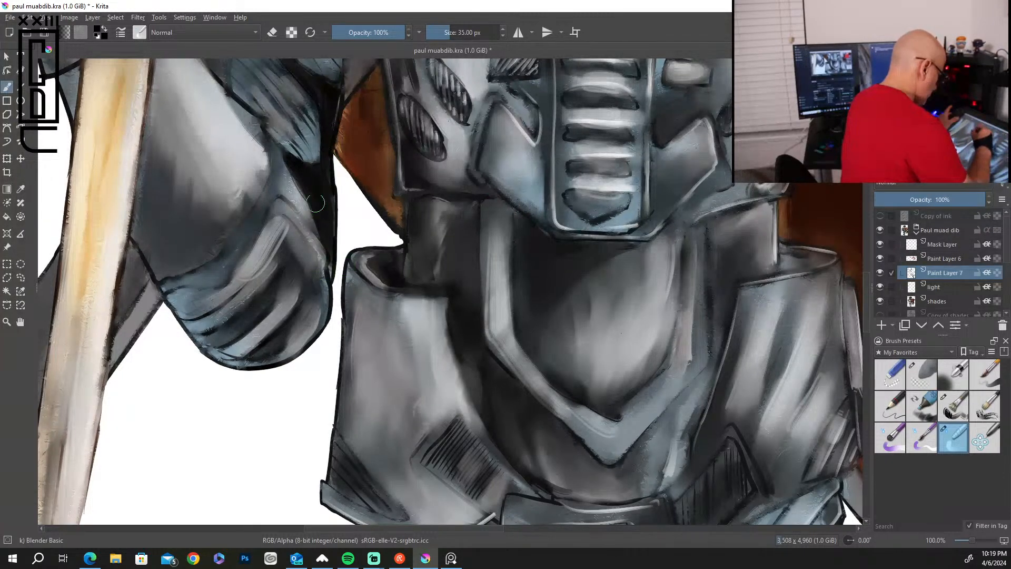
mouse_move(284, 152)
left_mouse_down()
mouse_move(319, 125)
mouse_move(299, 80)
mouse_move(332, 106)
left_mouse_up()
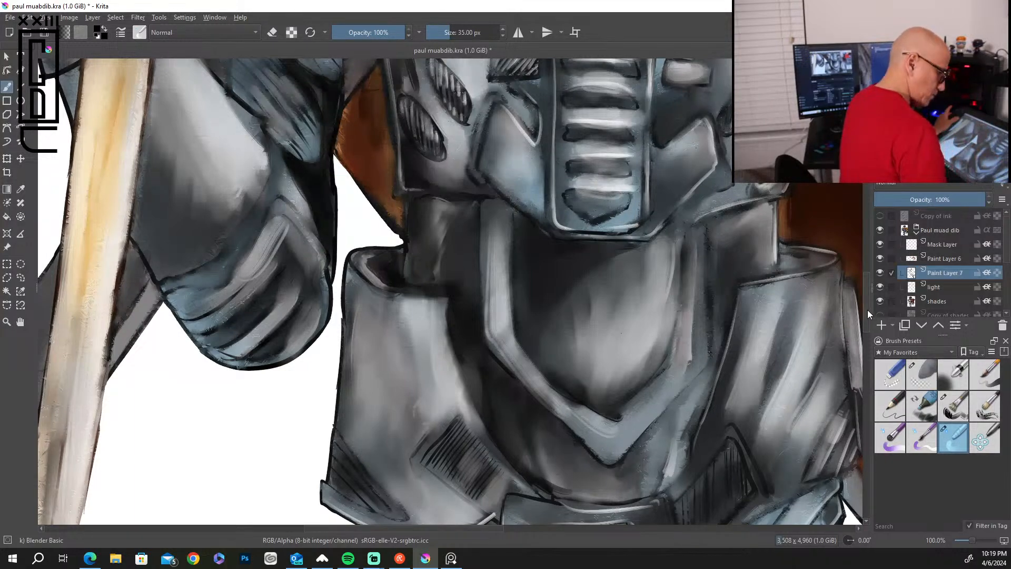
Blend the black shadows between the arm and chest and across the shoulder guard's edges.
scroll(863, 271, "up", 6)
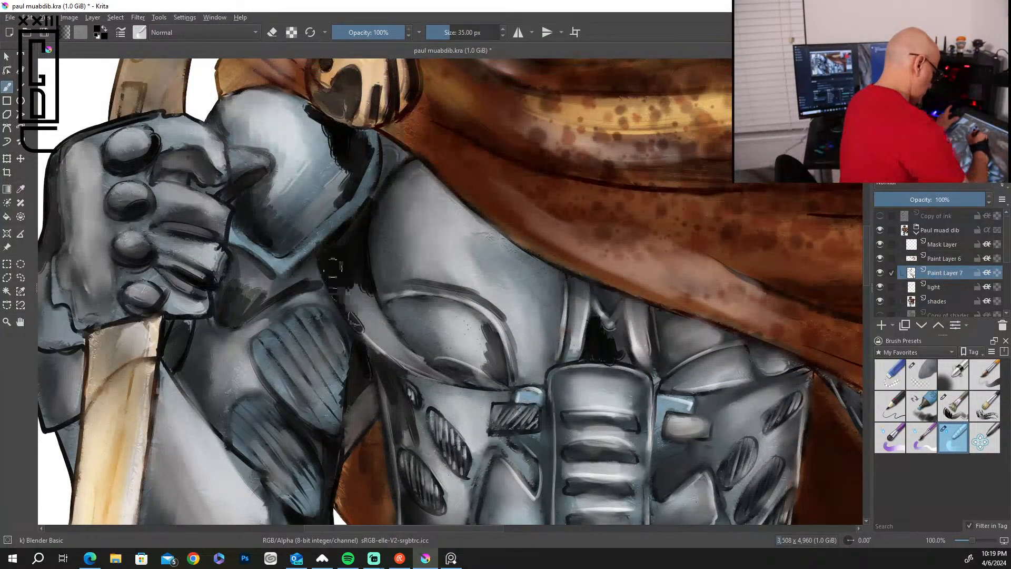
mouse_move(334, 267)
left_mouse_down()
mouse_move(376, 314)
mouse_move(359, 244)
mouse_move(397, 339)
mouse_move(344, 303)
mouse_move(366, 346)
mouse_move(396, 363)
left_mouse_up()
mouse_move(333, 245)
left_mouse_down()
mouse_move(353, 169)
mouse_move(324, 222)
mouse_move(353, 152)
mouse_move(331, 157)
mouse_move(331, 130)
mouse_move(307, 130)
mouse_move(317, 113)
mouse_move(337, 123)
mouse_move(341, 150)
mouse_move(272, 170)
left_mouse_up()
mouse_move(269, 212)
left_mouse_down()
mouse_move(276, 231)
mouse_move(275, 185)
mouse_move(233, 147)
left_mouse_up()
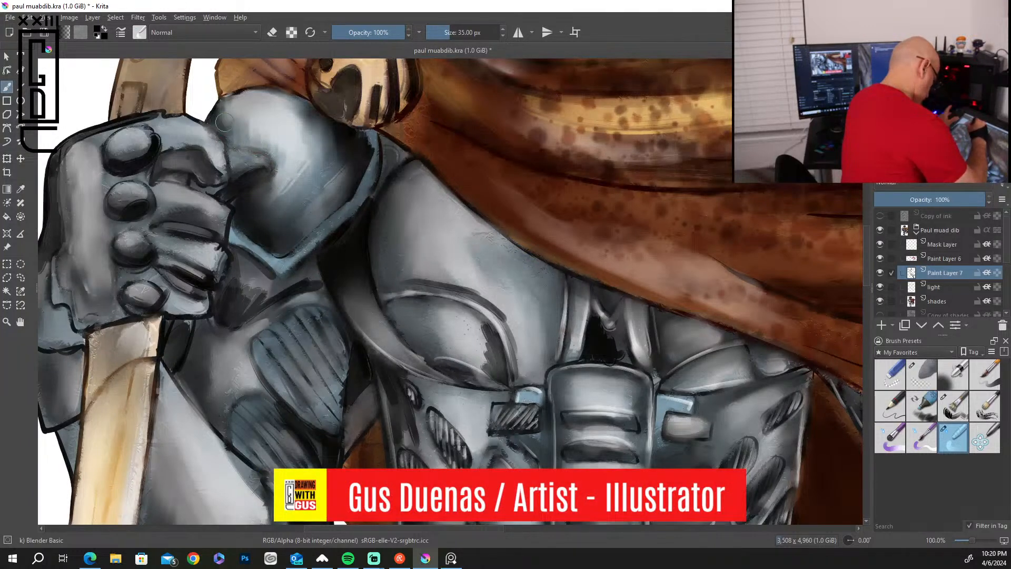
Smooth the dark shading on the upper arm below the shoulder guard, beneath the fist and along the gauntlet's outer edge.
mouse_move(231, 283)
left_mouse_down()
mouse_move(244, 308)
mouse_move(269, 283)
mouse_move(310, 281)
mouse_move(255, 297)
left_mouse_up()
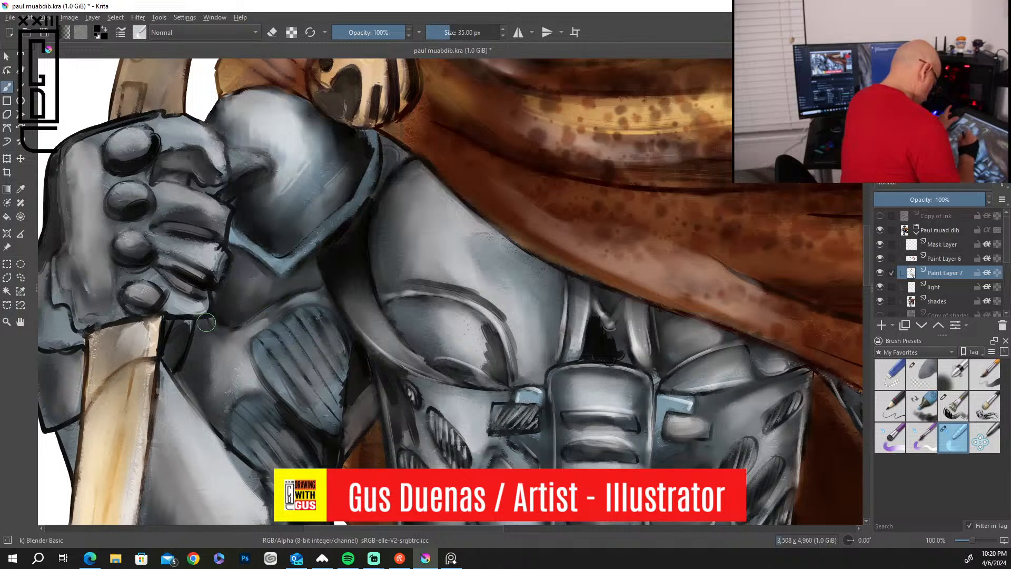
left_click_drag(172, 335, 169, 363)
left_click_drag(54, 238, 50, 263)
mouse_move(59, 168)
left_mouse_down()
mouse_move(52, 208)
mouse_move(113, 123)
mouse_move(140, 113)
left_mouse_up()
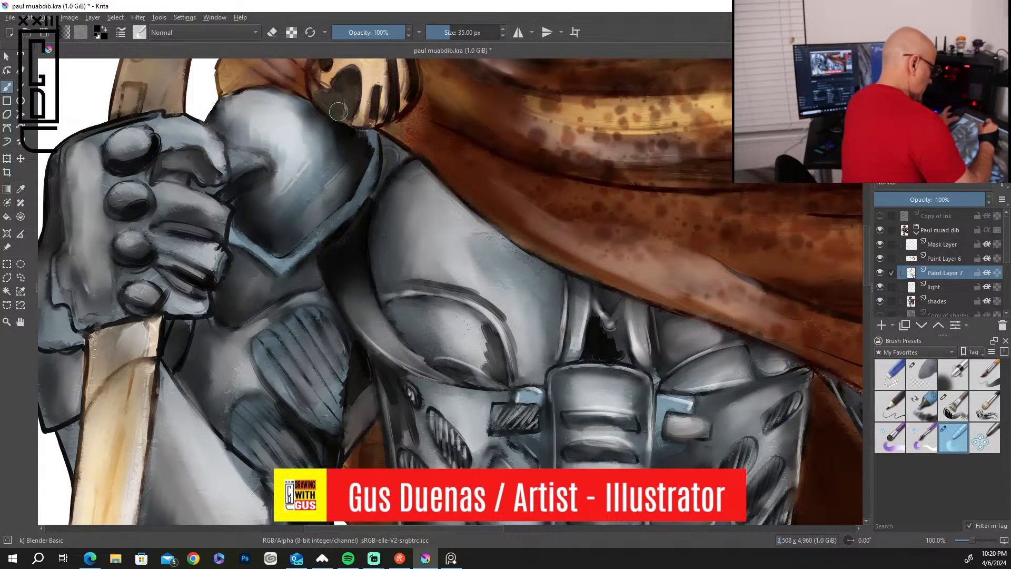
Blend the dark emblem shapes and lower rim of the round cape clasp.
mouse_move(316, 86)
left_mouse_down()
mouse_move(351, 75)
mouse_move(347, 126)
mouse_move(381, 94)
mouse_move(372, 91)
mouse_move(370, 127)
mouse_move(390, 82)
mouse_move(381, 122)
left_mouse_up()
left_click_drag(399, 62, 404, 113)
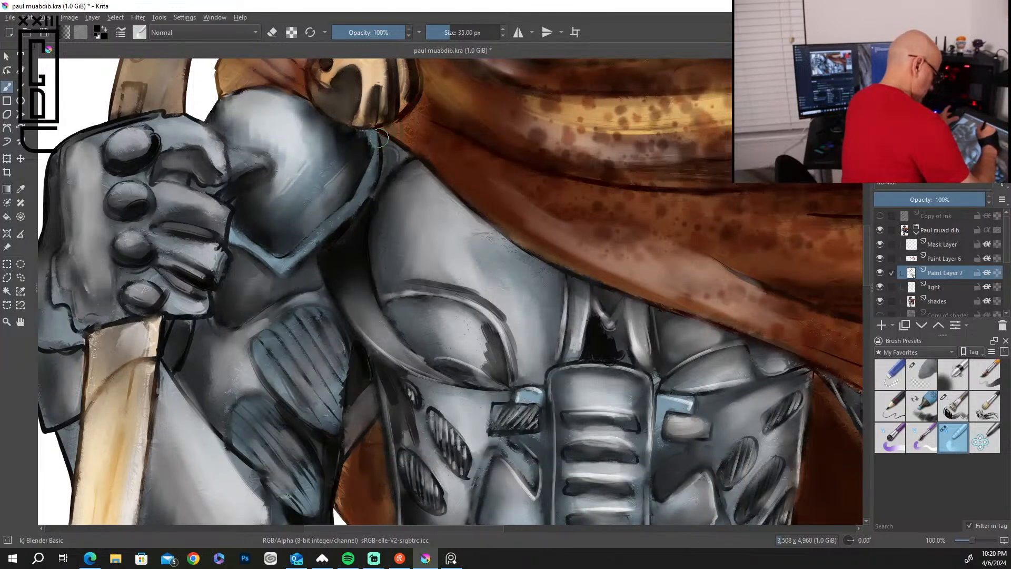
Blend the dark shading along the lower edge of the chest plate above the waist armor.
left_click_drag(865, 260, 865, 227)
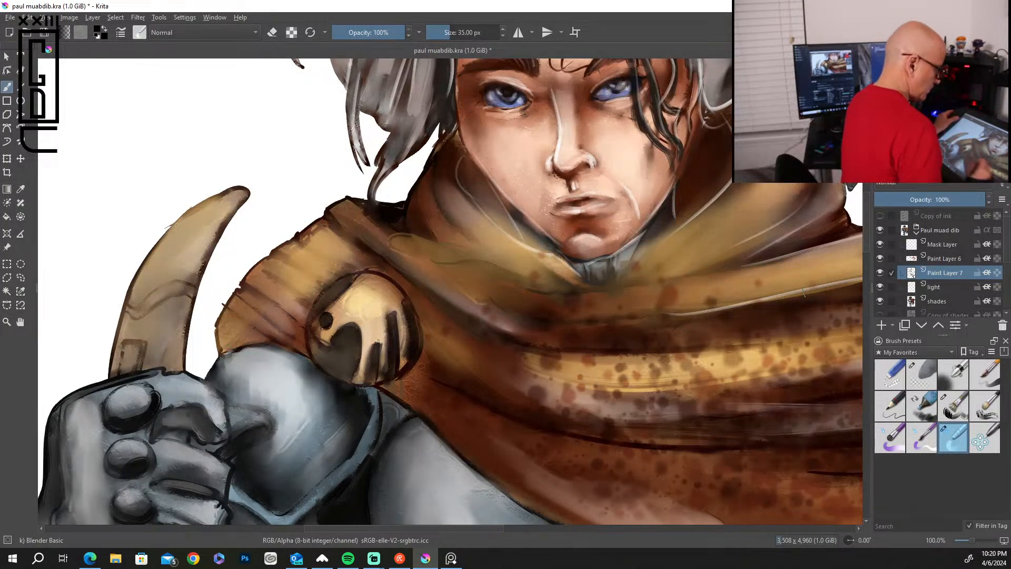
mouse_move(865, 286)
left_mouse_down()
mouse_move(864, 337)
mouse_move(866, 257)
mouse_move(864, 280)
left_mouse_up()
mouse_move(487, 200)
left_mouse_down()
mouse_move(492, 170)
mouse_move(519, 191)
mouse_move(474, 127)
mouse_move(417, 112)
mouse_move(493, 139)
mouse_move(518, 187)
left_mouse_up()
mouse_move(499, 152)
left_mouse_down()
mouse_move(431, 95)
mouse_move(513, 134)
mouse_move(525, 168)
left_mouse_up()
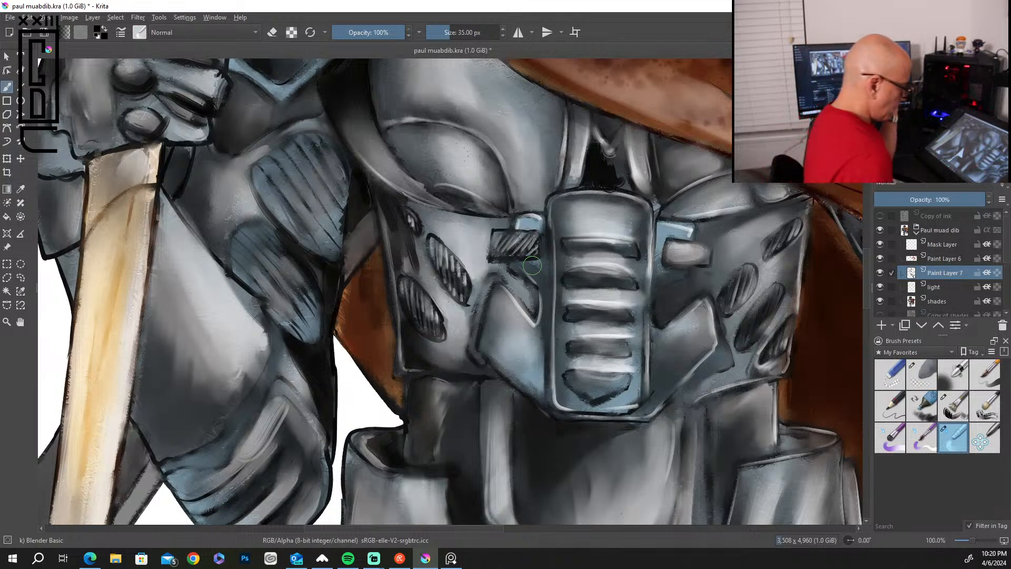
Paint black shadows with the Bristles-2 Flat Rough brush on the angled plates beside the ribbed abdominal plate and below the side vents.
left_click(953, 405)
mouse_move(657, 334)
left_mouse_down()
mouse_move(671, 345)
mouse_move(671, 387)
mouse_move(651, 415)
left_mouse_up()
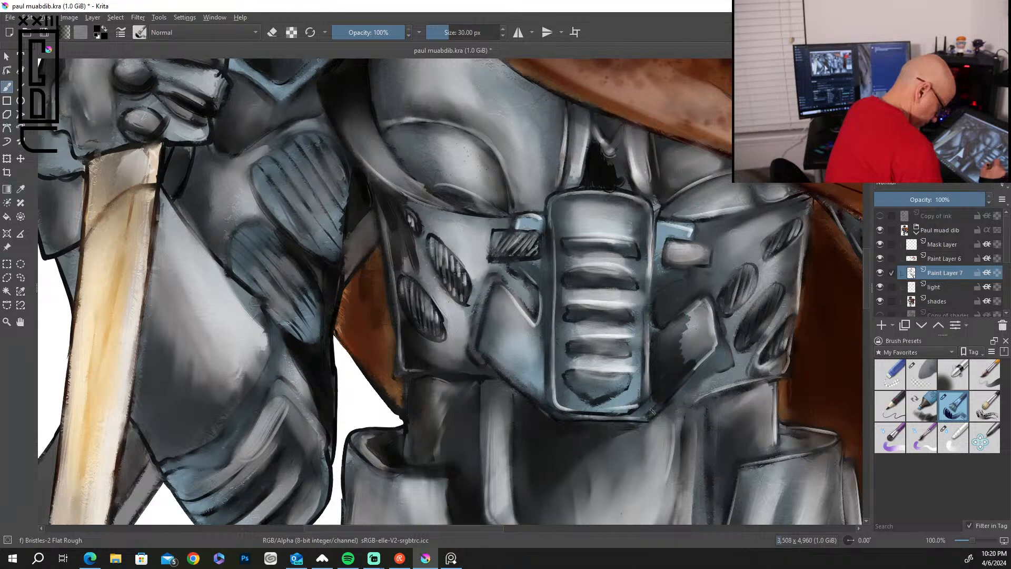
mouse_move(695, 279)
left_mouse_down()
mouse_move(664, 316)
mouse_move(685, 287)
mouse_move(691, 298)
left_mouse_up()
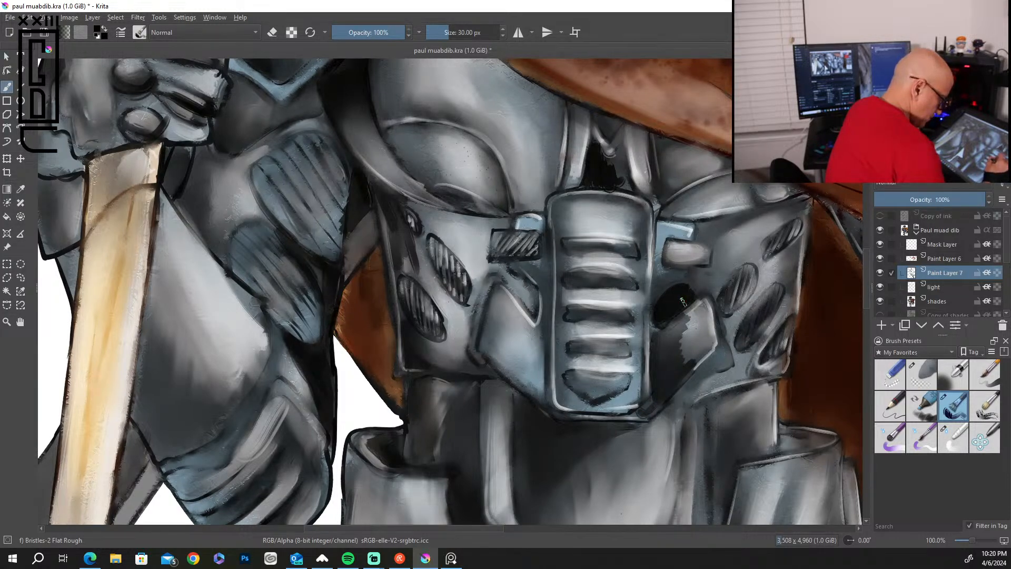
mouse_move(538, 285)
left_mouse_down()
mouse_move(526, 268)
mouse_move(545, 277)
mouse_move(544, 390)
mouse_move(494, 293)
mouse_move(487, 356)
mouse_move(525, 388)
mouse_move(466, 328)
left_mouse_up()
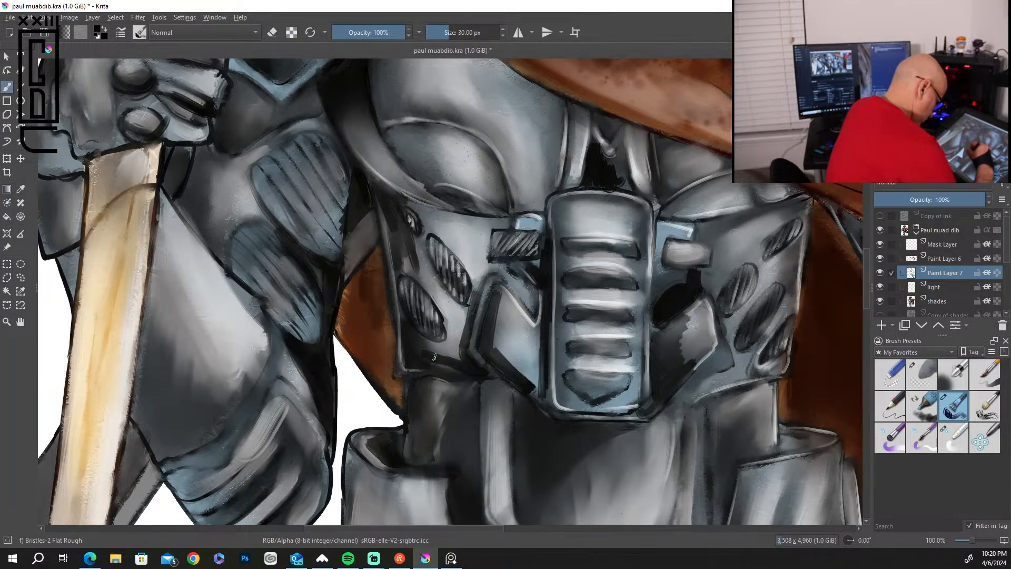
left_click_drag(454, 362, 452, 342)
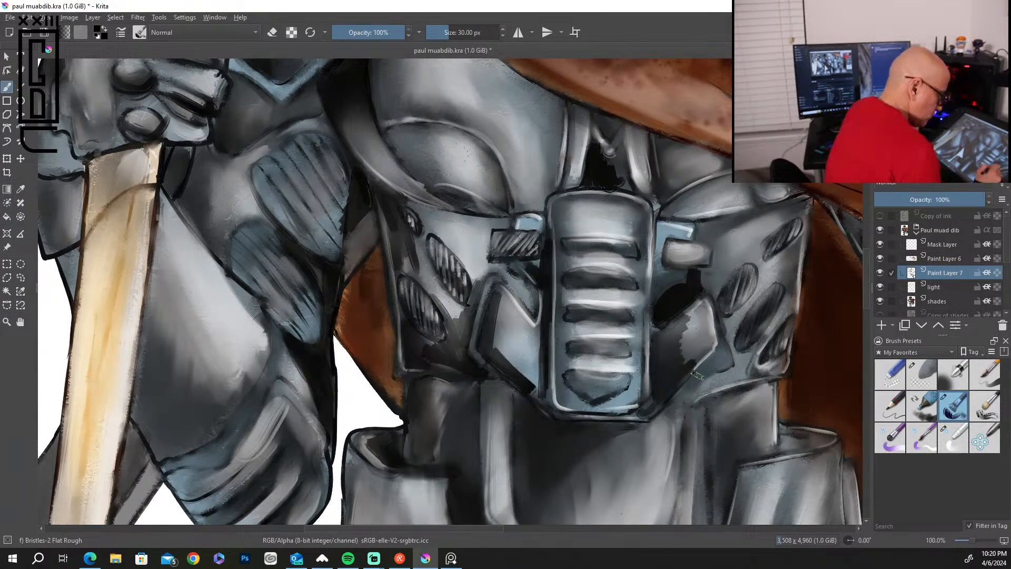
Paint black shadows above and along the whip-side hip guard and beneath the waist's V-shaped trim.
mouse_move(709, 405)
left_mouse_down()
mouse_move(761, 385)
mouse_move(709, 427)
mouse_move(710, 449)
mouse_move(735, 456)
mouse_move(719, 514)
left_mouse_up()
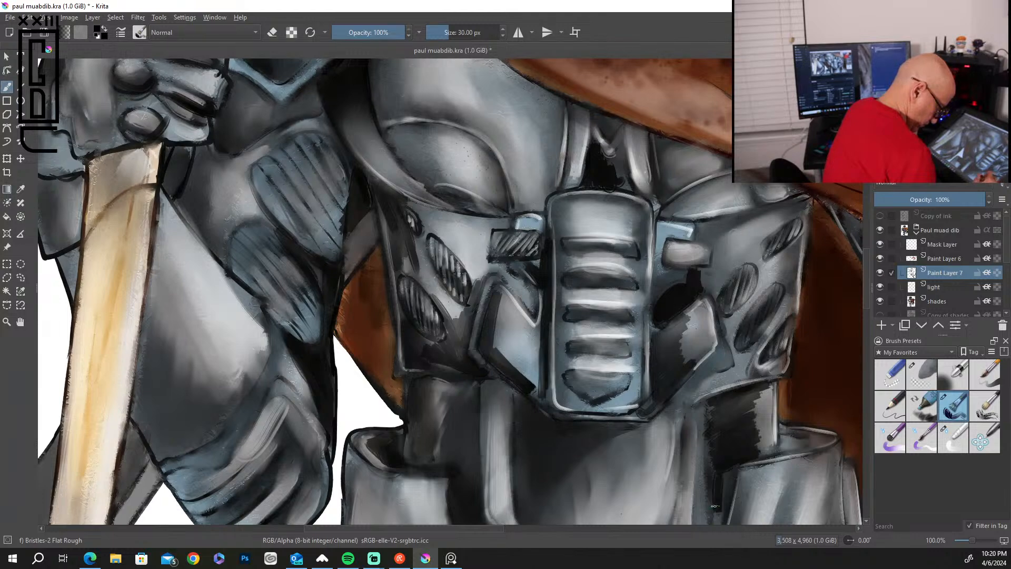
left_click_drag(734, 477, 716, 524)
left_click_drag(706, 418, 698, 518)
scroll(864, 322, "down", 3)
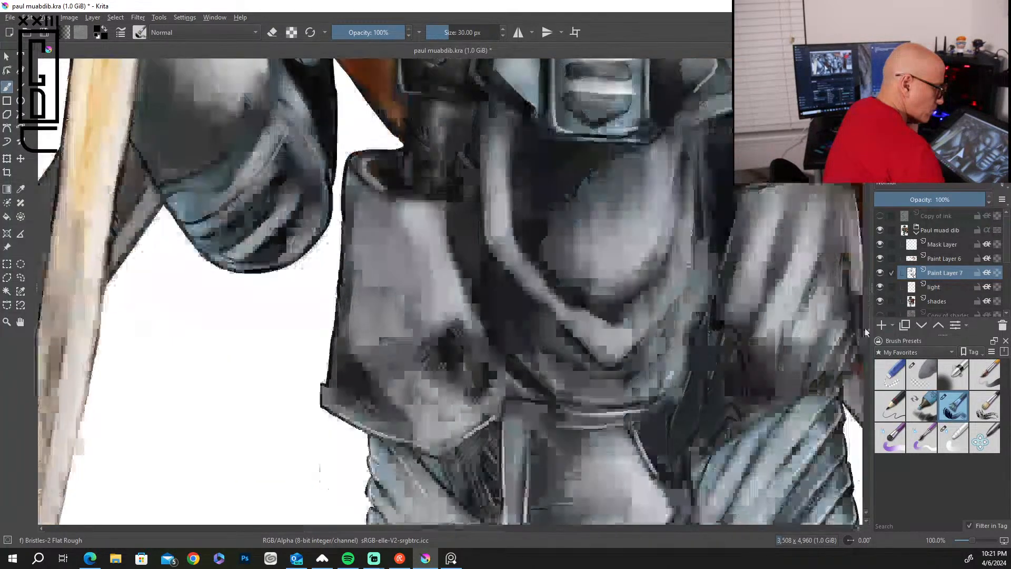
mouse_move(708, 288)
left_mouse_down()
mouse_move(705, 324)
mouse_move(624, 426)
mouse_move(631, 414)
left_mouse_up()
mouse_move(697, 330)
left_mouse_down()
mouse_move(679, 363)
mouse_move(692, 377)
mouse_move(666, 415)
mouse_move(643, 405)
mouse_move(655, 436)
mouse_move(695, 379)
mouse_move(650, 438)
mouse_move(614, 451)
mouse_move(611, 416)
left_mouse_up()
left_click_drag(550, 443, 600, 465)
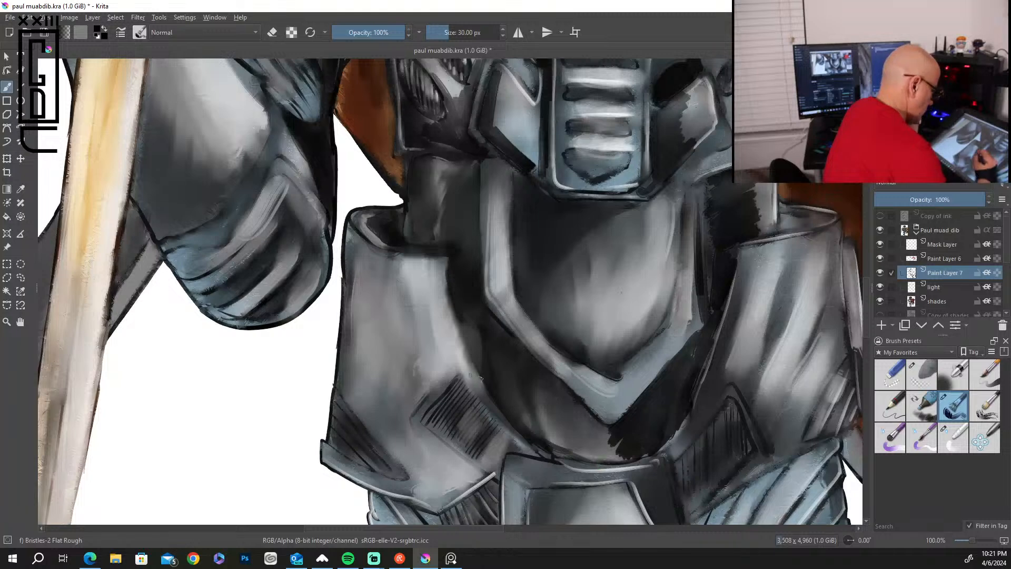
Outline the hatched patches on the knife-side hip guard in black and darken its lower edge.
mouse_move(413, 412)
left_mouse_down()
mouse_move(450, 368)
mouse_move(433, 380)
left_mouse_up()
mouse_move(417, 442)
left_mouse_down()
mouse_move(429, 433)
mouse_move(487, 482)
left_mouse_up()
left_click_drag(455, 366, 514, 432)
left_click_drag(479, 398, 519, 443)
mouse_move(344, 392)
left_mouse_down()
mouse_move(389, 449)
mouse_move(382, 482)
left_mouse_up()
left_click_drag(355, 469, 415, 489)
mouse_move(342, 430)
left_mouse_down()
mouse_move(437, 506)
mouse_move(457, 483)
left_mouse_up()
Fill the upper face of the knife-side hip guard with vertical black shadow strokes.
mouse_move(360, 237)
left_mouse_down()
mouse_move(408, 266)
mouse_move(369, 384)
left_mouse_up()
mouse_move(382, 263)
left_mouse_down()
mouse_move(375, 387)
mouse_move(402, 403)
left_mouse_up()
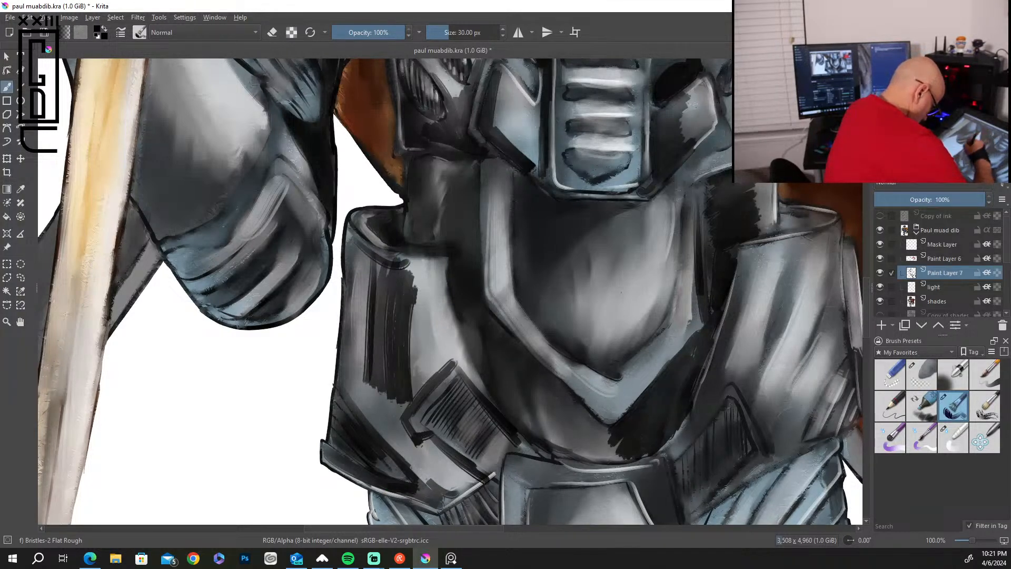
left_click_drag(416, 287, 414, 387)
left_click_drag(427, 271, 423, 376)
left_click_drag(431, 300, 401, 264)
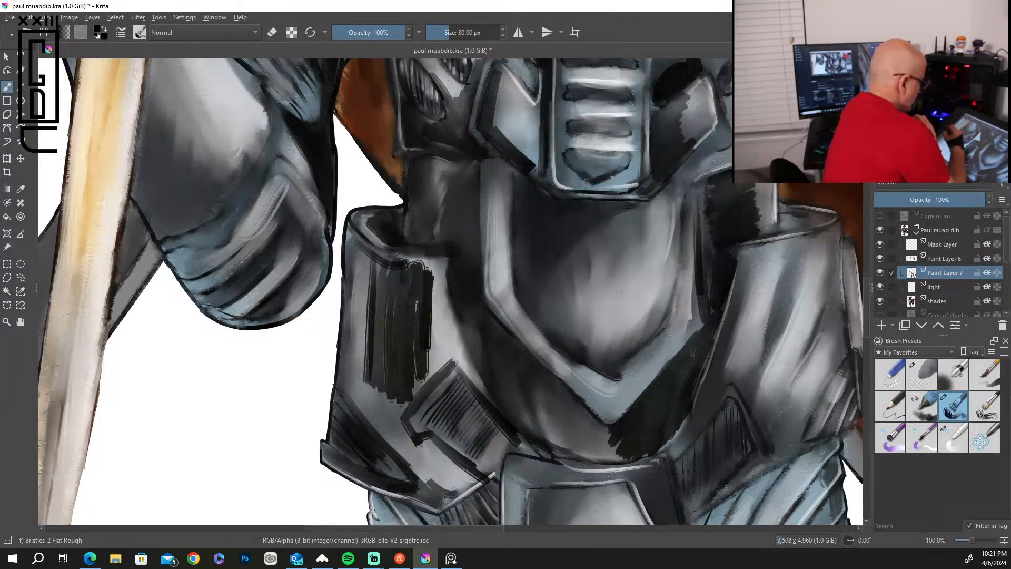
Blend the new black shadows on the hip guard, beneath the V-shaped trim and beside the waist with Blender Basic.
left_click(955, 437)
mouse_move(425, 267)
left_mouse_down()
mouse_move(428, 290)
mouse_move(407, 269)
mouse_move(380, 285)
mouse_move(363, 247)
mouse_move(423, 331)
mouse_move(384, 416)
mouse_move(372, 322)
mouse_move(365, 372)
mouse_move(393, 311)
mouse_move(417, 305)
mouse_move(419, 333)
mouse_move(433, 316)
mouse_move(443, 345)
mouse_move(431, 403)
mouse_move(410, 442)
mouse_move(378, 437)
mouse_move(437, 500)
mouse_move(403, 453)
mouse_move(448, 485)
mouse_move(441, 474)
mouse_move(466, 482)
mouse_move(426, 434)
left_mouse_up()
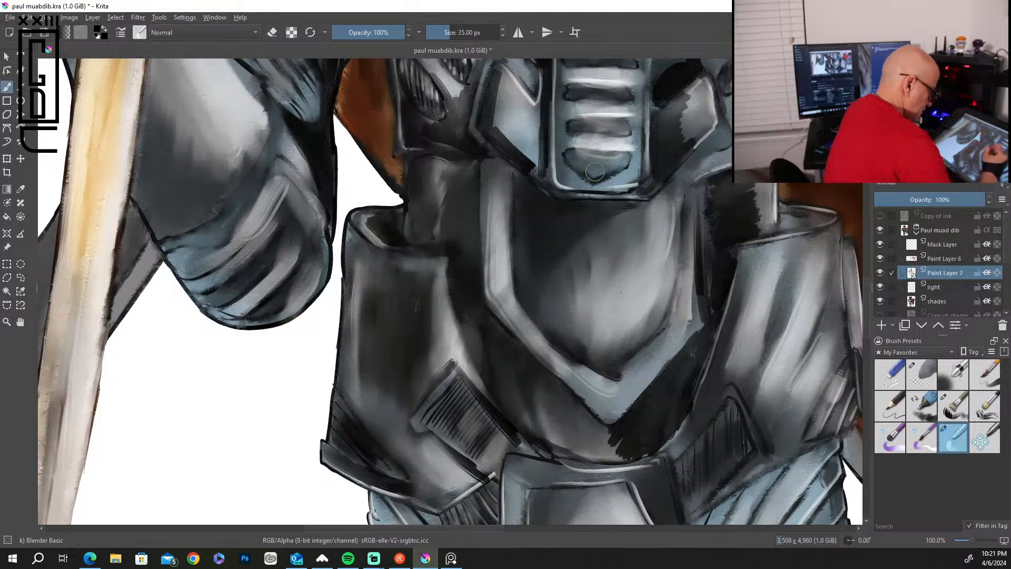
mouse_move(655, 411)
left_mouse_down()
mouse_move(621, 442)
mouse_move(631, 458)
mouse_move(672, 413)
mouse_move(713, 264)
left_mouse_up()
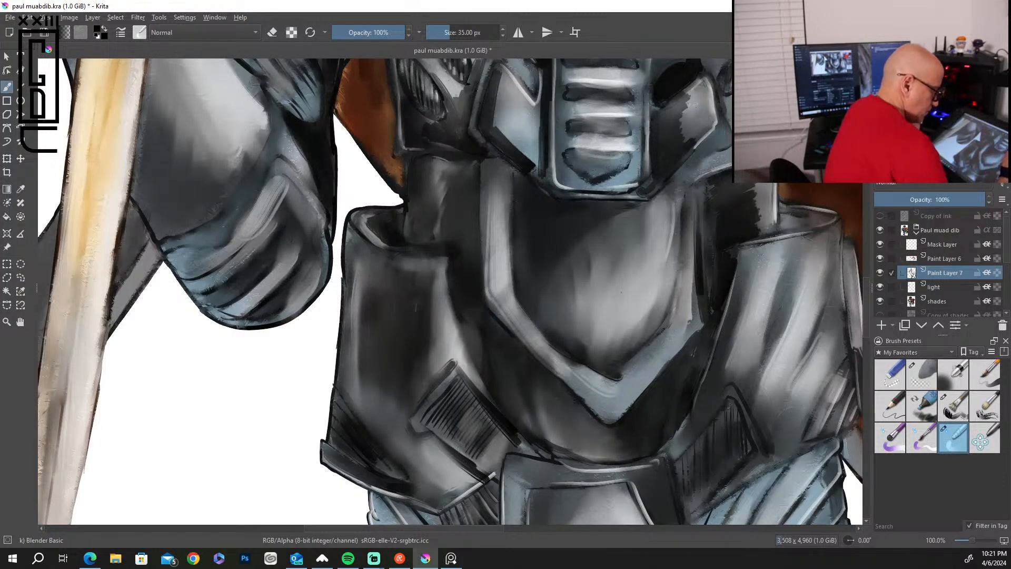
mouse_move(687, 90)
left_mouse_down()
mouse_move(676, 127)
mouse_move(694, 145)
left_mouse_up()
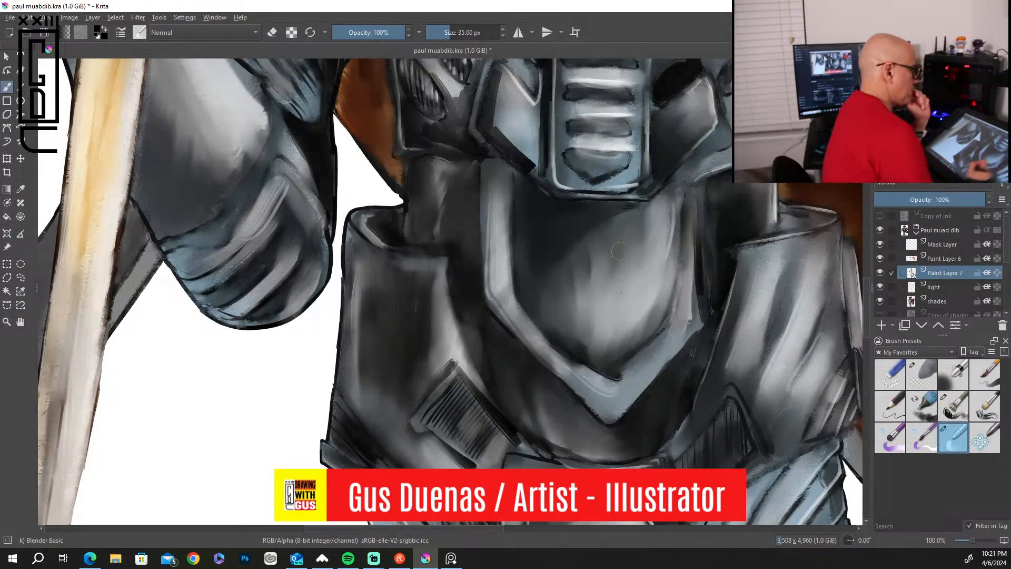
Deepen the black grooves between the elbow ridges of the knife arm with the Bristles-2 Flat Rough brush.
scroll(620, 250, "down", 5)
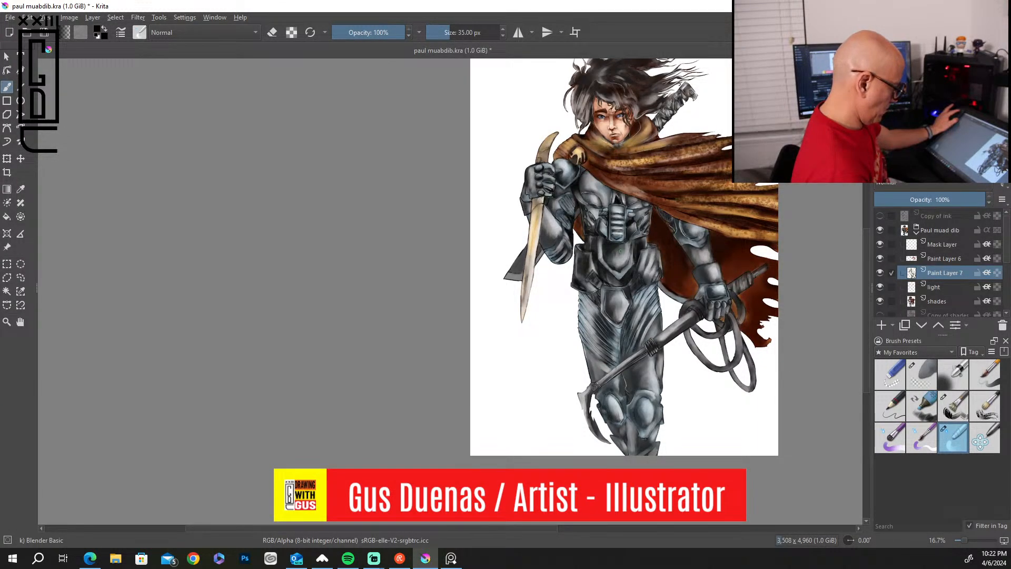
scroll(620, 251, "up", 4)
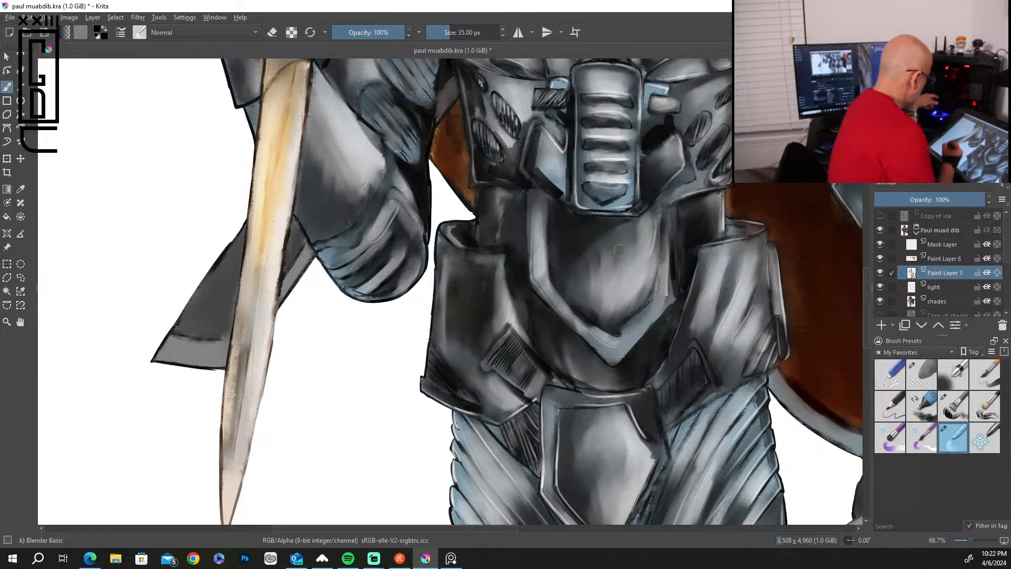
left_click(953, 405)
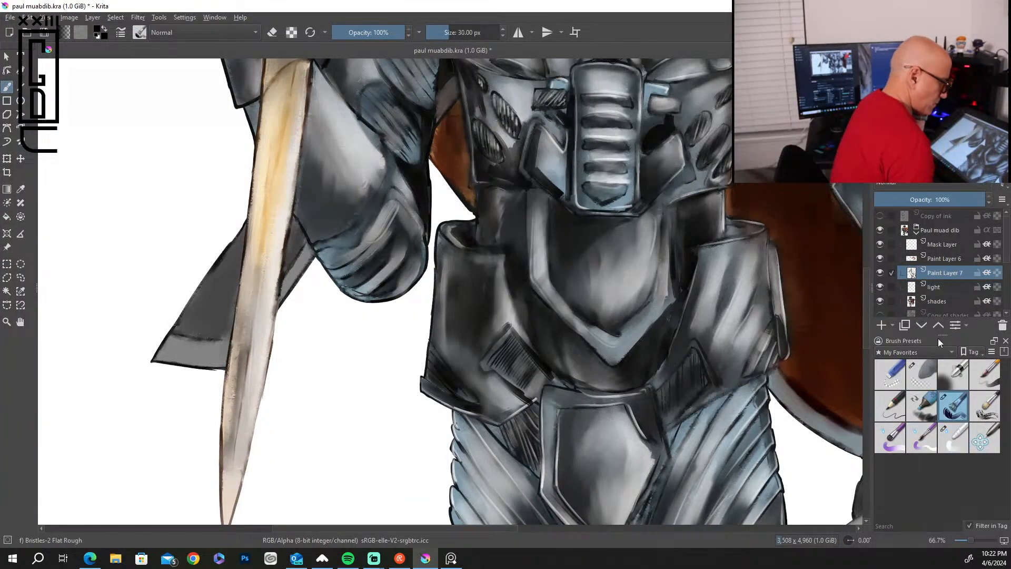
mouse_move(385, 160)
left_mouse_down()
mouse_move(386, 179)
mouse_move(362, 215)
left_mouse_up()
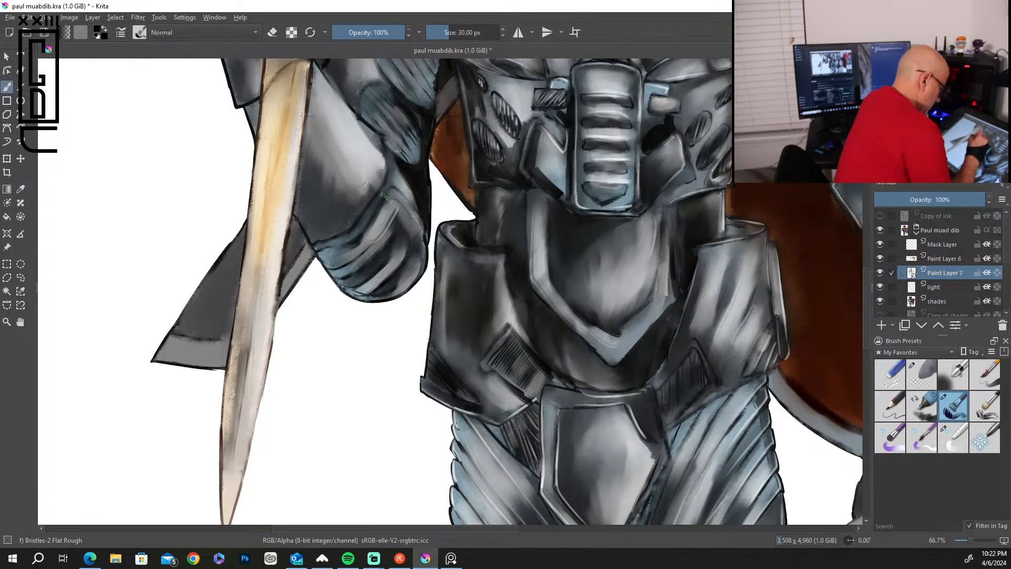
left_click_drag(372, 244, 360, 257)
mouse_move(396, 210)
left_mouse_down()
mouse_move(396, 245)
mouse_move(357, 279)
left_mouse_up()
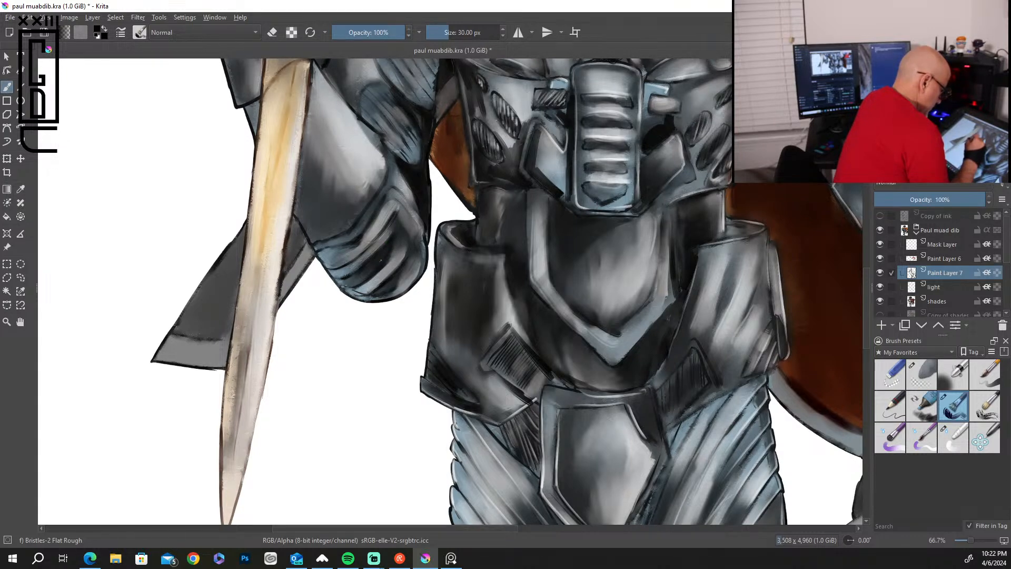
left_click_drag(415, 250, 382, 277)
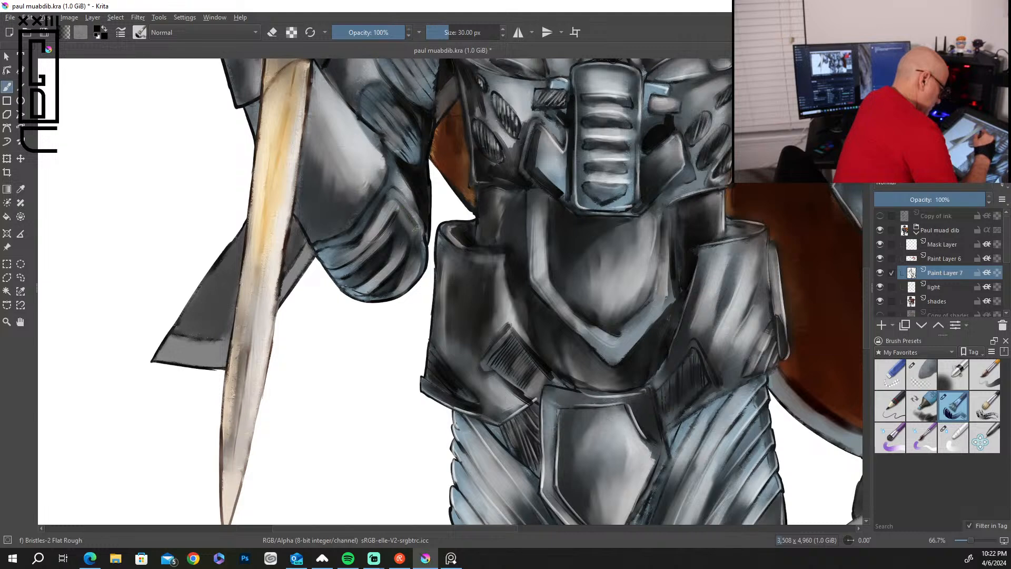
left_click_drag(406, 212, 414, 235)
mouse_move(403, 179)
left_mouse_down()
mouse_move(424, 220)
mouse_move(399, 172)
left_mouse_up()
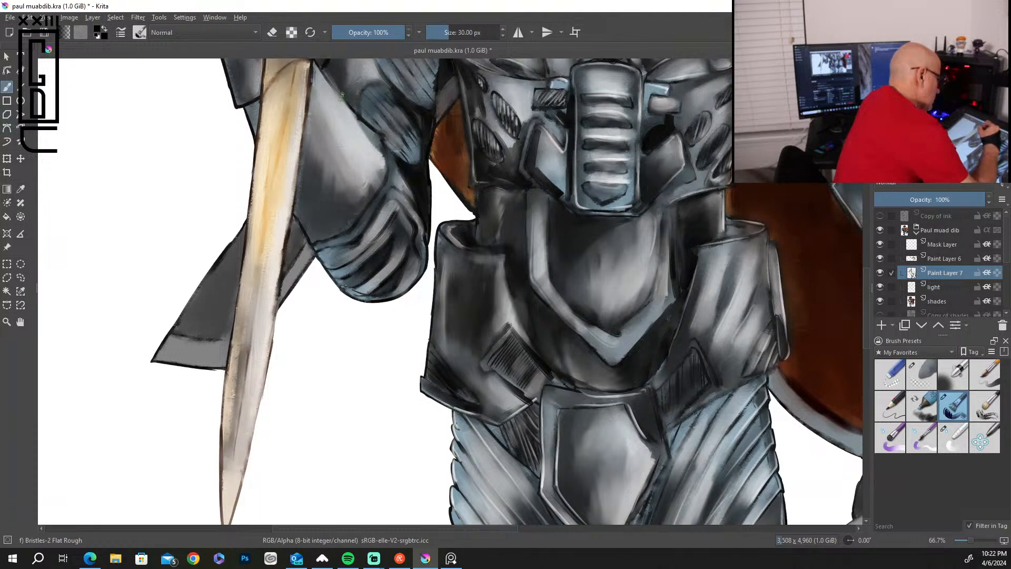
Paint black shadows along the edges and across the lower half of the knife arm's smooth forearm plate.
left_click_drag(317, 66, 378, 135)
left_click_drag(306, 116, 297, 166)
left_click_drag(308, 118, 297, 204)
left_click_drag(302, 161, 298, 200)
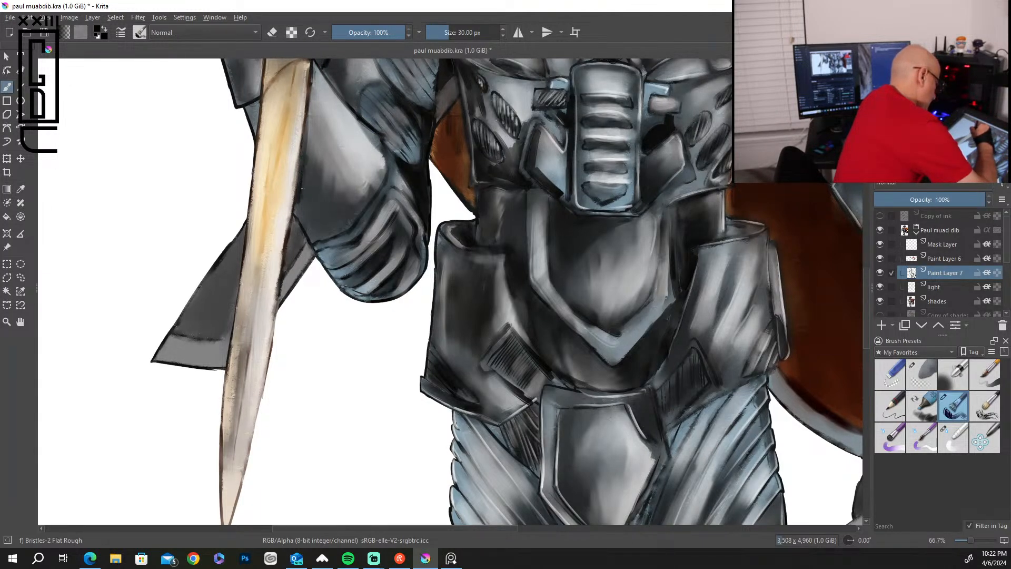
mouse_move(311, 159)
left_mouse_down()
mouse_move(303, 208)
mouse_move(322, 177)
mouse_move(309, 214)
mouse_move(328, 195)
mouse_move(331, 229)
mouse_move(359, 214)
left_mouse_up()
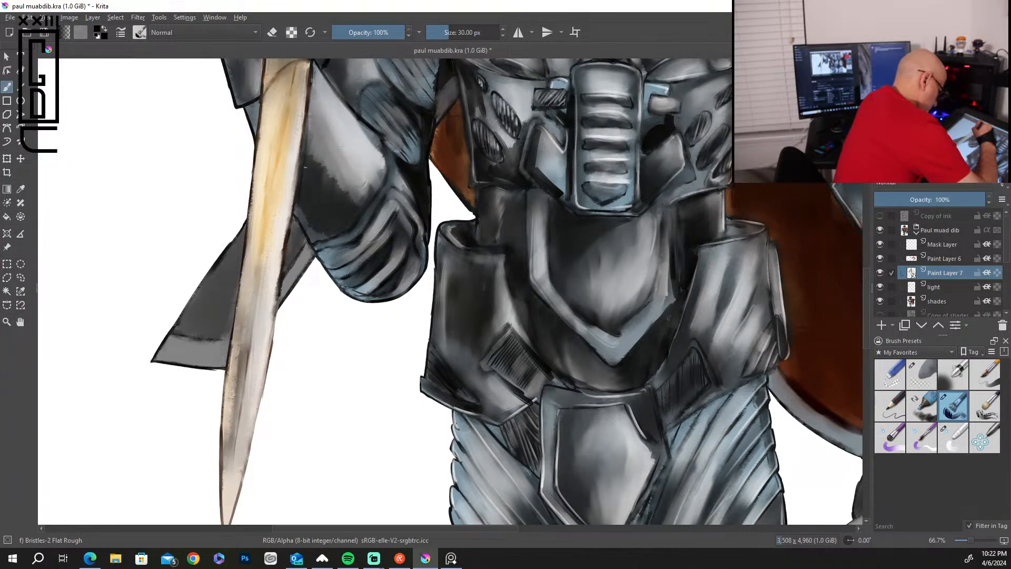
mouse_move(314, 139)
left_mouse_down()
mouse_move(333, 182)
mouse_move(347, 187)
mouse_move(344, 210)
mouse_move(360, 195)
mouse_move(368, 205)
left_mouse_up()
left_click_drag(298, 203, 311, 226)
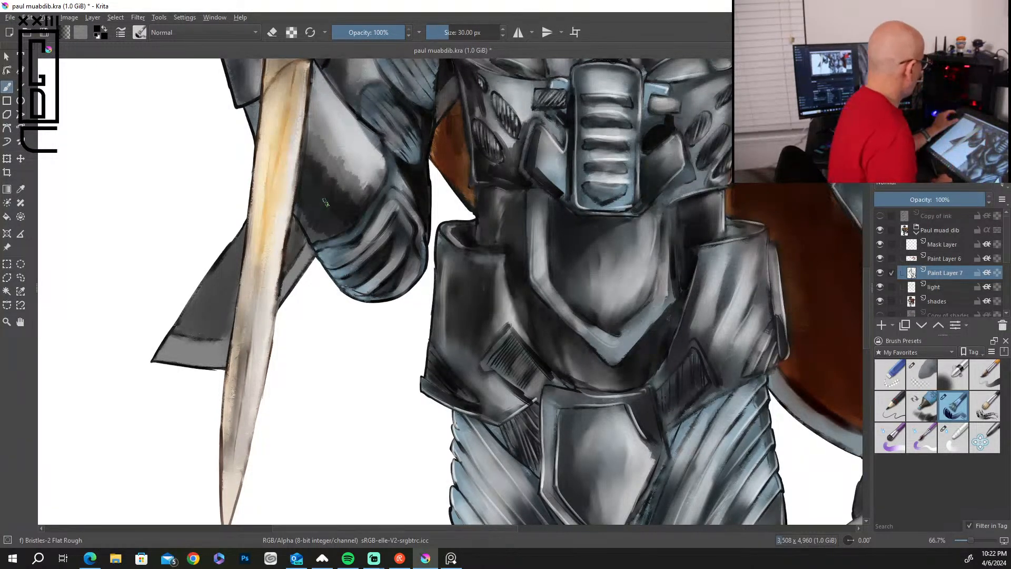
Darken the diagonal grooves between the ribbed folds of the knife-side thigh with black strokes.
scroll(325, 202, "down", 5)
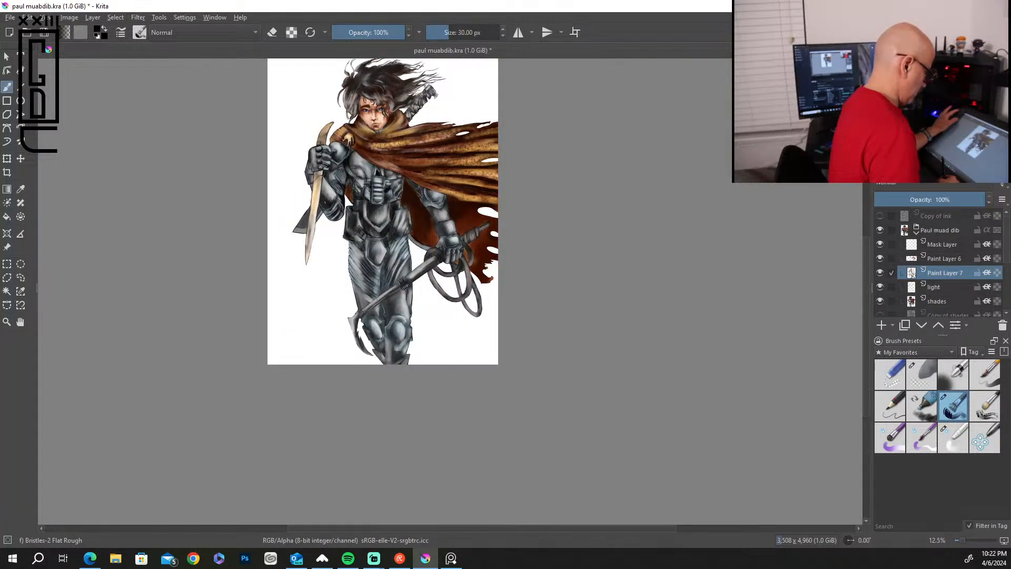
scroll(325, 202, "up", 4)
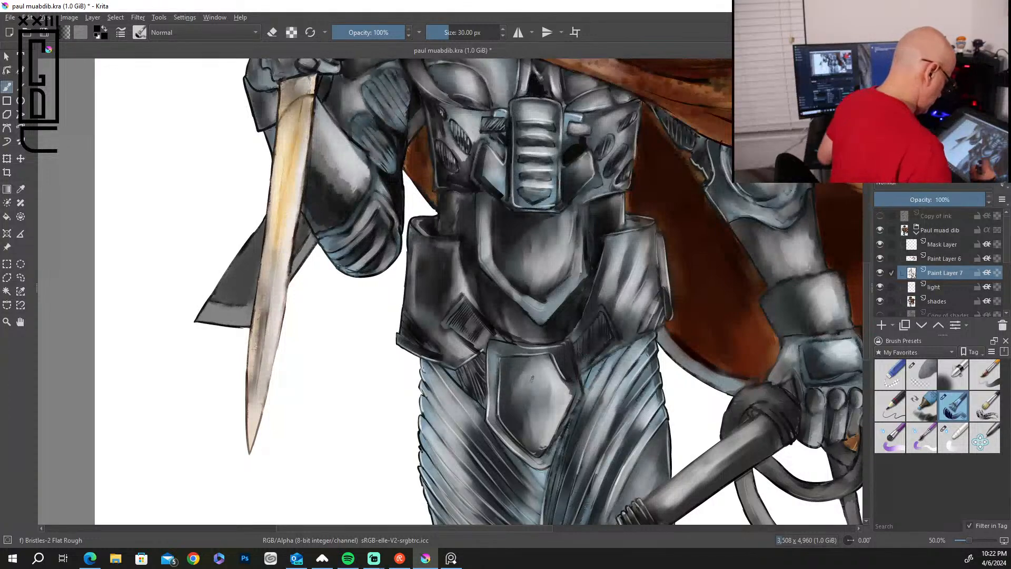
mouse_move(503, 368)
left_mouse_down()
mouse_move(500, 408)
mouse_move(519, 281)
left_mouse_up()
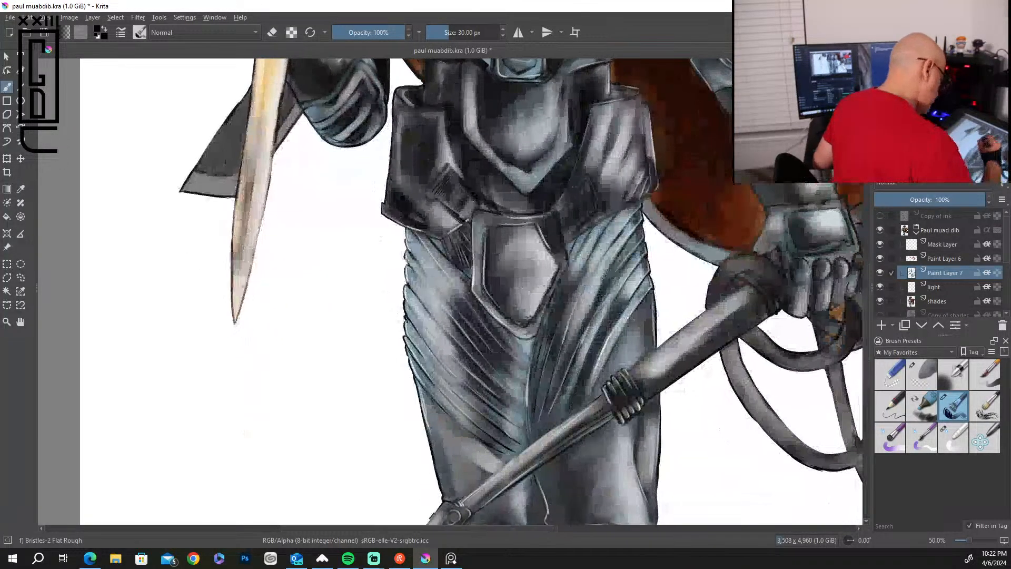
left_click_drag(414, 259, 460, 315)
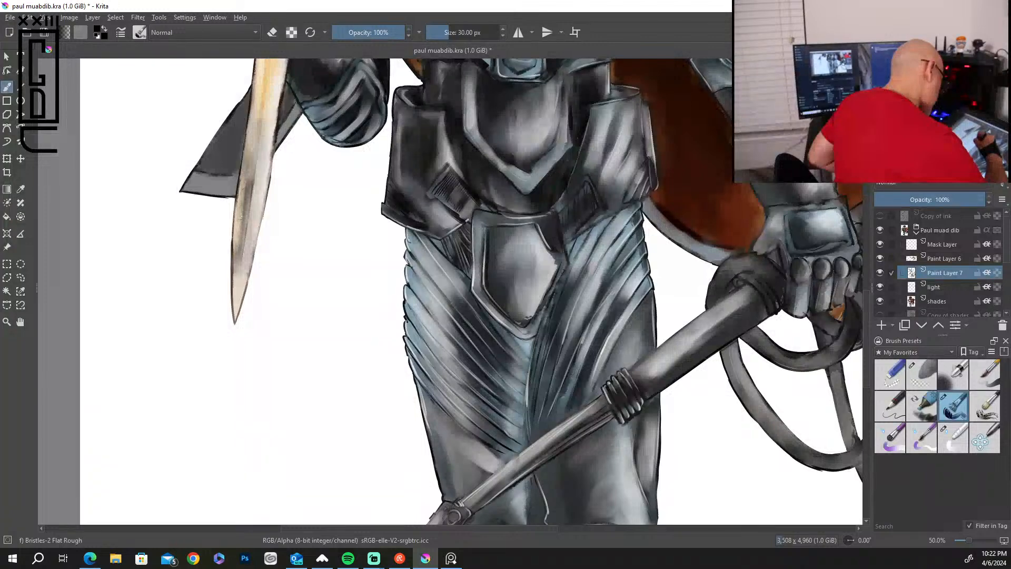
mouse_move(418, 241)
left_mouse_down()
mouse_move(462, 296)
mouse_move(442, 313)
left_mouse_up()
left_click_drag(421, 280, 458, 335)
left_click_drag(427, 292, 451, 326)
mouse_move(444, 275)
left_mouse_down()
mouse_move(466, 304)
mouse_move(455, 356)
left_mouse_up()
left_click_drag(425, 321, 468, 367)
left_click_drag(426, 338, 495, 408)
left_click_drag(418, 346, 475, 407)
left_click_drag(431, 362, 504, 427)
left_click_drag(418, 358, 485, 430)
left_click_drag(443, 390, 489, 438)
left_click_drag(425, 384, 477, 438)
left_click_drag(445, 405, 490, 443)
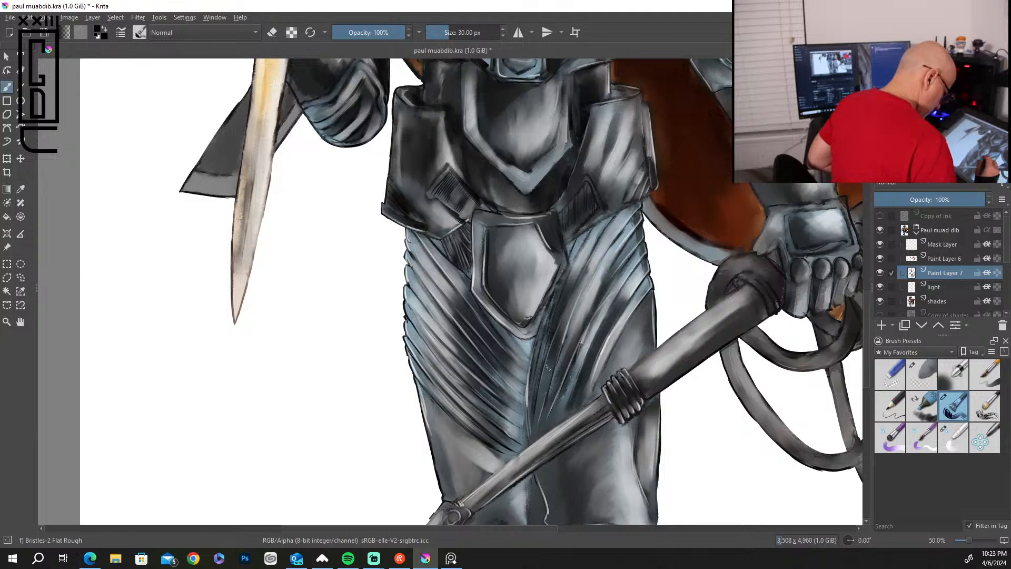
Paint black strokes down the seam between the thighs and along the grooves of the whip-side thigh.
left_click_drag(533, 348, 528, 427)
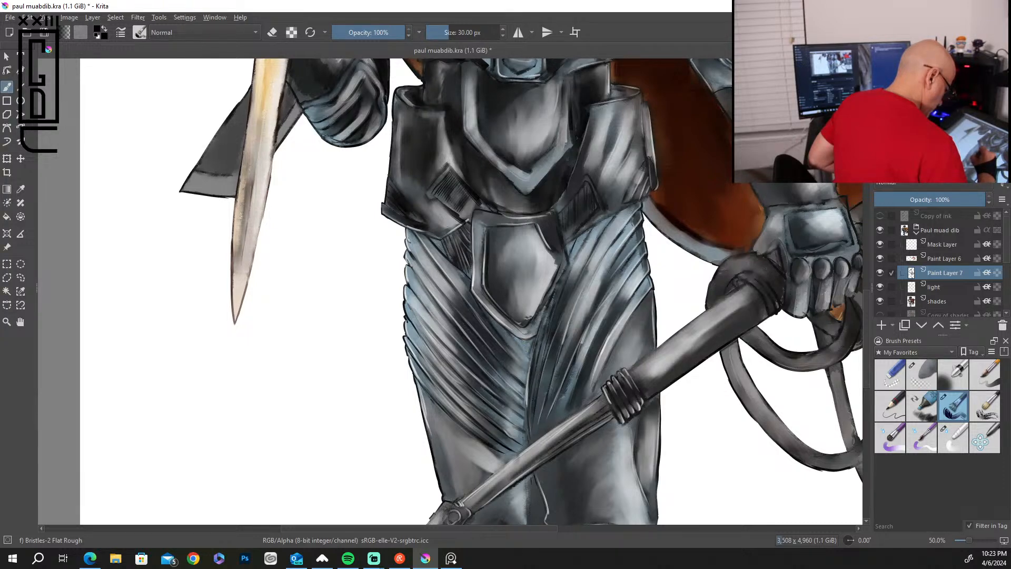
left_click_drag(590, 238, 564, 289)
left_click_drag(602, 233, 567, 303)
left_click_drag(604, 259, 576, 310)
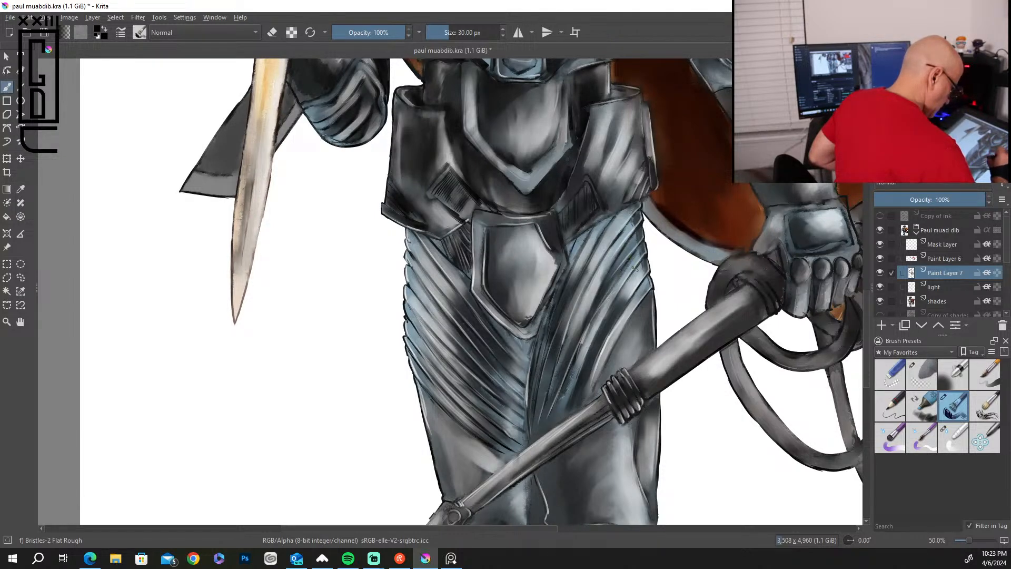
mouse_move(634, 272)
left_mouse_down()
mouse_move(607, 319)
mouse_move(603, 359)
left_mouse_up()
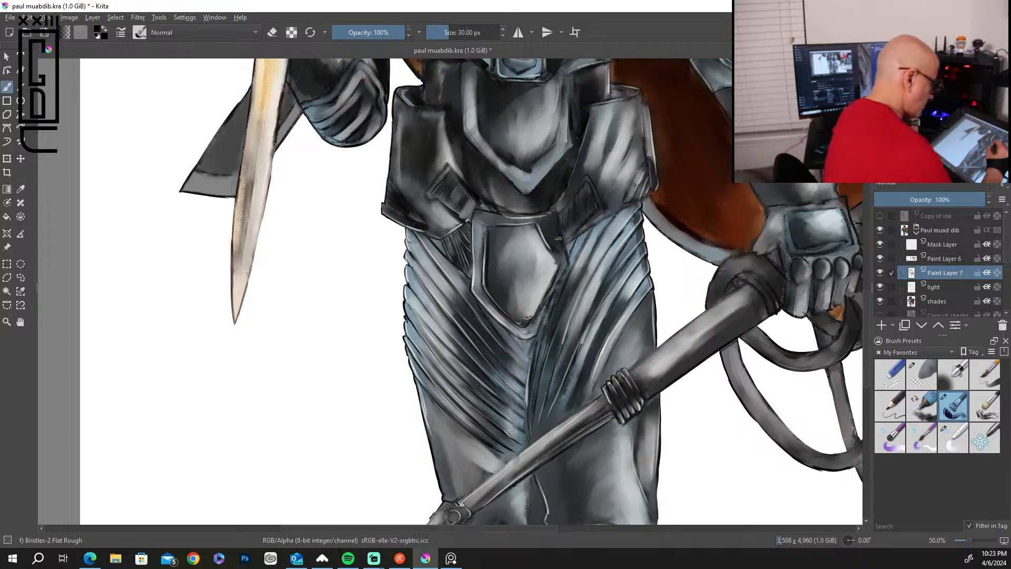
mouse_move(566, 245)
left_mouse_down()
mouse_move(571, 263)
mouse_move(536, 336)
left_mouse_up()
left_click_drag(587, 232, 572, 260)
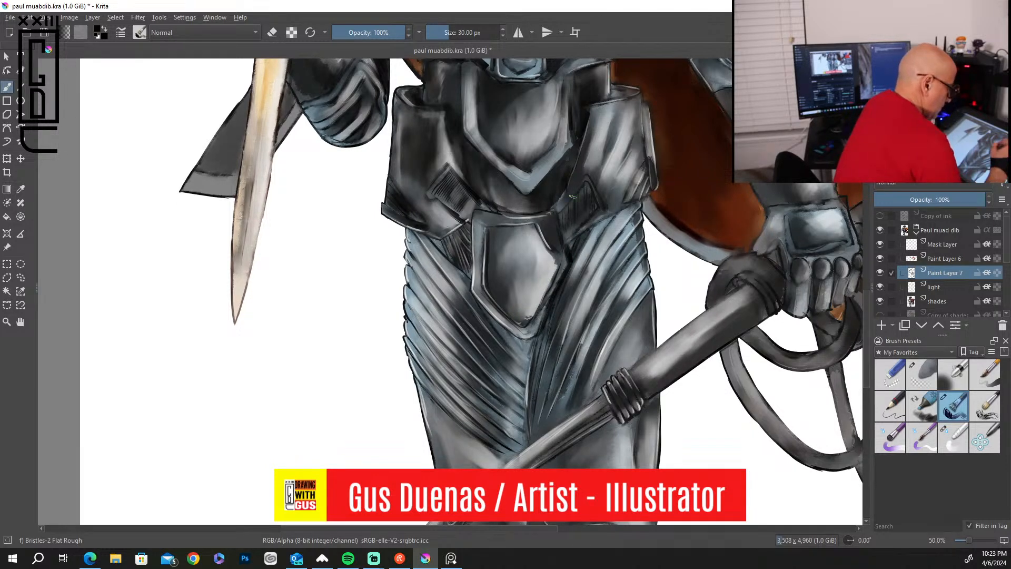
Add black shadows beside the groin plate and along the edges of the whip-side hip guard.
left_click_drag(556, 210, 577, 188)
left_click_drag(555, 228, 563, 257)
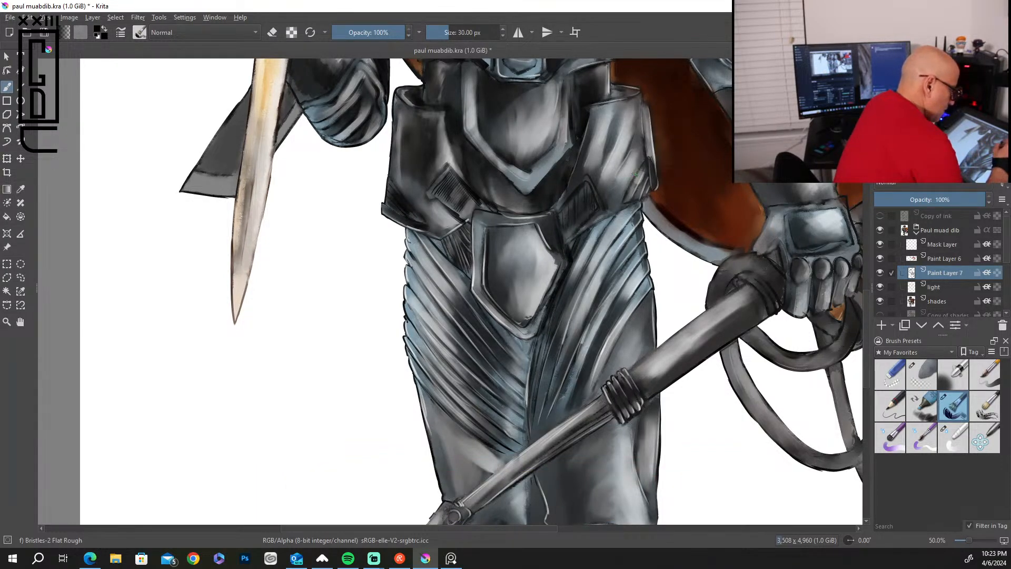
left_click_drag(646, 168, 632, 199)
left_click_drag(641, 110, 646, 149)
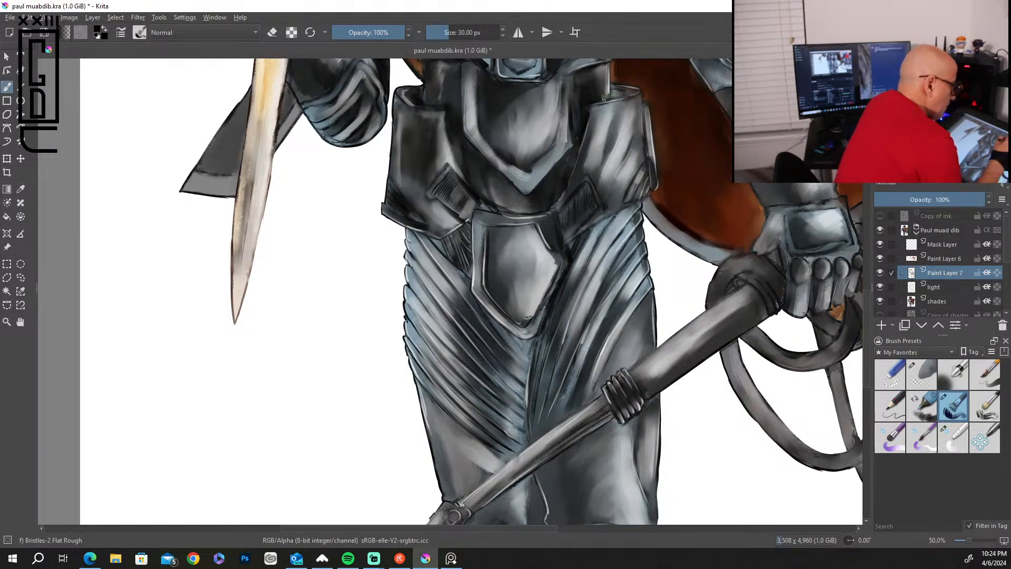
Paint black shadows along the whip-side hip guard's upper rim and around the borders of the abdominal plate.
left_click_drag(601, 105, 635, 87)
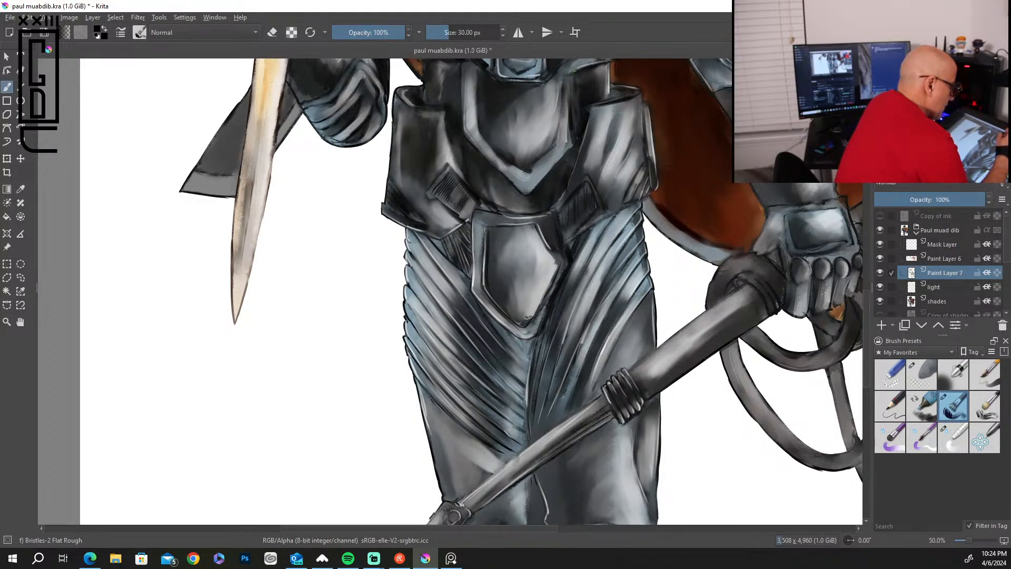
left_click_drag(572, 74, 571, 144)
mouse_move(562, 90)
left_mouse_down()
mouse_move(559, 135)
mouse_move(543, 157)
left_mouse_up()
left_click_drag(471, 68, 476, 128)
mouse_move(474, 89)
left_mouse_down()
mouse_move(475, 129)
mouse_move(527, 172)
left_mouse_up()
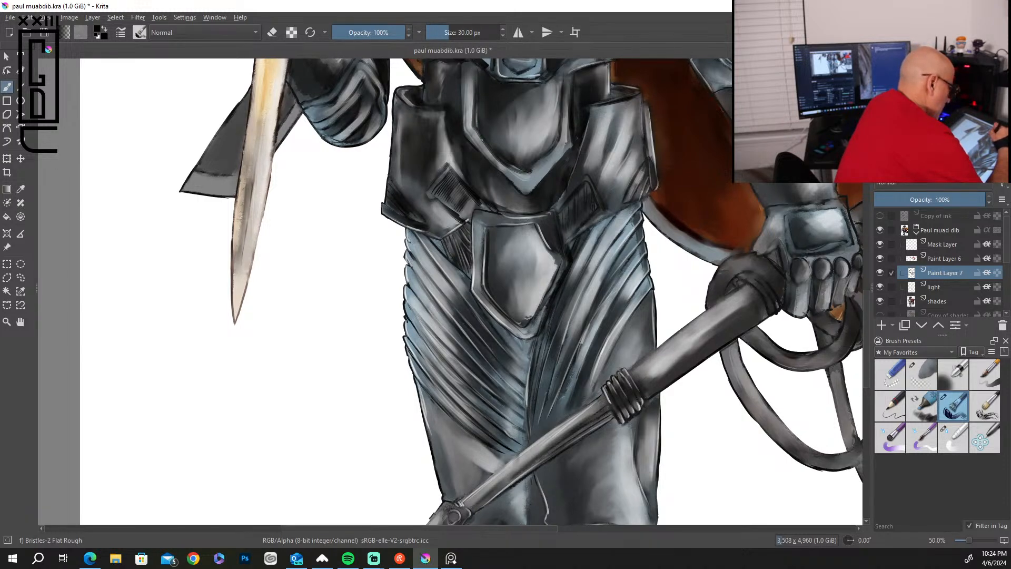
mouse_move(462, 61)
left_mouse_down()
mouse_move(466, 130)
mouse_move(516, 178)
left_mouse_up()
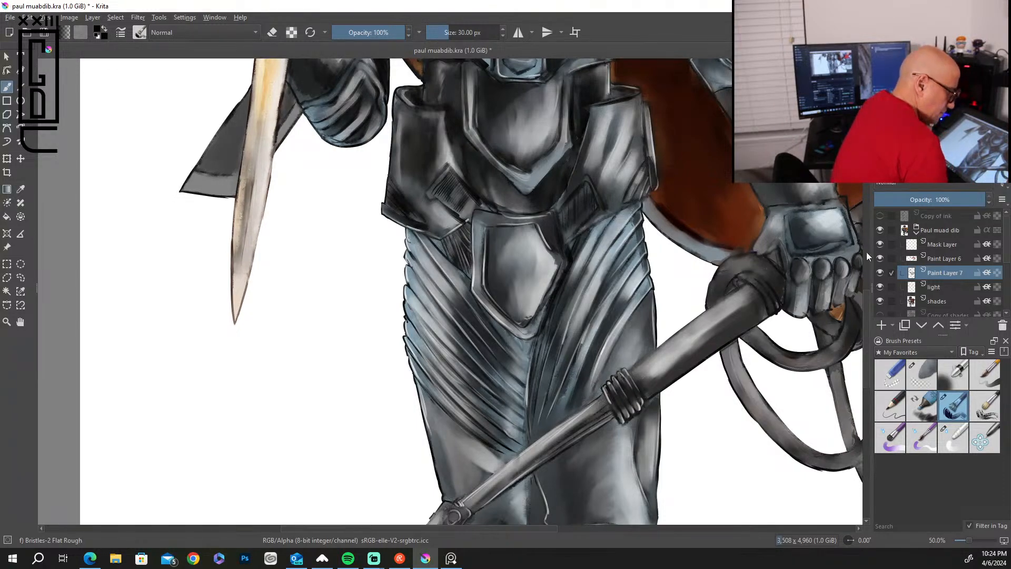
Darken the whip-side thigh and add black shadows around the rim and oval of the knee guard below it.
left_click_drag(866, 305, 863, 349)
left_click_drag(633, 223, 637, 275)
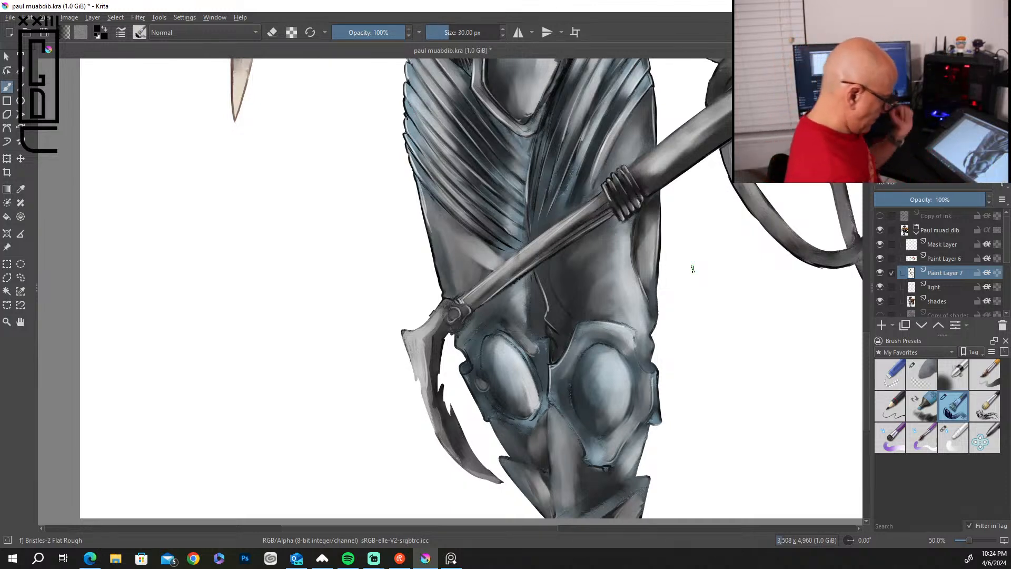
left_click_drag(581, 361, 572, 392)
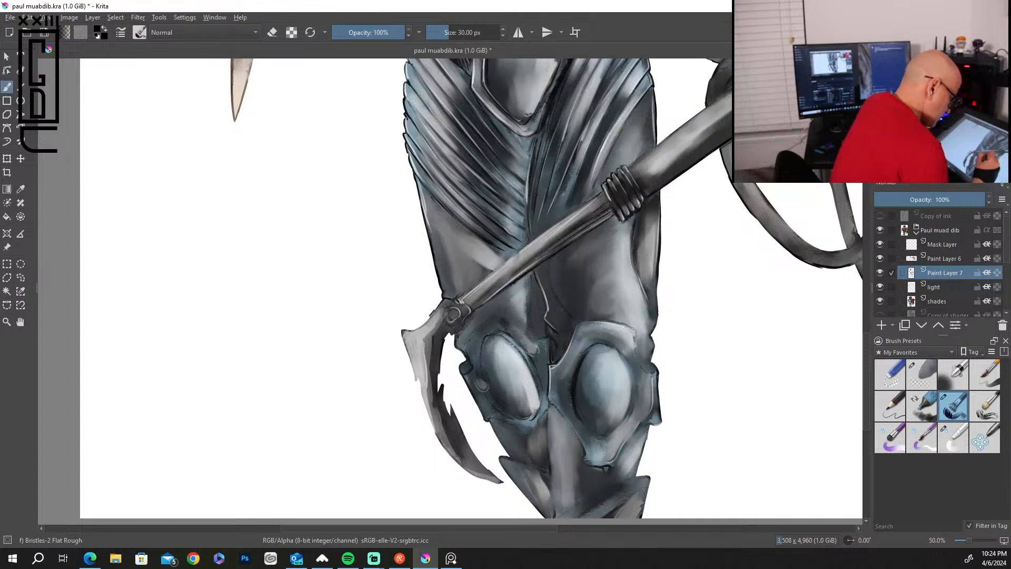
left_click_drag(572, 341, 554, 370)
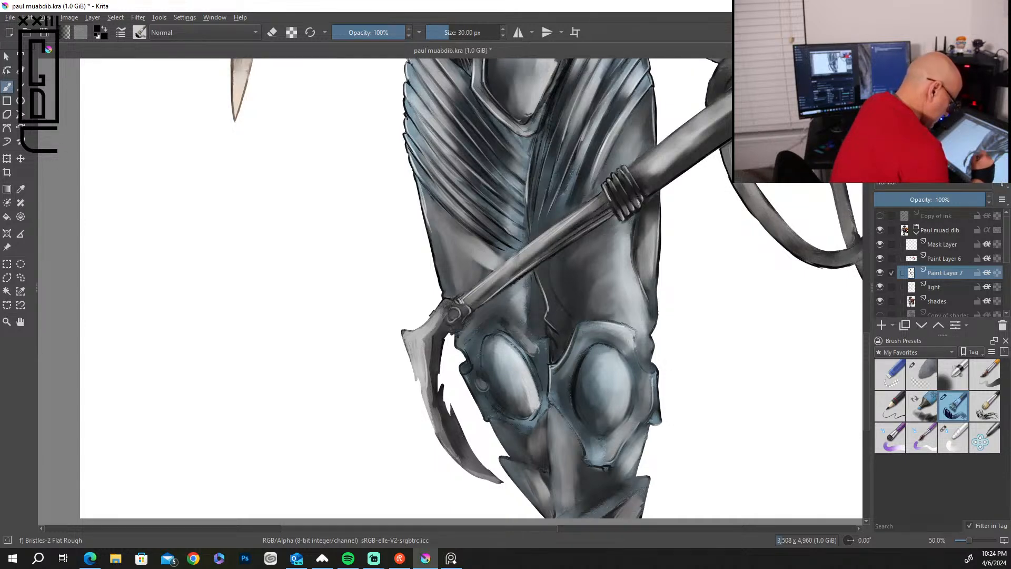
left_click_drag(633, 345, 642, 361)
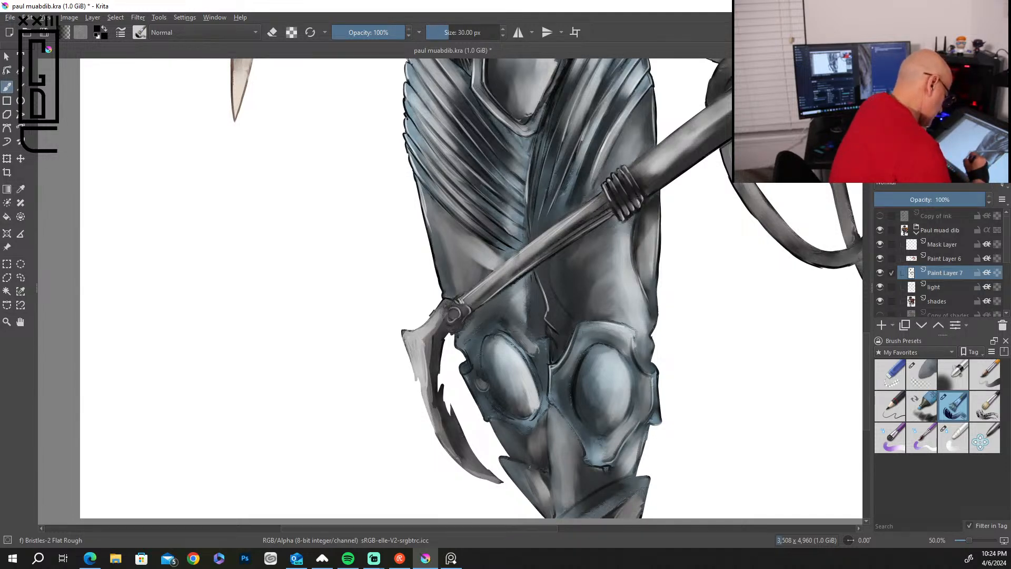
Paint black shadows along the lower curve of the hooked blade toward its tip.
left_click_drag(450, 417, 485, 466)
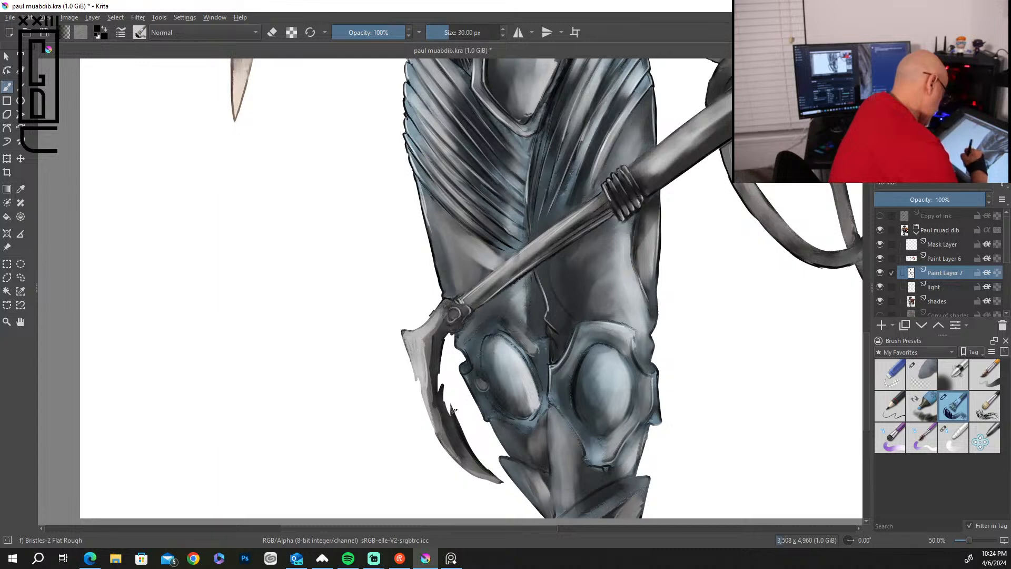
left_click_drag(447, 412, 460, 428)
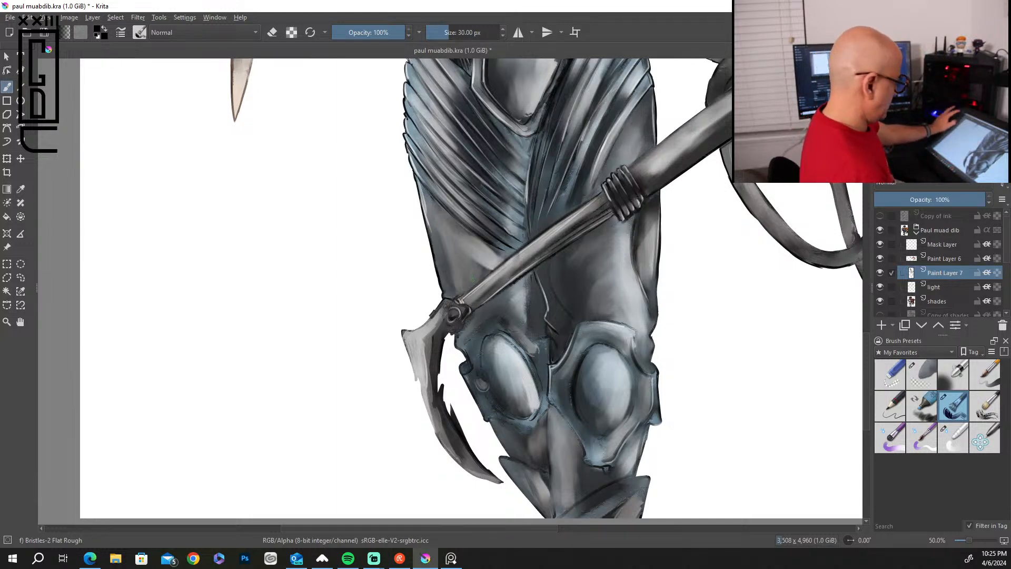
scroll(473, 279, "down", 5)
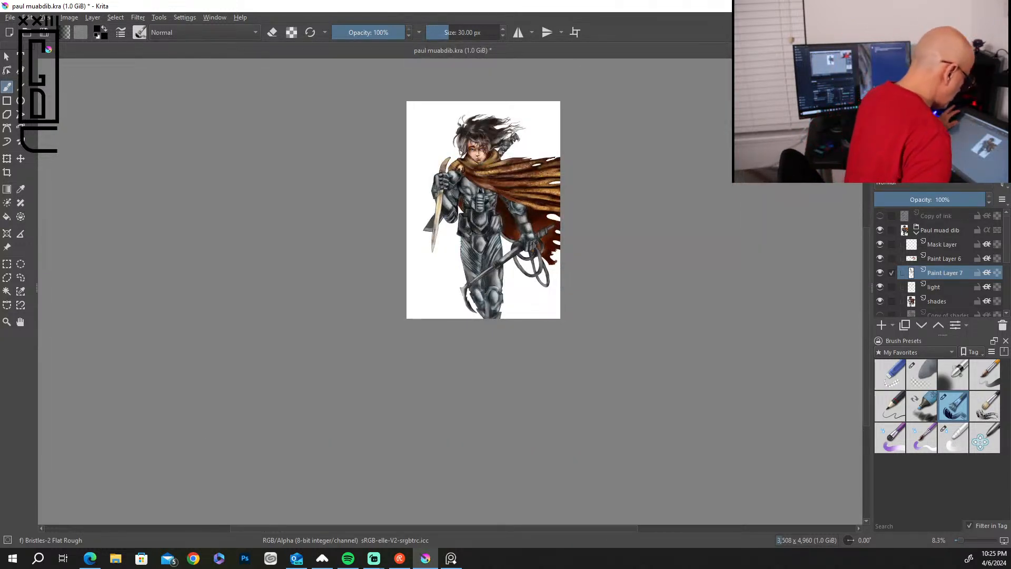
scroll(472, 186, "up", 1)
scroll(472, 278, "up", 3)
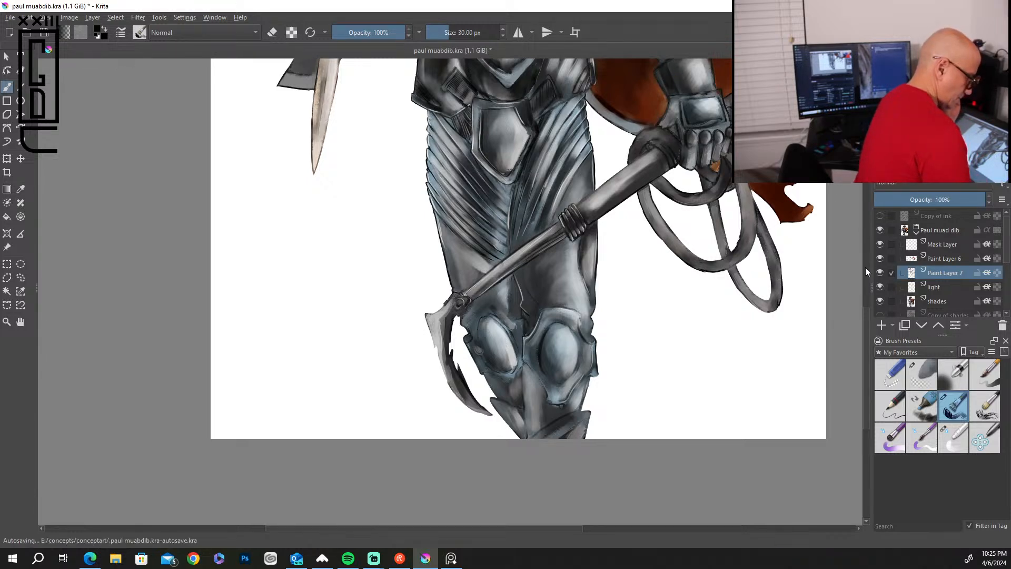
left_click_drag(866, 318, 863, 245)
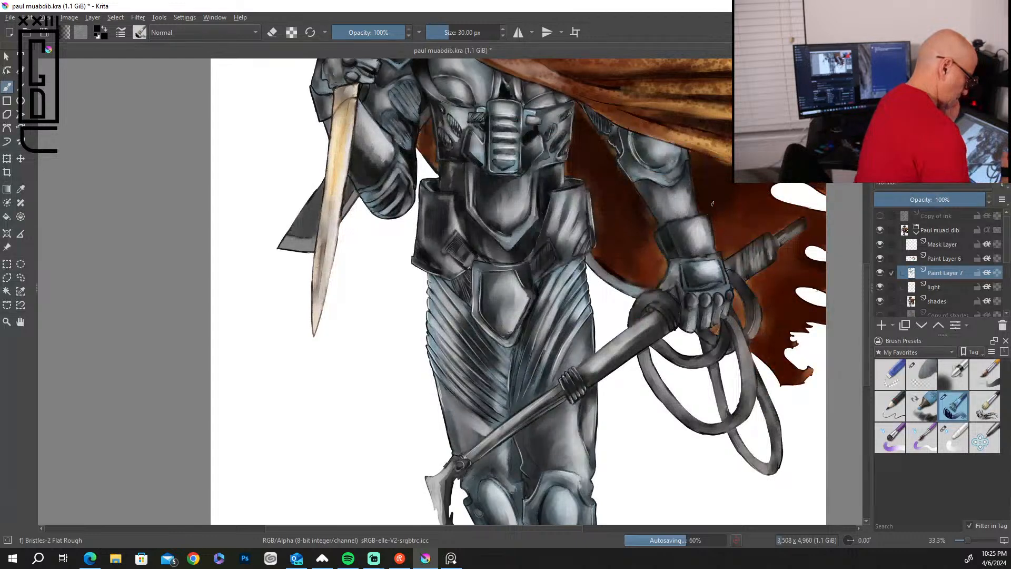
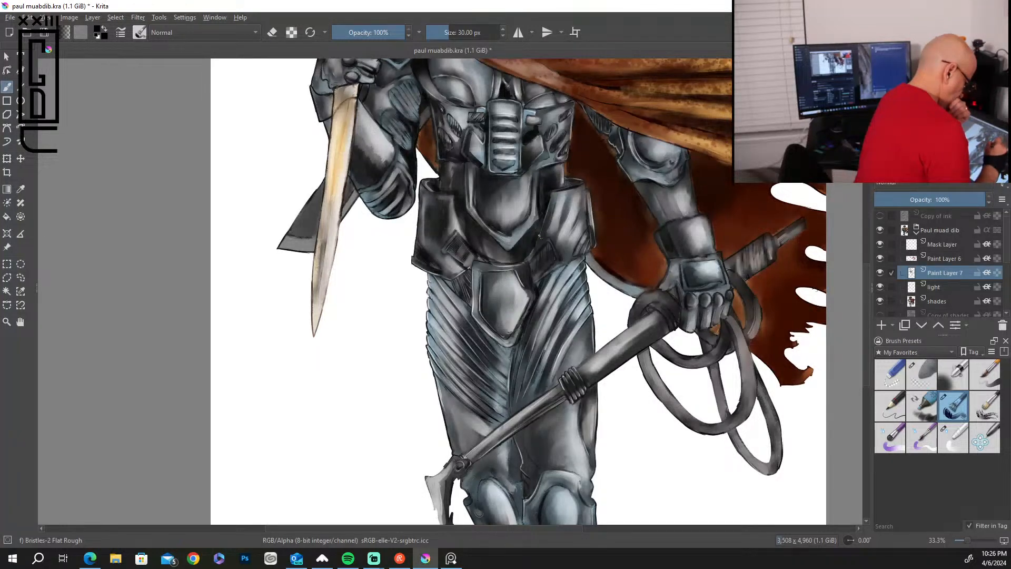
Touch up the whip-side hip guard, and paint long black shadows down the curved knife blade with a 63 px brush.
left_click_drag(583, 212, 563, 248)
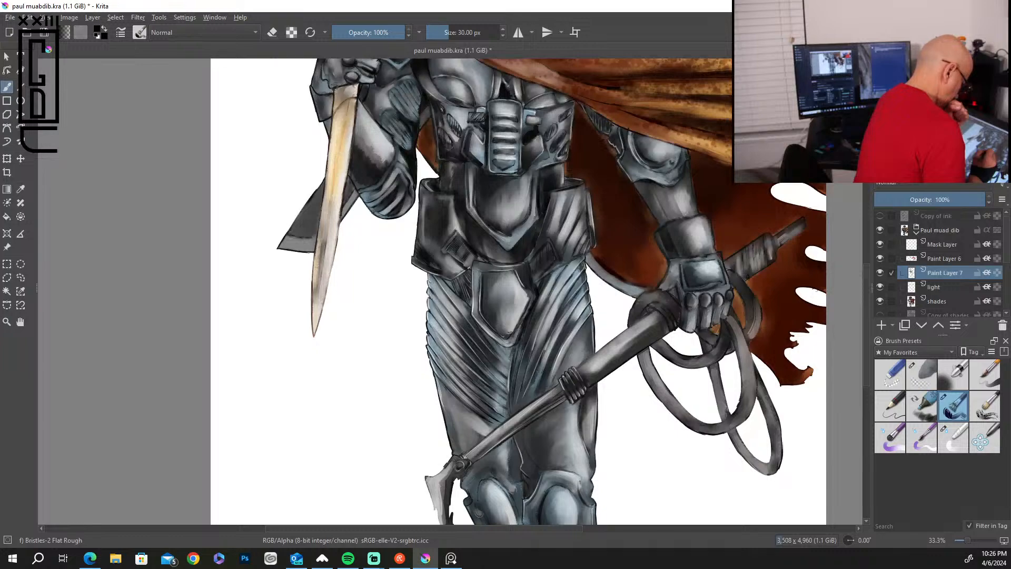
left_click_drag(868, 283, 851, 243)
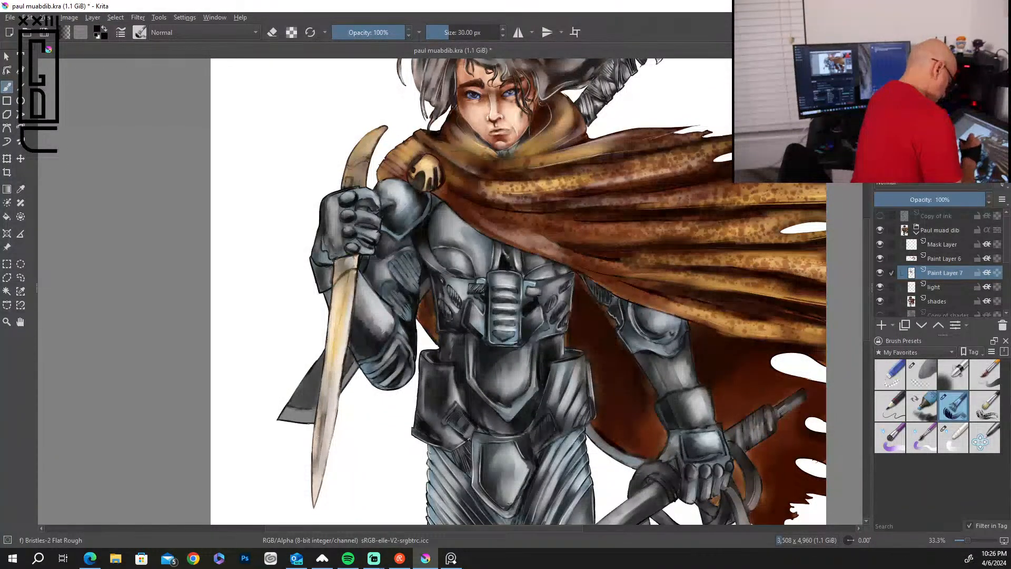
scroll(343, 279, "up", 1)
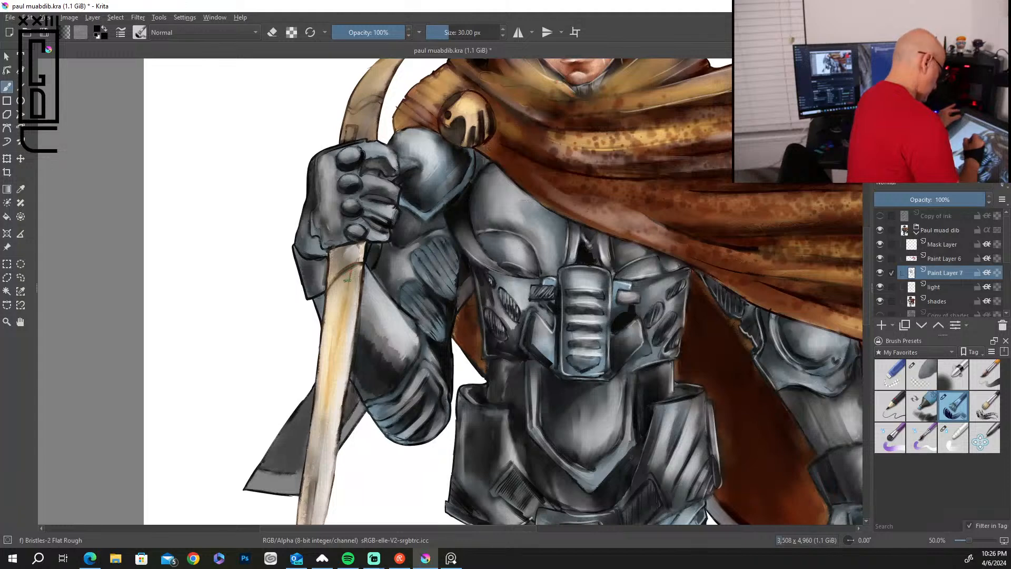
key("bracketright")
key("bracketright")
key("bracketright")
key("bracketright")
key("bracketright")
key("bracketright")
key("bracketright")
key("bracketright")
key("bracketright")
key("bracketright")
mouse_move(345, 284)
left_mouse_down()
mouse_move(340, 345)
mouse_move(323, 381)
left_mouse_up()
left_click_drag(343, 267, 316, 473)
left_click_drag(340, 297, 316, 455)
left_click_drag(318, 411, 315, 513)
left_click_drag(316, 450, 300, 521)
left_click_drag(315, 481, 311, 521)
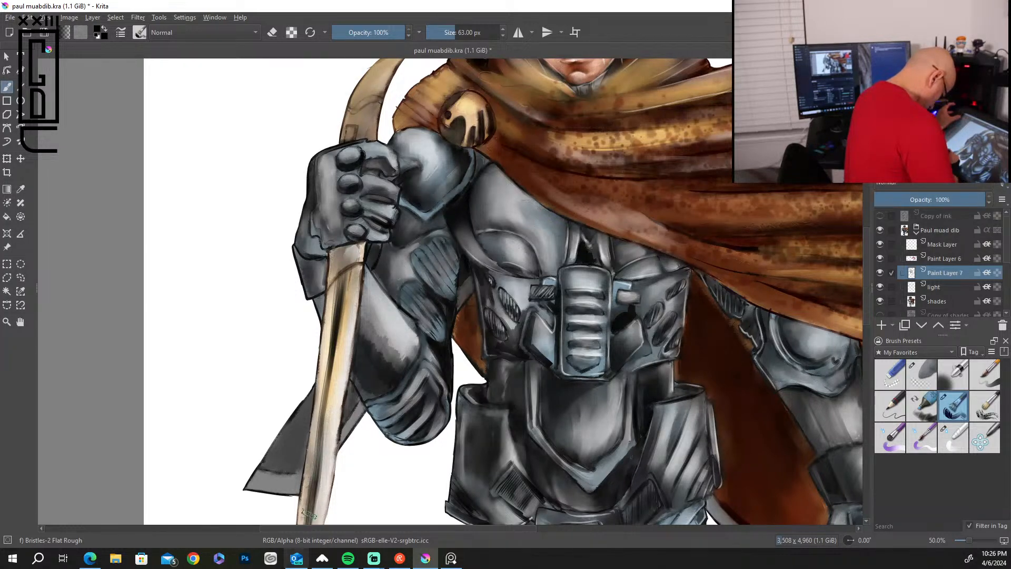
Darken the grey pointed shape behind the knife blade and paint black shadows along the cape fold below the round shoulder clasp.
mouse_move(312, 393)
left_mouse_down()
mouse_move(276, 452)
mouse_move(294, 438)
mouse_move(297, 450)
mouse_move(299, 440)
mouse_move(264, 460)
mouse_move(276, 469)
left_mouse_up()
mouse_move(302, 433)
left_mouse_down()
mouse_move(284, 469)
mouse_move(296, 466)
mouse_move(271, 452)
mouse_move(289, 440)
mouse_move(279, 469)
mouse_move(348, 383)
mouse_move(347, 416)
mouse_move(337, 413)
left_mouse_up()
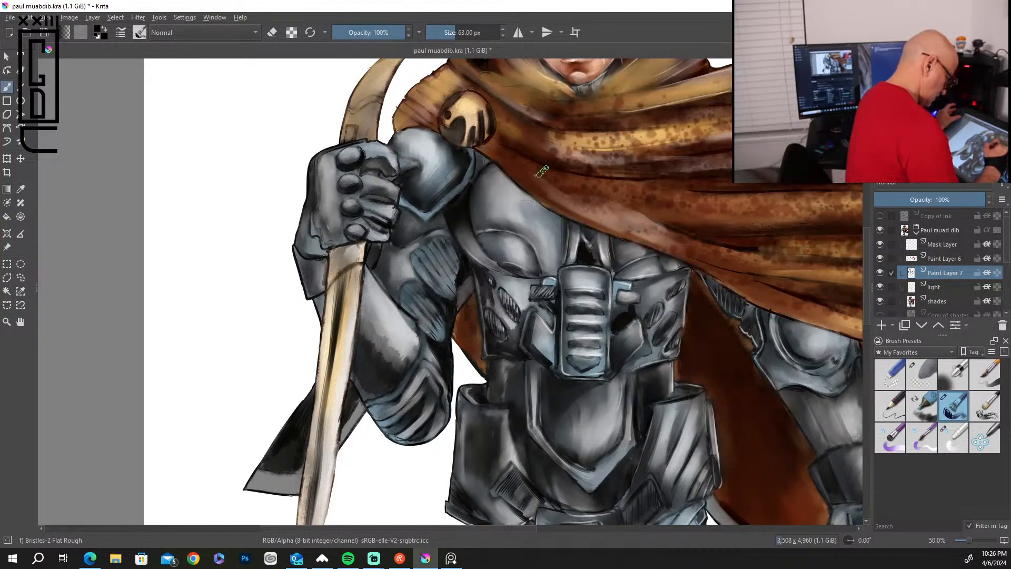
mouse_move(490, 150)
left_mouse_down()
mouse_move(544, 191)
mouse_move(537, 182)
left_mouse_up()
left_click_drag(493, 150, 543, 175)
mouse_move(511, 154)
left_mouse_down()
mouse_move(566, 177)
mouse_move(559, 204)
mouse_move(599, 225)
left_mouse_up()
left_click_drag(534, 190, 606, 230)
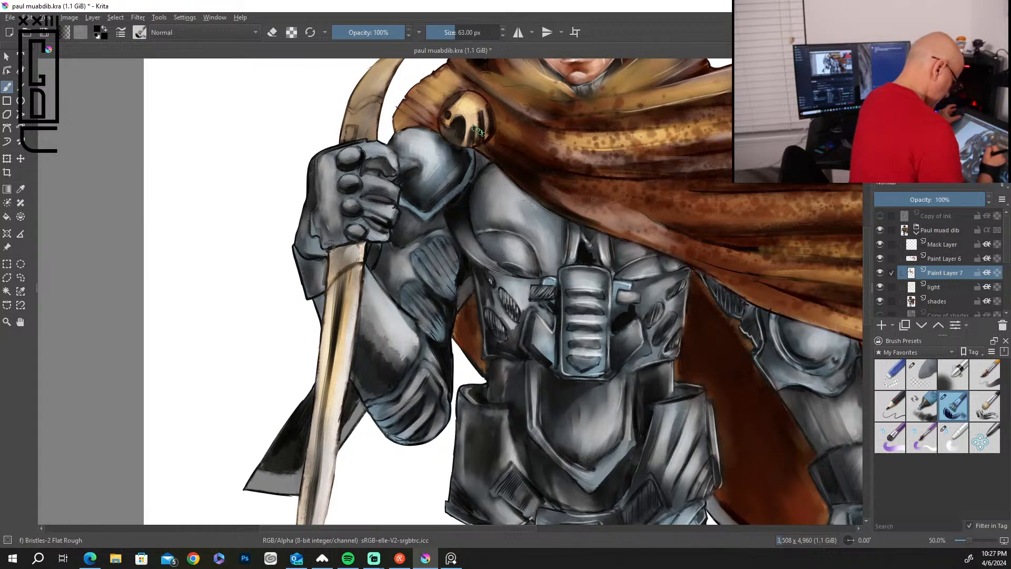
left_click(921, 374)
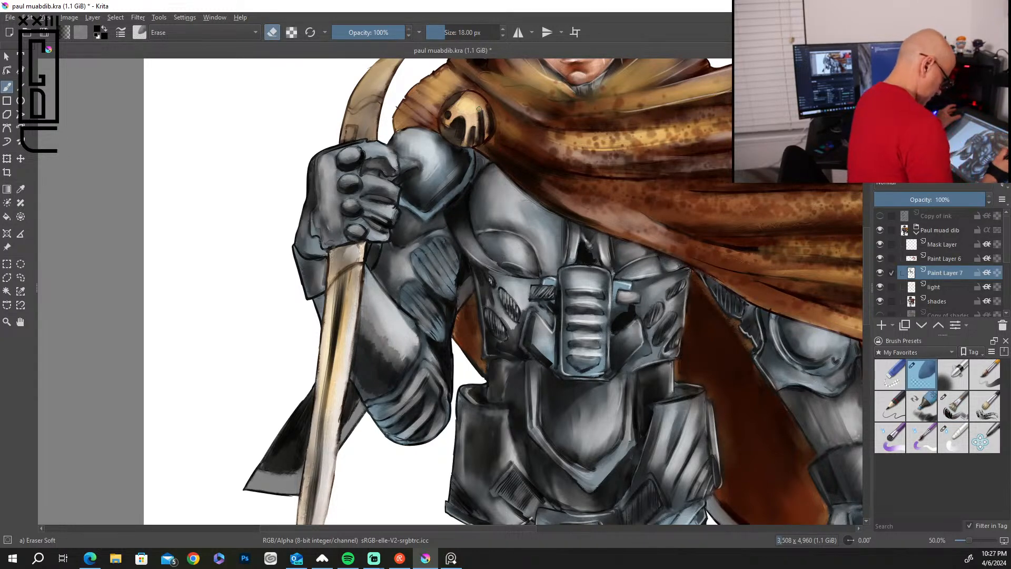
left_click(953, 406)
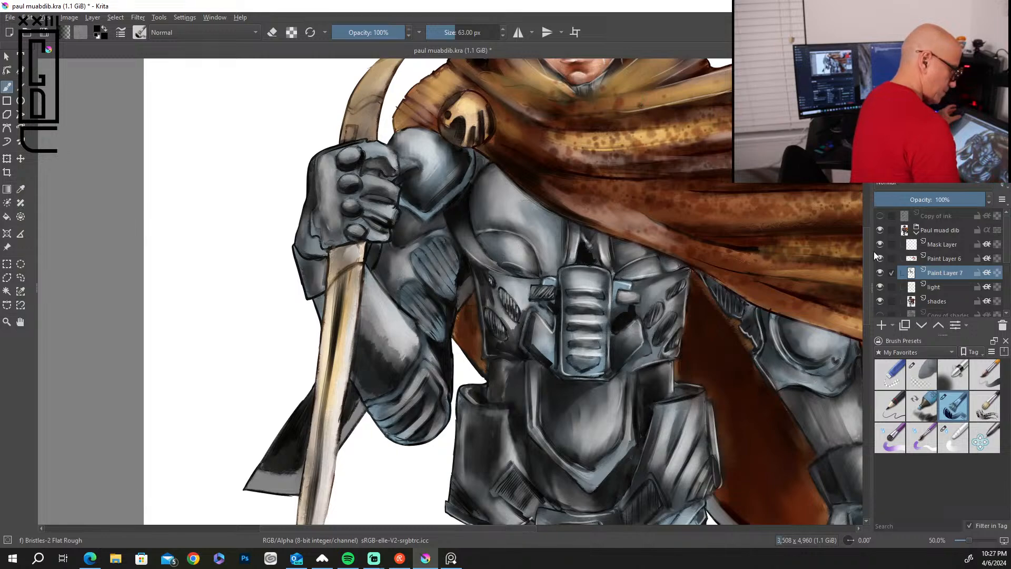
Paint black shadows over the hair at the crown and above the forehead.
left_click_drag(866, 272, 866, 208)
mouse_move(633, 149)
left_mouse_down()
mouse_move(548, 184)
mouse_move(626, 156)
left_mouse_up()
left_click_drag(551, 183, 652, 168)
left_click_drag(558, 162, 625, 139)
mouse_move(573, 156)
left_mouse_down()
mouse_move(624, 142)
mouse_move(612, 129)
mouse_move(557, 154)
mouse_move(556, 144)
mouse_move(567, 140)
mouse_move(560, 164)
mouse_move(607, 179)
mouse_move(542, 194)
mouse_move(587, 231)
left_mouse_up()
mouse_move(567, 227)
left_mouse_down()
mouse_move(540, 251)
mouse_move(549, 250)
left_mouse_up()
mouse_move(583, 239)
left_mouse_down()
mouse_move(566, 258)
mouse_move(595, 264)
left_mouse_up()
mouse_move(582, 234)
left_mouse_down()
mouse_move(600, 266)
mouse_move(624, 271)
mouse_move(607, 278)
mouse_move(593, 259)
mouse_move(532, 255)
mouse_move(529, 245)
left_mouse_up()
mouse_move(568, 216)
left_mouse_down()
mouse_move(537, 237)
mouse_move(545, 224)
left_mouse_up()
mouse_move(595, 234)
left_mouse_down()
mouse_move(555, 249)
mouse_move(547, 261)
left_mouse_up()
mouse_move(621, 244)
left_mouse_down()
mouse_move(602, 250)
mouse_move(638, 263)
mouse_move(658, 298)
left_mouse_up()
Paint black shadows through the windblown hair that streams out above the sword handle.
mouse_move(732, 248)
left_mouse_down()
mouse_move(672, 263)
mouse_move(708, 244)
mouse_move(655, 268)
mouse_move(662, 248)
mouse_move(716, 236)
left_mouse_up()
left_click_drag(653, 245, 743, 203)
mouse_move(692, 231)
left_mouse_down()
mouse_move(759, 207)
mouse_move(657, 236)
left_mouse_up()
left_click_drag(727, 202, 662, 237)
left_click_drag(672, 225, 616, 205)
mouse_move(652, 233)
left_mouse_down()
mouse_move(611, 213)
mouse_move(608, 224)
mouse_move(646, 191)
mouse_move(673, 196)
mouse_move(620, 181)
left_mouse_up()
mouse_move(656, 173)
left_mouse_down()
mouse_move(614, 189)
mouse_move(619, 177)
mouse_move(576, 182)
mouse_move(664, 173)
mouse_move(660, 203)
mouse_move(634, 208)
left_mouse_up()
left_click_drag(682, 165, 658, 177)
mouse_move(706, 149)
left_mouse_down()
mouse_move(660, 163)
mouse_move(638, 155)
left_mouse_up()
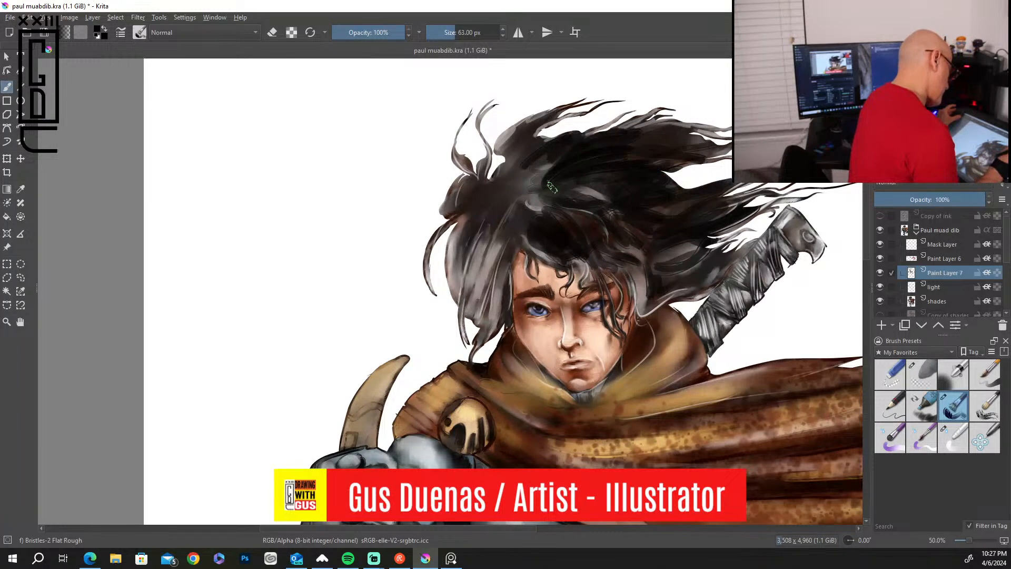
Deepen the hanging locks beside the knife-side cheek with long black strokes.
mouse_move(520, 204)
left_mouse_down()
mouse_move(485, 258)
mouse_move(476, 305)
left_mouse_up()
left_click_drag(493, 258, 471, 321)
left_click_drag(517, 243, 477, 350)
left_click_drag(487, 315, 481, 333)
left_click_drag(489, 230, 465, 310)
left_click_drag(485, 208, 458, 301)
left_click_drag(493, 187, 450, 250)
Fill the hair roots and raised tufts on the knife side of the head with black.
left_click_drag(499, 169, 472, 207)
left_click_drag(464, 188, 453, 174)
mouse_move(489, 168)
left_mouse_down()
mouse_move(468, 195)
mouse_move(489, 157)
mouse_move(485, 127)
mouse_move(466, 205)
mouse_move(448, 213)
left_mouse_up()
left_click_drag(521, 153, 503, 171)
left_click_drag(548, 120, 500, 176)
left_click_drag(539, 126, 518, 131)
mouse_move(529, 171)
left_mouse_down()
mouse_move(497, 216)
mouse_move(508, 210)
left_mouse_up()
mouse_move(537, 168)
left_mouse_down()
mouse_move(521, 208)
mouse_move(543, 182)
mouse_move(525, 172)
left_mouse_up()
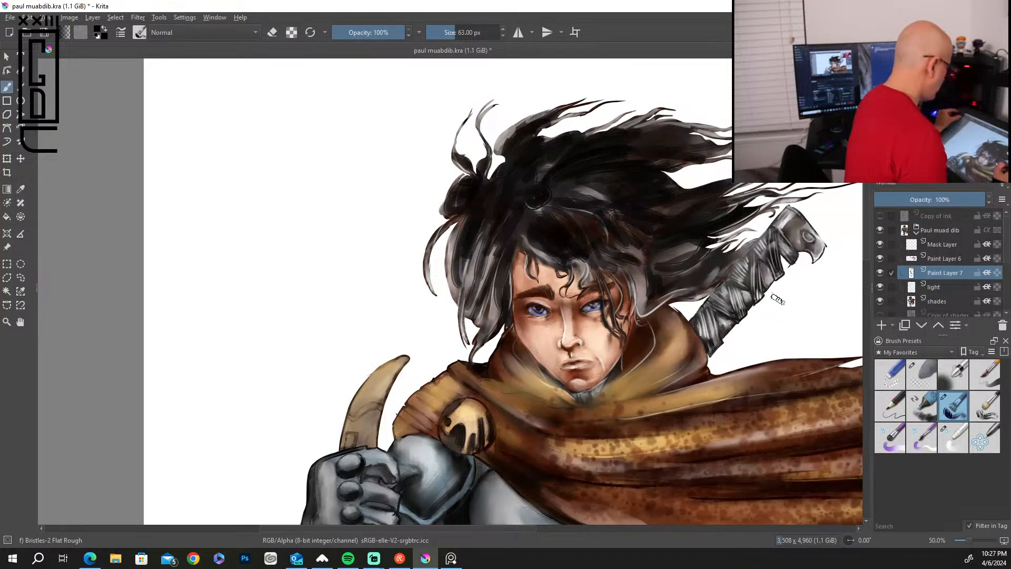
Paint dark shadows around the sword pommel's circular detail and along its curved lower edge with a 6 px brush.
key("bracketleft")
key("bracketleft")
key("bracketleft")
key("bracketright")
key("bracketright")
key("bracketright")
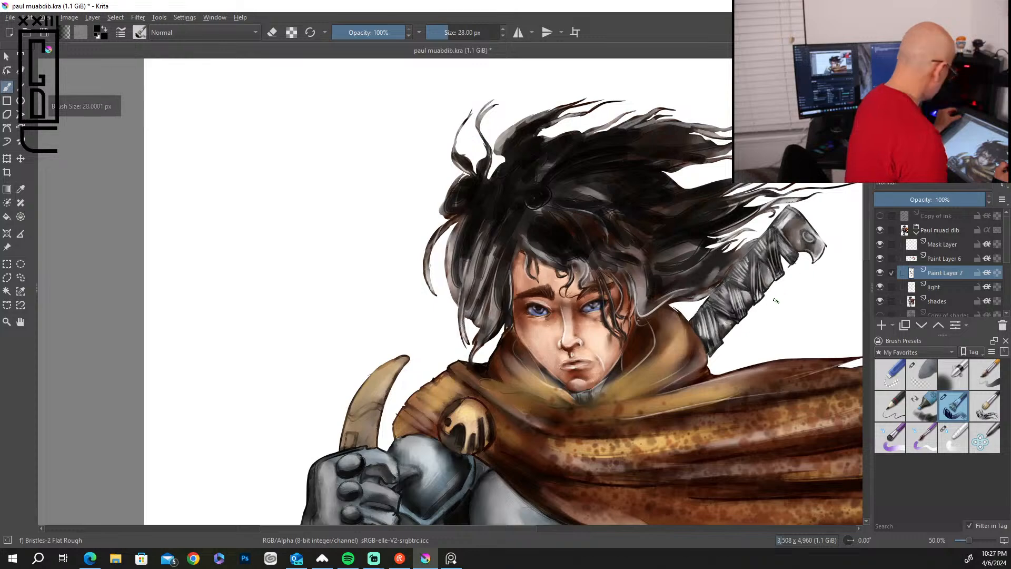
scroll(776, 300, "up", 10)
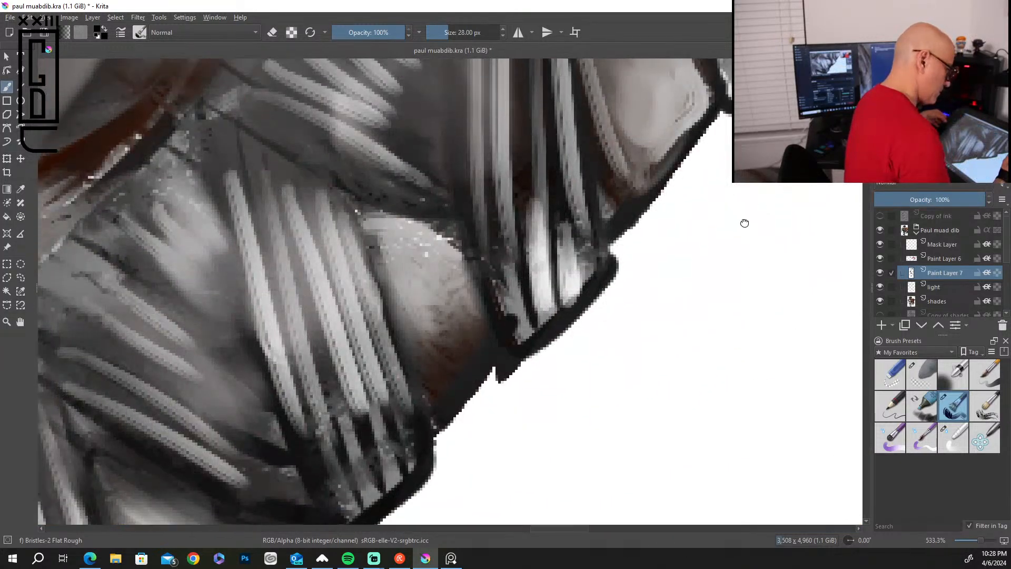
left_click_drag(745, 224, 568, 523)
left_click_drag(690, 233, 611, 449)
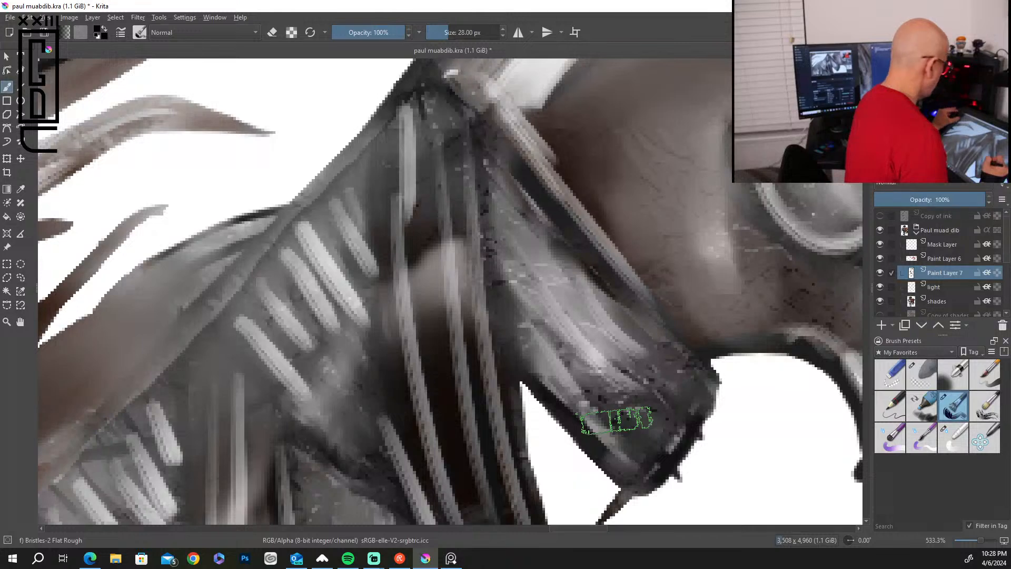
scroll(616, 422, "down", 3)
key("bracketleft")
key("bracketleft")
key("bracketleft")
key("bracketleft")
key("bracketleft")
key("bracketleft")
key("bracketleft")
key("bracketleft")
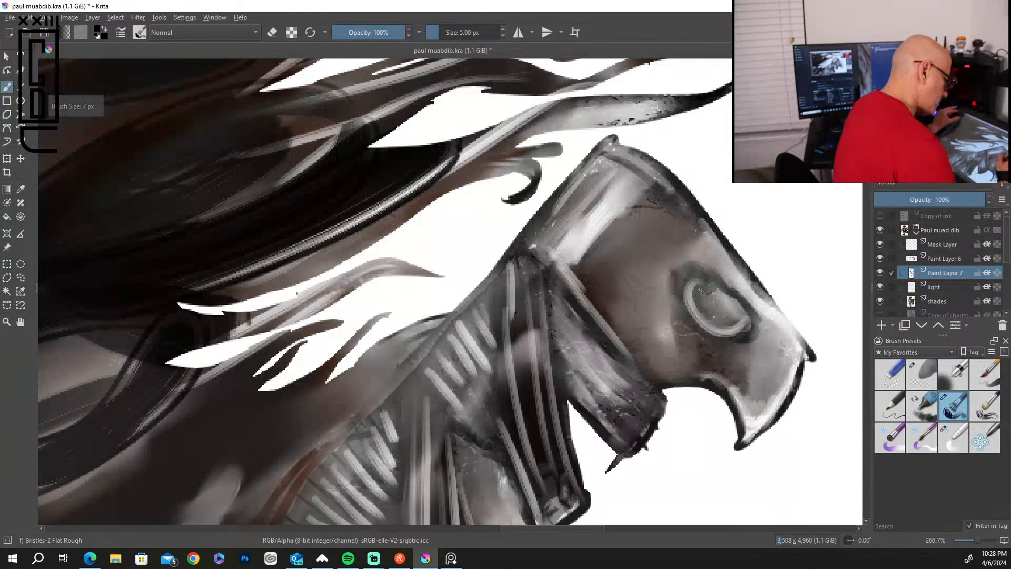
key("bracketright")
key("bracketright")
key("bracketright")
key("bracketright")
key("bracketleft")
key("bracketleft")
key("bracketleft")
key("bracketleft")
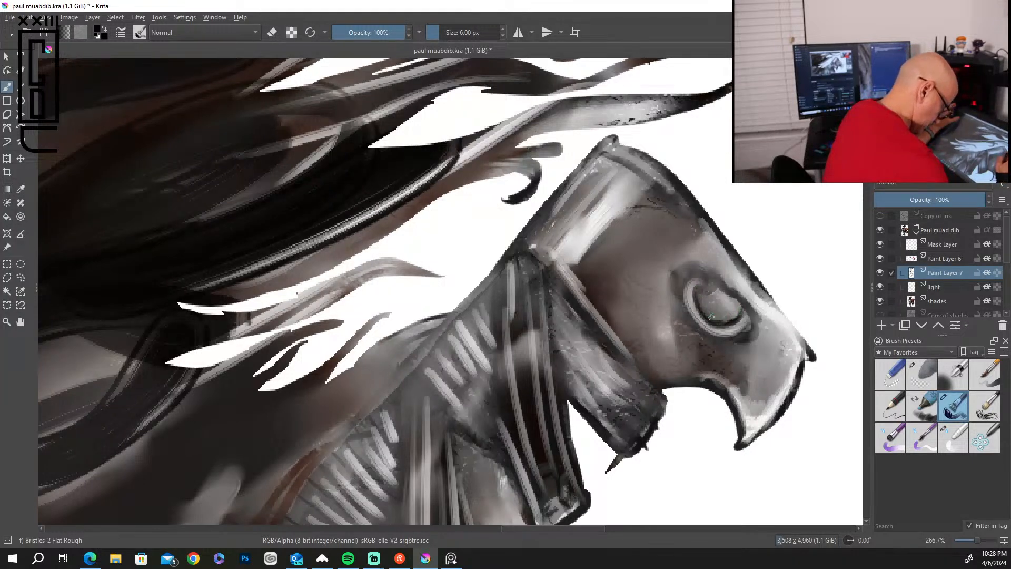
mouse_move(726, 289)
left_mouse_down()
mouse_move(757, 313)
mouse_move(754, 345)
mouse_move(736, 350)
left_mouse_up()
mouse_move(769, 298)
left_mouse_down()
mouse_move(810, 360)
mouse_move(795, 383)
left_mouse_up()
mouse_move(720, 384)
left_mouse_down()
mouse_move(736, 438)
mouse_move(702, 380)
mouse_move(666, 387)
left_mouse_up()
Paint black lines along the borders of the pommel's light band and the edge where it meets the wrapped grip.
left_click_drag(533, 245, 663, 397)
left_click_drag(658, 179, 574, 266)
left_click_drag(616, 227, 579, 267)
left_click_drag(664, 178, 614, 229)
left_click_drag(656, 196, 578, 284)
mouse_move(605, 186)
left_mouse_down()
mouse_move(550, 248)
mouse_move(592, 203)
left_mouse_up()
left_click_drag(595, 155, 508, 247)
Darken the grip's upper edge and paint black gaps between the wrap strips nearest the pommel.
left_click_drag(538, 212, 408, 376)
left_click_drag(488, 313, 467, 344)
left_click_drag(501, 345, 486, 367)
left_click_drag(505, 319, 473, 379)
left_click_drag(509, 277, 493, 385)
left_click_drag(521, 271, 516, 381)
left_click_drag(520, 337, 515, 368)
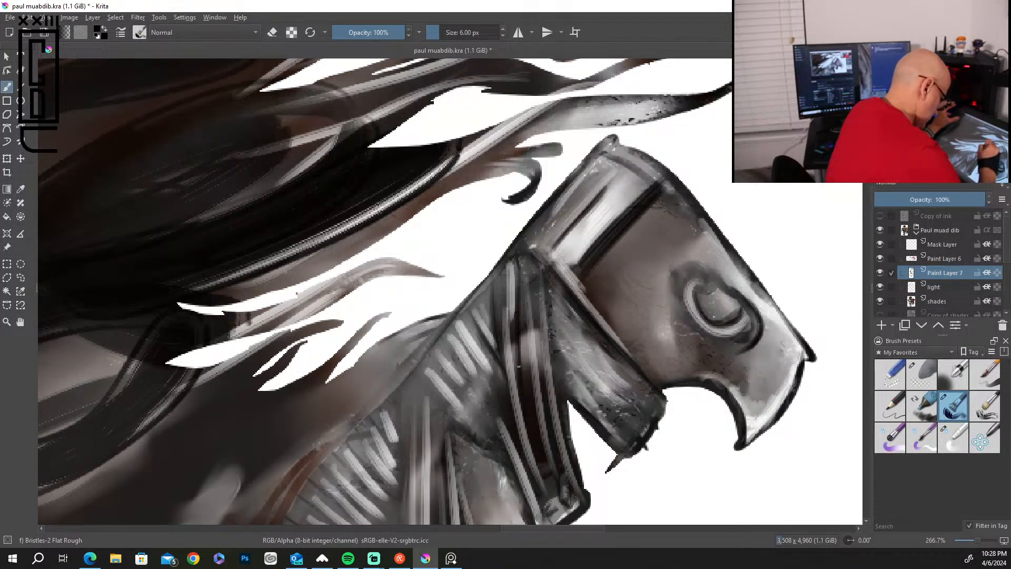
left_click_drag(539, 279, 533, 389)
left_click_drag(550, 326, 542, 432)
left_click_drag(560, 308, 550, 445)
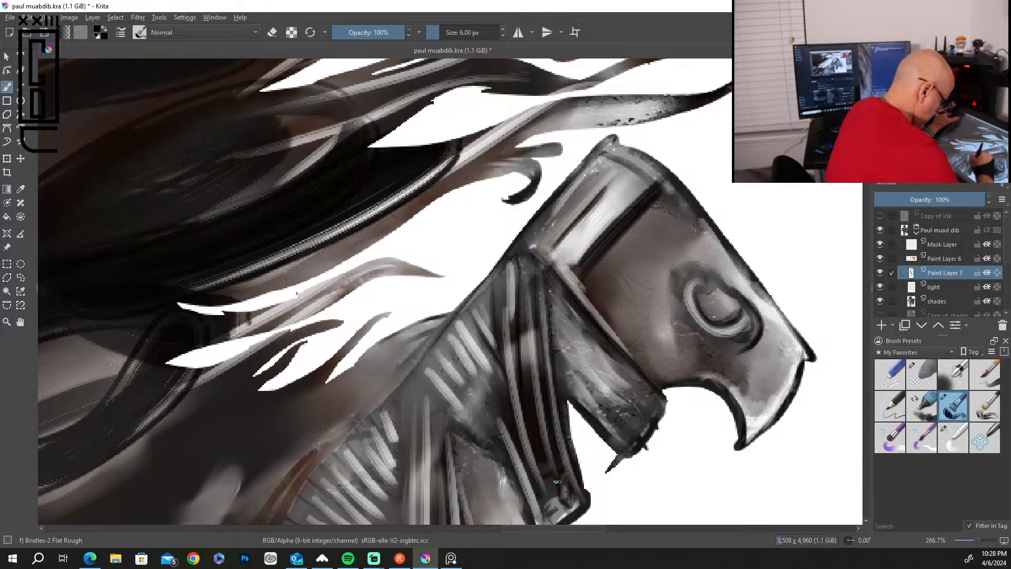
Paint black lines between the slanted and lengthwise strips of the next wrap section down the sword grip.
mouse_move(865, 158)
left_mouse_down()
mouse_move(865, 194)
mouse_move(865, 174)
left_mouse_up()
left_click_drag(437, 152, 445, 334)
left_click_drag(442, 203, 447, 269)
mouse_move(453, 185)
left_mouse_down()
mouse_move(466, 289)
mouse_move(481, 296)
left_mouse_up()
left_click_drag(473, 170, 537, 256)
left_click_drag(486, 132, 529, 220)
left_click_drag(469, 102, 526, 217)
left_click_drag(456, 82, 523, 197)
left_click_drag(489, 85, 507, 131)
left_click_drag(434, 80, 492, 158)
left_click_drag(451, 110, 490, 160)
left_click_drag(423, 101, 497, 174)
left_click_drag(434, 122, 485, 184)
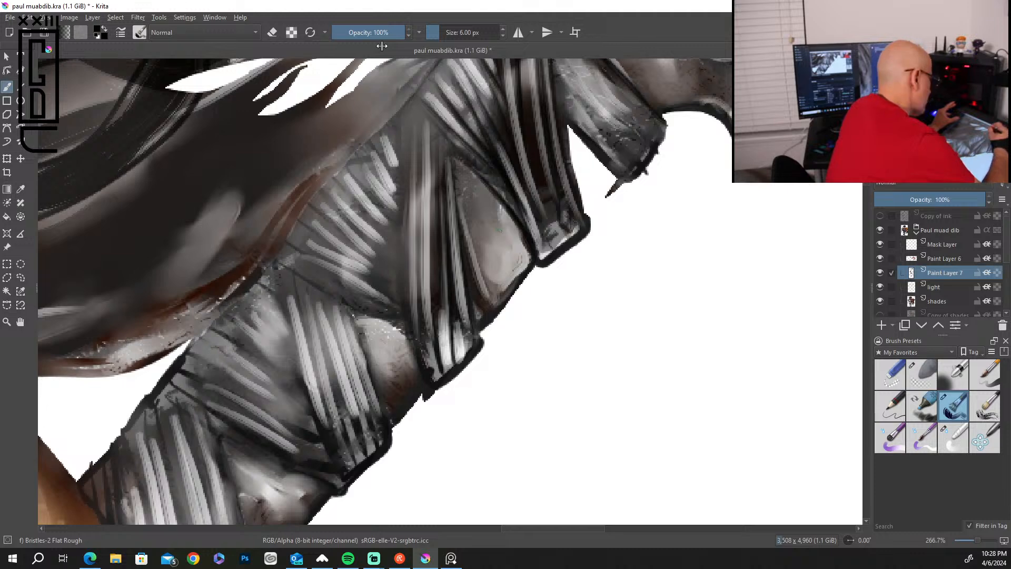
Add black lines along the long strips at mid-grip and between the short diagonal strips beside them.
mouse_move(423, 104)
left_mouse_down()
mouse_move(422, 288)
mouse_move(402, 282)
left_mouse_up()
left_click_drag(411, 159, 404, 308)
left_click_drag(434, 126, 430, 278)
left_click_drag(377, 132, 402, 200)
mouse_move(361, 148)
left_mouse_down()
mouse_move(398, 204)
mouse_move(395, 217)
left_mouse_up()
mouse_move(351, 166)
left_mouse_down()
mouse_move(394, 220)
mouse_move(395, 240)
left_mouse_up()
mouse_move(344, 195)
left_mouse_down()
mouse_move(357, 237)
mouse_move(317, 195)
mouse_move(389, 260)
left_mouse_up()
left_click_drag(340, 215, 395, 279)
left_click_drag(394, 201, 399, 301)
left_click_drag(403, 191, 404, 285)
left_click_drag(319, 216, 382, 267)
mouse_move(338, 232)
left_mouse_down()
mouse_move(393, 287)
mouse_move(364, 261)
mouse_move(386, 283)
left_mouse_up()
Paint black gaps between the long strips of the lower wrap band on the sword grip.
mouse_move(317, 257)
left_mouse_down()
mouse_move(377, 284)
mouse_move(392, 314)
mouse_move(381, 405)
left_mouse_up()
left_click_drag(369, 361, 391, 417)
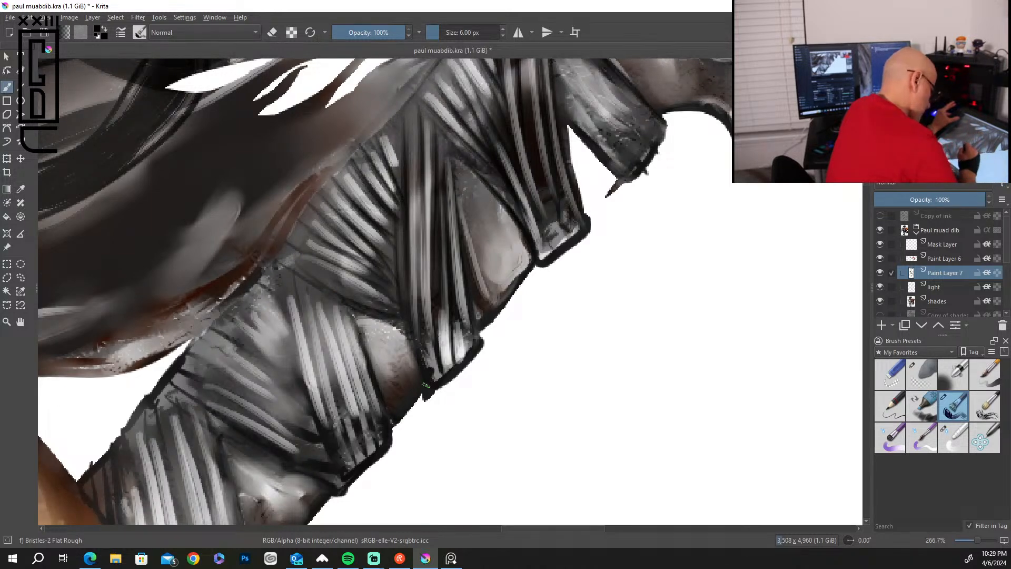
mouse_move(321, 291)
left_mouse_down()
mouse_move(357, 398)
mouse_move(349, 412)
left_mouse_up()
left_click_drag(315, 314, 349, 426)
left_click_drag(294, 278, 323, 403)
mouse_move(304, 317)
left_mouse_down()
mouse_move(334, 425)
mouse_move(315, 403)
left_mouse_up()
left_click_drag(341, 318, 372, 403)
left_click_drag(351, 342, 376, 428)
left_click_drag(287, 323, 307, 384)
Separate the diagonal strips beside the lower wrap band with black shadow lines.
left_click_drag(228, 337, 307, 397)
mouse_move(225, 310)
left_mouse_down()
mouse_move(286, 361)
mouse_move(289, 349)
left_mouse_up()
mouse_move(263, 290)
left_mouse_down()
mouse_move(289, 322)
mouse_move(291, 369)
mouse_move(315, 396)
left_mouse_up()
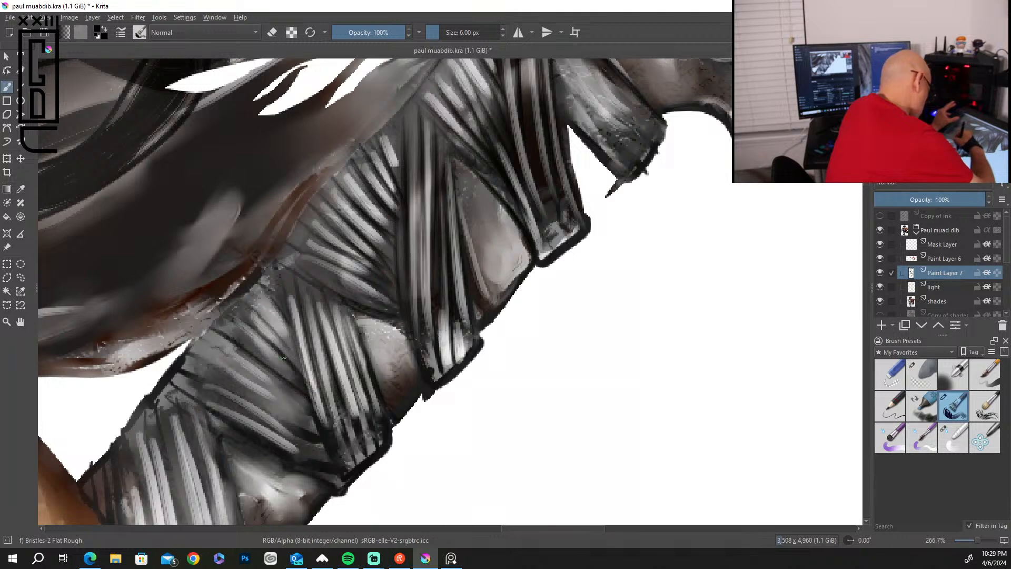
left_click_drag(263, 322, 304, 374)
left_click_drag(272, 299, 307, 376)
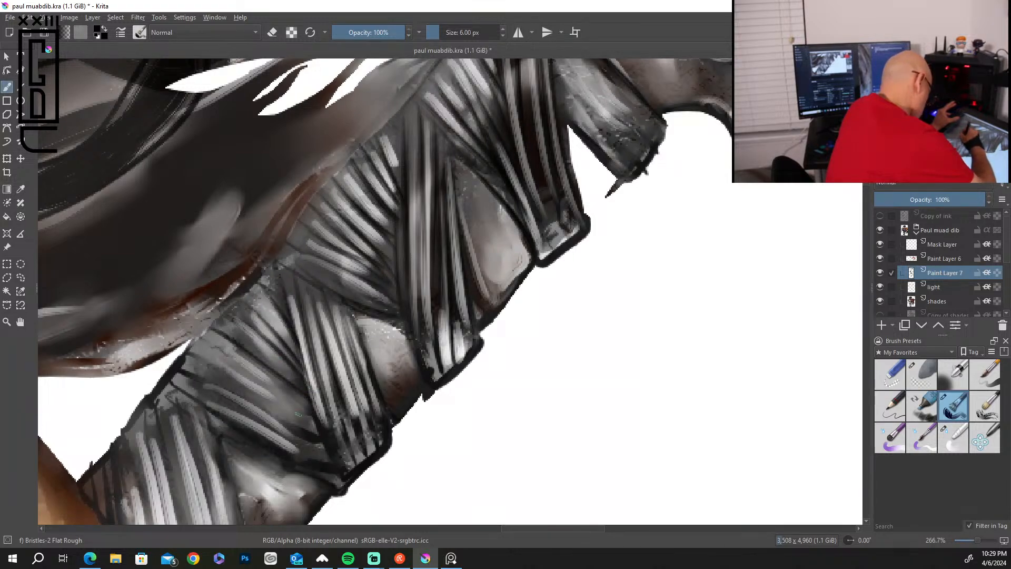
left_click_drag(216, 347, 308, 416)
left_click_drag(232, 362, 311, 422)
left_click_drag(273, 394, 316, 429)
left_click_drag(208, 374, 299, 428)
left_click_drag(208, 401, 317, 451)
left_click_drag(207, 415, 282, 458)
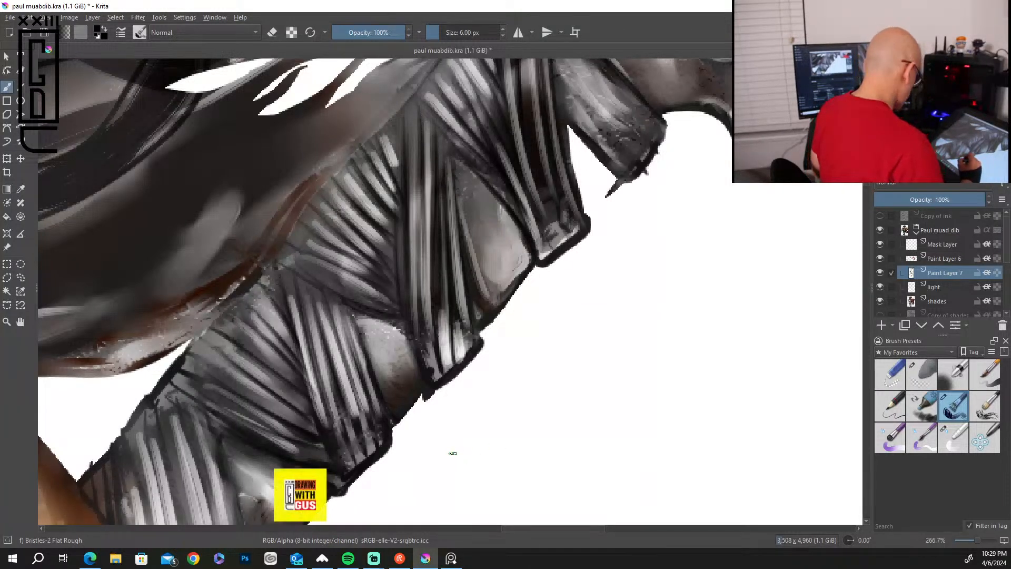
Paint black shadow lines between the diagonal strips of the lower wrap section on the sword grip and darken the section's lower edge.
left_click_drag(449, 431, 637, 295)
left_click_drag(367, 251, 470, 305)
left_click_drag(377, 239, 480, 300)
left_click_drag(375, 224, 484, 290)
left_click_drag(384, 228, 494, 299)
left_click_drag(389, 203, 486, 276)
left_click_drag(418, 225, 501, 289)
left_click_drag(403, 194, 501, 268)
left_click_drag(434, 193, 489, 251)
left_click_drag(432, 312, 520, 349)
Paint black gaps between the long strips of the lowest wrap band, nearest the hood, on the sword grip.
left_click_drag(412, 306, 442, 430)
left_click_drag(416, 324, 444, 439)
mouse_move(416, 348)
left_mouse_down()
mouse_move(444, 458)
mouse_move(378, 289)
mouse_move(423, 467)
left_mouse_up()
left_click_drag(393, 371, 402, 395)
left_click_drag(360, 314, 394, 459)
left_click_drag(364, 344, 399, 466)
left_click_drag(381, 360, 414, 482)
mouse_move(357, 276)
left_mouse_down()
mouse_move(349, 342)
mouse_move(386, 451)
left_mouse_up()
mouse_move(344, 312)
left_mouse_down()
mouse_move(381, 484)
mouse_move(341, 404)
mouse_move(371, 488)
left_mouse_up()
Add black lines along the base of the grip and its outermost strips where the sword meets the hood.
left_click_drag(288, 376, 345, 461)
mouse_move(298, 335)
left_mouse_down()
mouse_move(308, 408)
mouse_move(298, 378)
left_mouse_up()
mouse_move(311, 322)
left_mouse_down()
mouse_move(330, 435)
mouse_move(345, 452)
left_mouse_up()
left_click_drag(329, 381, 340, 431)
Set the brush size to 7 px and darken the loose hair strands over the eye and the jaw contour below them.
key("bracketright")
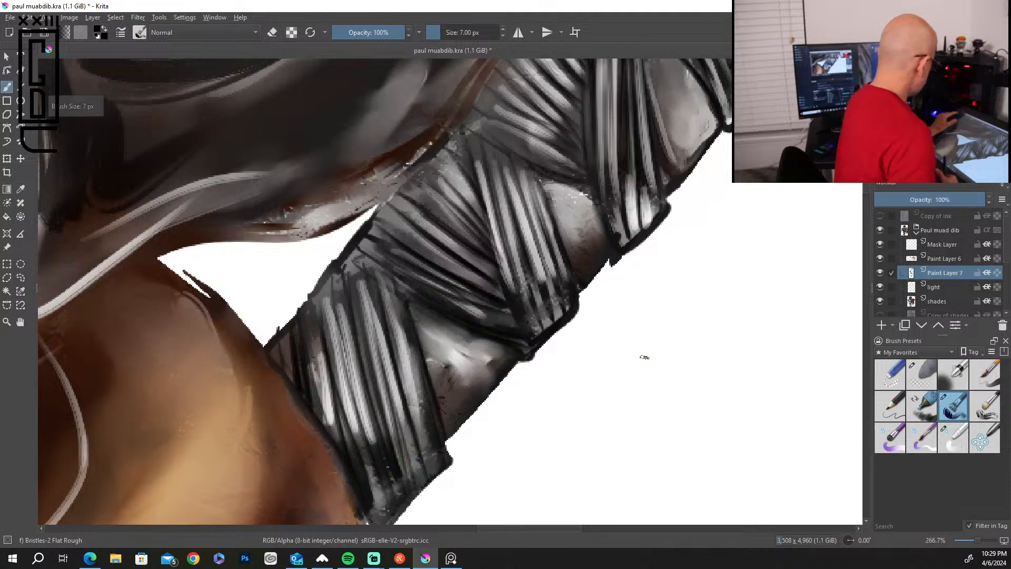
key("1")
scroll(643, 357, "down", 2)
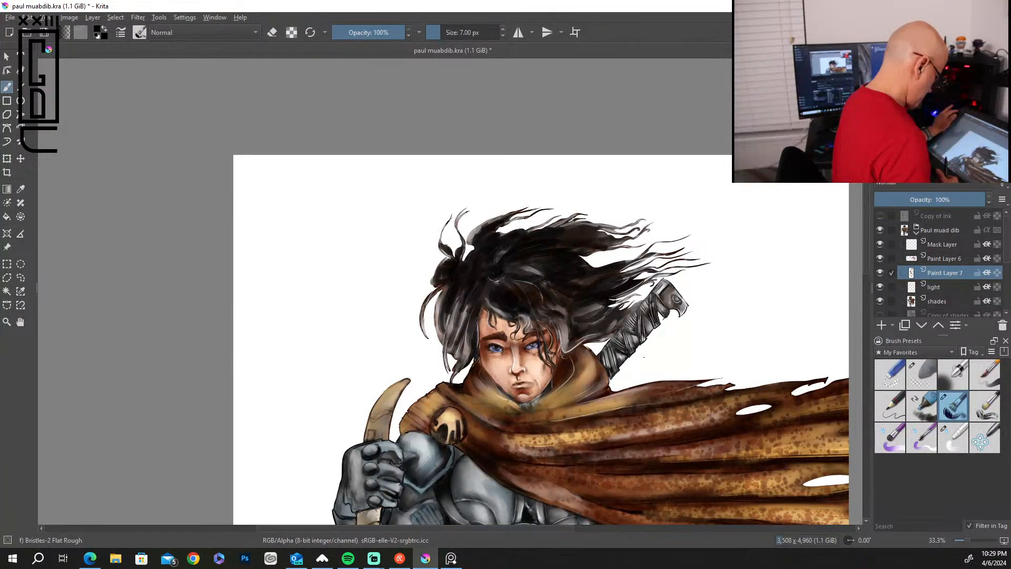
scroll(643, 357, "up", 6)
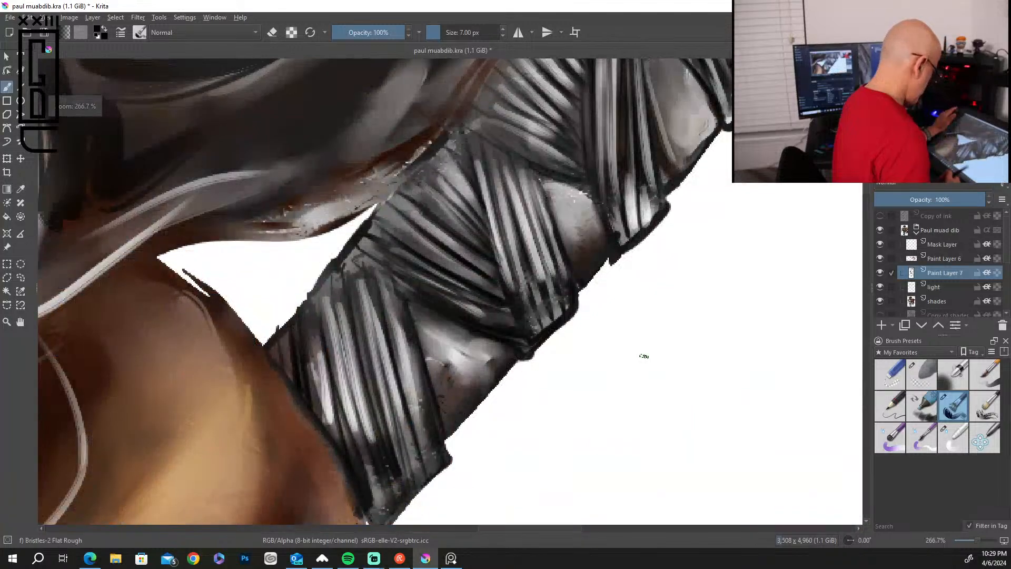
scroll(372, 371, "down", 3)
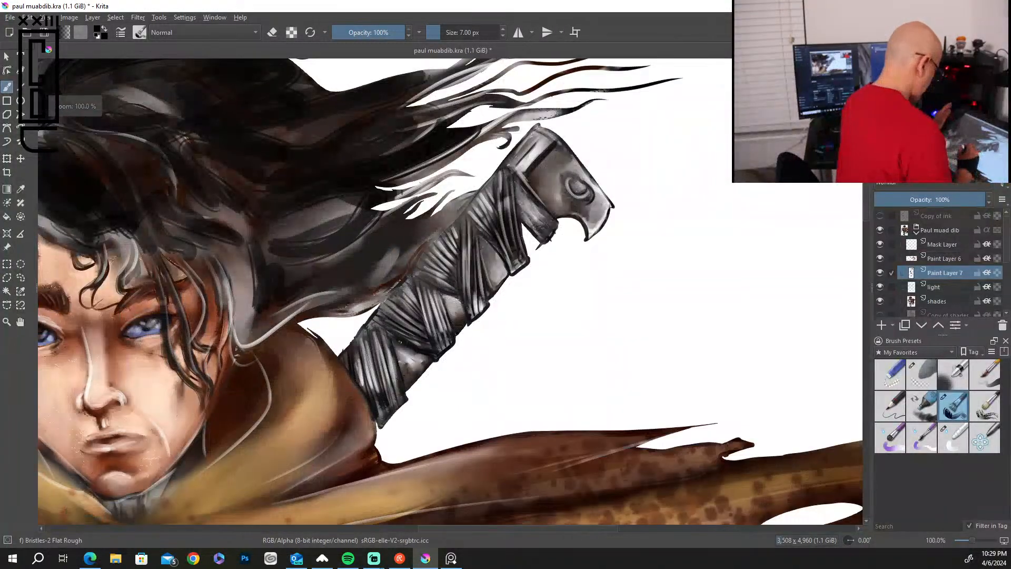
left_click_drag(128, 327, 405, 252)
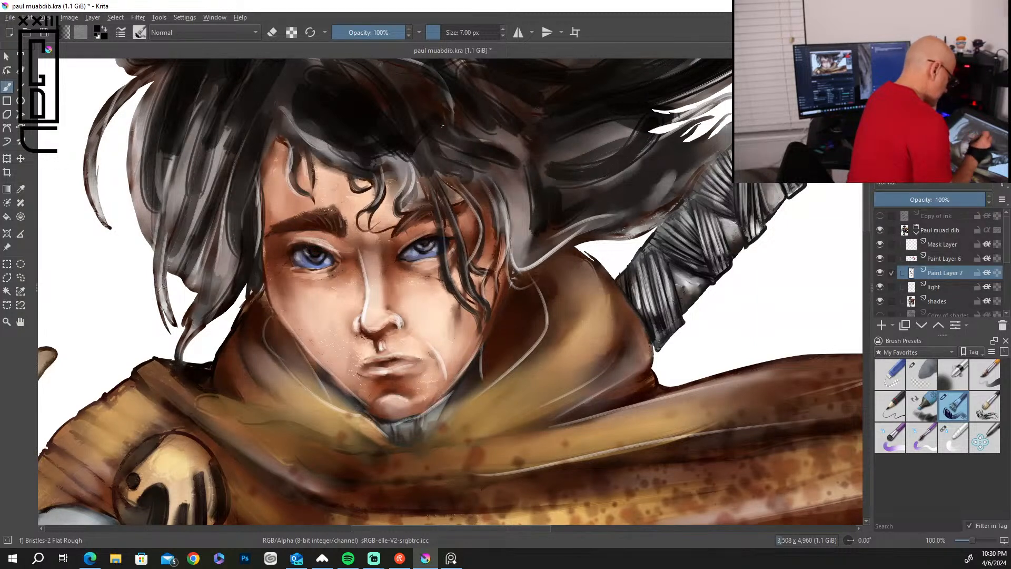
mouse_move(397, 233)
left_mouse_down()
mouse_move(435, 213)
mouse_move(455, 290)
left_mouse_up()
left_click_drag(443, 215, 461, 246)
left_click_drag(466, 284, 475, 297)
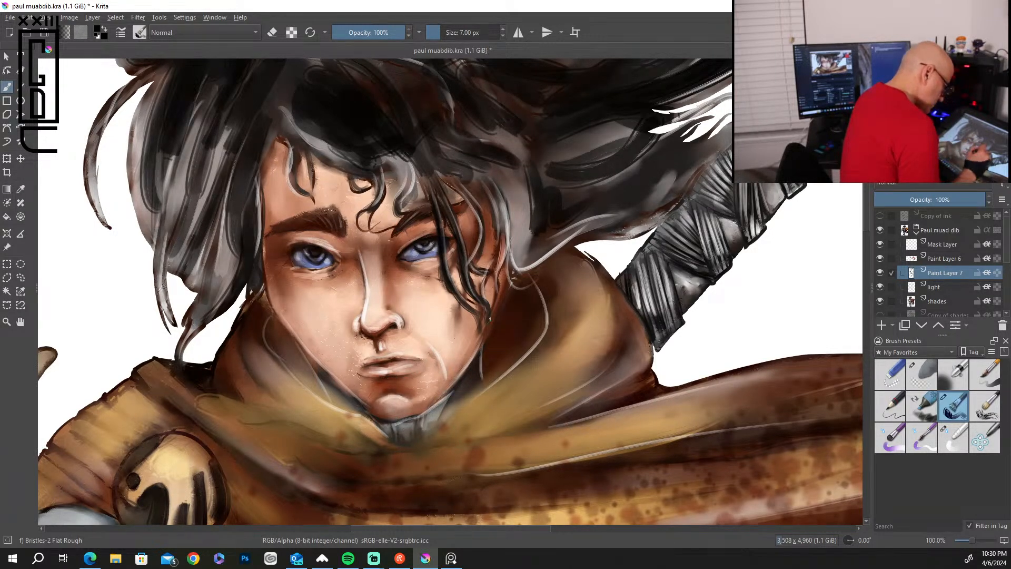
left_click_drag(492, 318, 451, 386)
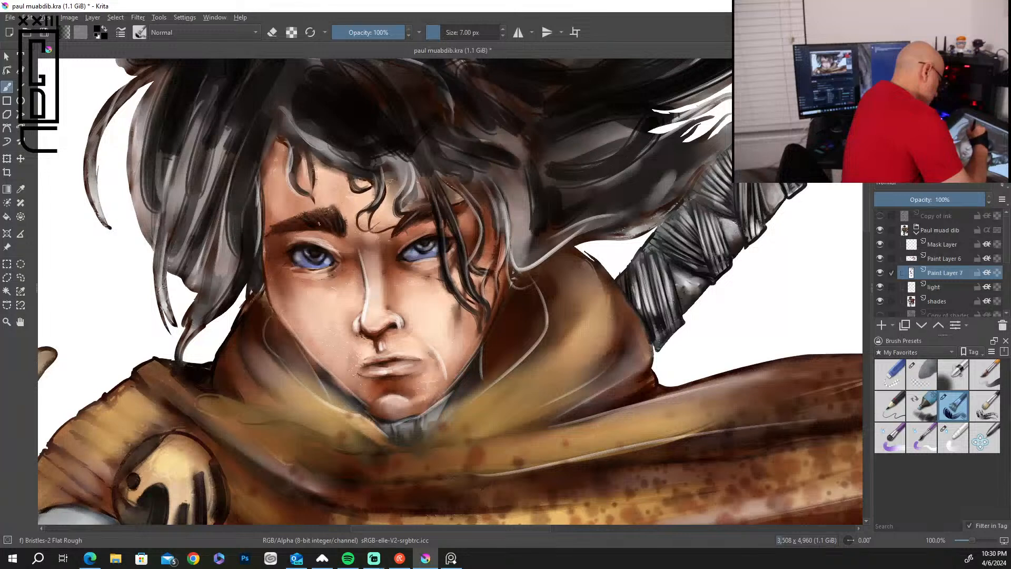
Paint thin black strands through the lower hair lock hanging left of the face, down to the hood.
mouse_move(258, 198)
left_mouse_down()
mouse_move(256, 244)
mouse_move(213, 308)
left_mouse_up()
left_click_drag(231, 238, 204, 319)
left_click_drag(227, 233, 209, 299)
left_click_drag(227, 255, 221, 301)
left_click_drag(232, 162, 227, 201)
mouse_move(218, 210)
left_mouse_down()
mouse_move(212, 269)
mouse_move(191, 291)
mouse_move(211, 233)
left_mouse_up()
left_click_drag(210, 233, 199, 299)
left_click_drag(261, 192, 255, 236)
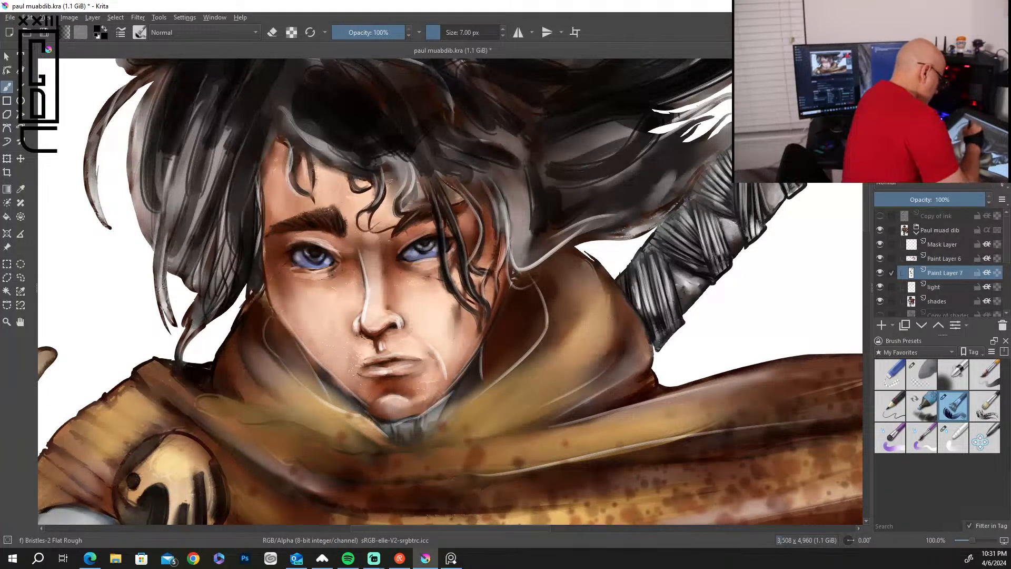
Deepen the curled bangs and the hairline on the left of the forehead with black strokes.
mouse_move(297, 140)
left_mouse_down()
mouse_move(289, 186)
mouse_move(308, 187)
left_mouse_up()
left_click_drag(312, 148, 362, 166)
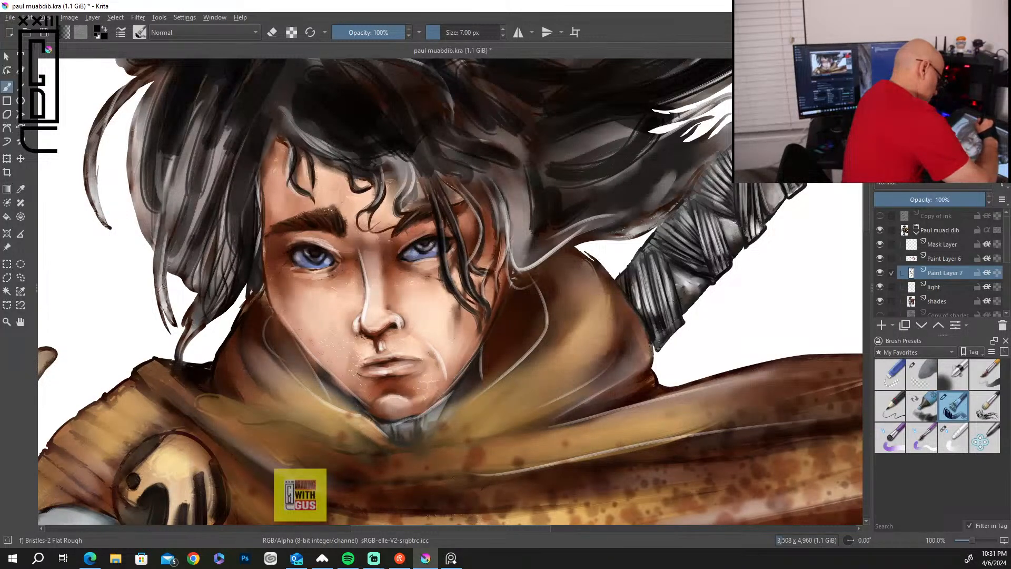
left_click_drag(303, 130, 318, 147)
left_click_drag(283, 107, 293, 129)
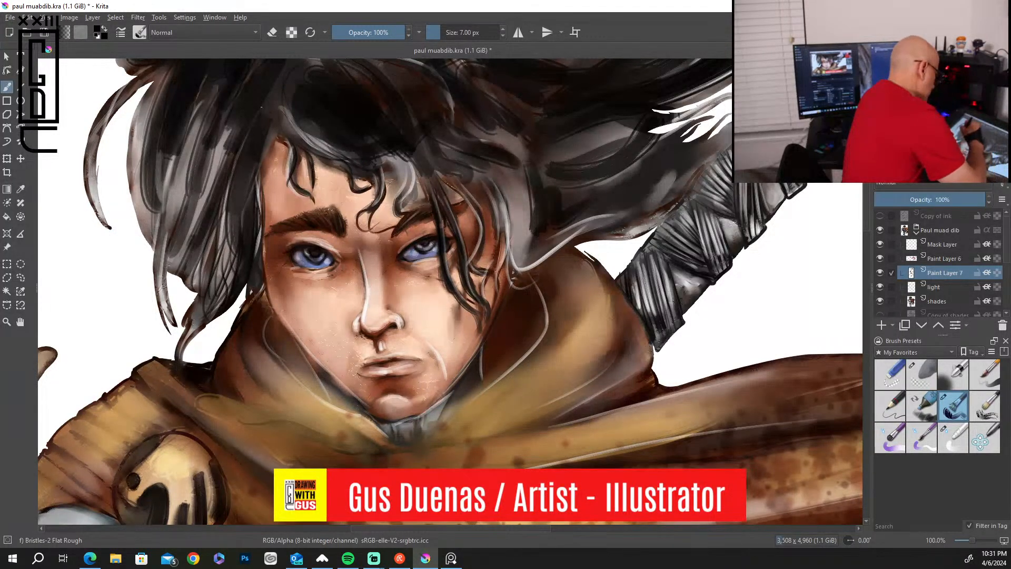
Add fine black strands to the outer hair left of the face and to the lock along the right temple.
left_click_drag(223, 143, 187, 242)
left_click_drag(218, 153, 170, 269)
left_click_drag(185, 183, 173, 217)
mouse_move(475, 173)
left_mouse_down()
mouse_move(511, 223)
mouse_move(506, 261)
left_mouse_up()
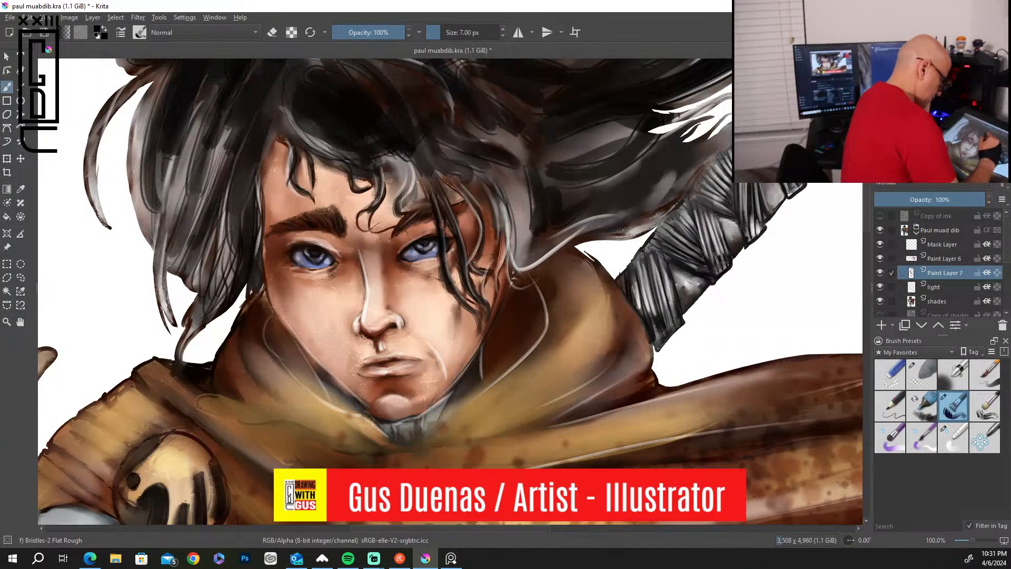
left_click_drag(505, 204, 493, 274)
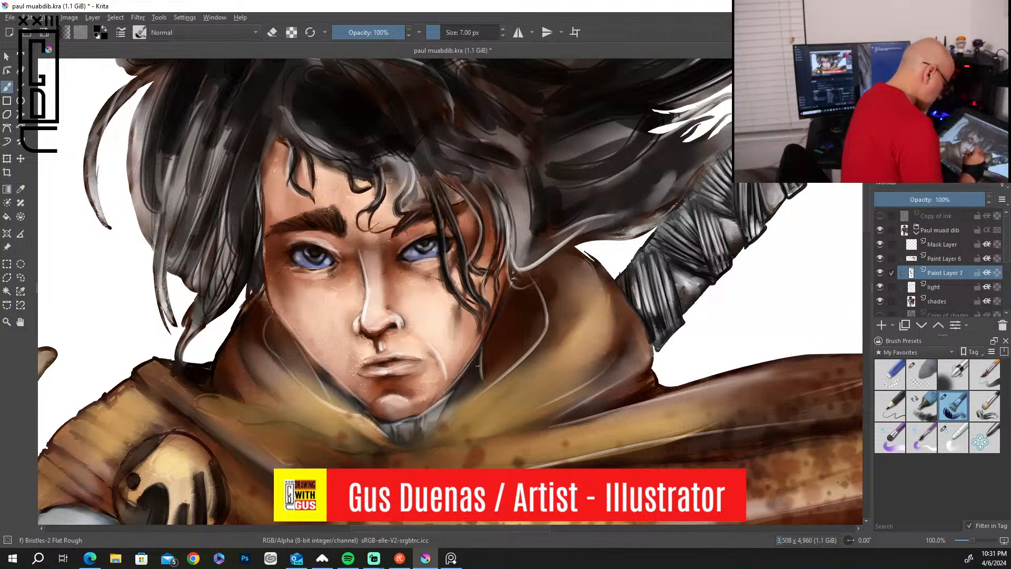
Set the brush size to 22 px and fill the hood's inner shadow right of the jaw with black.
scroll(479, 362, "up", 1)
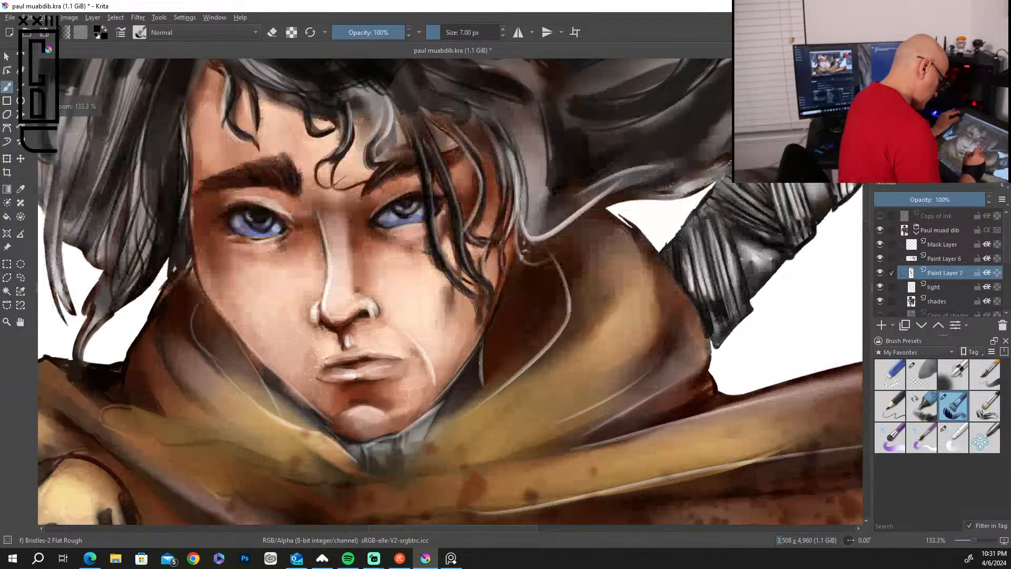
key("bracketright")
key("bracketright")
key("bracketright")
key("bracketright")
key("bracketright")
key("bracketright")
key("bracketright")
key("bracketright")
key("bracketright")
key("bracketright")
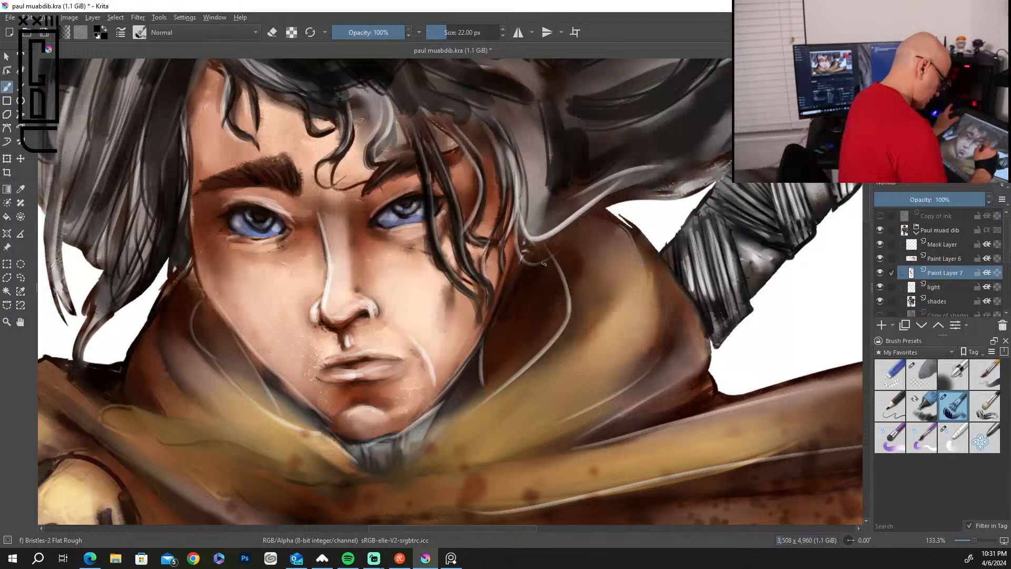
mouse_move(554, 282)
left_mouse_down()
mouse_move(556, 321)
mouse_move(539, 352)
mouse_move(523, 365)
mouse_move(544, 327)
mouse_move(500, 346)
left_mouse_up()
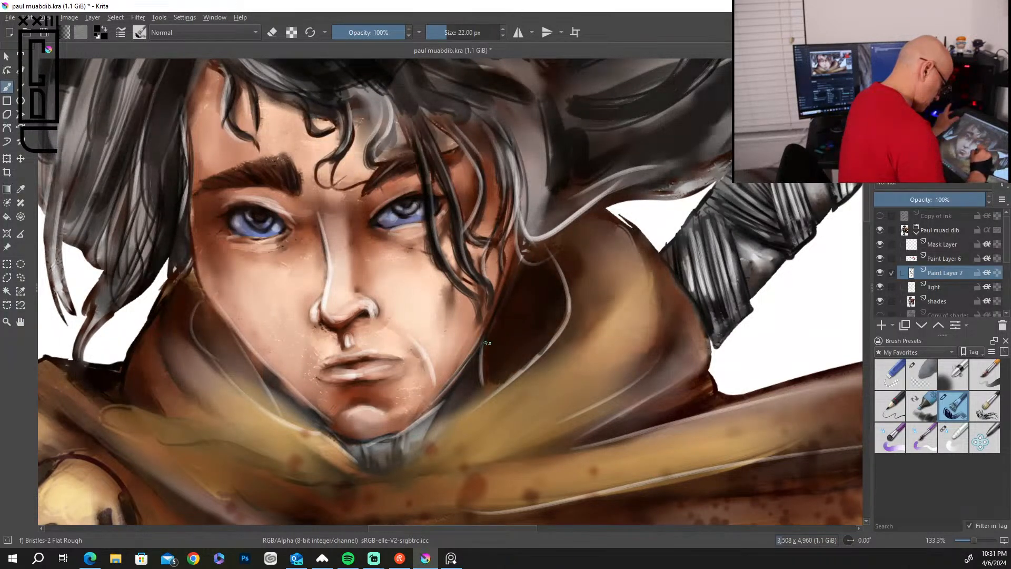
left_click_drag(523, 266, 517, 279)
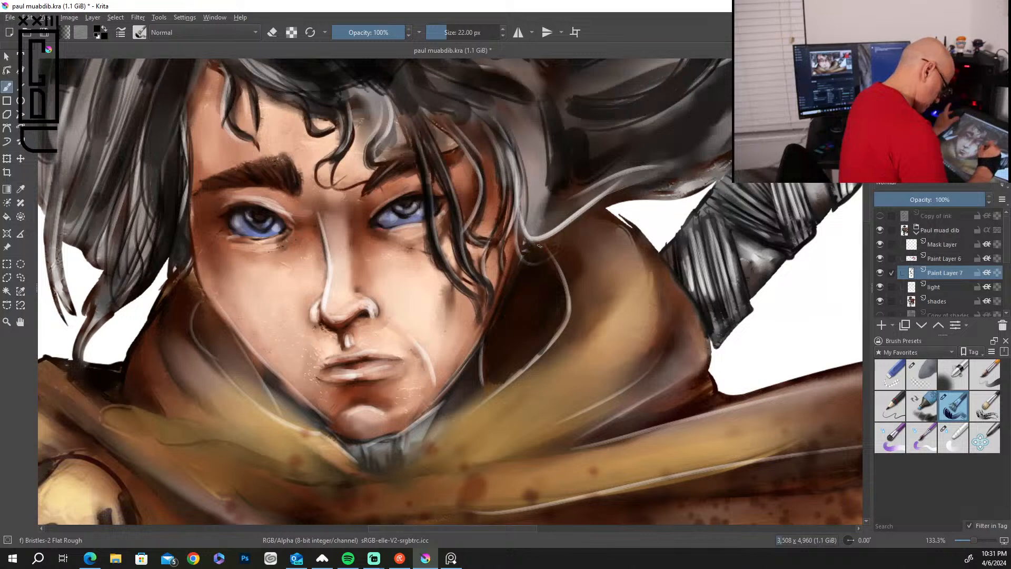
mouse_move(548, 282)
left_mouse_down()
mouse_move(542, 337)
mouse_move(534, 290)
left_mouse_up()
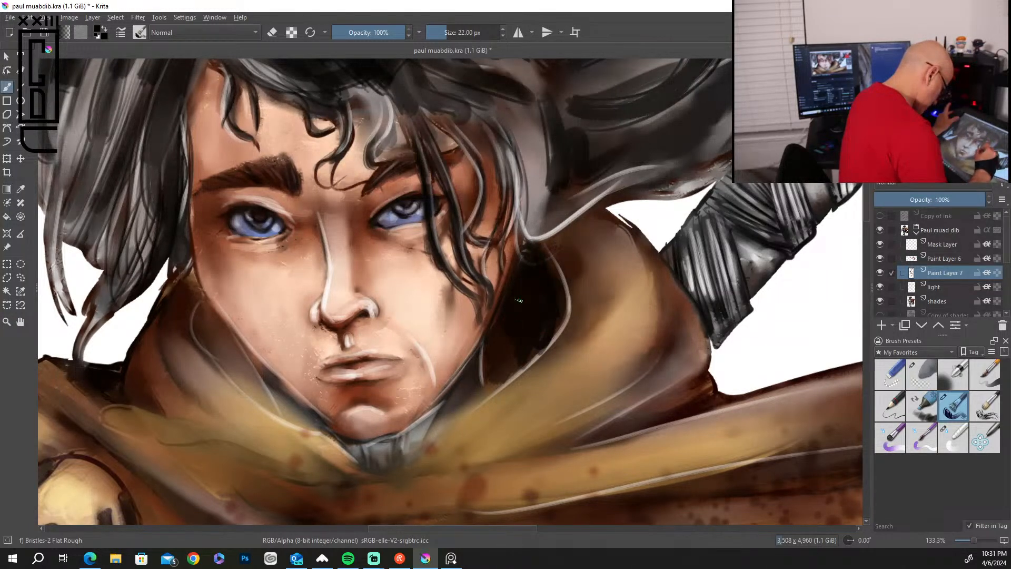
Paint black shadows along the hood's inner edge right of the chin and over the grey collar beneath it.
mouse_move(525, 354)
left_mouse_down()
mouse_move(487, 395)
mouse_move(479, 371)
mouse_move(425, 447)
left_mouse_up()
mouse_move(458, 402)
left_mouse_down()
mouse_move(426, 443)
mouse_move(488, 387)
mouse_move(450, 424)
left_mouse_up()
mouse_move(387, 454)
left_mouse_down()
mouse_move(375, 445)
mouse_move(384, 447)
left_mouse_up()
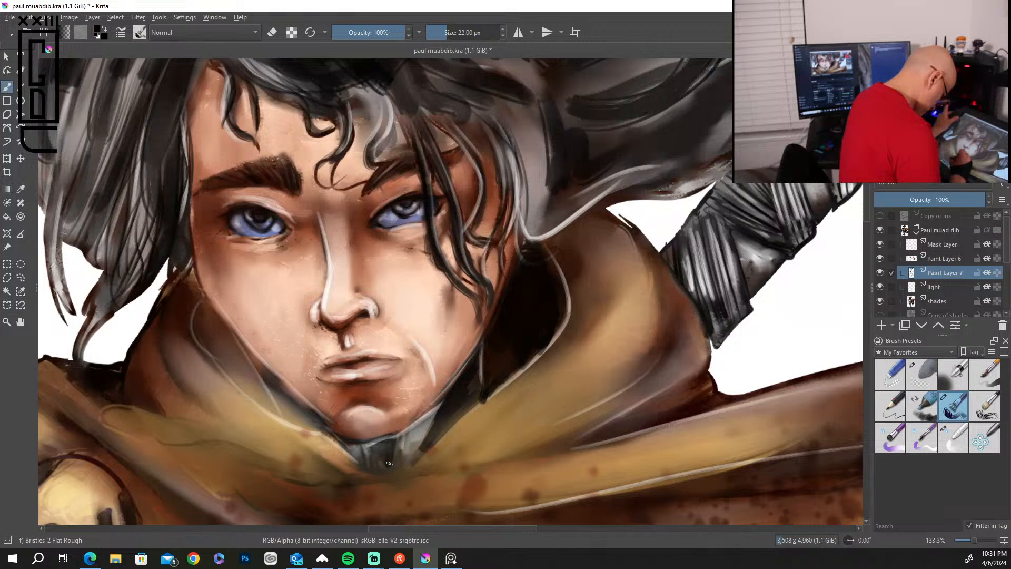
left_click_drag(424, 423, 410, 461)
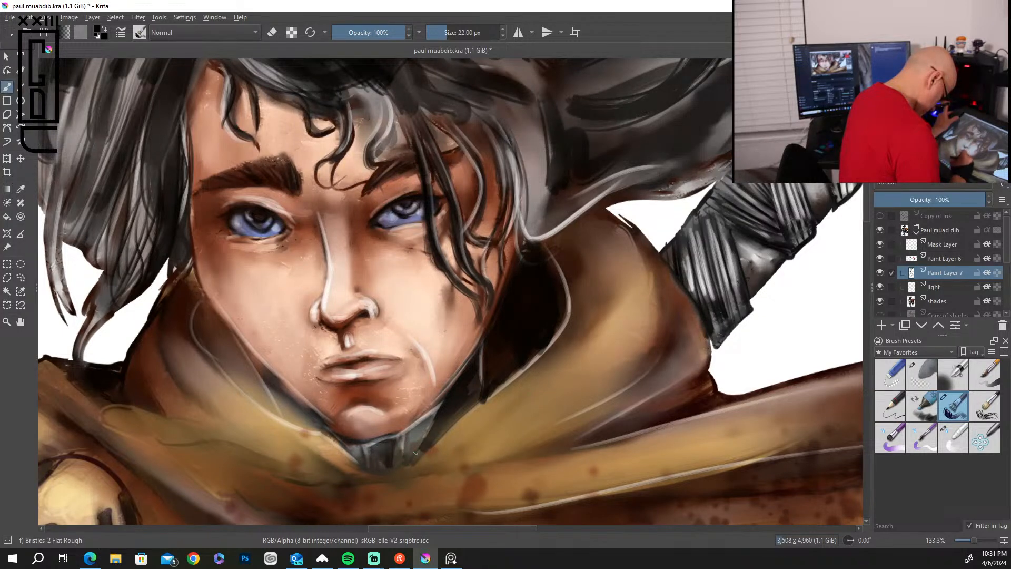
Blacken the gap between the left jawline and the hood, from the cheek down to the chin.
left_click_drag(207, 306, 266, 392)
mouse_move(224, 325)
left_mouse_down()
mouse_move(269, 403)
mouse_move(204, 327)
mouse_move(226, 374)
mouse_move(276, 412)
left_mouse_up()
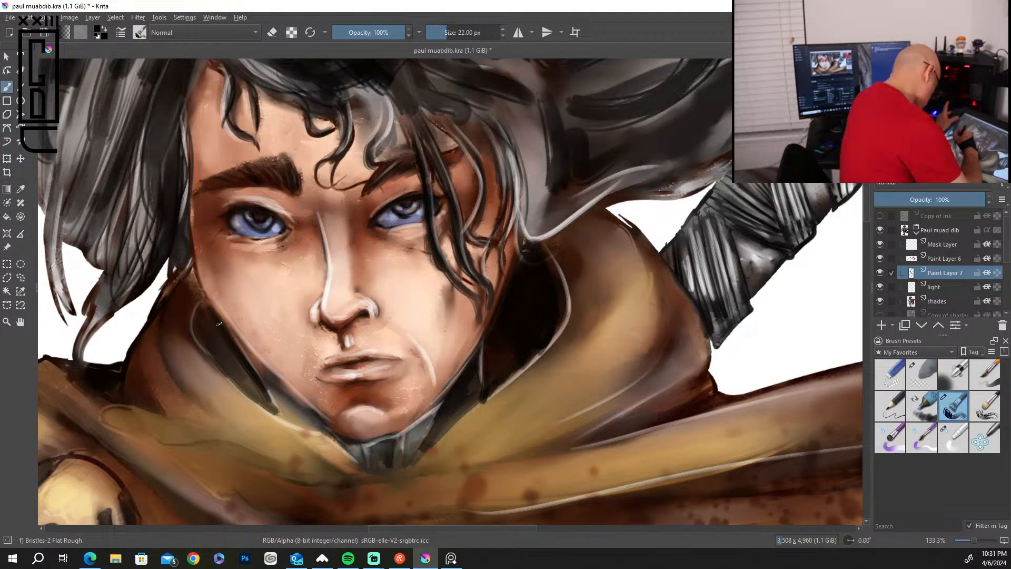
mouse_move(202, 301)
left_mouse_down()
mouse_move(211, 342)
mouse_move(264, 372)
mouse_move(253, 358)
mouse_move(292, 395)
left_mouse_up()
left_click_drag(258, 366, 316, 421)
mouse_move(268, 378)
left_mouse_down()
mouse_move(289, 419)
mouse_move(308, 427)
left_mouse_up()
left_click_drag(280, 393, 353, 456)
mouse_move(258, 379)
left_mouse_down()
mouse_move(285, 416)
mouse_move(206, 349)
mouse_move(314, 429)
left_mouse_up()
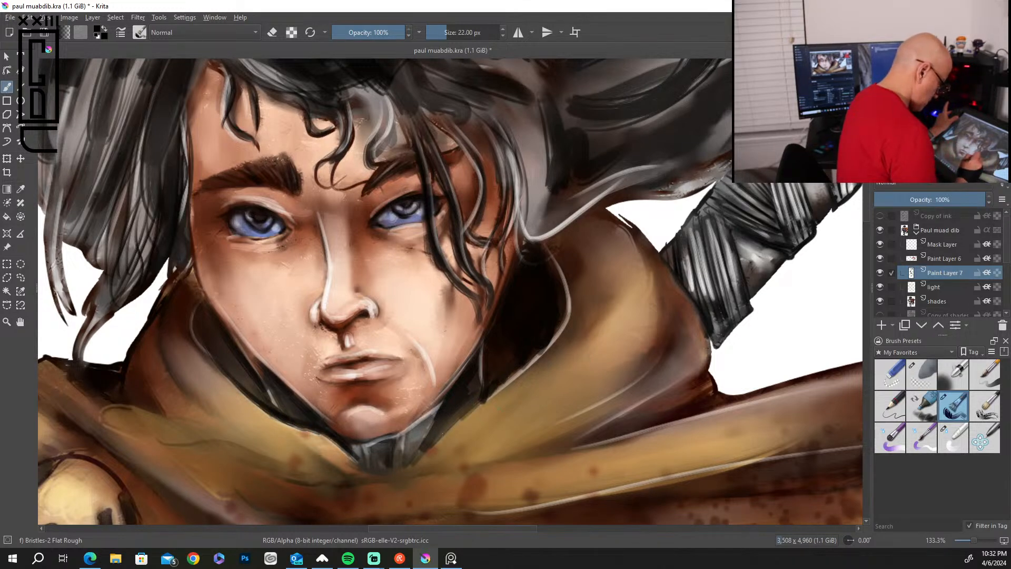
Paint dark fold shadows along the outer right side of the hood and down its lower crease.
mouse_move(667, 349)
left_mouse_down()
mouse_move(635, 386)
mouse_move(528, 449)
left_mouse_up()
left_click_drag(696, 375, 605, 427)
left_click_drag(659, 254, 707, 342)
mouse_move(687, 296)
left_mouse_down()
mouse_move(666, 366)
mouse_move(682, 332)
mouse_move(689, 359)
mouse_move(696, 319)
mouse_move(704, 357)
mouse_move(692, 374)
mouse_move(686, 360)
mouse_move(668, 374)
left_mouse_up()
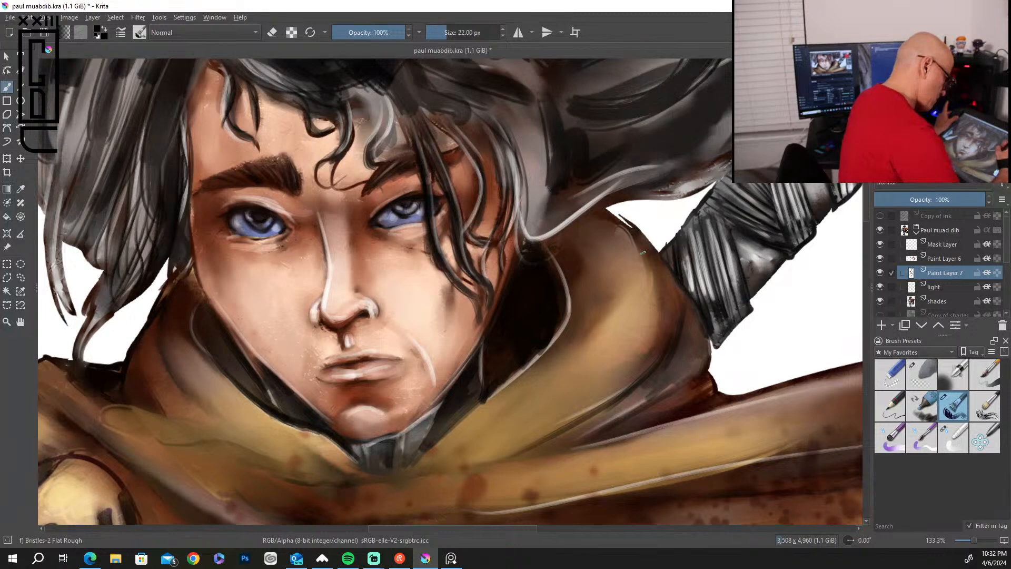
left_click_drag(651, 238, 665, 297)
mouse_move(662, 263)
left_mouse_down()
mouse_move(683, 294)
mouse_move(666, 279)
mouse_move(655, 331)
mouse_move(653, 282)
mouse_move(639, 378)
left_mouse_up()
mouse_move(655, 289)
left_mouse_down()
mouse_move(631, 389)
mouse_move(673, 317)
mouse_move(652, 341)
mouse_move(631, 231)
left_mouse_up()
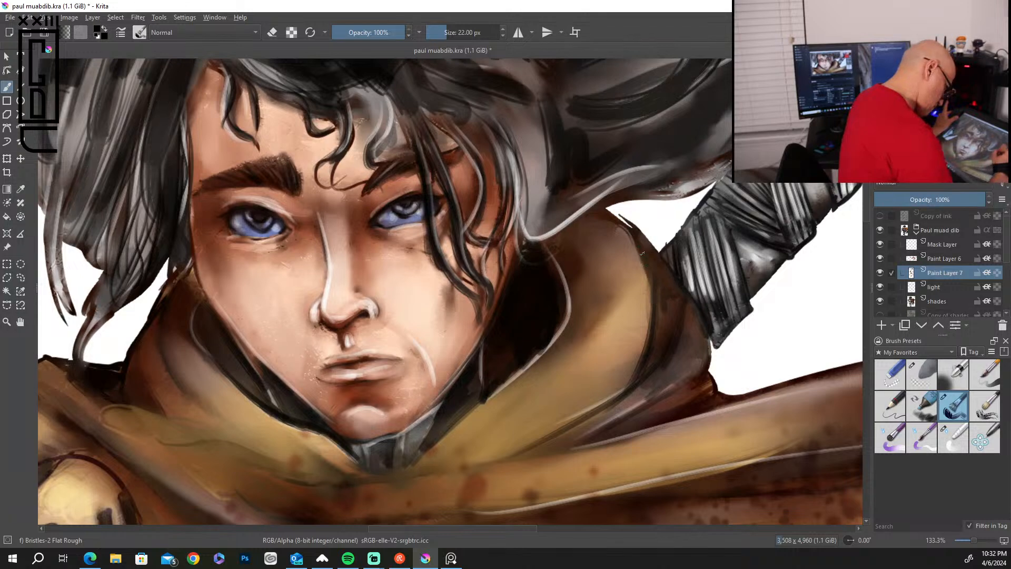
left_click_drag(635, 375, 608, 401)
Darken the fold creases on the left side of the hood down to where it meets the shoulder.
mouse_move(160, 337)
left_mouse_down()
mouse_move(209, 411)
mouse_move(188, 389)
mouse_move(246, 424)
left_mouse_up()
left_click_drag(192, 310, 227, 416)
left_click_drag(190, 342, 221, 413)
left_click_drag(180, 338, 198, 398)
left_click_drag(172, 348, 188, 397)
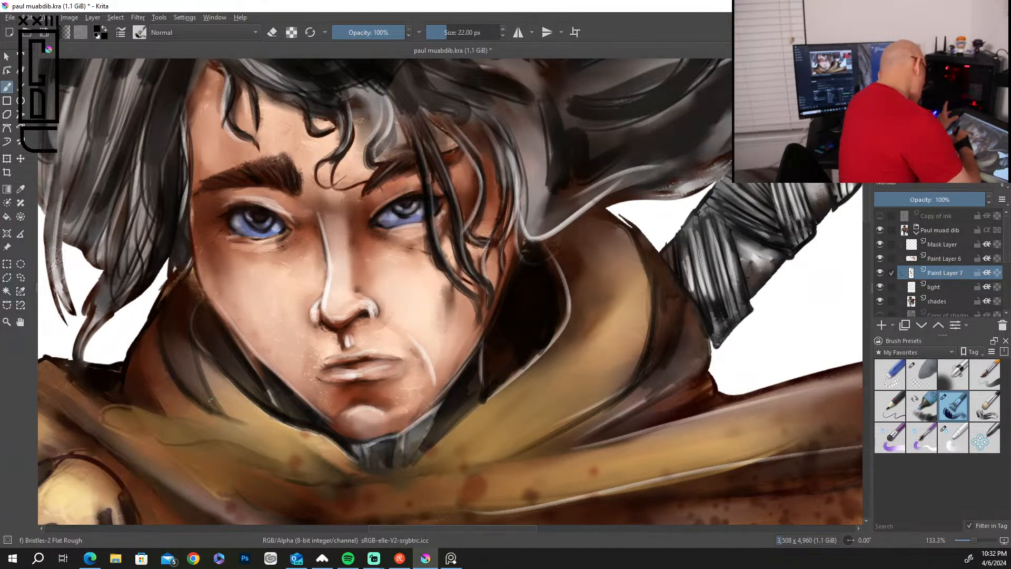
left_click_drag(229, 416, 311, 453)
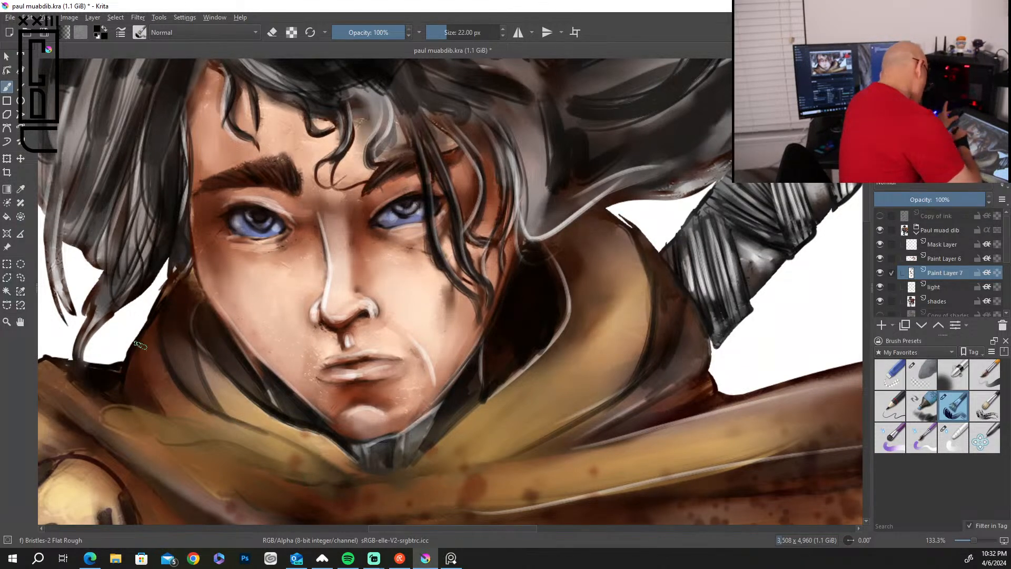
mouse_move(148, 389)
left_mouse_down()
mouse_move(176, 420)
mouse_move(133, 398)
left_mouse_up()
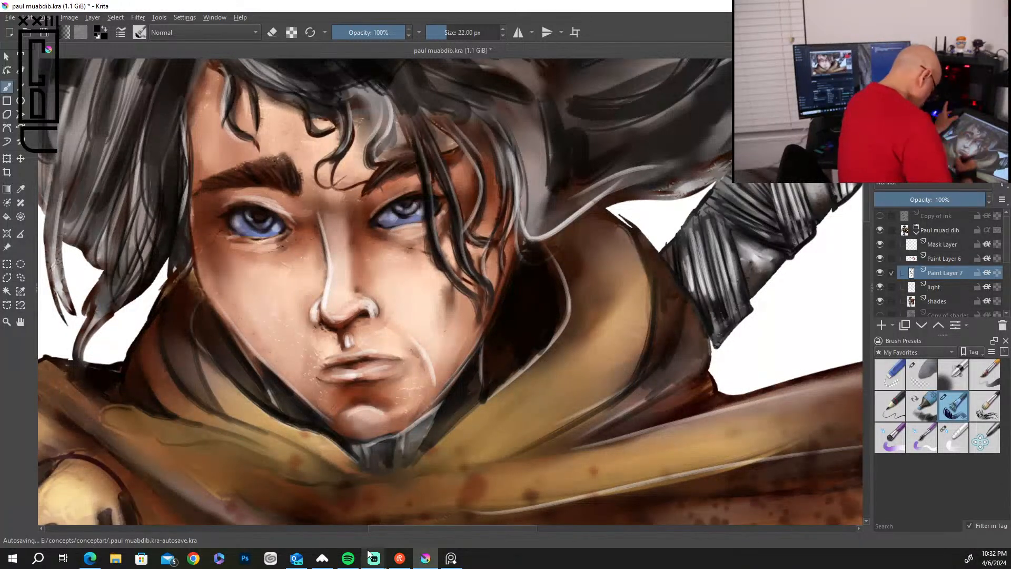
Darken the right rim of the round cape brooch and paint dark shadow lines between the pleats on the shoulder above it.
mouse_move(508, 440)
left_mouse_down()
mouse_move(794, 334)
mouse_move(754, 205)
mouse_move(681, 174)
left_mouse_up()
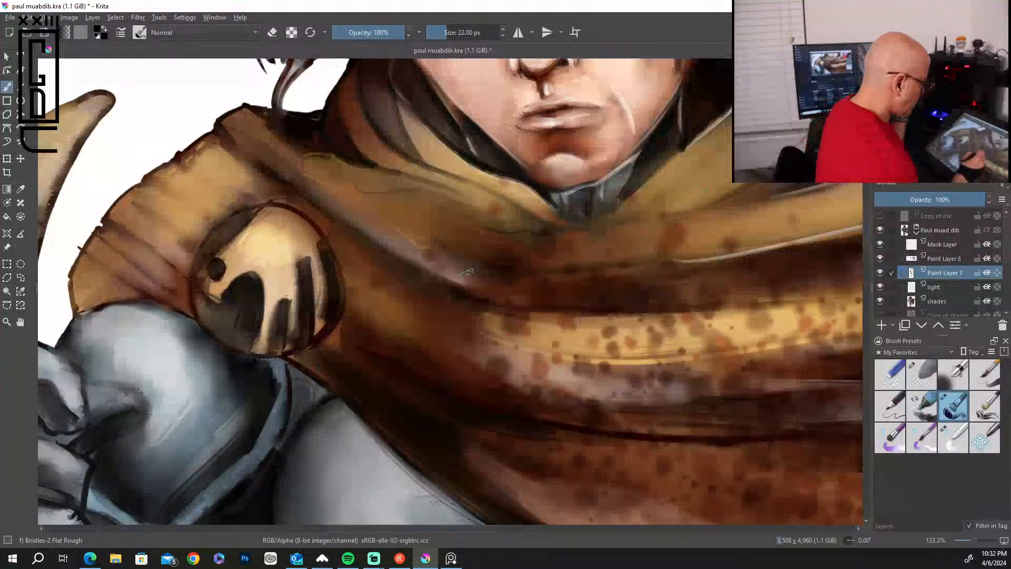
mouse_move(281, 202)
left_mouse_down()
mouse_move(328, 250)
mouse_move(300, 210)
mouse_move(326, 240)
mouse_move(320, 339)
left_mouse_up()
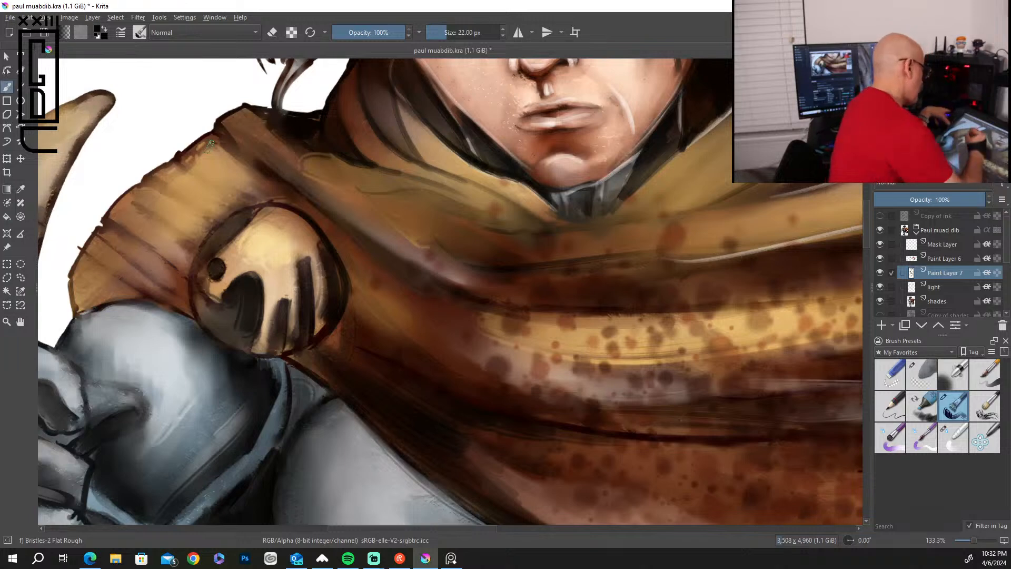
left_click_drag(182, 158, 256, 201)
left_click_drag(217, 135, 309, 204)
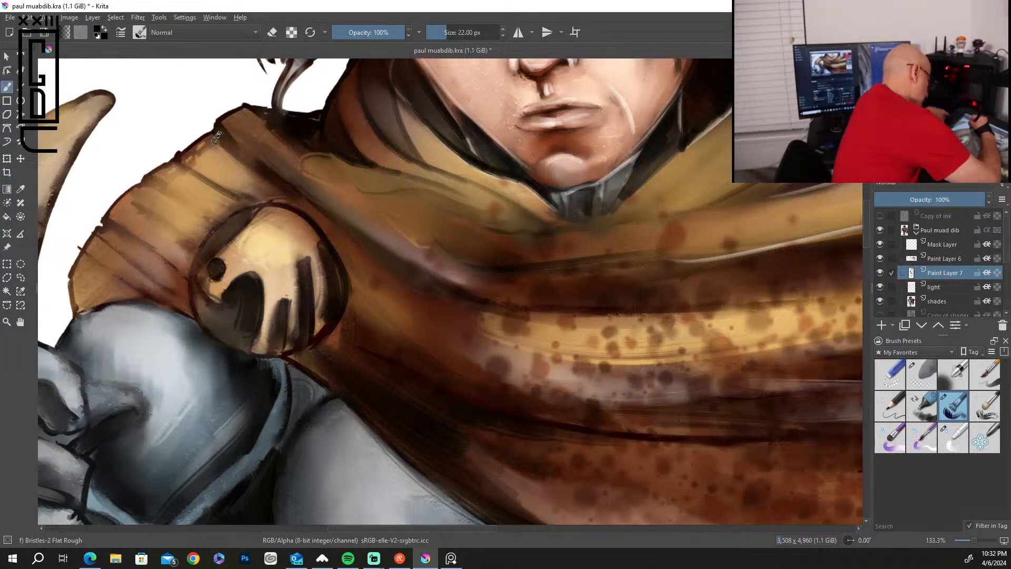
mouse_move(208, 172)
left_mouse_down()
mouse_move(237, 179)
mouse_move(191, 163)
mouse_move(209, 175)
mouse_move(274, 192)
left_mouse_up()
left_click_drag(161, 188, 230, 215)
left_click_drag(147, 213, 199, 239)
left_click_drag(127, 232, 185, 270)
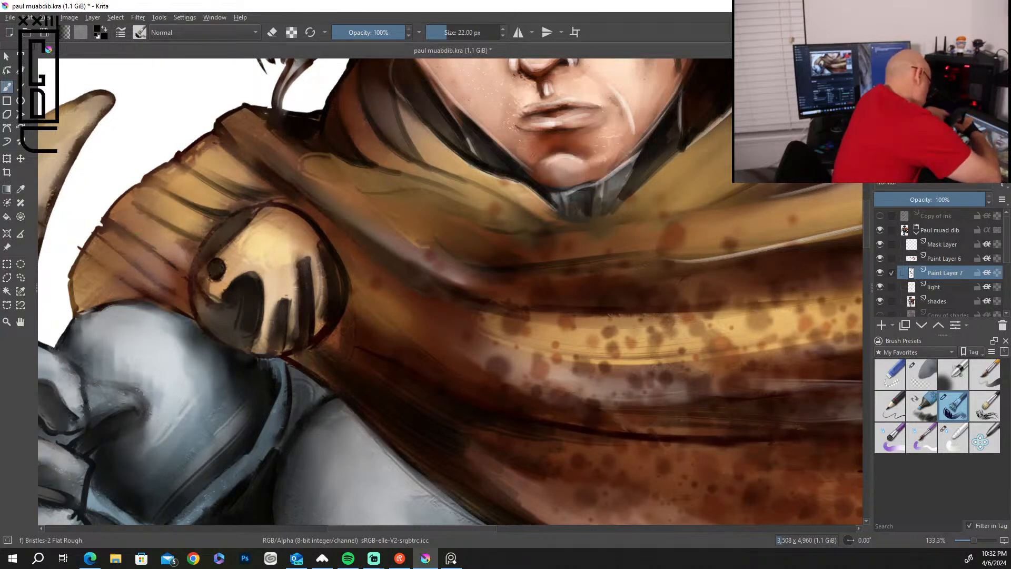
scroll(215, 321, "down", 8)
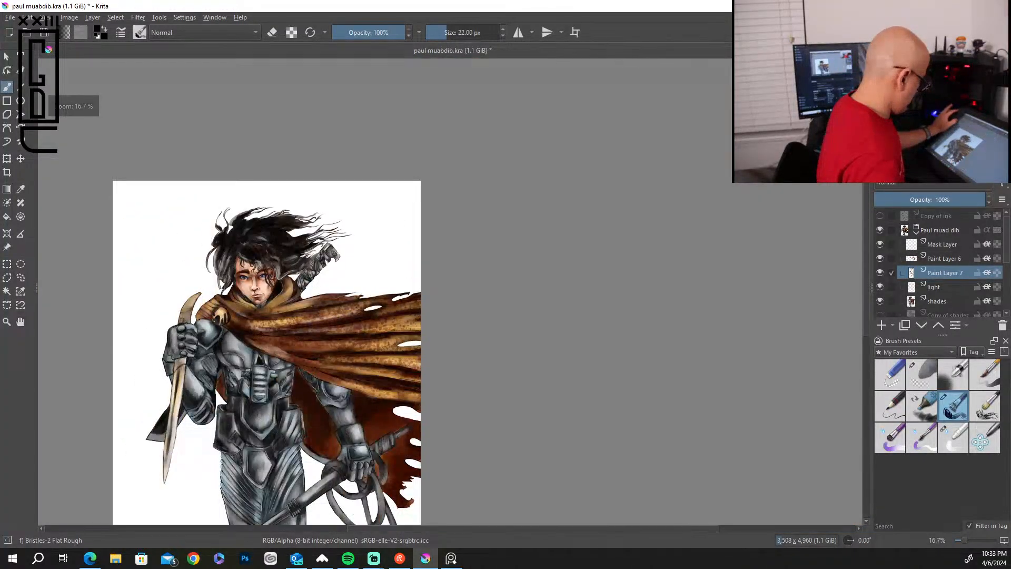
scroll(214, 387, "up", 3)
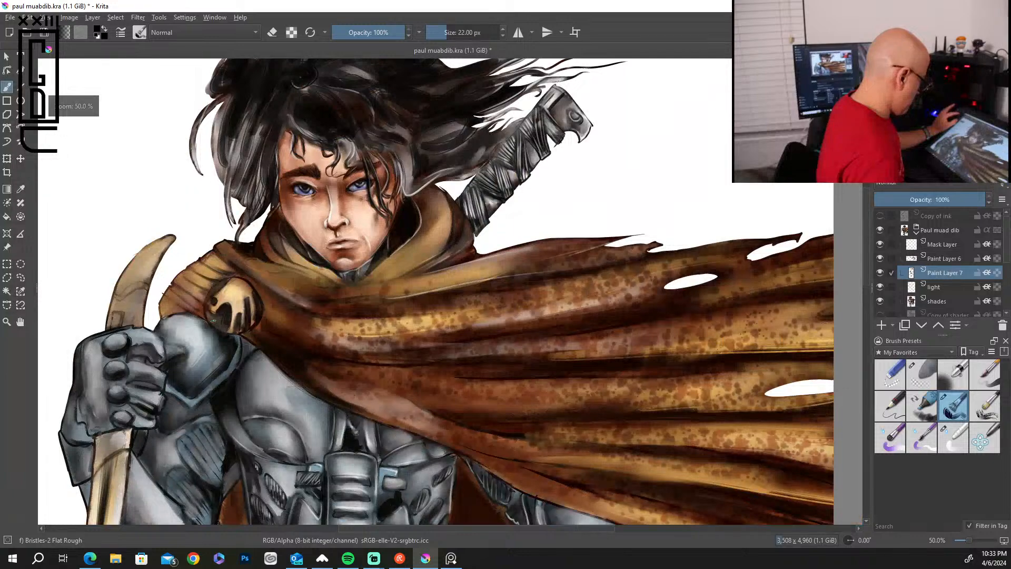
scroll(216, 321, "down", 2)
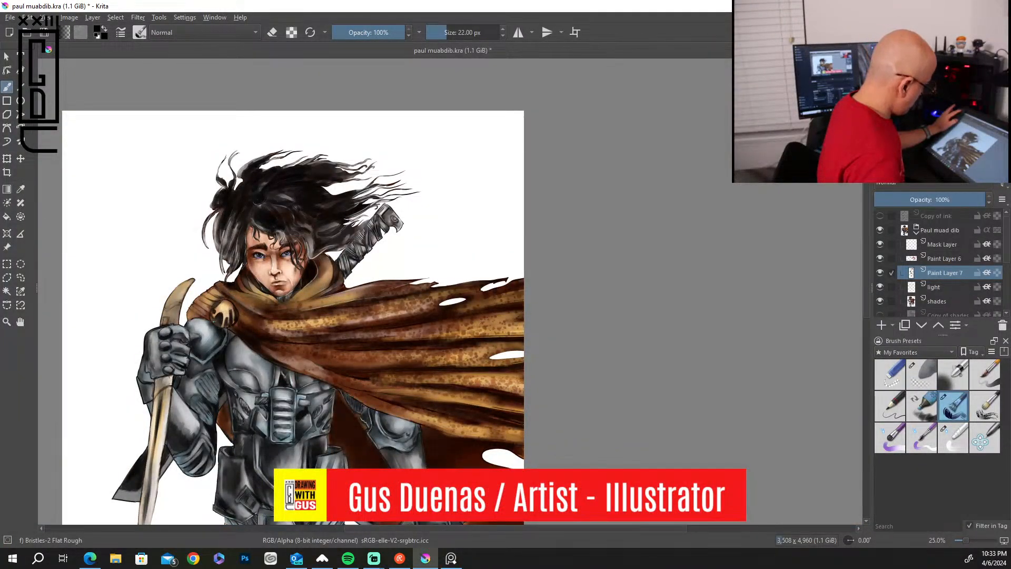
scroll(214, 321, "down", 1)
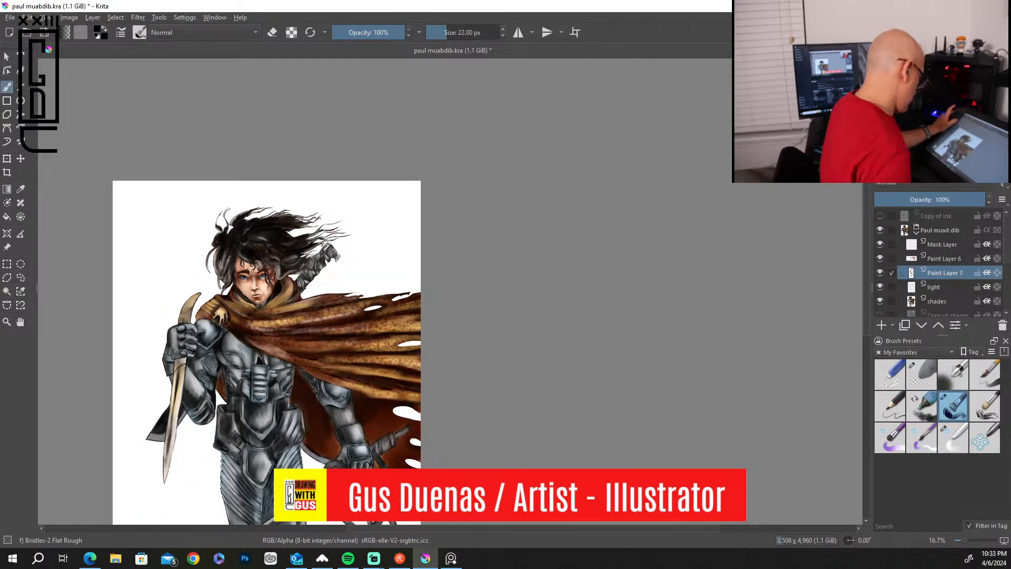
mouse_move(453, 426)
left_mouse_down()
mouse_move(491, 334)
mouse_move(594, 156)
left_mouse_up()
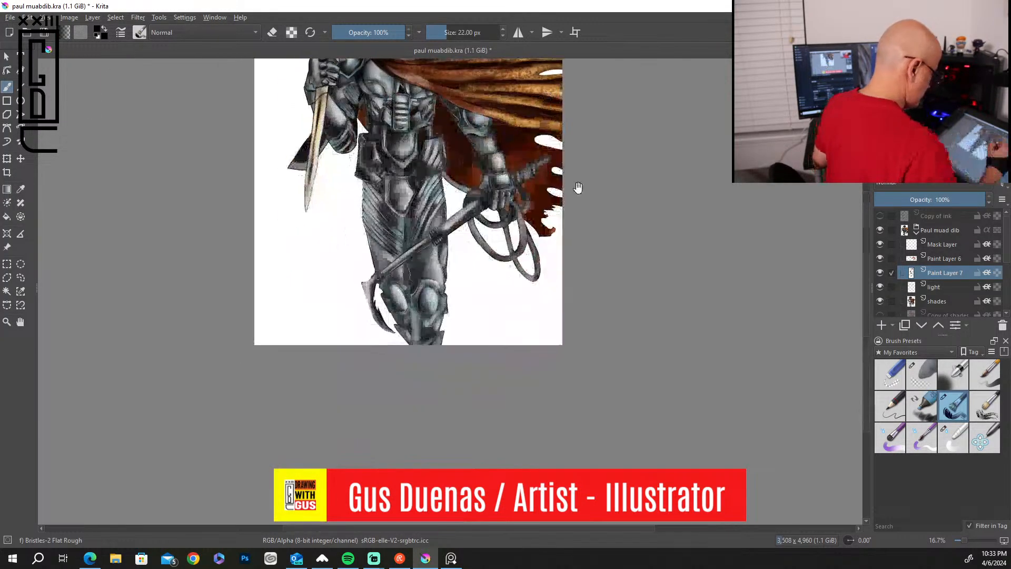
Paint white highlights along the upper rim of the right knee guard and around the edges of its oval cap.
scroll(434, 411, "up", 2)
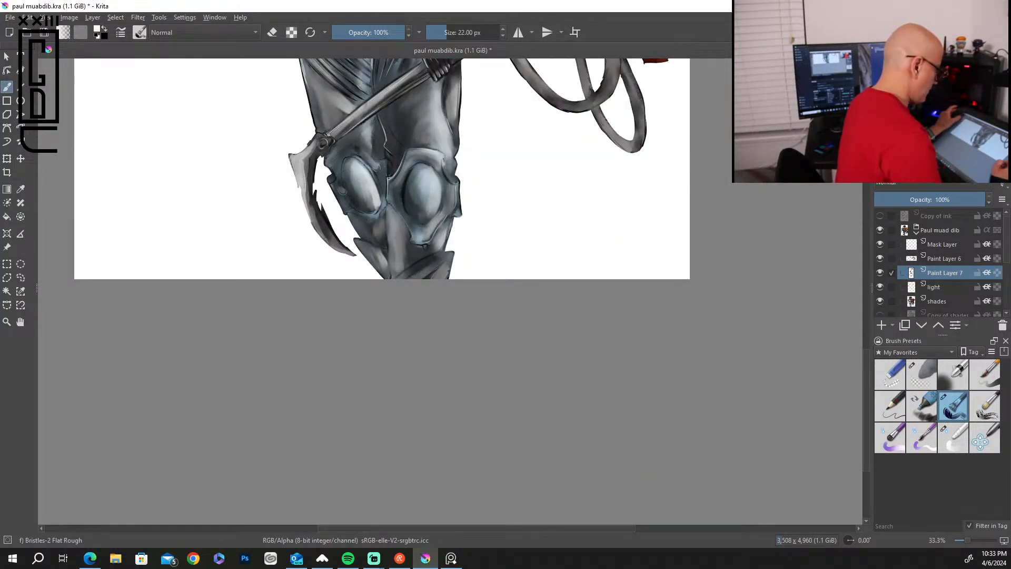
scroll(428, 126, "up", 4)
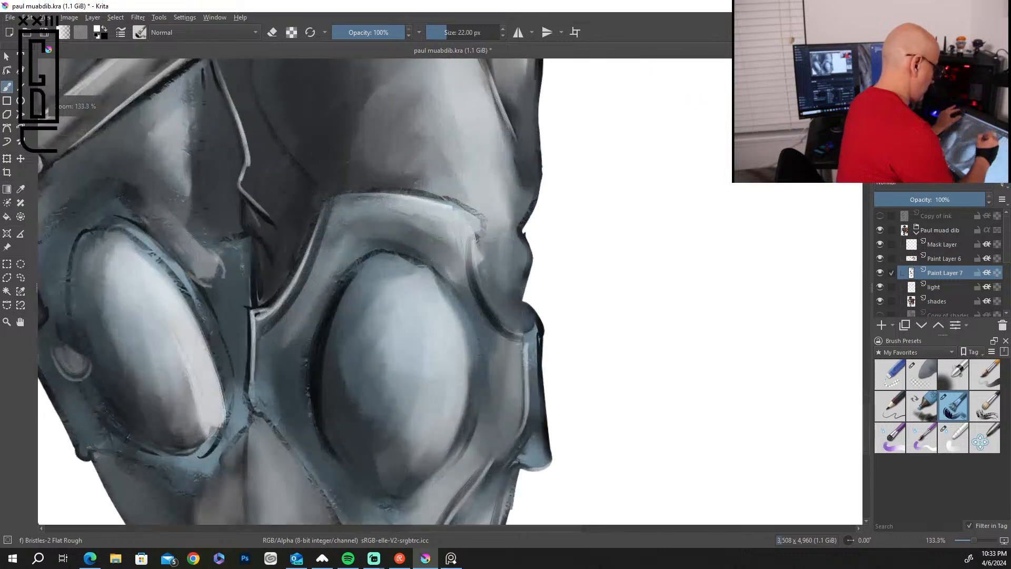
left_click_drag(433, 203, 473, 229)
mouse_move(452, 290)
left_mouse_down()
mouse_move(463, 342)
mouse_move(460, 440)
left_mouse_up()
left_click_drag(351, 278, 325, 390)
left_click_drag(341, 320, 329, 449)
left_click_drag(477, 297, 520, 345)
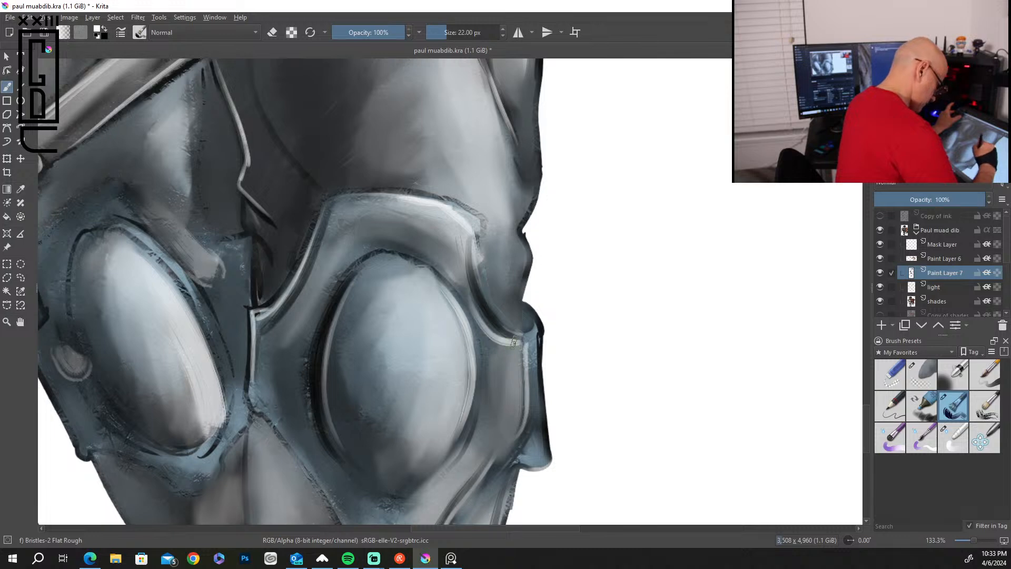
Highlight the left knee guard's oval rim, its round rivet and its lower edge in white.
mouse_move(194, 294)
left_mouse_down()
mouse_move(218, 338)
mouse_move(227, 403)
left_mouse_up()
left_click_drag(64, 363, 84, 352)
mouse_move(200, 481)
left_mouse_down()
mouse_move(235, 435)
mouse_move(248, 524)
left_mouse_up()
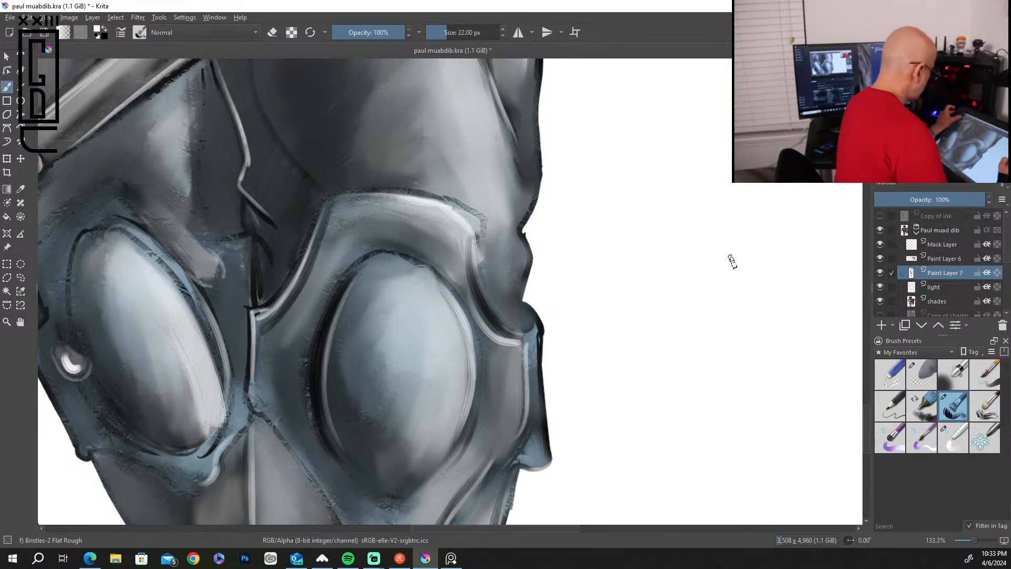
Add white highlights to the lower knee guard edges, the shin plate rim and the tip of the hooked blade.
mouse_move(635, 329)
left_mouse_down()
mouse_move(494, 350)
mouse_move(509, 151)
left_mouse_up()
mouse_move(336, 265)
left_mouse_down()
mouse_move(329, 389)
mouse_move(591, 312)
left_mouse_up()
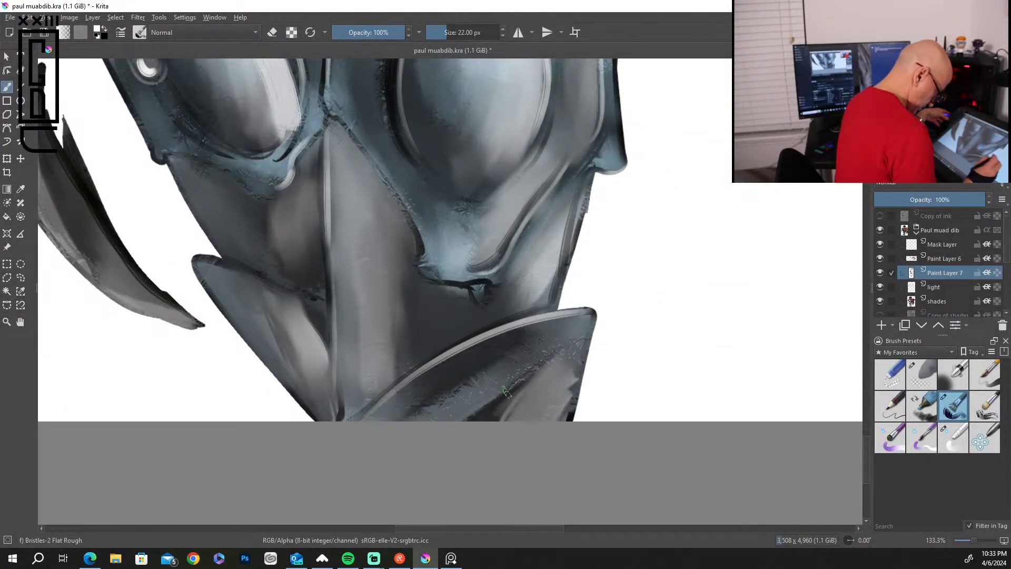
left_click_drag(597, 128, 494, 261)
left_click_drag(545, 75, 529, 144)
left_click_drag(227, 271, 315, 310)
mouse_move(78, 255)
left_mouse_down()
mouse_move(192, 325)
mouse_move(96, 276)
mouse_move(158, 296)
mouse_move(113, 278)
left_mouse_up()
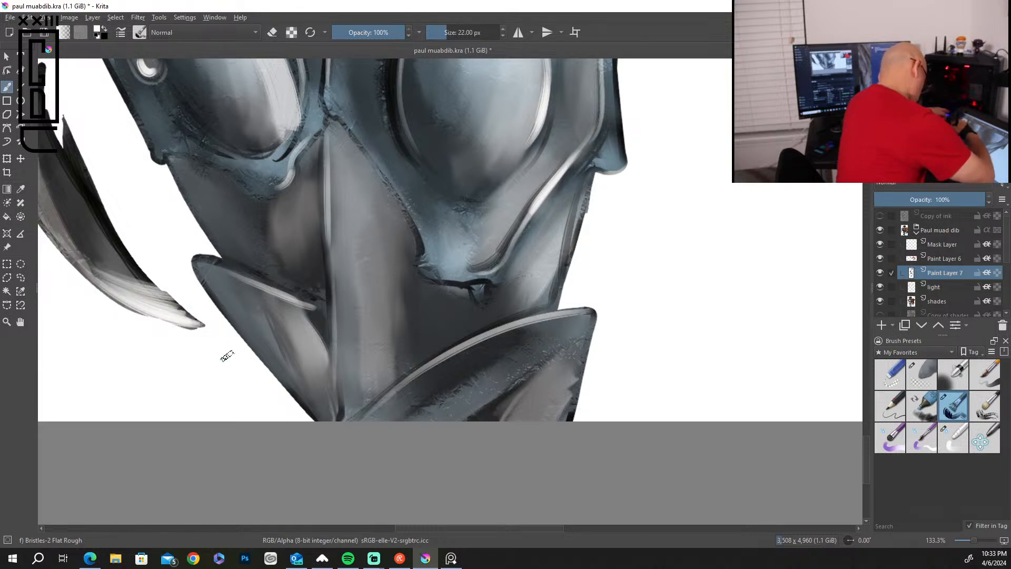
Paint white highlights along the outer edge and upper neck of the hooked blade.
left_click_drag(164, 220, 625, 564)
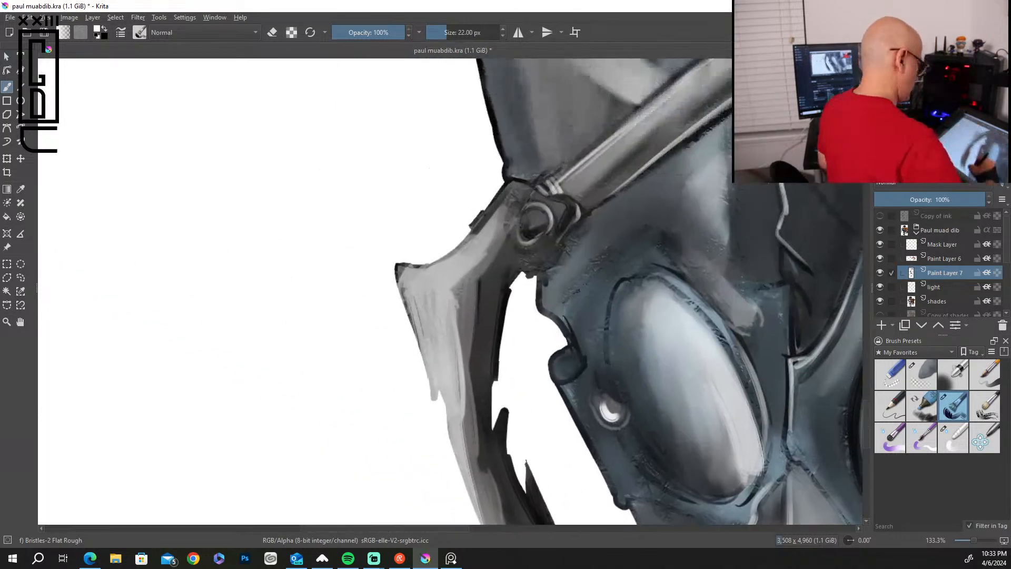
left_click_drag(402, 278, 437, 387)
mouse_move(409, 307)
left_mouse_down()
mouse_move(440, 392)
mouse_move(404, 277)
mouse_move(482, 232)
left_mouse_up()
mouse_move(421, 281)
left_mouse_down()
mouse_move(489, 223)
mouse_move(447, 253)
mouse_move(511, 184)
left_mouse_up()
left_click_drag(476, 228, 500, 205)
Streak white highlights along the thin staff shaft and onto its joint with the hooked blade.
left_click_drag(452, 281, 316, 468)
left_click_drag(537, 277, 642, 196)
left_click_drag(542, 329, 650, 247)
left_click_drag(576, 300, 658, 242)
left_click_drag(415, 397, 417, 415)
Highlight the coils of the staff's binding and paint a bright streak along the thick shaft above it.
left_click_drag(629, 282, 327, 505)
mouse_move(516, 282)
left_mouse_down()
mouse_move(543, 321)
mouse_move(556, 319)
left_mouse_up()
mouse_move(532, 267)
left_mouse_down()
mouse_move(555, 314)
mouse_move(559, 274)
mouse_move(566, 282)
left_mouse_up()
left_click_drag(557, 243, 580, 280)
left_click_drag(584, 333, 578, 352)
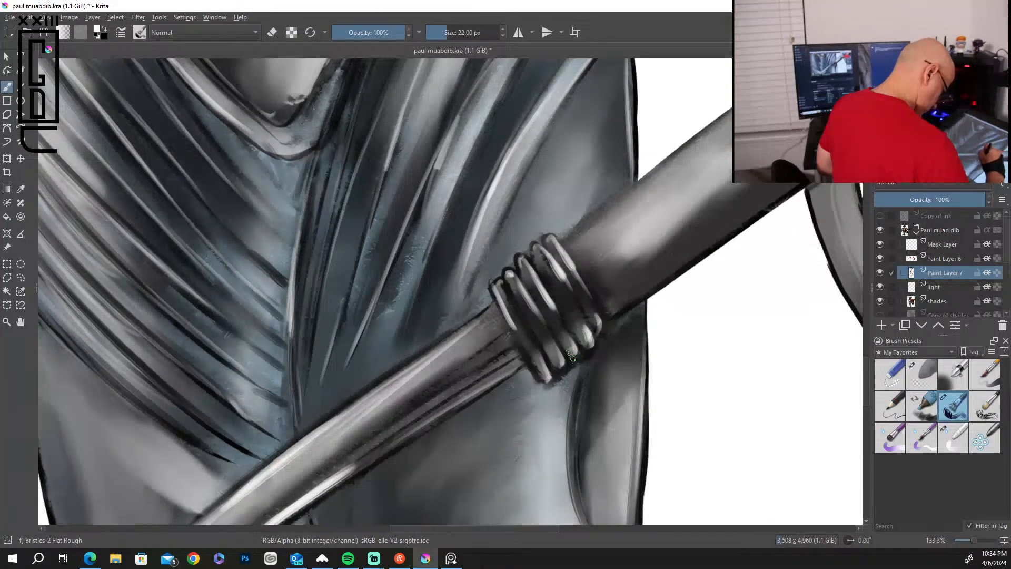
mouse_move(729, 155)
left_mouse_down()
mouse_move(602, 258)
mouse_move(674, 205)
left_mouse_up()
left_click_drag(672, 255, 432, 424)
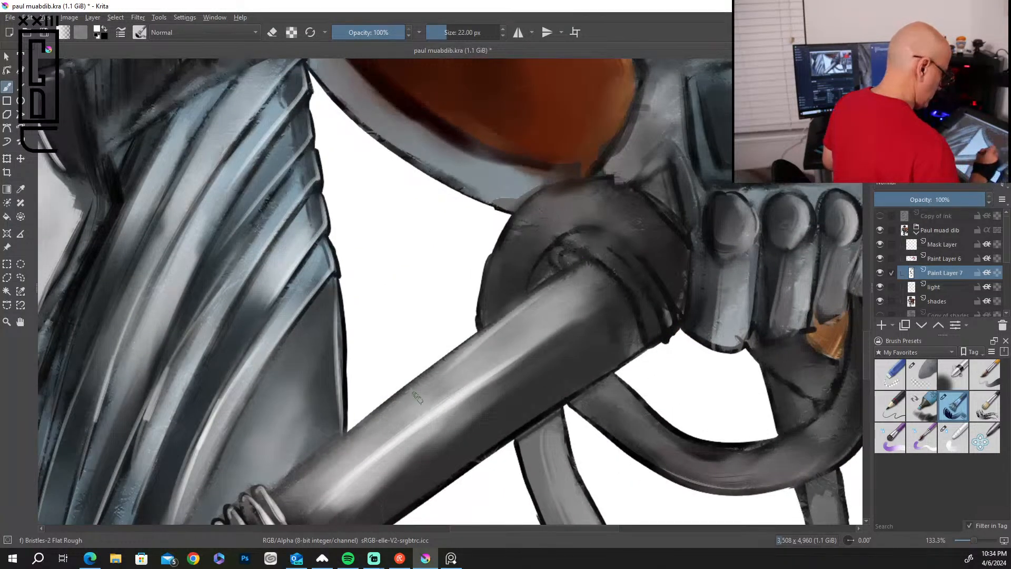
Paint white highlights on the round knuckles and the fingers of the armored hand holding the staff.
left_click_drag(737, 209, 745, 250)
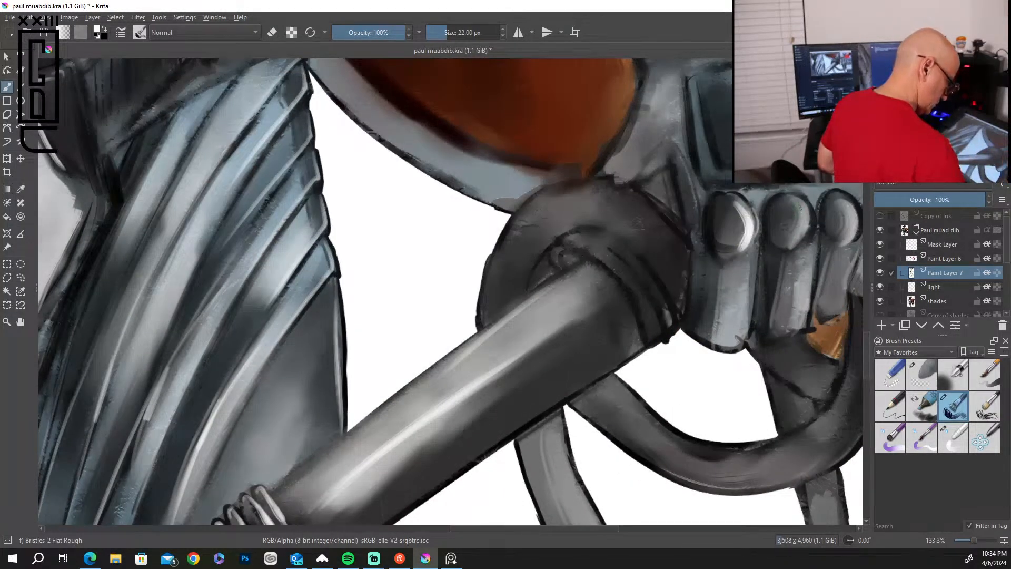
left_click_drag(804, 206, 795, 240)
left_click_drag(851, 213, 807, 313)
left_click_drag(745, 255, 743, 335)
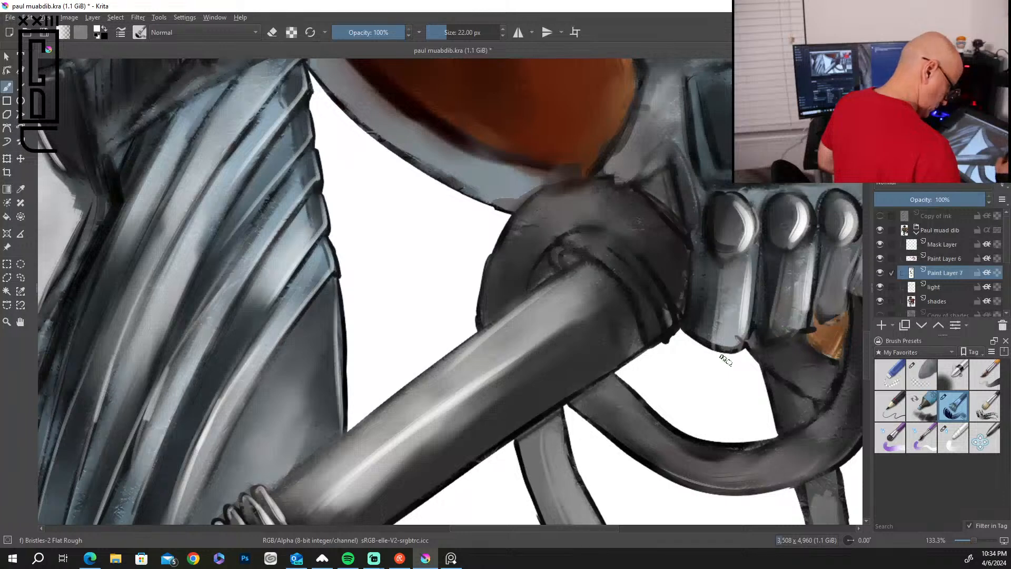
left_click_drag(848, 255, 831, 302)
left_click_drag(799, 406, 542, 477)
left_click_drag(632, 258, 607, 338)
Add white highlights to the ridges of the staff's ribbed grip and along the rod at its end.
left_click_drag(668, 124, 664, 173)
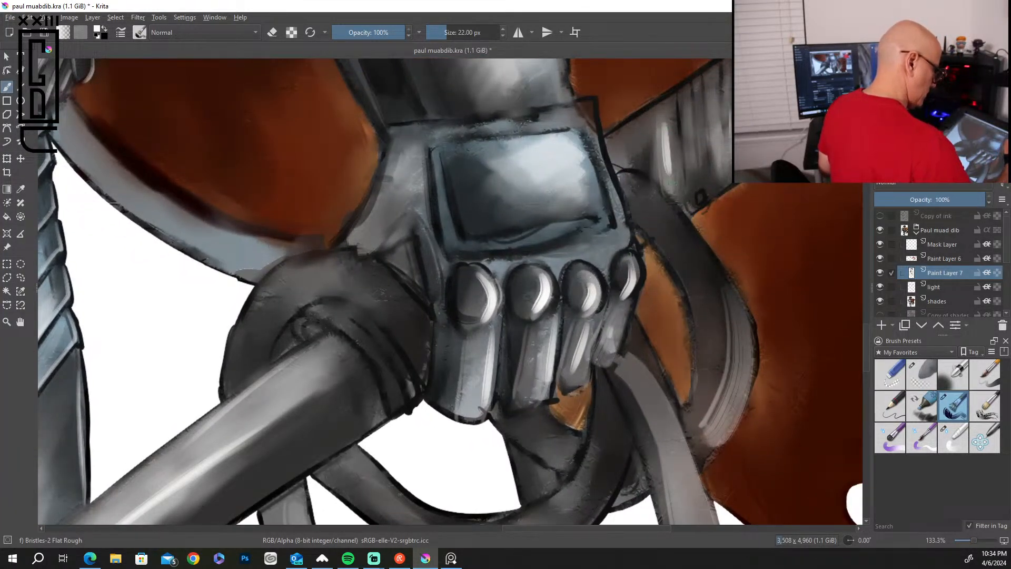
left_click_drag(687, 120, 685, 163)
mouse_move(702, 100)
left_mouse_down()
mouse_move(698, 154)
mouse_move(712, 158)
left_mouse_up()
left_click_drag(730, 89, 727, 132)
left_click_drag(755, 226, 616, 443)
left_click_drag(696, 271, 768, 217)
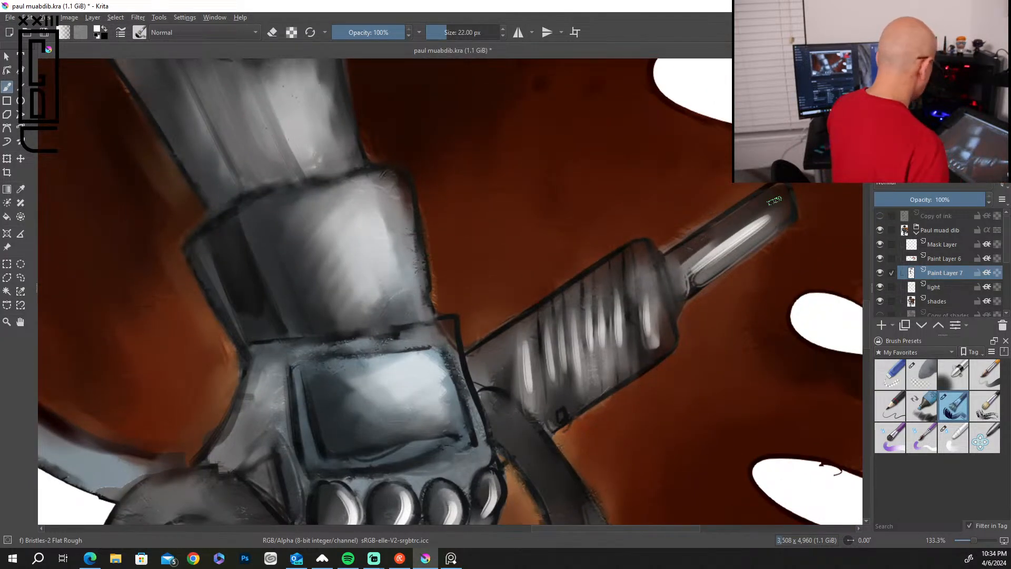
Highlight the rim, side edges and seams of the wrist cuff and the forearm plate above it.
left_click_drag(392, 171, 422, 308)
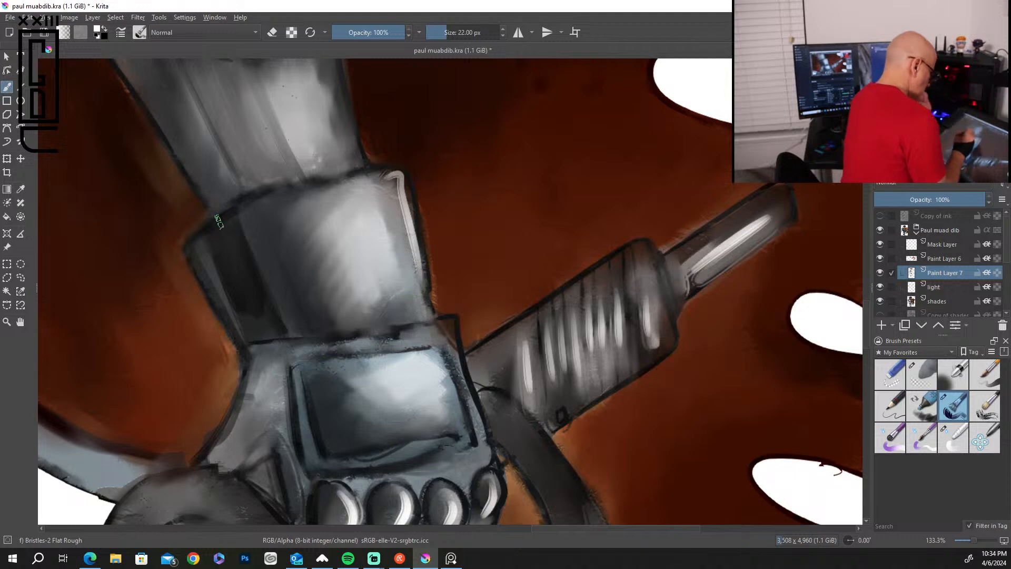
left_click_drag(226, 215, 350, 180)
left_click_drag(244, 213, 297, 331)
left_click_drag(201, 238, 216, 266)
mouse_move(266, 73)
left_mouse_down()
mouse_move(303, 168)
mouse_move(316, 173)
left_mouse_up()
left_click_drag(317, 164, 278, 91)
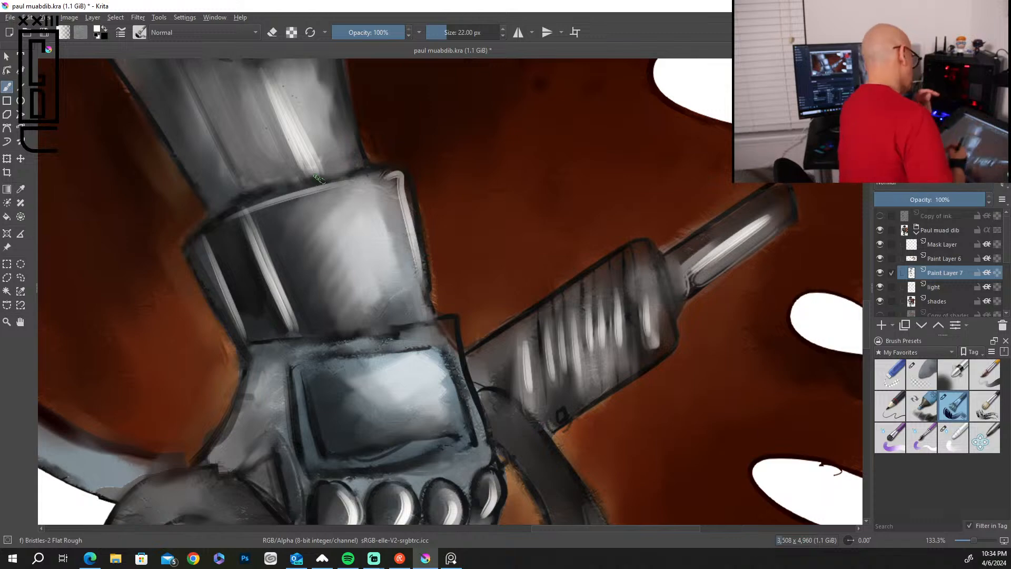
Examine the highlights across the whole figure, from the legs and staff up to the head and torso.
scroll(319, 179, "down", 6)
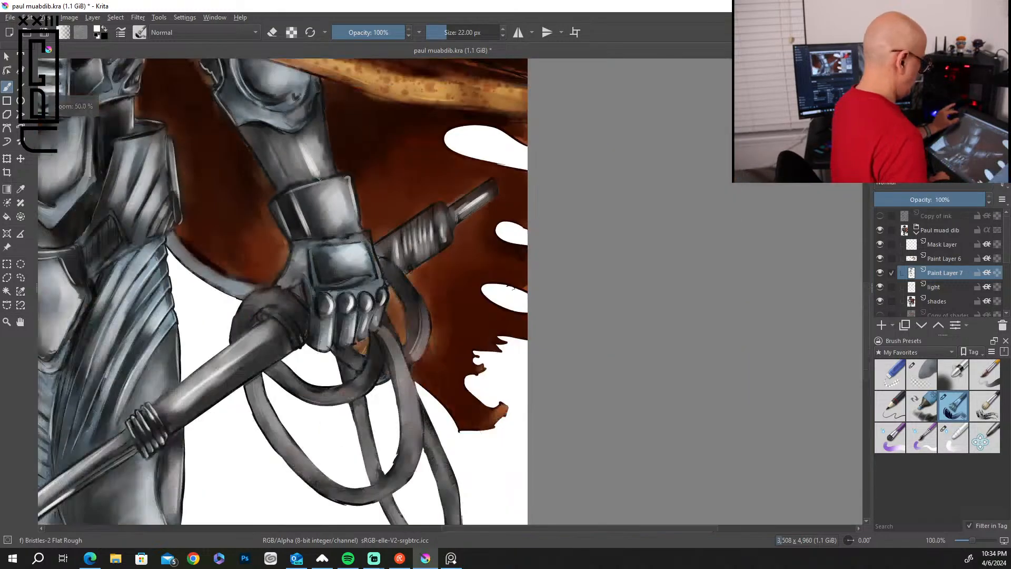
scroll(319, 179, "down", 1)
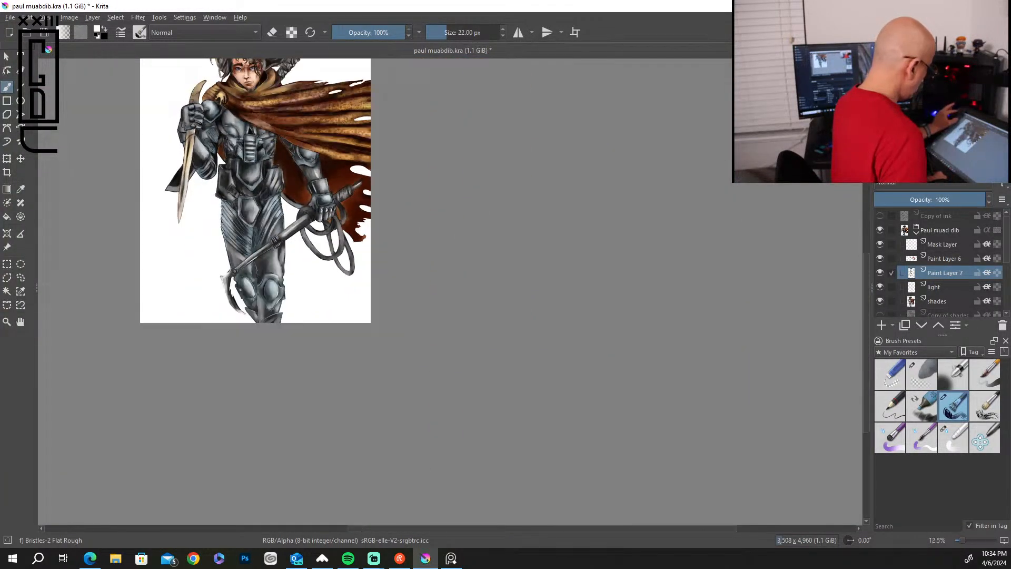
scroll(319, 179, "up", 2)
scroll(319, 179, "up", 1)
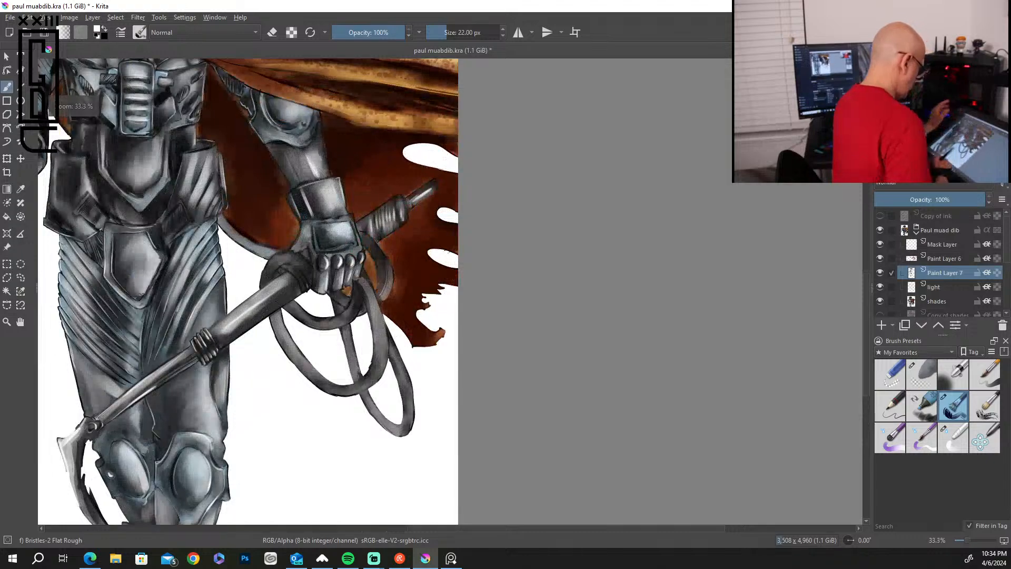
left_click_drag(238, 307, 573, 267)
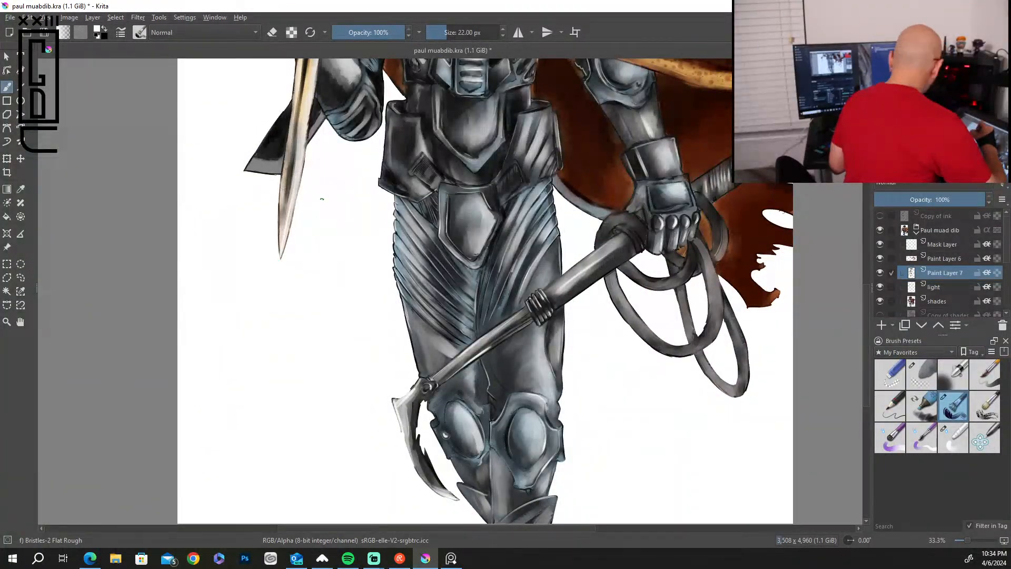
left_click_drag(341, 205, 303, 551)
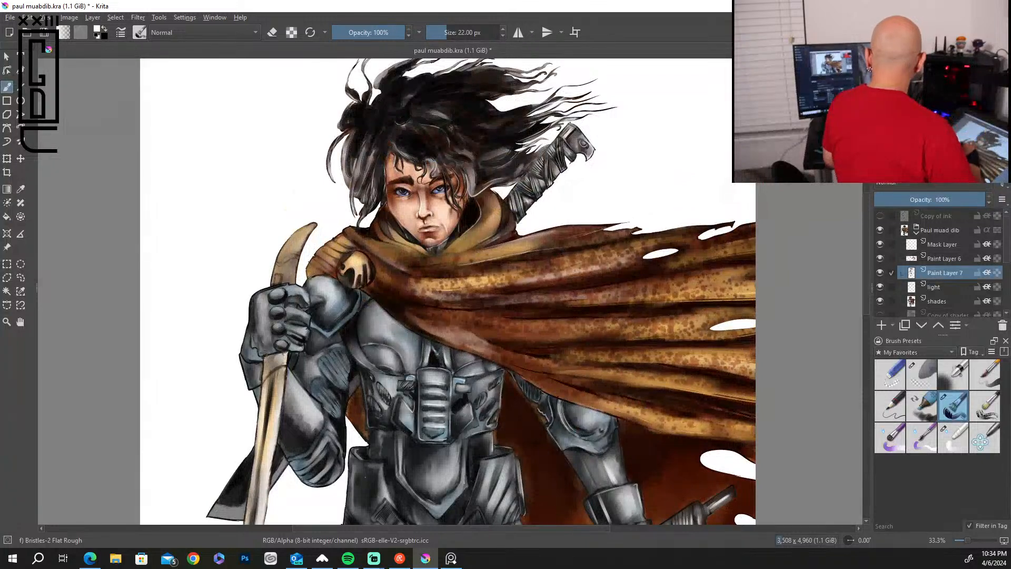
left_click_drag(384, 405, 428, 253)
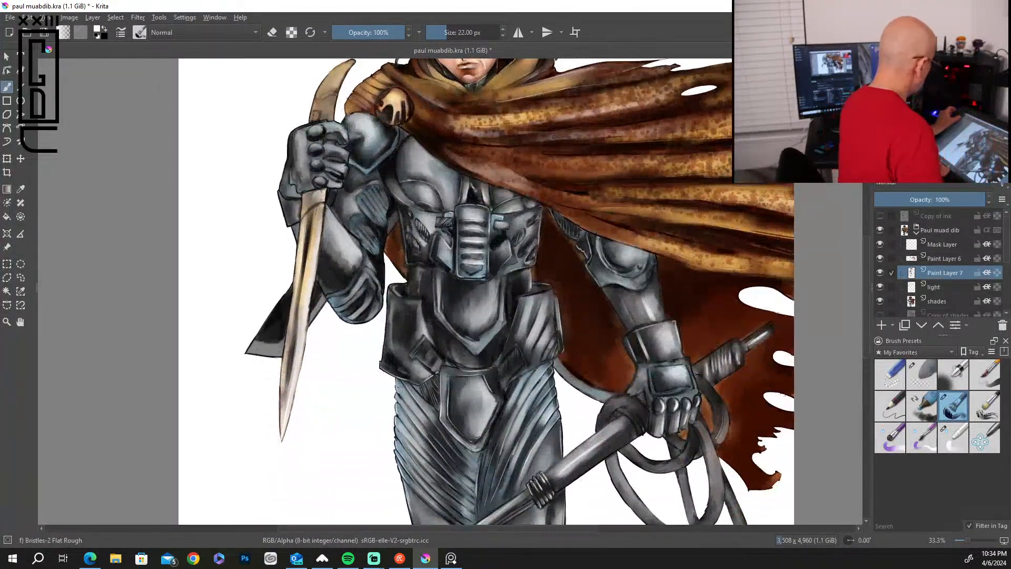
Paint white highlights along the outer edge and ridges of the elbow guard on the knife arm.
scroll(428, 253, "up", 1)
scroll(421, 242, "up", 2)
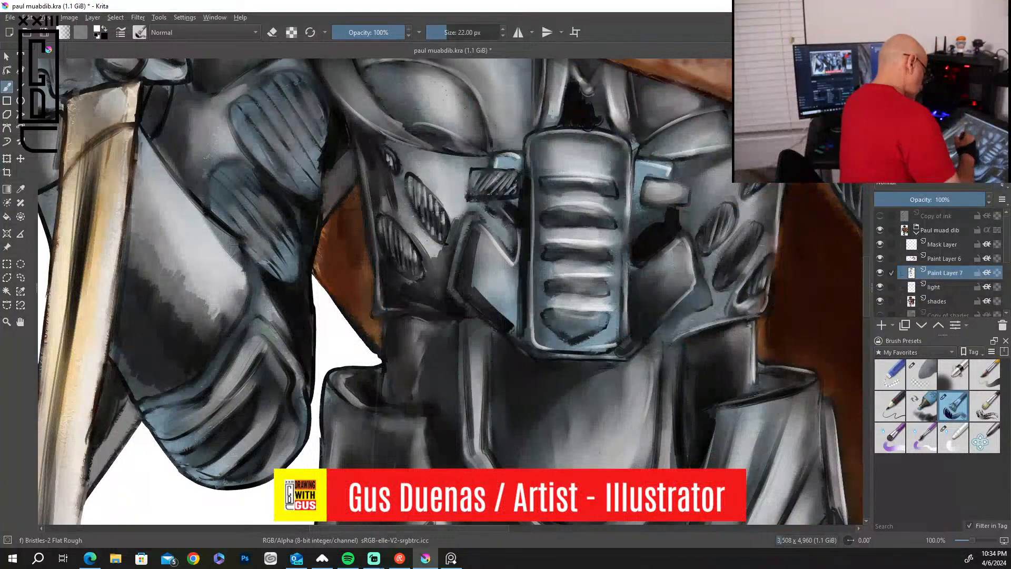
left_click_drag(280, 343, 302, 422)
left_click_drag(284, 385, 224, 470)
mouse_move(253, 383)
left_mouse_down()
mouse_move(200, 436)
mouse_move(180, 437)
left_mouse_up()
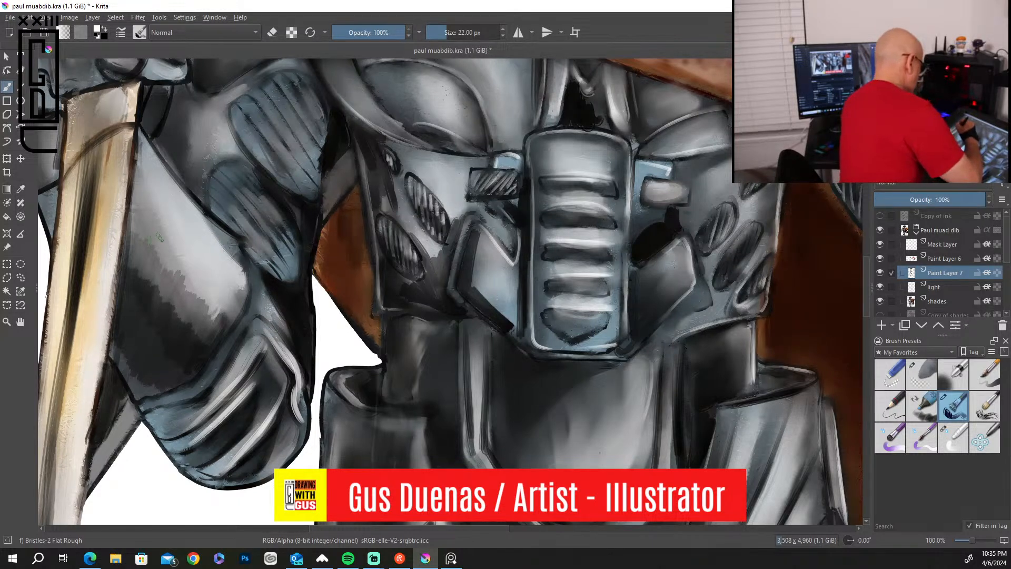
Enlarge the brush to 55 px and paint broad diagonal white highlights on the knife arm's smooth forearm plate.
key("bracketright")
key("bracketright")
key("bracketright")
key("bracketright")
key("bracketright")
key("bracketright")
key("bracketright")
key("bracketright")
key("bracketright")
key("bracketright")
key("bracketright")
key("bracketright")
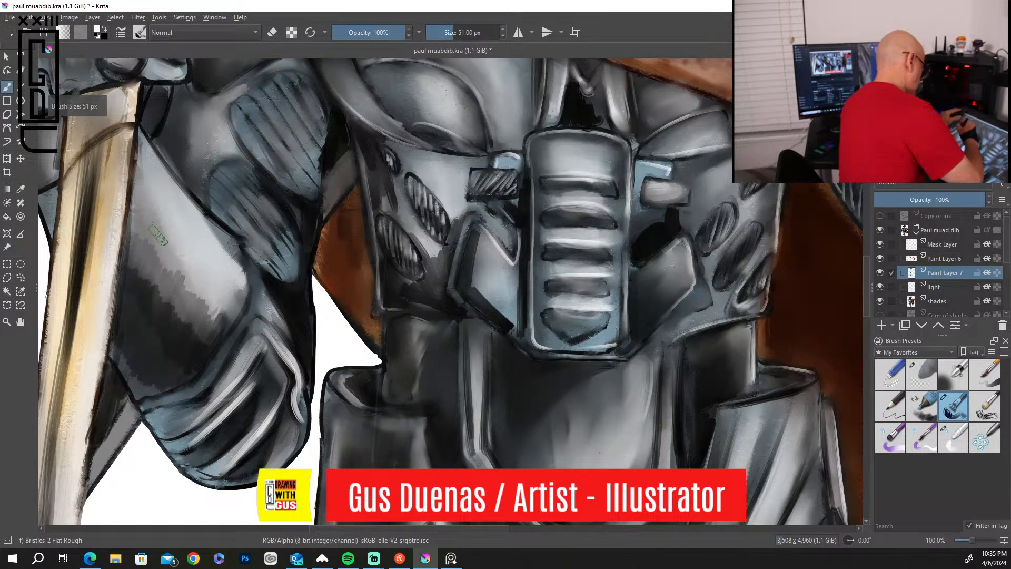
mouse_move(134, 224)
left_mouse_down()
mouse_move(205, 311)
mouse_move(213, 299)
left_mouse_up()
mouse_move(141, 205)
left_mouse_down()
mouse_move(213, 290)
mouse_move(192, 270)
left_mouse_up()
left_click_drag(143, 184, 164, 255)
Brighten the knife blade with long white streaks and add a white highlight to its base below the hand.
left_click_drag(120, 153, 99, 327)
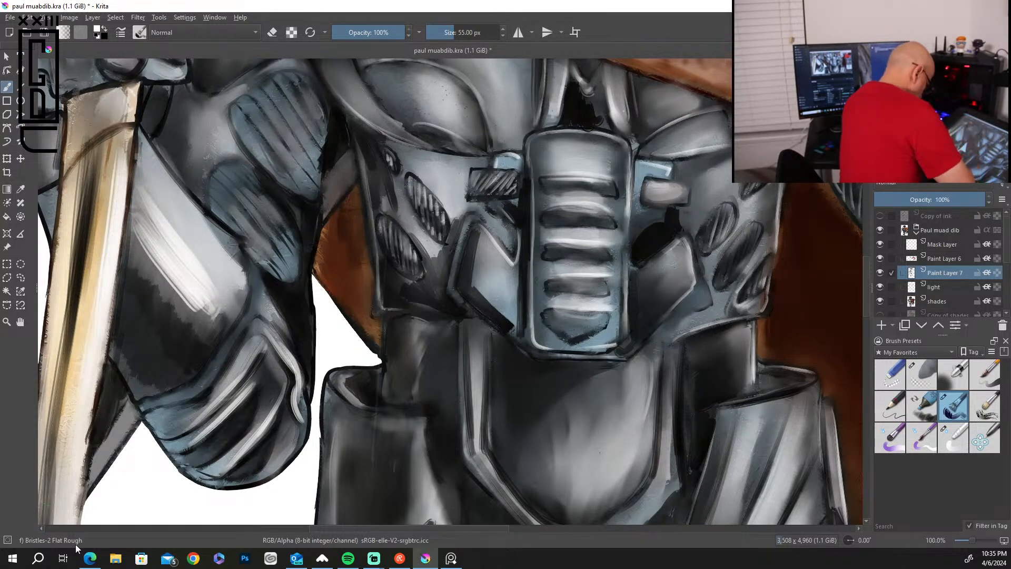
left_click_drag(84, 177, 52, 395)
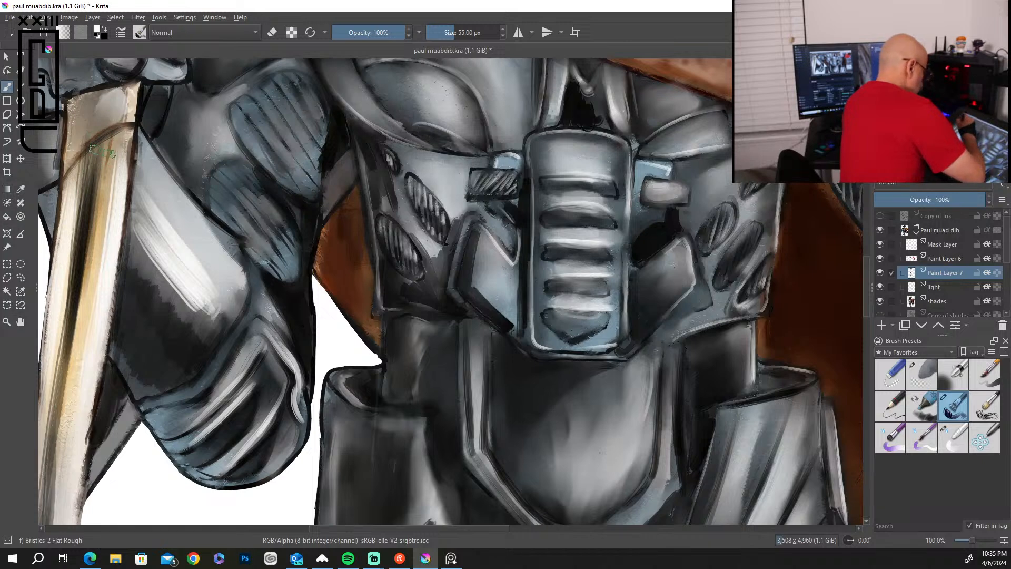
left_click_drag(100, 155, 93, 238)
left_click_drag(103, 87, 103, 126)
mouse_move(118, 84)
left_mouse_down()
mouse_move(118, 115)
mouse_move(97, 95)
mouse_move(112, 122)
left_mouse_up()
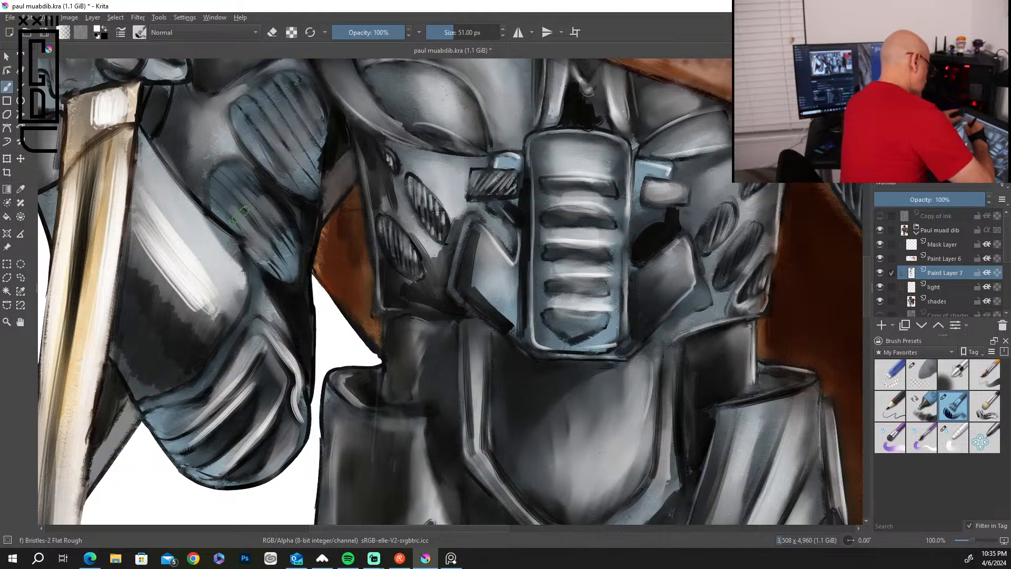
Reduce the brush to 18 px and paint fine light lines between the ribs of the knife arm's oval pads.
key("bracketleft")
key("bracketleft")
key("bracketleft")
key("bracketleft")
key("bracketleft")
key("bracketleft")
key("bracketleft")
key("bracketleft")
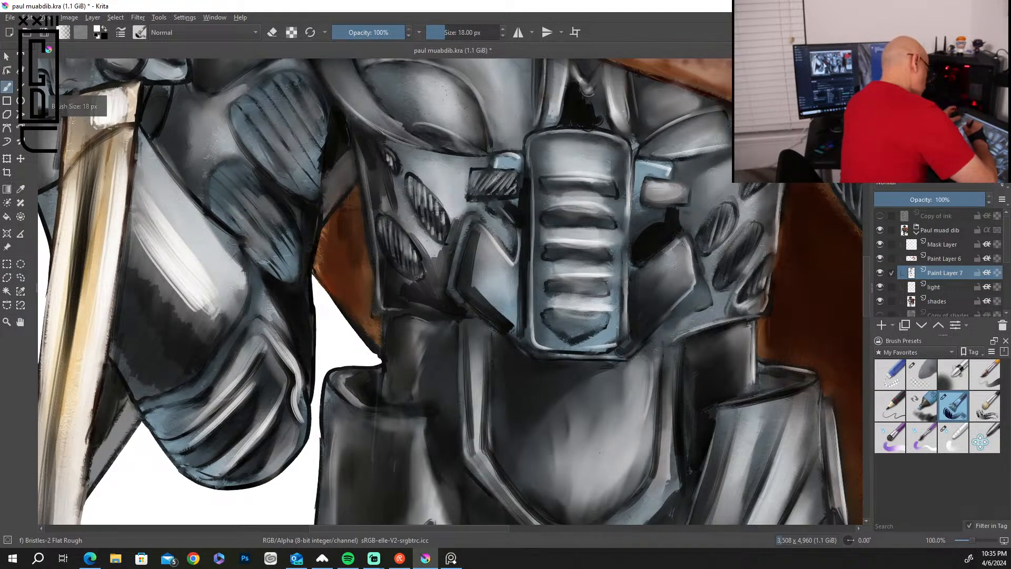
left_click_drag(255, 188, 287, 236)
left_click_drag(248, 110, 288, 177)
left_click_drag(266, 95, 306, 179)
left_click_drag(278, 116, 308, 159)
mouse_move(273, 81)
left_mouse_down()
mouse_move(319, 148)
mouse_move(308, 107)
left_mouse_up()
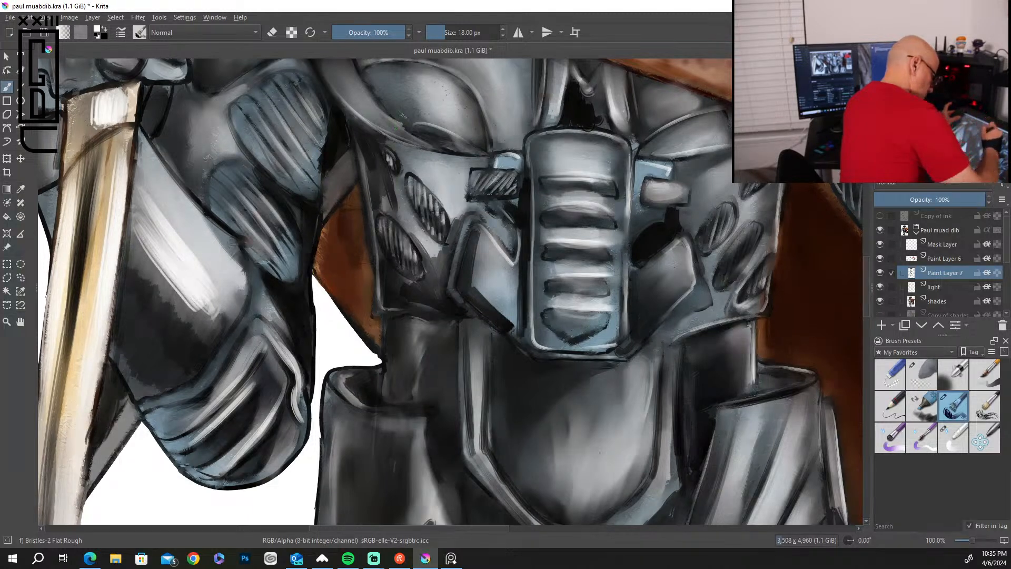
Highlight the lower-left ribbed torso vent and the edges of the angular plate beside the central chest unit.
mouse_move(392, 213)
left_mouse_down()
mouse_move(426, 263)
mouse_move(432, 245)
mouse_move(446, 249)
mouse_move(427, 282)
left_mouse_up()
mouse_move(456, 238)
left_mouse_down()
mouse_move(450, 263)
mouse_move(461, 284)
left_mouse_up()
left_click_drag(480, 231, 512, 267)
mouse_move(478, 234)
left_mouse_down()
mouse_move(473, 284)
mouse_move(514, 324)
left_mouse_up()
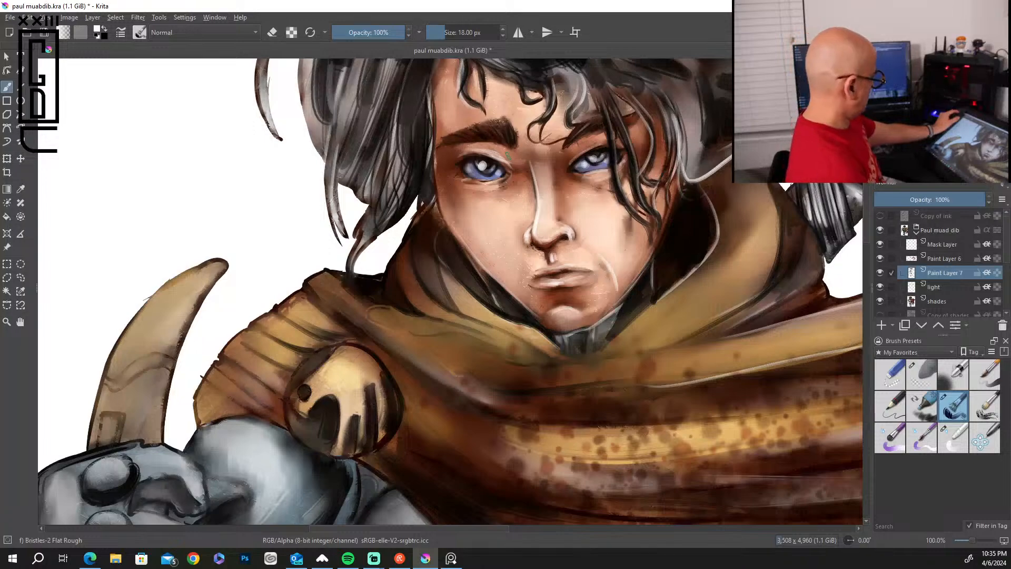
scroll(508, 156, "down", 5)
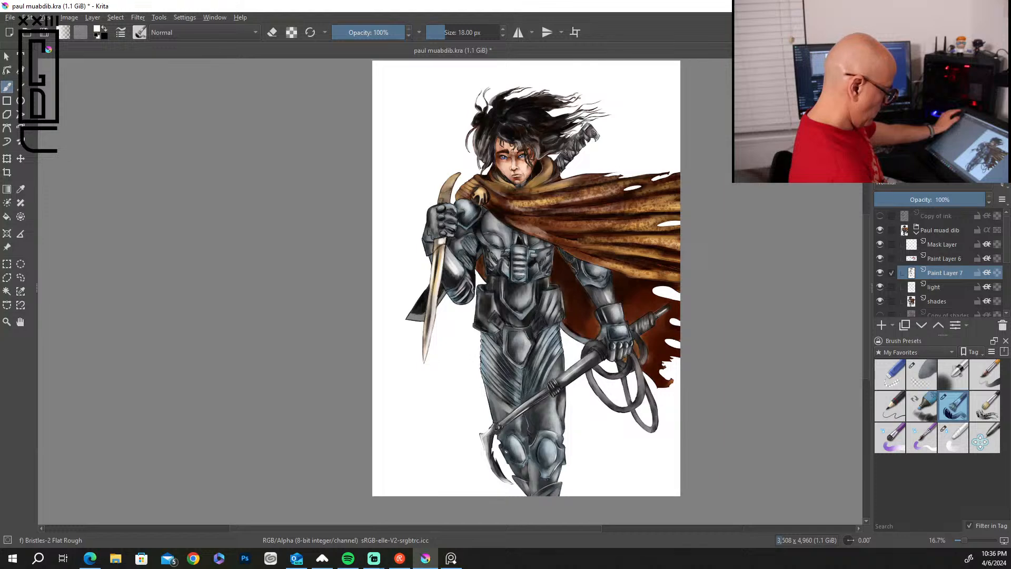
scroll(508, 155, "up", 1)
scroll(508, 155, "up", 2)
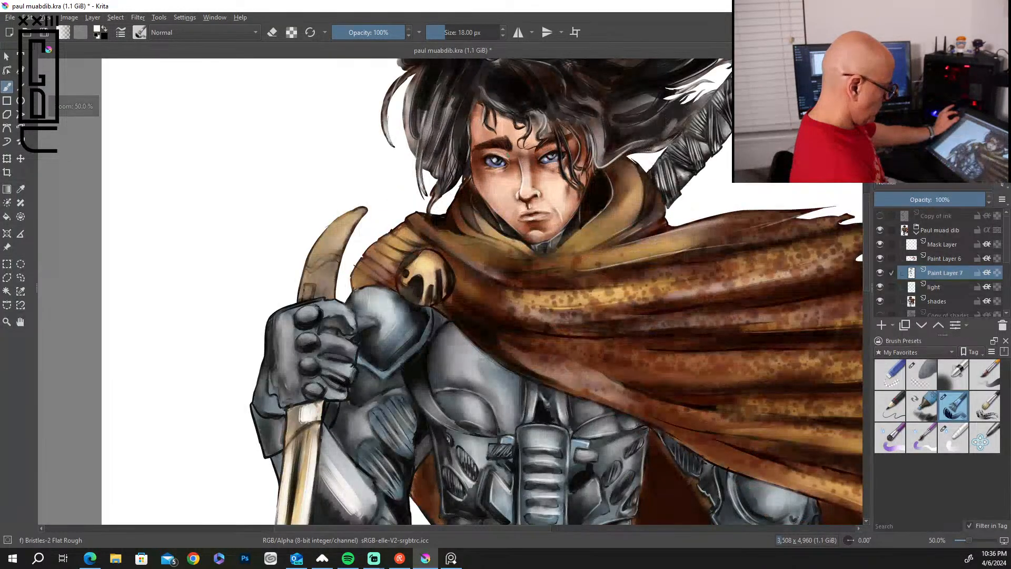
scroll(508, 156, "up", 1)
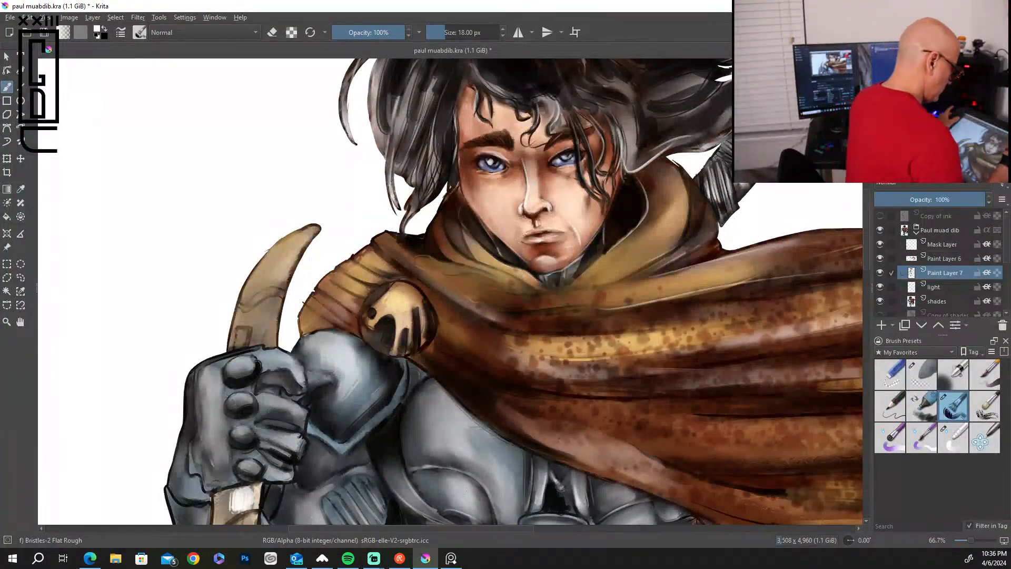
scroll(868, 254, "up", 3)
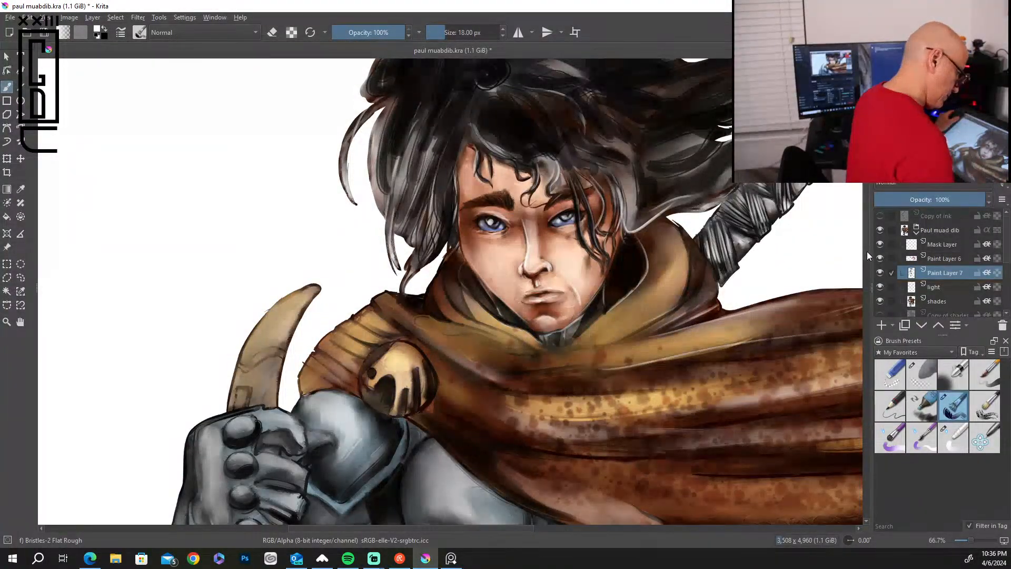
scroll(866, 252, "down", 5)
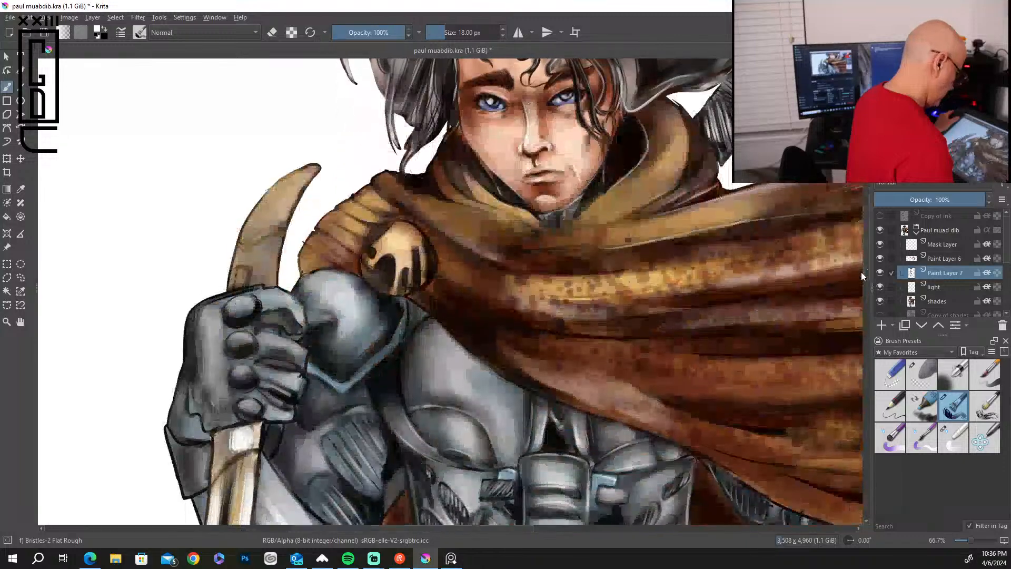
Paint dark strands with the 18 px brush through the top-left tuft and the hair hanging left of the face.
scroll(862, 226, "up", 9)
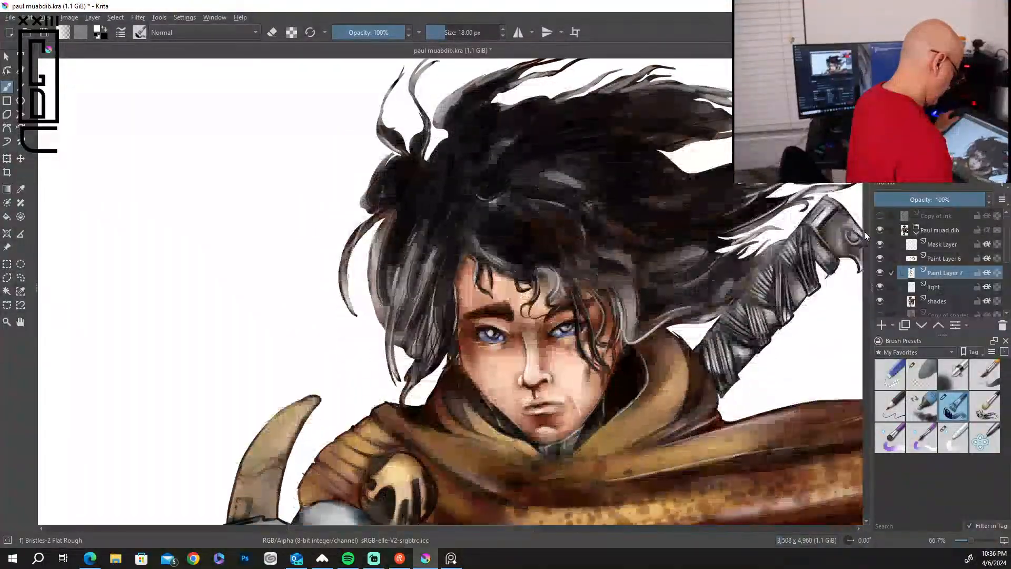
scroll(864, 232, "up", 2)
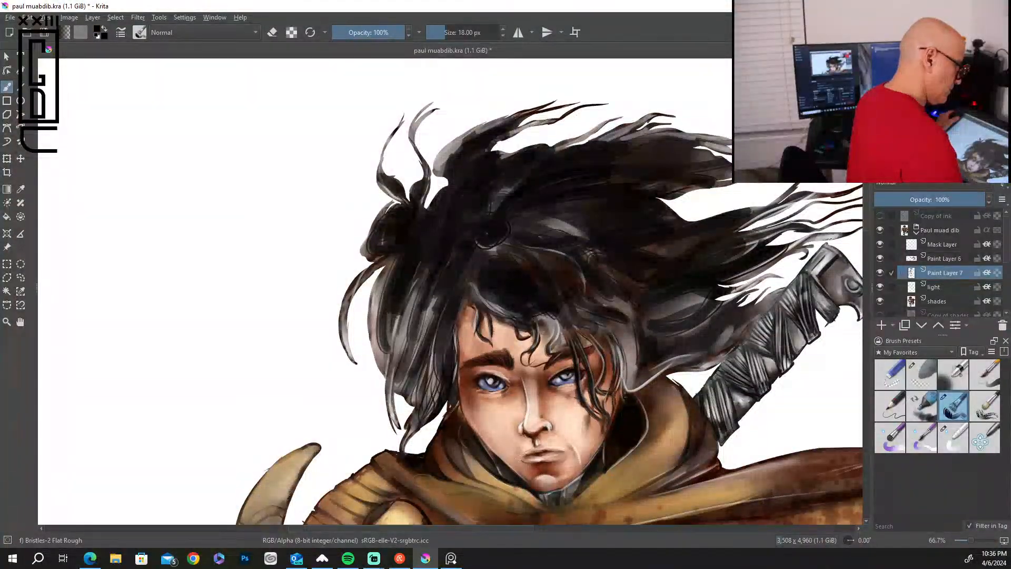
left_click_drag(502, 124, 447, 162)
left_click_drag(495, 126, 443, 161)
left_click_drag(527, 128, 481, 154)
mouse_move(497, 189)
left_mouse_down()
mouse_move(473, 221)
mouse_move(474, 306)
mouse_move(426, 349)
left_mouse_up()
mouse_move(436, 296)
left_mouse_down()
mouse_move(413, 372)
mouse_move(406, 363)
mouse_move(400, 377)
left_mouse_up()
left_click_drag(446, 305, 405, 365)
mouse_move(440, 293)
left_mouse_down()
mouse_move(383, 378)
mouse_move(393, 377)
left_mouse_up()
left_click_drag(415, 309, 397, 386)
mouse_move(408, 331)
left_mouse_down()
mouse_move(401, 364)
mouse_move(415, 405)
left_mouse_up()
left_click_drag(440, 360, 429, 404)
left_click_drag(411, 291, 392, 369)
Darken the outer left locks and the loose curling strands along the hair's left edge.
left_click_drag(417, 282, 386, 369)
left_click_drag(382, 302, 372, 356)
mouse_move(385, 270)
left_mouse_down()
mouse_move(373, 356)
mouse_move(369, 319)
left_mouse_up()
left_click_drag(383, 353, 373, 362)
left_click_drag(383, 288, 371, 356)
mouse_move(386, 283)
left_mouse_down()
mouse_move(369, 334)
mouse_move(369, 304)
mouse_move(339, 335)
left_mouse_up()
left_click_drag(352, 289, 345, 348)
left_click_drag(393, 253, 348, 302)
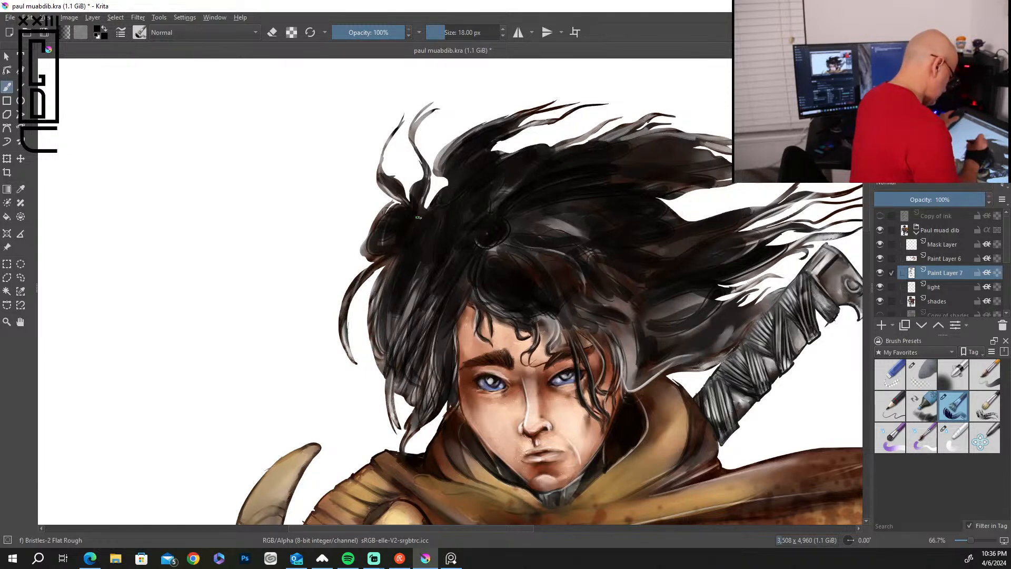
left_click_drag(416, 141, 431, 105)
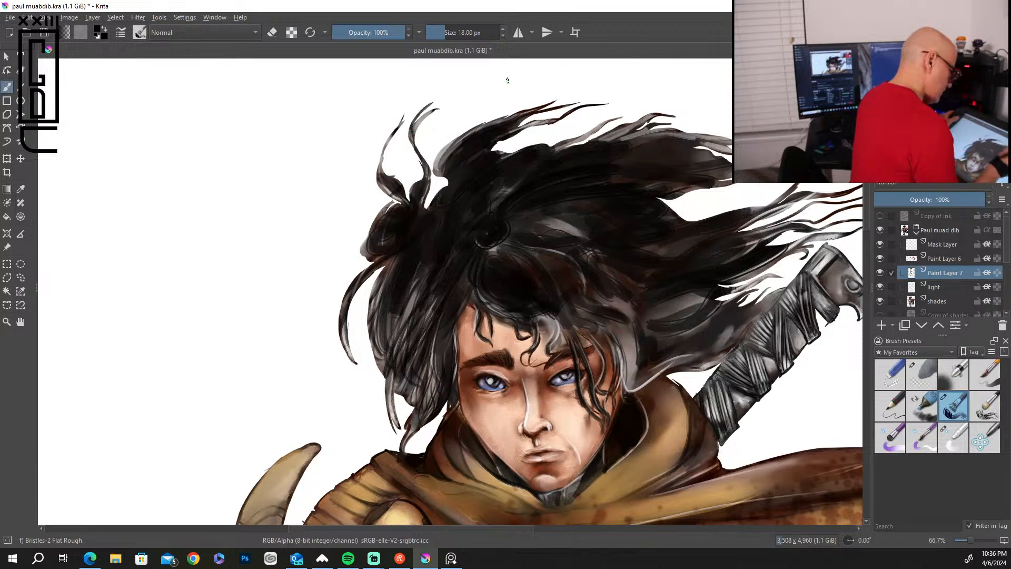
Paint long dark strands along the upper windblown locks streaming away from the crown.
mouse_move(639, 144)
left_mouse_down()
mouse_move(721, 138)
mouse_move(728, 150)
left_mouse_up()
left_click_drag(642, 153, 724, 160)
left_click_drag(633, 145, 732, 146)
left_click_drag(674, 150, 732, 173)
Darken the lower windblown locks between the right cheek, the collar and the wrapped sword hilt with flowing black strands.
mouse_move(623, 322)
left_mouse_down()
mouse_move(630, 390)
mouse_move(662, 376)
mouse_move(642, 373)
left_mouse_up()
left_click_drag(634, 351, 679, 381)
mouse_move(711, 322)
left_mouse_down()
mouse_move(681, 351)
mouse_move(701, 332)
left_mouse_up()
left_click_drag(691, 335, 676, 350)
left_click_drag(734, 317, 712, 323)
mouse_move(744, 287)
left_mouse_down()
mouse_move(715, 320)
mouse_move(658, 322)
left_mouse_up()
mouse_move(707, 304)
left_mouse_down()
mouse_move(625, 316)
mouse_move(703, 292)
mouse_move(648, 310)
mouse_move(627, 365)
left_mouse_up()
left_click_drag(605, 331, 621, 386)
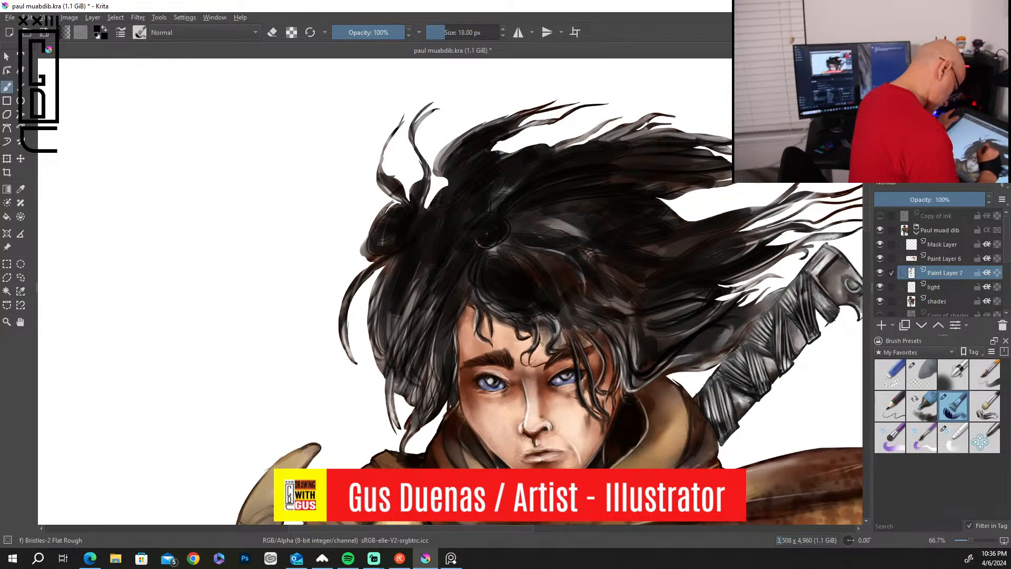
mouse_move(552, 322)
left_mouse_down()
mouse_move(571, 343)
mouse_move(620, 339)
mouse_move(597, 314)
mouse_move(651, 292)
left_mouse_up()
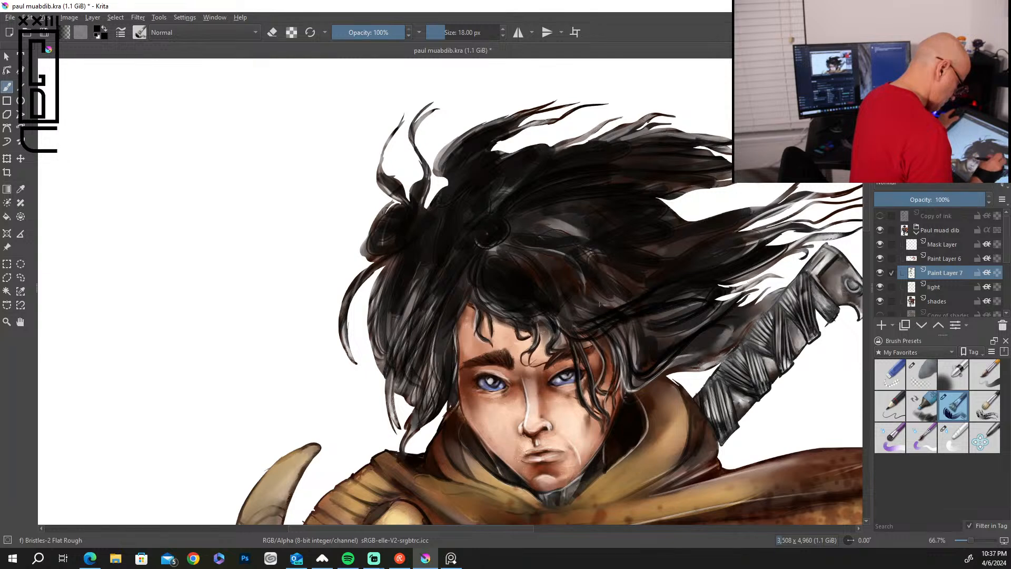
left_click_drag(648, 289, 584, 307)
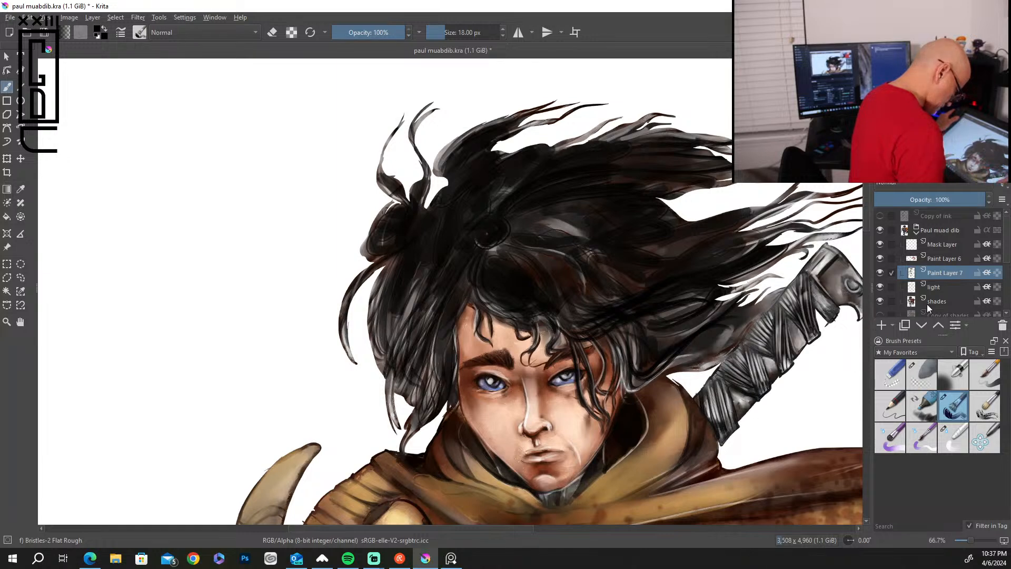
Swap to white and add thin highlight strands across the fringe, the hair parting and the windblown locks.
key("x")
left_click_drag(581, 329, 701, 284)
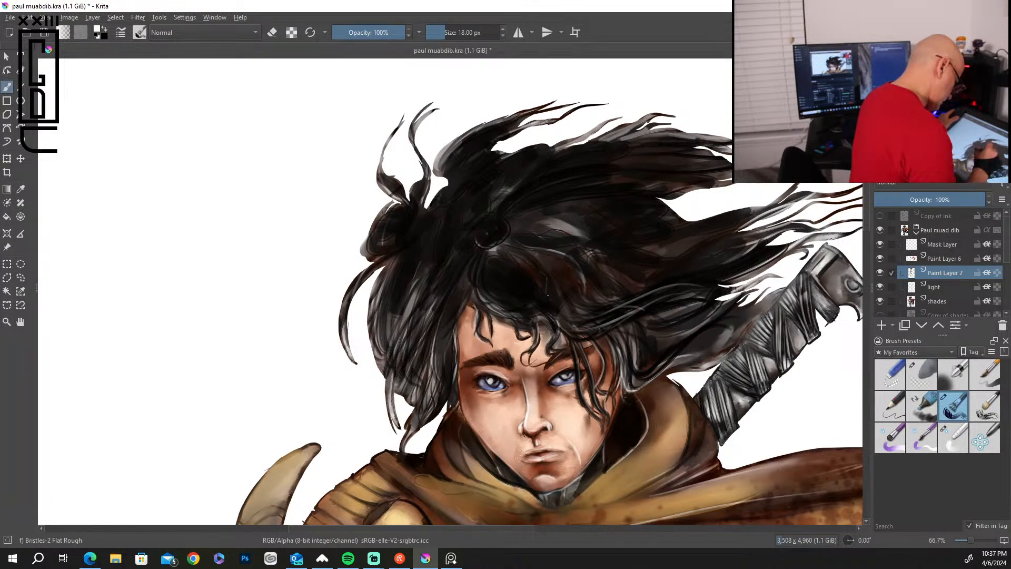
left_click_drag(487, 287, 513, 307)
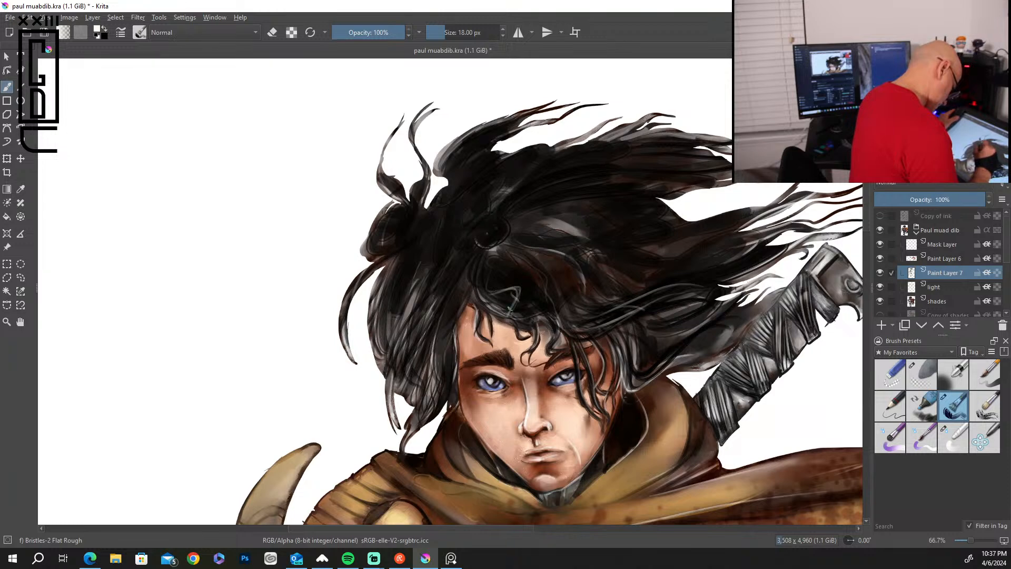
left_click_drag(510, 313, 557, 301)
left_click_drag(463, 283, 438, 339)
left_click_drag(462, 279, 448, 313)
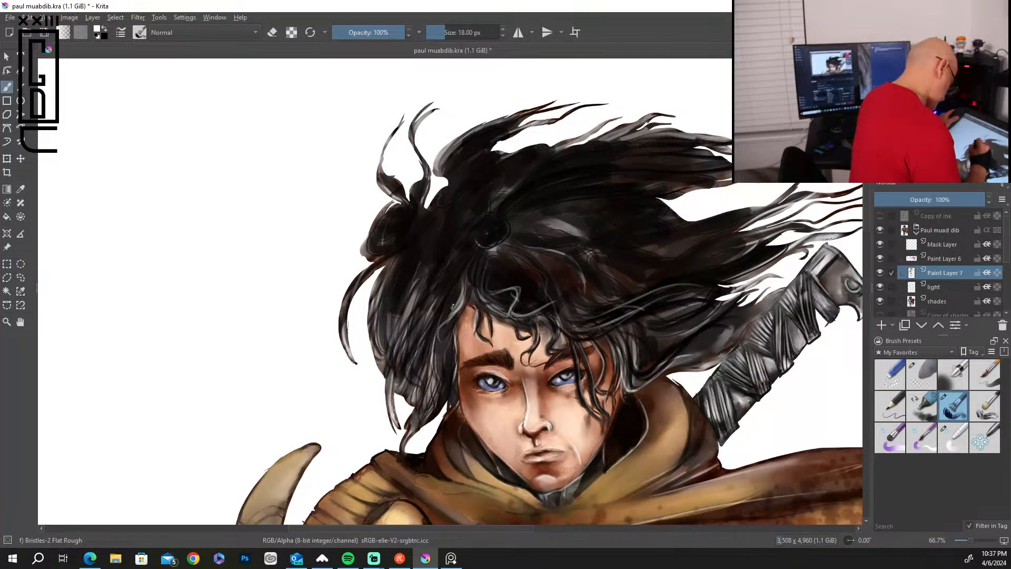
left_click_drag(484, 238, 462, 296)
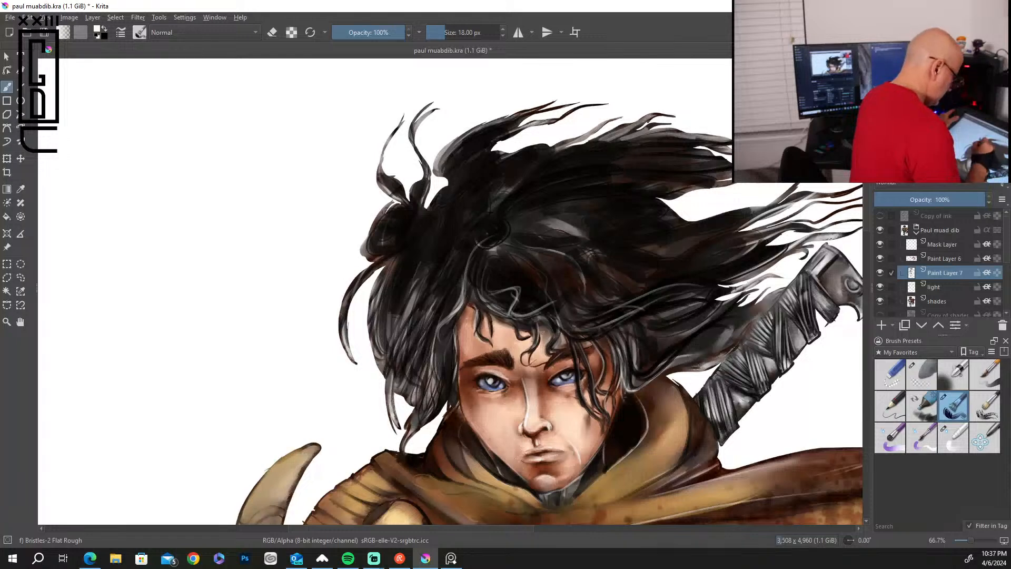
mouse_move(578, 159)
left_mouse_down()
mouse_move(633, 125)
mouse_move(675, 116)
mouse_move(730, 149)
mouse_move(724, 170)
left_mouse_up()
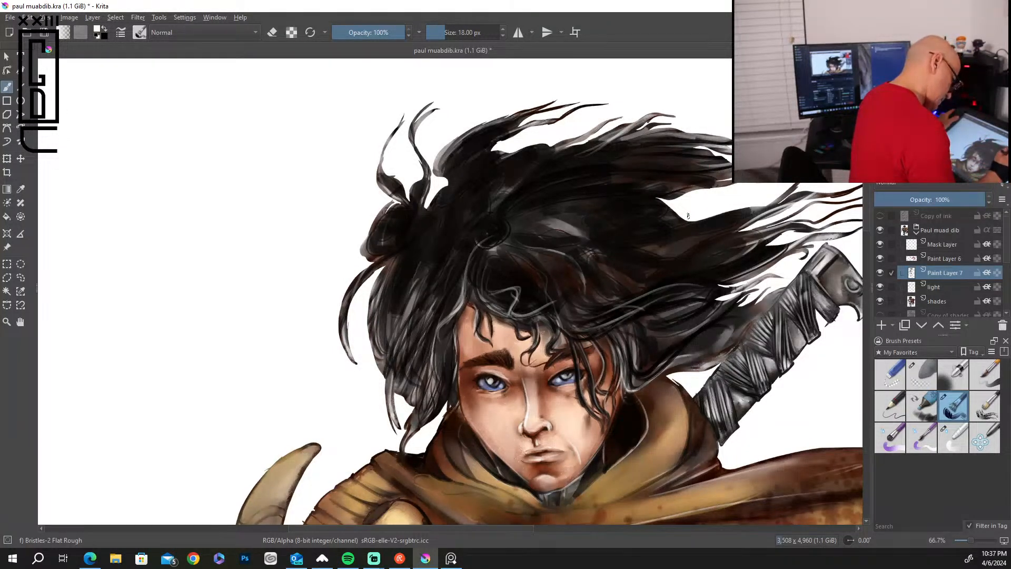
left_click_drag(684, 226, 751, 208)
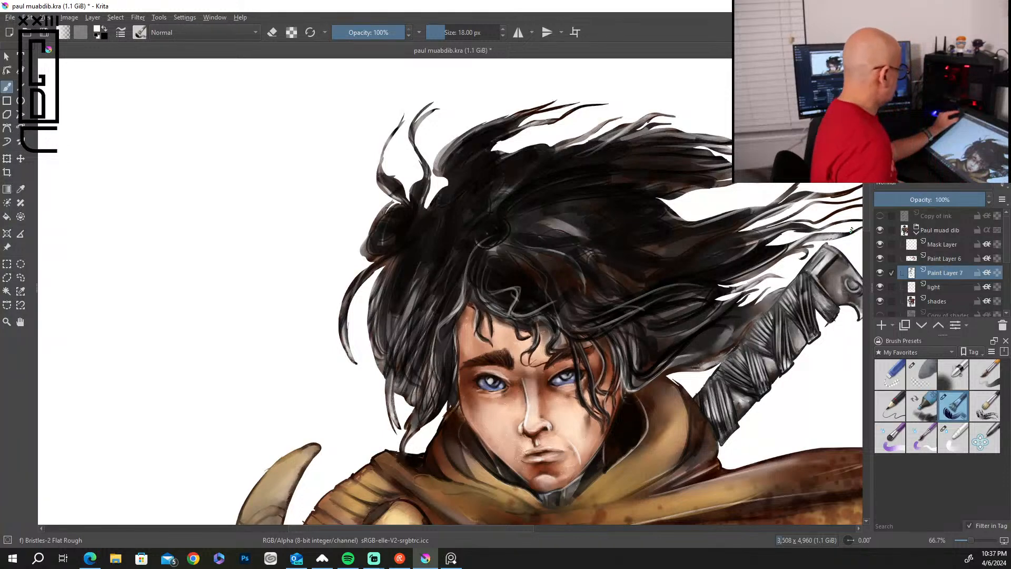
Collapse the Paul muad dib layer group and lock it.
scroll(851, 230, "down", 5)
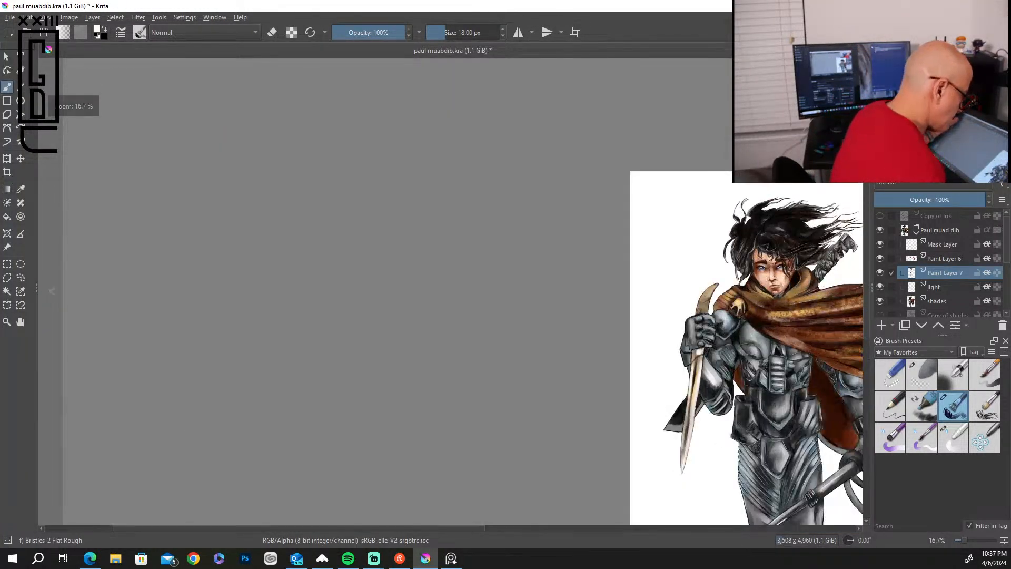
scroll(849, 230, "down", 1)
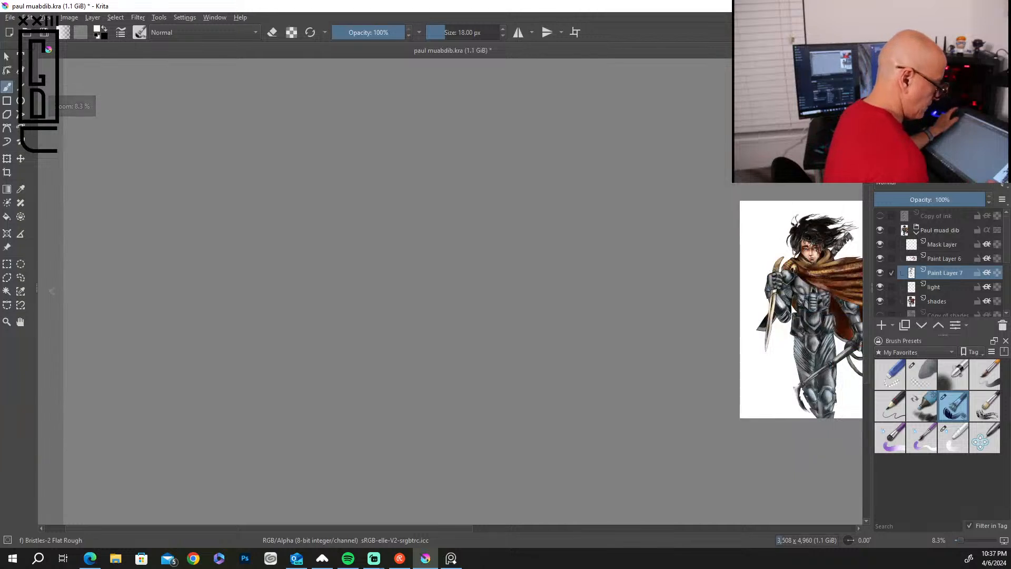
scroll(810, 452, "up", 2)
mouse_move(809, 308)
left_mouse_down()
mouse_move(605, 424)
mouse_move(479, 449)
left_mouse_up()
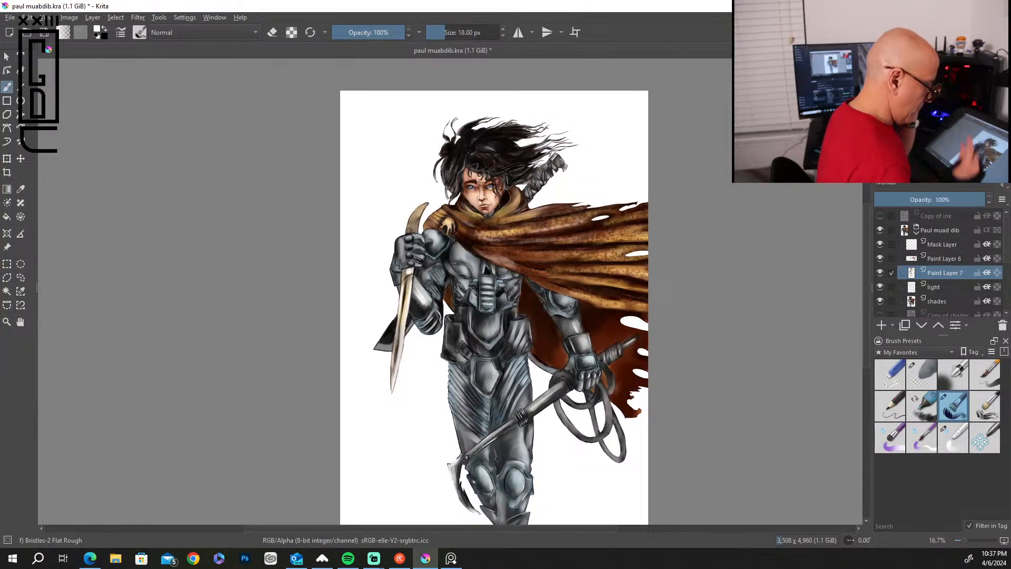
left_click(916, 230)
left_click(947, 231)
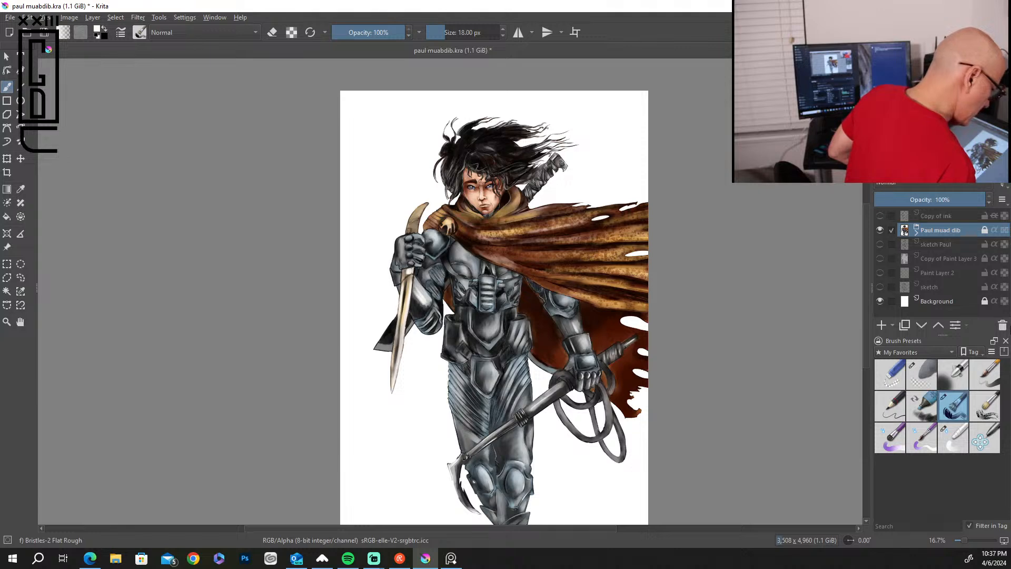
Preview the sketch, Copy of ink and Paint Layer 2 layers behind the figure by showing and hiding each.
left_click(881, 286)
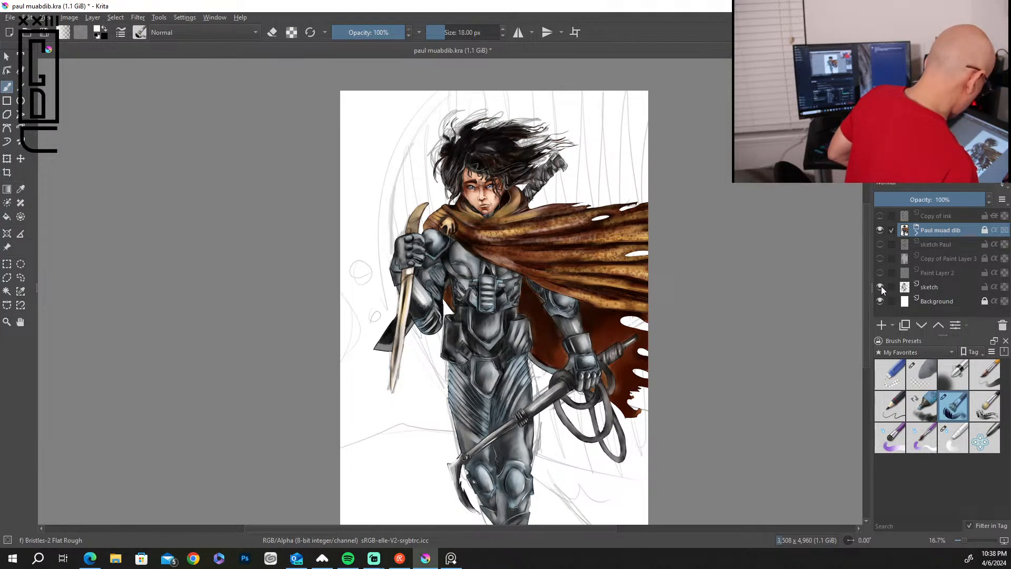
left_click(879, 286)
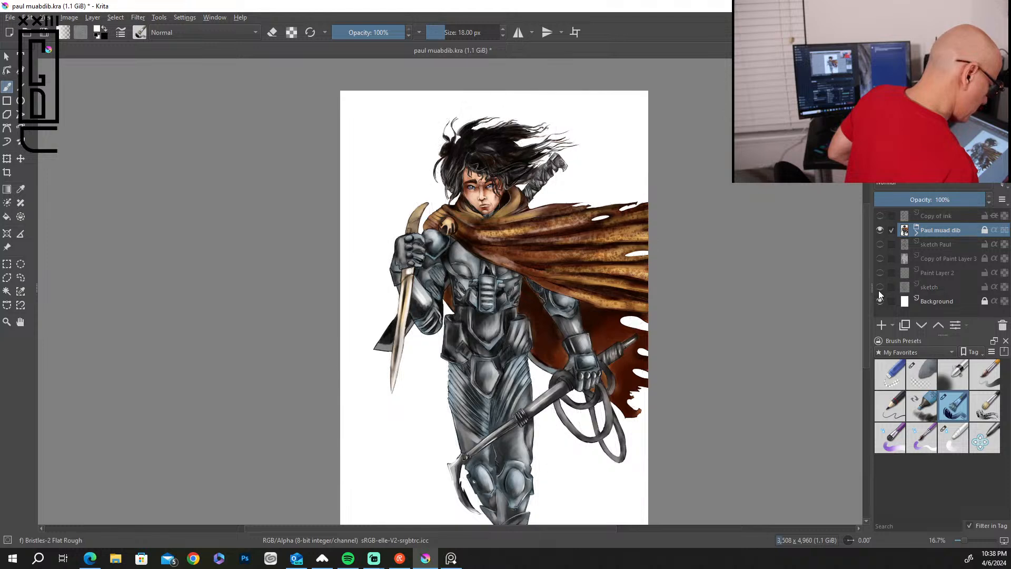
left_click(878, 299)
left_click(880, 215)
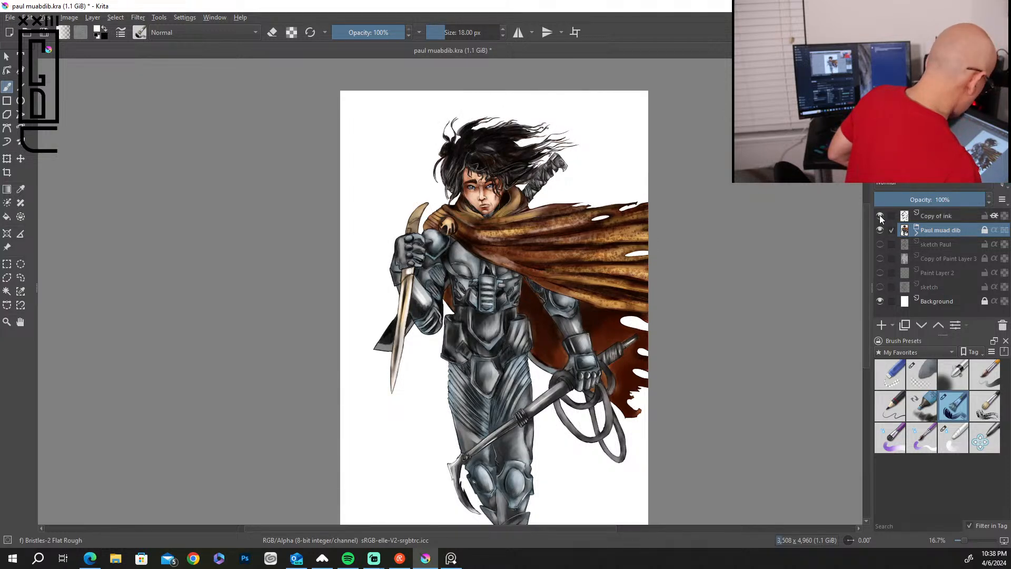
left_click(879, 216)
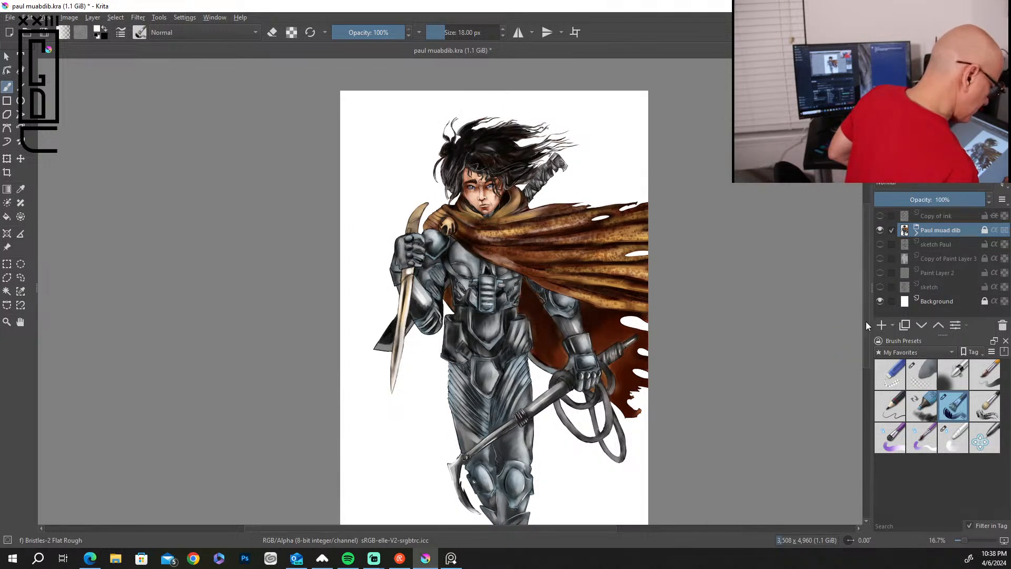
left_click(880, 272)
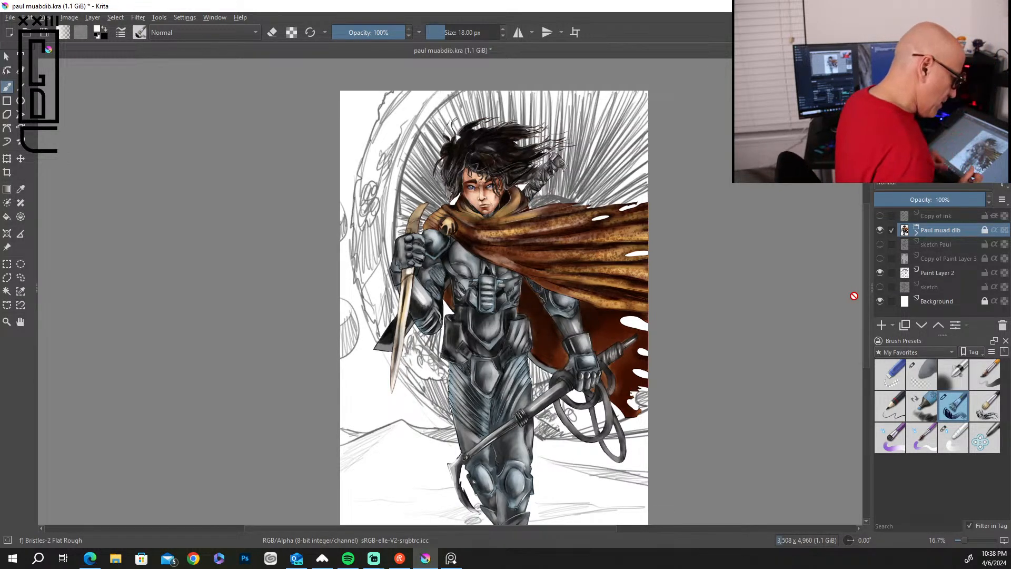
left_click(879, 272)
left_click(880, 287)
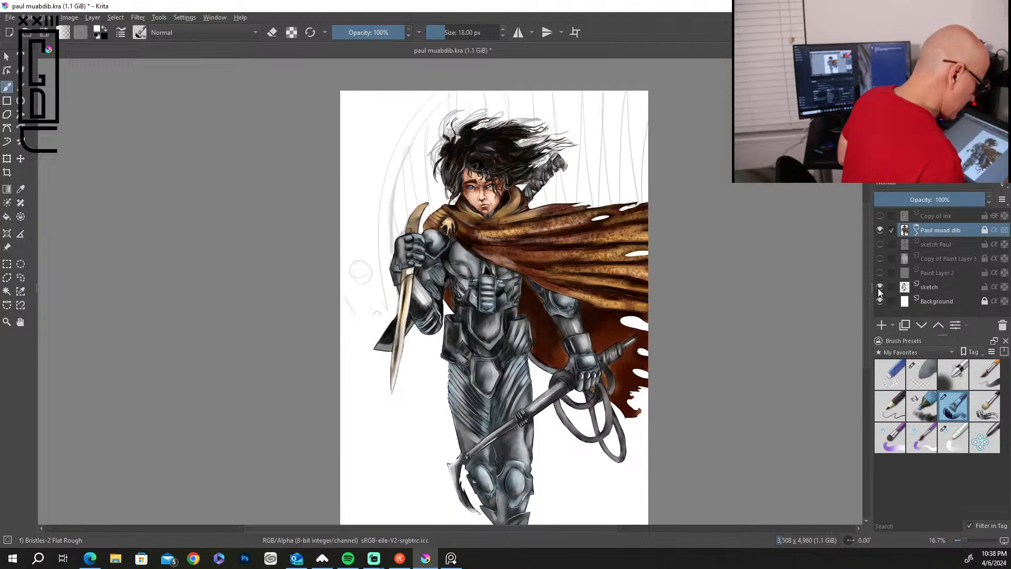
left_click(880, 287)
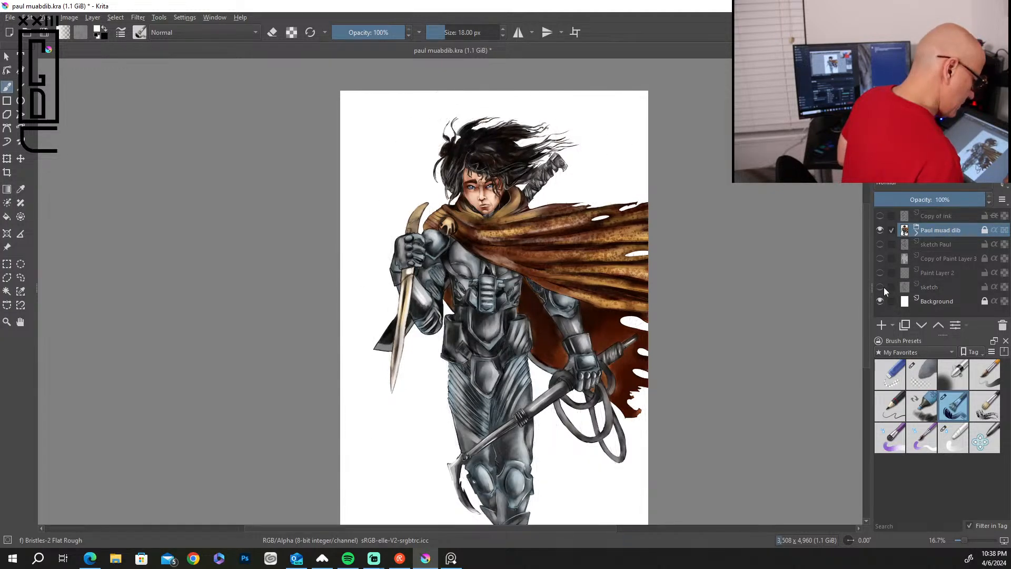
Show Paint Layer 2 with the background drawing and add a new paint layer above it.
left_click(879, 272)
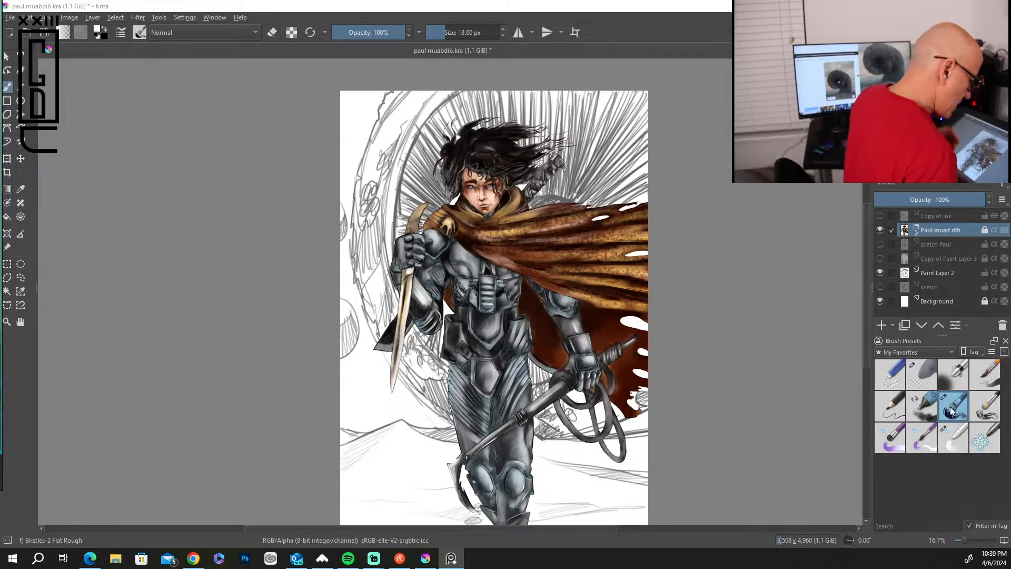
left_click(963, 271)
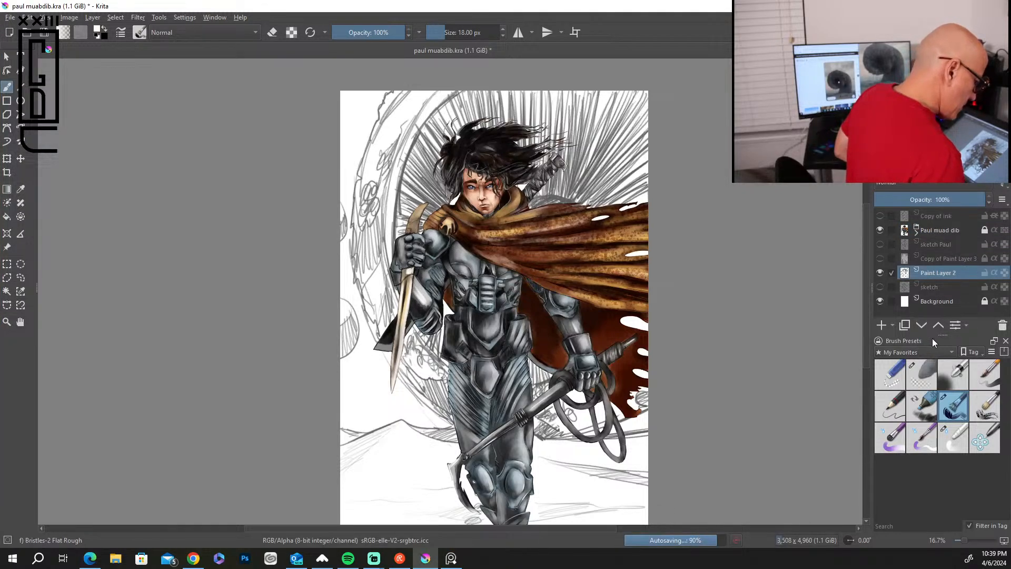
left_click(881, 325)
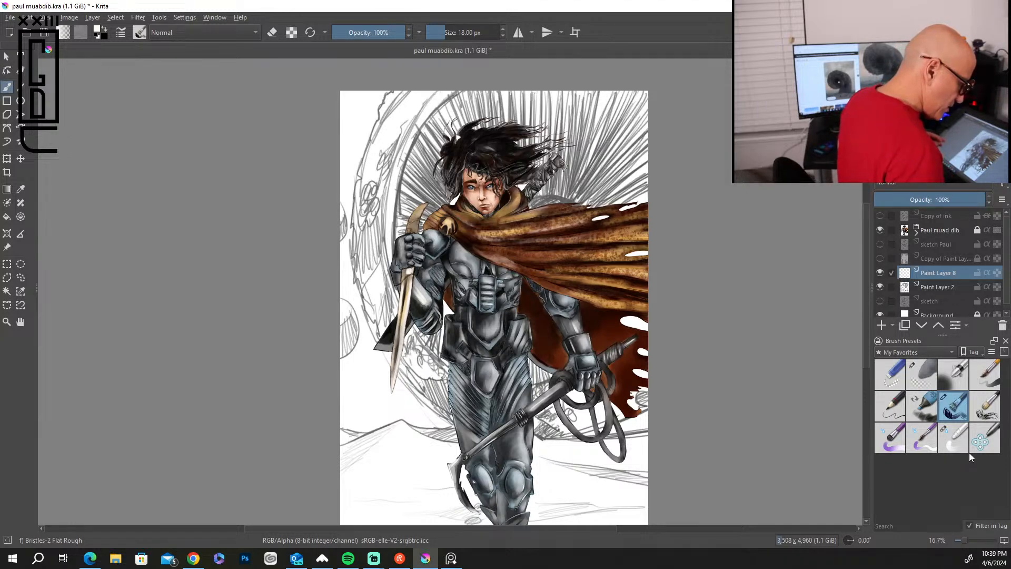
Choose the Dry Brushing preset and a pale sand colour, enlarge the brush to about 416 px, and paint the background left of the figure.
left_click(985, 406)
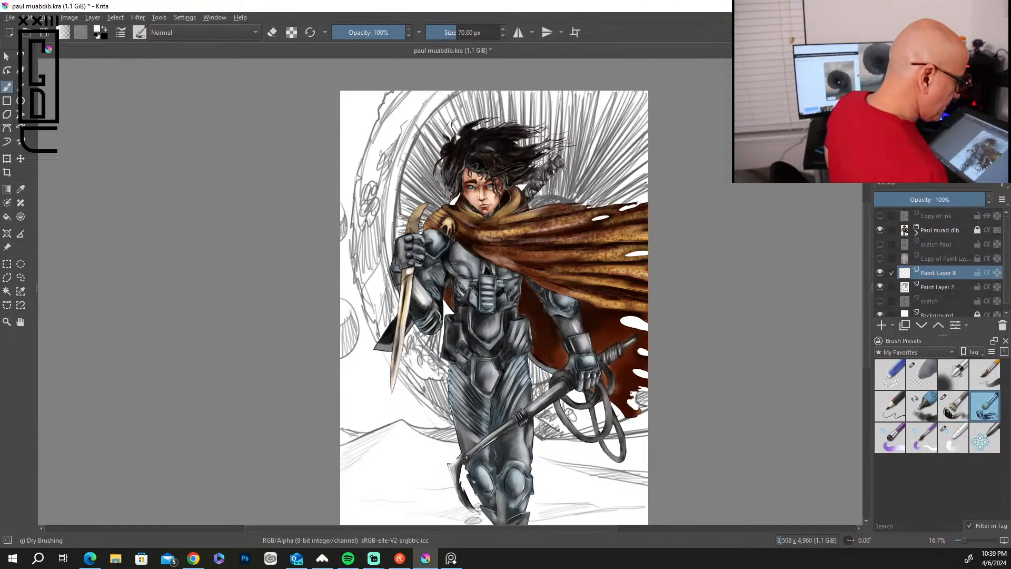
left_click(943, 122)
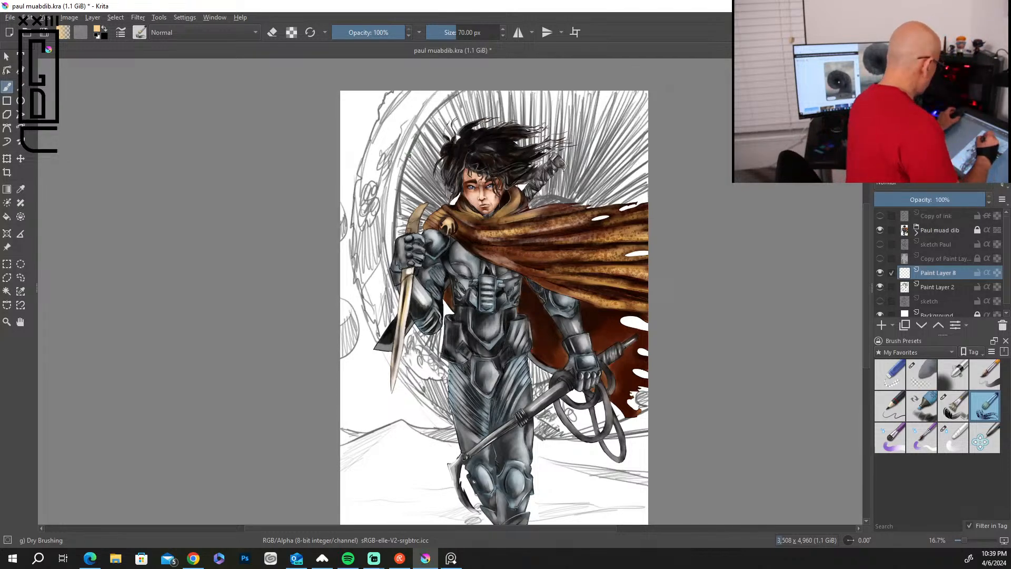
key("bracketright")
key("bracketright")
key("bracketright")
key("bracketright")
key("bracketright")
key("bracketright")
key("bracketright")
key("bracketright")
key("bracketright")
key("bracketright")
key("bracketright")
key("bracketright")
key("bracketright")
key("bracketright")
key("bracketright")
key("bracketright")
key("bracketright")
key("bracketright")
key("bracketright")
key("bracketright")
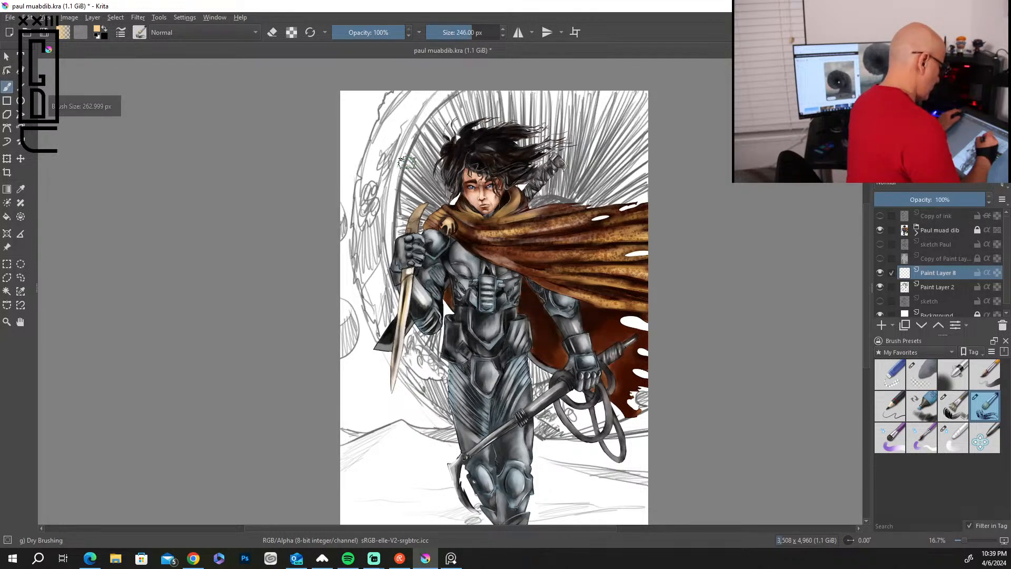
mouse_move(416, 113)
left_mouse_down()
mouse_move(378, 203)
mouse_move(410, 152)
mouse_move(369, 207)
mouse_move(400, 118)
mouse_move(408, 142)
mouse_move(364, 226)
left_mouse_up()
mouse_move(421, 153)
left_mouse_down()
mouse_move(382, 282)
mouse_move(366, 295)
mouse_move(423, 163)
mouse_move(422, 200)
mouse_move(420, 158)
mouse_move(413, 197)
left_mouse_up()
Move Paint Layer 2 above the new sand layer and cover the background's left side down to the knife with broad sand strokes.
left_click_drag(947, 287, 945, 267)
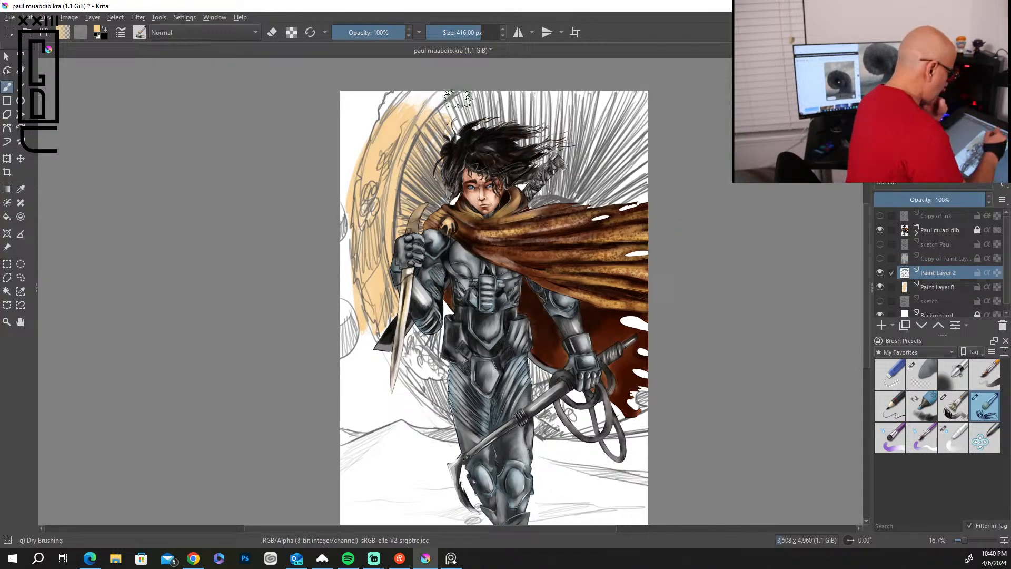
mouse_move(412, 95)
left_mouse_down()
mouse_move(379, 108)
mouse_move(364, 153)
mouse_move(358, 126)
mouse_move(329, 224)
left_mouse_up()
mouse_move(360, 97)
left_mouse_down()
mouse_move(343, 132)
mouse_move(342, 255)
left_mouse_up()
mouse_move(356, 301)
left_mouse_down()
mouse_move(352, 354)
mouse_move(413, 275)
mouse_move(363, 363)
left_mouse_up()
mouse_move(442, 325)
left_mouse_down()
mouse_move(415, 324)
mouse_move(412, 353)
mouse_move(448, 312)
left_mouse_up()
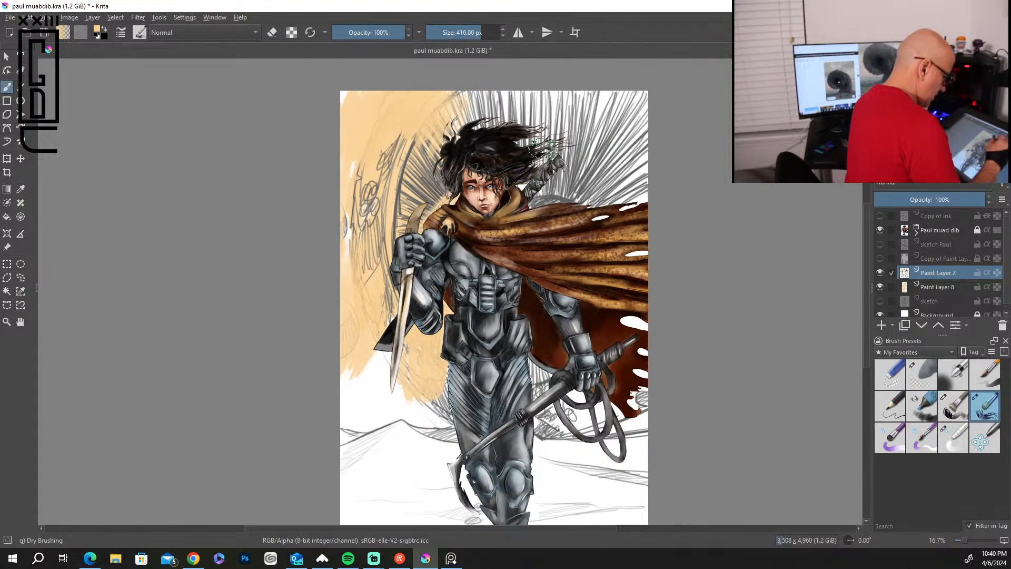
Fill the background above the cape and around the coiled rope with broad pale sand strokes.
mouse_move(571, 142)
left_mouse_down()
mouse_move(555, 192)
mouse_move(615, 150)
mouse_move(577, 199)
left_mouse_up()
left_click_drag(594, 125, 559, 128)
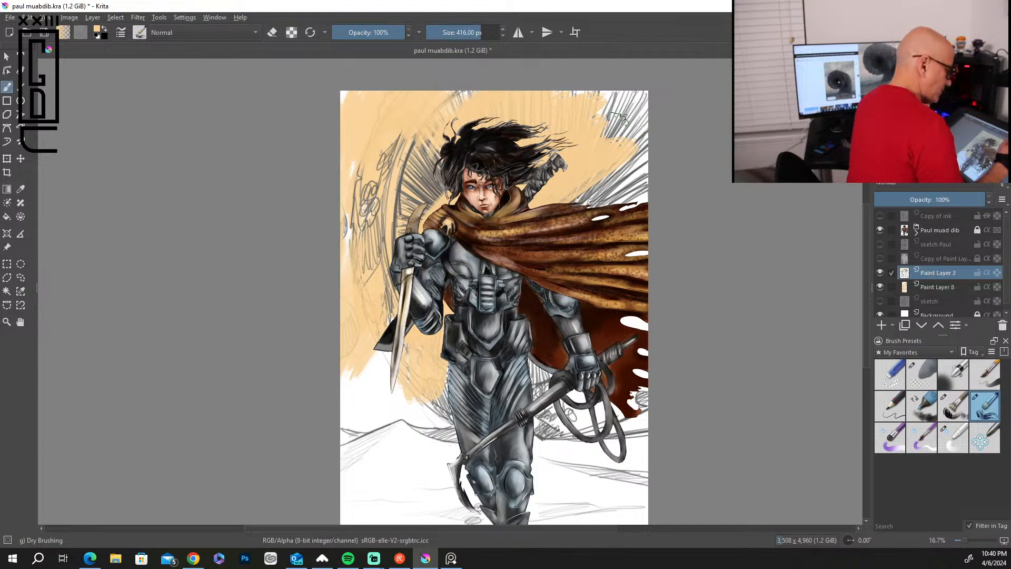
left_click_drag(539, 110, 634, 107)
left_click_drag(587, 196, 635, 190)
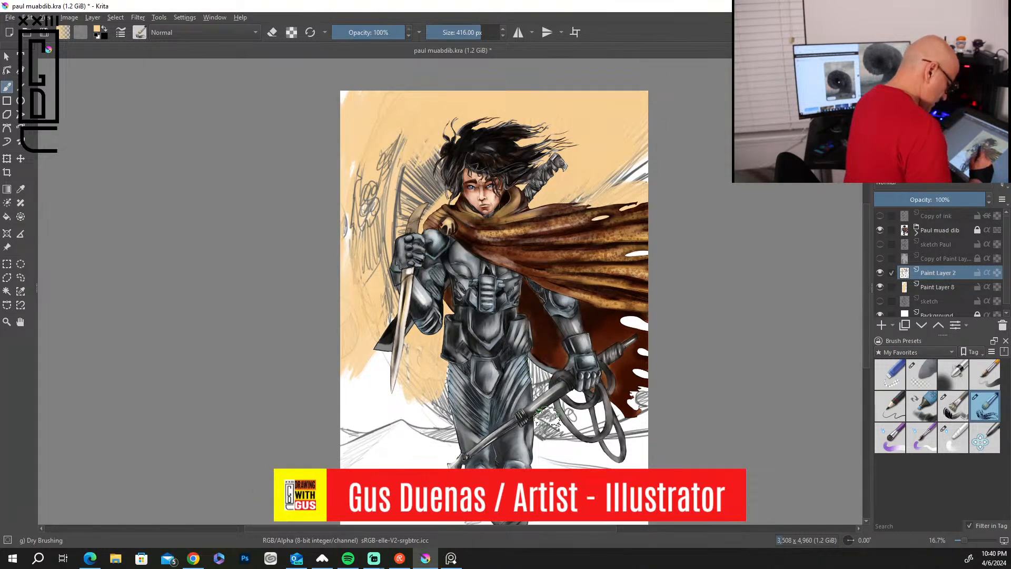
left_click_drag(540, 376, 636, 441)
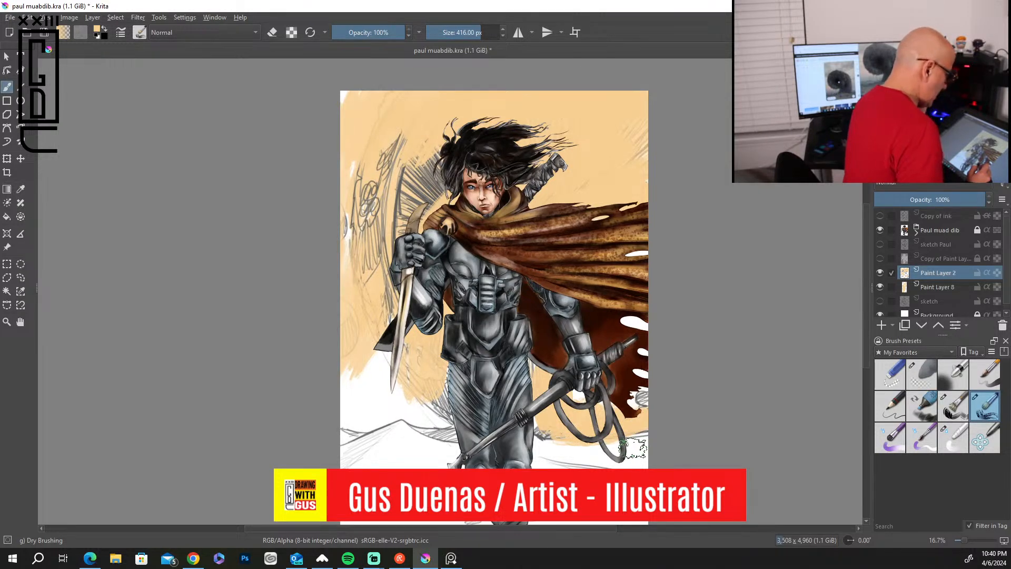
Undo the recent sand-coloured strokes painted on Paint Layer 2.
key("ctrl+z")
key("ctrl+z")
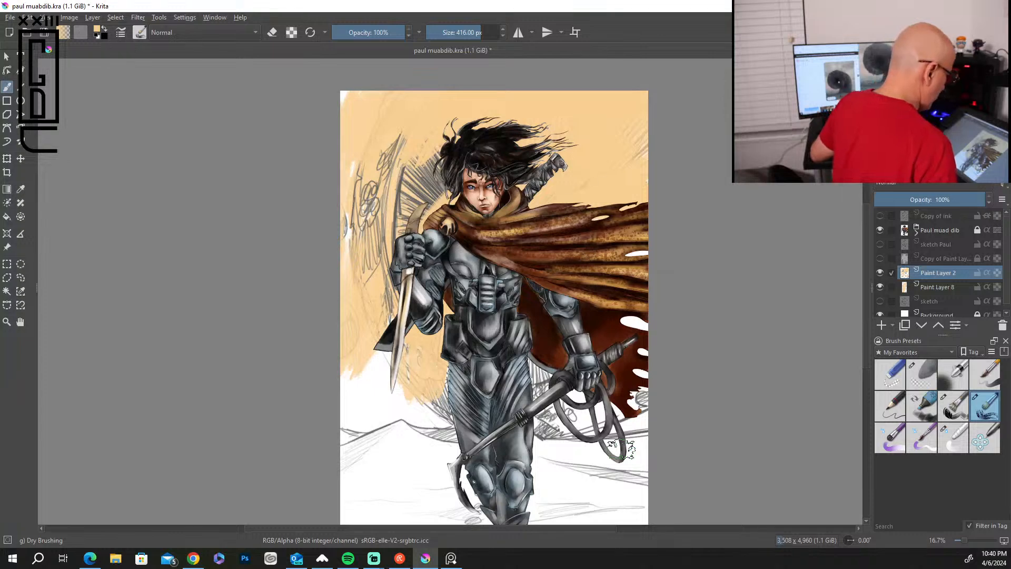
key("ctrl+z")
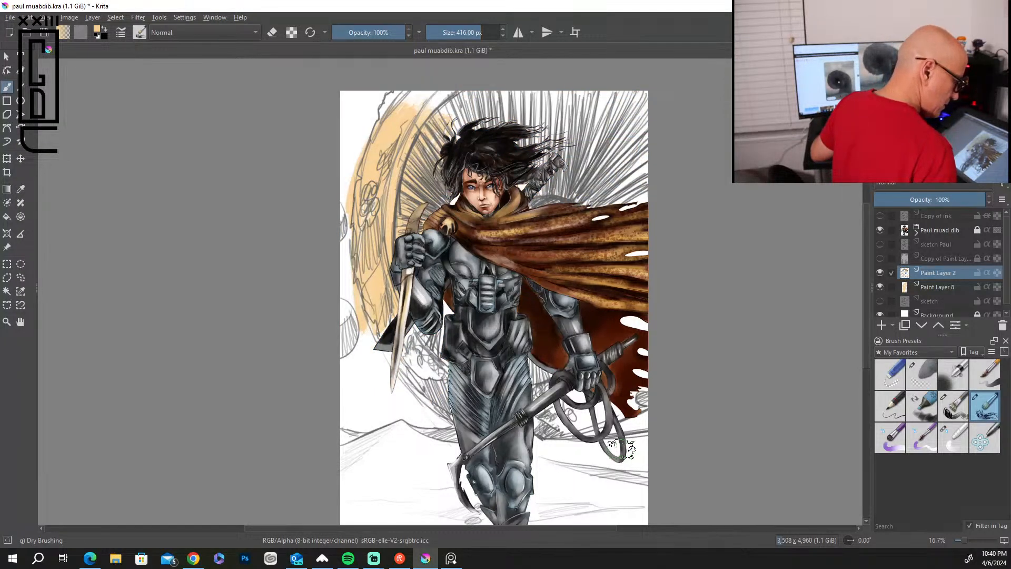
left_click(621, 448, "ctrl")
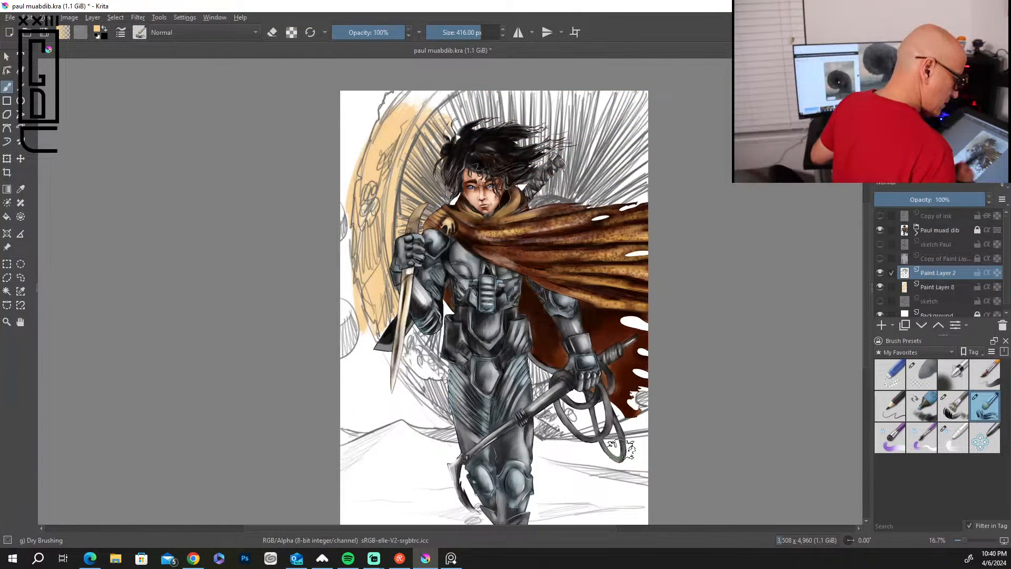
On Paint Layer 8, paint broad pale sand strokes behind the hair, above the cape and around the coiled rope.
left_click(945, 287)
mouse_move(449, 111)
left_mouse_down()
mouse_move(457, 105)
mouse_move(401, 102)
left_mouse_up()
mouse_move(495, 135)
left_mouse_down()
mouse_move(487, 108)
mouse_move(558, 113)
mouse_move(584, 98)
left_mouse_up()
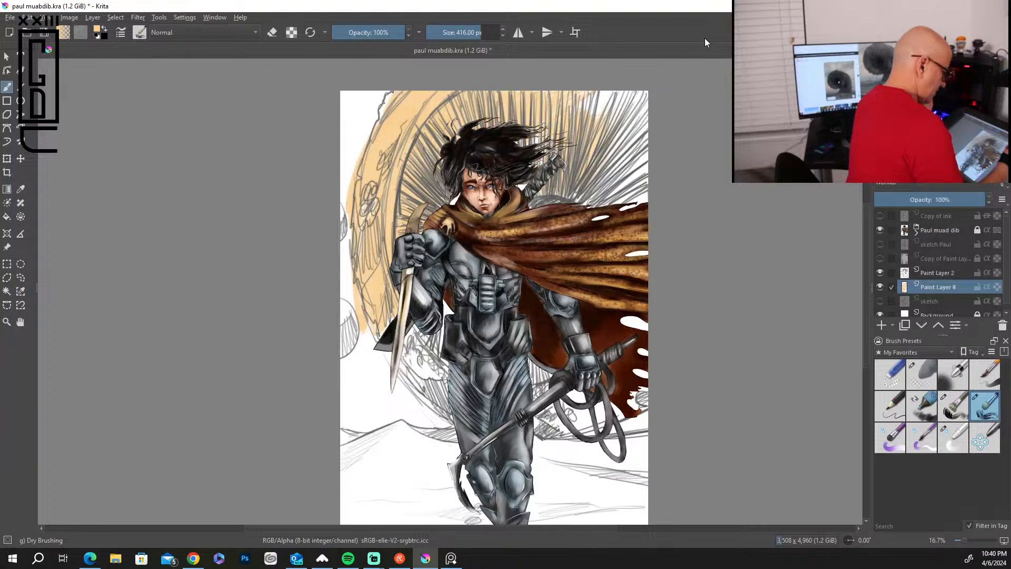
mouse_move(553, 129)
left_mouse_down()
mouse_move(584, 101)
mouse_move(629, 113)
mouse_move(640, 124)
mouse_move(605, 180)
mouse_move(636, 192)
left_mouse_up()
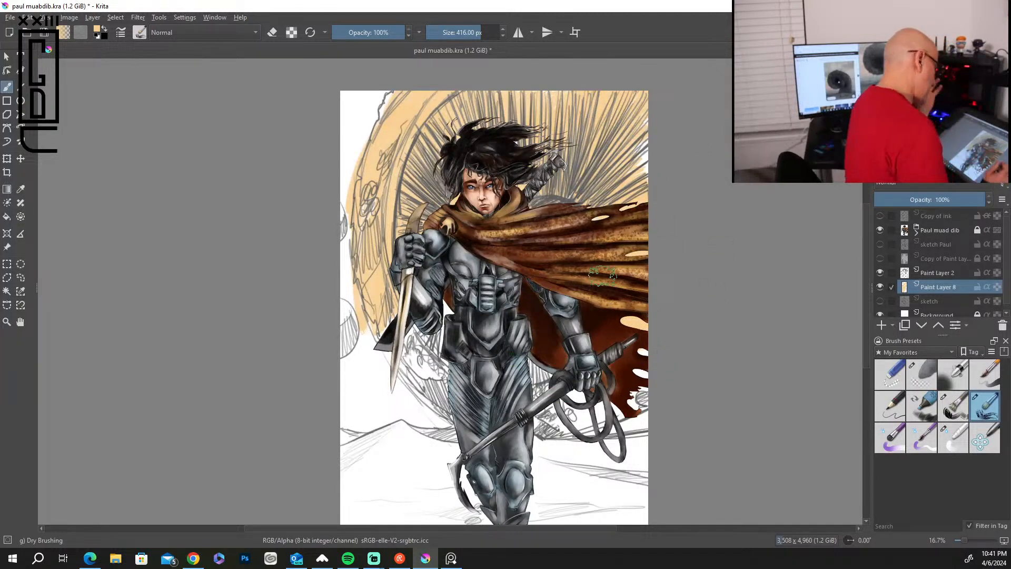
left_click_drag(642, 391, 587, 428)
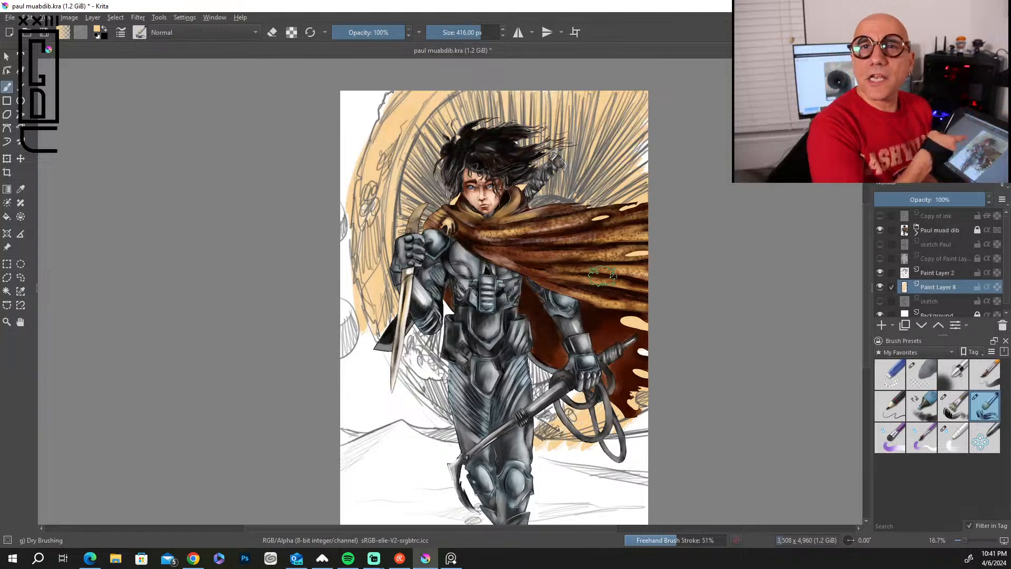
Cover the background left of the figure with pale sand, from the upper edge down to the dune crest beside the legs.
left_click_drag(428, 361, 378, 441)
mouse_move(354, 349)
left_mouse_down()
mouse_move(364, 289)
mouse_move(347, 308)
mouse_move(348, 294)
mouse_move(350, 349)
left_mouse_up()
mouse_move(351, 222)
left_mouse_down()
mouse_move(358, 99)
mouse_move(351, 147)
mouse_move(360, 121)
left_mouse_up()
mouse_move(326, 363)
left_mouse_down()
mouse_move(300, 464)
mouse_move(476, 258)
mouse_move(355, 88)
left_mouse_up()
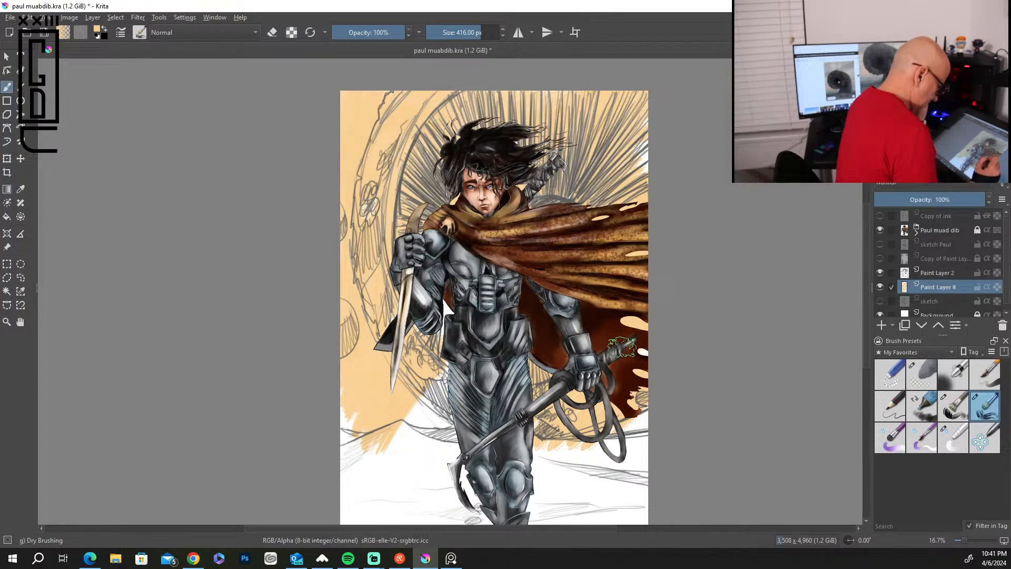
left_click_drag(445, 348, 443, 434)
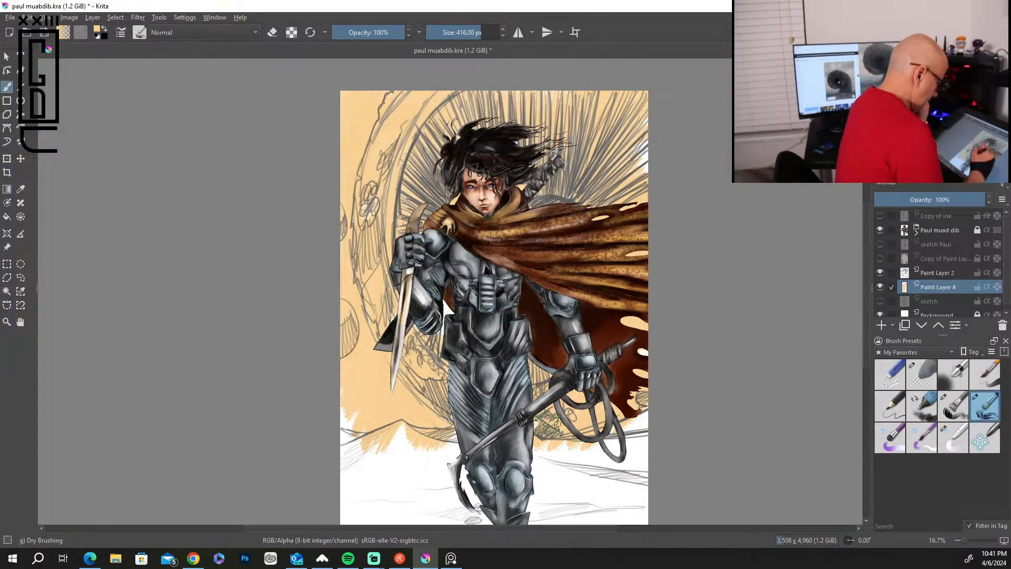
Fill the desert ground on both sides of the legs with pale sand, including the remaining white areas at the left edge.
mouse_move(553, 424)
left_mouse_down()
mouse_move(541, 363)
mouse_move(577, 471)
mouse_move(569, 507)
mouse_move(636, 432)
mouse_move(589, 500)
mouse_move(637, 467)
mouse_move(595, 506)
mouse_move(629, 500)
mouse_move(621, 474)
left_mouse_up()
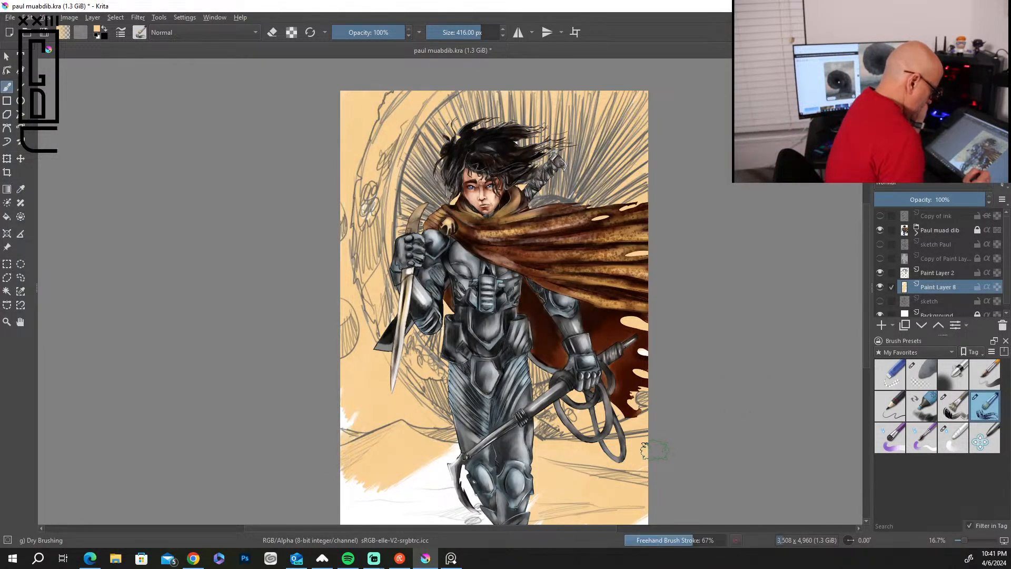
mouse_move(447, 459)
left_mouse_down()
mouse_move(395, 510)
mouse_move(535, 515)
left_mouse_up()
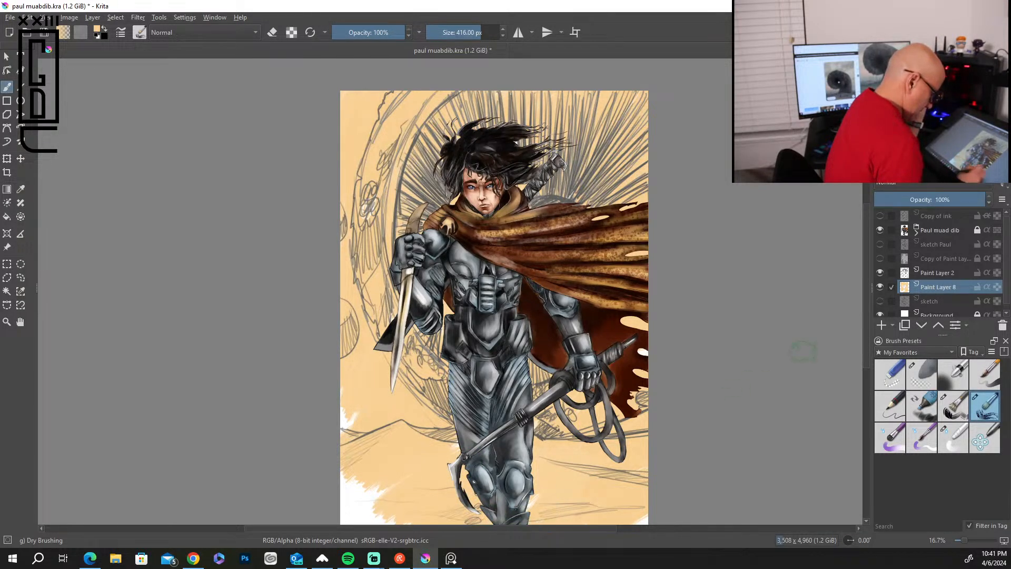
scroll(441, 237, "down", 2)
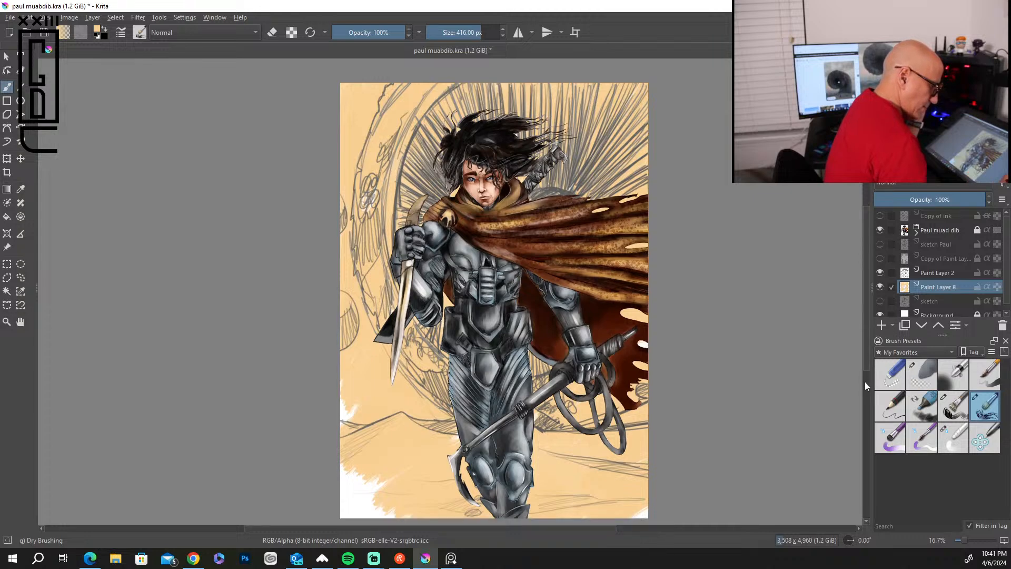
mouse_move(363, 464)
left_mouse_down()
mouse_move(394, 411)
mouse_move(334, 472)
mouse_move(343, 429)
mouse_move(464, 294)
mouse_move(489, 346)
mouse_move(397, 366)
mouse_move(368, 390)
mouse_move(351, 350)
left_mouse_up()
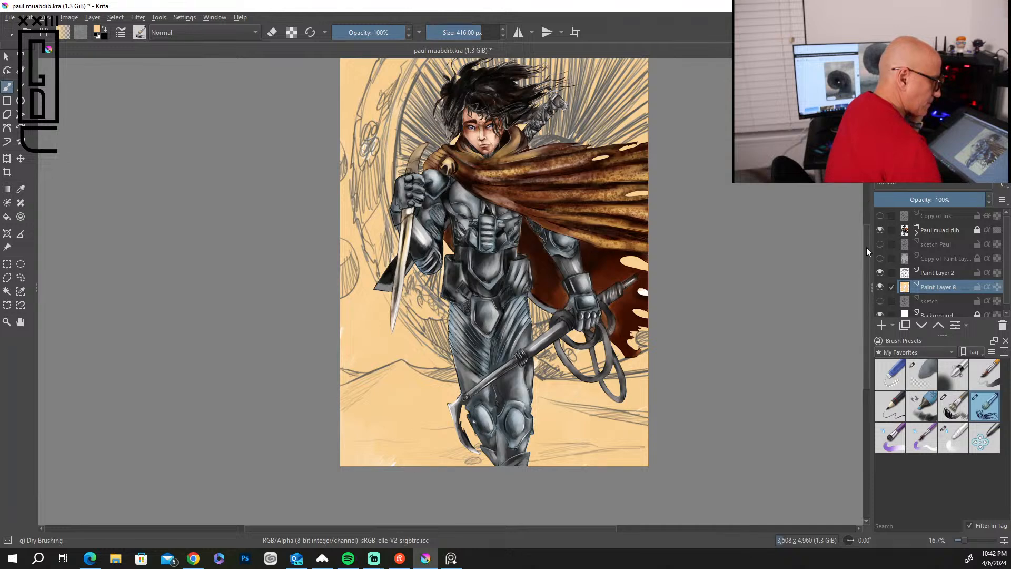
Reduce the brush to 215 px and shade the sandworm's outer ring left of the figure in dark grey-brown.
scroll(868, 251, "up", 3)
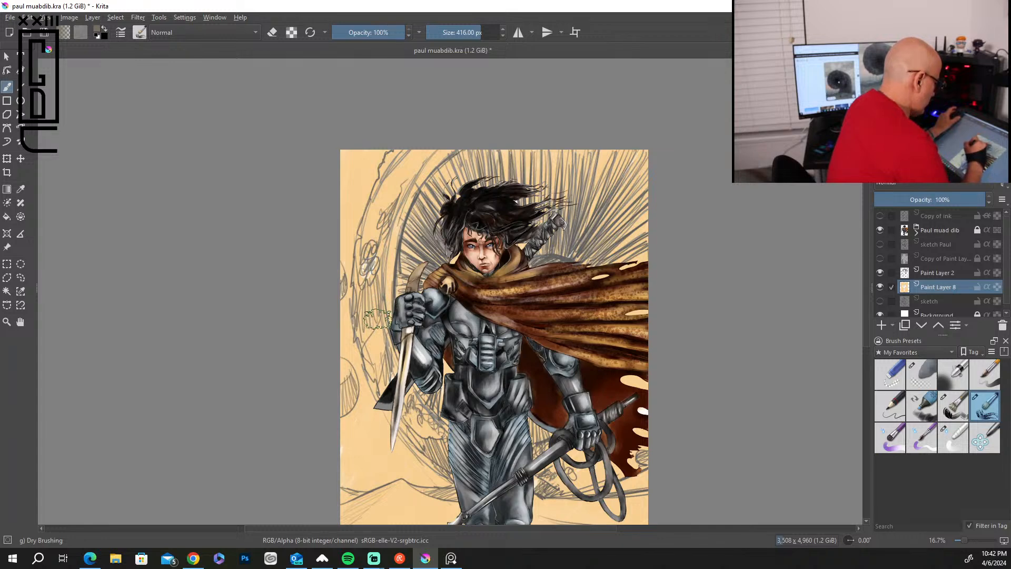
key("bracketleft")
key("bracketleft")
key("bracketleft")
key("bracketleft")
key("bracketleft")
key("bracketleft")
key("bracketleft")
key("bracketleft")
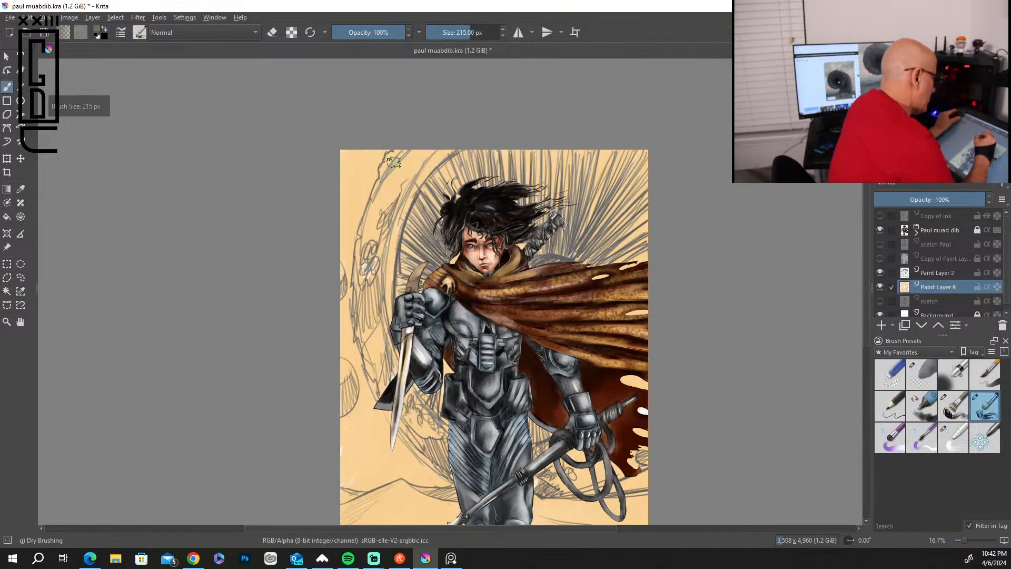
mouse_move(387, 183)
left_mouse_down()
mouse_move(359, 244)
mouse_move(359, 318)
mouse_move(378, 381)
mouse_move(387, 379)
mouse_move(421, 443)
mouse_move(445, 452)
left_mouse_up()
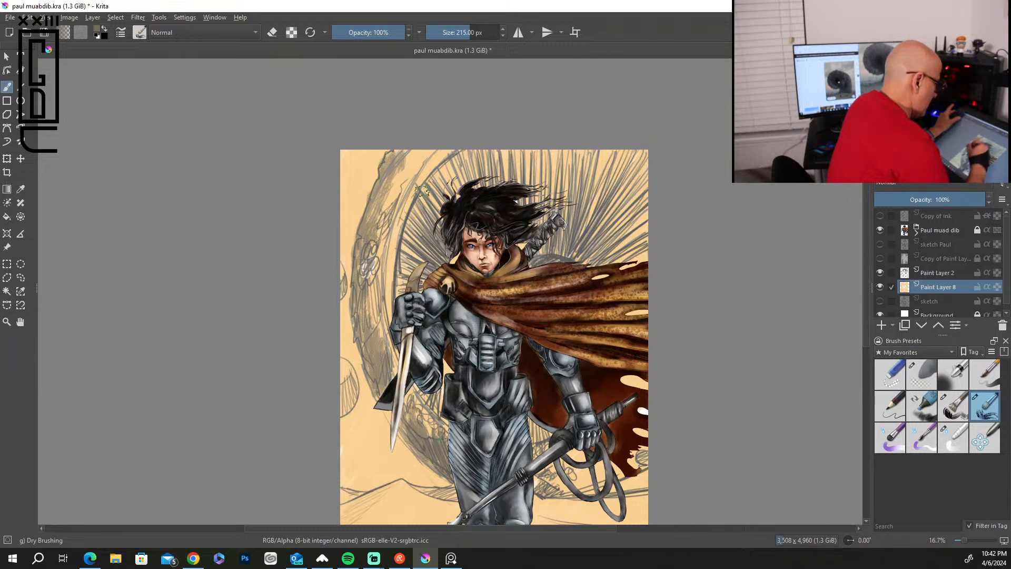
Shade the sandworm's mouth behind the figure and through the cape holes in grey-brown, and darken the outer ring's left edge.
mouse_move(417, 215)
left_mouse_down()
mouse_move(447, 174)
mouse_move(410, 284)
mouse_move(433, 264)
mouse_move(427, 192)
mouse_move(489, 177)
mouse_move(558, 171)
mouse_move(618, 183)
mouse_move(600, 232)
mouse_move(606, 253)
mouse_move(629, 247)
mouse_move(617, 223)
mouse_move(626, 166)
mouse_move(440, 184)
mouse_move(416, 210)
left_mouse_up()
mouse_move(440, 339)
left_mouse_down()
mouse_move(436, 389)
mouse_move(448, 409)
mouse_move(539, 454)
left_mouse_up()
mouse_move(579, 403)
left_mouse_down()
mouse_move(618, 427)
mouse_move(617, 396)
mouse_move(652, 326)
left_mouse_up()
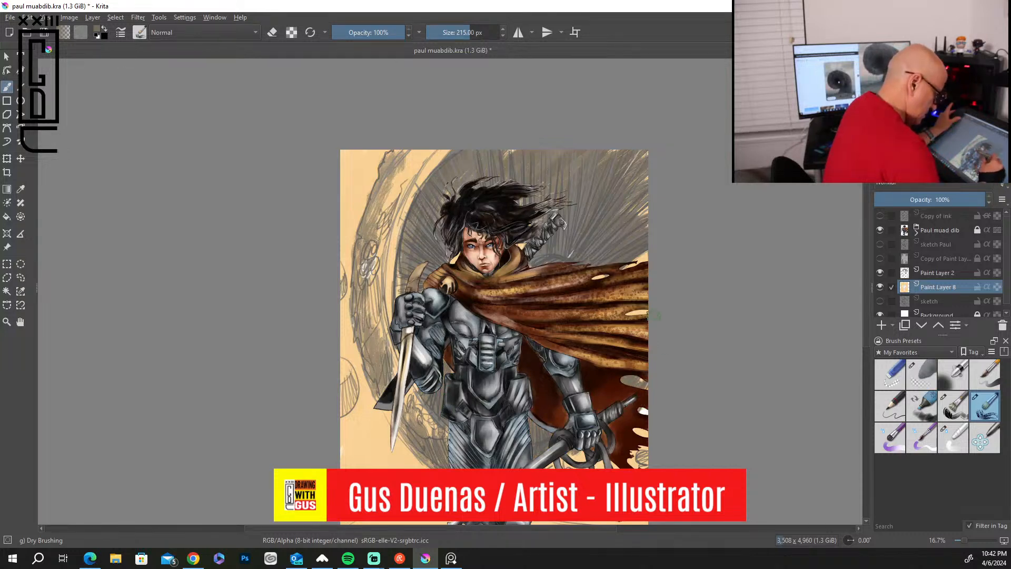
mouse_move(635, 292)
left_mouse_down()
mouse_move(583, 293)
mouse_move(605, 274)
left_mouse_up()
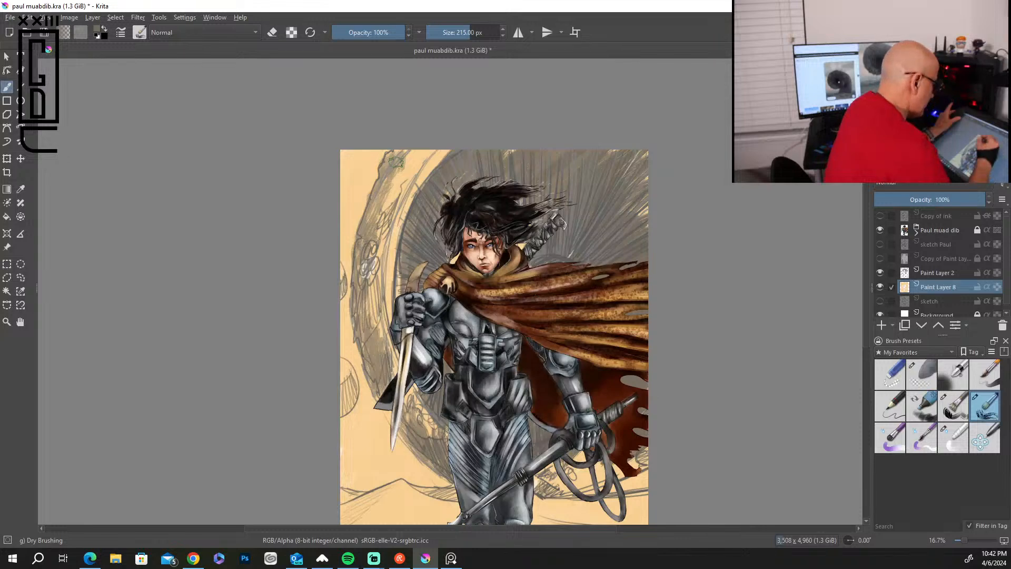
mouse_move(393, 153)
left_mouse_down()
mouse_move(363, 251)
mouse_move(370, 409)
left_mouse_up()
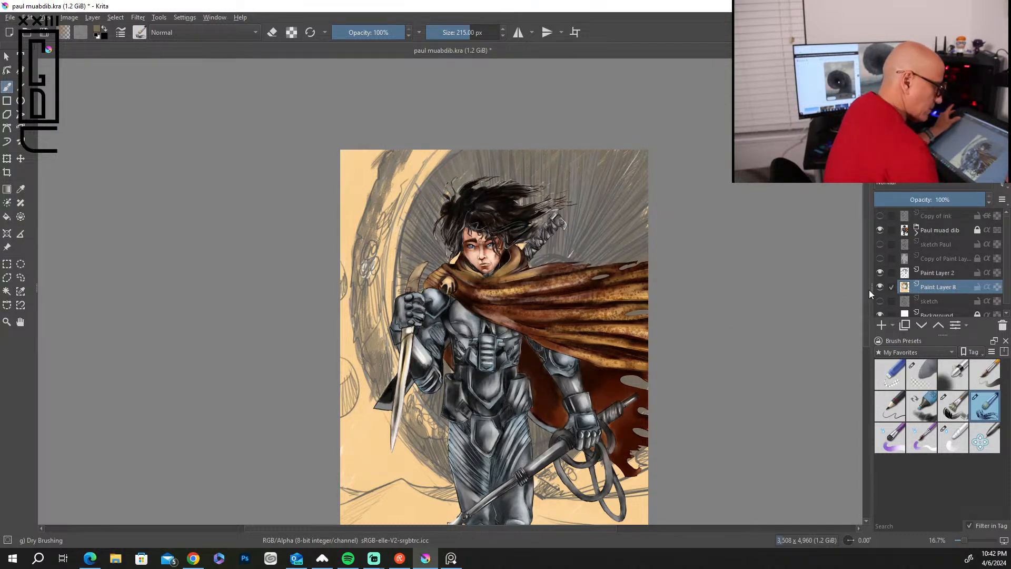
Paint brown shadow strokes across the dunes and foreground sand on both sides of the figure's legs.
left_click_drag(869, 291, 865, 349)
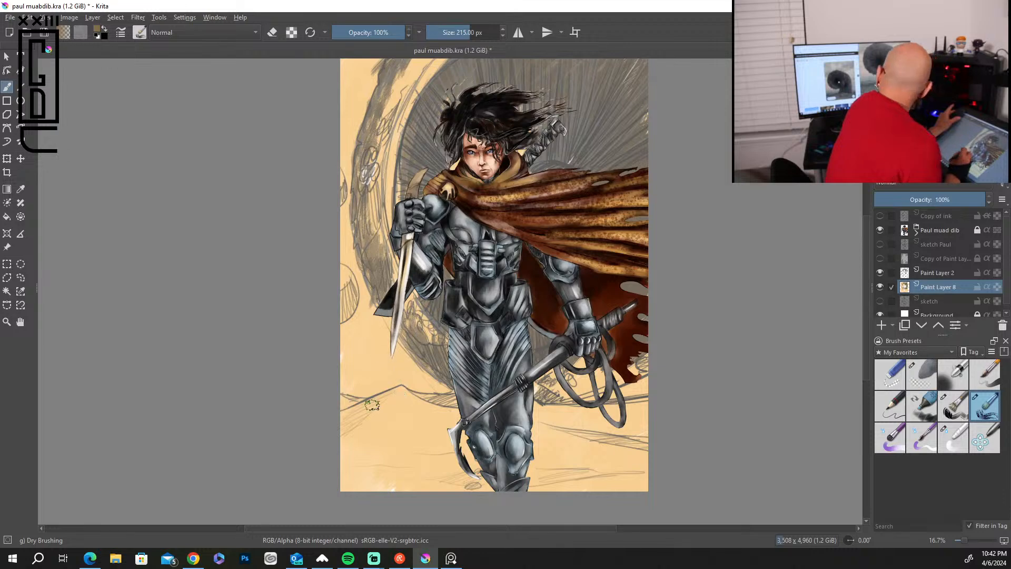
mouse_move(390, 417)
left_mouse_down()
mouse_move(346, 449)
mouse_move(394, 427)
mouse_move(382, 448)
mouse_move(399, 453)
mouse_move(415, 441)
mouse_move(375, 480)
mouse_move(368, 454)
mouse_move(338, 470)
mouse_move(366, 477)
mouse_move(417, 466)
mouse_move(413, 491)
mouse_move(421, 469)
mouse_move(407, 463)
mouse_move(451, 460)
mouse_move(452, 485)
left_mouse_up()
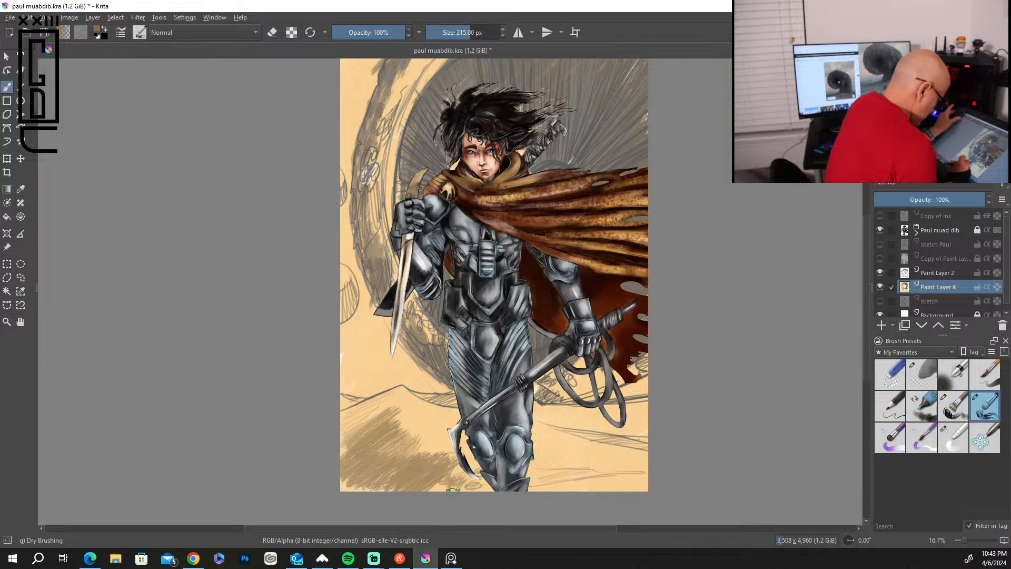
left_click_drag(332, 450, 368, 421)
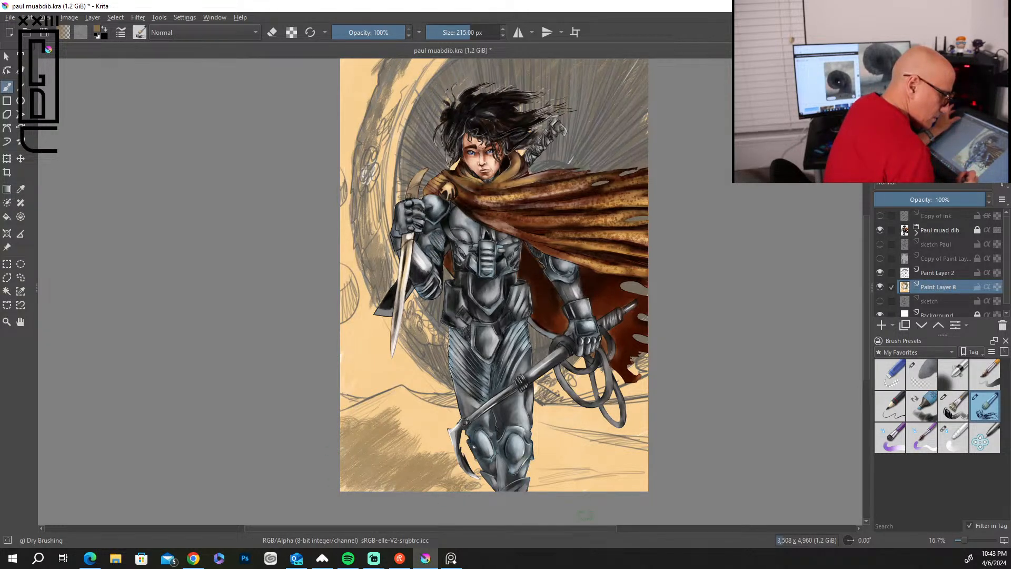
mouse_move(471, 484)
left_mouse_down()
mouse_move(459, 464)
mouse_move(448, 488)
mouse_move(445, 457)
mouse_move(420, 467)
mouse_move(428, 446)
mouse_move(398, 458)
mouse_move(405, 409)
left_mouse_up()
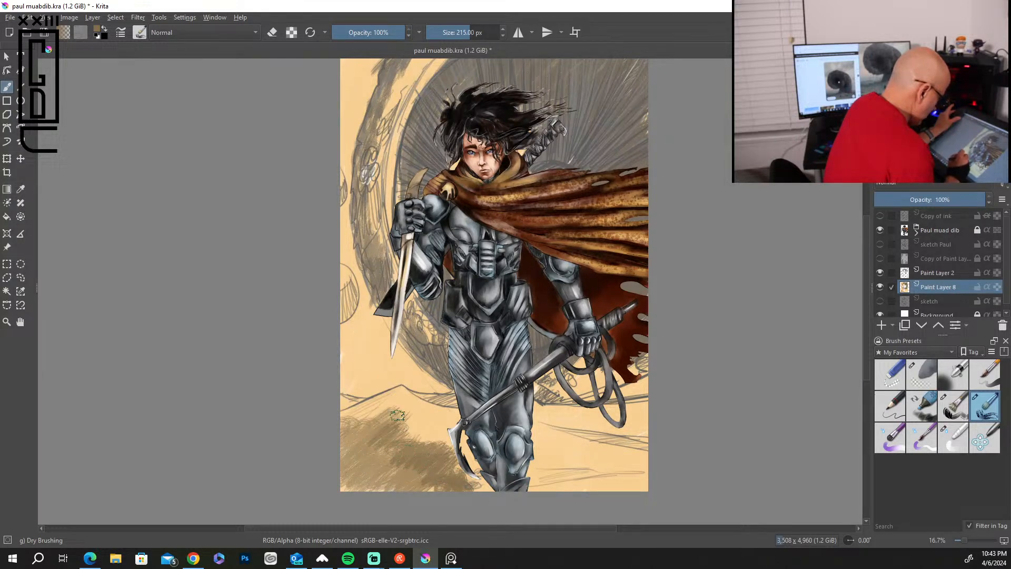
mouse_move(435, 459)
left_mouse_down()
mouse_move(471, 476)
mouse_move(480, 494)
mouse_move(579, 476)
mouse_move(637, 480)
left_mouse_up()
mouse_move(569, 432)
left_mouse_down()
mouse_move(635, 443)
mouse_move(542, 418)
mouse_move(595, 411)
left_mouse_up()
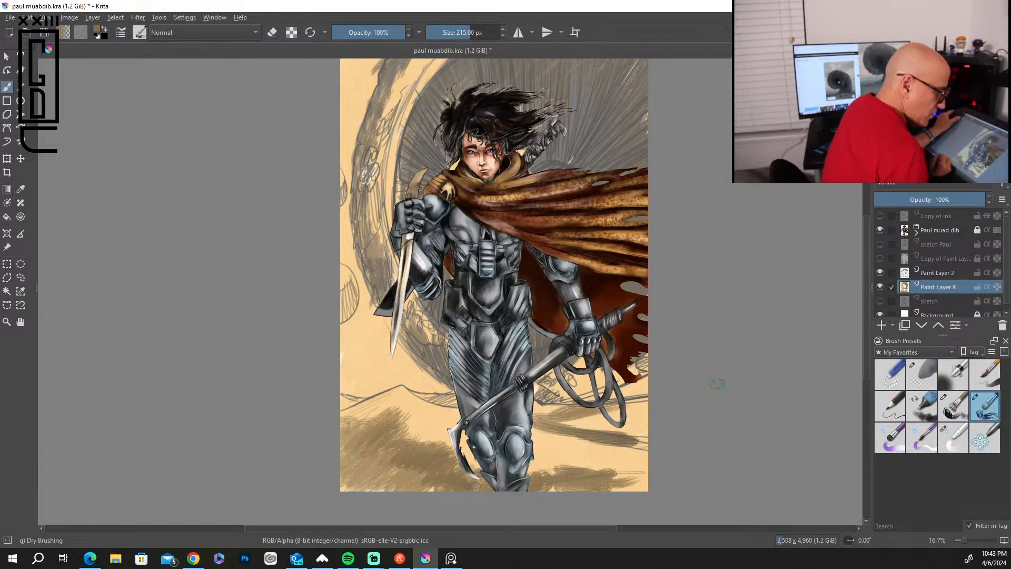
Choose the Bristles-2 Flat Rough preset at 144 px and add brown shadows to the dunes and foreground right of the legs.
left_click(964, 410)
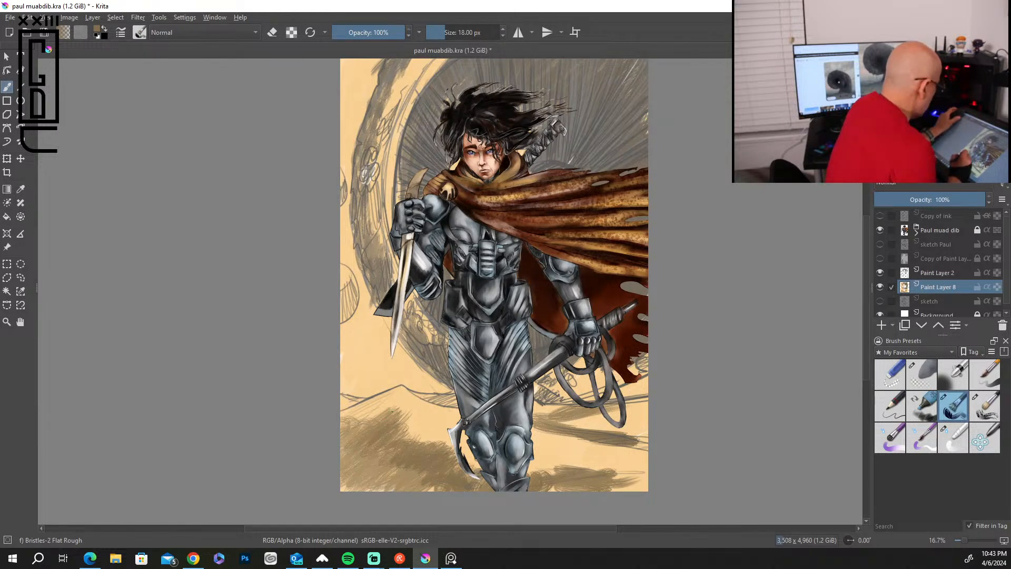
key("bracketright")
key("bracketright")
key("bracketright")
key("bracketright")
key("bracketright")
key("bracketright")
key("bracketright")
key("bracketright")
key("bracketright")
key("bracketright")
key("bracketright")
key("bracketright")
key("bracketright")
key("bracketright")
key("bracketright")
key("bracketright")
key("bracketright")
key("bracketright")
key("bracketright")
key("bracketright")
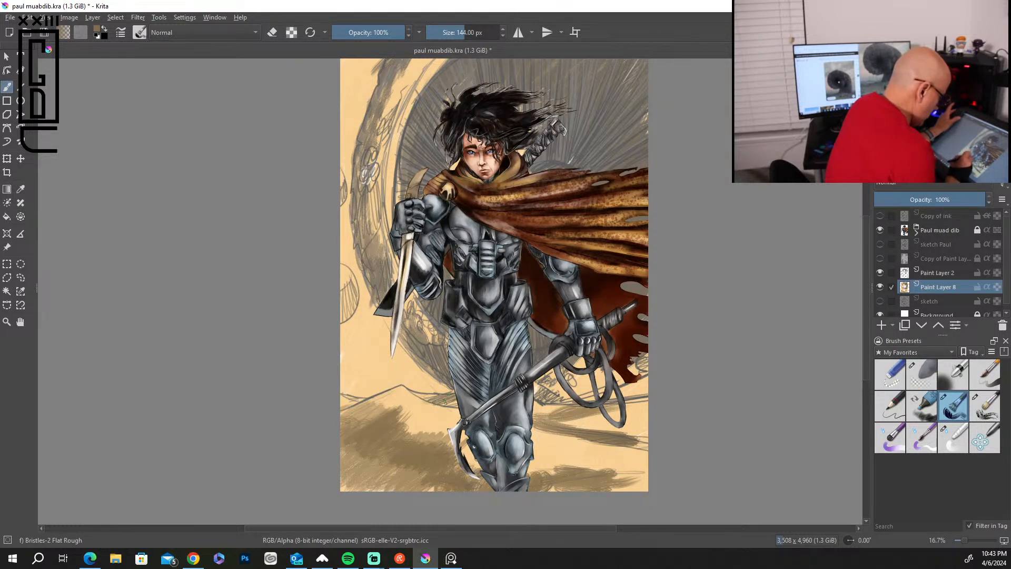
mouse_move(599, 419)
left_mouse_down()
mouse_move(535, 406)
mouse_move(643, 435)
mouse_move(608, 425)
left_mouse_up()
left_click_drag(552, 408, 534, 404)
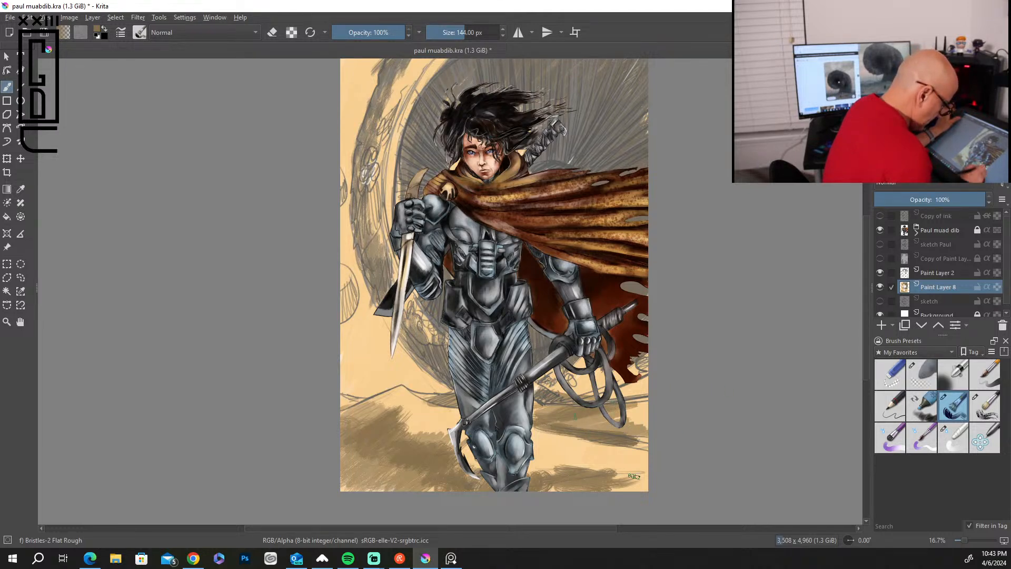
left_click_drag(627, 468, 561, 485)
mouse_move(640, 473)
left_mouse_down()
mouse_move(614, 490)
mouse_move(549, 490)
left_mouse_up()
Choose Blender Knife Edge from the Paint presets, enlarge it to 165 px, and smear the foreground shadow right of the feet.
left_click(906, 354)
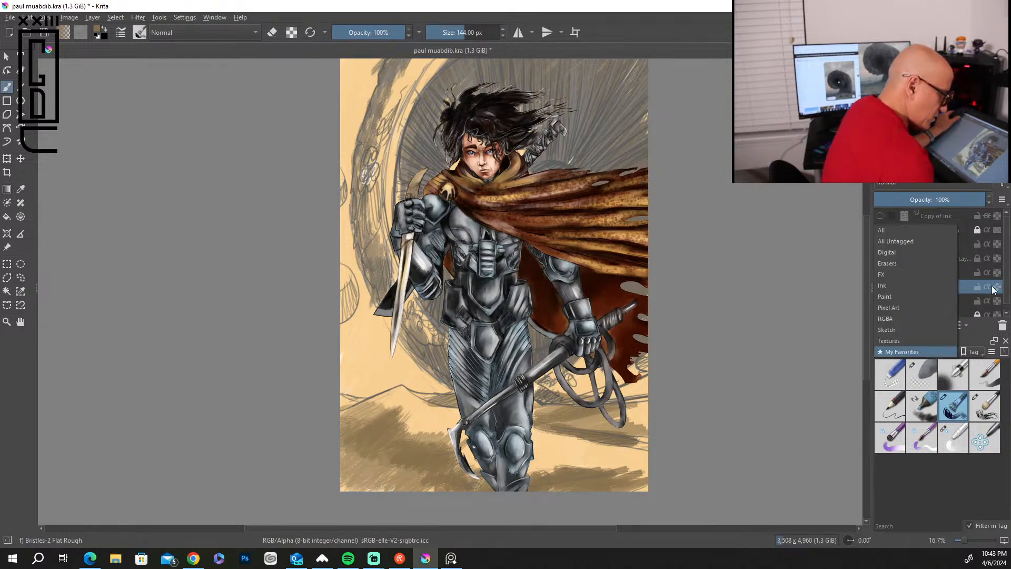
left_click(900, 296)
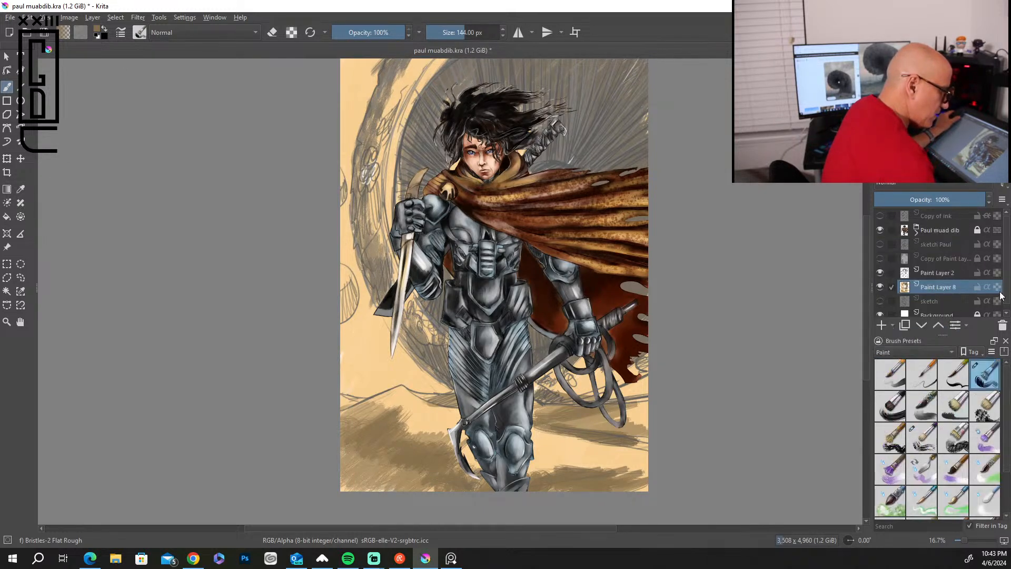
left_click_drag(1007, 453, 1007, 495)
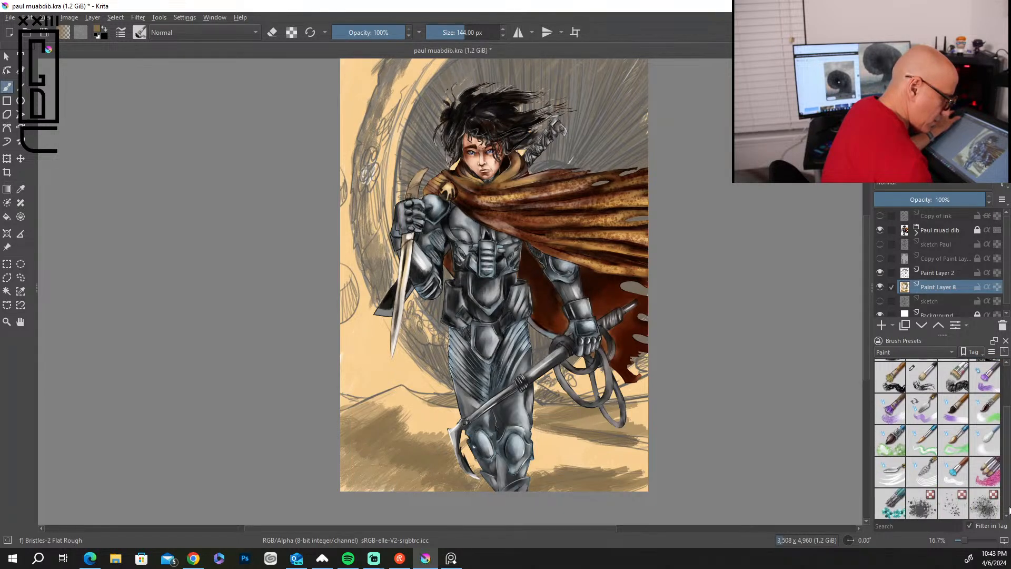
left_click(897, 477)
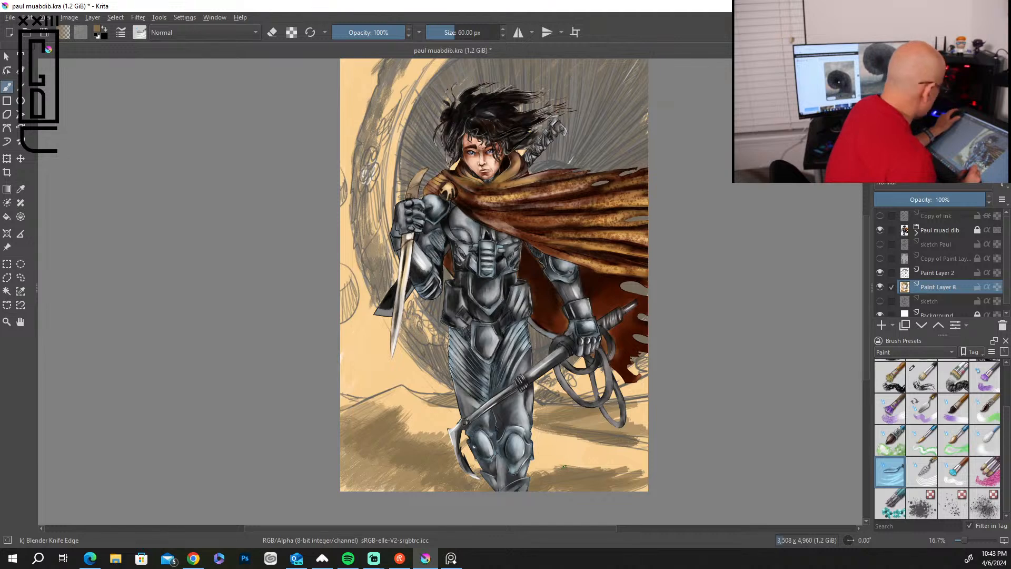
key("bracketright")
key("bracketright")
key("bracketright")
key("bracketright")
key("bracketright")
key("bracketright")
key("bracketright")
key("bracketright")
key("bracketright")
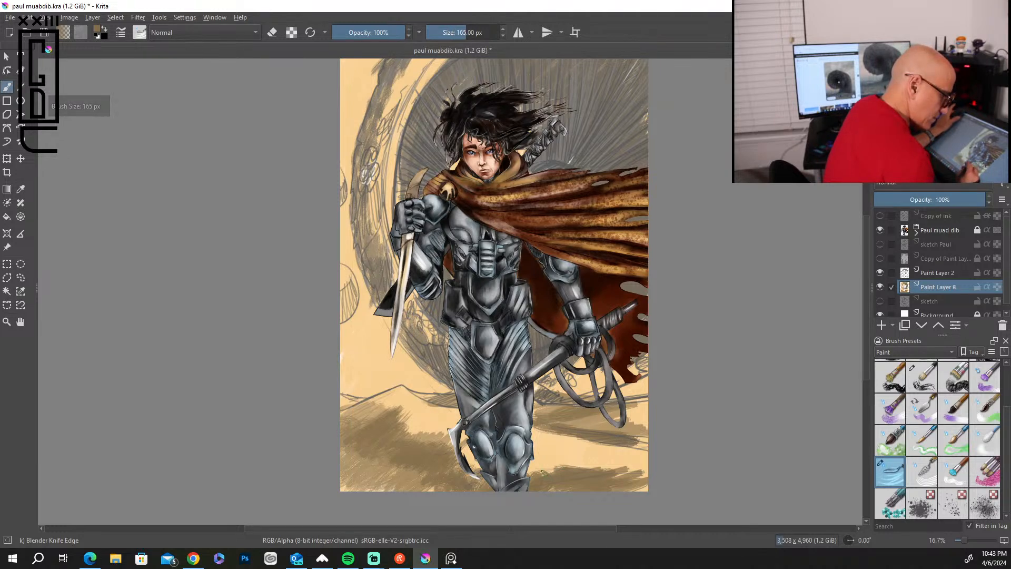
mouse_move(553, 479)
left_mouse_down()
mouse_move(577, 457)
mouse_move(619, 463)
left_mouse_up()
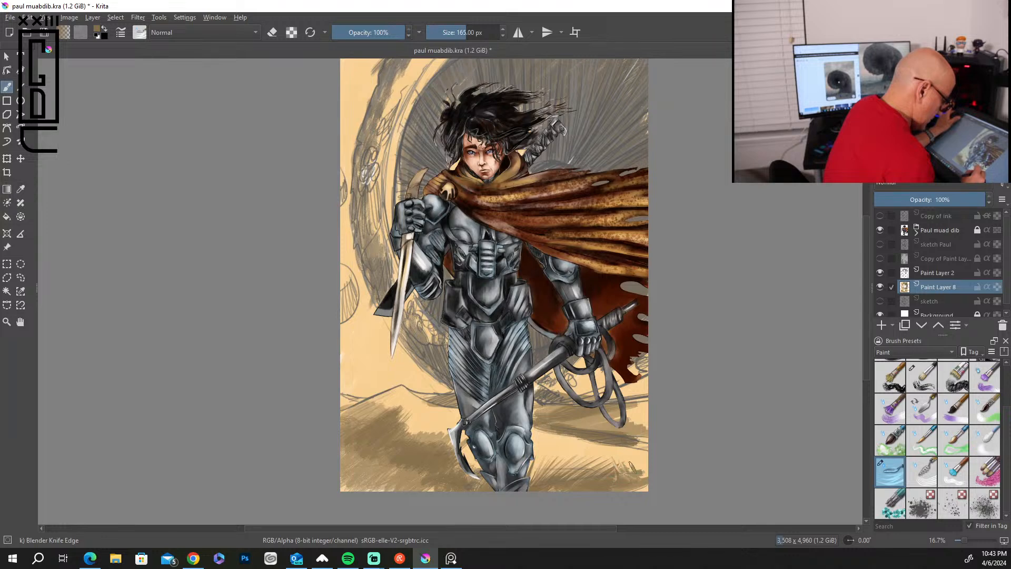
Blend the sand and dune shadows right of the legs with the Blender Rake preset at 120 px.
left_click(932, 476)
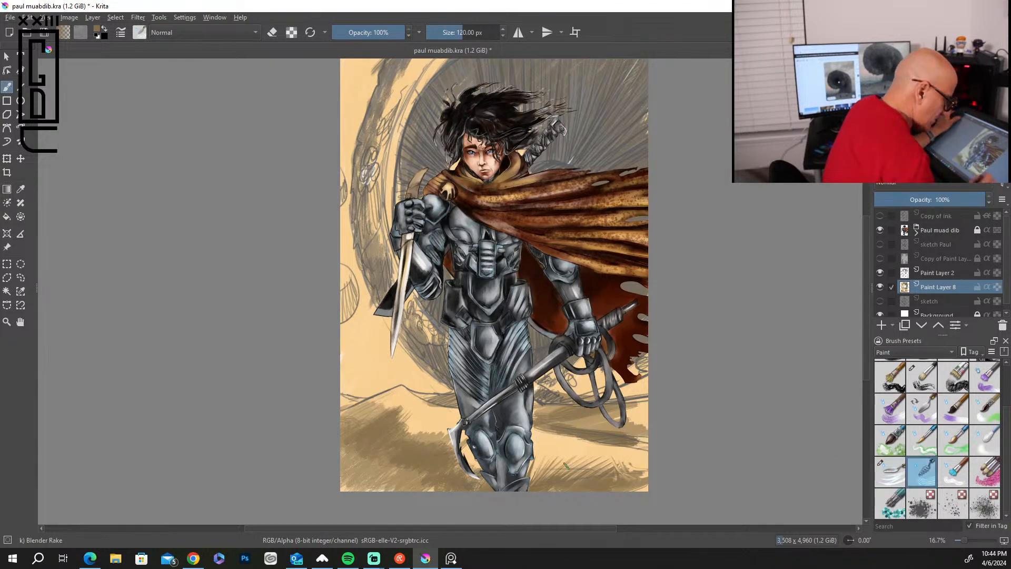
mouse_move(559, 476)
left_mouse_down()
mouse_move(573, 459)
mouse_move(538, 473)
mouse_move(579, 443)
mouse_move(629, 461)
mouse_move(605, 477)
mouse_move(644, 468)
left_mouse_up()
left_click_drag(643, 468, 613, 483)
left_click_drag(642, 444, 613, 464)
left_click_drag(591, 450, 537, 425)
mouse_move(609, 413)
left_mouse_down()
mouse_move(629, 420)
mouse_move(592, 434)
mouse_move(545, 408)
left_mouse_up()
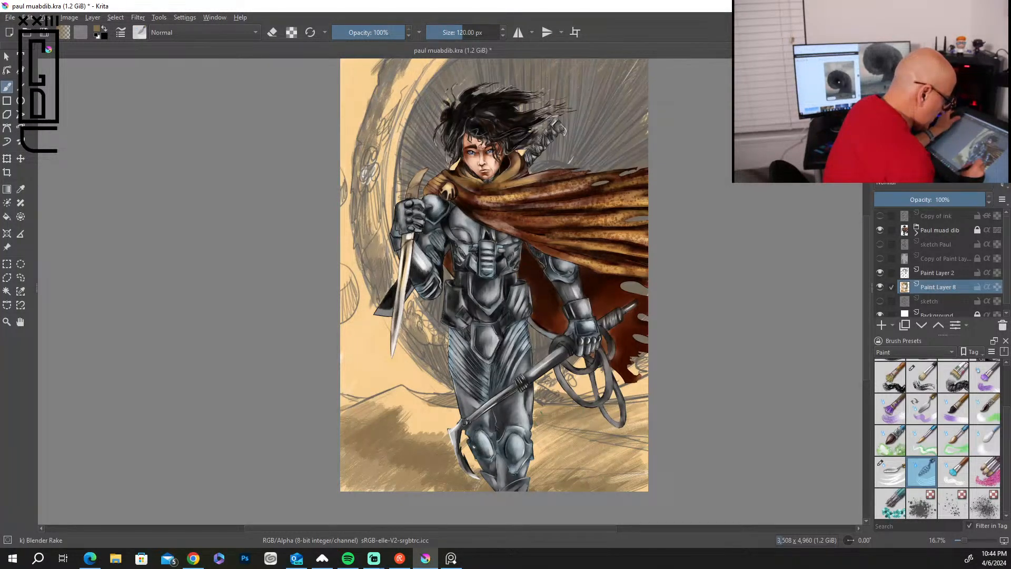
Blend the brown shadows on the dune left of the legs into the pale sand with diagonal rake strokes.
mouse_move(447, 408)
left_mouse_down()
mouse_move(385, 415)
mouse_move(384, 395)
mouse_move(416, 405)
left_mouse_up()
mouse_move(379, 434)
left_mouse_down()
mouse_move(427, 416)
mouse_move(445, 421)
left_mouse_up()
left_click_drag(408, 452, 453, 415)
left_click_drag(401, 418, 377, 435)
left_click_drag(392, 392, 368, 417)
left_click_drag(367, 417, 342, 437)
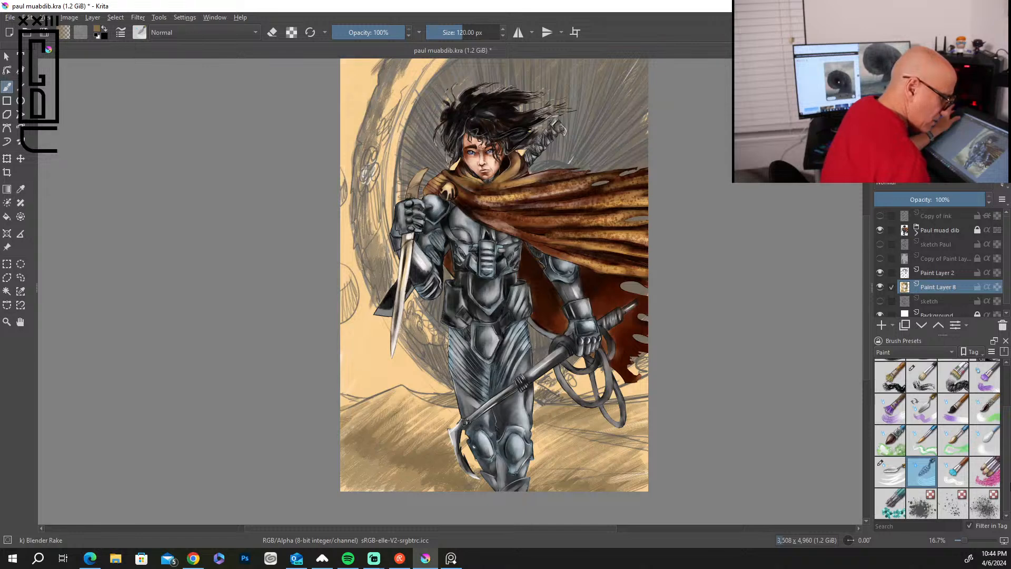
Soften the worm's left rim and the dune shadows with the Blender Blur preset at 215 px.
left_click(993, 439)
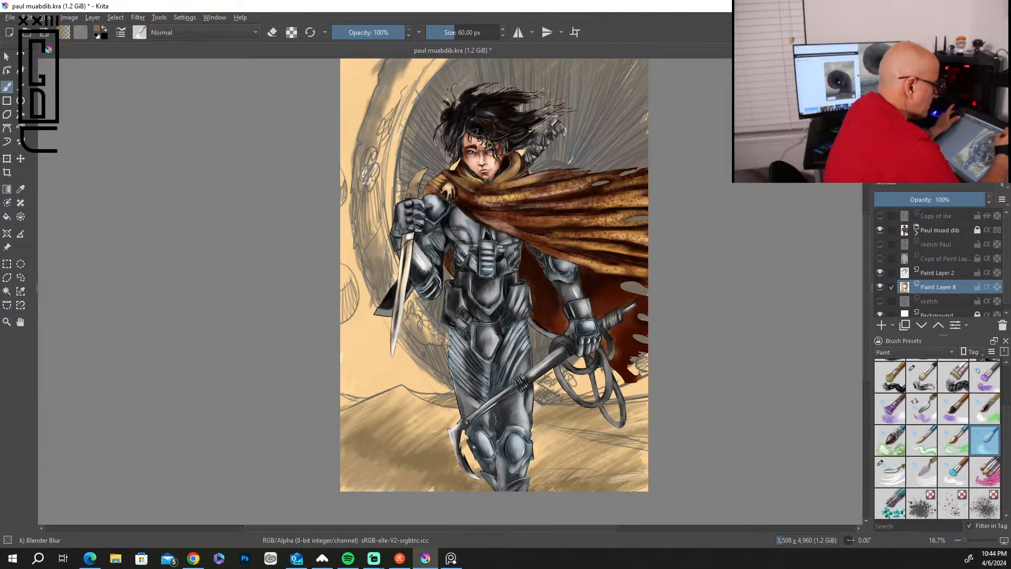
key("bracketright")
key("bracketright")
key("bracketright")
key("bracketright")
key("bracketright")
key("bracketright")
key("bracketright")
key("bracketright")
key("bracketright")
key("bracketright")
key("bracketright")
key("bracketright")
key("bracketright")
key("bracketright")
key("bracketright")
key("bracketright")
key("bracketright")
key("bracketright")
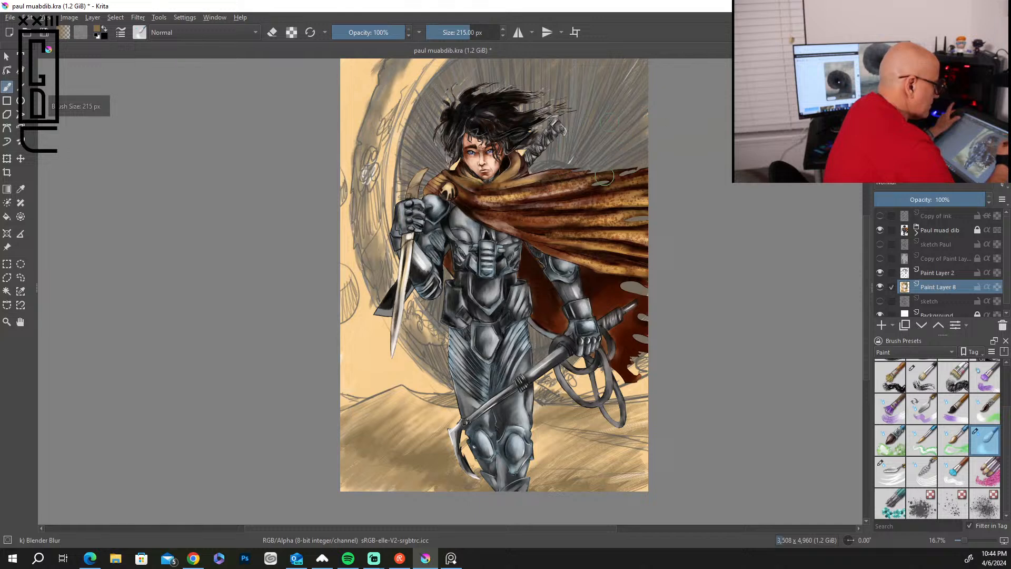
left_click_drag(405, 188, 449, 67)
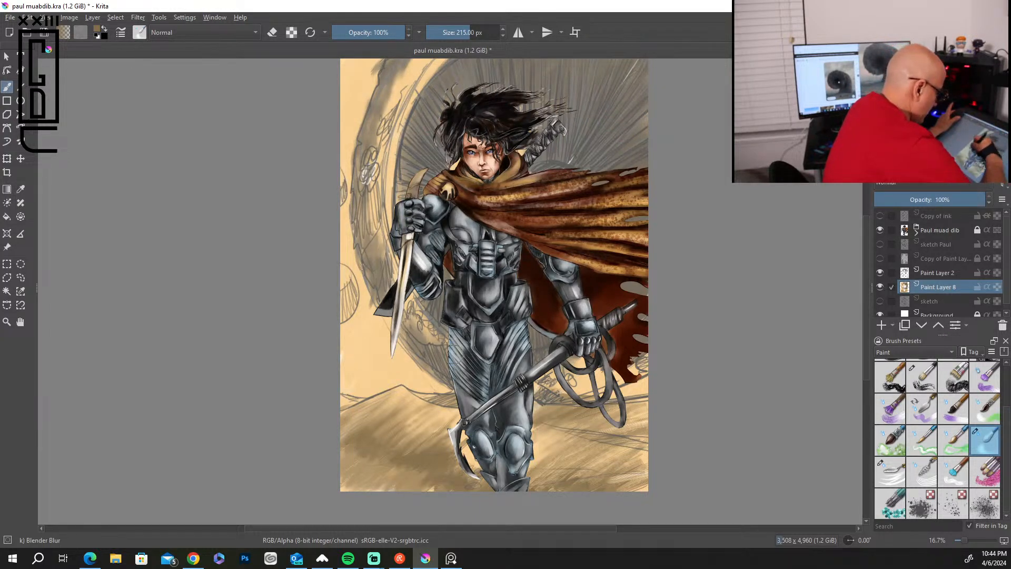
mouse_move(362, 202)
left_mouse_down()
mouse_move(392, 84)
mouse_move(373, 150)
mouse_move(380, 64)
mouse_move(342, 276)
left_mouse_up()
mouse_move(365, 414)
left_mouse_down()
mouse_move(361, 434)
mouse_move(419, 416)
mouse_move(445, 429)
mouse_move(348, 486)
mouse_move(427, 495)
left_mouse_up()
mouse_move(571, 462)
left_mouse_down()
mouse_move(589, 475)
mouse_move(547, 456)
mouse_move(570, 426)
mouse_move(567, 407)
mouse_move(652, 429)
mouse_move(592, 493)
left_mouse_up()
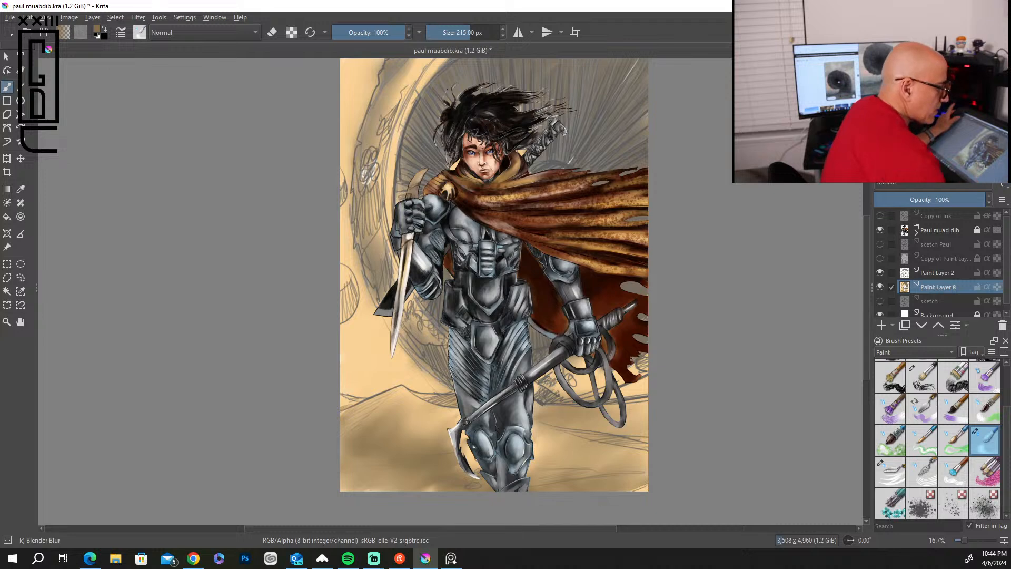
Choose an ochre colour and the Bristles-2 Flat Rough favourite at 144 px, and add warm sand strokes to the dunes beside the legs.
left_click(937, 116)
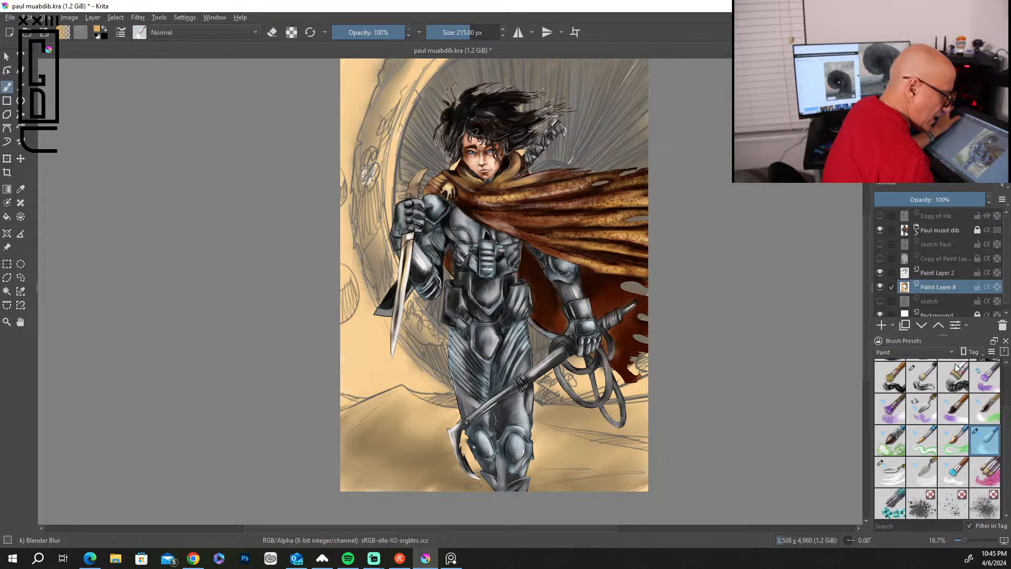
left_click(918, 351)
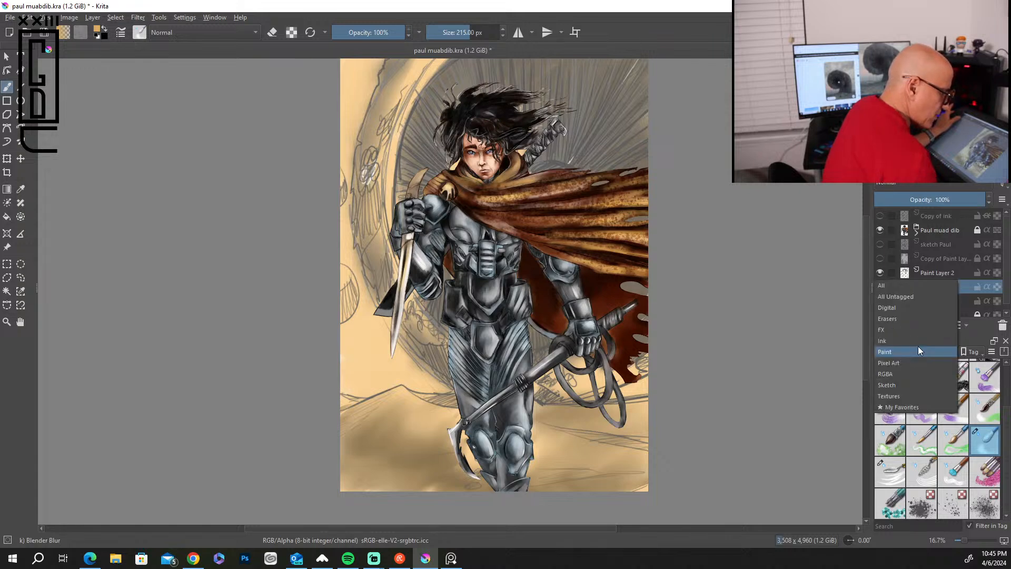
left_click(914, 407)
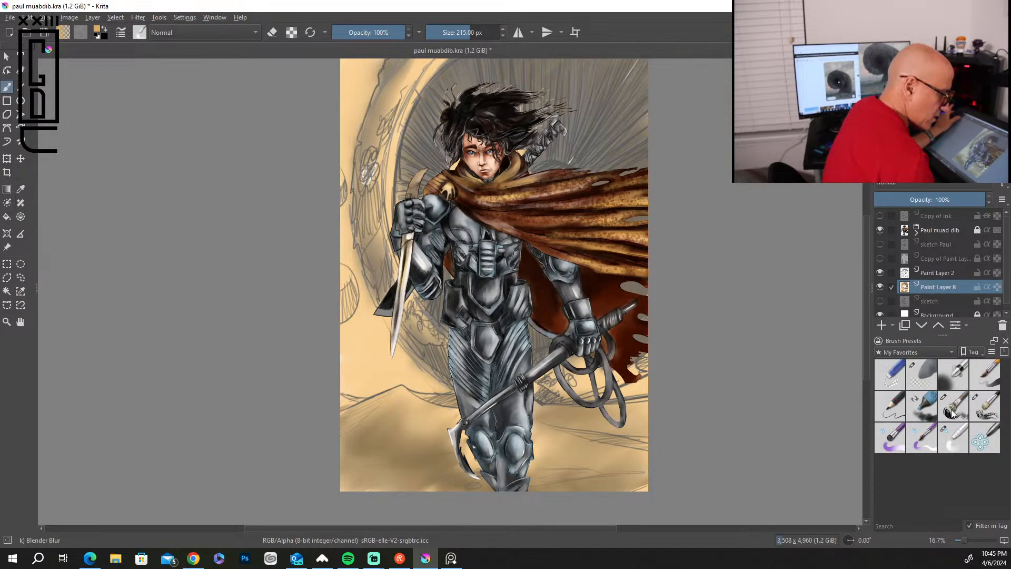
left_click(957, 411)
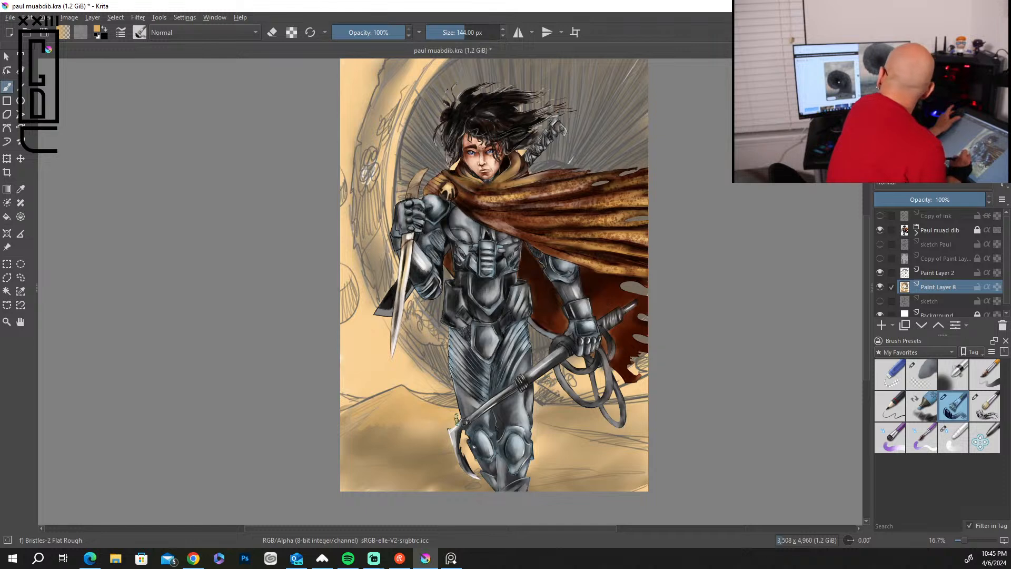
left_click_drag(420, 449, 453, 447)
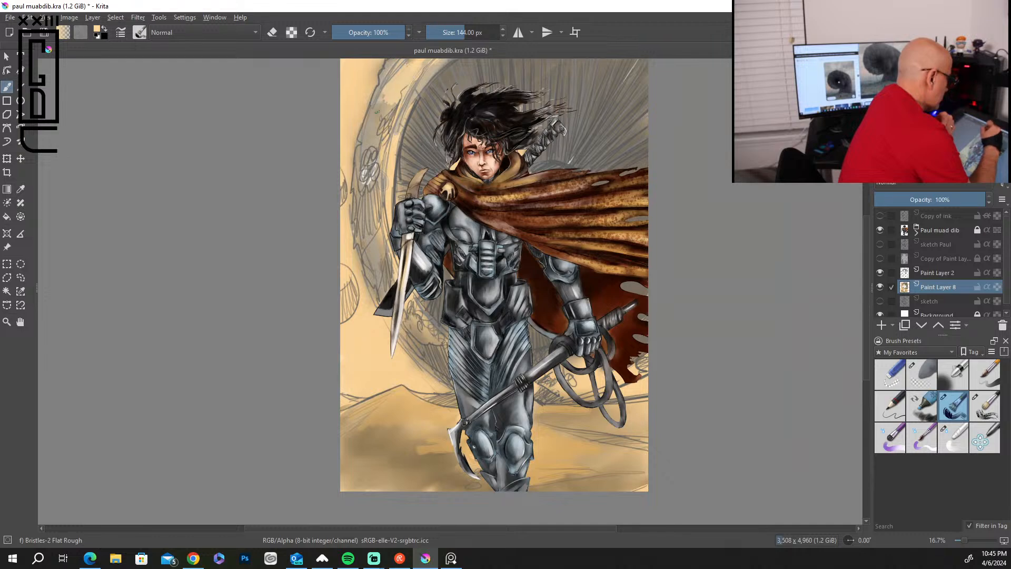
Paint pale sand strokes along the worm's rim from the upper edge of the canvas down past the knife.
left_click_drag(430, 60, 412, 82)
mouse_move(386, 117)
left_mouse_down()
mouse_move(386, 94)
mouse_move(361, 179)
left_mouse_up()
mouse_move(380, 156)
left_mouse_down()
mouse_move(385, 250)
mouse_move(380, 236)
mouse_move(432, 326)
left_mouse_up()
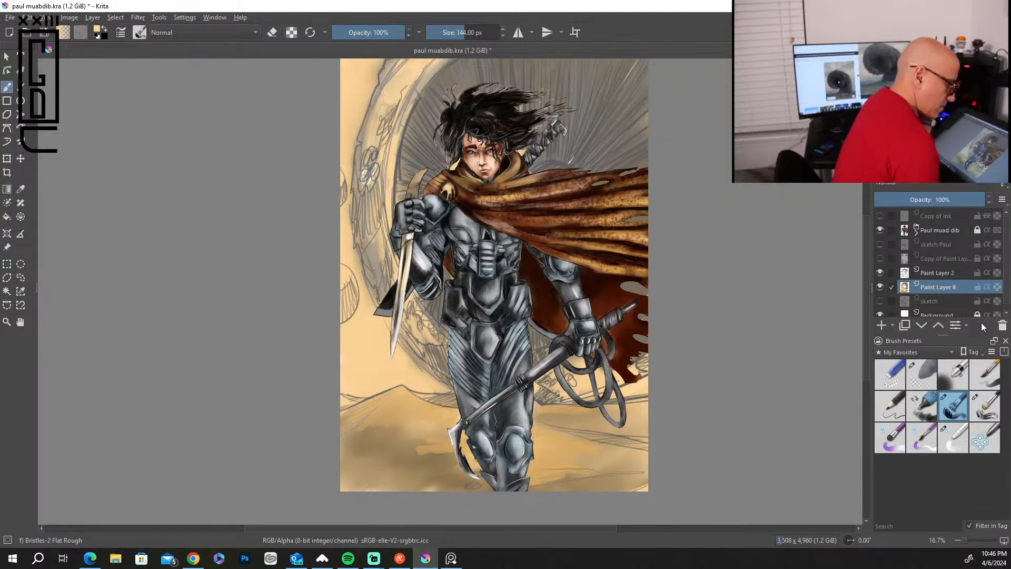
Hide Paint Layer 2 and the Paul muad dib layer, and fill the worm's mouth with sampled grey-brown using a 300 px brush.
left_click(880, 272)
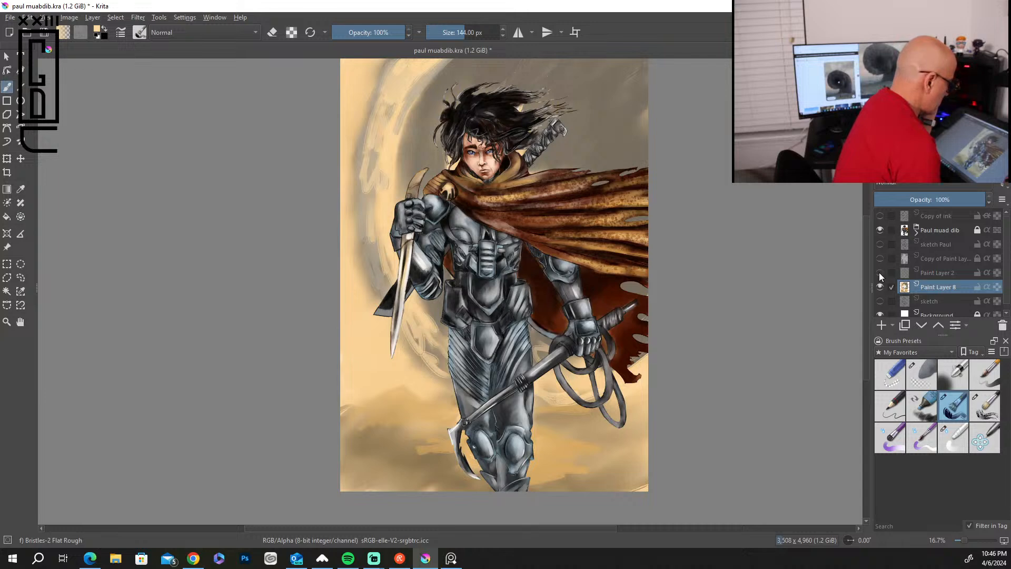
left_click(880, 230)
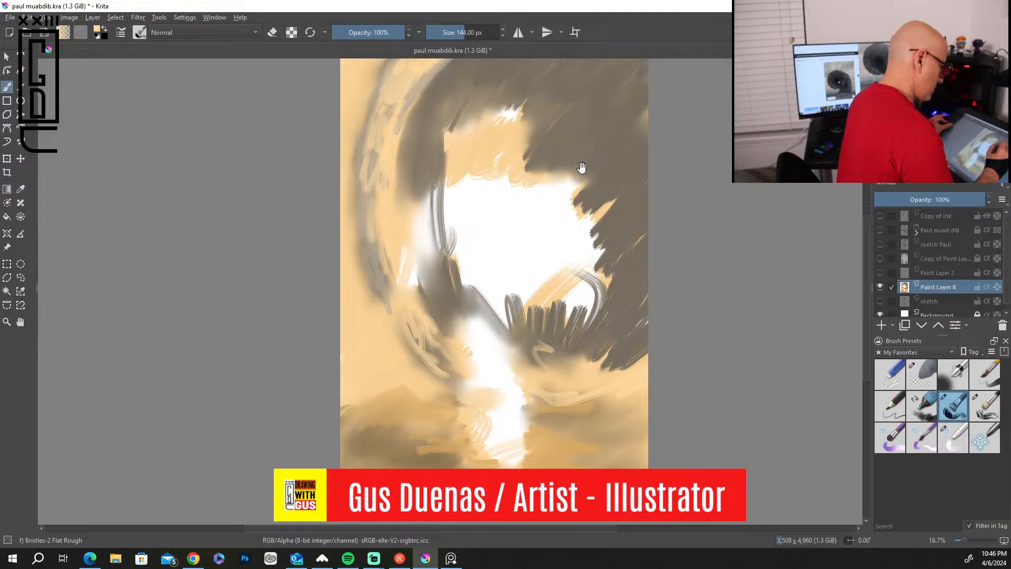
left_click(587, 137, "ctrl")
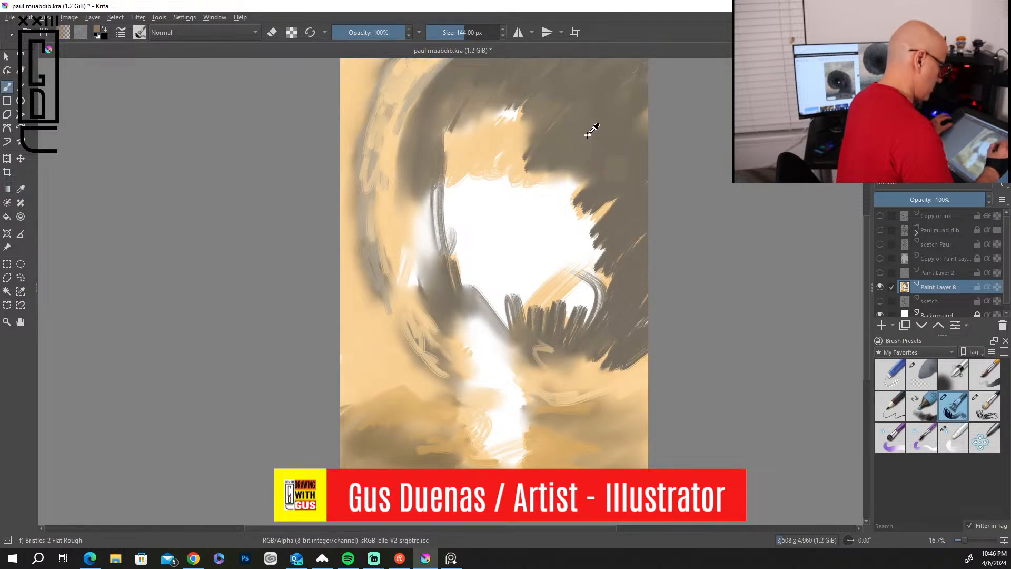
left_click_drag(571, 176, 500, 259)
key("]")
key("]")
key("]")
key("]")
key("]")
key("]")
key("]")
key("]")
key("]")
key("]")
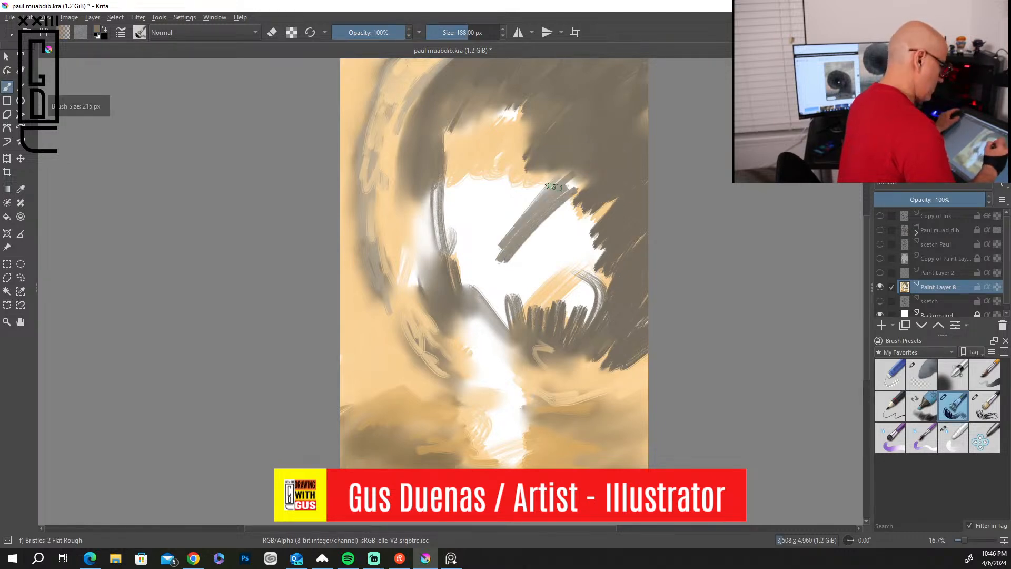
key("]")
mouse_move(552, 185)
left_mouse_down()
mouse_move(480, 237)
mouse_move(486, 217)
mouse_move(445, 251)
mouse_move(478, 174)
mouse_move(528, 111)
mouse_move(462, 138)
mouse_move(418, 176)
mouse_move(476, 164)
mouse_move(571, 174)
mouse_move(497, 307)
mouse_move(586, 259)
mouse_move(592, 283)
mouse_move(551, 351)
mouse_move(565, 333)
mouse_move(417, 154)
mouse_move(417, 246)
mouse_move(418, 209)
mouse_move(506, 349)
mouse_move(463, 291)
mouse_move(549, 374)
mouse_move(605, 381)
mouse_move(598, 366)
mouse_move(550, 345)
mouse_move(575, 326)
mouse_move(595, 71)
mouse_move(407, 139)
mouse_move(447, 67)
left_mouse_up()
left_click_drag(423, 210, 431, 268)
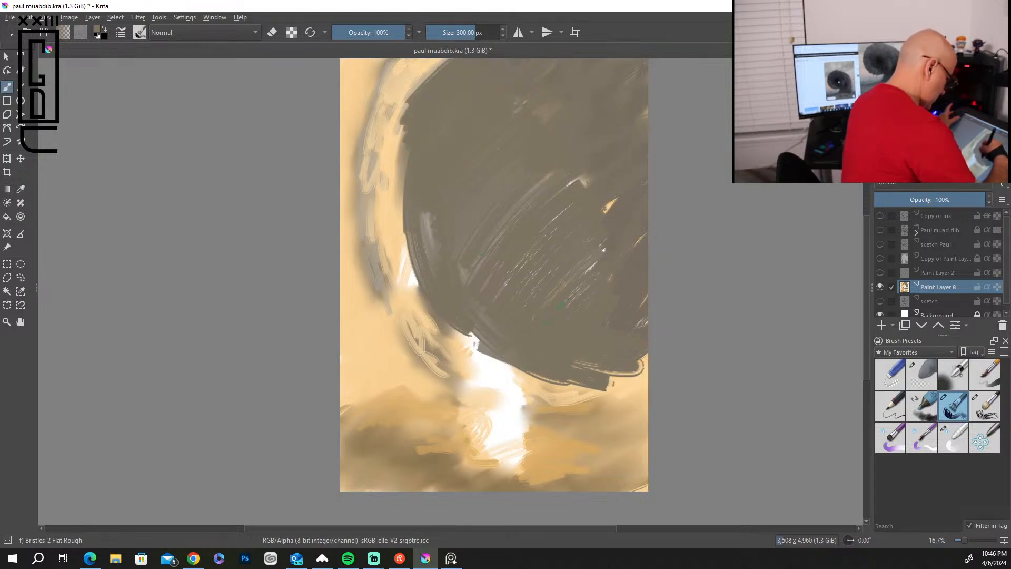
left_click_drag(613, 206, 563, 179)
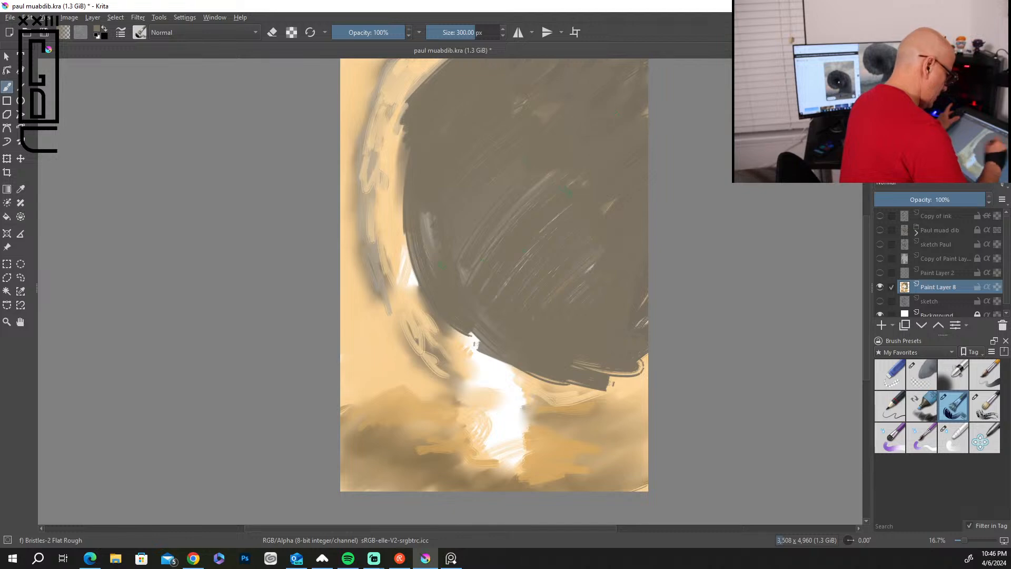
left_click_drag(571, 365, 641, 374)
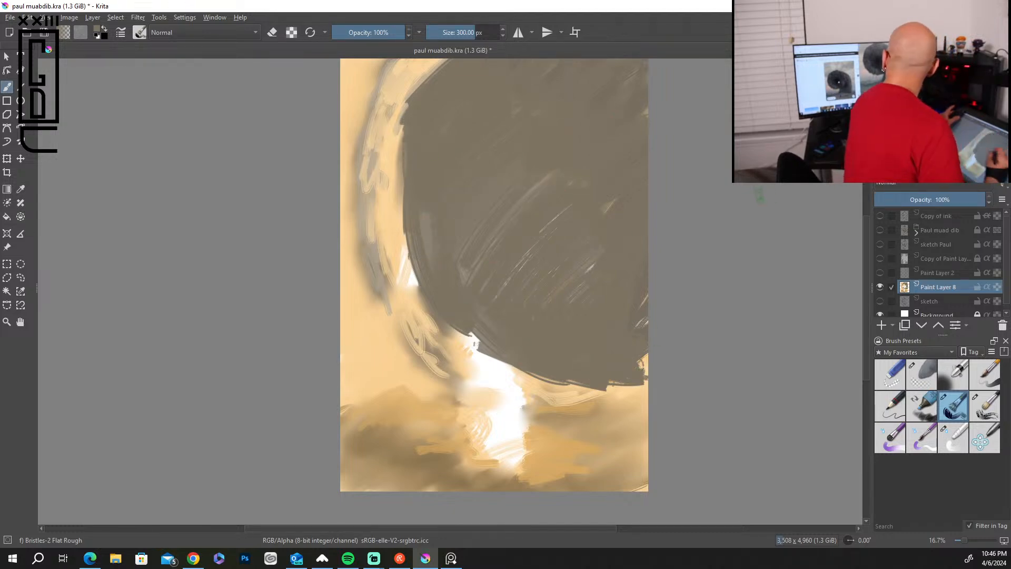
Paint a very dark olive-brown oval throat at the right edge of the worm's mouth with the 300 px brush.
left_click_drag(865, 235, 867, 210)
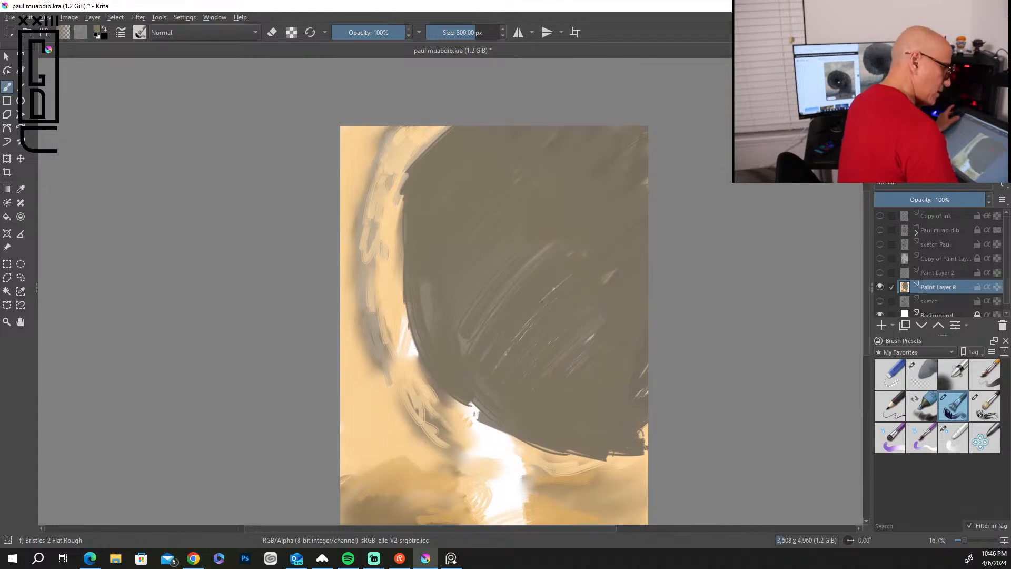
mouse_move(608, 220)
left_mouse_down()
mouse_move(655, 269)
mouse_move(581, 304)
mouse_move(579, 265)
mouse_move(604, 258)
mouse_move(622, 259)
mouse_move(598, 292)
mouse_move(641, 307)
mouse_move(575, 290)
mouse_move(585, 235)
mouse_move(656, 229)
mouse_move(663, 262)
mouse_move(591, 328)
left_mouse_up()
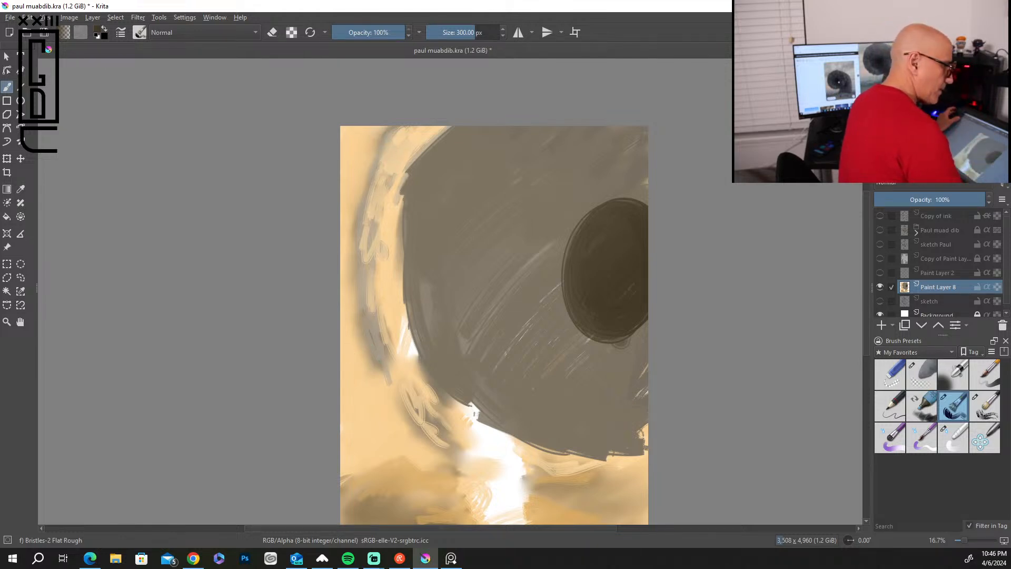
Reduce the brush to 68 px and outline the worm's outer rim in dark brown, adding first creases near the canvas's upper edge.
key("bracketleft")
key("bracketleft")
key("bracketleft")
key("bracketleft")
key("bracketleft")
key("bracketleft")
key("bracketleft")
key("bracketleft")
key("bracketleft")
key("bracketleft")
key("bracketleft")
key("bracketleft")
key("bracketleft")
key("bracketleft")
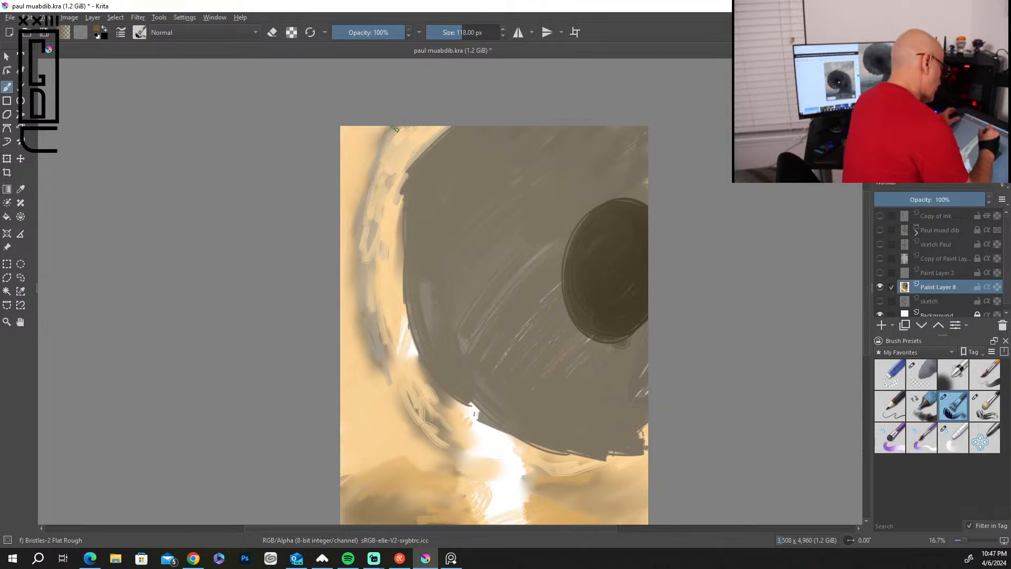
key("bracketleft")
key("bracketleft")
key("bracketleft")
key("bracketleft")
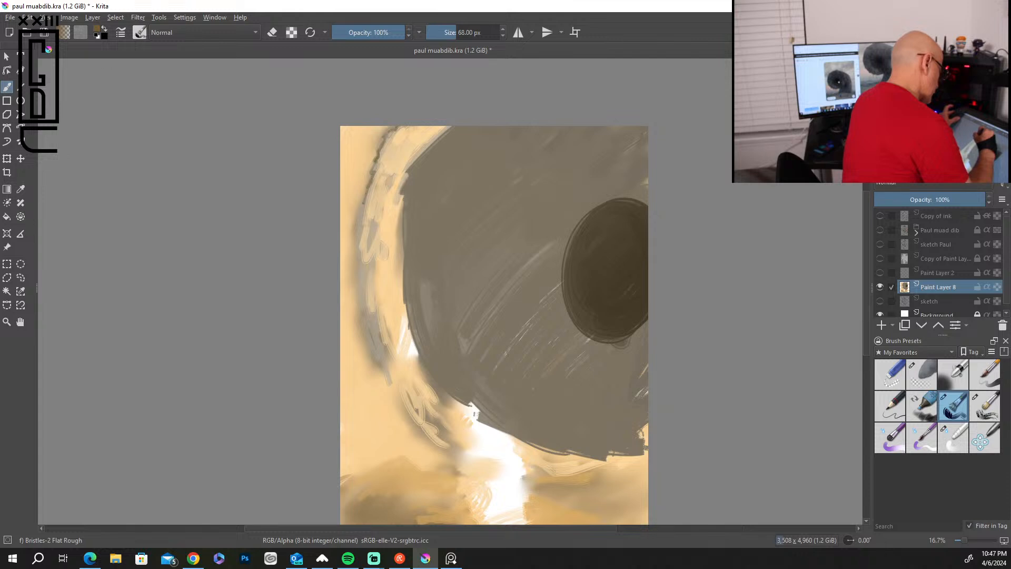
mouse_move(359, 266)
left_mouse_down()
mouse_move(368, 343)
mouse_move(394, 397)
mouse_move(441, 446)
mouse_move(538, 476)
mouse_move(646, 469)
mouse_move(629, 456)
left_mouse_up()
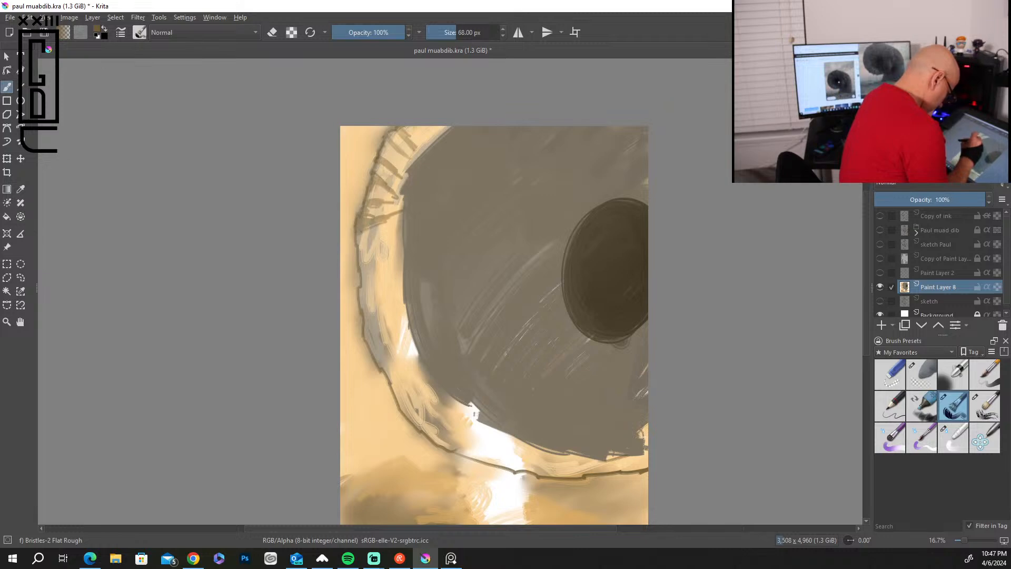
Draw brown crease lines across the left side of the worm's rim, from the upper edge down toward the white gap.
mouse_move(390, 239)
left_mouse_down()
mouse_move(360, 268)
mouse_move(398, 263)
mouse_move(363, 280)
left_mouse_up()
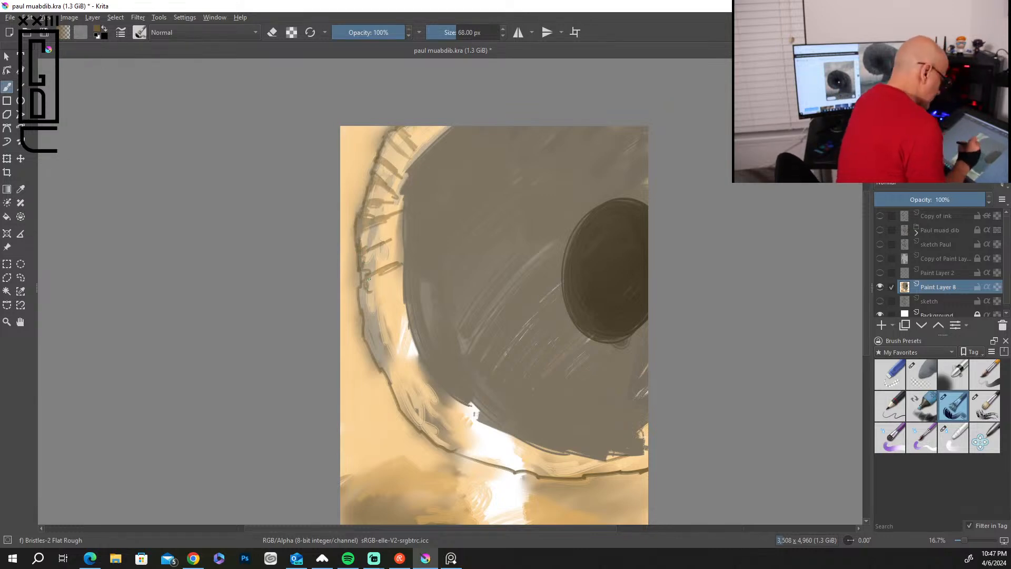
left_click_drag(379, 305, 397, 298)
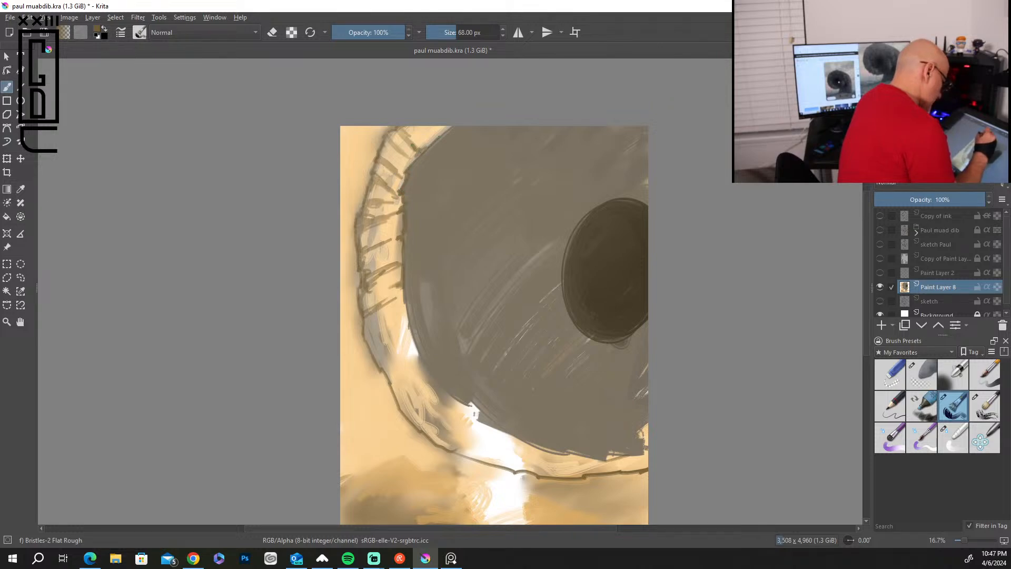
mouse_move(396, 129)
left_mouse_down()
mouse_move(407, 139)
mouse_move(385, 141)
mouse_move(386, 153)
left_mouse_up()
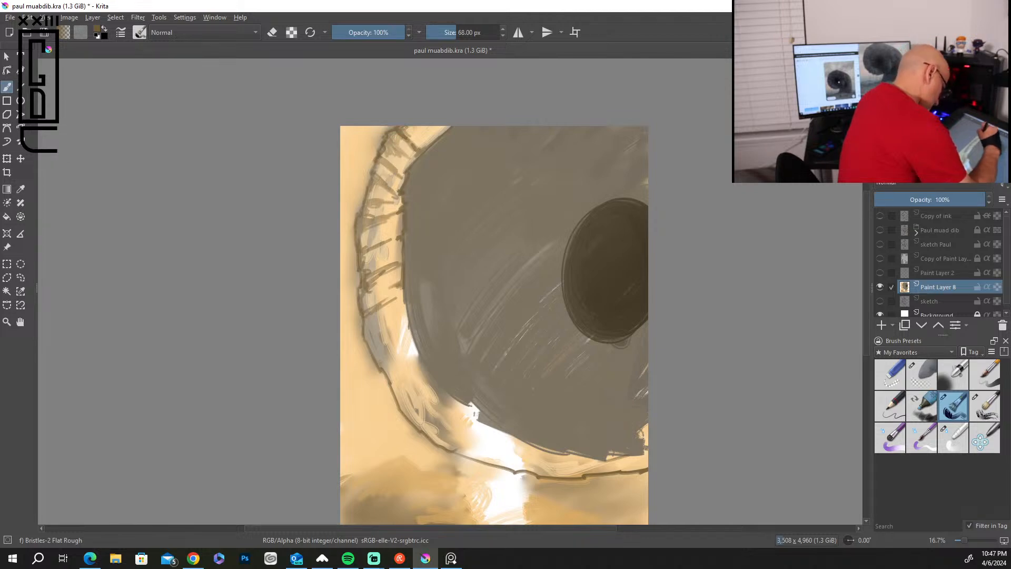
mouse_move(387, 183)
left_mouse_down()
mouse_move(379, 177)
mouse_move(360, 206)
mouse_move(381, 206)
left_mouse_up()
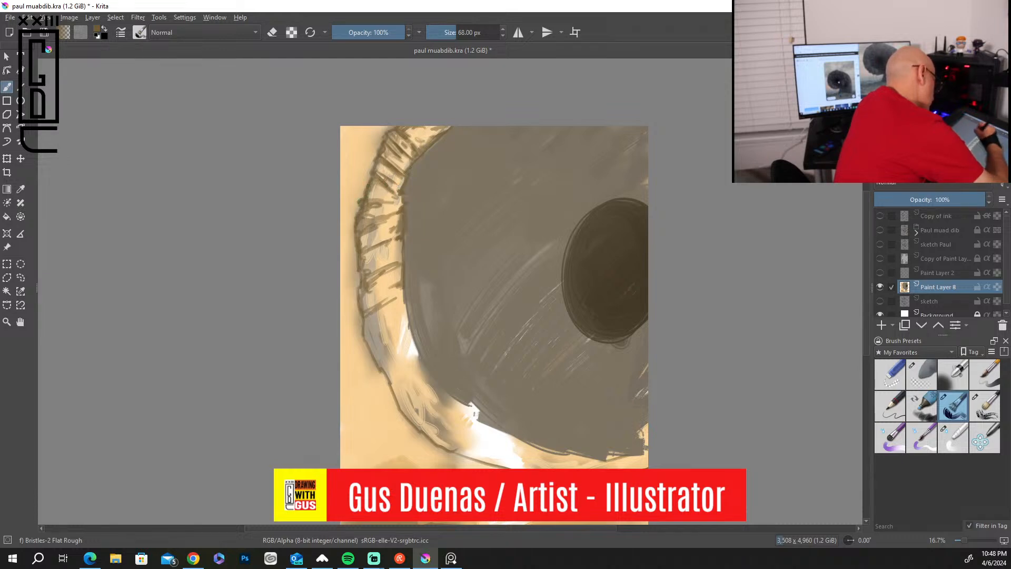
left_click_drag(360, 257, 368, 301)
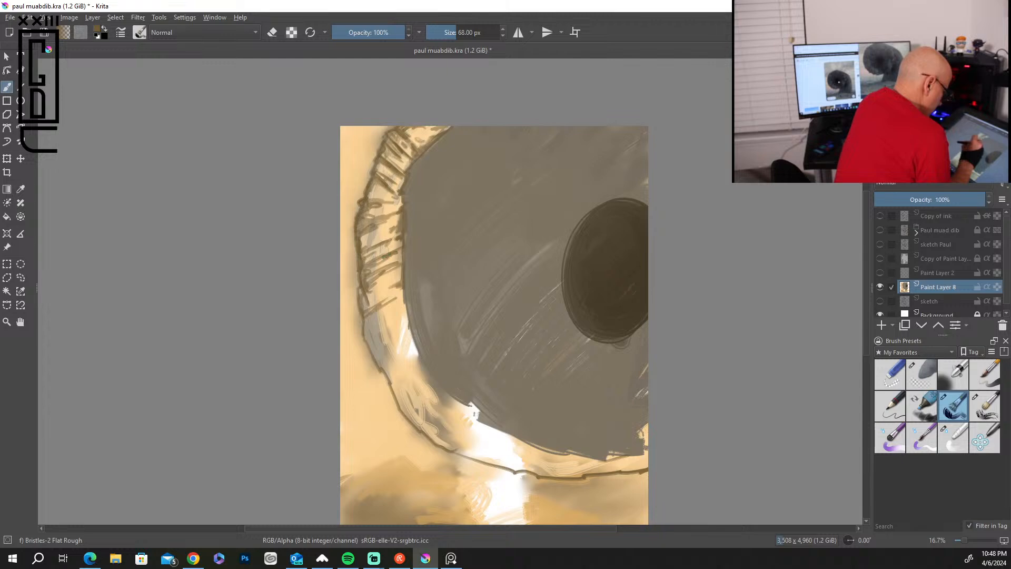
left_click_drag(398, 247, 400, 258)
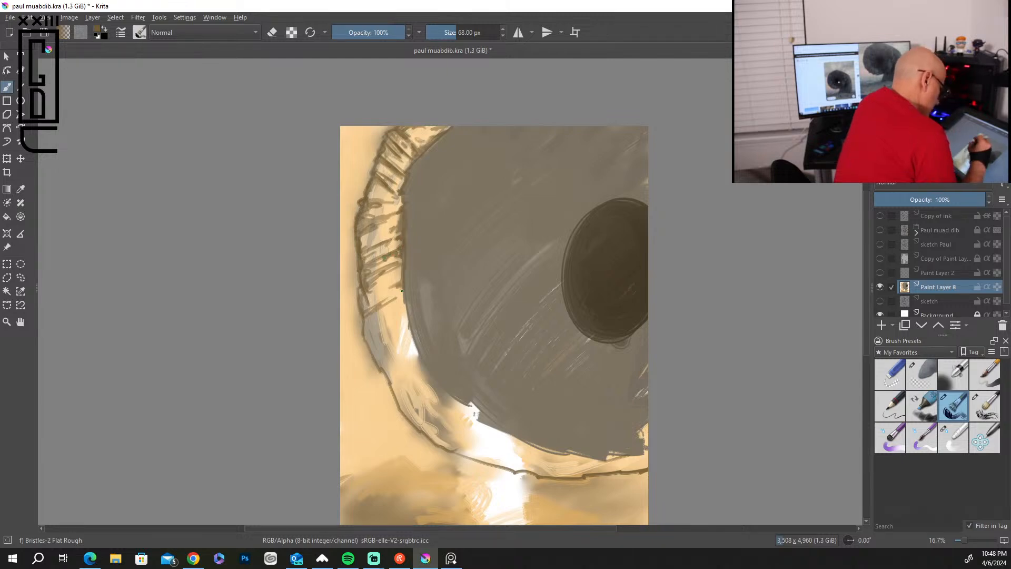
mouse_move(405, 311)
left_mouse_down()
mouse_move(380, 349)
mouse_move(366, 329)
mouse_move(396, 316)
left_mouse_up()
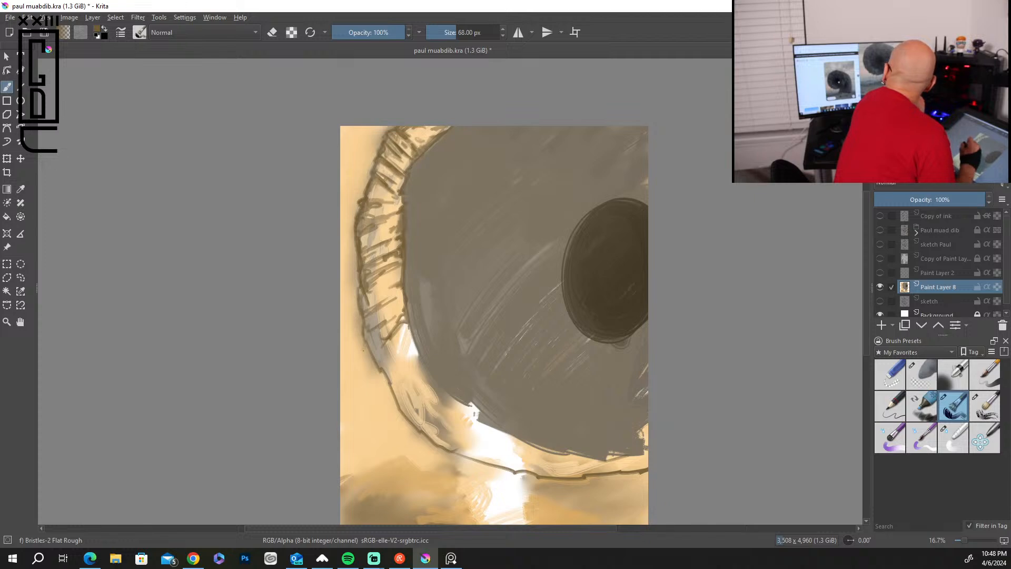
Enlarge the brush to 154 px and shade between the creases along the left side of the worm's rim in brown.
key("bracketright")
key("bracketright")
key("bracketright")
key("bracketright")
key("bracketright")
key("bracketright")
key("bracketright")
key("bracketright")
key("bracketright")
key("bracketright")
key("bracketright")
key("bracketright")
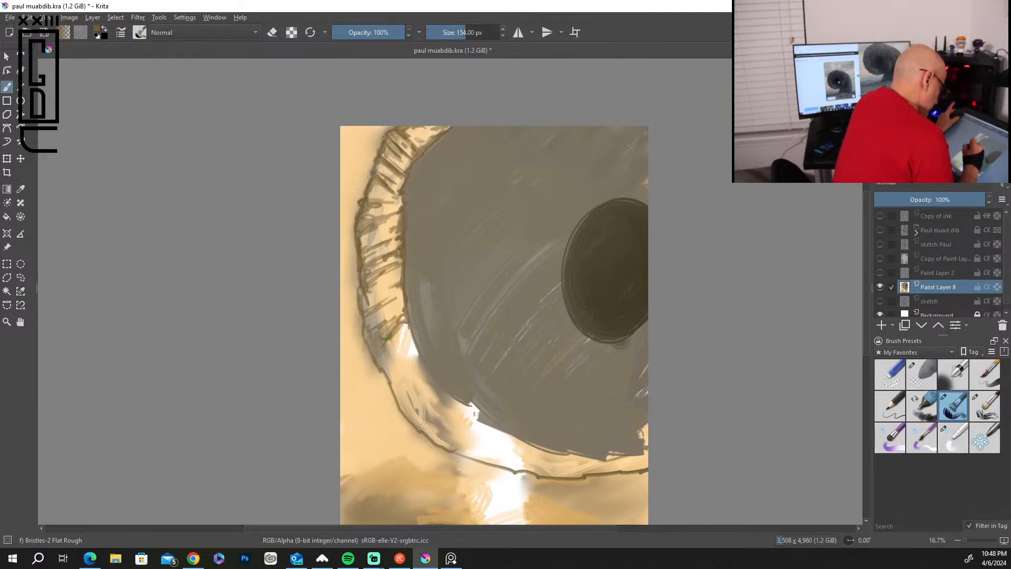
mouse_move(371, 326)
left_mouse_down()
mouse_move(391, 307)
mouse_move(367, 317)
mouse_move(390, 276)
mouse_move(362, 305)
mouse_move(379, 302)
mouse_move(369, 335)
mouse_move(377, 370)
left_mouse_up()
left_click_drag(405, 324, 394, 331)
left_click_drag(403, 288, 399, 309)
left_click_drag(376, 269, 368, 277)
mouse_move(386, 236)
left_mouse_down()
mouse_move(364, 263)
mouse_move(362, 249)
left_mouse_up()
mouse_move(386, 205)
left_mouse_down()
mouse_move(361, 234)
mouse_move(369, 214)
left_mouse_up()
mouse_move(381, 180)
left_mouse_down()
mouse_move(369, 198)
mouse_move(396, 156)
mouse_move(385, 159)
left_mouse_up()
left_click_drag(416, 129, 387, 145)
mouse_move(415, 126)
left_mouse_down()
mouse_move(401, 134)
mouse_move(401, 149)
left_mouse_up()
left_click_drag(429, 125, 413, 137)
mouse_move(396, 339)
left_mouse_down()
mouse_move(396, 382)
mouse_move(404, 367)
mouse_move(387, 351)
mouse_move(391, 342)
mouse_move(386, 387)
left_mouse_up()
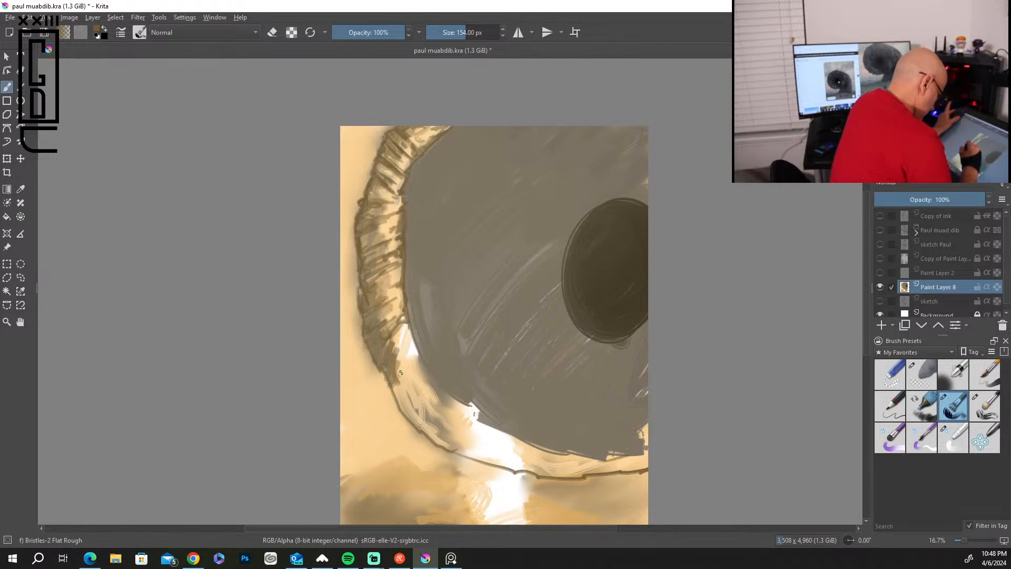
Reduce the brush to 96 px and continue the brown folds and shading around the lower-left curve of the worm's rim.
key("bracketleft")
key("bracketleft")
key("bracketleft")
key("bracketleft")
key("bracketleft")
key("bracketleft")
key("bracketleft")
left_click_drag(404, 385, 424, 367)
mouse_move(410, 332)
left_mouse_down()
mouse_move(402, 353)
mouse_move(412, 345)
mouse_move(420, 381)
mouse_move(468, 409)
mouse_move(409, 418)
mouse_move(422, 429)
mouse_move(435, 406)
mouse_move(435, 431)
left_mouse_up()
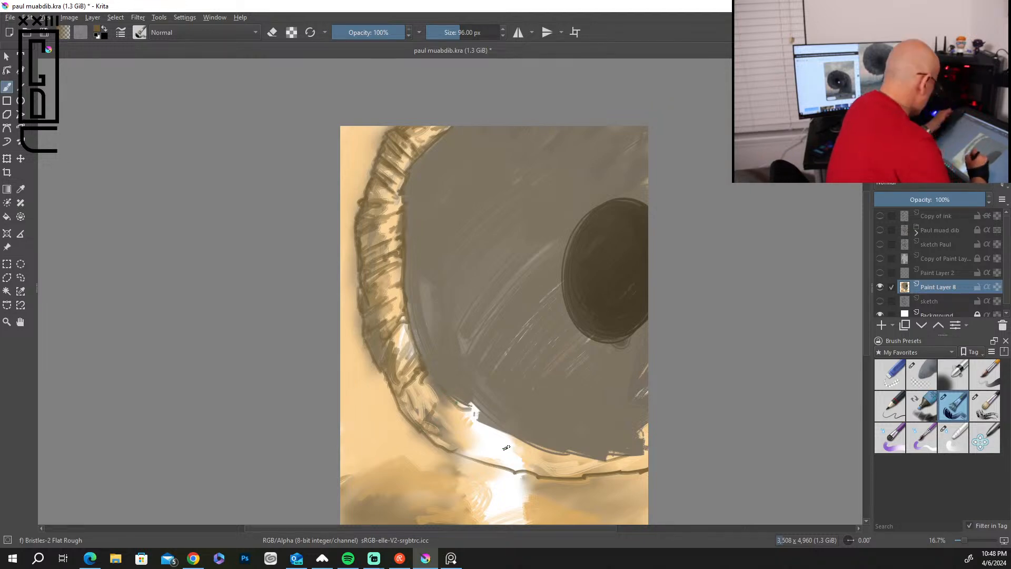
Cover the gaps in the worm's lower rim with pale sand at 246 px and shade the rim's inner edge in mid brown.
left_click(518, 450, "ctrl")
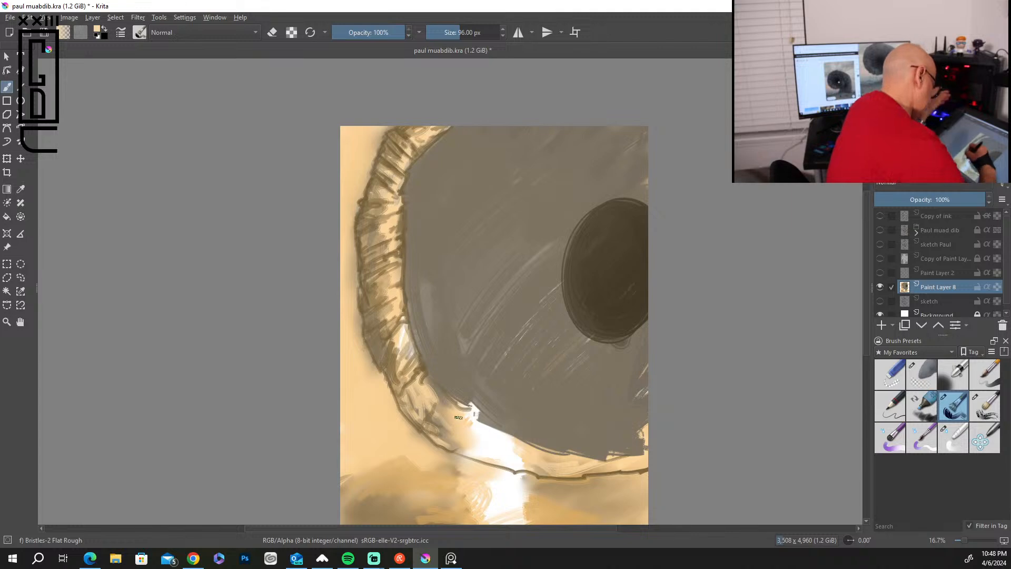
key("bracketright")
key("bracketright")
key("bracketright")
key("bracketright")
key("bracketright")
key("bracketright")
key("bracketright")
key("bracketright")
key("bracketright")
key("bracketright")
key("bracketright")
key("bracketright")
key("bracketright")
key("bracketright")
mouse_move(476, 445)
left_mouse_down()
mouse_move(450, 424)
mouse_move(503, 446)
mouse_move(462, 413)
mouse_move(467, 441)
mouse_move(514, 459)
mouse_move(450, 405)
mouse_move(494, 444)
mouse_move(564, 463)
mouse_move(504, 438)
mouse_move(558, 463)
mouse_move(519, 462)
mouse_move(603, 477)
left_mouse_up()
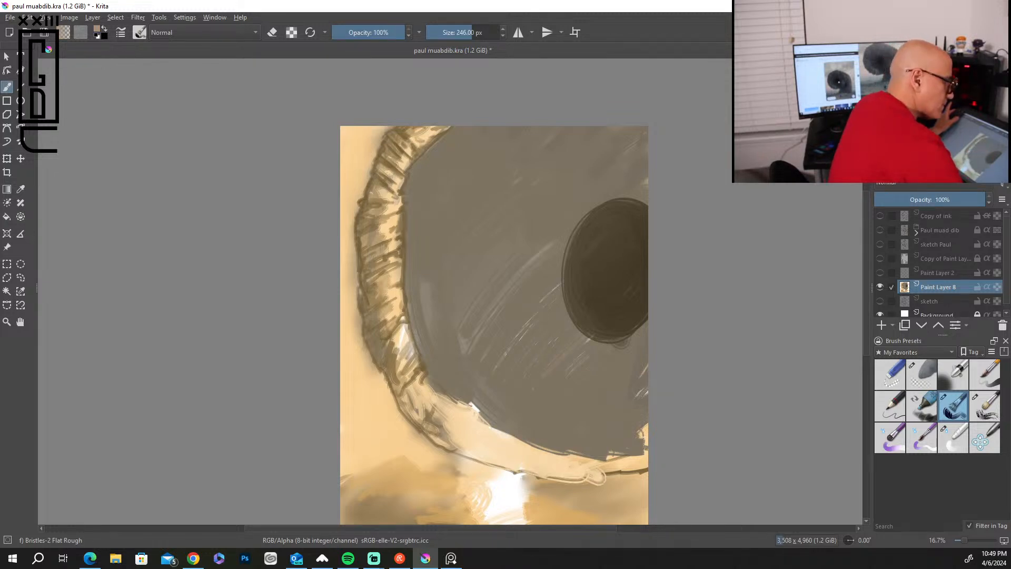
mouse_move(450, 410)
left_mouse_down()
mouse_move(469, 441)
mouse_move(482, 425)
mouse_move(497, 447)
mouse_move(568, 458)
mouse_move(524, 446)
mouse_move(447, 401)
mouse_move(458, 420)
mouse_move(421, 393)
mouse_move(390, 278)
mouse_move(377, 287)
mouse_move(396, 259)
mouse_move(386, 232)
mouse_move(396, 192)
left_mouse_up()
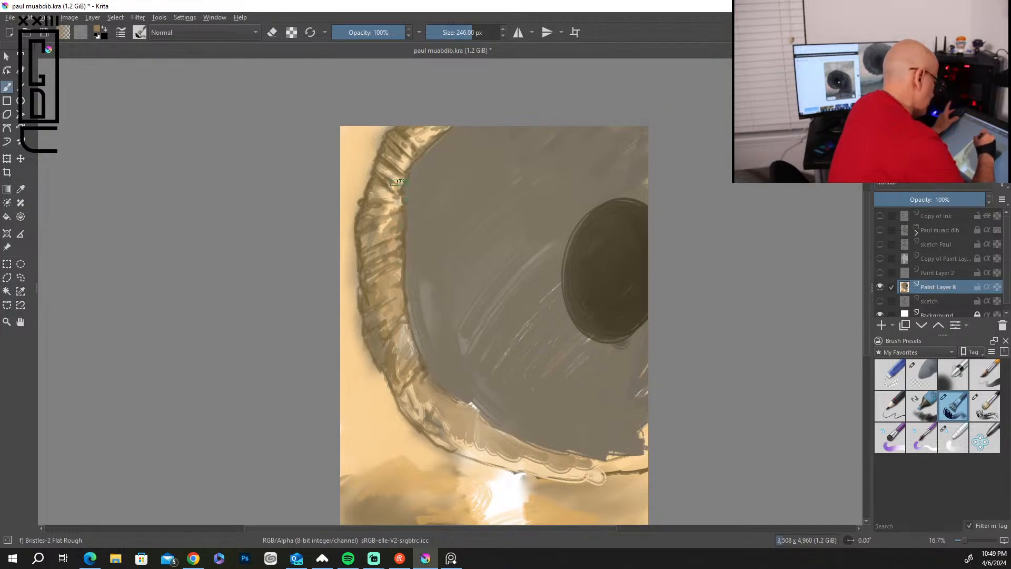
mouse_move(432, 401)
left_mouse_down()
mouse_move(553, 462)
mouse_move(616, 463)
mouse_move(645, 447)
mouse_move(593, 461)
left_mouse_up()
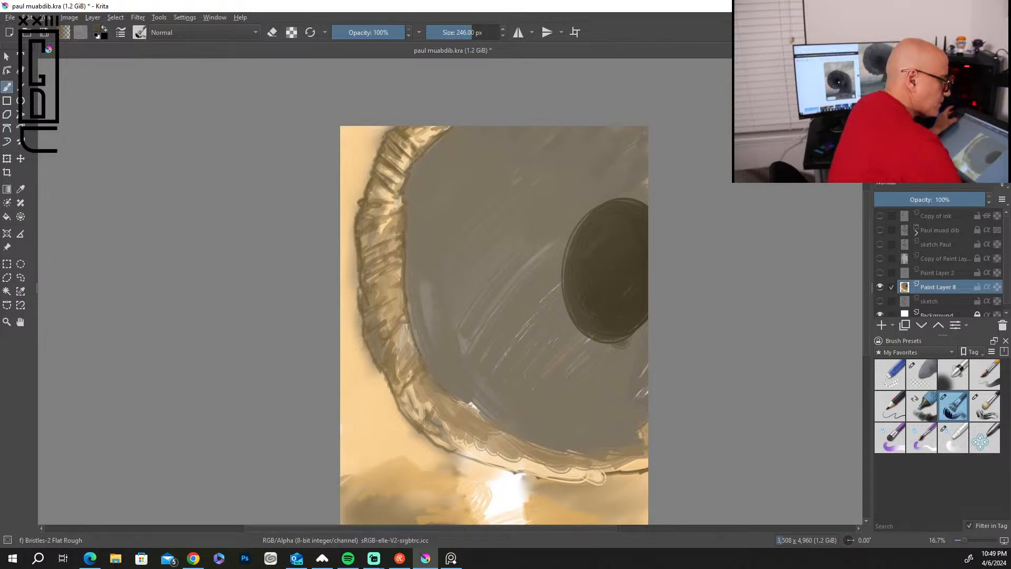
Reduce the brush to 68 px and draw dark creases and a stronger outline on the lower-left curve of the worm's rim.
key("bracketleft")
key("bracketleft")
key("bracketleft")
key("bracketleft")
key("bracketleft")
key("bracketleft")
key("bracketleft")
key("bracketleft")
key("bracketleft")
key("bracketleft")
key("bracketleft")
key("bracketleft")
key("bracketleft")
key("bracketleft")
key("bracketleft")
key("bracketleft")
key("bracketleft")
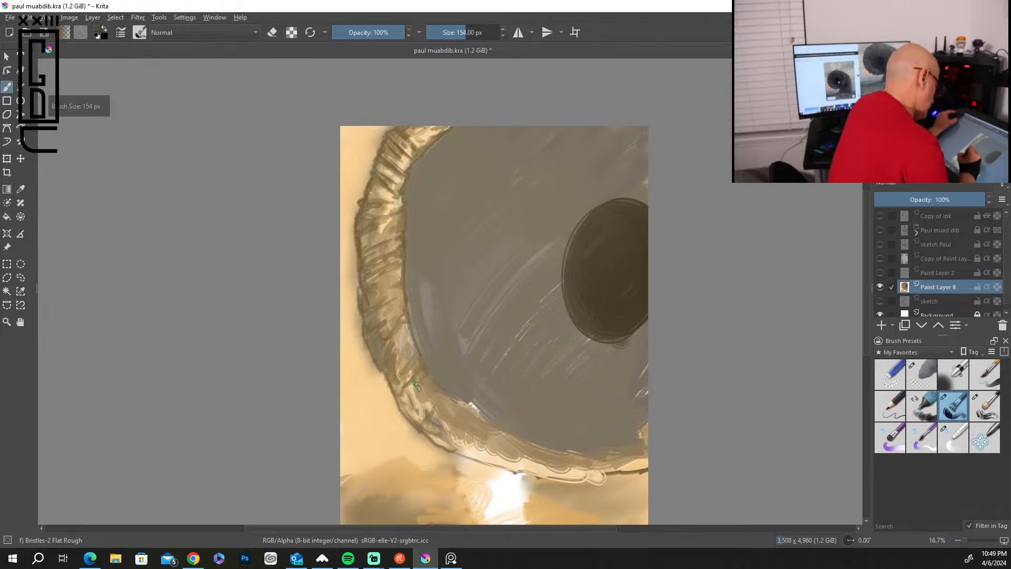
key("bracketleft")
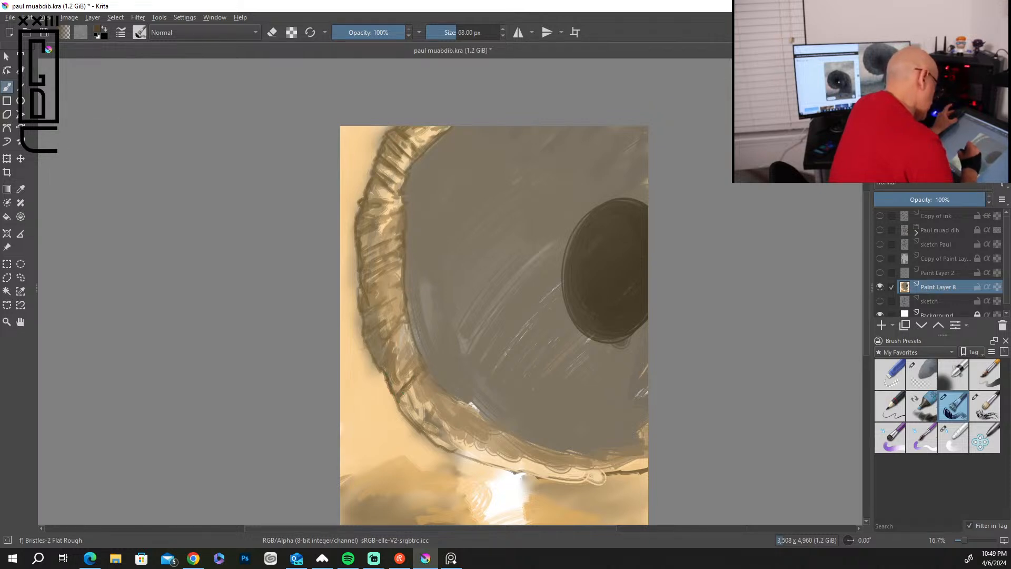
mouse_move(399, 325)
left_mouse_down()
mouse_move(385, 339)
mouse_move(416, 365)
left_mouse_up()
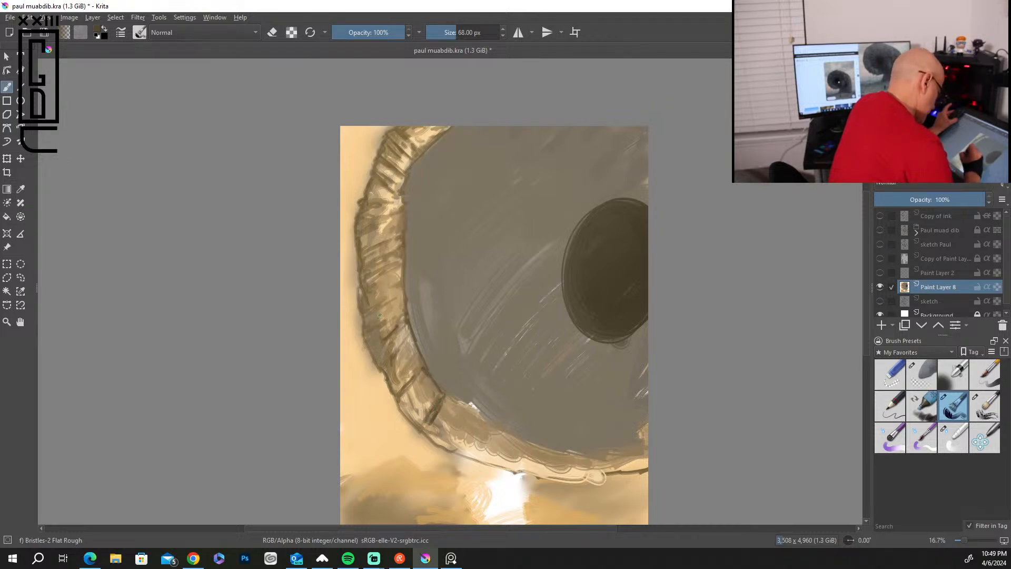
left_click_drag(401, 409, 462, 458)
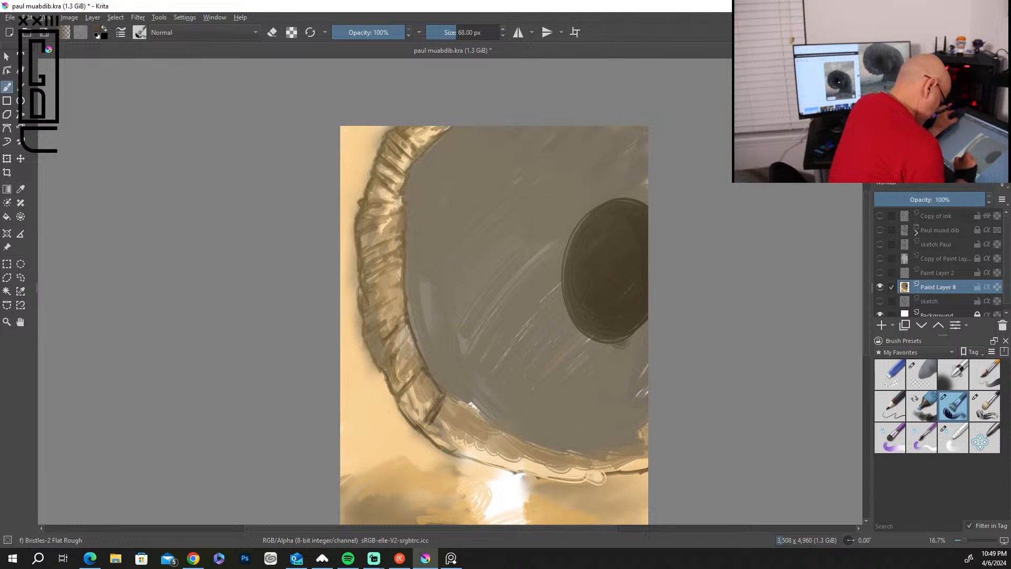
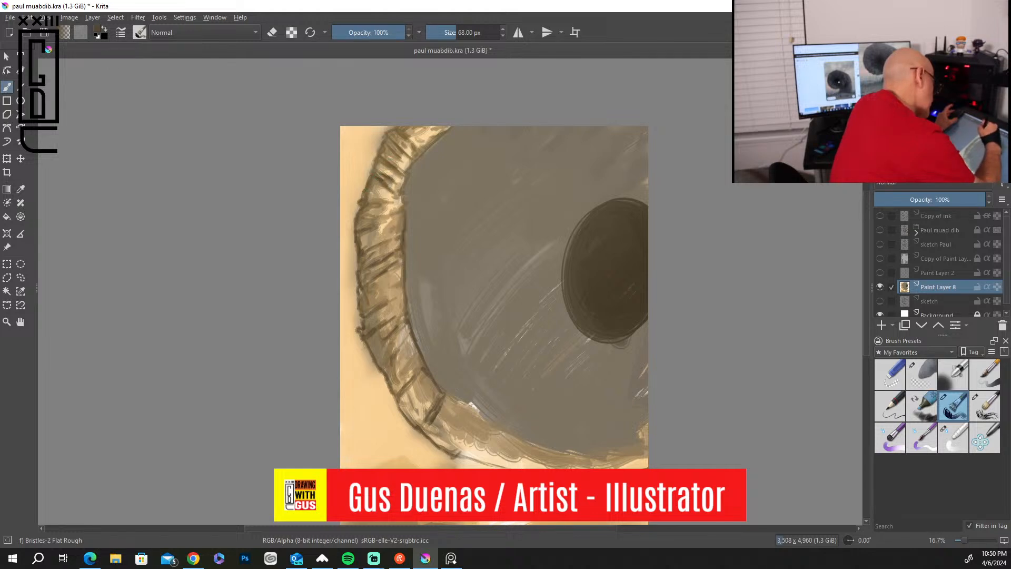
Extend the dark creases onto the worm's lower rim at 68 px and shade its folds in brown at 188 px.
mouse_move(395, 146)
left_mouse_down()
mouse_move(409, 158)
mouse_move(443, 133)
left_mouse_up()
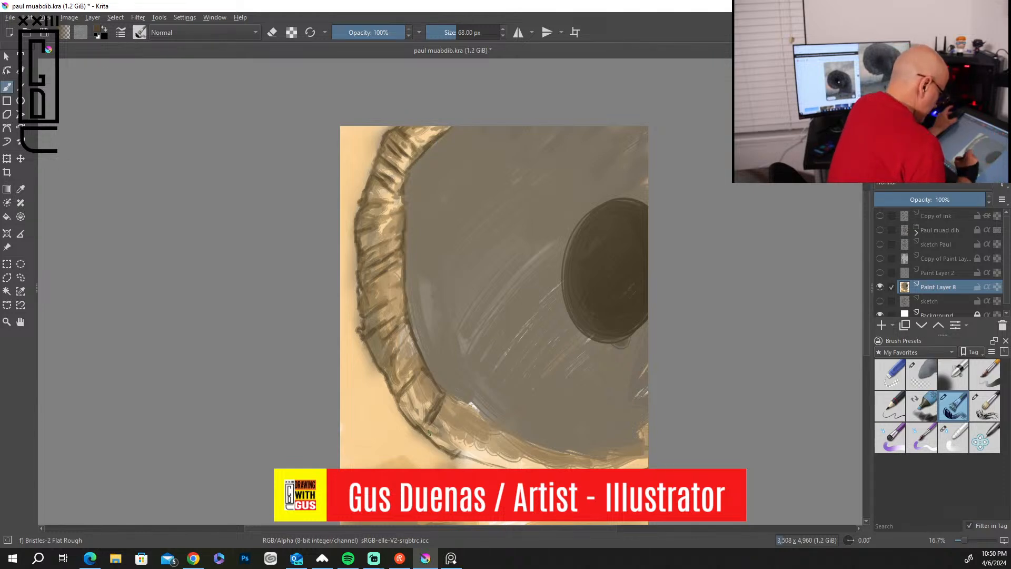
left_click_drag(448, 443, 463, 430)
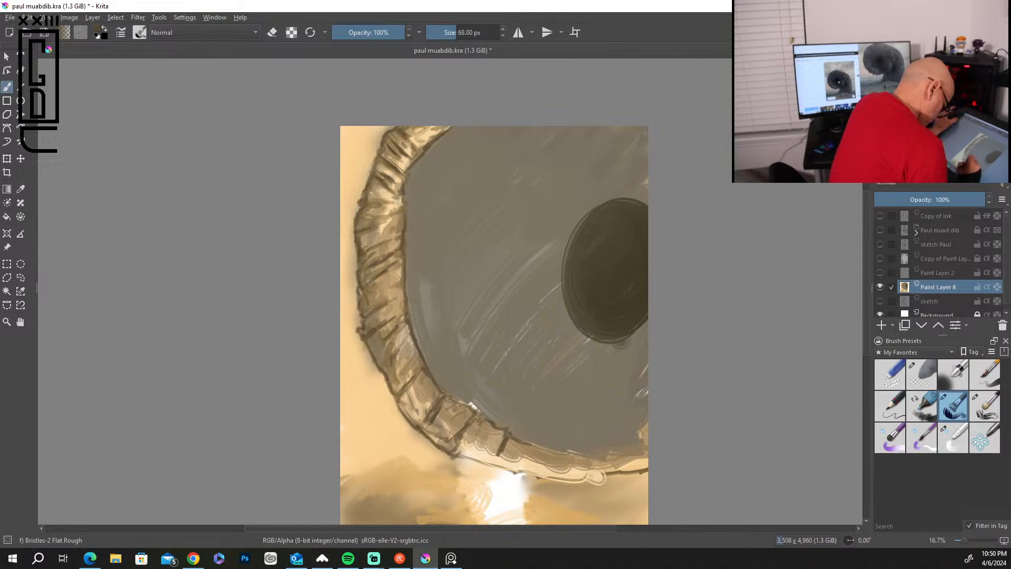
key("bracketright")
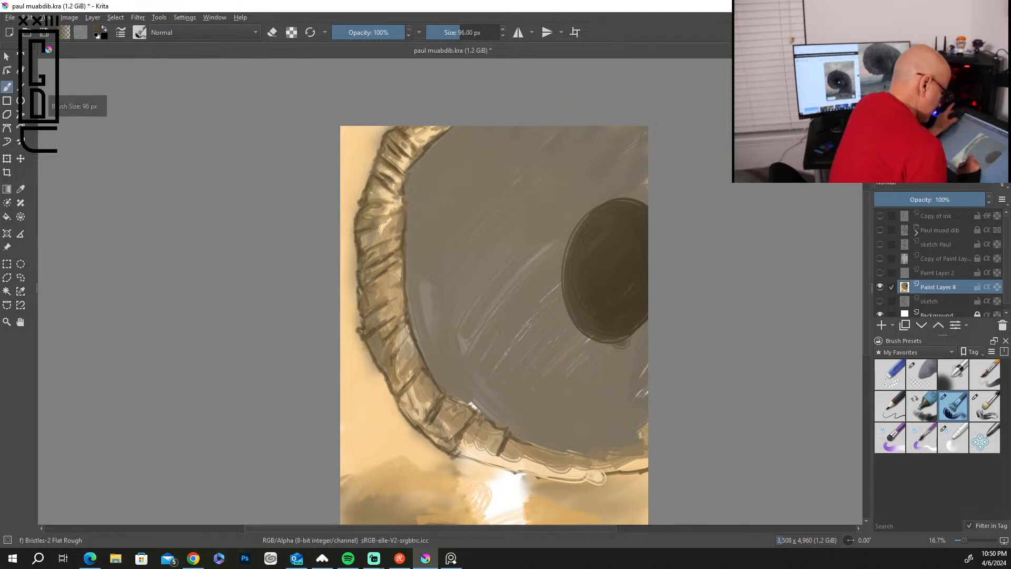
key("bracketright")
key("bracketright")
key("bracketright")
key("bracketright")
key("bracketright")
key("bracketright")
key("bracketright")
key("bracketright")
key("bracketright")
key("bracketright")
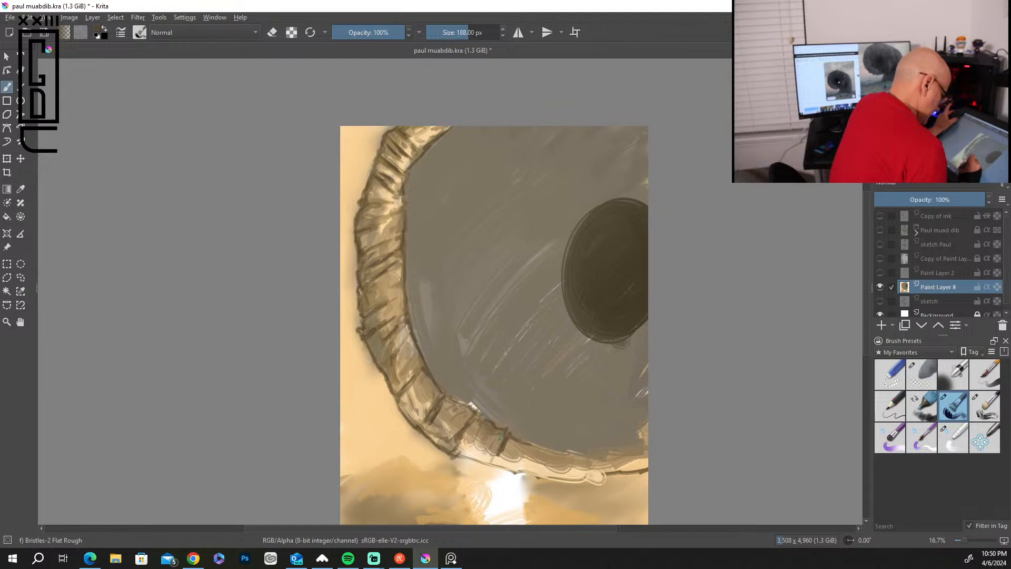
mouse_move(463, 421)
left_mouse_down()
mouse_move(406, 377)
mouse_move(412, 351)
mouse_move(400, 351)
mouse_move(401, 299)
mouse_move(390, 302)
mouse_move(399, 274)
mouse_move(384, 274)
mouse_move(400, 238)
mouse_move(383, 238)
mouse_move(389, 206)
left_mouse_up()
mouse_move(506, 441)
left_mouse_down()
mouse_move(523, 458)
mouse_move(567, 466)
left_mouse_up()
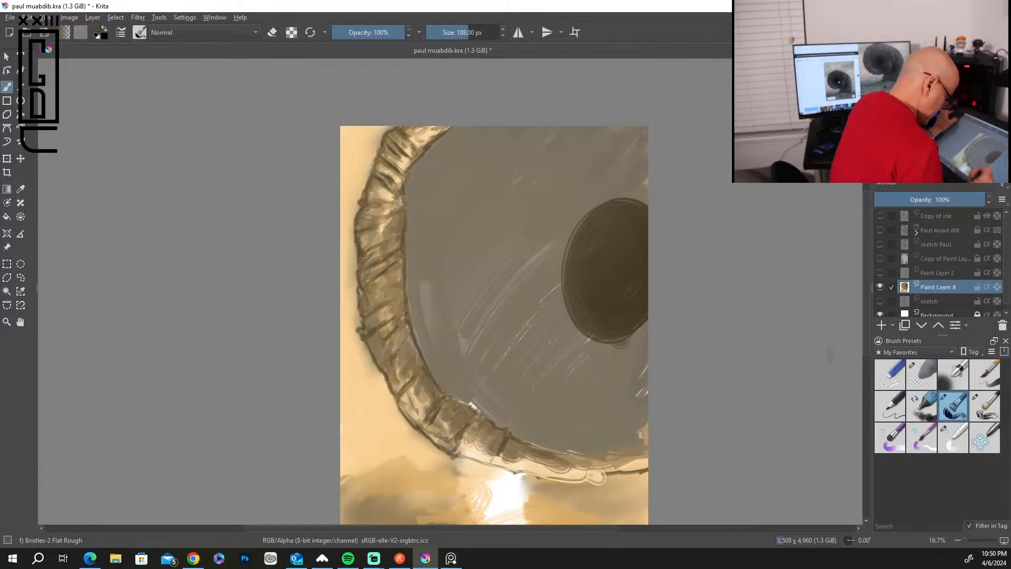
left_click_drag(607, 453, 646, 445)
mouse_move(597, 473)
left_mouse_down()
mouse_move(644, 460)
mouse_move(570, 479)
mouse_move(500, 462)
mouse_move(472, 440)
mouse_move(502, 436)
mouse_move(465, 451)
left_mouse_up()
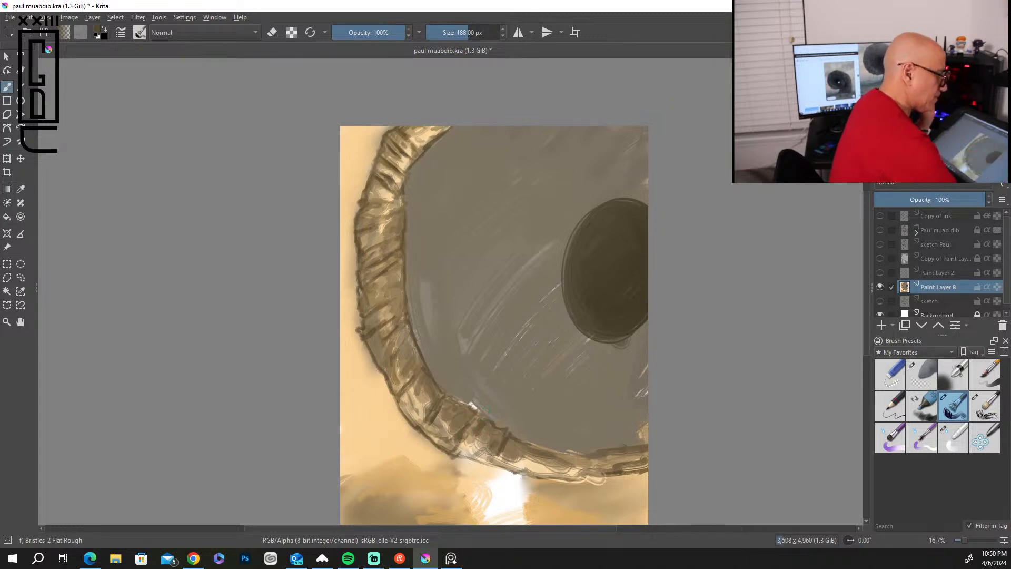
Reduce the brush to 38 px and sharpen the creases and edges of the upper-left part of the worm's rim in dark brown.
key("bracketleft")
key("bracketleft")
key("bracketleft")
key("bracketleft")
key("bracketleft")
key("bracketleft")
key("bracketleft")
key("bracketleft")
key("bracketleft")
key("bracketleft")
key("bracketleft")
key("bracketleft")
key("bracketleft")
key("bracketleft")
key("bracketleft")
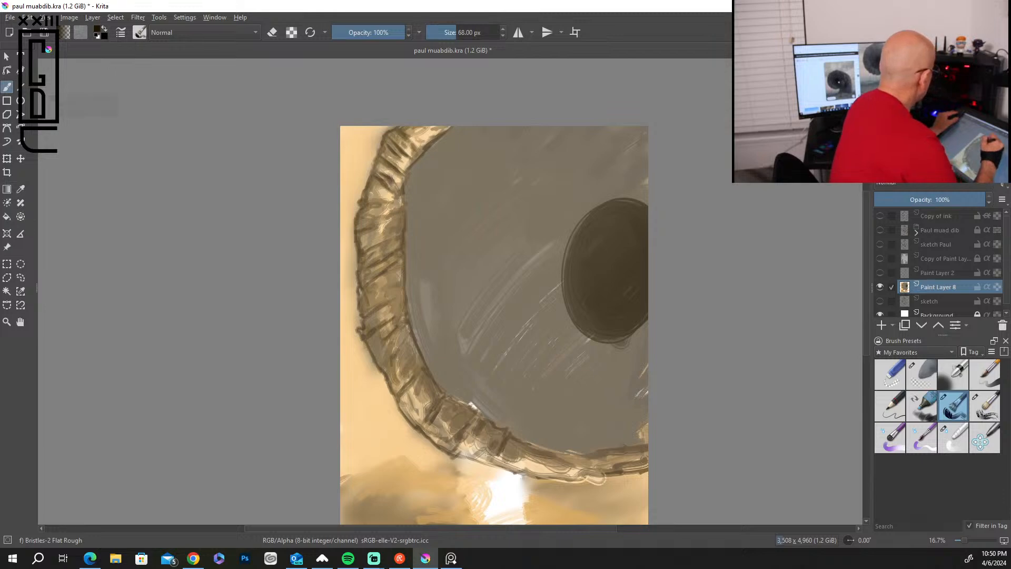
key("plus")
key("plus")
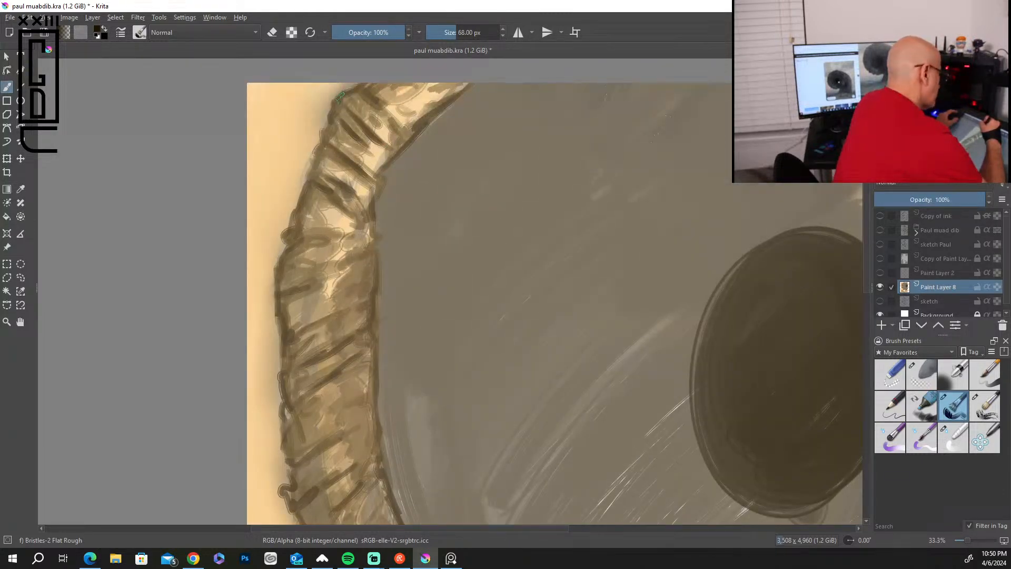
key("bracketleft")
key("bracketleft")
key("bracketleft")
key("bracketleft")
key("bracketleft")
key("bracketleft")
key("bracketleft")
key("bracketleft")
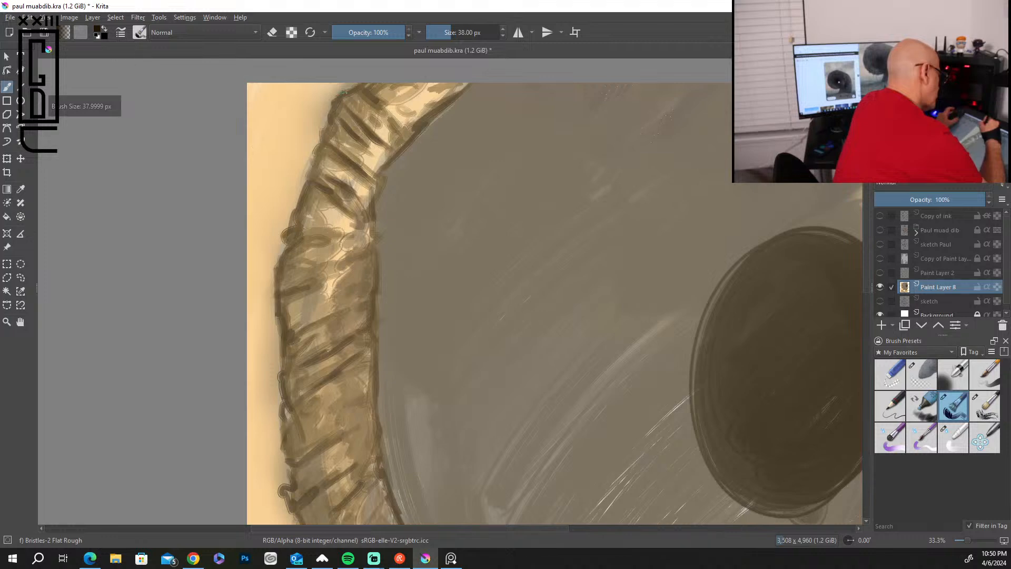
left_click_drag(340, 98, 325, 128)
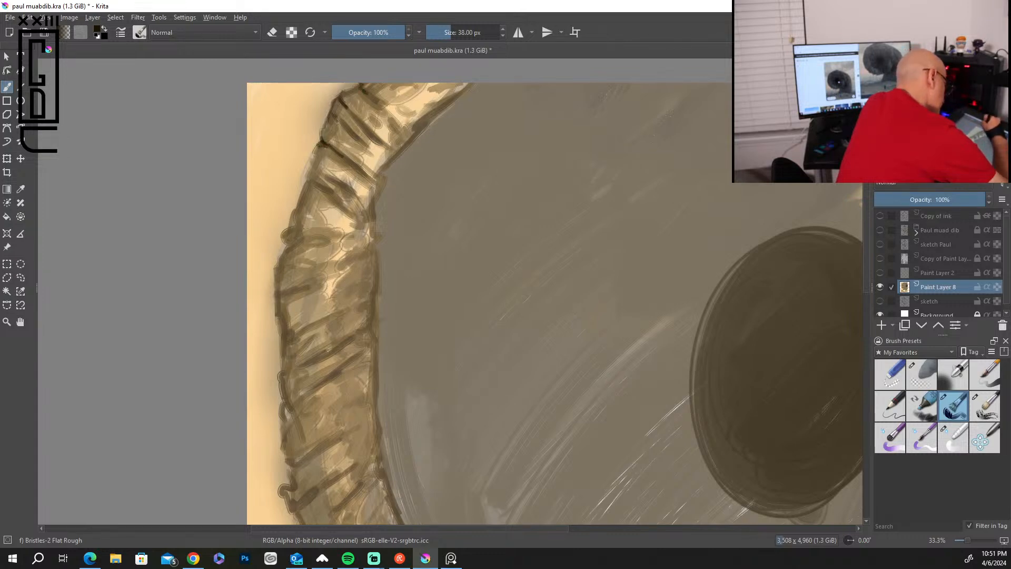
mouse_move(366, 126)
left_mouse_down()
mouse_move(391, 147)
mouse_move(386, 174)
left_mouse_up()
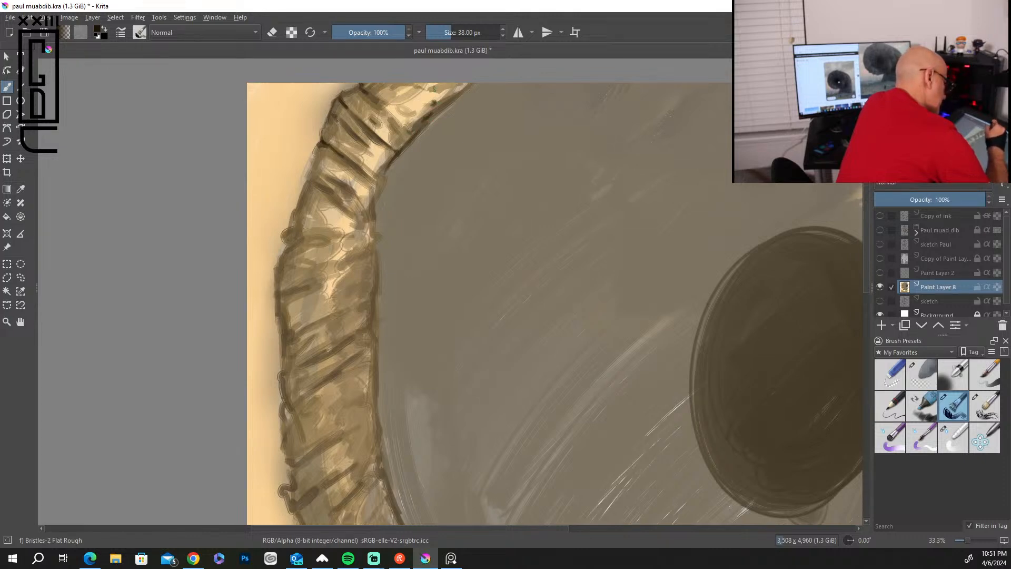
left_click_drag(457, 86, 445, 100)
left_click_drag(353, 165, 376, 185)
mouse_move(356, 175)
left_mouse_down()
mouse_move(373, 193)
mouse_move(350, 190)
mouse_move(374, 193)
mouse_move(351, 191)
mouse_move(375, 232)
left_mouse_up()
left_click_drag(317, 211, 338, 231)
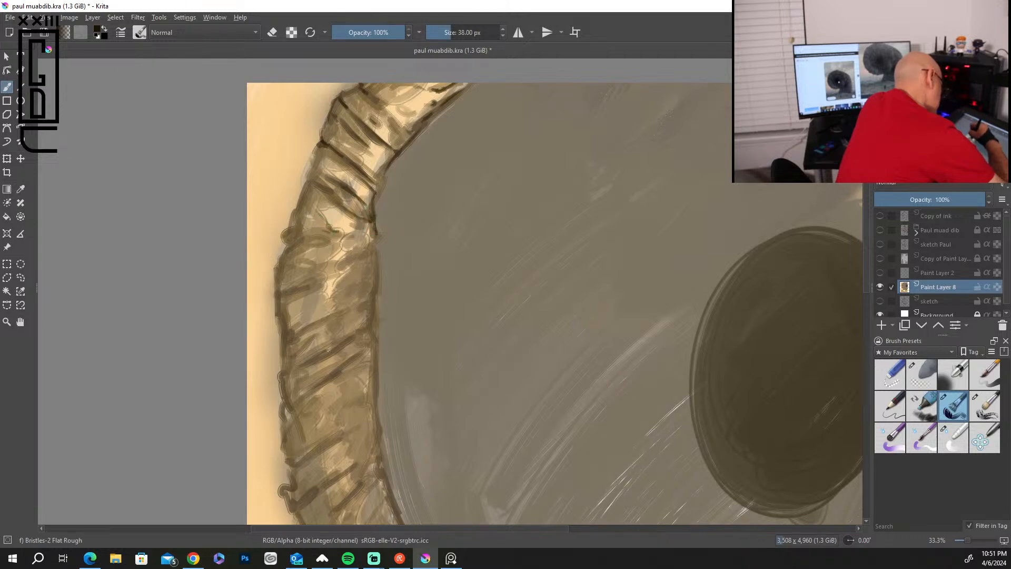
mouse_move(318, 194)
left_mouse_down()
mouse_move(346, 214)
mouse_move(287, 229)
mouse_move(320, 148)
left_mouse_up()
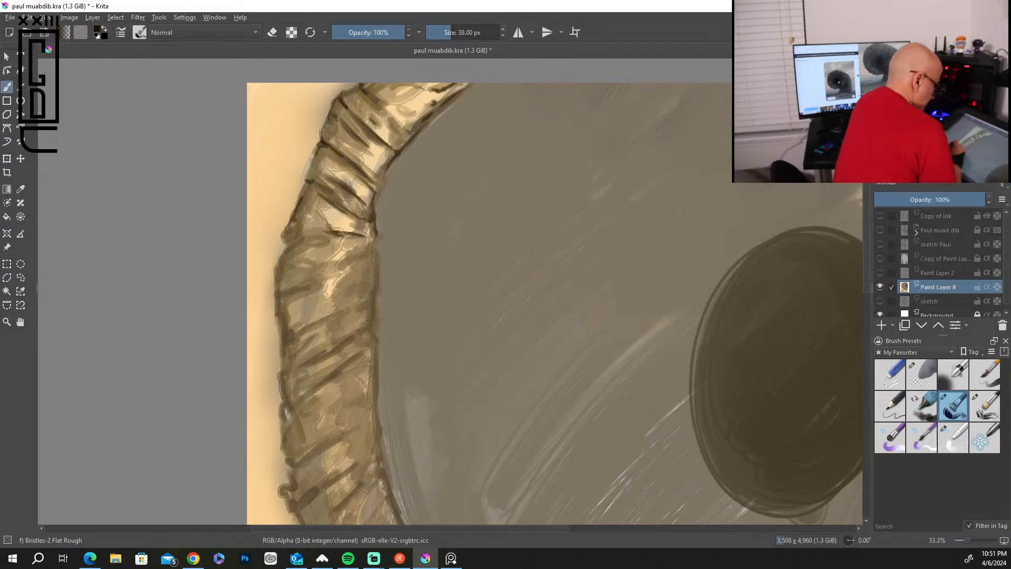
Draw fine dark creases and darken the outer edge across the middle folds on the left side of the worm's rim.
mouse_move(280, 259)
left_mouse_down()
mouse_move(293, 250)
mouse_move(277, 287)
left_mouse_up()
left_click_drag(363, 236, 308, 245)
left_click_drag(374, 250, 339, 265)
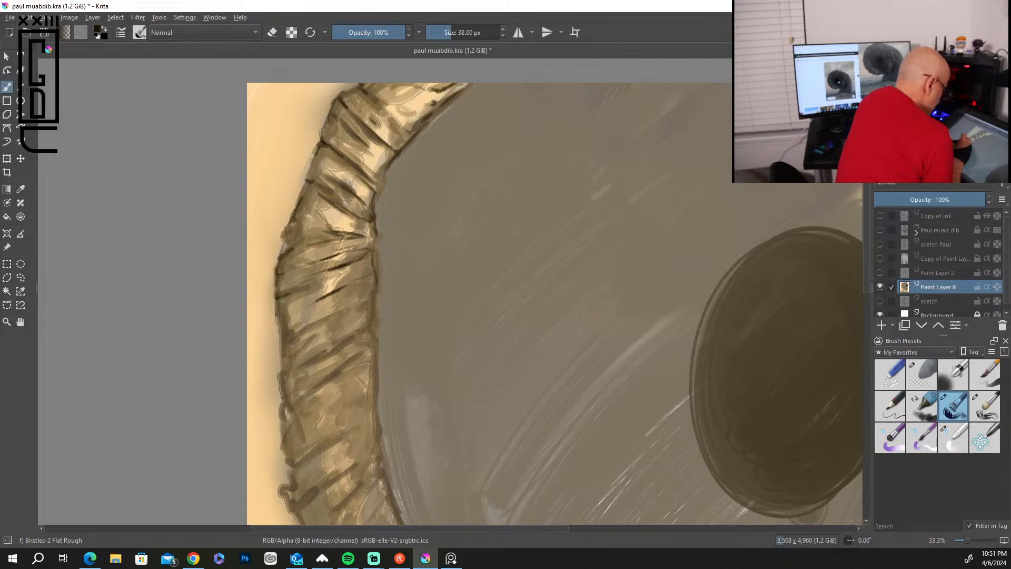
left_click_drag(300, 332, 330, 315)
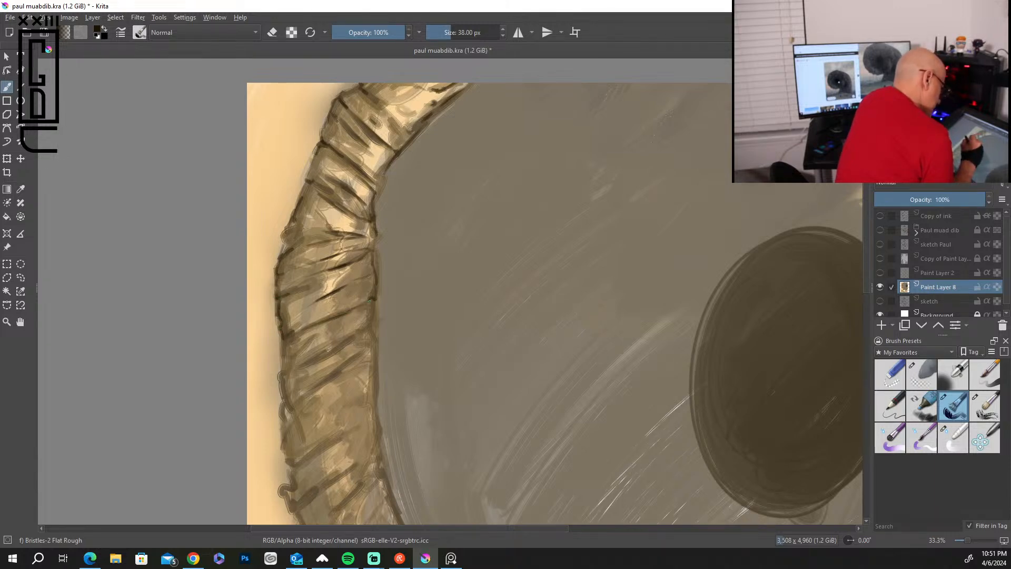
mouse_move(310, 359)
left_mouse_down()
mouse_move(371, 327)
mouse_move(371, 306)
left_mouse_up()
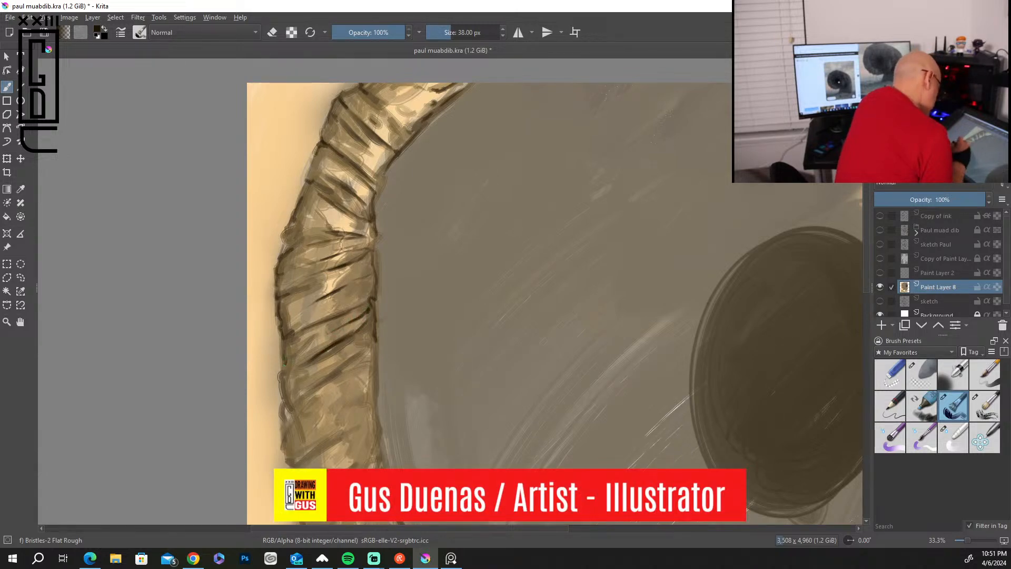
Continue the dark crease lines and edge outlines down the left side of the rim to the small outer bump.
left_click_drag(487, 393, 506, 218)
left_click_drag(320, 223, 317, 263)
left_click_drag(382, 204, 345, 227)
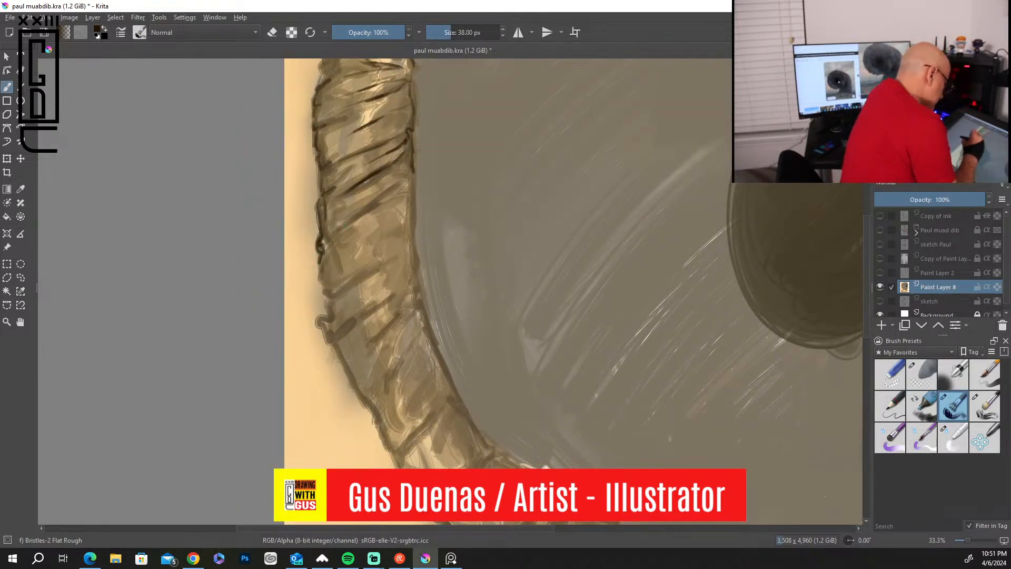
mouse_move(382, 199)
left_mouse_down()
mouse_move(347, 222)
mouse_move(373, 198)
mouse_move(338, 209)
left_mouse_up()
mouse_move(412, 173)
left_mouse_down()
mouse_move(409, 252)
mouse_move(356, 252)
left_mouse_up()
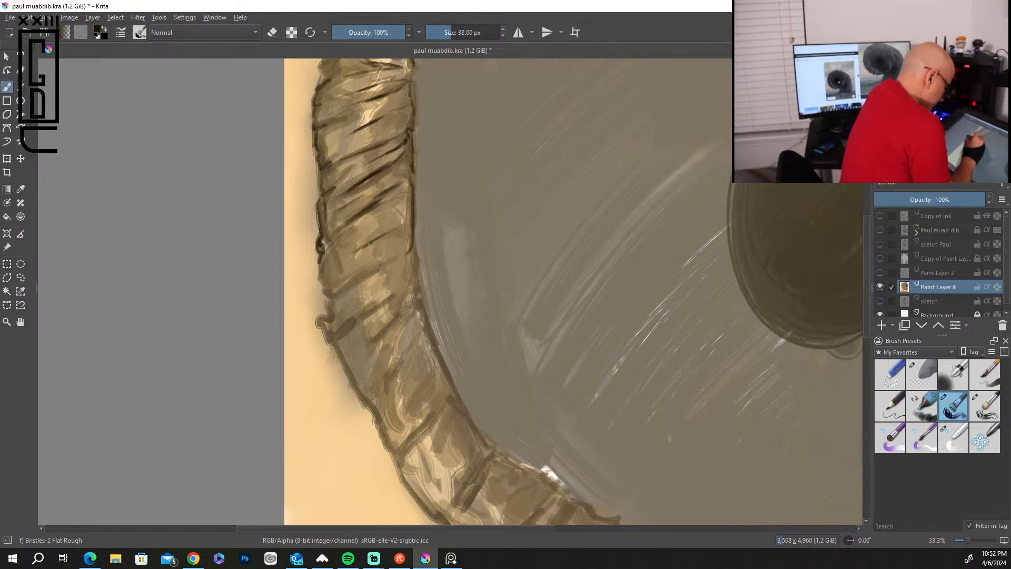
left_click_drag(408, 232, 389, 257)
mouse_move(322, 258)
left_mouse_down()
mouse_move(324, 288)
mouse_move(333, 292)
mouse_move(380, 268)
left_mouse_up()
left_click_drag(333, 237, 362, 220)
mouse_move(323, 316)
left_mouse_down()
mouse_move(332, 343)
mouse_move(410, 284)
left_mouse_up()
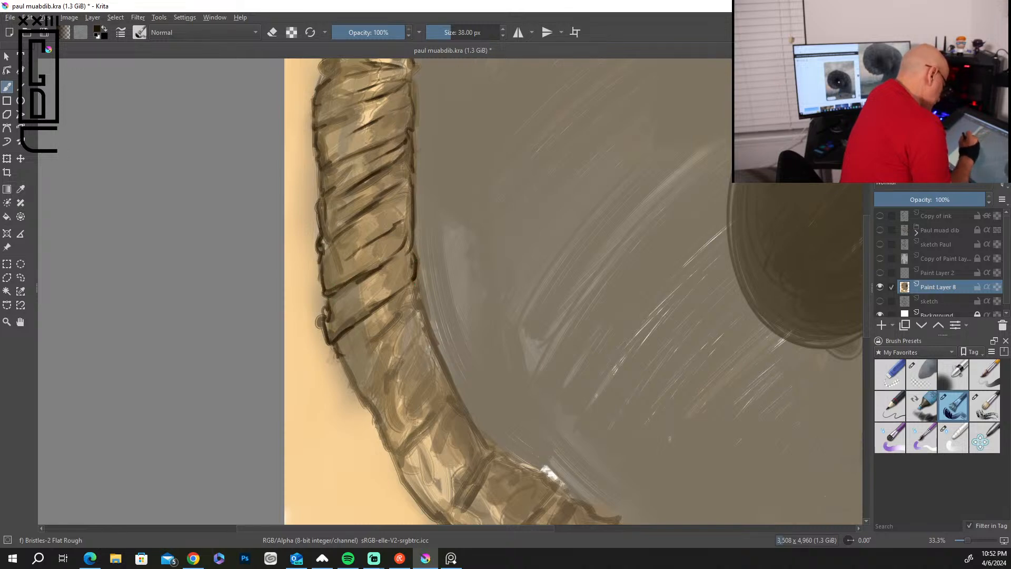
Draw dark creases and contour both edges of the rim below the outer bump, down to the lower-left bend.
mouse_move(398, 226)
left_mouse_down()
mouse_move(393, 247)
mouse_move(416, 299)
mouse_move(366, 352)
left_mouse_up()
mouse_move(402, 313)
left_mouse_down()
mouse_move(373, 339)
mouse_move(400, 349)
mouse_move(353, 391)
mouse_move(369, 412)
left_mouse_up()
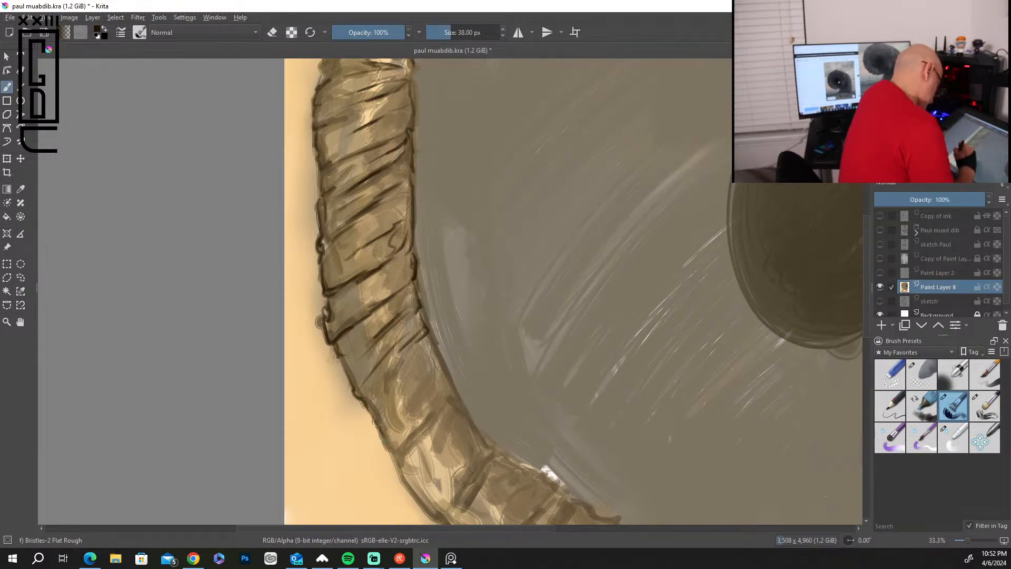
mouse_move(447, 407)
left_mouse_down()
mouse_move(406, 447)
mouse_move(422, 433)
left_mouse_up()
left_click_drag(431, 371, 395, 408)
left_click_drag(431, 355, 440, 388)
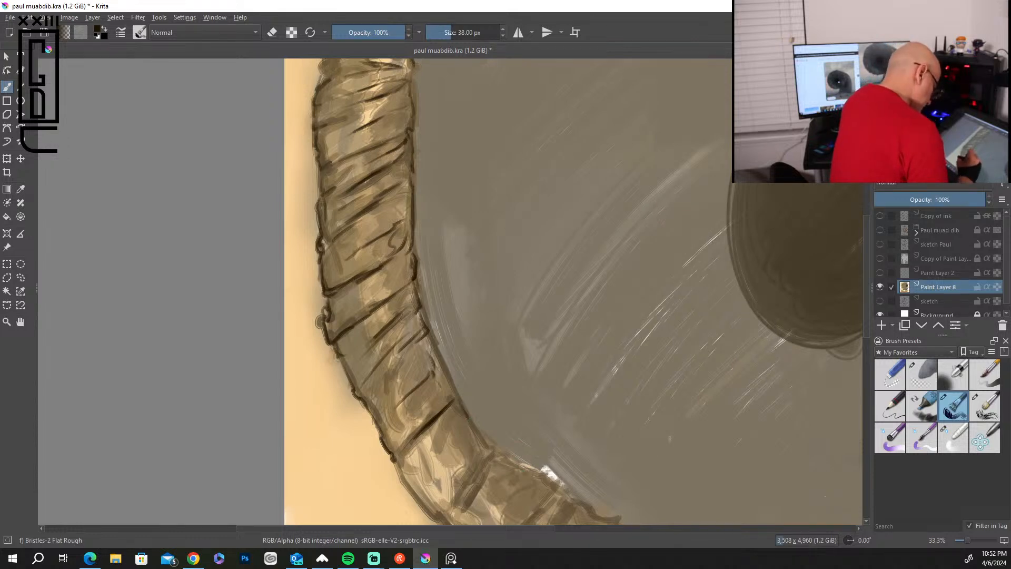
mouse_move(448, 384)
left_mouse_down()
mouse_move(477, 428)
mouse_move(468, 493)
left_mouse_up()
left_click_drag(487, 458, 463, 501)
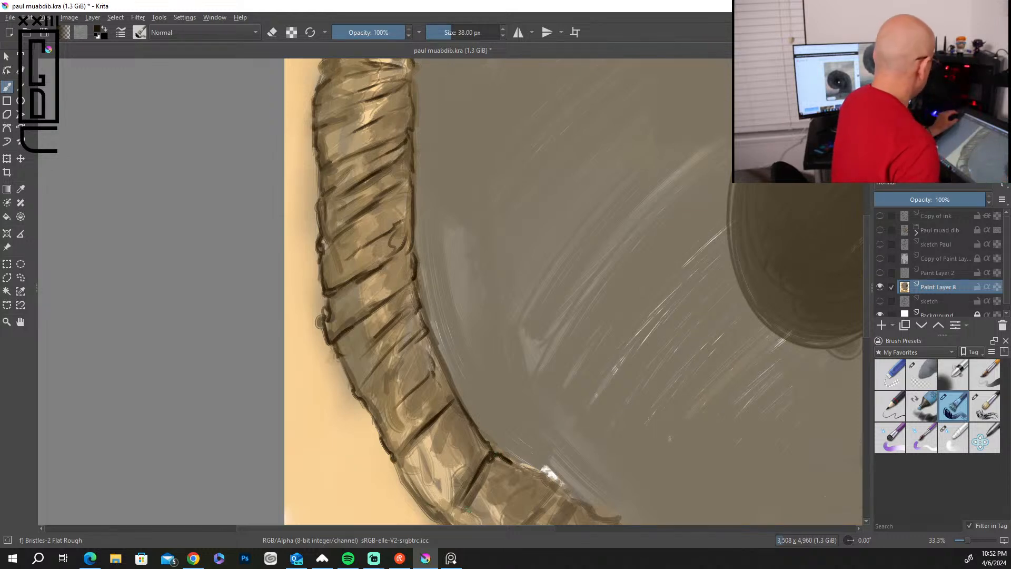
Add fine dark creases and outlines to the folds around the lower-left bend of the worm's rim.
key("minus")
key("minus")
key("minus")
key("minus")
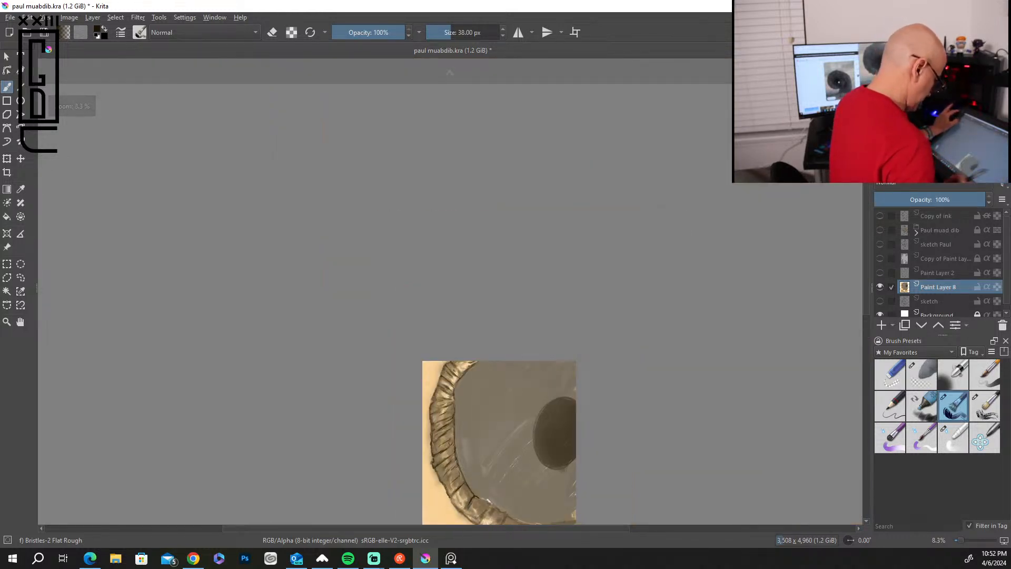
left_click_drag(868, 266, 866, 333)
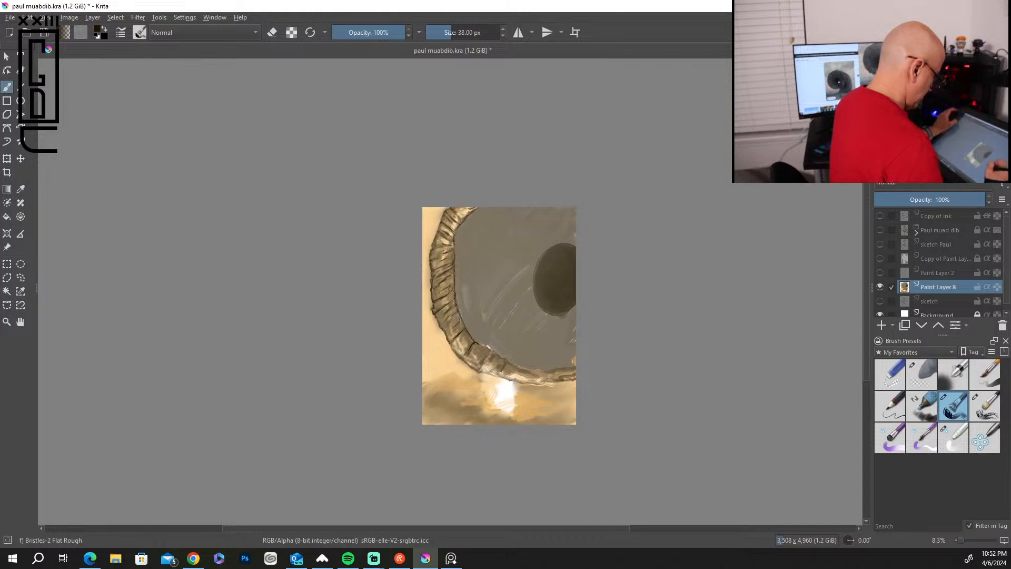
scroll(784, 342, "up", 2)
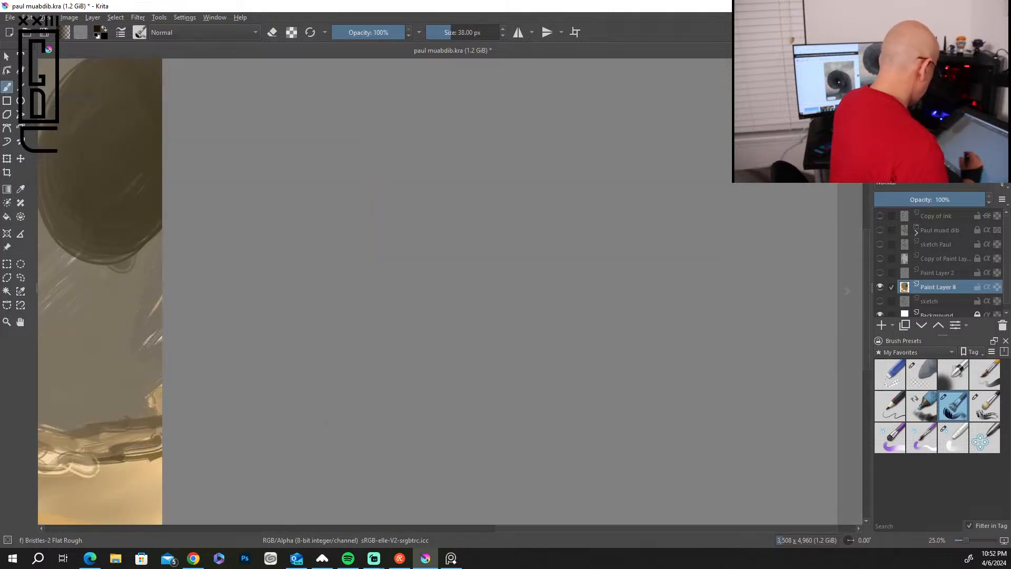
left_click_drag(250, 379, 760, 277)
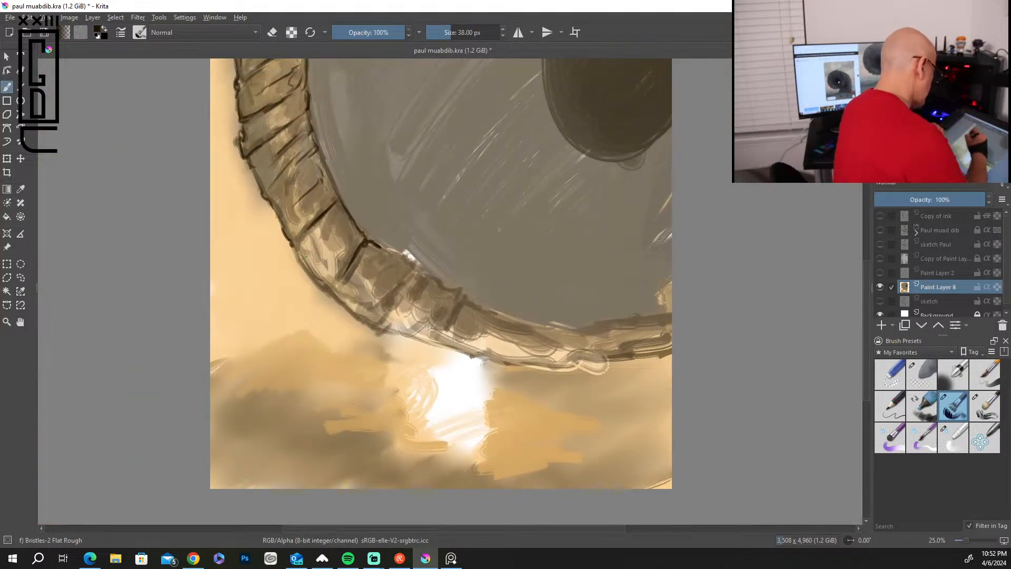
left_click_drag(342, 263, 327, 286)
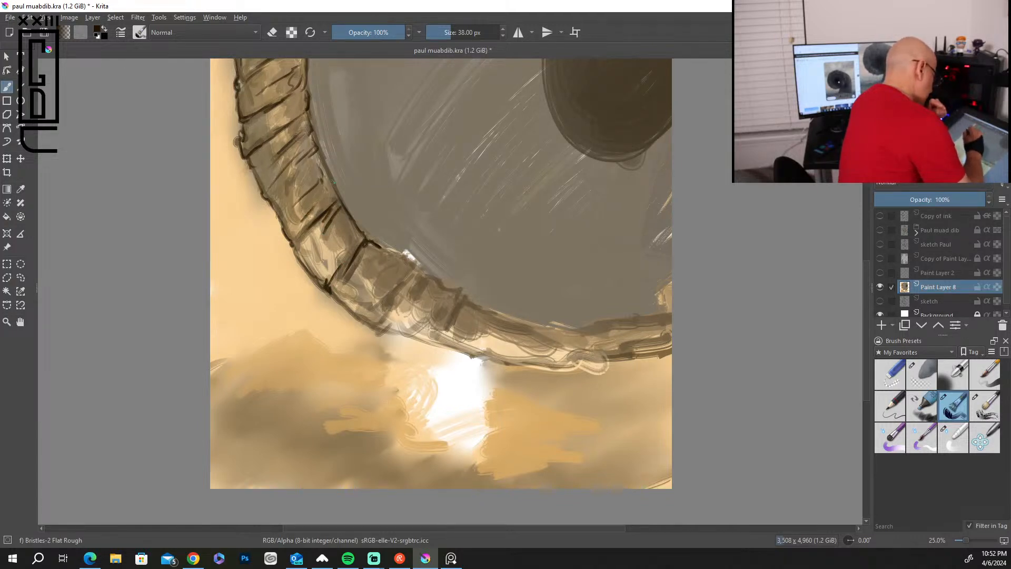
left_click_drag(318, 250, 340, 230)
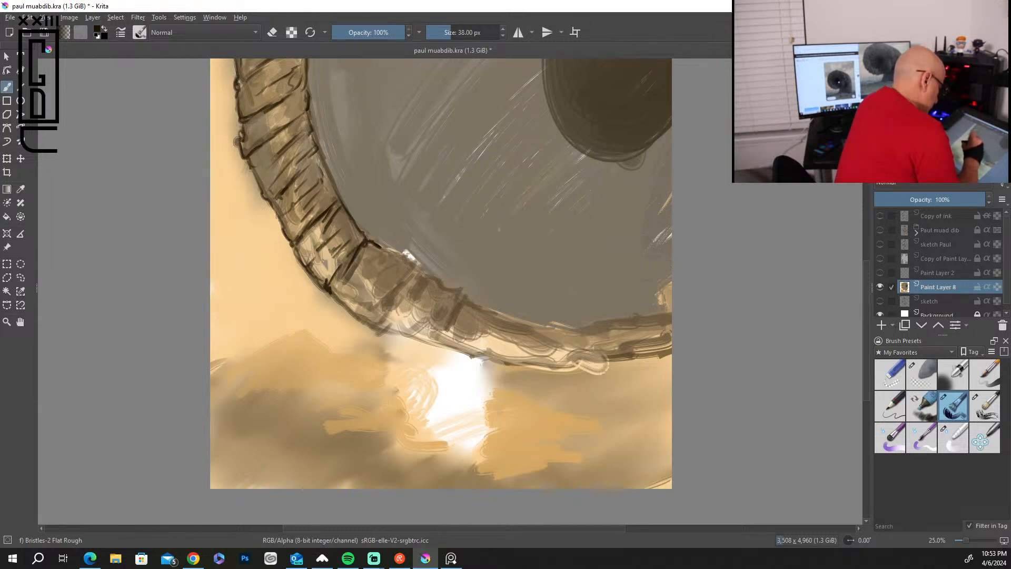
mouse_move(346, 309)
left_mouse_down()
mouse_move(376, 324)
mouse_move(400, 283)
left_mouse_up()
mouse_move(389, 277)
left_mouse_down()
mouse_move(385, 285)
mouse_move(400, 252)
mouse_move(425, 276)
left_mouse_up()
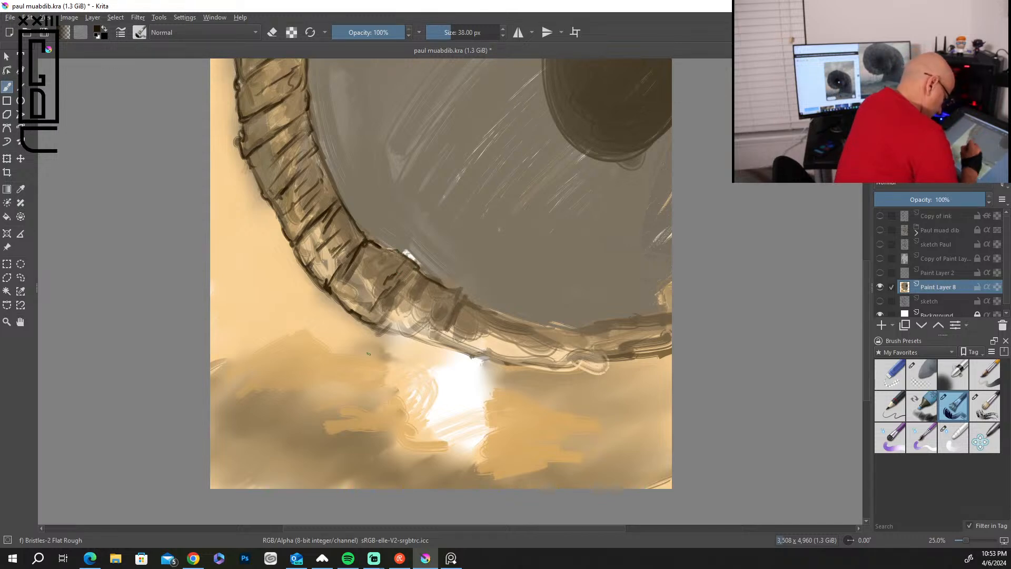
Show the Paul muad dib group to check the rim against the figure, and hide the group again.
left_click(879, 230)
mouse_move(864, 275)
left_mouse_down()
mouse_move(869, 185)
mouse_move(866, 271)
mouse_move(866, 261)
left_mouse_up()
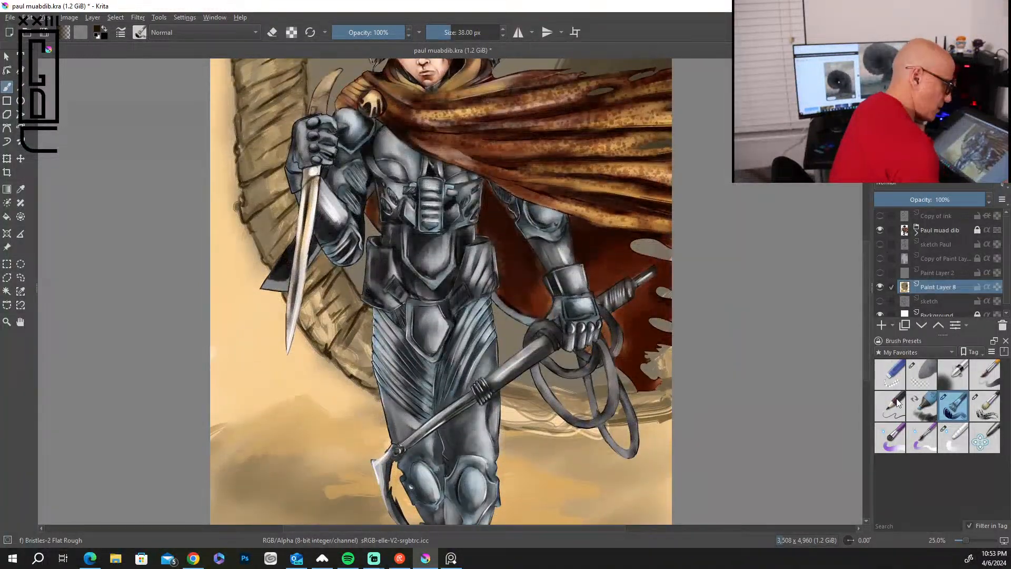
left_click(879, 229)
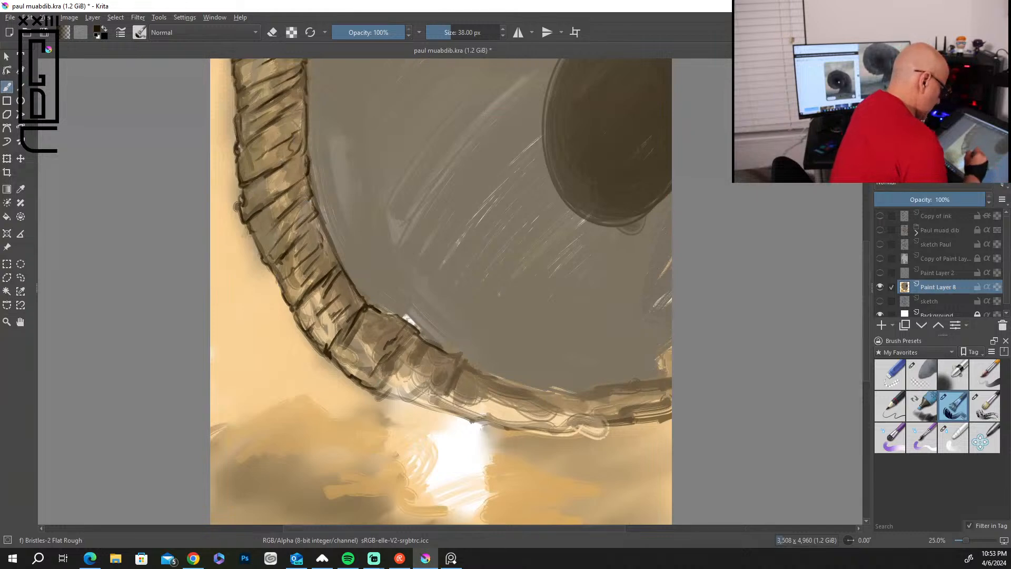
Outline the inner and outer edges of the worm's lower rim in dark brown and add short creases toward the canvas's right edge.
left_click_drag(399, 399, 484, 423)
mouse_move(488, 374)
left_mouse_down()
mouse_move(548, 393)
mouse_move(538, 392)
left_mouse_up()
mouse_move(557, 426)
left_mouse_down()
mouse_move(564, 400)
mouse_move(590, 431)
left_mouse_up()
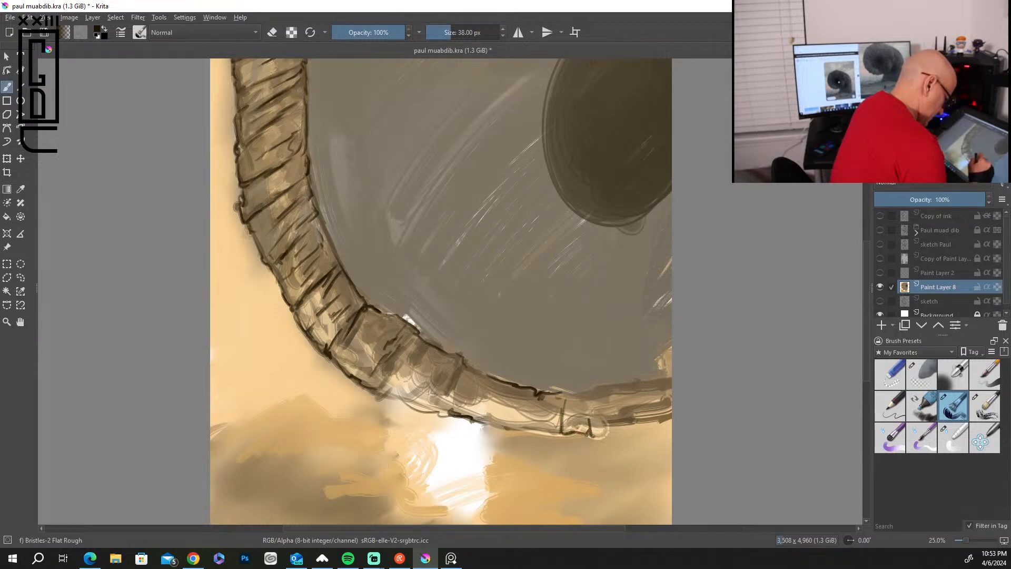
left_click_drag(616, 424, 667, 414)
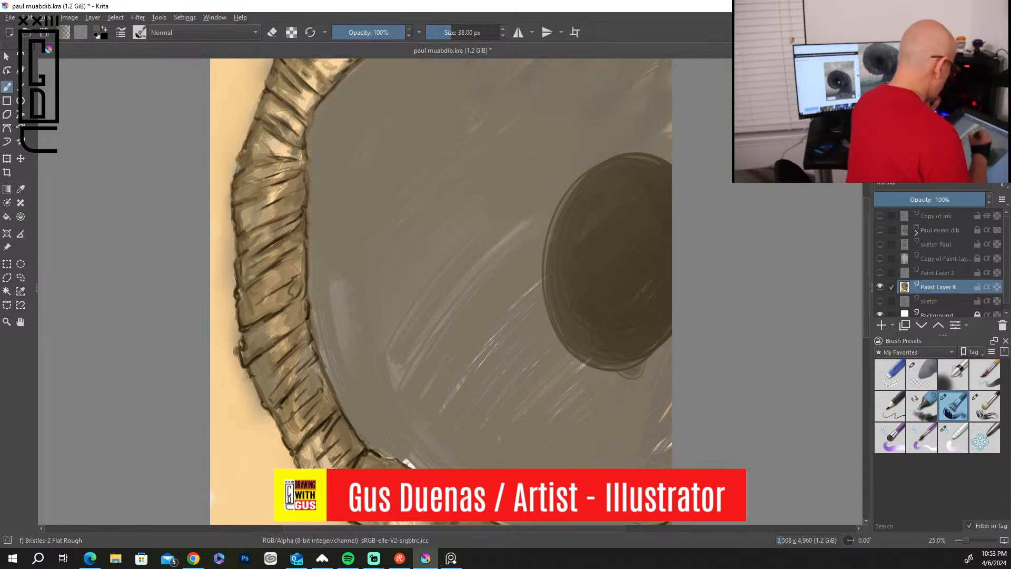
Set the brush size to 118 px and blend muted brown shading into the folds on the left side of the worm's rim.
scroll(274, 141, "up", 1)
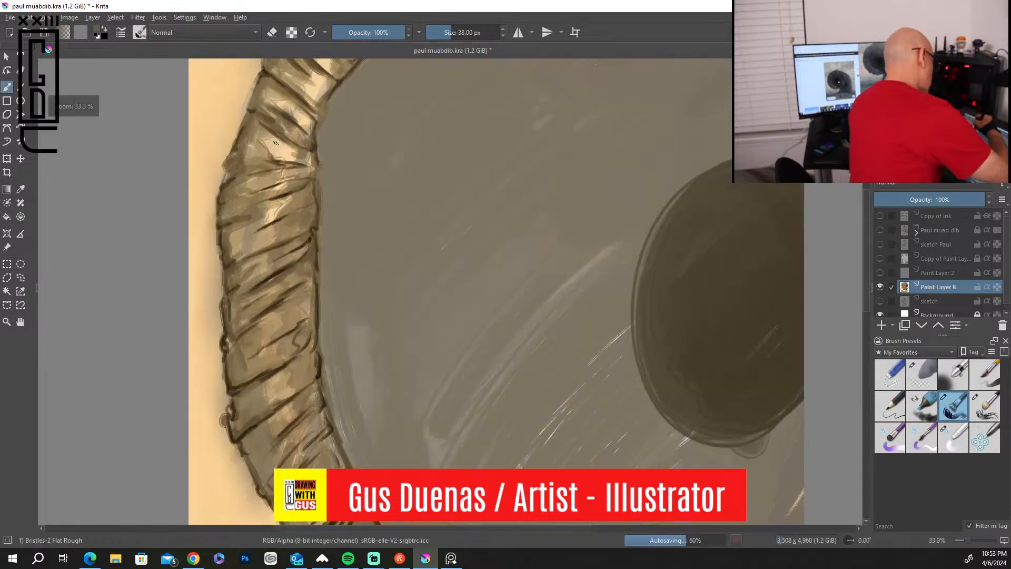
key("bracketright")
key("bracketright")
key("bracketright")
key("bracketright")
key("bracketright")
key("bracketright")
key("bracketright")
key("bracketright")
key("bracketright")
key("bracketright")
key("bracketright")
key("bracketright")
key("bracketright")
key("bracketright")
key("bracketright")
key("bracketright")
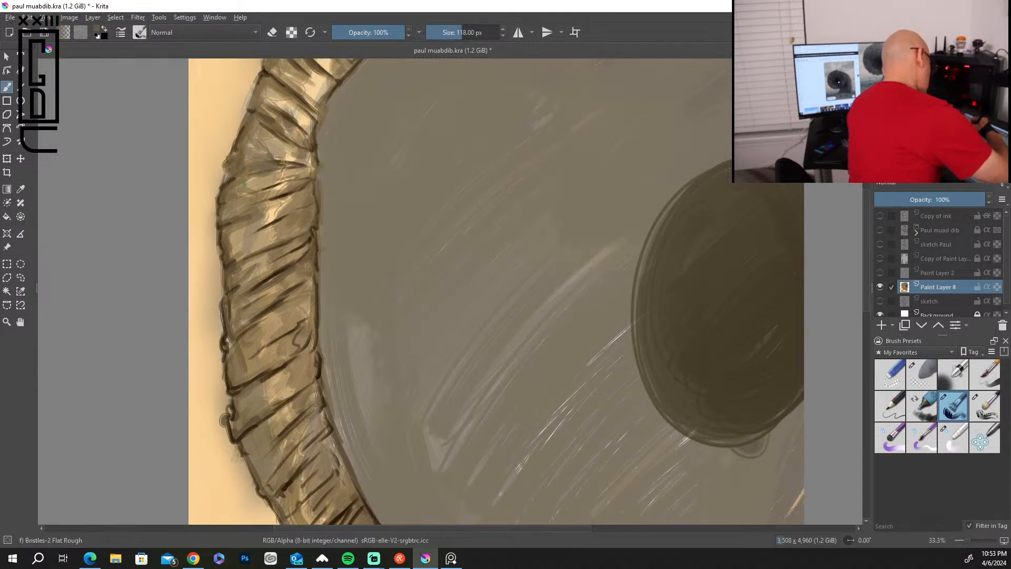
mouse_move(290, 192)
left_mouse_down()
mouse_move(282, 148)
mouse_move(262, 221)
mouse_move(296, 197)
mouse_move(291, 231)
mouse_move(279, 229)
mouse_move(303, 215)
left_mouse_up()
mouse_move(293, 264)
left_mouse_down()
mouse_move(251, 280)
mouse_move(303, 238)
left_mouse_up()
left_click_drag(261, 290, 297, 277)
left_click_drag(267, 315, 305, 289)
mouse_move(304, 305)
left_mouse_down()
mouse_move(268, 327)
mouse_move(274, 333)
left_mouse_up()
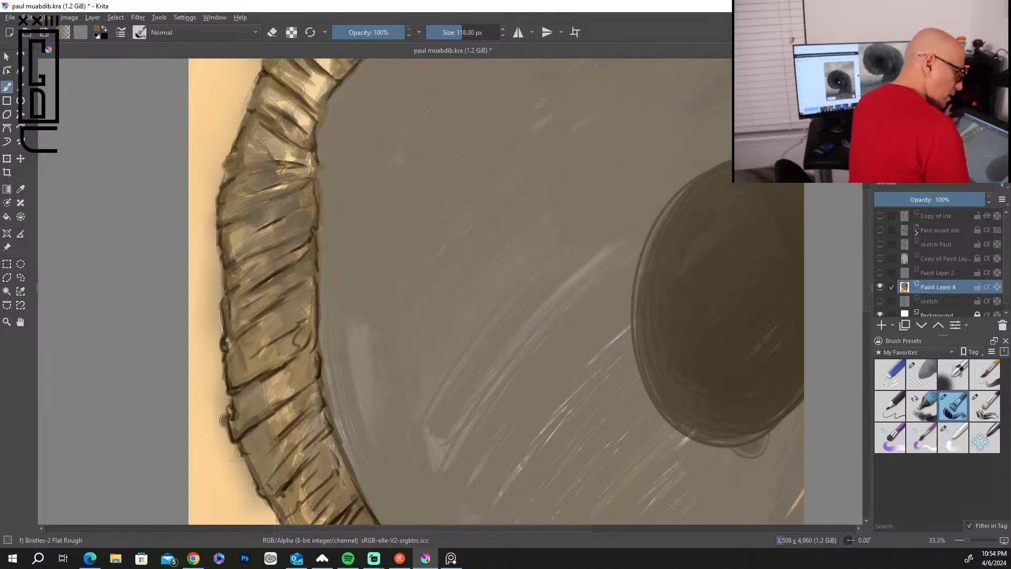
Glaze a lighter tan over the rim's left folds, from the middle down to the lower-left bend.
key("l")
mouse_move(281, 320)
left_mouse_down()
mouse_move(296, 306)
mouse_move(299, 314)
left_mouse_up()
left_click_drag(284, 304, 310, 279)
mouse_move(262, 295)
left_mouse_down()
mouse_move(302, 267)
mouse_move(315, 191)
left_mouse_up()
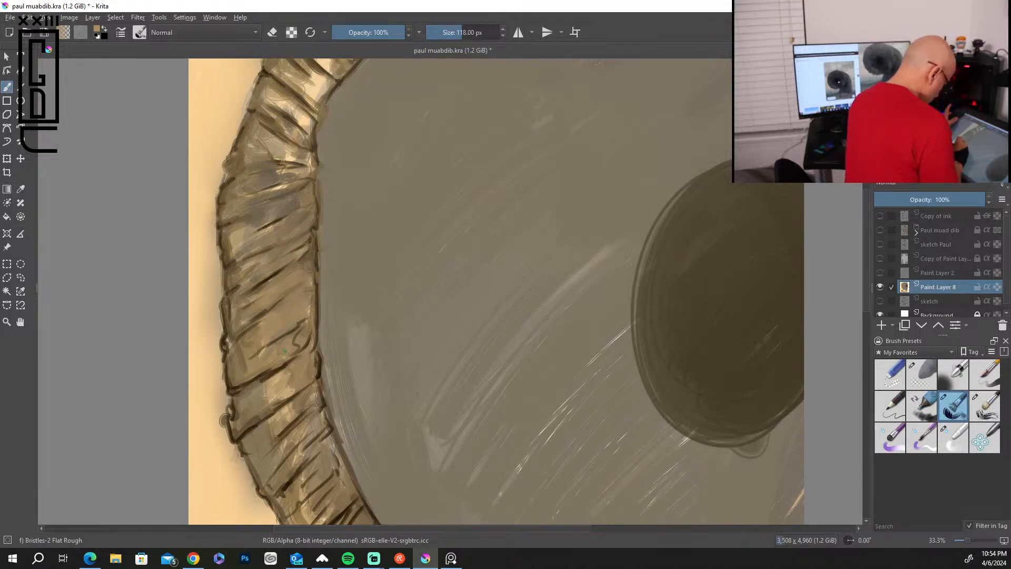
left_click_drag(267, 409, 293, 383)
mouse_move(239, 420)
left_mouse_down()
mouse_move(284, 392)
mouse_move(313, 393)
mouse_move(297, 399)
left_mouse_up()
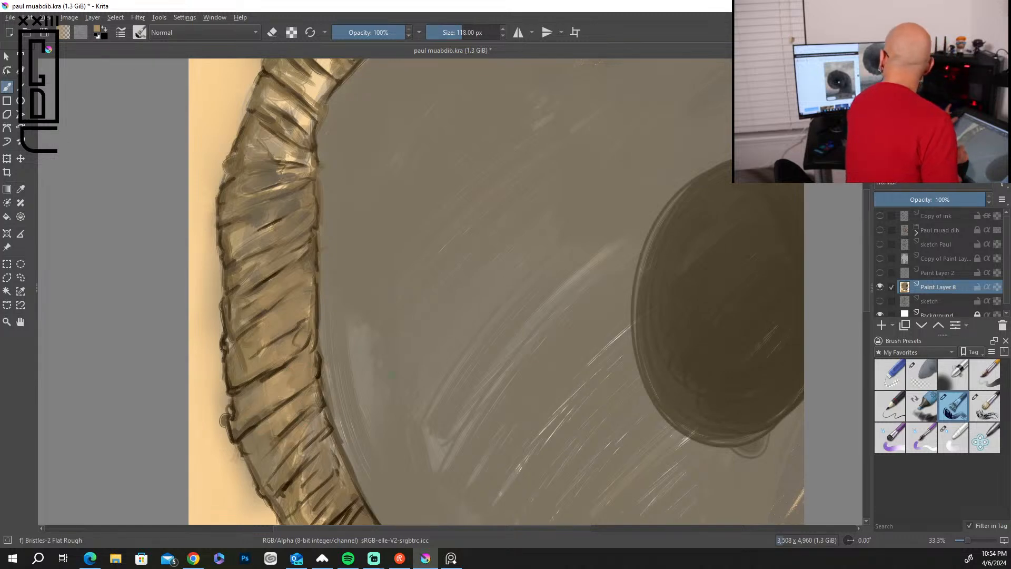
left_click_drag(292, 482, 322, 451)
mouse_move(293, 488)
left_mouse_down()
mouse_move(327, 454)
mouse_move(327, 465)
left_mouse_up()
mouse_move(319, 518)
left_mouse_down()
mouse_move(342, 488)
mouse_move(338, 467)
left_mouse_up()
Blend tan over the folds at the rim's upper end and along its lower section to the canvas's right edge.
mouse_move(283, 113)
left_mouse_down()
mouse_move(323, 84)
mouse_move(318, 60)
left_mouse_up()
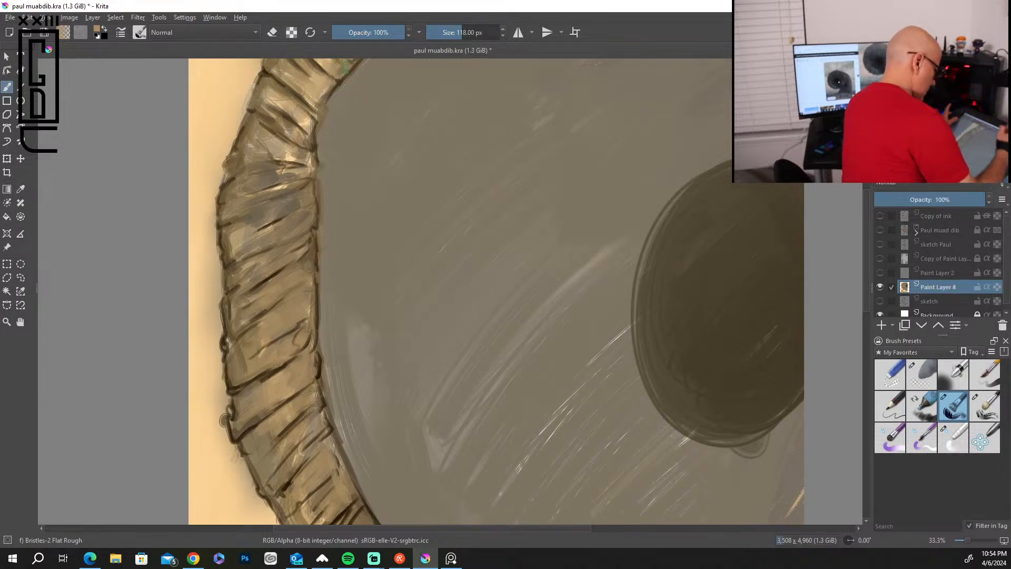
left_click_drag(866, 274, 866, 239)
mouse_move(333, 180)
left_mouse_down()
mouse_move(349, 159)
mouse_move(375, 153)
left_mouse_up()
left_click_drag(864, 257, 865, 396)
left_click_drag(403, 184, 445, 265)
mouse_move(482, 228)
left_mouse_down()
mouse_move(475, 257)
mouse_move(508, 281)
mouse_move(598, 313)
left_mouse_up()
mouse_move(622, 279)
left_mouse_down()
mouse_move(640, 311)
mouse_move(682, 318)
left_mouse_up()
mouse_move(692, 279)
left_mouse_down()
mouse_move(706, 329)
mouse_move(716, 332)
left_mouse_up()
mouse_move(729, 273)
left_mouse_down()
mouse_move(758, 305)
mouse_move(800, 266)
left_mouse_up()
left_click_drag(771, 300, 801, 279)
Paint pale cream bristle strokes radiating from the top of the worm's mouth toward the dark throat.
left_click_drag(866, 301, 866, 220)
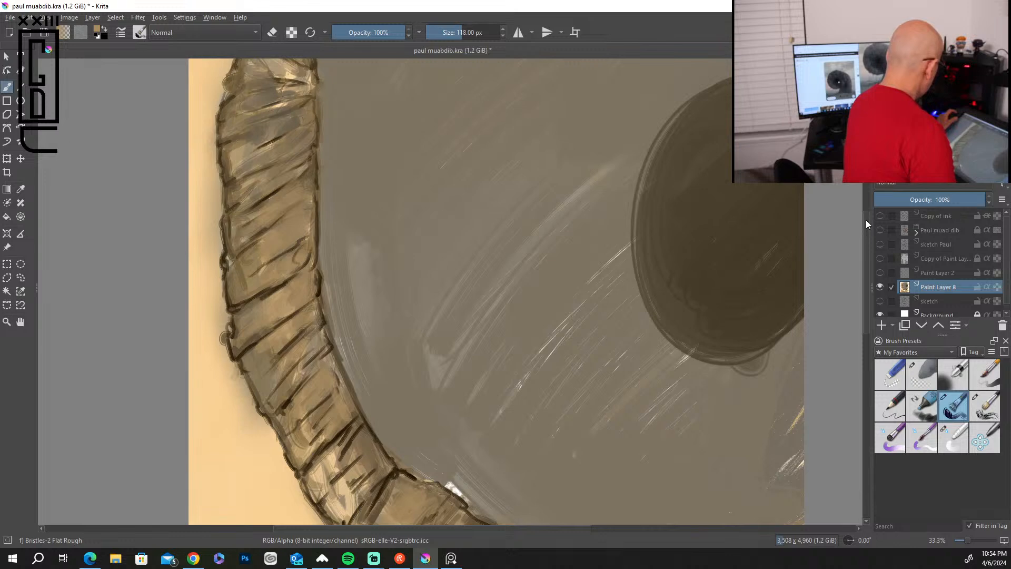
scroll(865, 220, "down", 3)
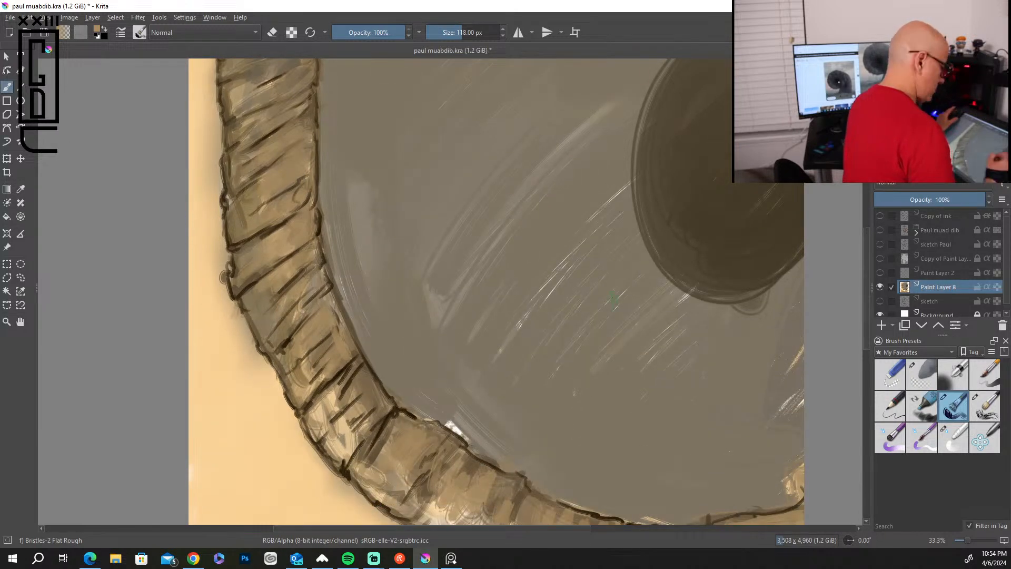
key("minus")
key("minus")
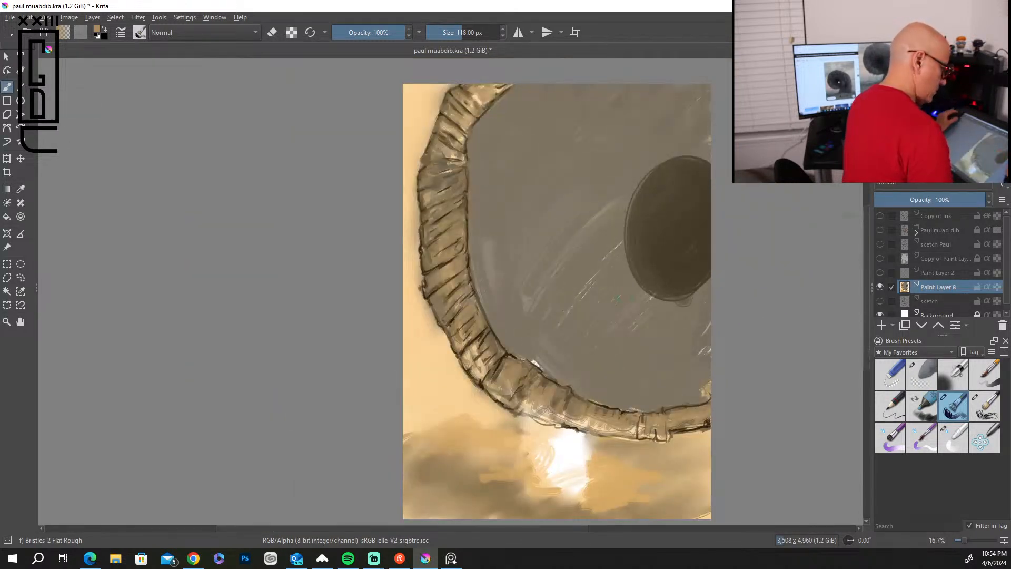
mouse_move(865, 321)
left_mouse_down()
mouse_move(865, 283)
mouse_move(865, 297)
left_mouse_up()
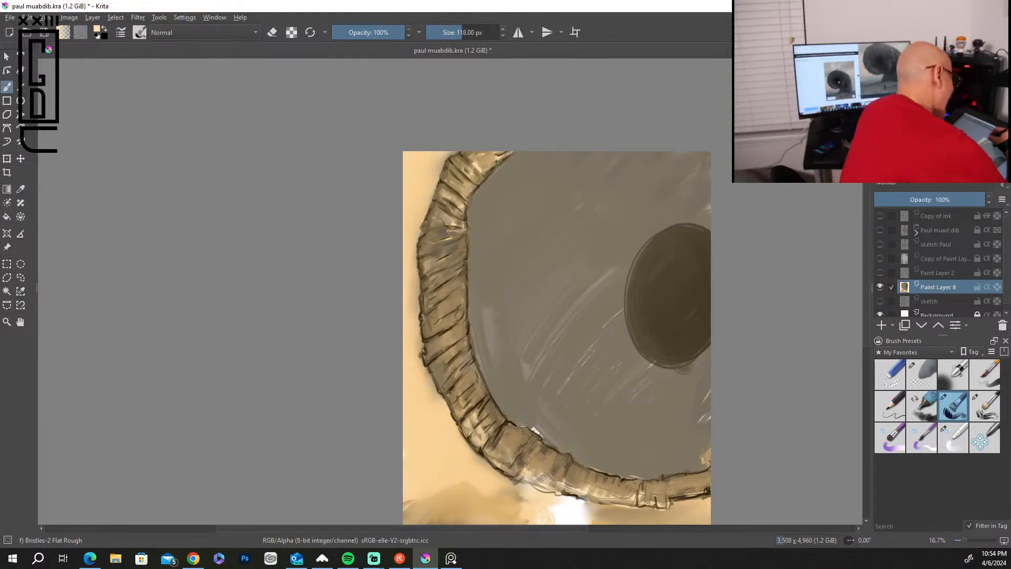
left_click_drag(494, 168, 563, 224)
left_click_drag(532, 184, 609, 241)
left_click_drag(526, 153, 611, 229)
left_click_drag(551, 153, 633, 235)
mouse_move(573, 153)
left_mouse_down()
mouse_move(641, 234)
mouse_move(635, 213)
left_mouse_up()
left_click_drag(625, 153, 669, 229)
mouse_move(639, 152)
left_mouse_down()
mouse_move(681, 233)
mouse_move(689, 226)
left_mouse_up()
left_click_drag(676, 152, 701, 227)
left_click_drag(688, 153, 704, 233)
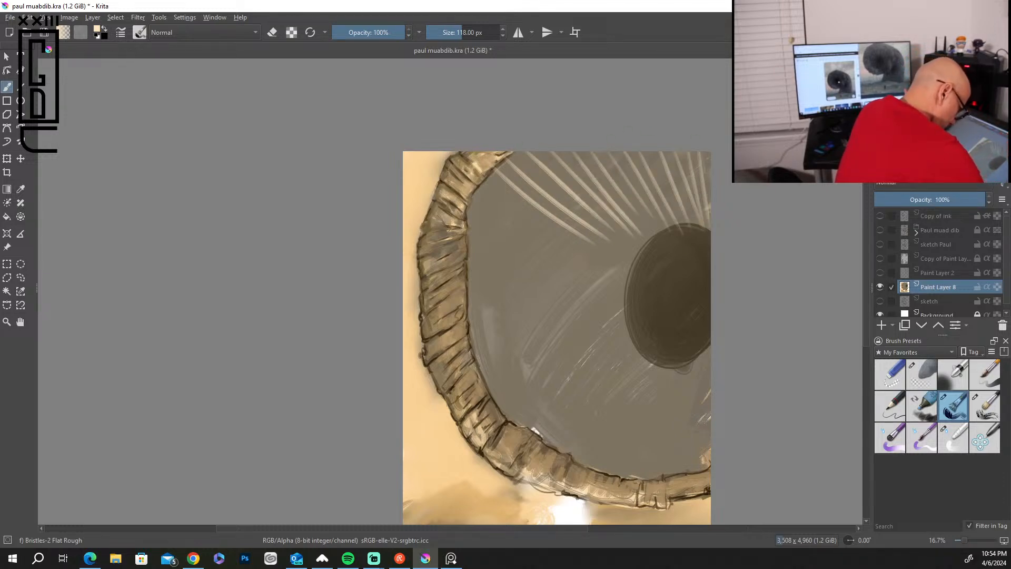
Continue the cream bristles across the upper-left of the mouth, curving them into the throat's edge.
mouse_move(504, 195)
left_mouse_down()
mouse_move(645, 283)
mouse_move(638, 272)
left_mouse_up()
left_click_drag(476, 213, 641, 284)
mouse_move(486, 238)
left_mouse_down()
mouse_move(631, 310)
mouse_move(634, 287)
left_mouse_up()
left_click_drag(488, 267, 641, 310)
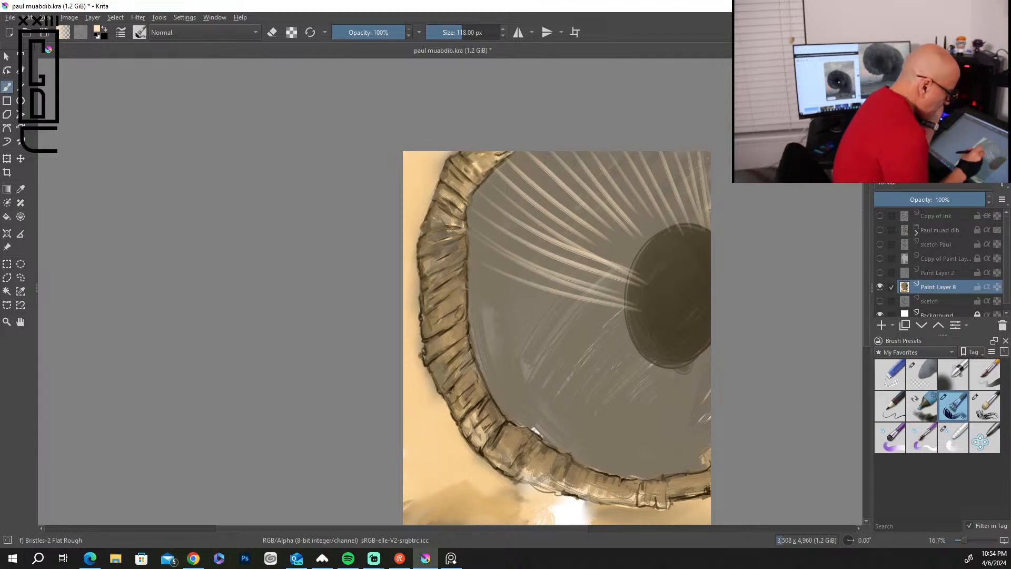
Paint cream bristles from the rim's left and lower inner edges toward the throat, ending at the canvas's right edge.
left_click_drag(467, 290, 654, 318)
mouse_move(470, 310)
left_mouse_down()
mouse_move(648, 320)
mouse_move(642, 329)
left_mouse_up()
left_click_drag(469, 348, 629, 329)
left_click_drag(480, 365, 621, 339)
mouse_move(490, 392)
left_mouse_down()
mouse_move(632, 346)
mouse_move(600, 360)
mouse_move(623, 357)
left_mouse_up()
left_click_drag(503, 424, 622, 363)
left_click_drag(536, 431, 652, 353)
left_click_drag(553, 447, 651, 354)
left_click_drag(585, 453, 657, 368)
left_click_drag(608, 476, 677, 364)
mouse_move(638, 474)
left_mouse_down()
mouse_move(685, 369)
mouse_move(706, 355)
left_mouse_up()
mouse_move(682, 469)
left_mouse_down()
mouse_move(704, 478)
mouse_move(709, 375)
left_mouse_up()
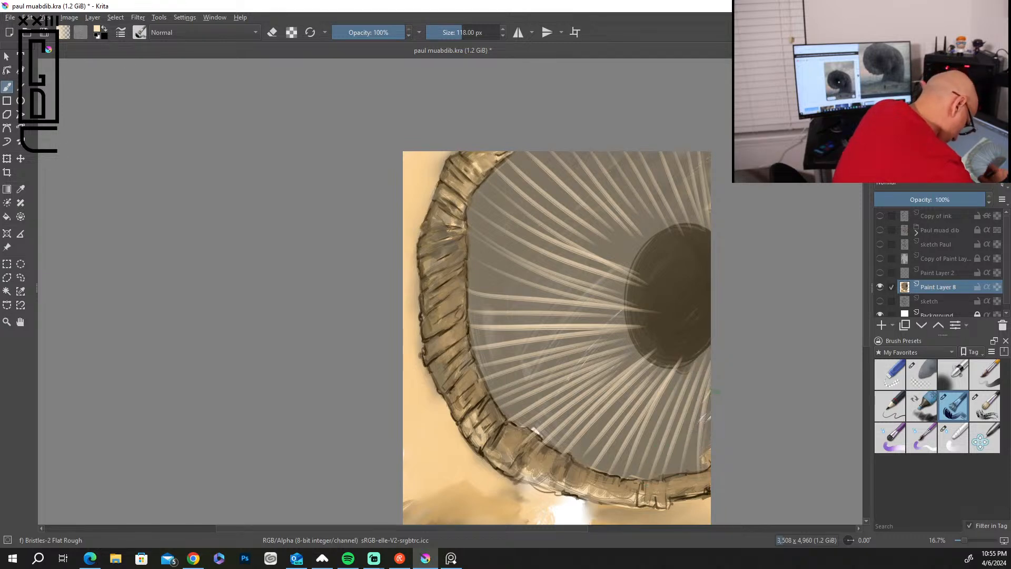
Fill the gaps between the lower-left bristles with additional cream strokes converging on the throat.
mouse_move(574, 458)
left_mouse_down()
mouse_move(655, 373)
mouse_move(638, 377)
left_mouse_up()
mouse_move(552, 438)
left_mouse_down()
mouse_move(655, 359)
mouse_move(638, 365)
left_mouse_up()
left_click_drag(513, 415, 635, 351)
left_click_drag(499, 399, 628, 346)
left_click_drag(491, 363, 620, 335)
left_click_drag(486, 343, 610, 330)
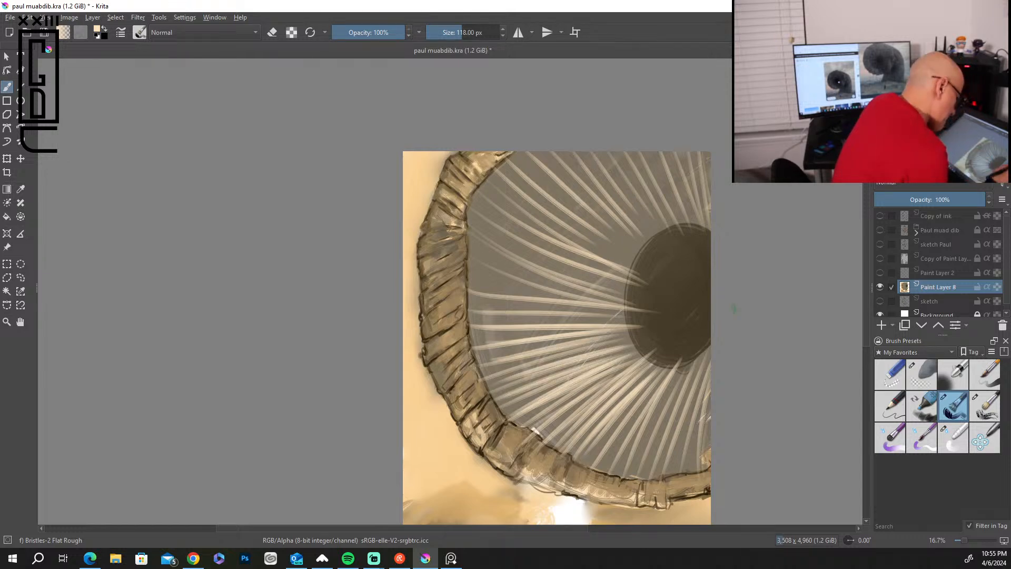
Thicken the bristles across the left and upper-left of the mouth with more cream strokes.
left_click_drag(498, 318, 589, 302)
left_click_drag(472, 286, 579, 296)
left_click_drag(473, 260, 548, 288)
mouse_move(463, 242)
left_mouse_down()
mouse_move(579, 290)
mouse_move(585, 283)
left_mouse_up()
left_click_drag(465, 222, 593, 280)
left_click_drag(472, 204, 580, 254)
mouse_move(480, 184)
left_mouse_down()
mouse_move(603, 256)
mouse_move(573, 250)
left_mouse_up()
mouse_move(494, 161)
left_mouse_down()
mouse_move(569, 232)
mouse_move(616, 235)
left_mouse_up()
Fill the gaps between the top bristles with cream strokes up to the canvas's right edge.
left_click_drag(526, 152, 634, 234)
left_click_drag(563, 153, 658, 229)
mouse_move(600, 153)
left_mouse_down()
mouse_move(664, 220)
mouse_move(671, 216)
left_mouse_up()
left_click_drag(632, 152, 687, 231)
left_click_drag(666, 151, 698, 227)
mouse_move(682, 152)
left_mouse_down()
mouse_move(708, 232)
mouse_move(710, 209)
left_mouse_up()
left_click_drag(641, 152, 680, 240)
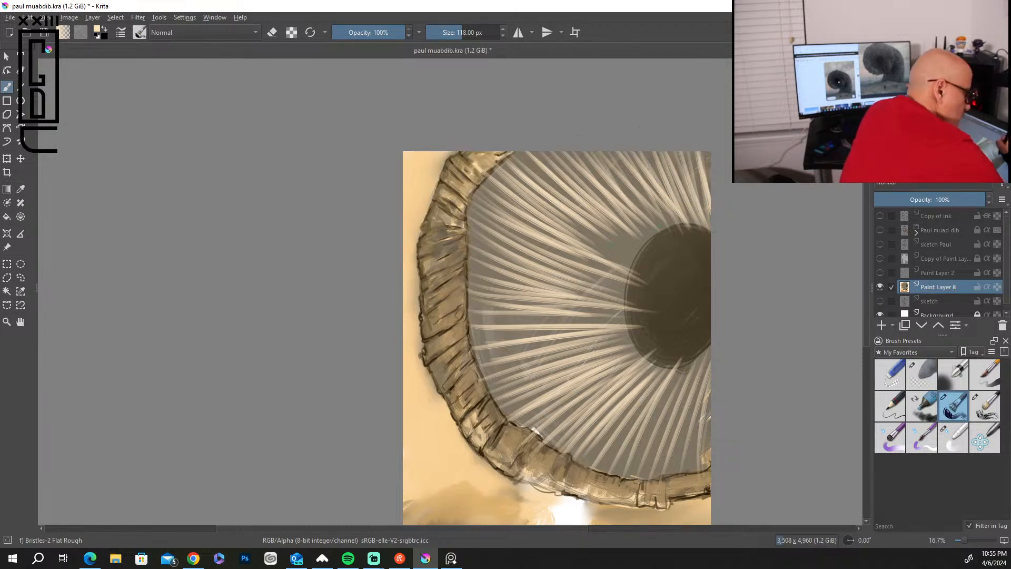
Layer another pass of cream strokes over the upper-left and left bristles of the mouth.
left_click_drag(522, 161, 618, 233)
left_click_drag(484, 188, 585, 255)
left_click_drag(477, 208, 610, 275)
left_click_drag(490, 236, 617, 295)
left_click_drag(471, 260, 600, 294)
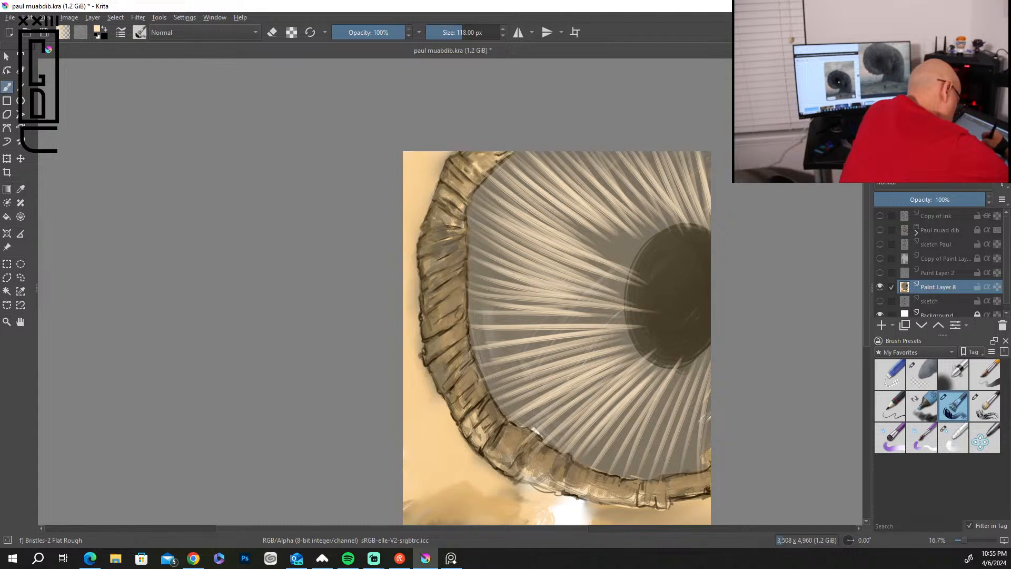
left_click_drag(499, 288, 610, 303)
mouse_move(464, 324)
left_mouse_down()
mouse_move(636, 321)
mouse_move(629, 312)
left_mouse_up()
mouse_move(474, 305)
left_mouse_down()
mouse_move(648, 292)
mouse_move(631, 255)
left_mouse_up()
Lengthen the left and upper bristles with cream strokes that overlap the dark throat's edge.
left_click_drag(470, 255, 626, 274)
left_click_drag(472, 235, 623, 267)
mouse_move(476, 217)
left_mouse_down()
mouse_move(617, 259)
mouse_move(618, 251)
left_mouse_up()
left_click_drag(485, 190, 658, 247)
left_click_drag(526, 188, 664, 240)
left_click_drag(542, 221, 666, 262)
left_click_drag(600, 260, 642, 274)
left_click_drag(611, 220, 660, 272)
left_click_drag(592, 182, 673, 271)
left_click_drag(629, 204, 689, 272)
left_click_drag(624, 170, 704, 274)
left_click_drag(664, 203, 691, 253)
mouse_move(575, 221)
left_mouse_down()
mouse_move(648, 285)
mouse_move(652, 277)
left_mouse_up()
Add a few more cream bristles across the lower-left of the mouth toward the throat.
mouse_move(477, 348)
left_mouse_down()
mouse_move(638, 311)
mouse_move(628, 330)
left_mouse_up()
left_click_drag(493, 385, 641, 337)
mouse_move(499, 406)
left_mouse_down()
mouse_move(638, 345)
mouse_move(631, 373)
left_mouse_up()
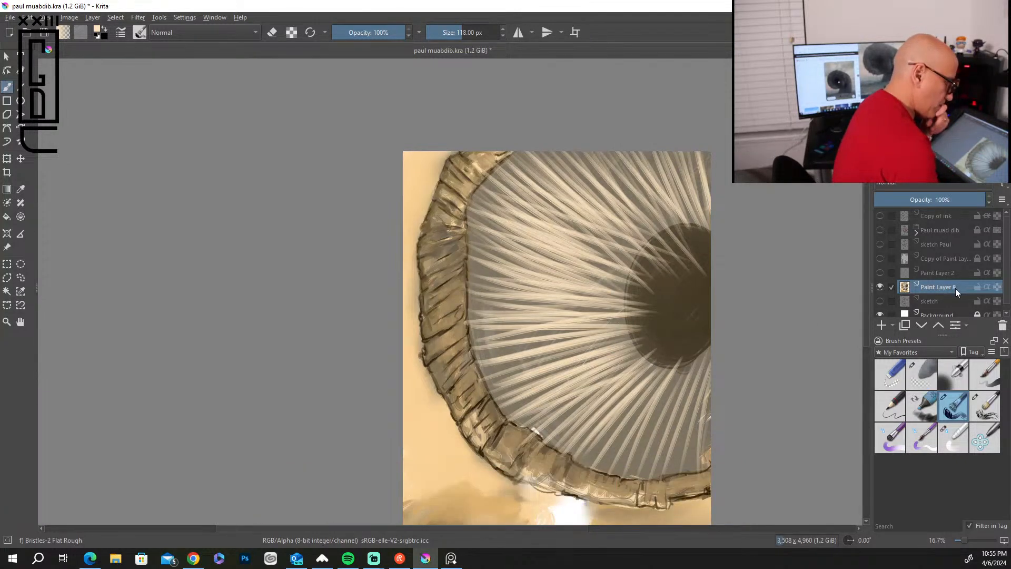
Show the Paul muad dib group to check the bristles against the figure, and hide the group again.
left_click(879, 230)
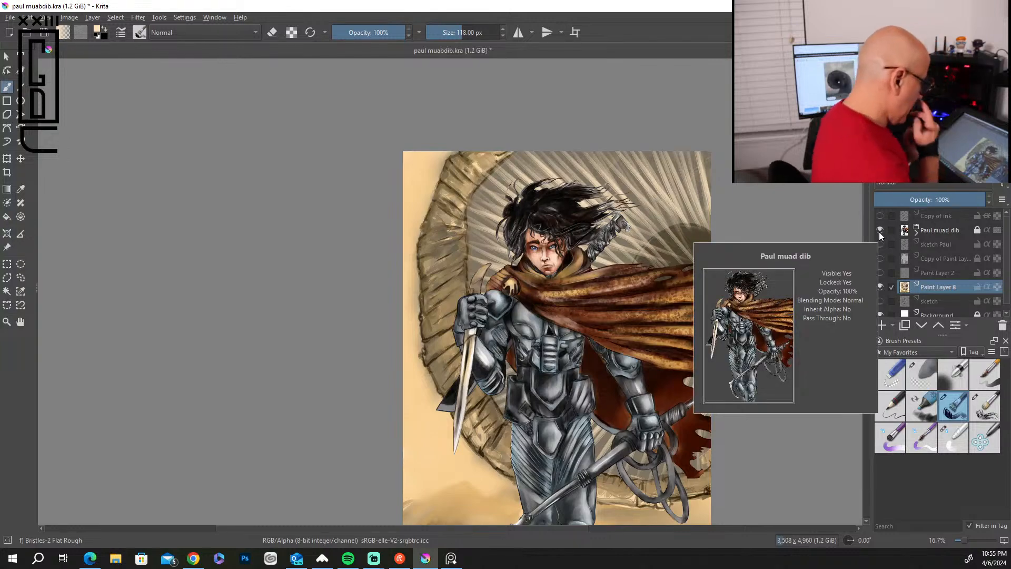
scroll(863, 320, "down", 5)
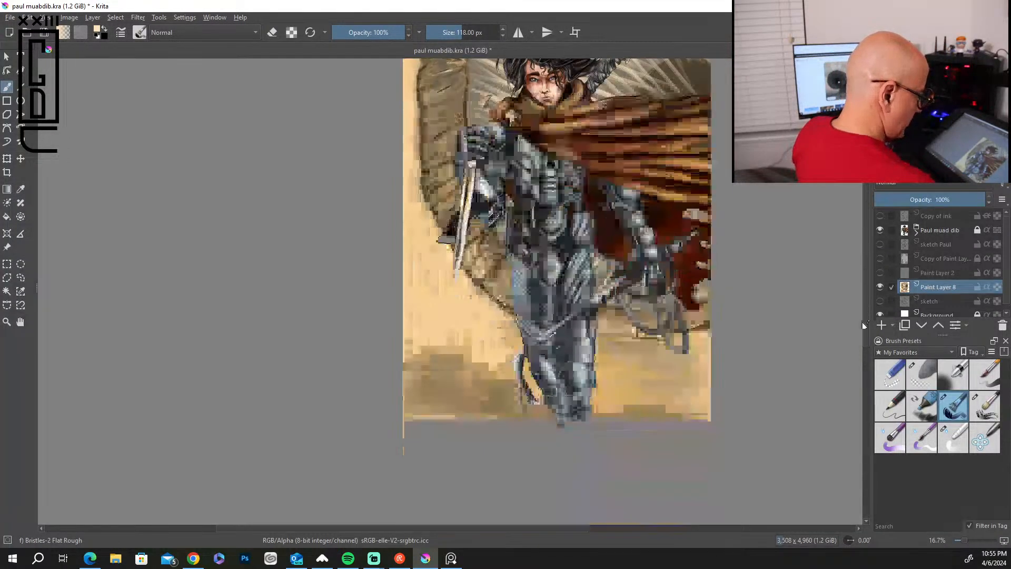
scroll(861, 323, "up", 5)
scroll(853, 265, "down", 2)
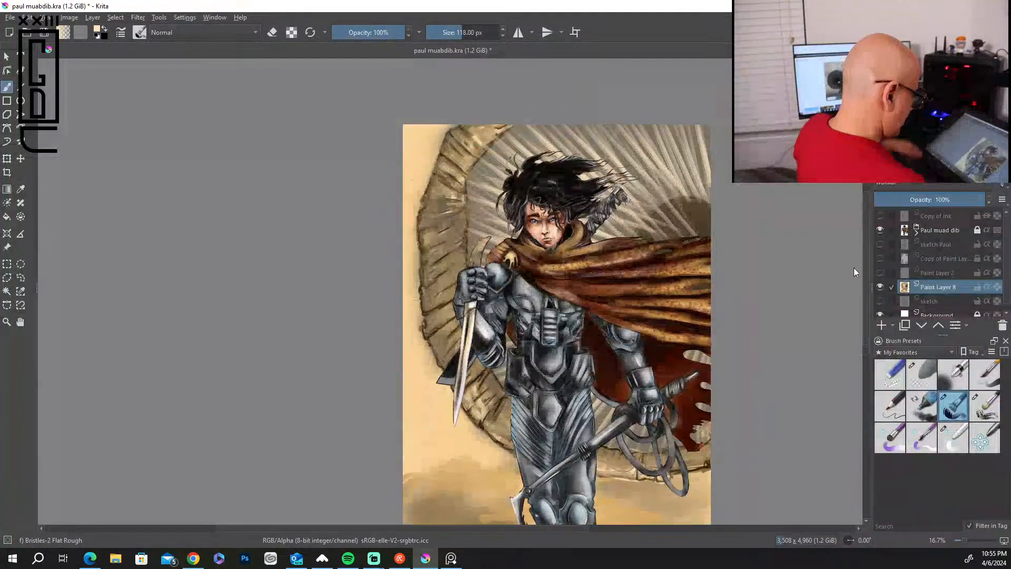
left_click(879, 227)
Extend the left and lower-left bristles over the throat's left edge with long cream strokes.
left_click_drag(587, 319, 641, 311)
left_click_drag(485, 326, 638, 306)
left_click_drag(481, 298, 650, 284)
left_click_drag(478, 290, 628, 279)
left_click_drag(505, 357, 643, 321)
left_click_drag(501, 380, 651, 330)
Extend the lower bristles up into the dark throat with cream strokes, out to the canvas's right edge.
left_click_drag(537, 393, 649, 330)
left_click_drag(556, 411, 660, 323)
left_click_drag(581, 430, 677, 322)
left_click_drag(609, 435, 686, 312)
left_click_drag(641, 434, 691, 323)
left_click_drag(684, 434, 687, 371)
left_click_drag(703, 370, 690, 319)
mouse_move(705, 425)
left_mouse_down()
mouse_move(695, 286)
mouse_move(704, 279)
left_mouse_up()
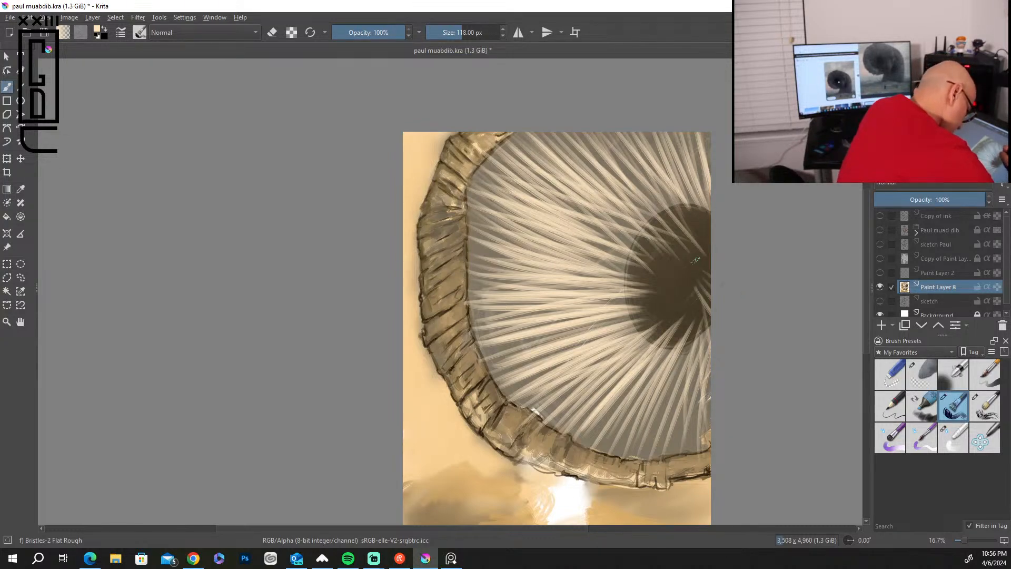
Add fine bristles over the throat's upper-right and left edges, pulling the strokes outward into the mouth.
left_click_drag(710, 222, 703, 240)
left_click_drag(710, 203, 697, 231)
left_click_drag(709, 192, 695, 224)
left_click_drag(709, 137, 683, 227)
left_click_drag(654, 288, 598, 272)
left_click_drag(651, 268, 584, 263)
mouse_move(665, 294)
left_mouse_down()
mouse_move(606, 303)
mouse_move(558, 352)
left_mouse_up()
left_click_drag(652, 311, 534, 342)
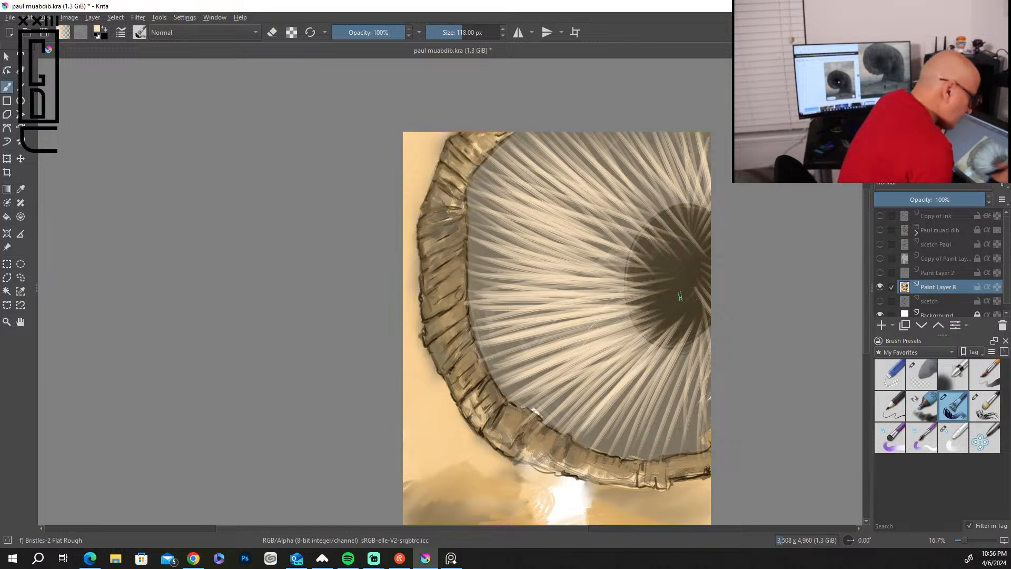
Paint white highlight strokes outward from the throat along the left and lower bristles.
mouse_move(621, 295)
left_mouse_down()
mouse_move(495, 326)
mouse_move(506, 345)
left_mouse_up()
mouse_move(634, 318)
left_mouse_down()
mouse_move(523, 347)
mouse_move(495, 372)
left_mouse_up()
mouse_move(625, 340)
left_mouse_down()
mouse_move(501, 389)
mouse_move(571, 436)
left_mouse_up()
mouse_move(687, 321)
left_mouse_down()
mouse_move(605, 436)
mouse_move(626, 432)
left_mouse_up()
mouse_move(680, 304)
left_mouse_down()
mouse_move(563, 394)
mouse_move(611, 321)
left_mouse_up()
left_click_drag(655, 283, 489, 286)
Add white highlight strokes to the upper and left bristles around the throat.
left_click_drag(632, 279, 524, 206)
mouse_move(629, 256)
left_mouse_down()
mouse_move(531, 188)
mouse_move(551, 149)
left_mouse_up()
mouse_move(665, 240)
left_mouse_down()
mouse_move(606, 175)
mouse_move(616, 145)
left_mouse_up()
mouse_move(699, 231)
left_mouse_down()
mouse_move(632, 138)
mouse_move(704, 213)
left_mouse_up()
left_click_drag(690, 134, 709, 222)
left_click_drag(537, 235, 614, 273)
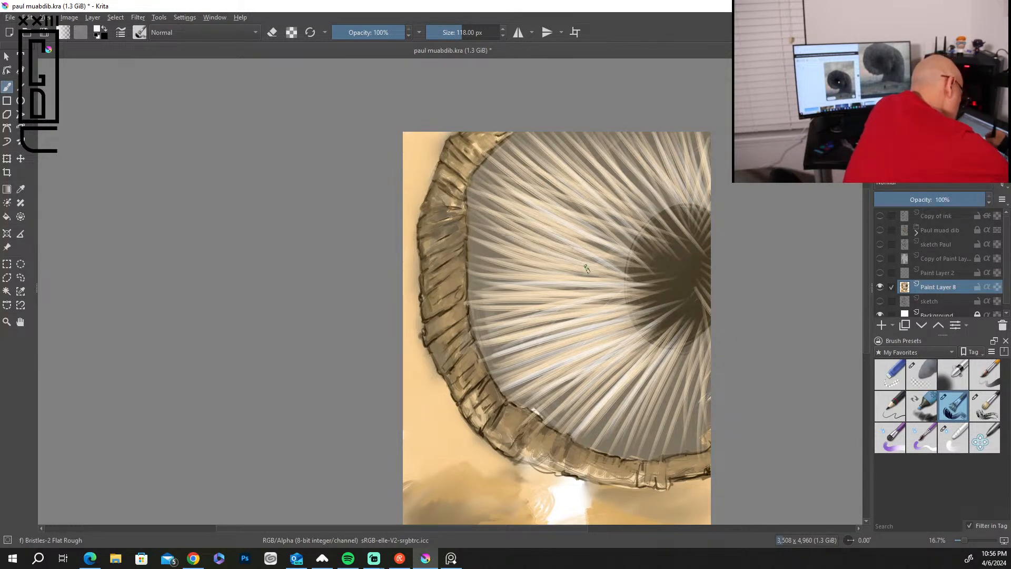
left_click_drag(516, 279, 615, 278)
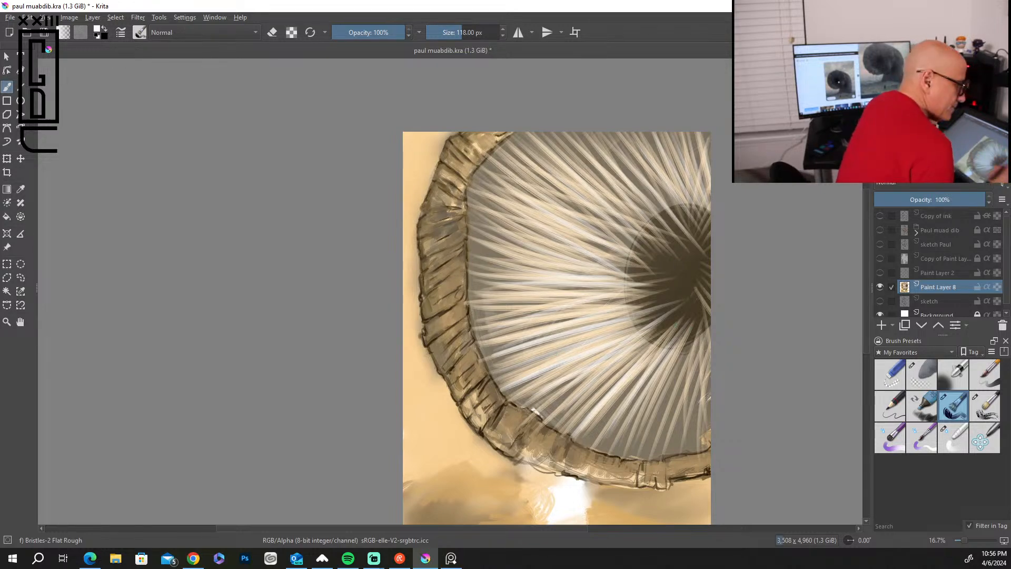
mouse_move(472, 270)
left_mouse_down()
mouse_move(586, 275)
mouse_move(553, 286)
mouse_move(593, 285)
left_mouse_up()
left_click_drag(468, 292, 581, 290)
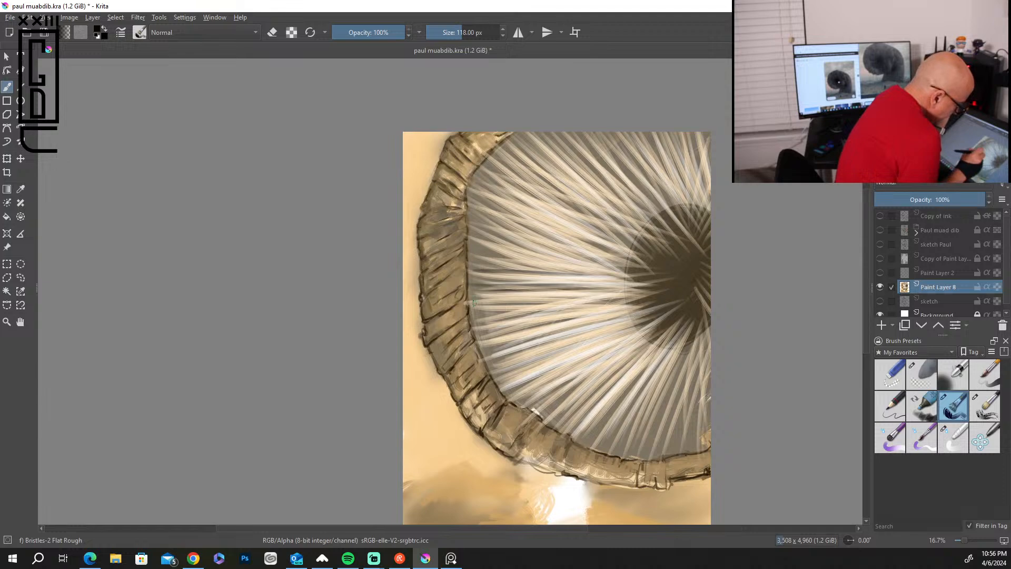
Paint dark shadow streaks in black between the left, upper-left and top bristles of the mouth.
left_click_drag(473, 313, 570, 304)
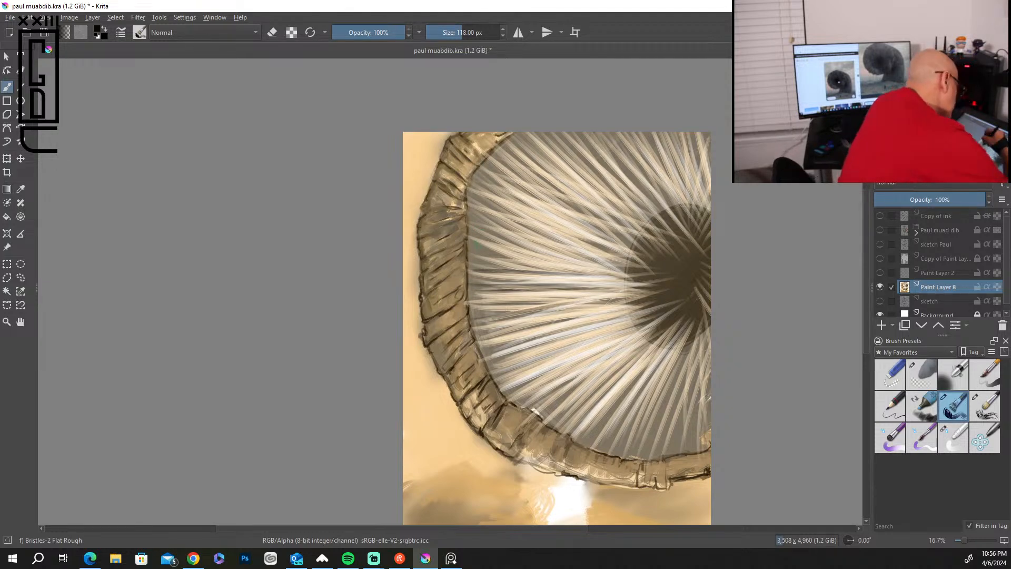
left_click_drag(482, 253, 523, 263)
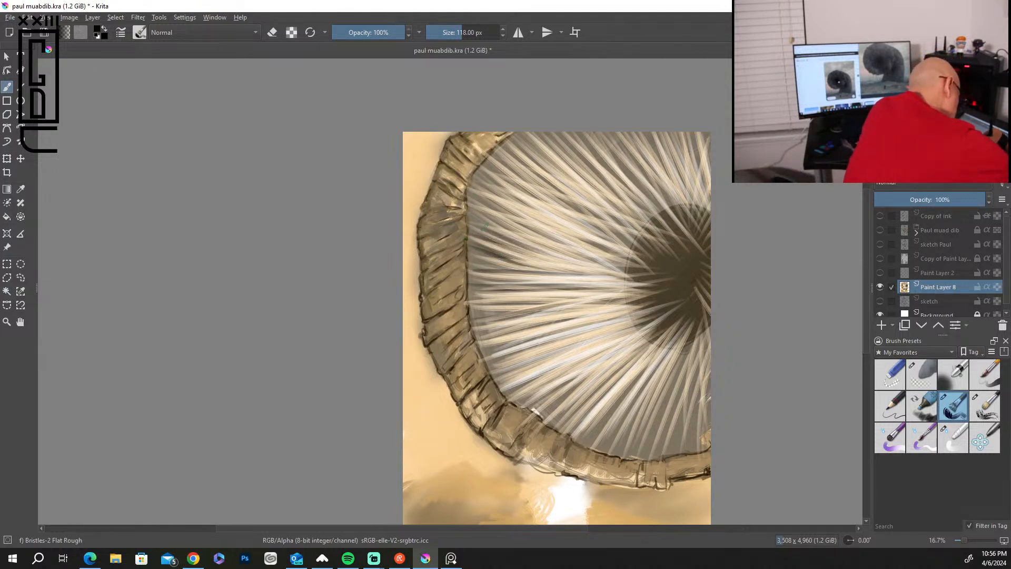
left_click_drag(489, 215, 607, 259)
mouse_move(501, 192)
left_mouse_down()
mouse_move(616, 259)
mouse_move(621, 241)
left_mouse_up()
mouse_move(515, 165)
left_mouse_down()
mouse_move(609, 227)
mouse_move(607, 217)
left_mouse_up()
left_click_drag(529, 146, 626, 214)
left_click_drag(559, 136, 632, 208)
left_click_drag(604, 149, 687, 234)
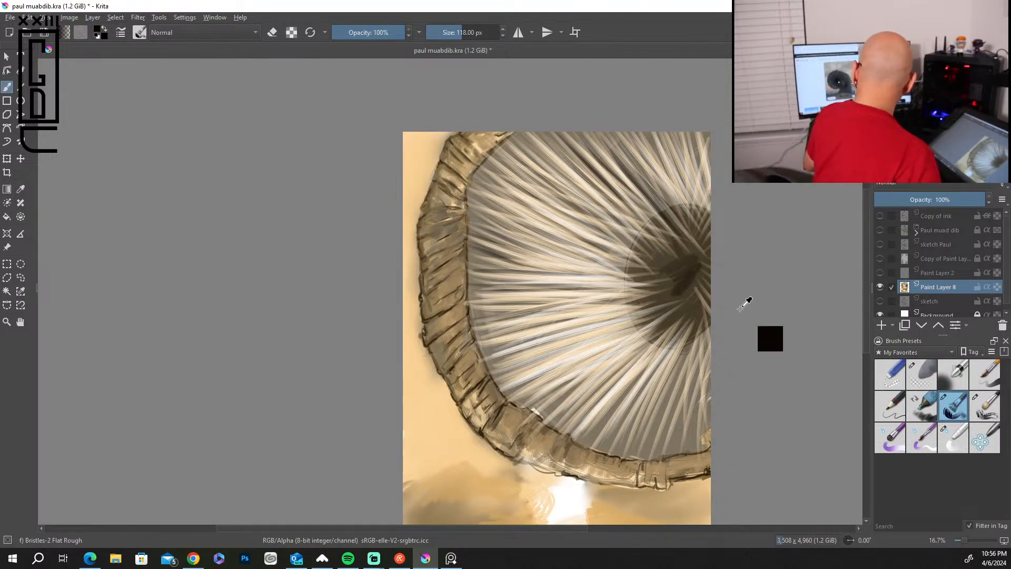
Undo the last two strokes and paint black shadow streaks between the top and left bristles, running inward to the throat.
key("ctrl+z")
key("ctrl+z")
mouse_move(608, 141)
left_mouse_down()
mouse_move(686, 230)
mouse_move(674, 211)
mouse_move(682, 208)
left_mouse_up()
left_click_drag(647, 138, 685, 204)
left_click_drag(701, 140, 683, 206)
left_click_drag(705, 132, 695, 208)
mouse_move(514, 377)
left_mouse_down()
mouse_move(670, 320)
mouse_move(669, 302)
left_mouse_up()
mouse_move(523, 340)
left_mouse_down()
mouse_move(683, 292)
mouse_move(673, 291)
left_mouse_up()
left_click_drag(552, 321, 640, 301)
left_click_drag(518, 322, 641, 295)
left_click_drag(533, 304, 647, 285)
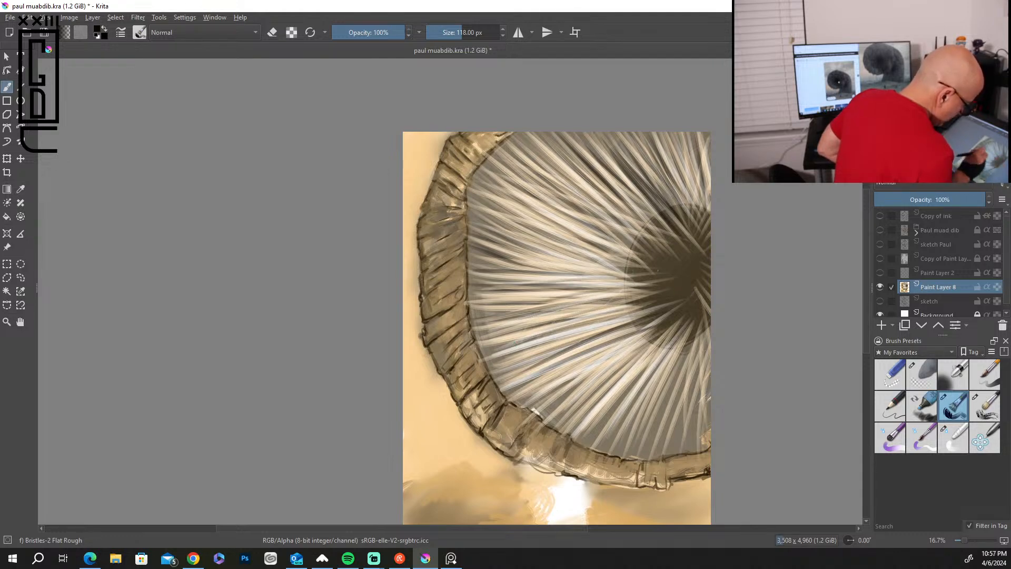
Paint dark shadow streaks between the lower-left and bottom bristles, from the throat to the sandworm's rim.
left_click_drag(574, 398, 661, 322)
left_click_drag(574, 424, 657, 340)
mouse_move(581, 442)
left_mouse_down()
mouse_move(674, 337)
mouse_move(598, 454)
left_mouse_up()
mouse_move(673, 350)
left_mouse_down()
mouse_move(615, 444)
mouse_move(621, 459)
mouse_move(645, 460)
left_mouse_up()
mouse_move(690, 357)
left_mouse_down()
mouse_move(659, 457)
mouse_move(667, 461)
left_mouse_up()
left_click_drag(699, 383, 675, 463)
left_click_drag(703, 393, 682, 462)
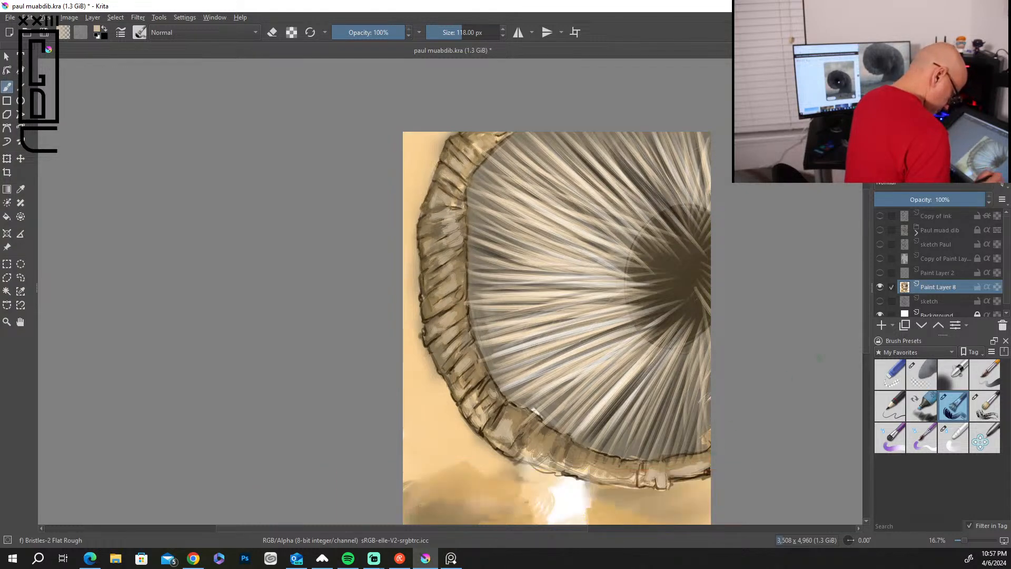
Tint the sky outside the sandworm's left rim with peach and pale yellow strokes.
left_click_drag(864, 295, 864, 350)
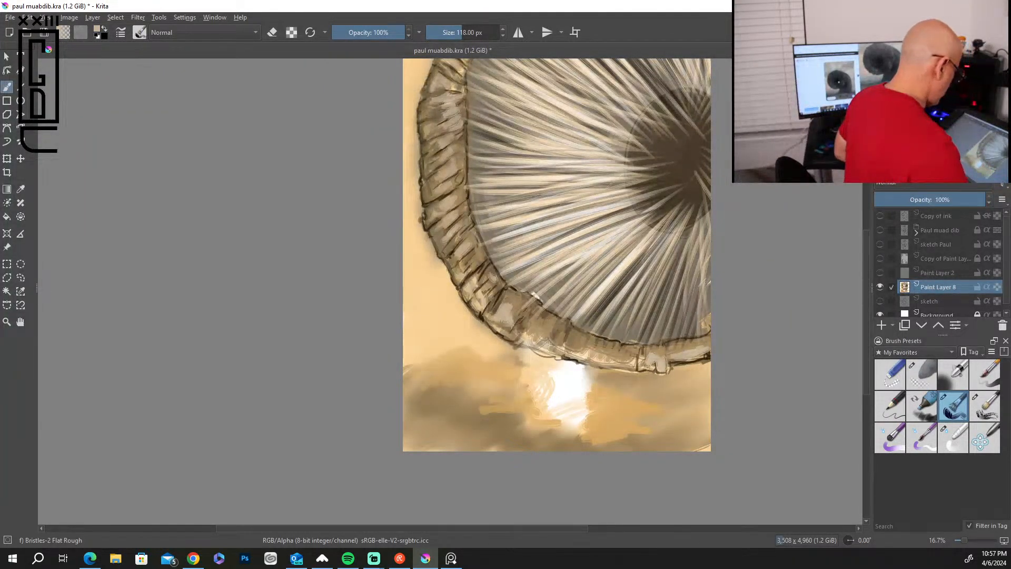
left_click_drag(868, 345, 863, 317)
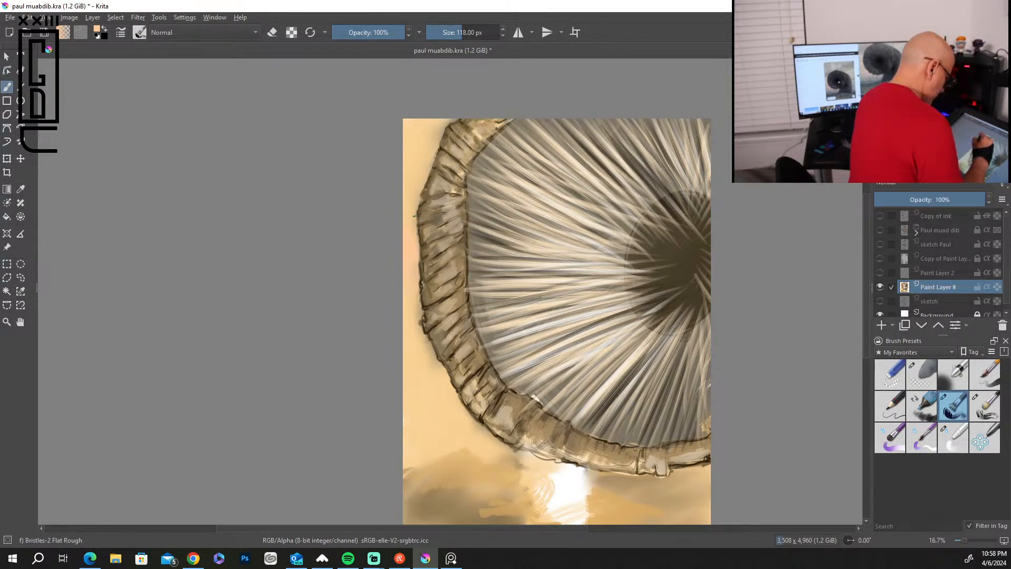
left_click_drag(408, 416, 406, 300)
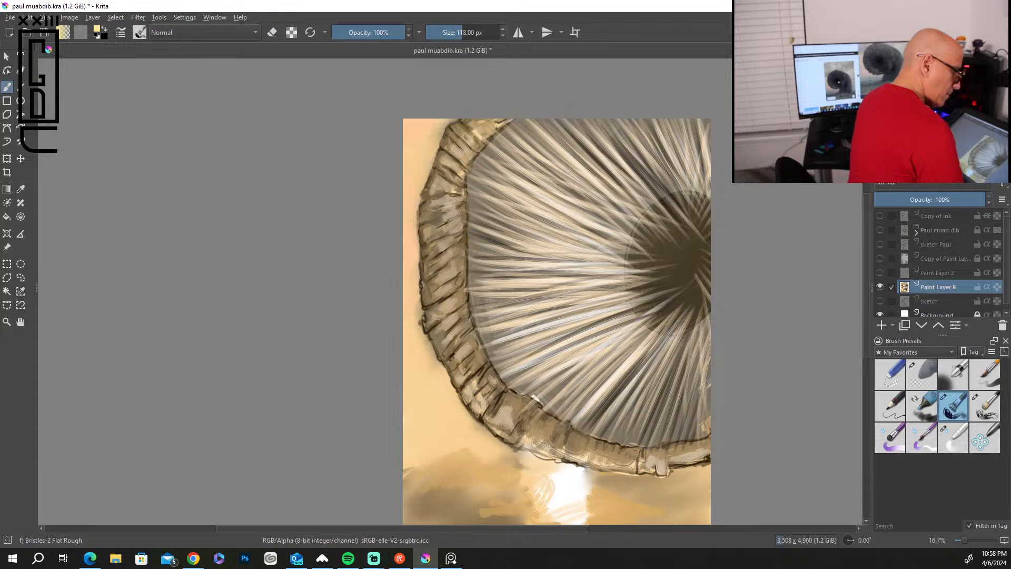
mouse_move(414, 166)
left_mouse_down()
mouse_move(435, 126)
mouse_move(401, 145)
left_mouse_up()
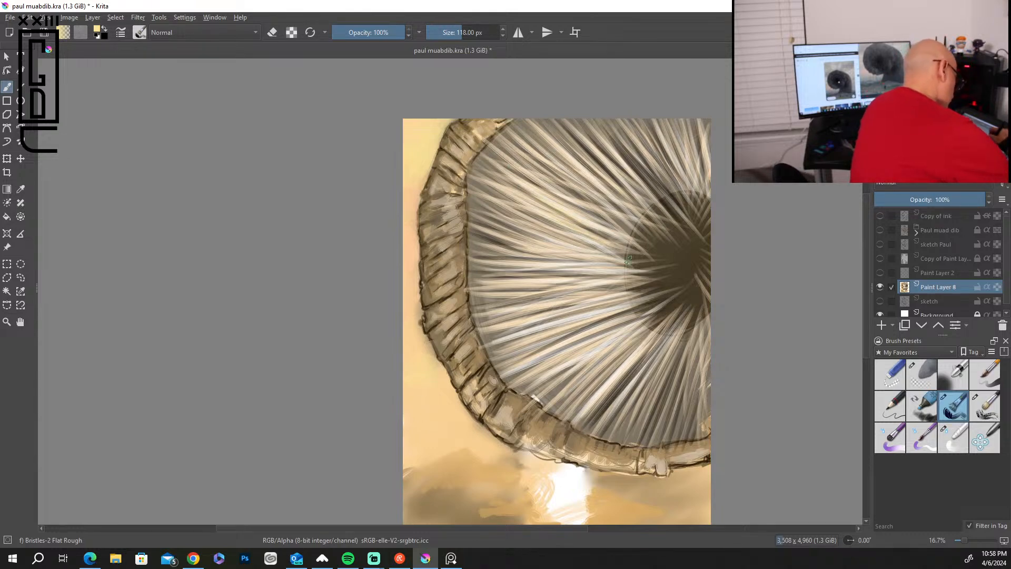
Add pale yellow highlight strokes along the left and lower bristles of the mouth.
left_click_drag(512, 210, 635, 267)
left_click_drag(519, 292, 643, 272)
left_click_drag(501, 330, 598, 301)
left_click_drag(526, 350, 646, 299)
left_click_drag(571, 348, 657, 300)
left_click_drag(555, 393, 627, 332)
left_click_drag(582, 409, 658, 318)
left_click_drag(595, 435, 661, 331)
mouse_move(636, 426)
left_mouse_down()
mouse_move(695, 318)
mouse_move(676, 371)
left_mouse_up()
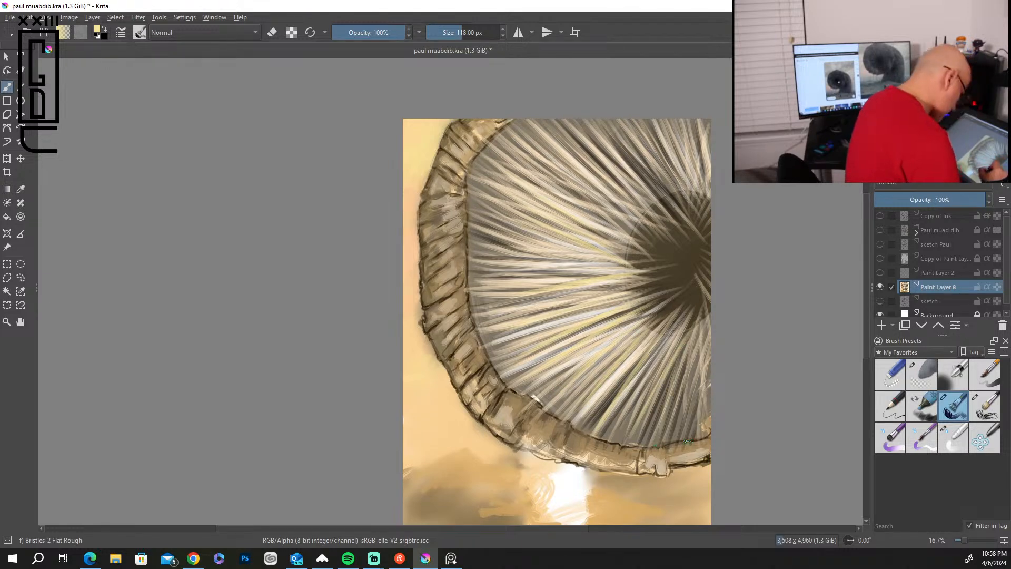
Paint pale sand strokes sweeping across the ground beneath the sandworm's lower-left rim.
mouse_move(866, 352)
left_mouse_down()
mouse_move(867, 379)
mouse_move(862, 359)
left_mouse_up()
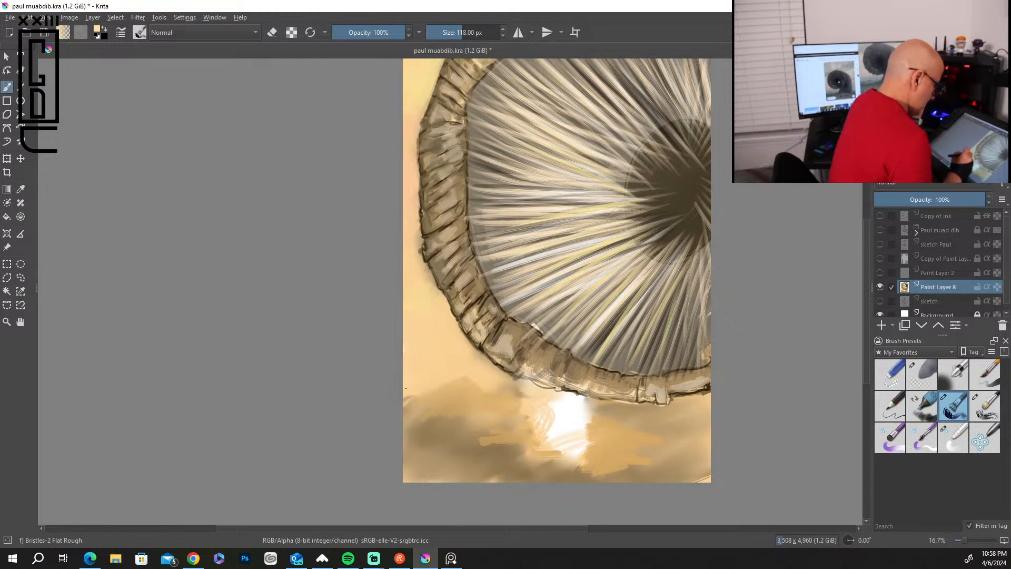
left_click_drag(481, 373, 510, 380)
mouse_move(414, 392)
left_mouse_down()
mouse_move(487, 381)
mouse_move(530, 392)
mouse_move(502, 391)
mouse_move(548, 385)
mouse_move(600, 406)
mouse_move(495, 399)
mouse_move(452, 410)
mouse_move(445, 384)
mouse_move(451, 390)
mouse_move(405, 418)
left_mouse_up()
left_click_drag(479, 421, 405, 447)
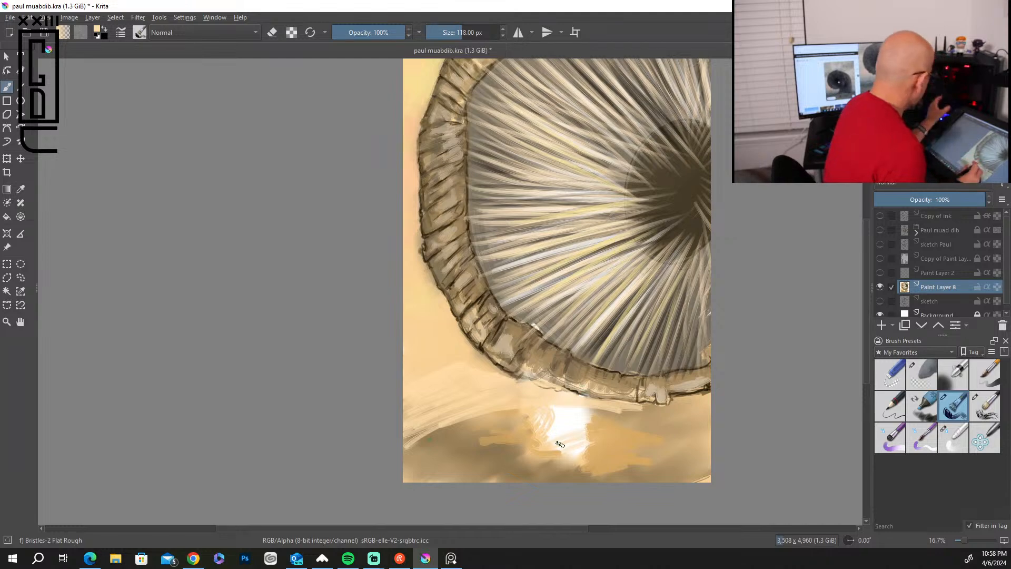
scroll(528, 428, "up", 1)
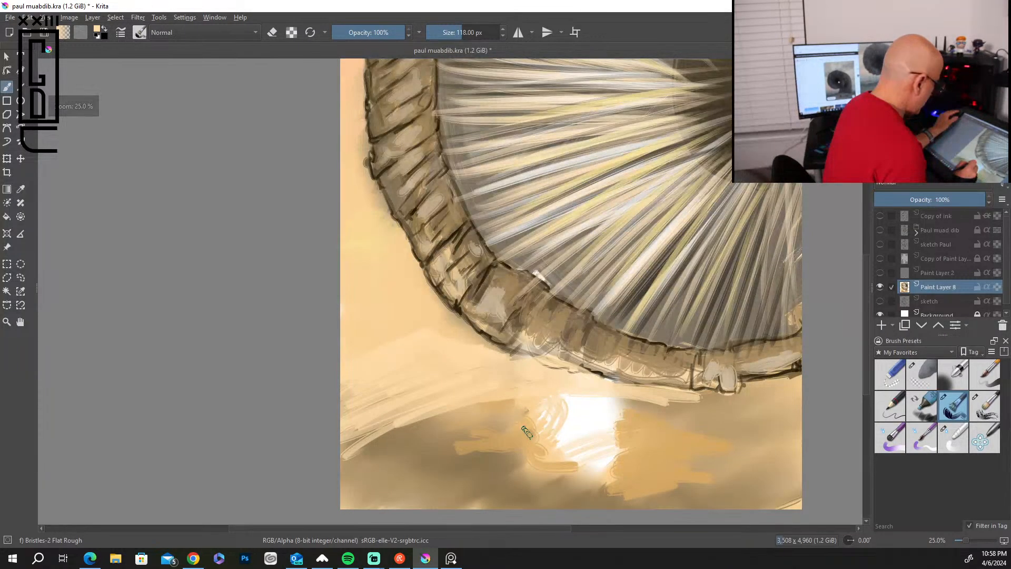
scroll(609, 419, "down", 1)
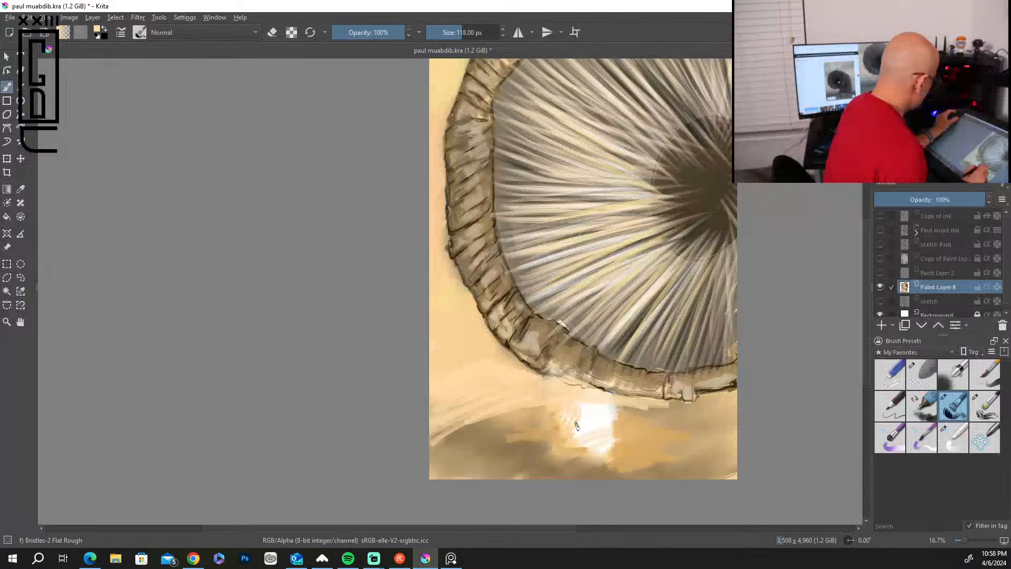
Enlarge the brush to 506 px and cover the white patch and dark ground below the sandworm with light sand colour.
key("bracketright")
key("bracketright")
key("bracketright")
key("bracketright")
key("bracketright")
key("bracketright")
key("bracketright")
key("bracketright")
key("bracketright")
key("bracketright")
key("bracketright")
key("bracketright")
key("bracketright")
key("bracketright")
key("bracketright")
key("bracketright")
key("bracketright")
key("bracketright")
key("bracketright")
key("bracketright")
mouse_move(695, 436)
left_mouse_down()
mouse_move(651, 435)
mouse_move(654, 421)
mouse_move(549, 400)
mouse_move(726, 402)
mouse_move(638, 428)
mouse_move(734, 440)
mouse_move(692, 469)
mouse_move(557, 491)
mouse_move(549, 473)
mouse_move(574, 431)
mouse_move(508, 419)
mouse_move(428, 434)
mouse_move(467, 393)
mouse_move(463, 377)
mouse_move(438, 389)
mouse_move(495, 373)
mouse_move(526, 378)
mouse_move(500, 369)
mouse_move(466, 378)
mouse_move(436, 432)
mouse_move(429, 456)
mouse_move(482, 448)
mouse_move(467, 467)
mouse_move(436, 441)
left_mouse_up()
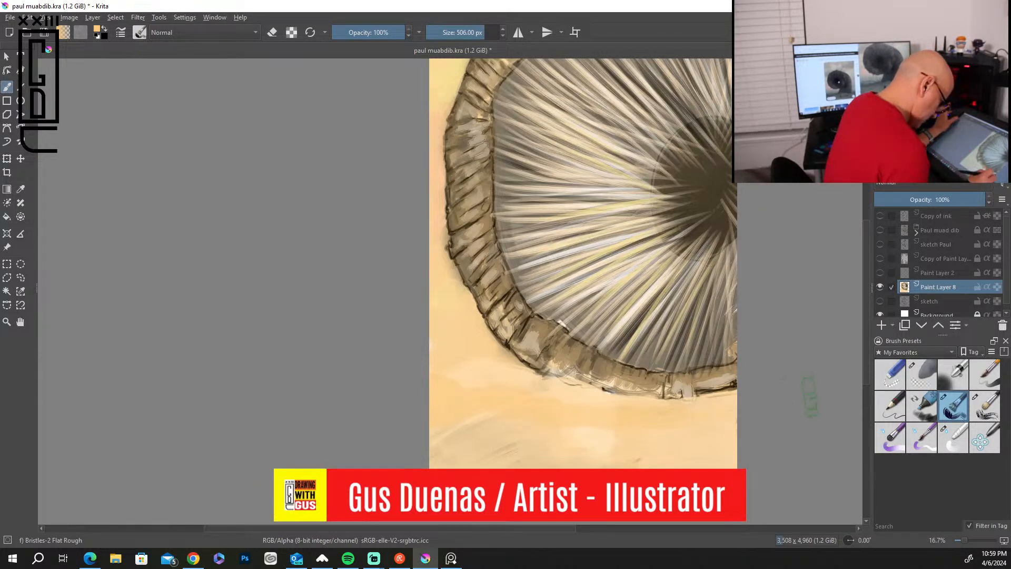
Blend the sand at the lower left and paint a muted brown dune ridge across the ground.
mouse_move(490, 420)
left_mouse_down()
mouse_move(731, 419)
mouse_move(435, 442)
mouse_move(459, 457)
mouse_move(507, 438)
mouse_move(470, 414)
mouse_move(536, 396)
mouse_move(453, 419)
left_mouse_up()
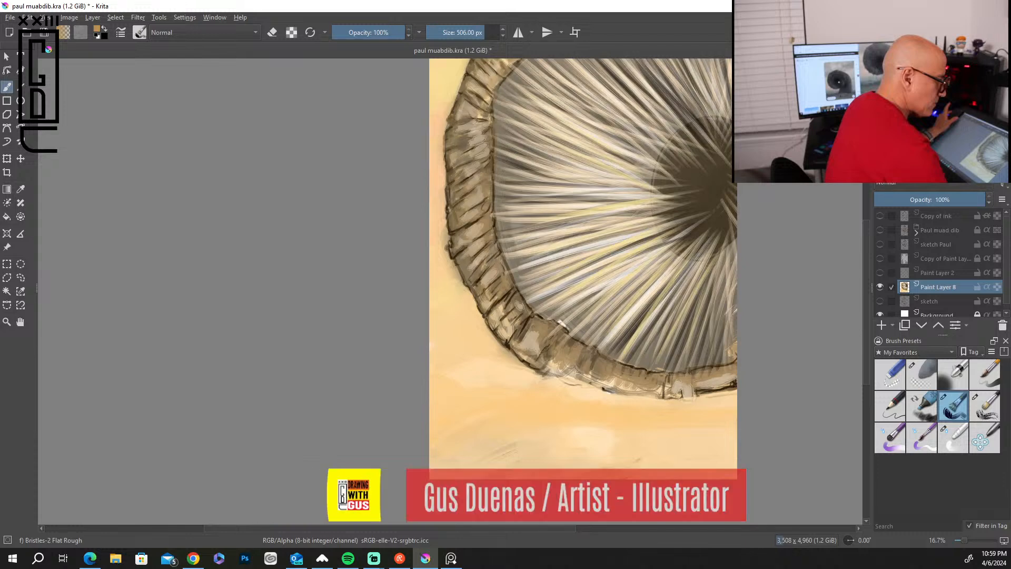
mouse_move(451, 447)
left_mouse_down()
mouse_move(536, 429)
mouse_move(671, 444)
mouse_move(703, 443)
left_mouse_up()
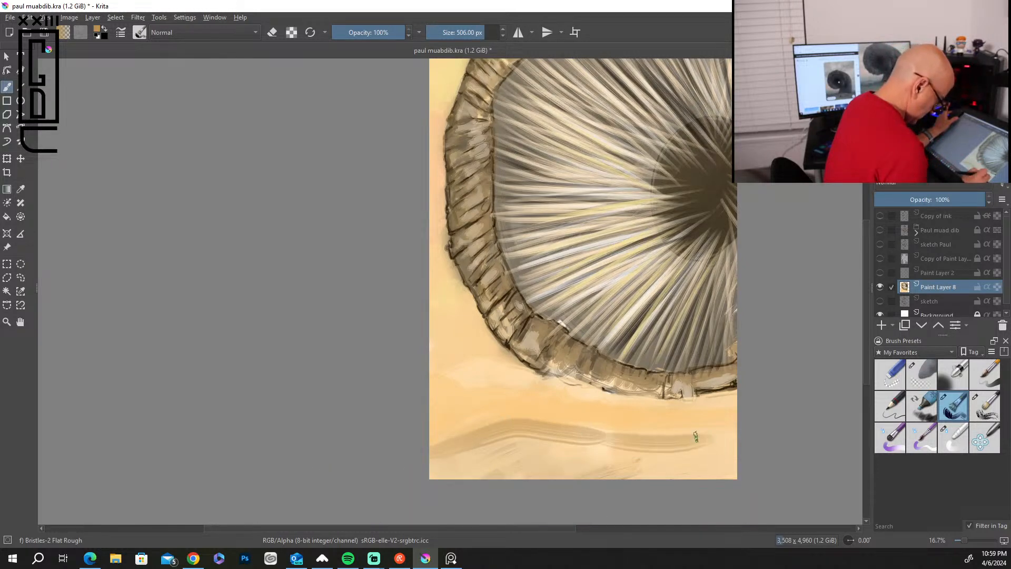
mouse_move(599, 427)
left_mouse_down()
mouse_move(724, 445)
mouse_move(445, 453)
mouse_move(507, 428)
mouse_move(726, 448)
mouse_move(445, 473)
mouse_move(700, 453)
left_mouse_up()
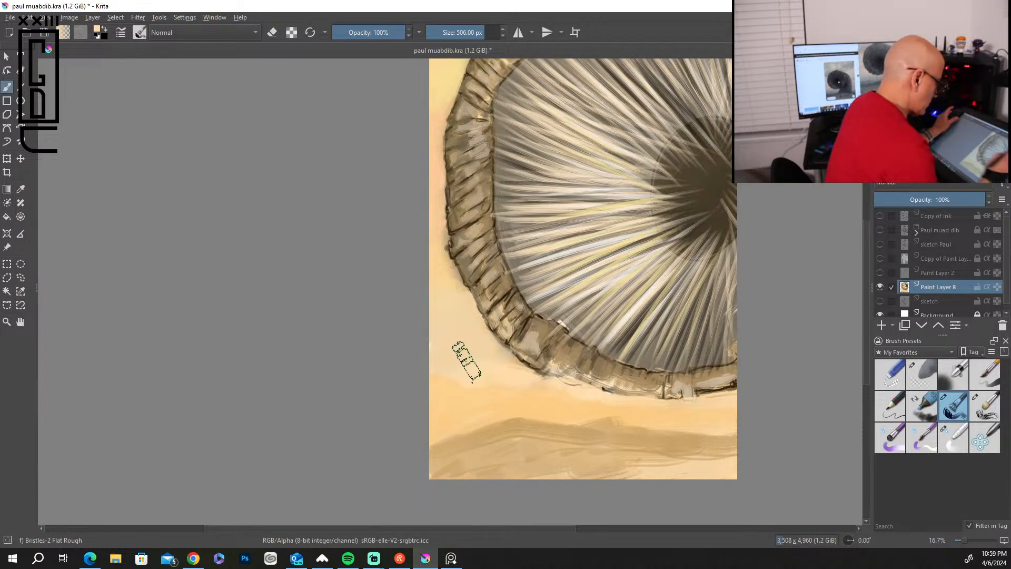
Reduce the brush to 110 px and refine the dune contours beneath the sandworm's rim with sand-coloured strokes.
key("bracketleft")
key("bracketleft")
key("bracketleft")
key("bracketleft")
key("bracketleft")
key("bracketleft")
key("bracketleft")
key("bracketleft")
key("bracketleft")
key("bracketleft")
key("bracketleft")
key("bracketleft")
key("bracketleft")
key("bracketleft")
key("bracketleft")
key("bracketleft")
key("bracketleft")
key("bracketleft")
key("bracketleft")
key("bracketleft")
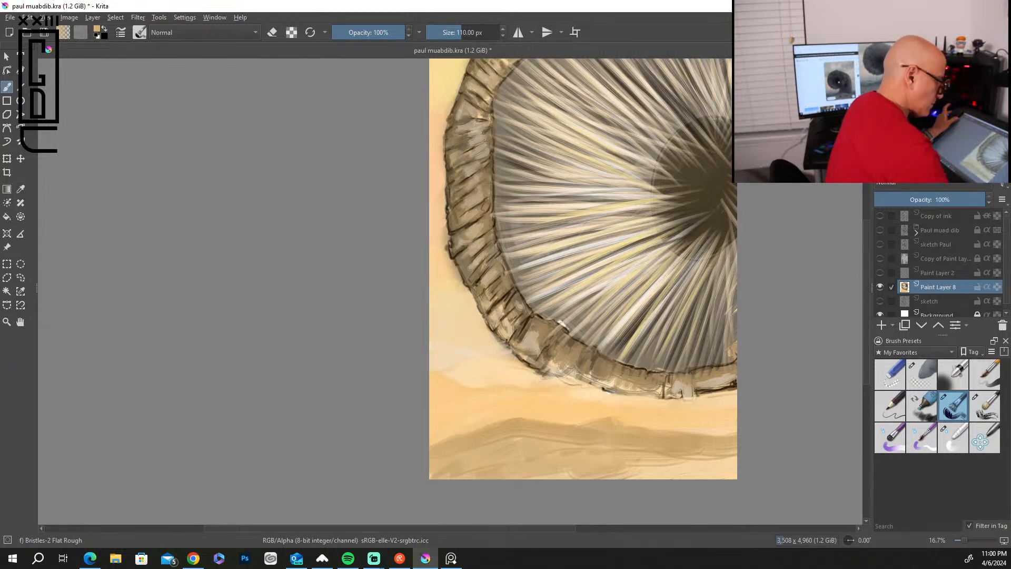
mouse_move(460, 420)
left_mouse_down()
mouse_move(506, 410)
mouse_move(600, 417)
left_mouse_up()
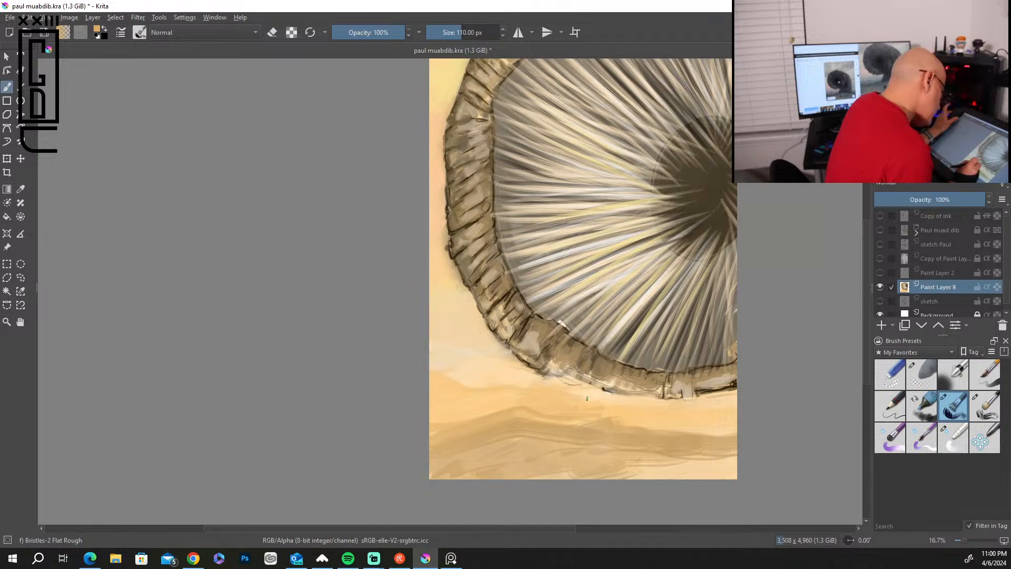
left_click_drag(599, 393, 619, 393)
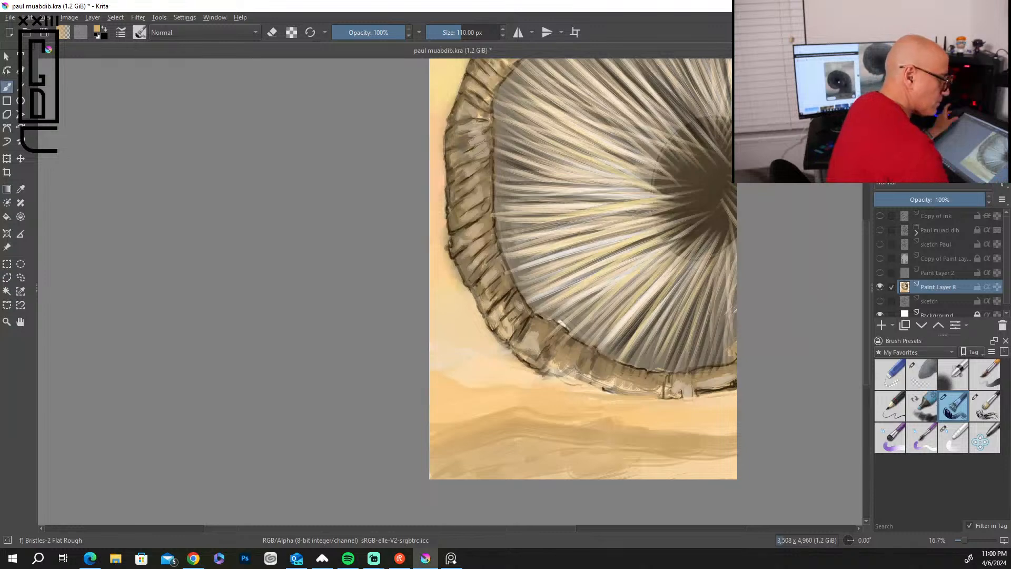
Paint darker brown dune slopes along the canvas's lower edge, enlarging the brush to 246 px.
mouse_move(465, 478)
left_mouse_down()
mouse_move(500, 463)
mouse_move(433, 478)
left_mouse_up()
key("bracketright")
key("bracketright")
key("bracketright")
key("bracketright")
key("bracketright")
key("bracketright")
key("bracketright")
key("bracketright")
key("bracketright")
key("bracketright")
key("bracketright")
key("bracketright")
mouse_move(521, 452)
left_mouse_down()
mouse_move(484, 462)
mouse_move(535, 446)
mouse_move(479, 478)
left_mouse_up()
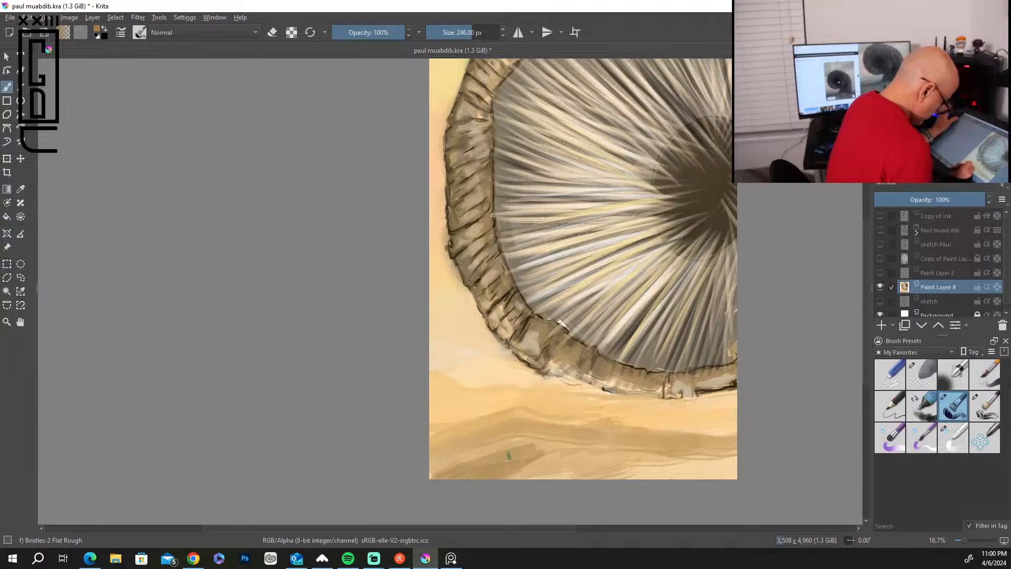
left_click_drag(565, 463, 668, 478)
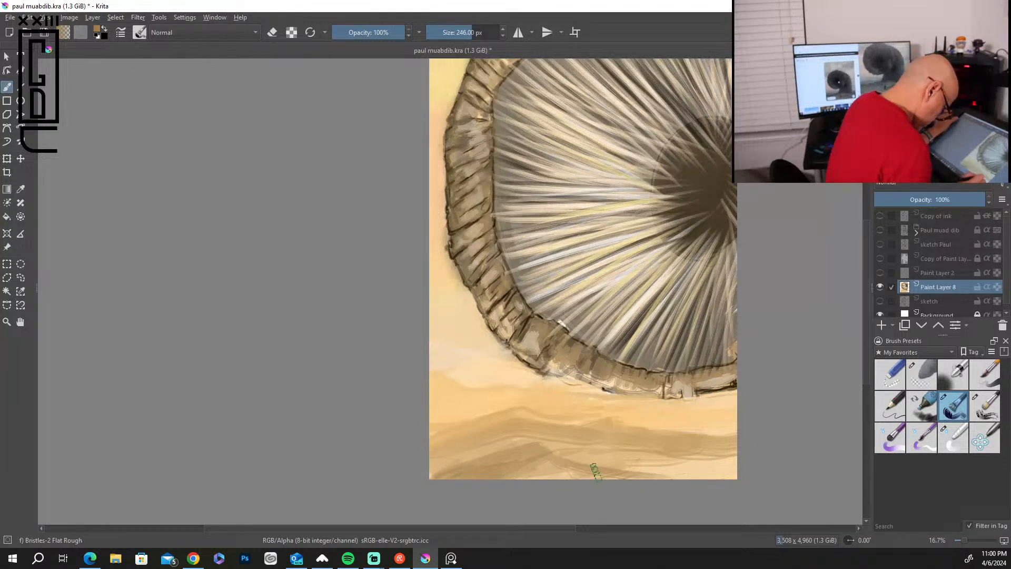
mouse_move(577, 457)
left_mouse_down()
mouse_move(649, 456)
mouse_move(652, 469)
mouse_move(703, 473)
mouse_move(658, 458)
mouse_move(716, 477)
mouse_move(736, 445)
mouse_move(727, 463)
mouse_move(736, 458)
mouse_move(594, 470)
mouse_move(714, 471)
mouse_move(734, 461)
left_mouse_up()
left_click_drag(622, 472, 456, 476)
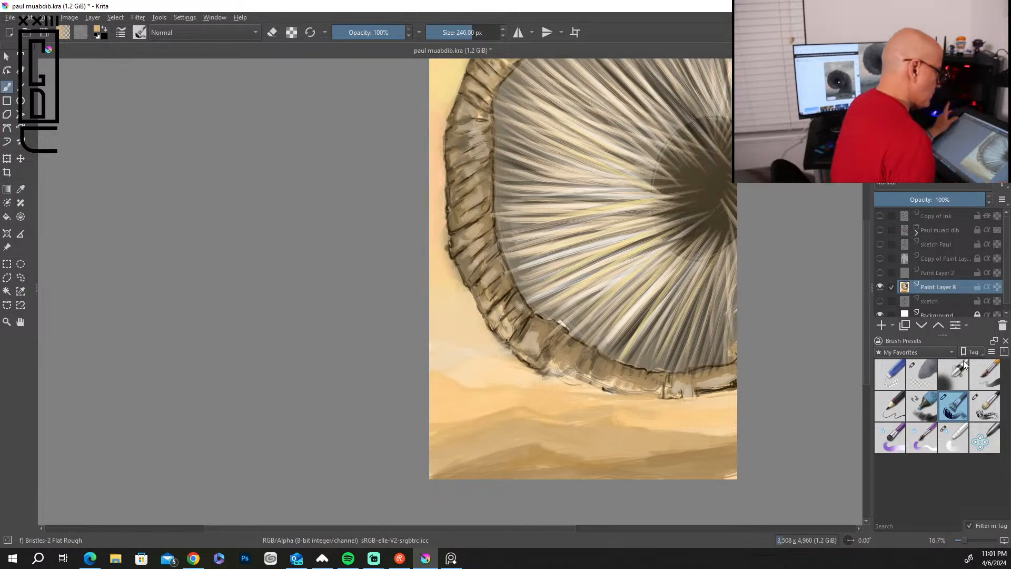
Show the Paul muad dib layer and add a new paint layer above Paint Layer 8.
left_click(880, 229)
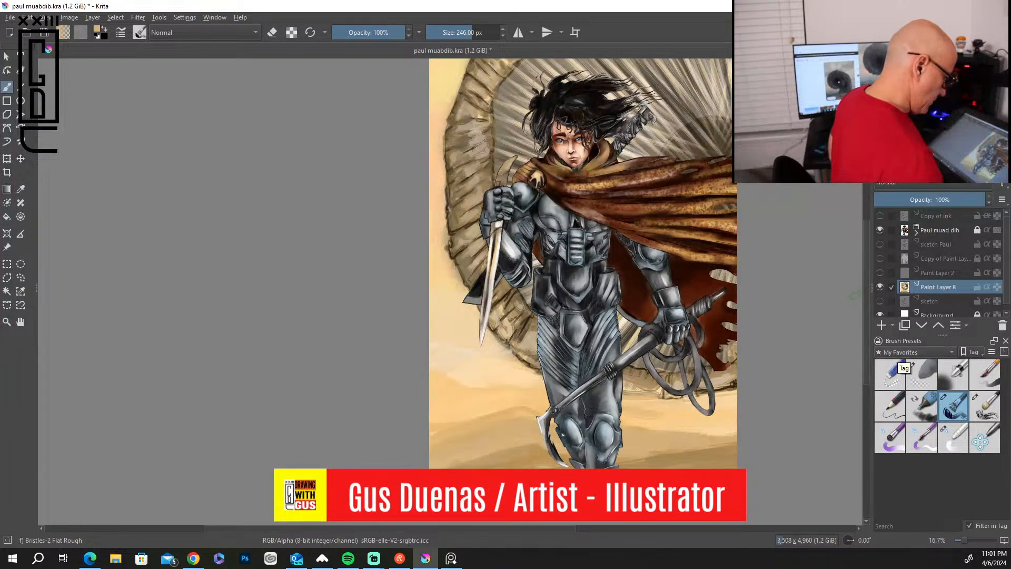
left_click_drag(865, 313, 866, 293)
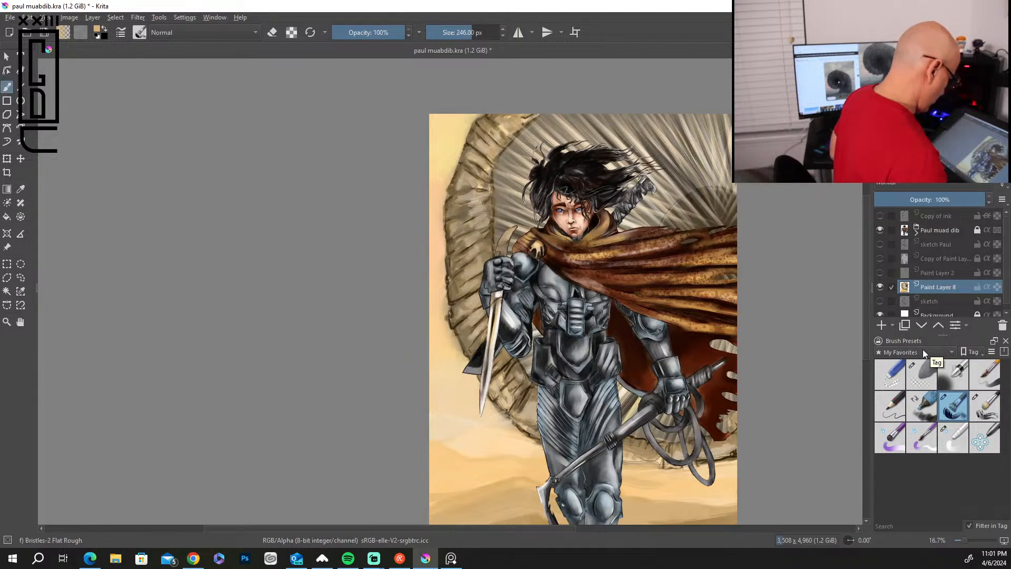
mouse_move(907, 407)
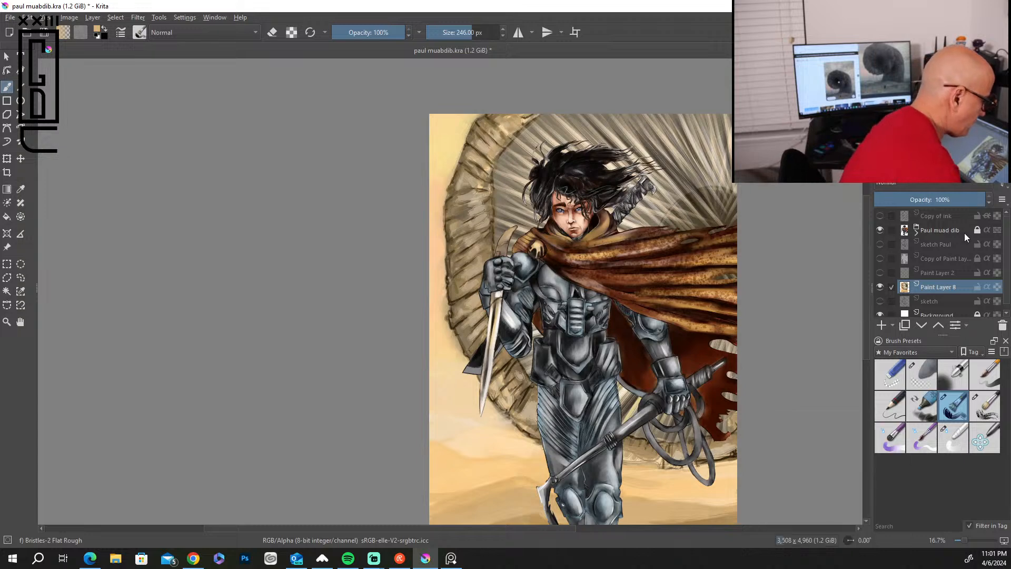
left_click(882, 325)
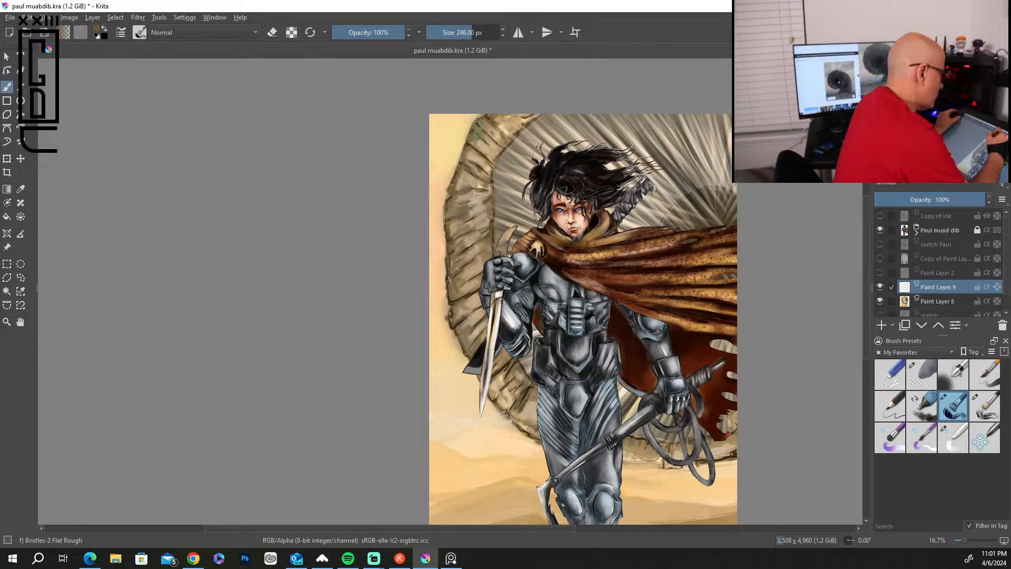
Reduce the brush to 110 px and paint brown shading on the sandworm's left rim and mouth around the figure.
key("bracketleft")
key("bracketleft")
key("bracketleft")
key("bracketleft")
key("bracketleft")
key("bracketleft")
key("bracketleft")
key("bracketleft")
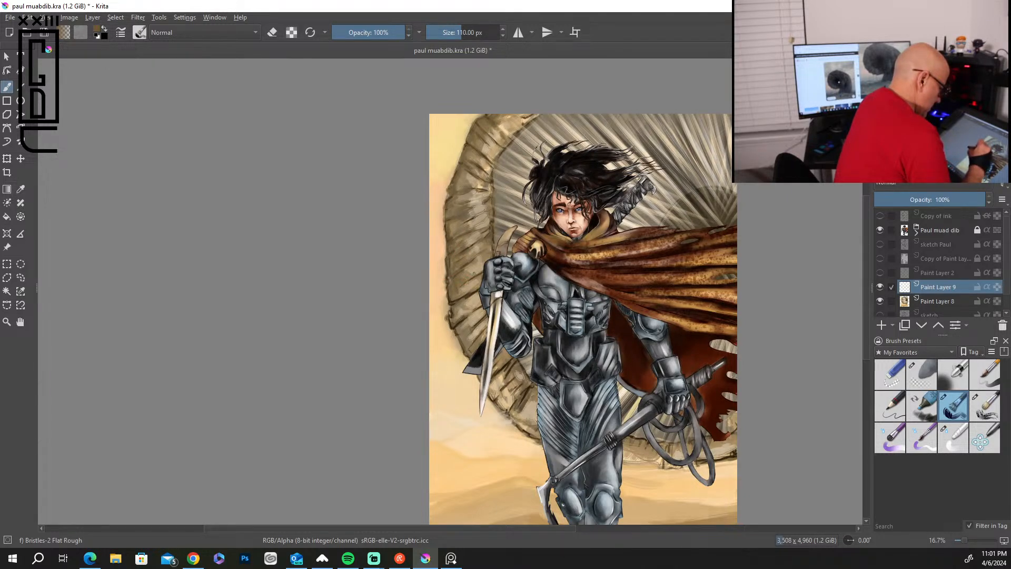
mouse_move(464, 291)
left_mouse_down()
mouse_move(477, 285)
mouse_move(473, 309)
left_mouse_up()
left_click_drag(455, 331, 474, 325)
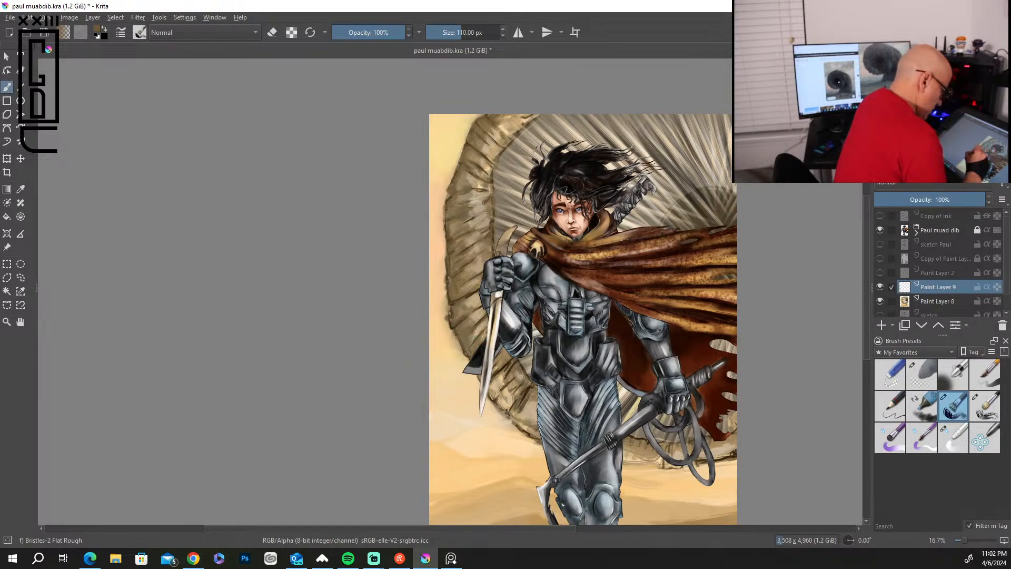
left_click_drag(490, 371, 534, 433)
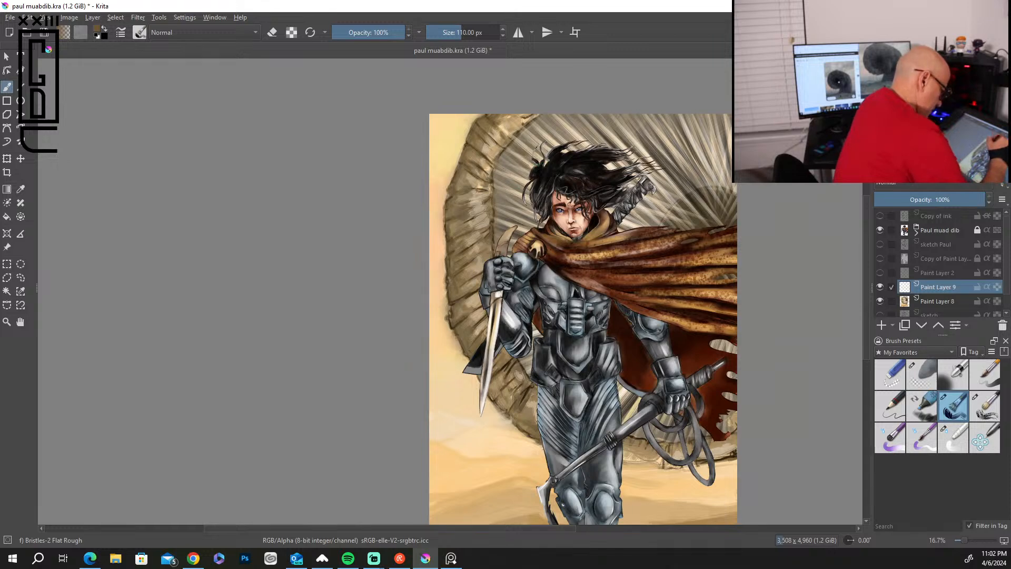
left_click_drag(688, 191, 693, 207)
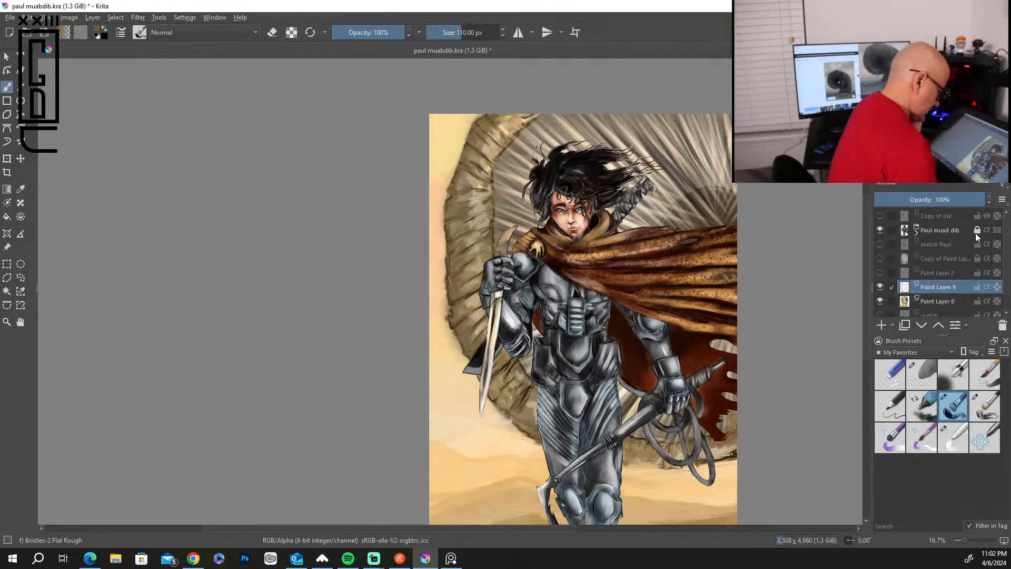
Darken the sandworm's lower-right rim and add dark ridge strokes on the dune beside the figure's leg.
left_click_drag(866, 293, 861, 326)
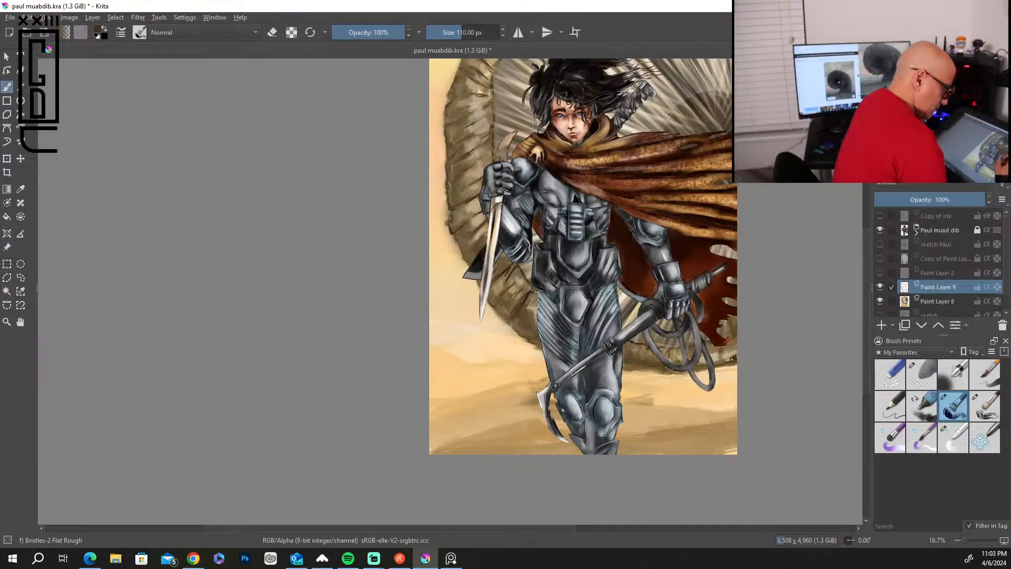
left_click_drag(721, 350, 722, 343)
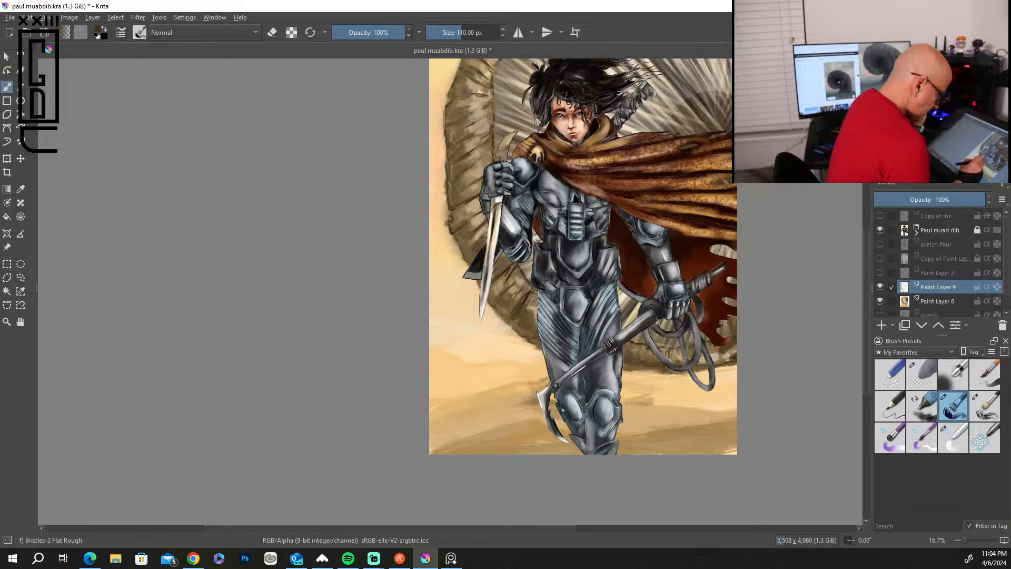
mouse_move(638, 400)
left_mouse_down()
mouse_move(672, 404)
mouse_move(634, 401)
left_mouse_up()
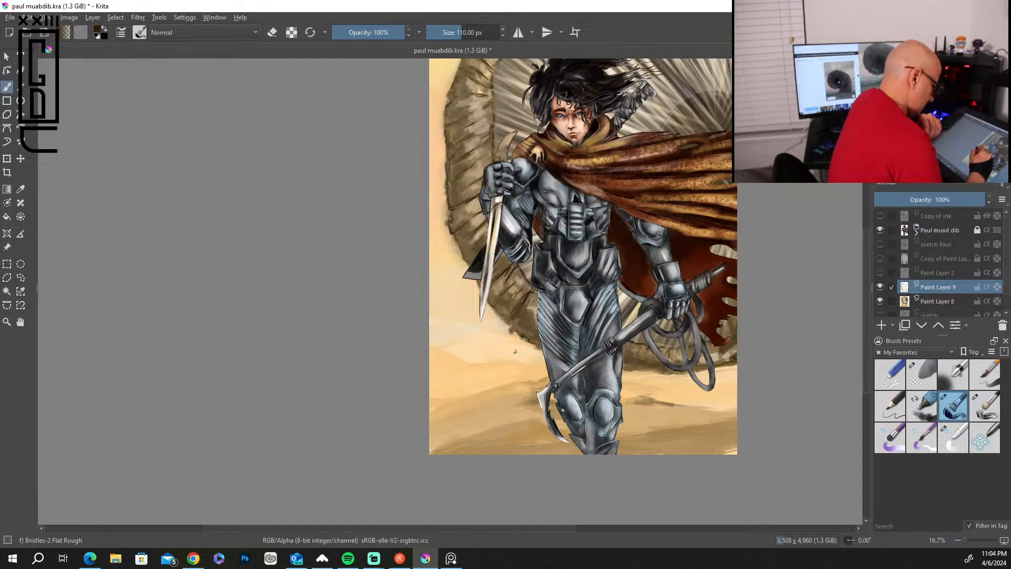
Dab small brown debris specks below the sandworm's lower rim, beside the figure's thigh and hooked weapon.
left_click_drag(520, 348, 519, 354)
left_click(533, 348)
left_click(532, 368)
left_click(539, 370)
left_click(533, 361)
left_click(540, 358)
left_click(521, 372)
left_click(523, 382)
left_click(531, 389)
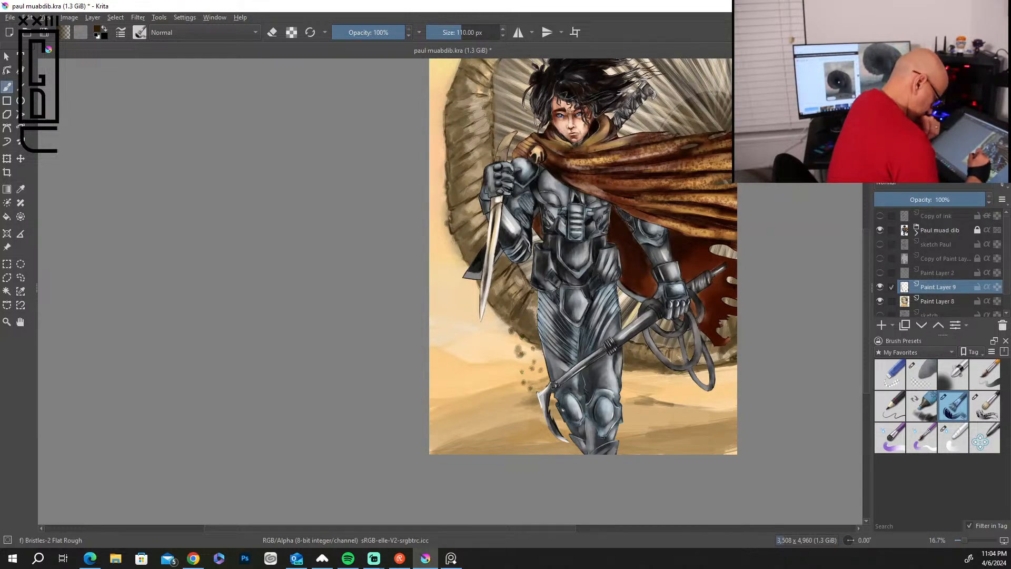
left_click(527, 359)
left_click(525, 347)
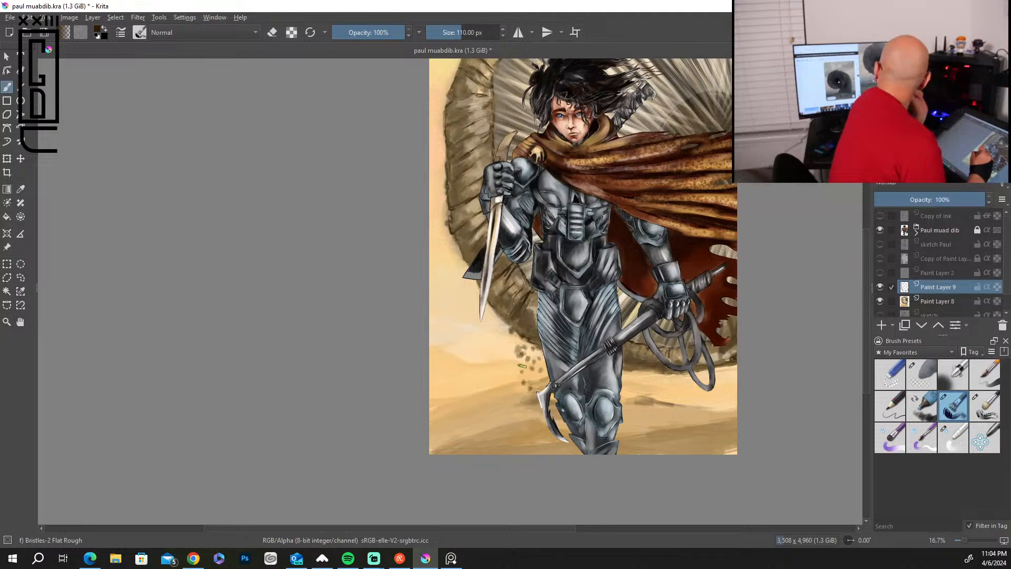
left_click(517, 388)
left_click(523, 390)
left_click(526, 403)
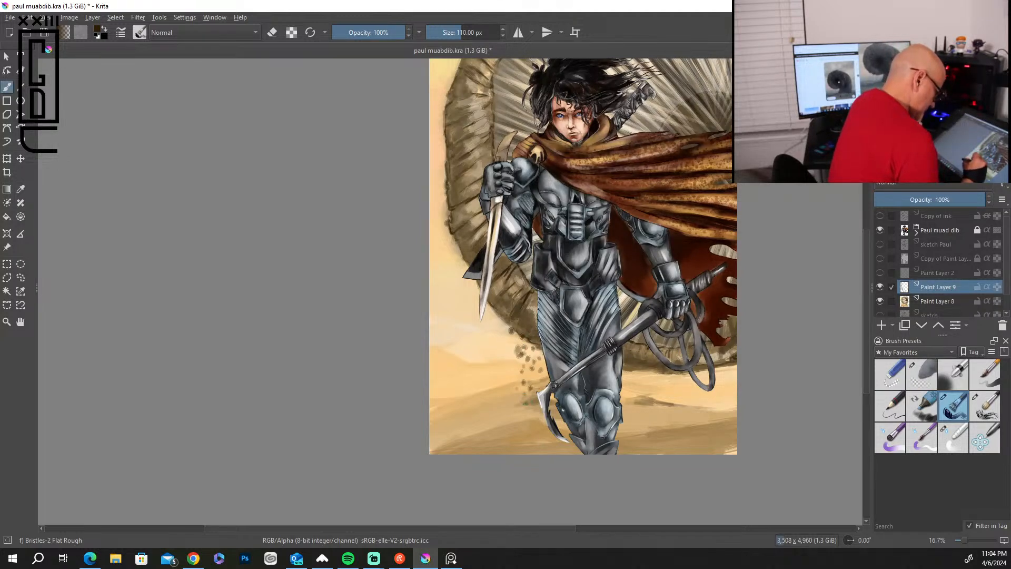
Dab more brown debris specks on the sand beside the hooked weapon and on the opposite side of the figure's knees.
left_click(526, 414)
left_click(531, 421)
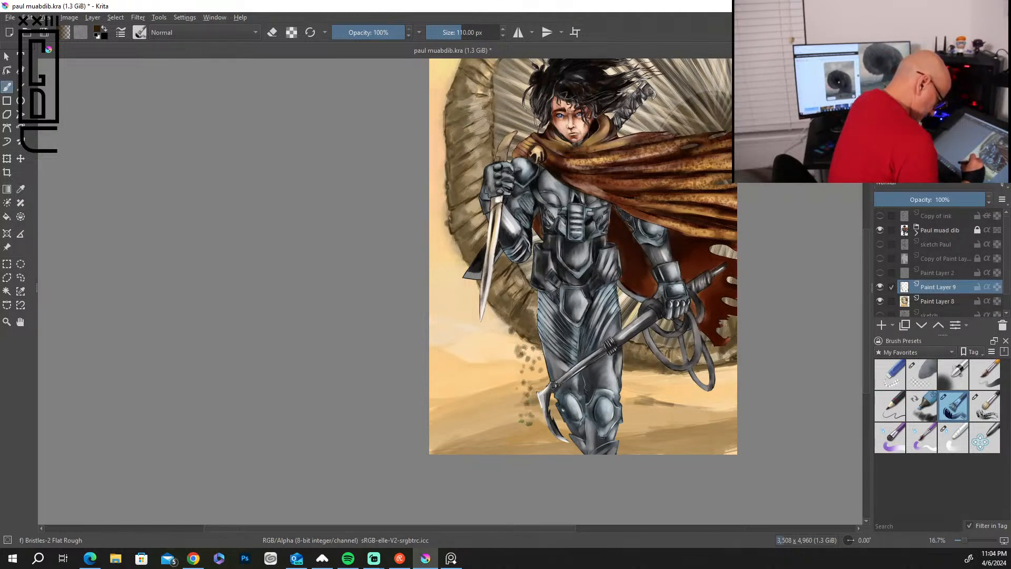
left_click(515, 423)
left_click(539, 423)
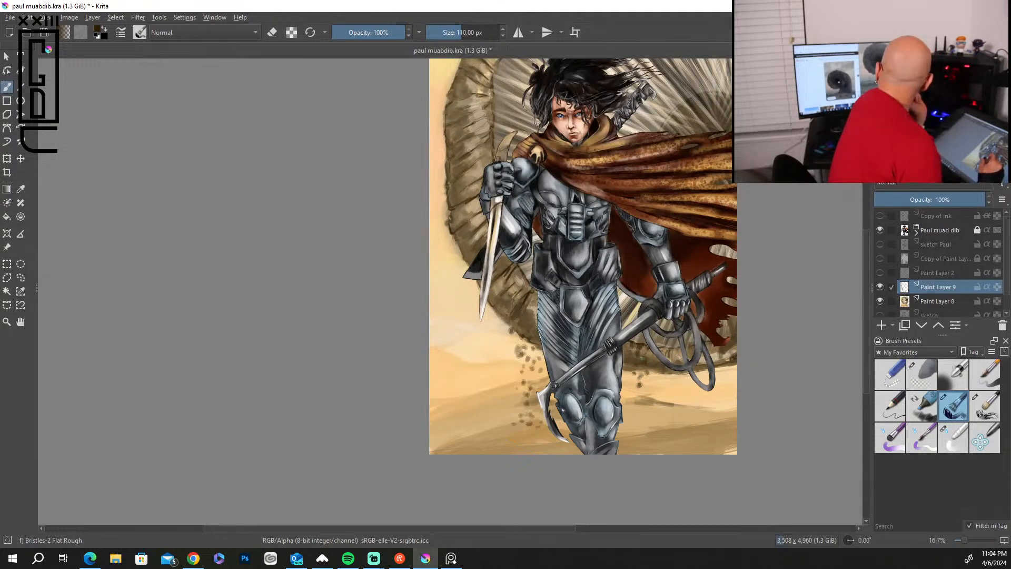
left_click(641, 428)
left_click(644, 421)
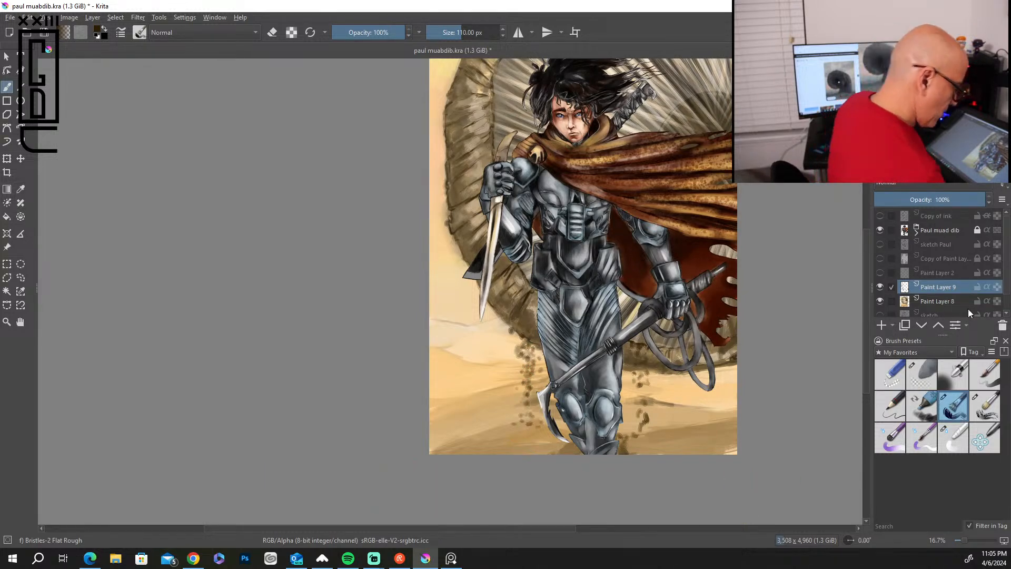
Add a new paint layer above Paul muad dib and reduce the brush to 41 px.
left_click(950, 226)
left_click(883, 324)
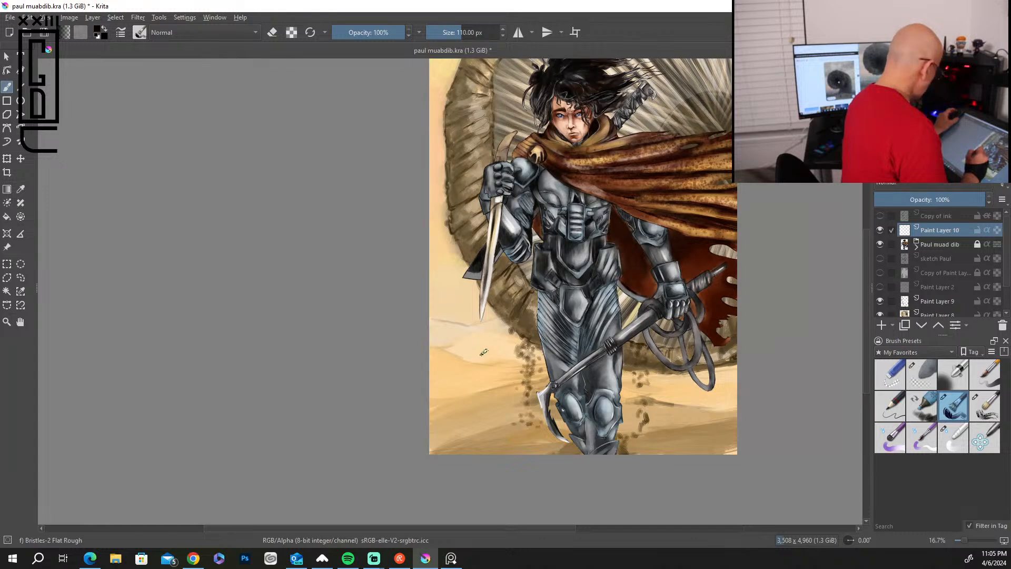
scroll(482, 355, "up", 2)
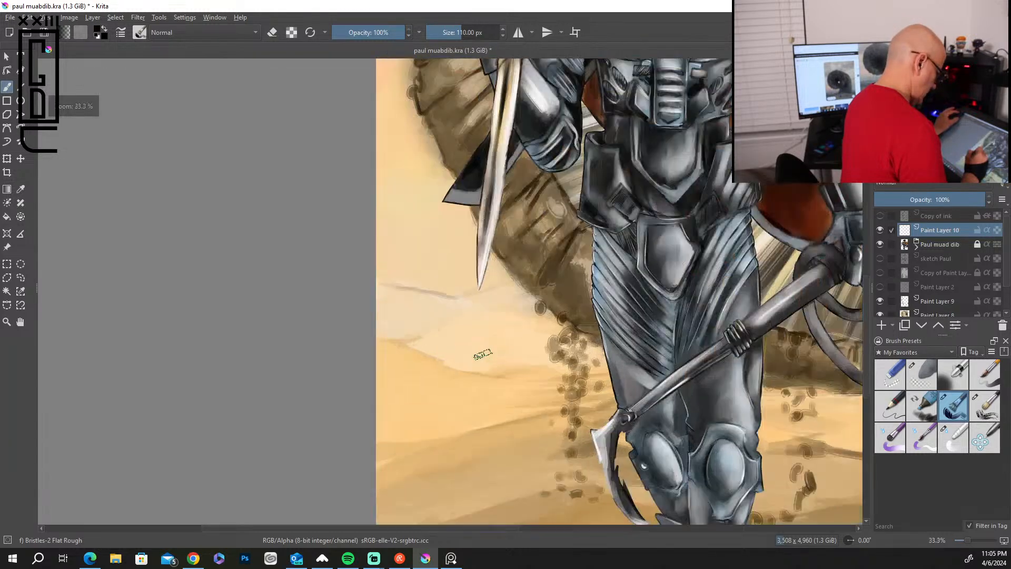
key("bracketleft")
key("bracketleft")
key("bracketleft")
key("bracketleft")
key("bracketleft")
key("bracketleft")
key("bracketleft")
key("bracketleft")
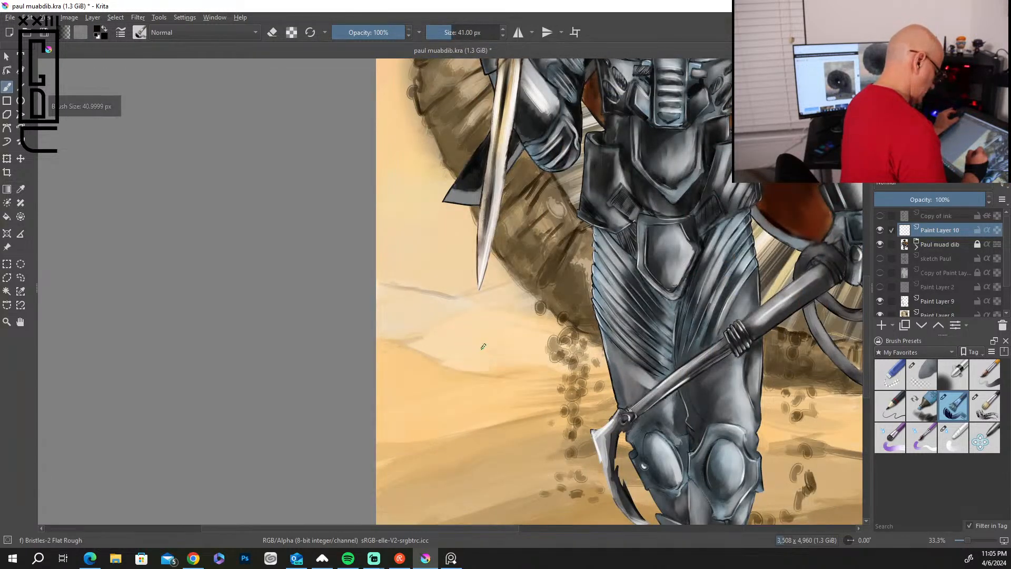
Draw the artist's dark vertical framed monogram on the sand below the sword tip, with the numeral XXIV above it.
mouse_move(480, 317)
left_mouse_down()
mouse_move(445, 316)
mouse_move(440, 504)
mouse_move(483, 457)
mouse_move(485, 501)
left_mouse_up()
left_click_drag(441, 505, 488, 499)
mouse_move(476, 330)
left_mouse_down()
mouse_move(453, 362)
mouse_move(469, 467)
mouse_move(469, 444)
left_mouse_up()
left_click_drag(474, 331, 471, 368)
mouse_move(459, 475)
left_mouse_down()
mouse_move(471, 496)
mouse_move(450, 499)
left_mouse_up()
left_click_drag(867, 307, 865, 337)
mouse_move(454, 402)
left_mouse_down()
mouse_move(480, 399)
mouse_move(484, 419)
left_mouse_up()
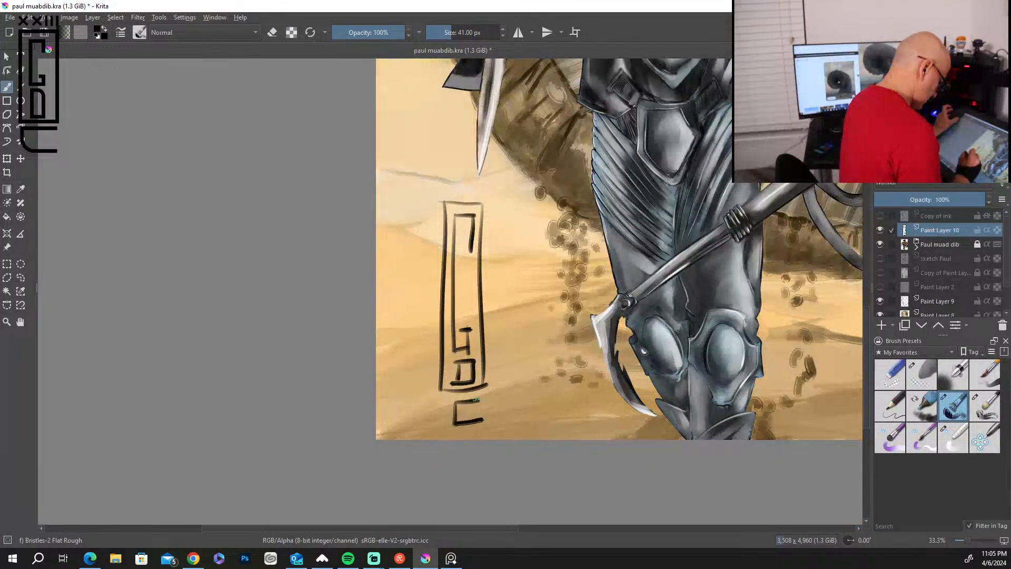
mouse_move(430, 181)
left_mouse_down()
mouse_move(441, 195)
mouse_move(430, 199)
mouse_move(462, 196)
left_mouse_up()
mouse_move(463, 179)
left_mouse_down()
mouse_move(447, 198)
mouse_move(492, 177)
left_mouse_up()
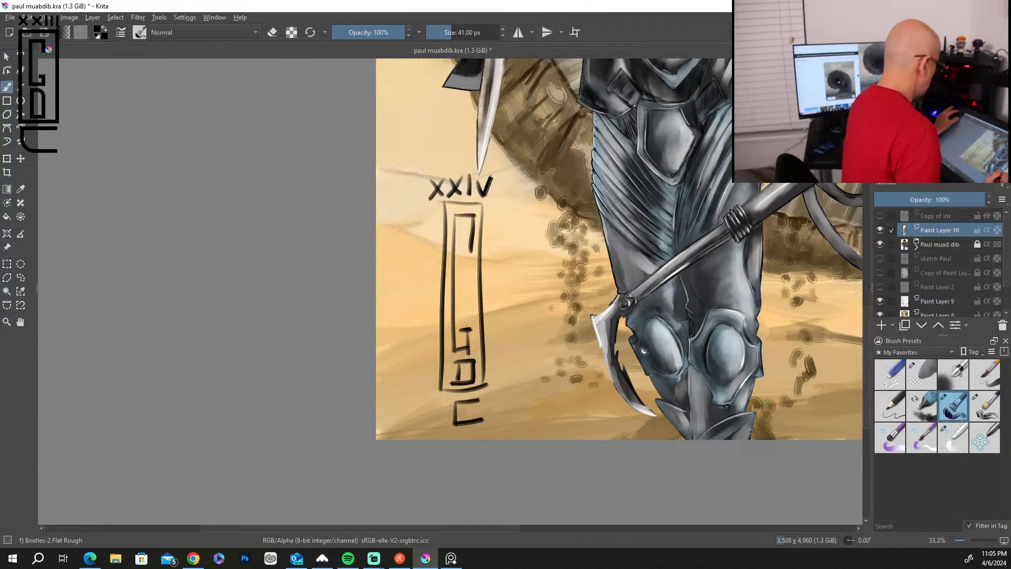
Enlarge the brush to 103 px and paint dark strokes along the upper folds of the flowing cloak.
scroll(767, 404, "down", 4)
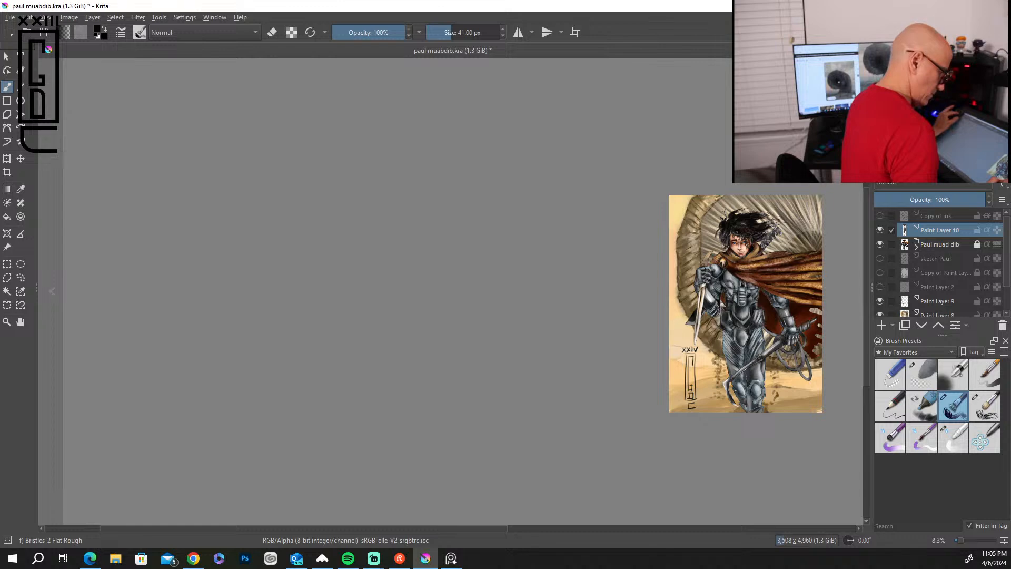
scroll(811, 428, "up", 2)
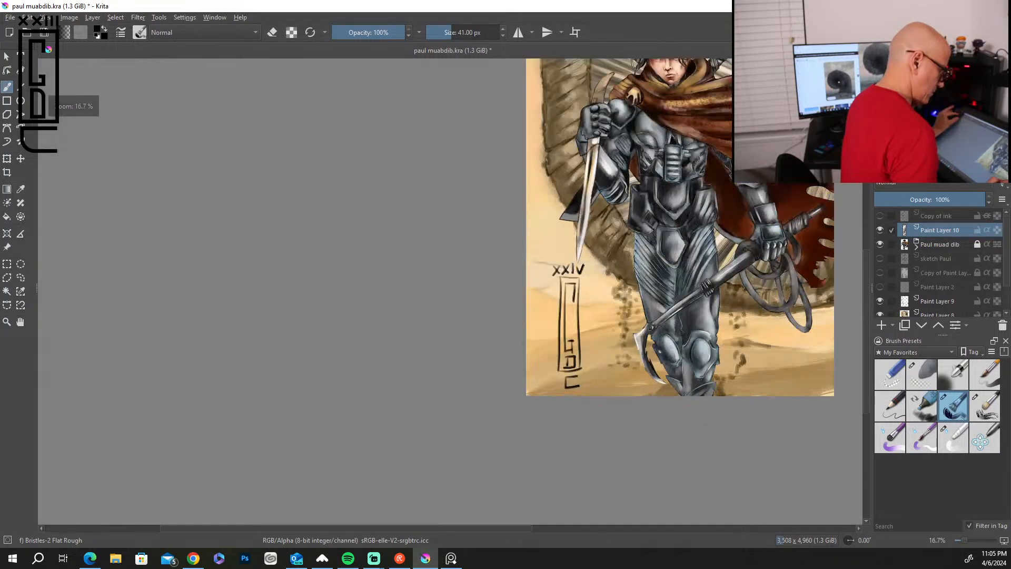
left_click_drag(864, 308, 862, 273)
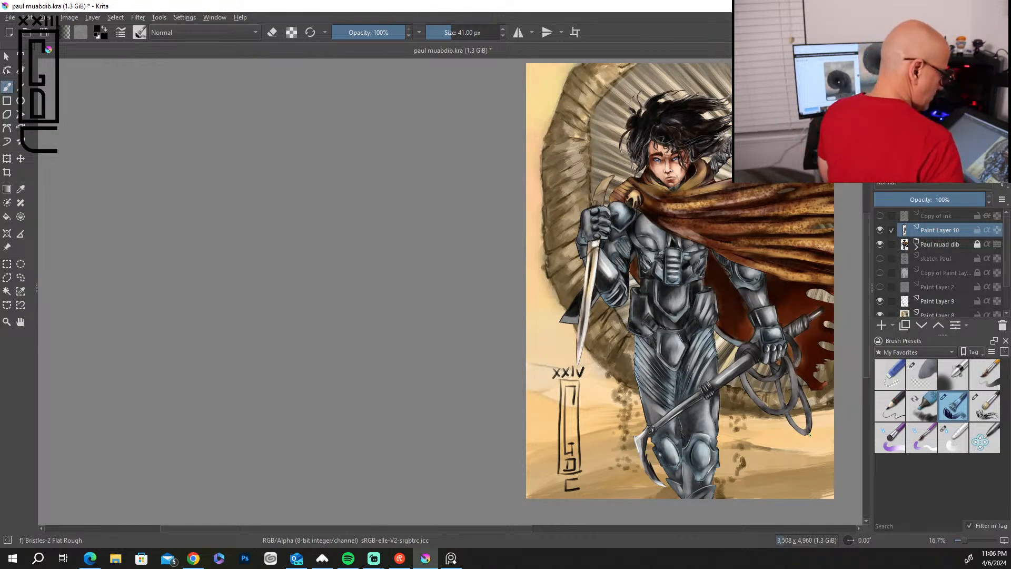
mouse_move(763, 413)
left_mouse_down()
mouse_move(583, 407)
mouse_move(538, 434)
mouse_move(541, 419)
left_mouse_up()
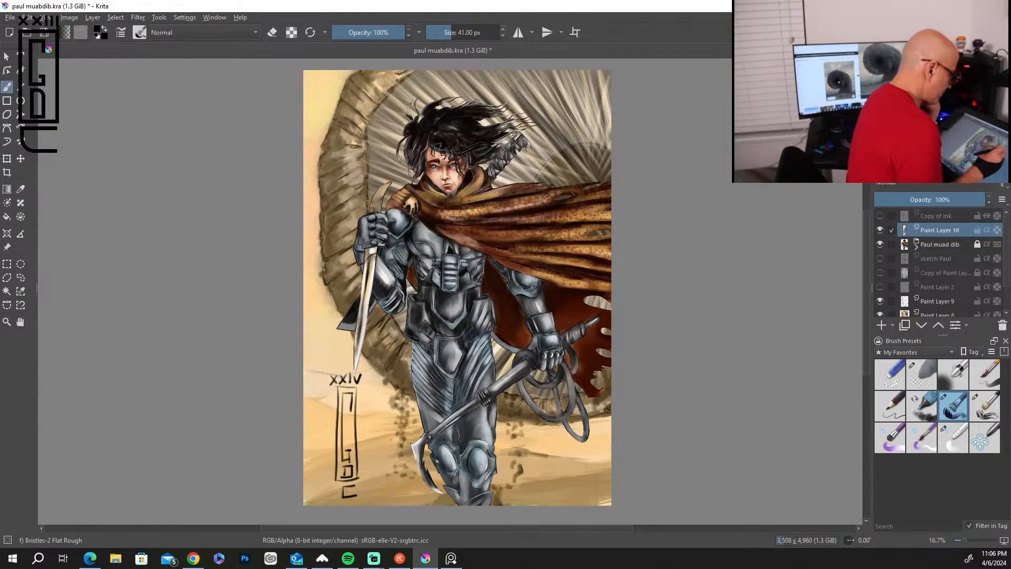
scroll(583, 213, "up", 1)
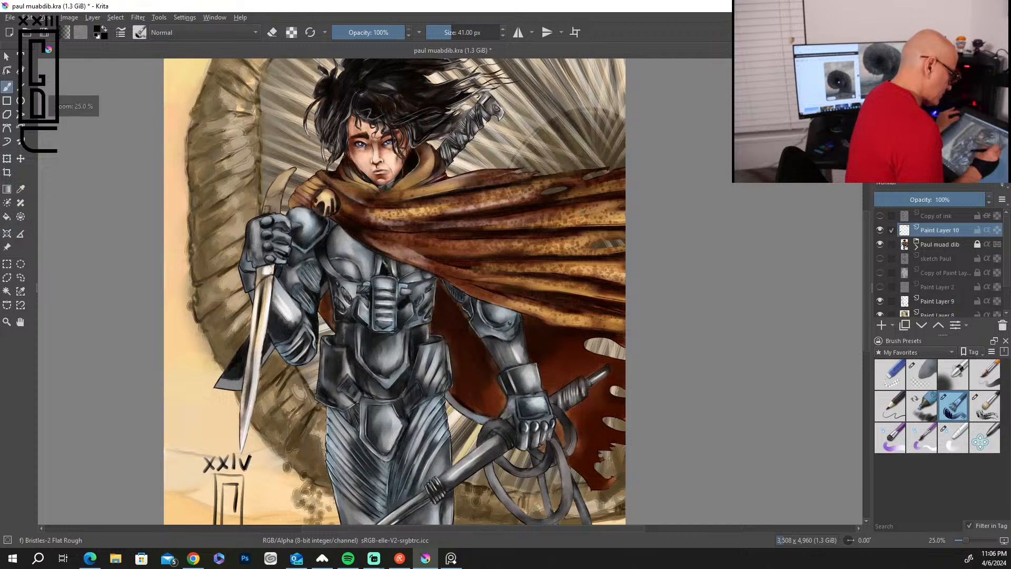
key("bracketright")
key("bracketright")
key("bracketright")
key("bracketright")
key("bracketright")
key("bracketright")
key("bracketright")
key("bracketright")
key("bracketright")
key("bracketright")
key("bracketright")
key("bracketright")
key("bracketright")
mouse_move(624, 203)
left_mouse_down()
mouse_move(507, 221)
mouse_move(559, 197)
left_mouse_up()
mouse_move(624, 185)
left_mouse_down()
mouse_move(566, 194)
mouse_move(539, 182)
left_mouse_up()
left_click_drag(441, 186, 552, 170)
left_click_drag(480, 181, 586, 169)
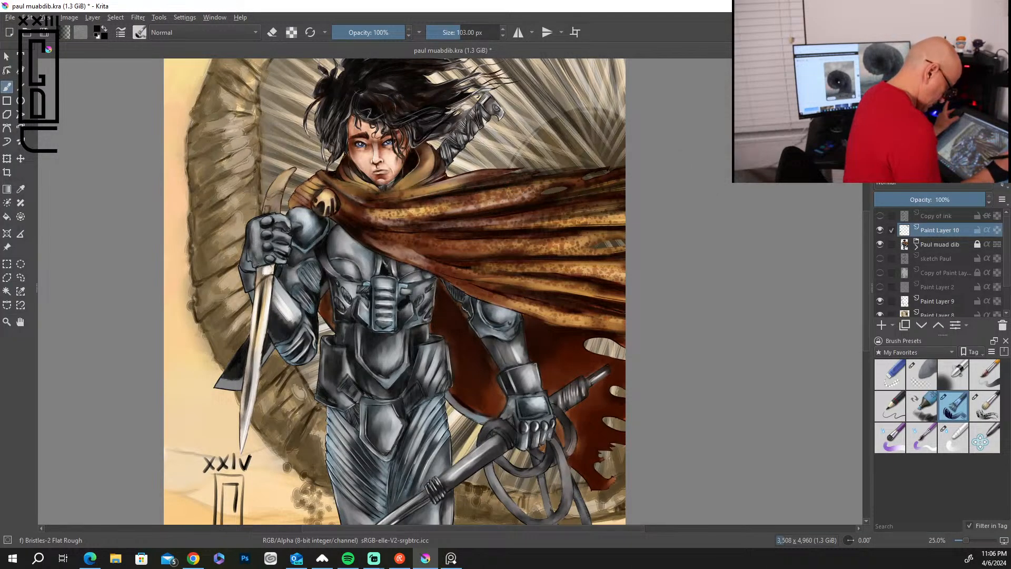
Paint long dark strokes along the cloak's middle and lower folds, out to the canvas edge.
left_click_drag(512, 271, 632, 271)
left_click_drag(544, 265, 631, 263)
left_click_drag(503, 267, 703, 263)
left_click_drag(542, 272, 626, 282)
left_click_drag(487, 282, 615, 293)
left_click_drag(535, 289, 717, 311)
left_click_drag(521, 310, 625, 329)
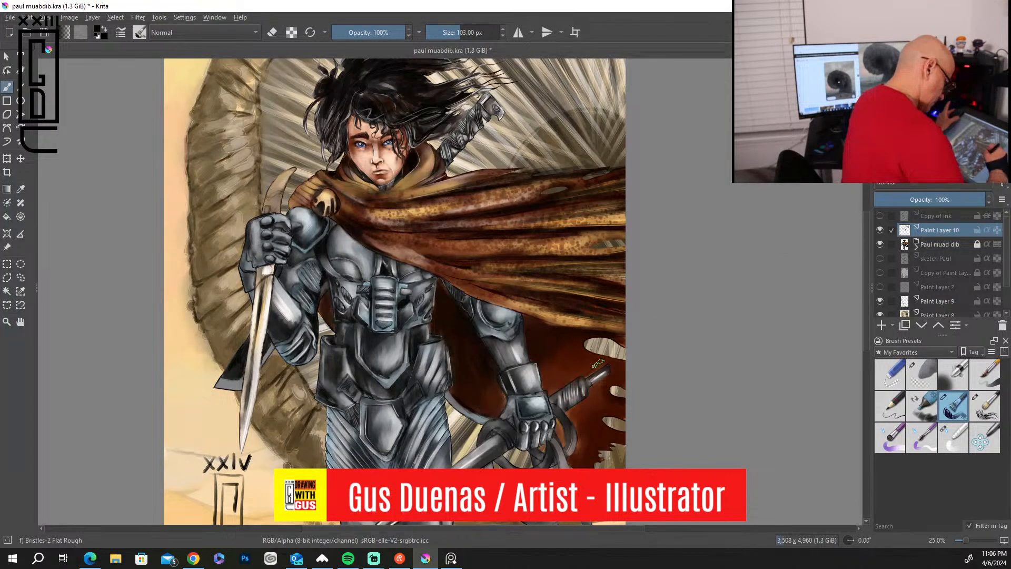
Add dark strokes near the cloak's torn lower edge by the coiled whip and enlarge the brush to 110 px.
mouse_move(561, 436)
left_mouse_down()
mouse_move(556, 421)
mouse_move(593, 484)
left_mouse_up()
left_click_drag(575, 450, 590, 469)
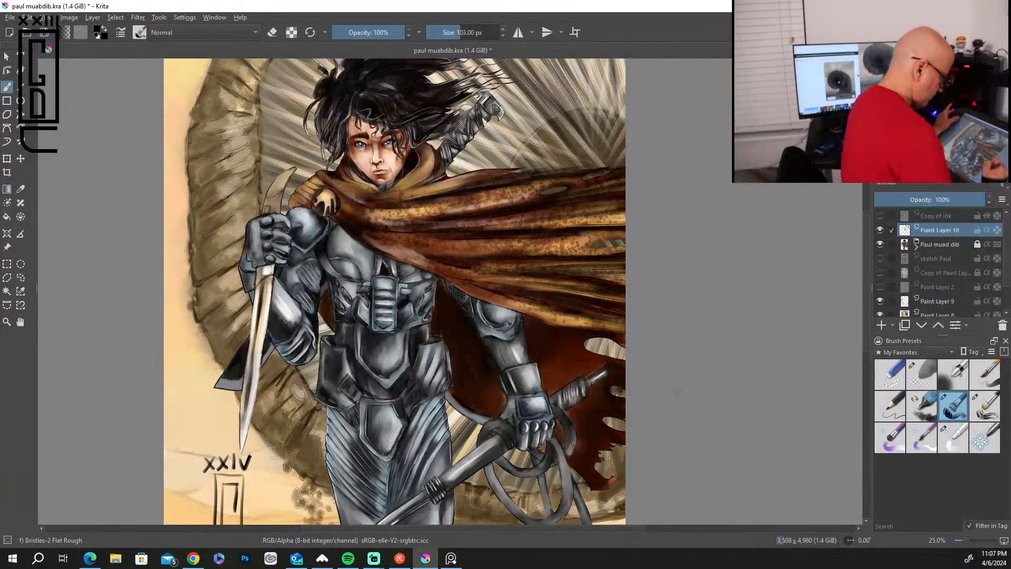
key("bracketright")
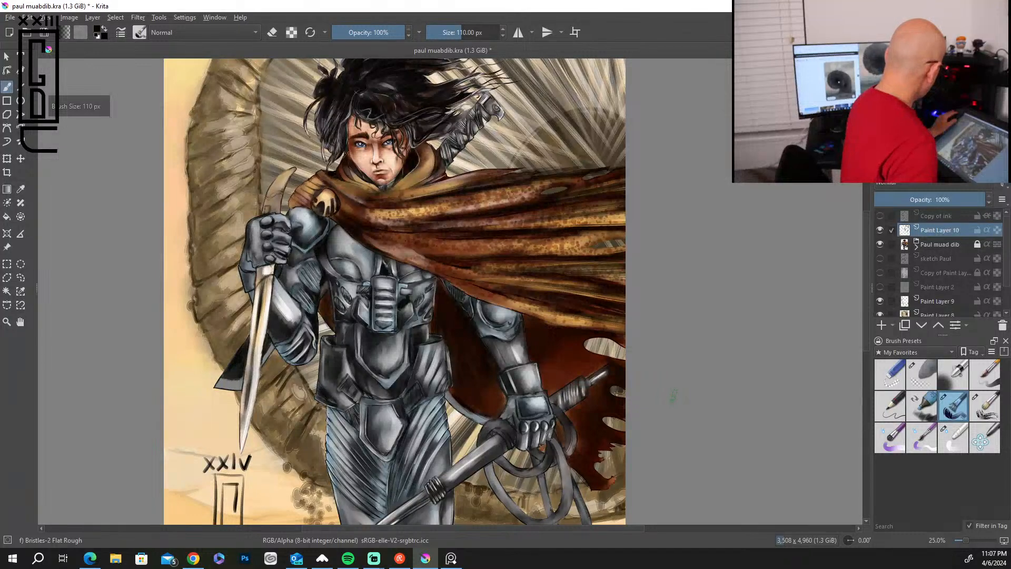
scroll(674, 395, "down", 2)
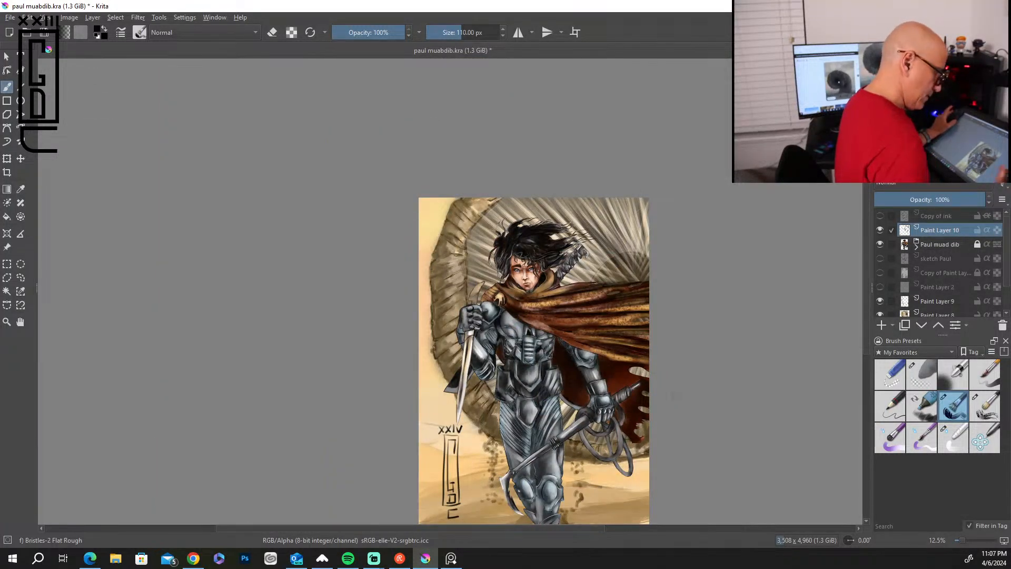
left_click_drag(866, 336, 867, 375)
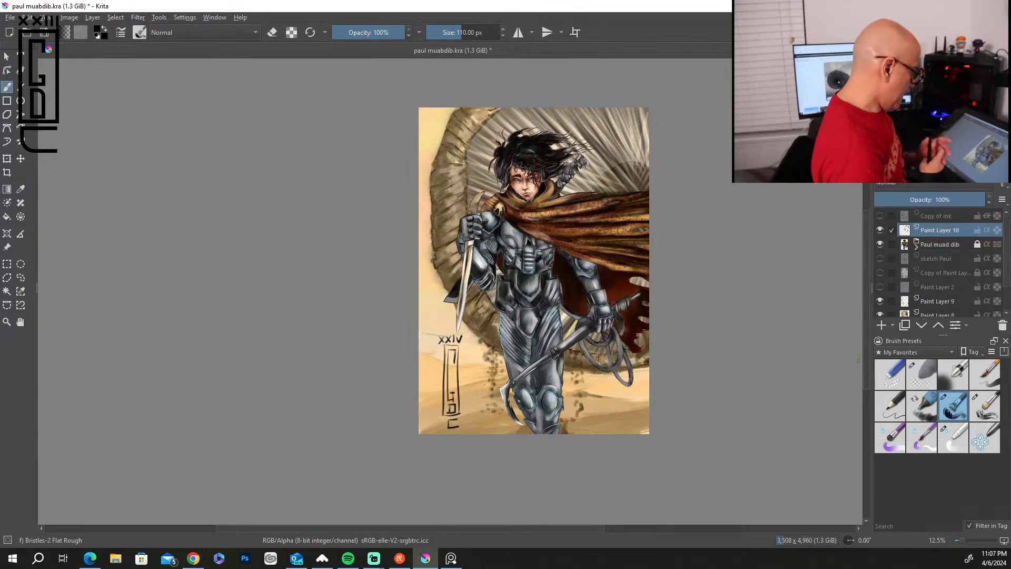